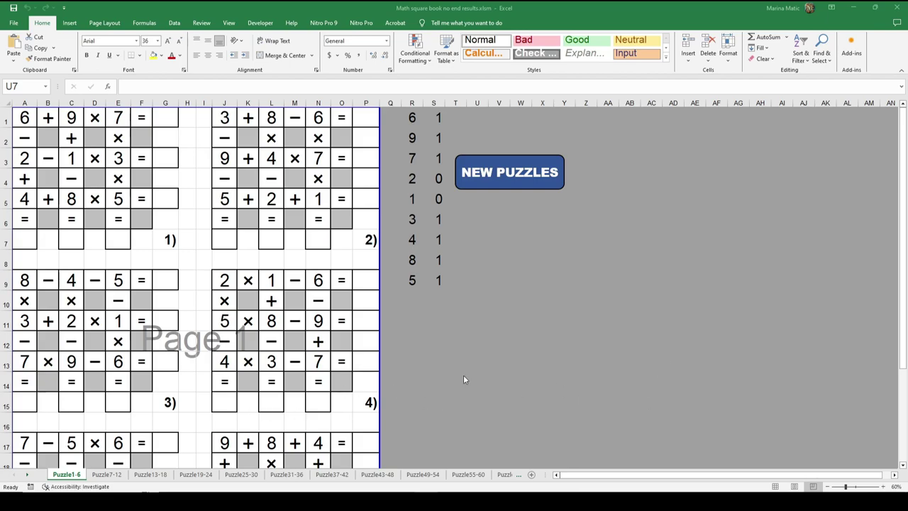
# Bring up 'Math square book no end results1.pdf' in Nitro Pro from the taskbar
pyautogui.click(382, 491)
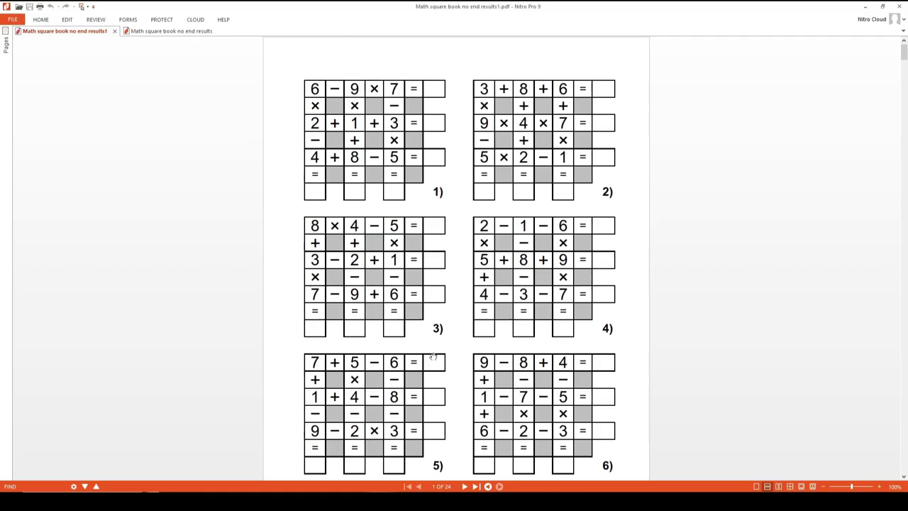
# Scroll through the puzzle pages, jump to the last page, and scroll back up
pyautogui.scroll(-1, 397, 215)
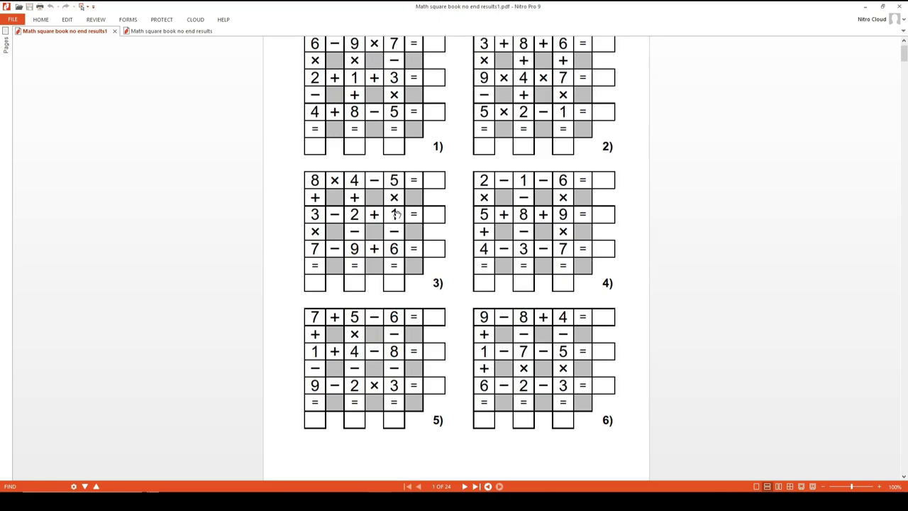
pyautogui.scroll(-11, 396, 214)
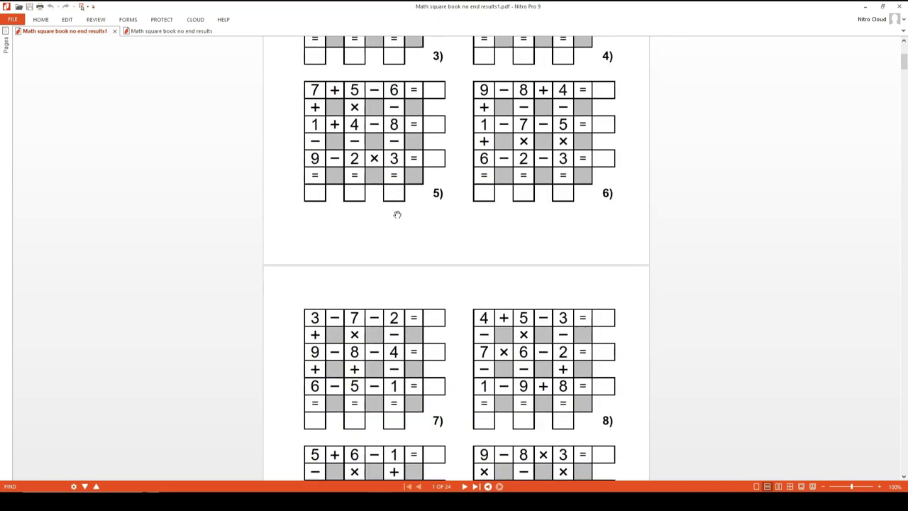
pyautogui.scroll(-12, 395, 214)
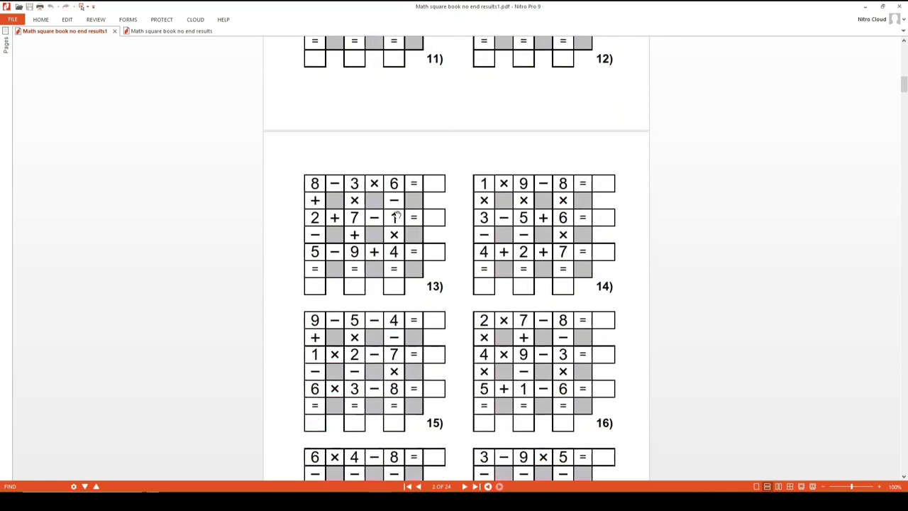
pyautogui.click(476, 486)
pyautogui.scroll(1, 451, 316)
pyautogui.scroll(14, 451, 317)
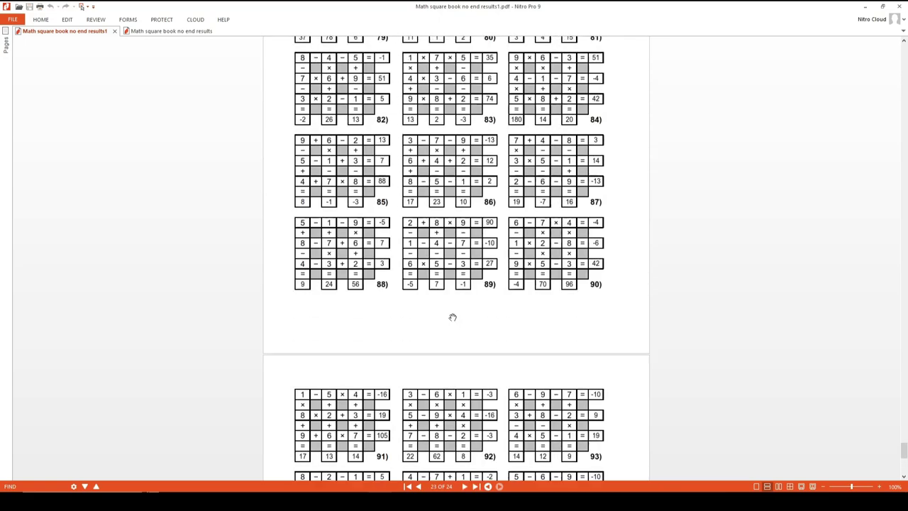
pyautogui.scroll(3, 451, 317)
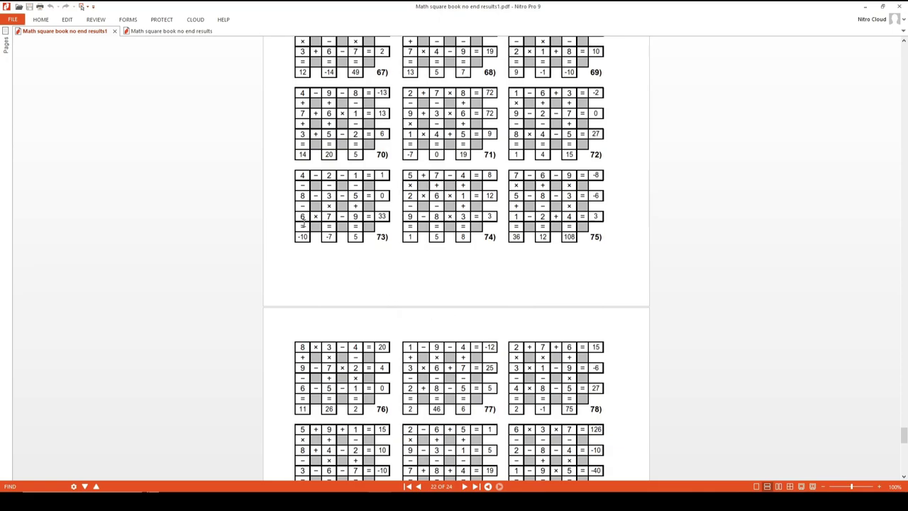
# Compare the other puzzle PDF, then return to page 1 of the no-end-results book
pyautogui.click(200, 32)
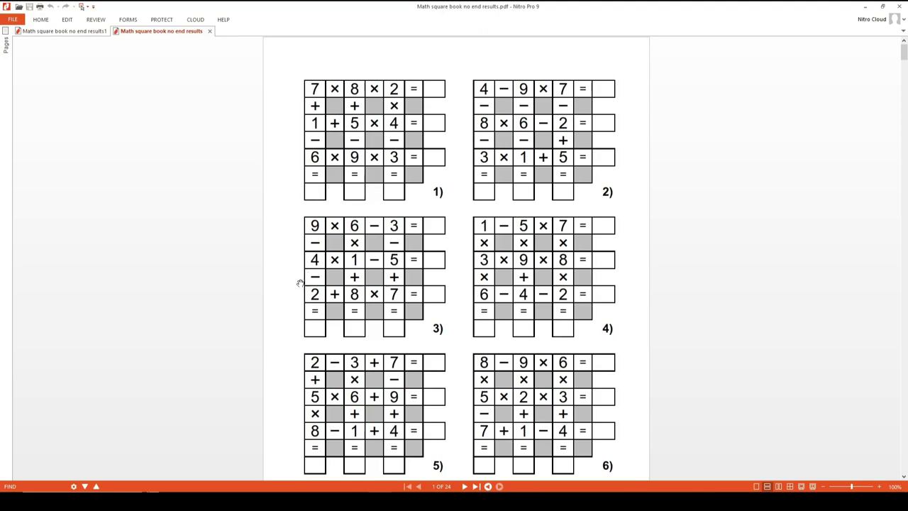
pyautogui.click(100, 31)
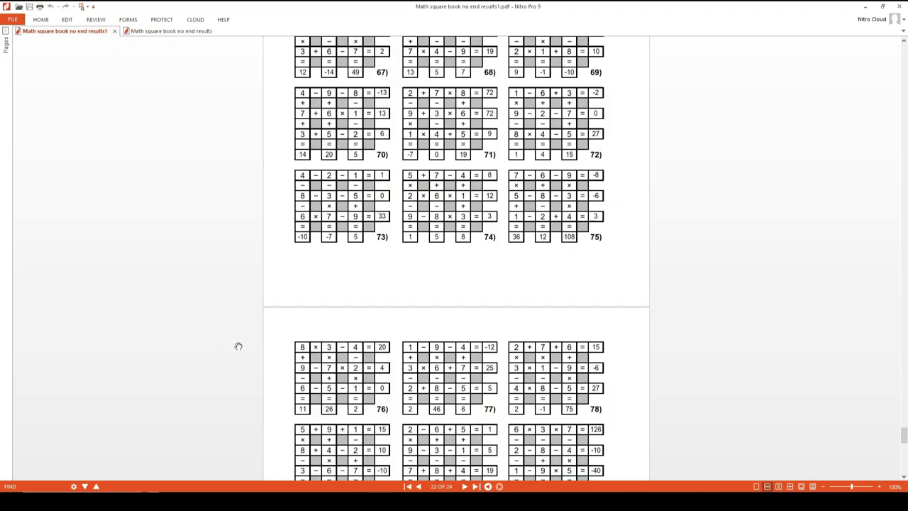
pyautogui.click(418, 486)
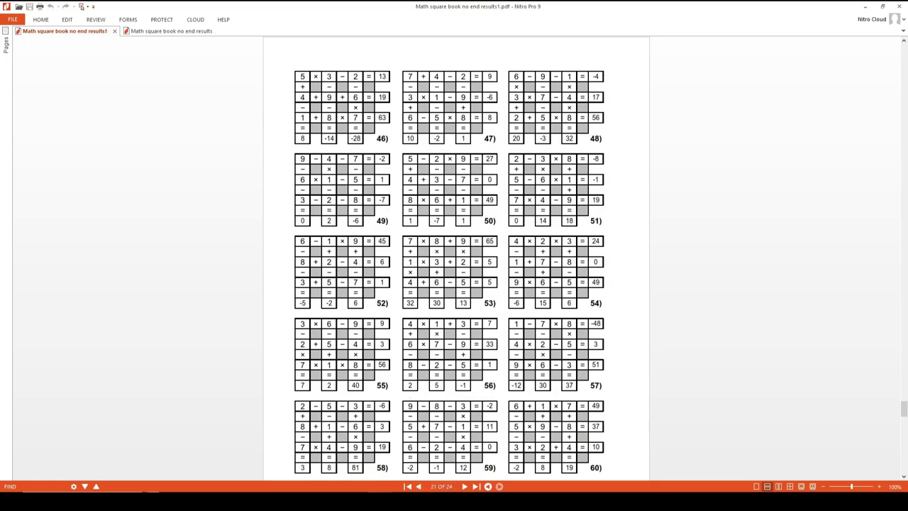
pyautogui.click(408, 486)
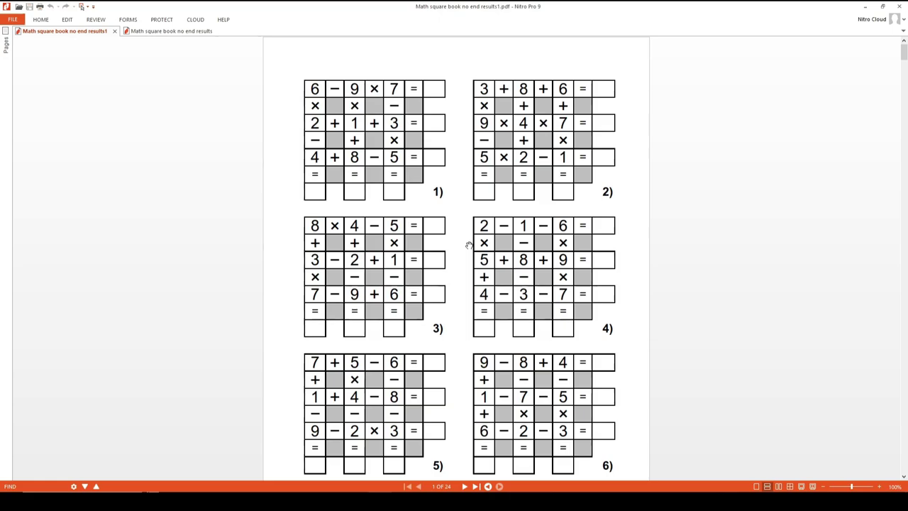
pyautogui.click(196, 35)
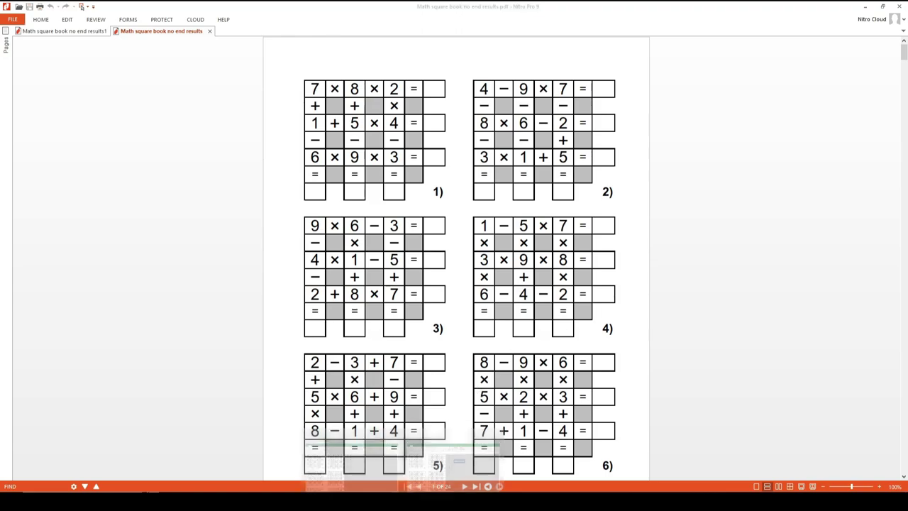
# Bring the 'Math square book no end results' Excel workbook forward and open its File backstage
pyautogui.moveTo(414, 500)
pyautogui.click(397, 457)
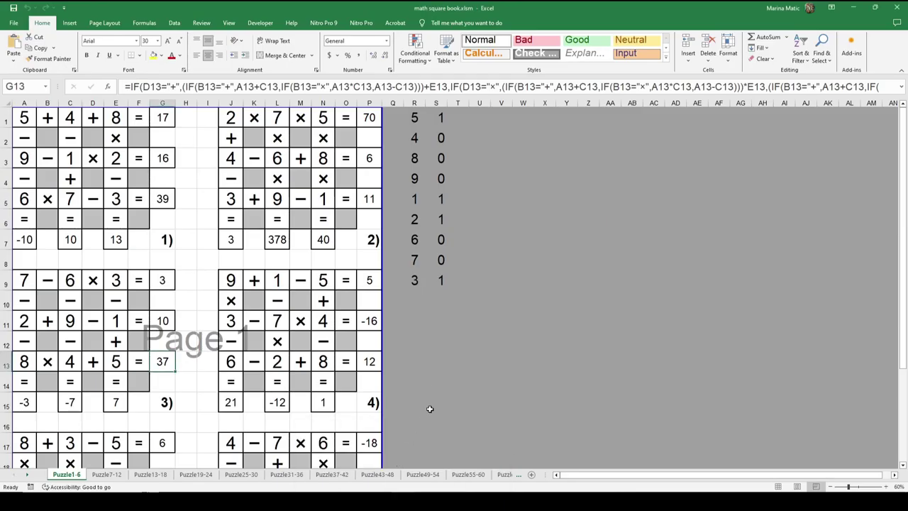
pyautogui.click(432, 459)
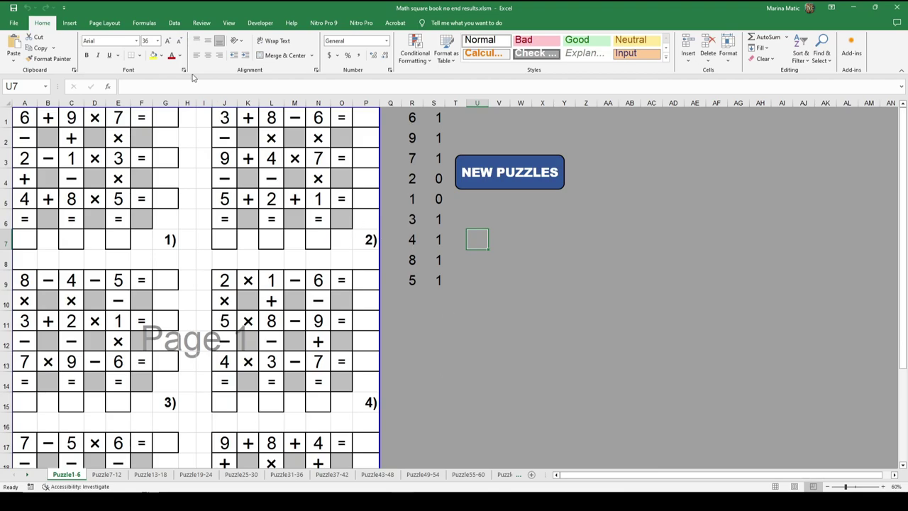
pyautogui.click(14, 22)
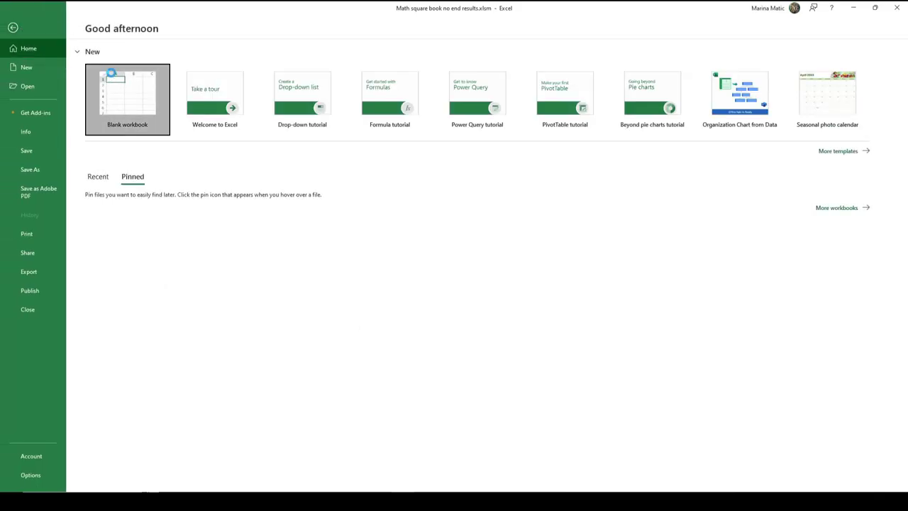
# Create a blank workbook, resize all columns and rows into small squares, and select A1:F6
pyautogui.click(114, 80)
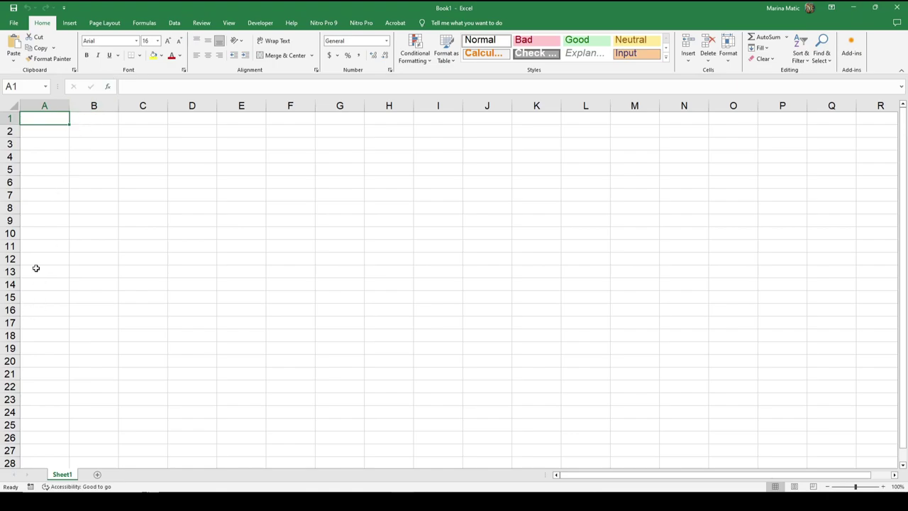
pyautogui.click(15, 105)
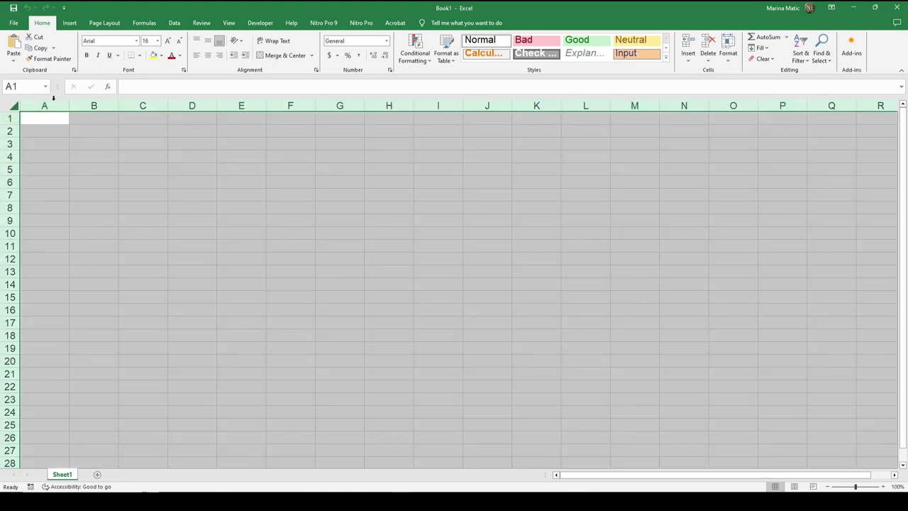
pyautogui.moveTo(68, 101); pyautogui.dragTo(15, 132)
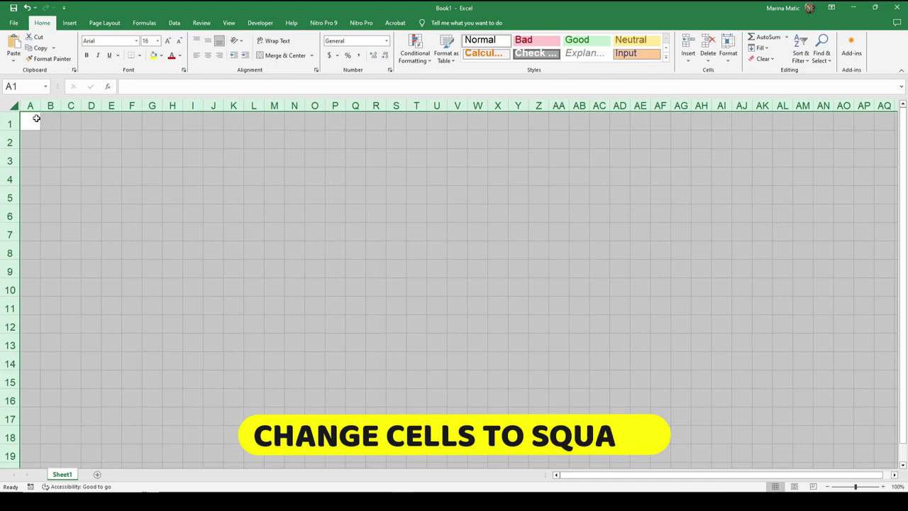
pyautogui.click(40, 117)
pyautogui.press('Left')
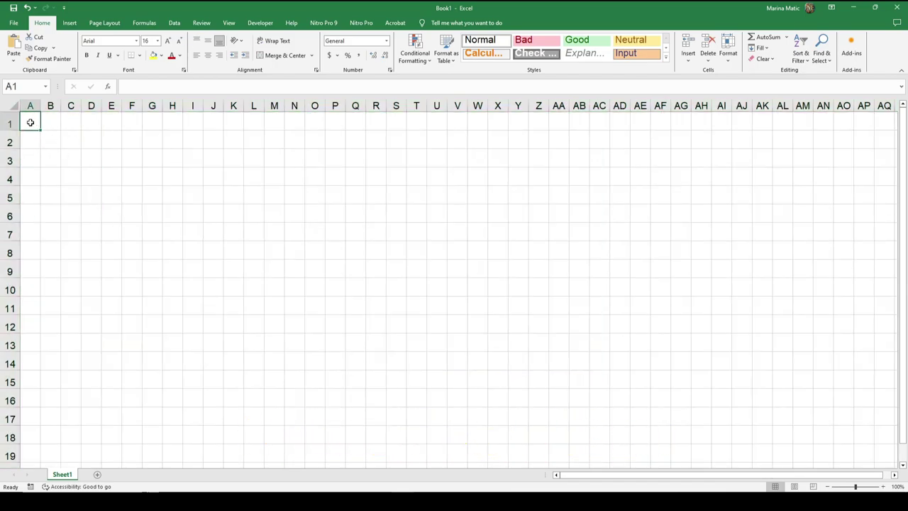
pyautogui.moveTo(31, 121); pyautogui.dragTo(126, 210)
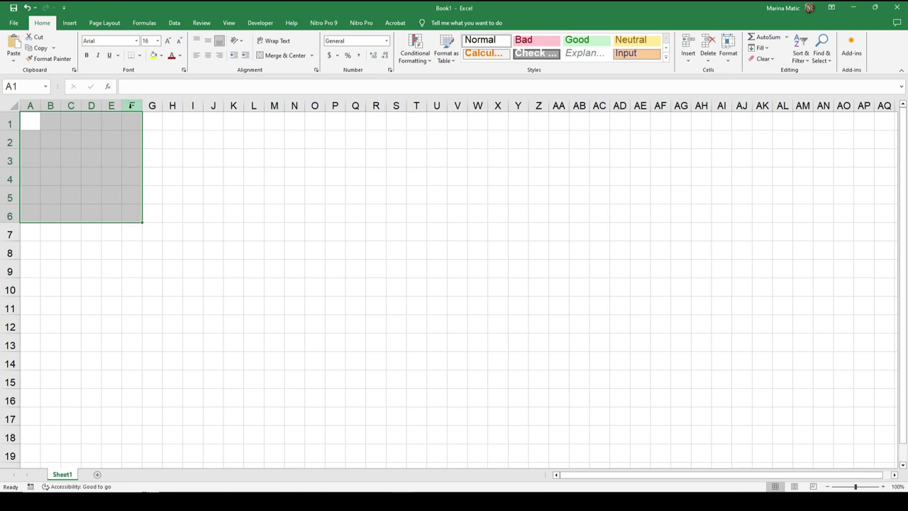
# Apply All Borders to A1:F6 and enter 5 in cell A1
pyautogui.click(141, 55)
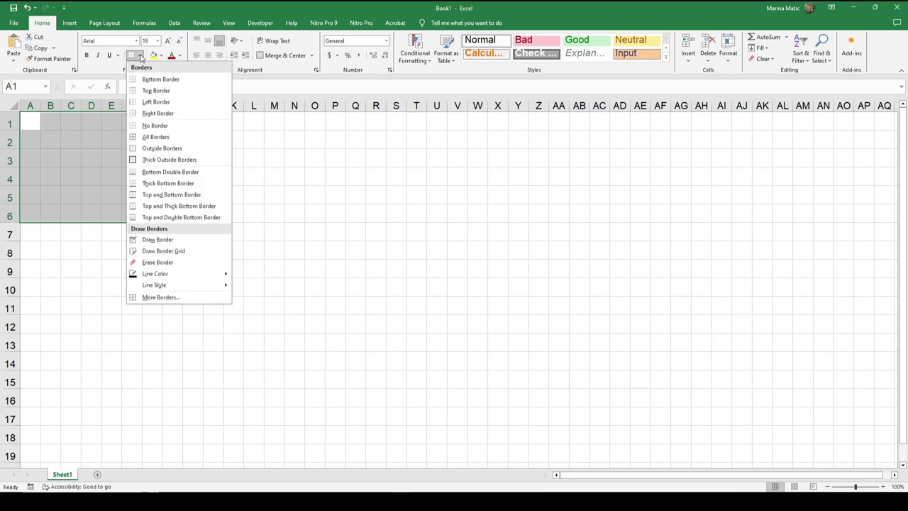
pyautogui.click(137, 138)
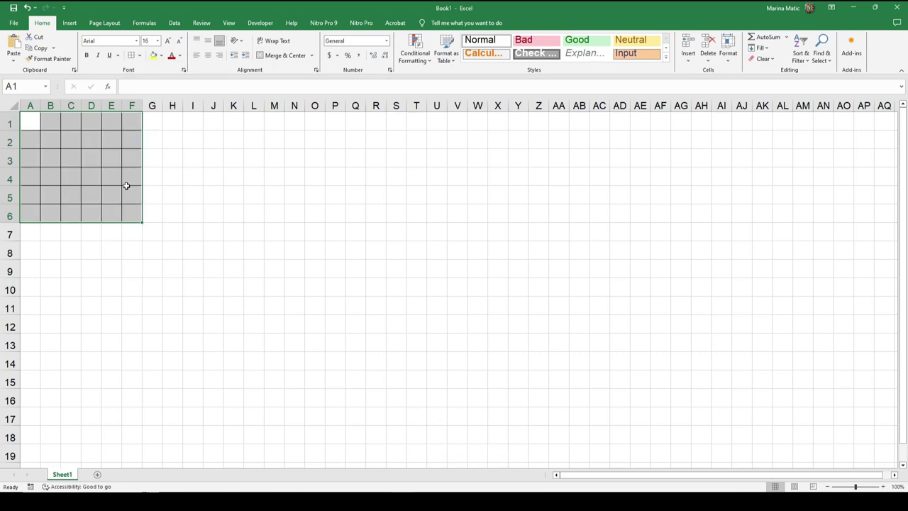
pyautogui.click(34, 119)
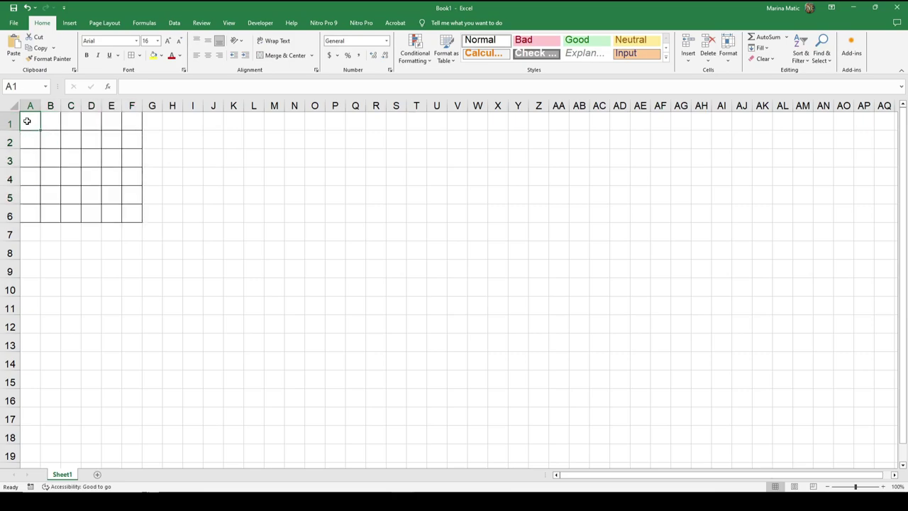
pyautogui.write('5')
pyautogui.press('Return')
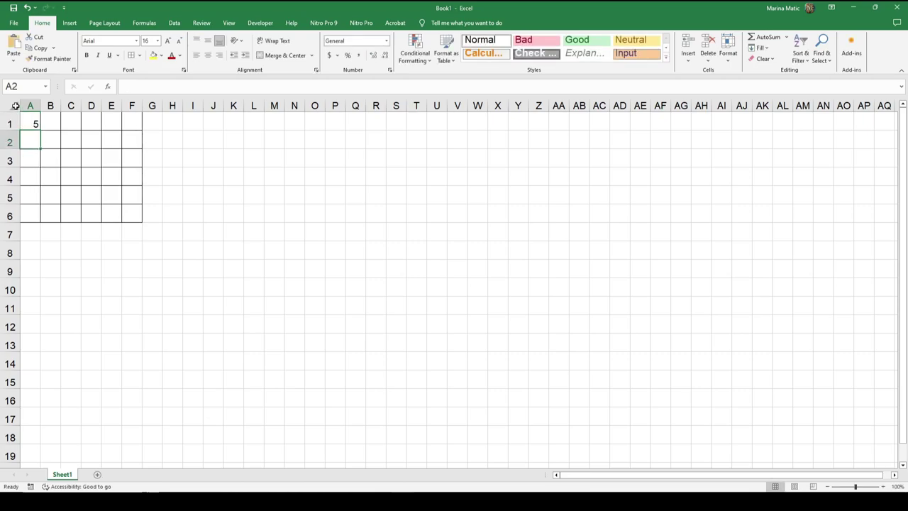
pyautogui.click(14, 105)
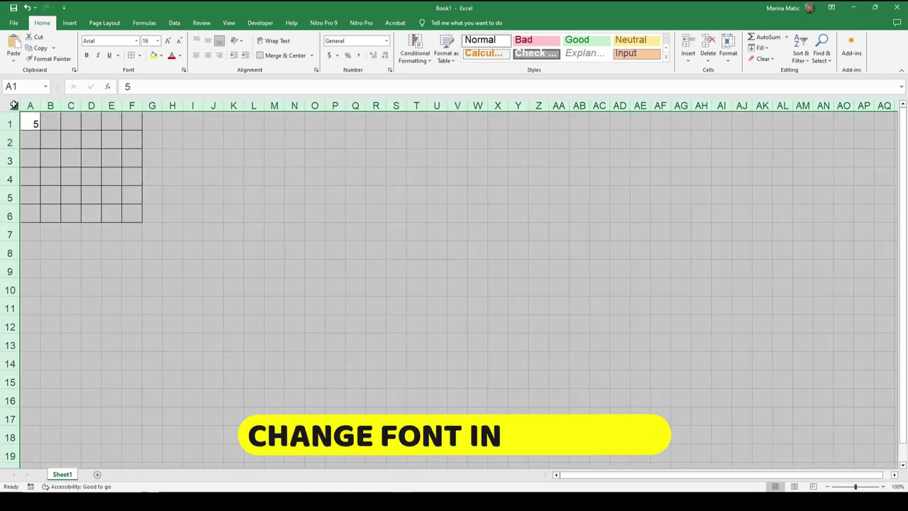
# Center all cell contents vertically and horizontally and enlarge the sheet's font to 20
pyautogui.click(208, 41)
pyautogui.click(208, 55)
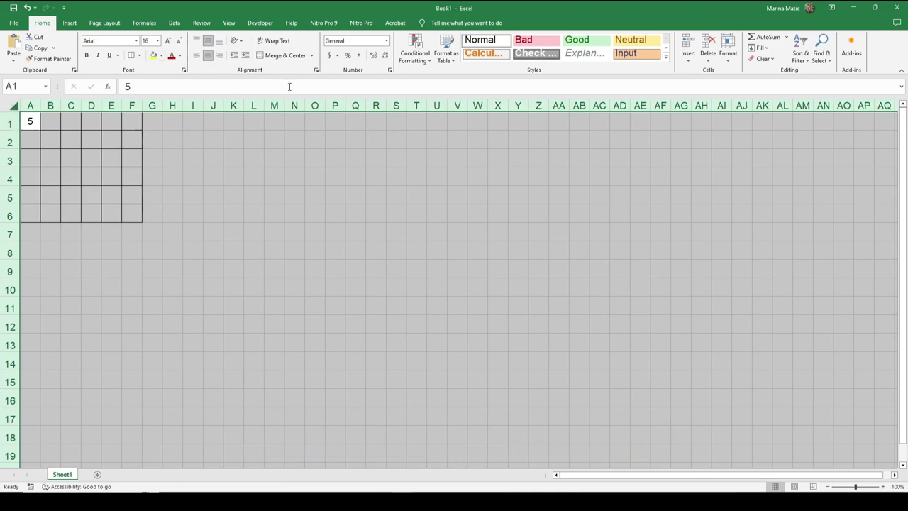
pyautogui.click(167, 41)
# Step through cells B1, A2 and C2, ending on B2
pyautogui.click(85, 164)
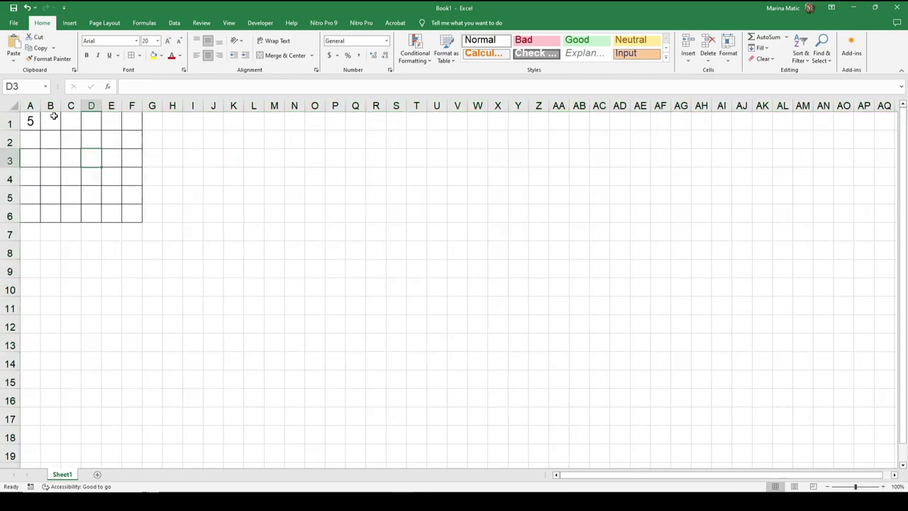
pyautogui.click(53, 117)
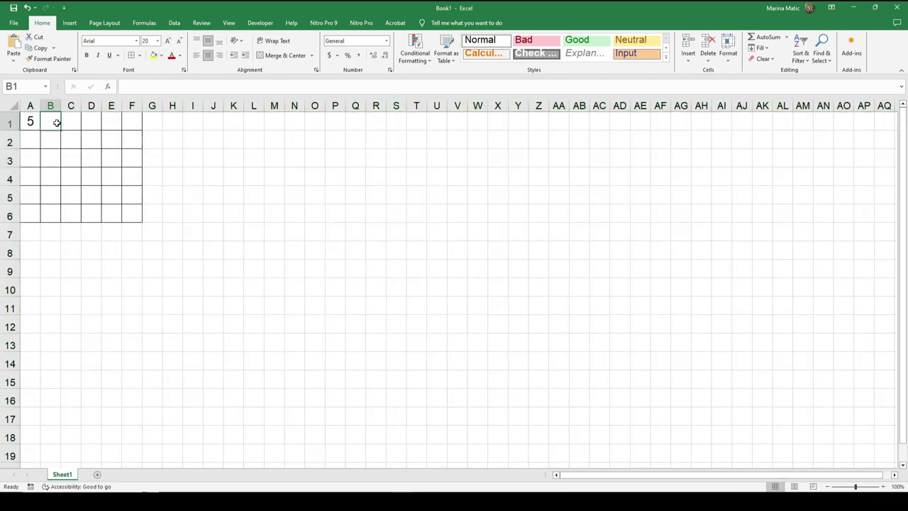
pyautogui.click(29, 140)
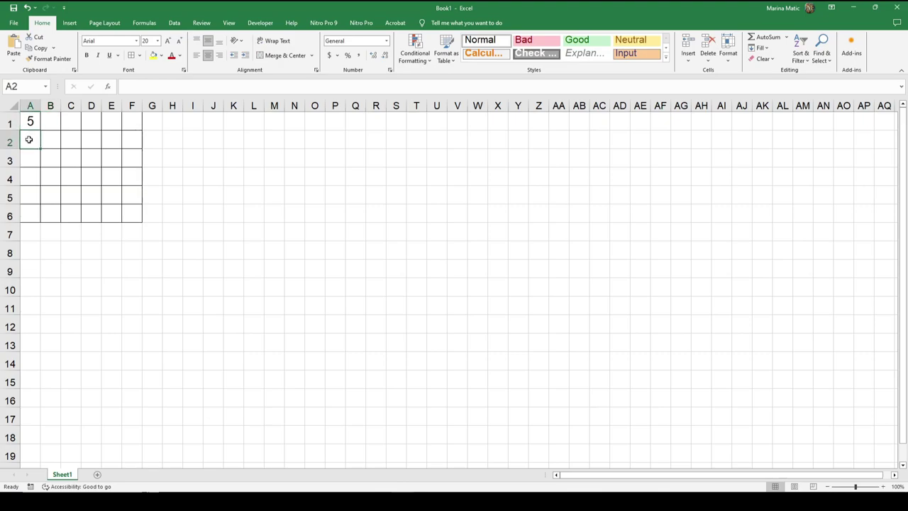
pyautogui.click(69, 140)
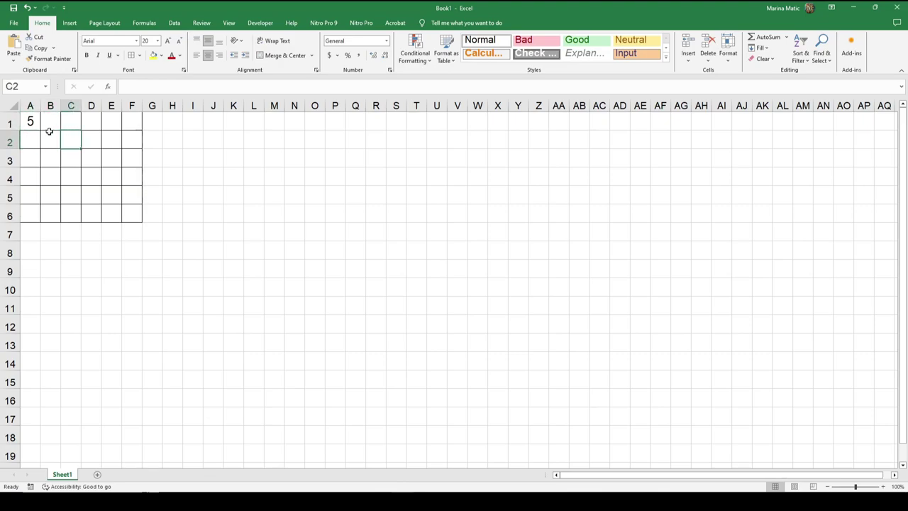
pyautogui.click(51, 135)
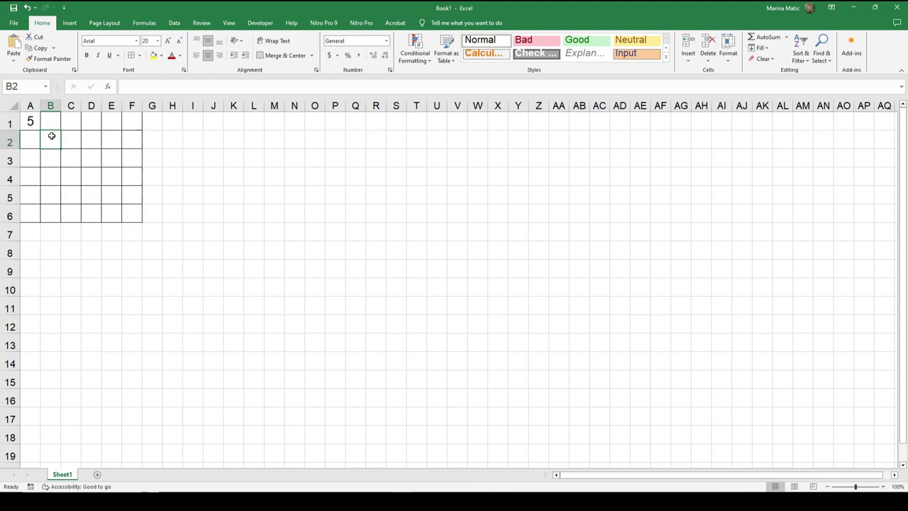
# Fill B2, D2 and F2 with grey
pyautogui.click(162, 55)
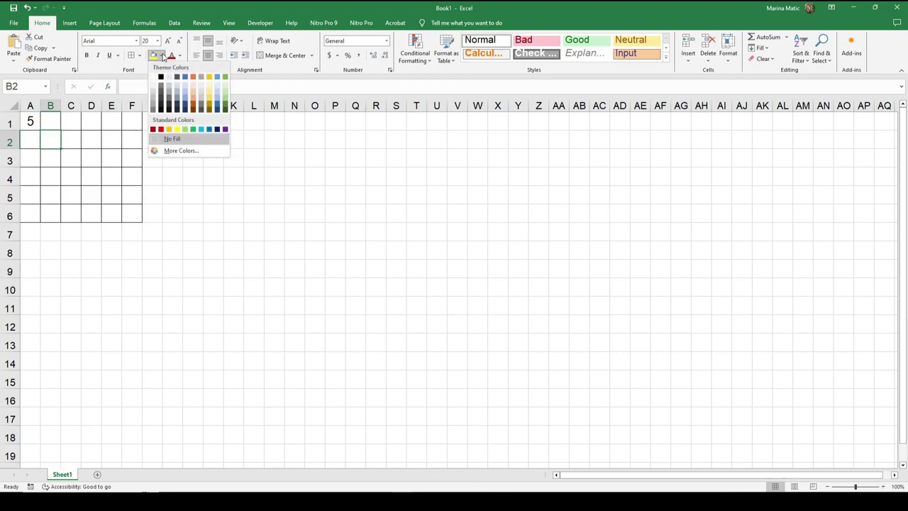
pyautogui.click(154, 107)
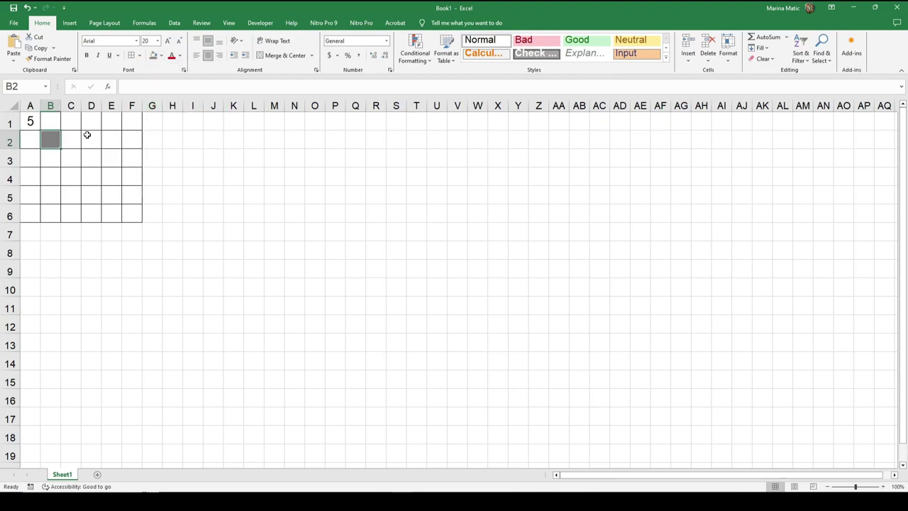
pyautogui.click(87, 135)
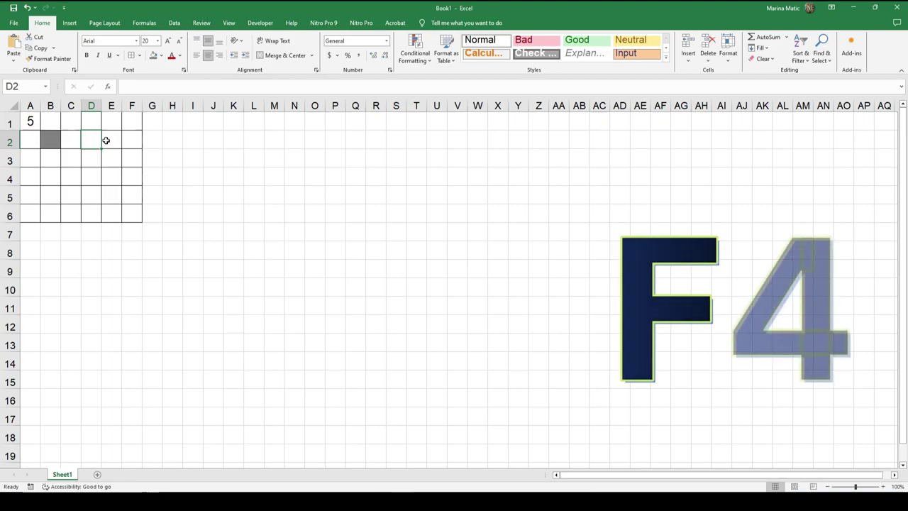
pyautogui.press('F4')
pyautogui.click(138, 140)
pyautogui.press('F4')
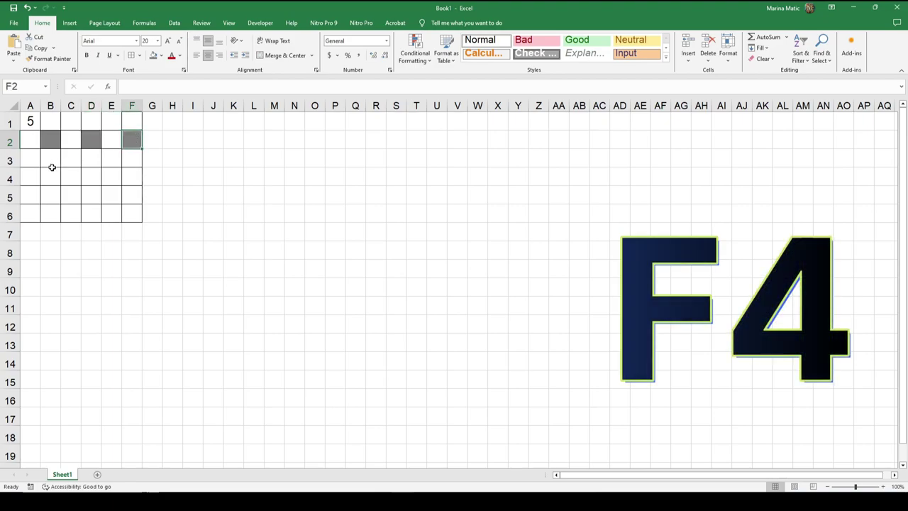
# Repeat the grey fill with F4 on B4, D4, F4, B6, D6 and F6
pyautogui.click(50, 175)
pyautogui.press('F4')
pyautogui.click(95, 176)
pyautogui.press('F4')
pyautogui.click(129, 176)
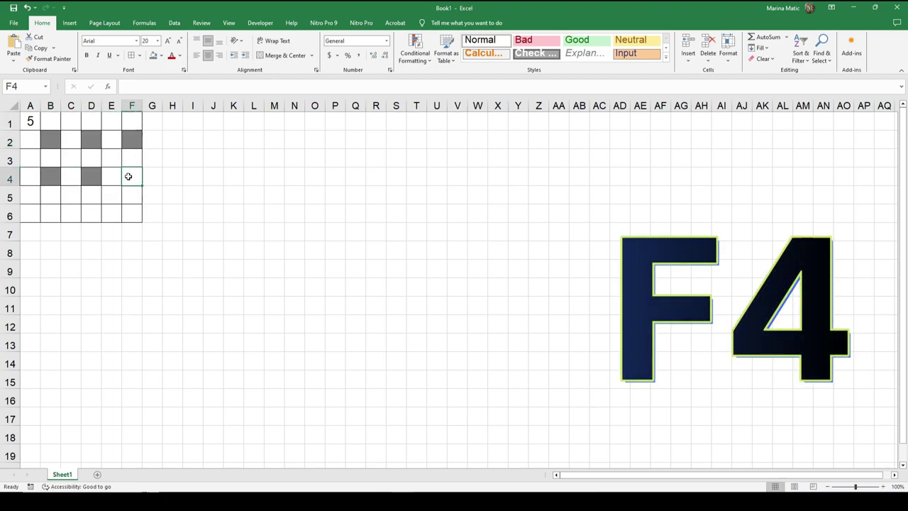
pyautogui.press('F4')
pyautogui.click(50, 209)
pyautogui.press('F4')
pyautogui.click(95, 213)
pyautogui.press('F4')
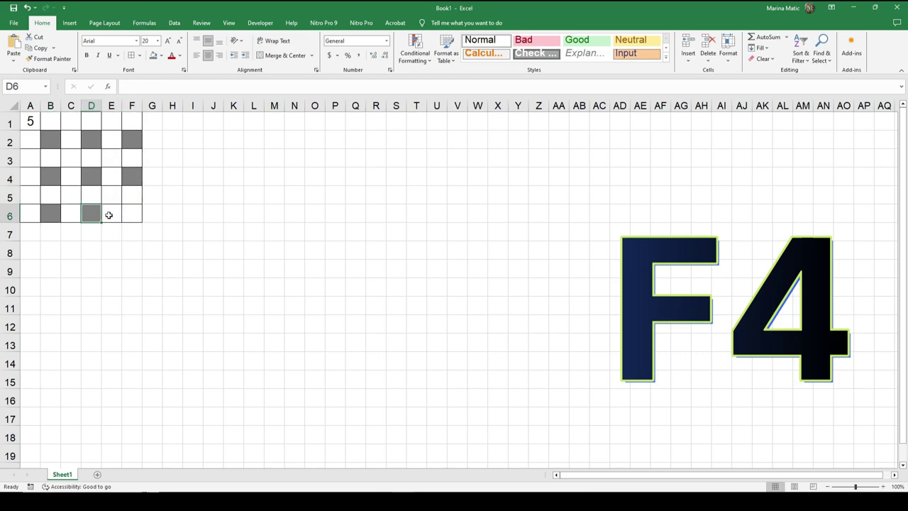
pyautogui.click(135, 215)
pyautogui.press('F4')
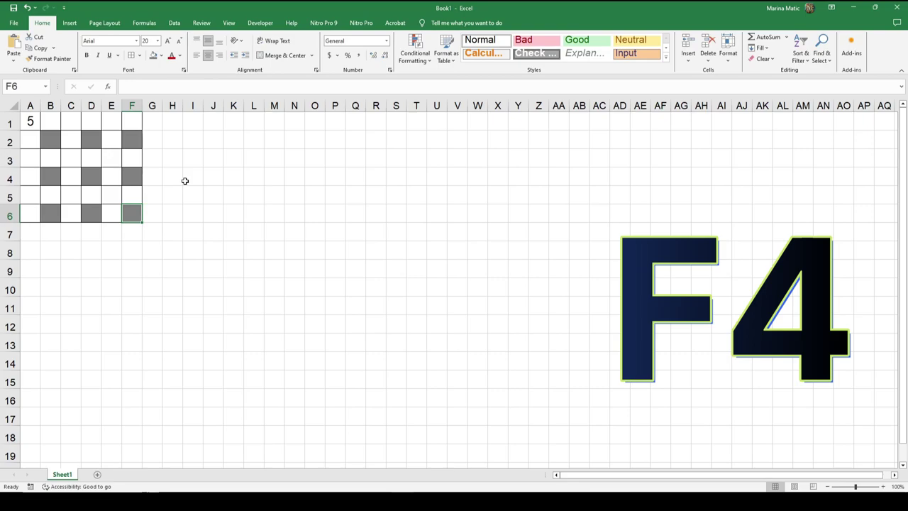
pyautogui.click(158, 126)
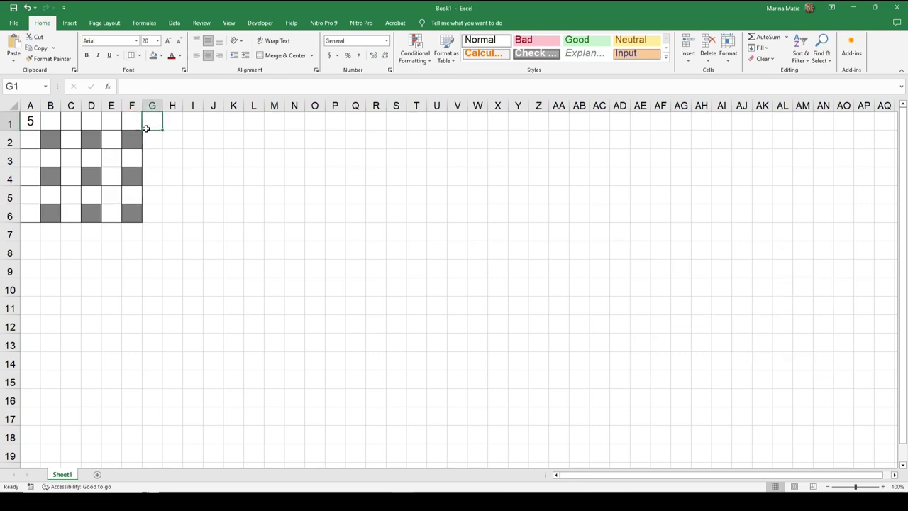
# Repeat the cell border with F4 on G3, G5, E7, C7 and A7
pyautogui.click(149, 155)
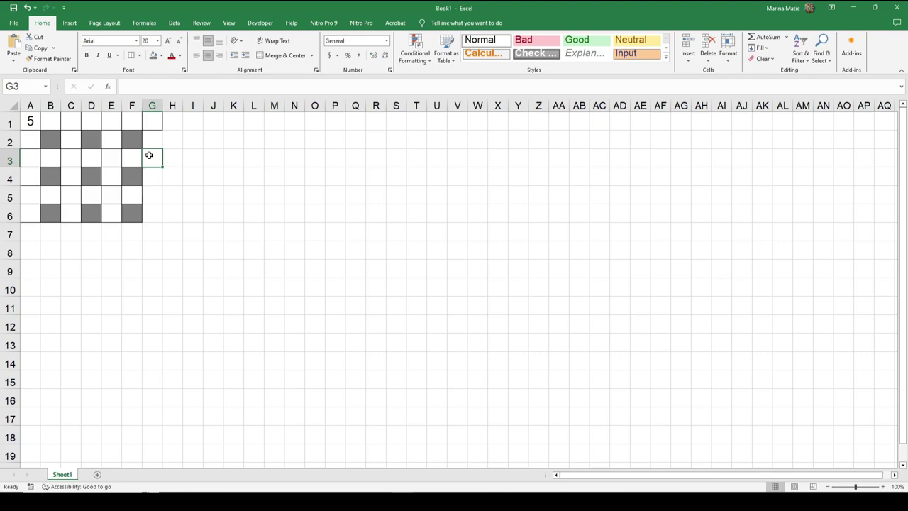
pyautogui.click(152, 191)
pyautogui.press('F4')
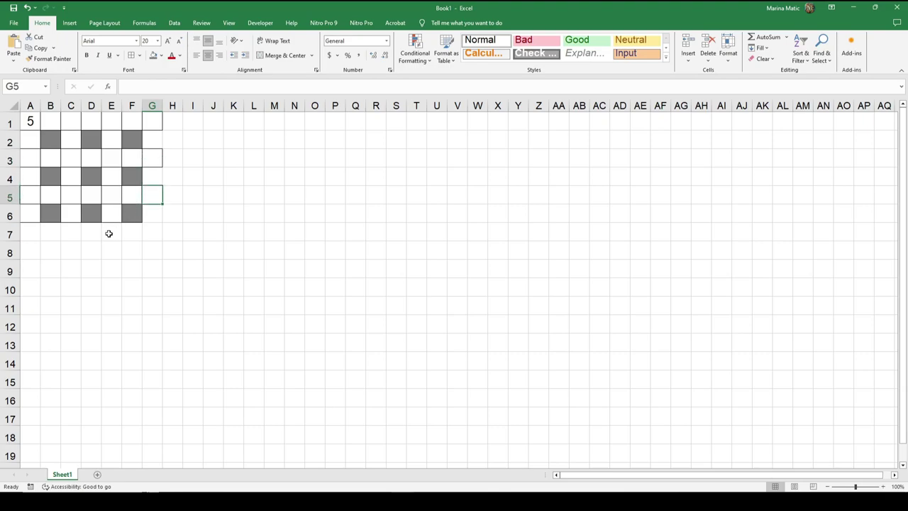
pyautogui.click(110, 234)
pyautogui.press('F4')
pyautogui.click(74, 233)
pyautogui.press('F4')
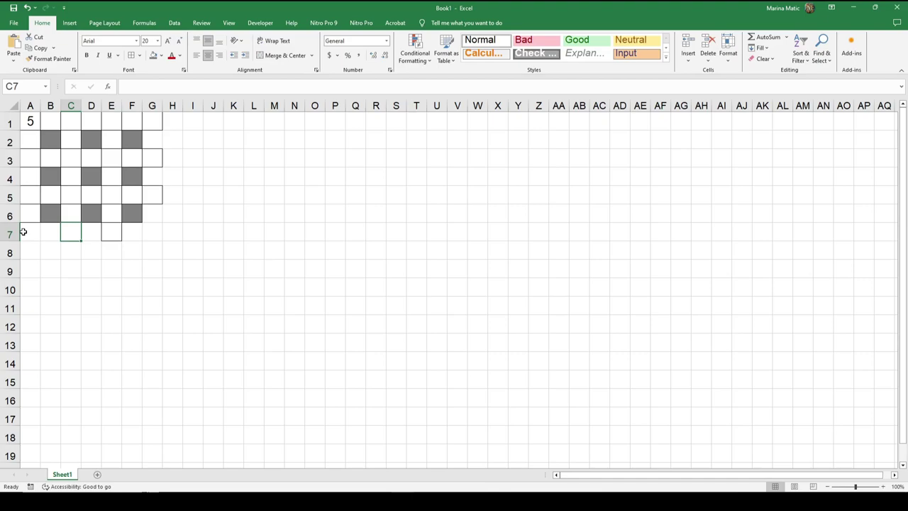
pyautogui.click(28, 227)
pyautogui.press('F4')
# Type an equals sign into cell A6
pyautogui.click(31, 217)
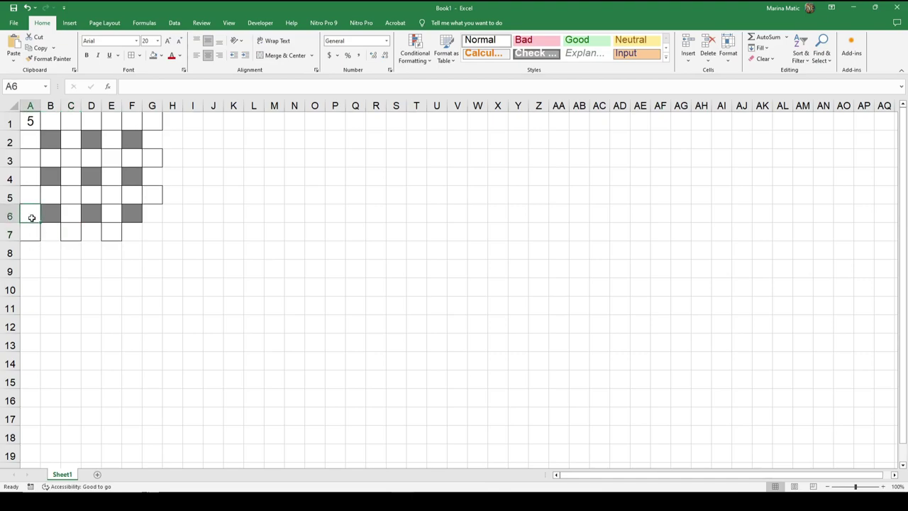
pyautogui.write('=')
pyautogui.press('Return')
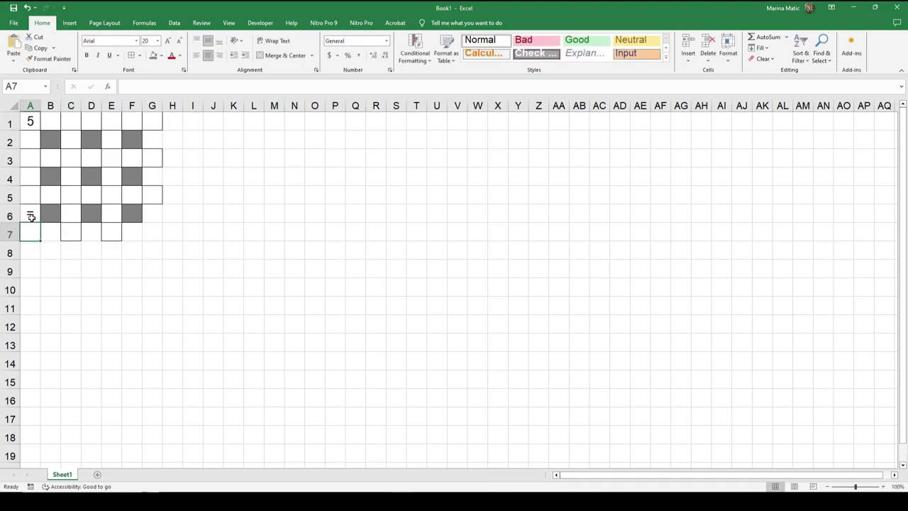
pyautogui.click(67, 209)
# Type = in C6 and paste it into E6, F5, F3 and F1
pyautogui.write('=')
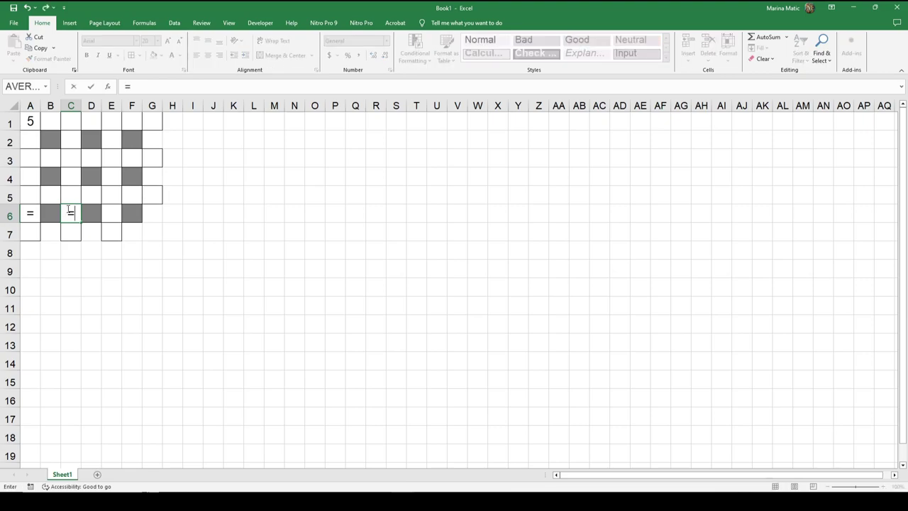
pyautogui.press('Return')
pyautogui.click(68, 208)
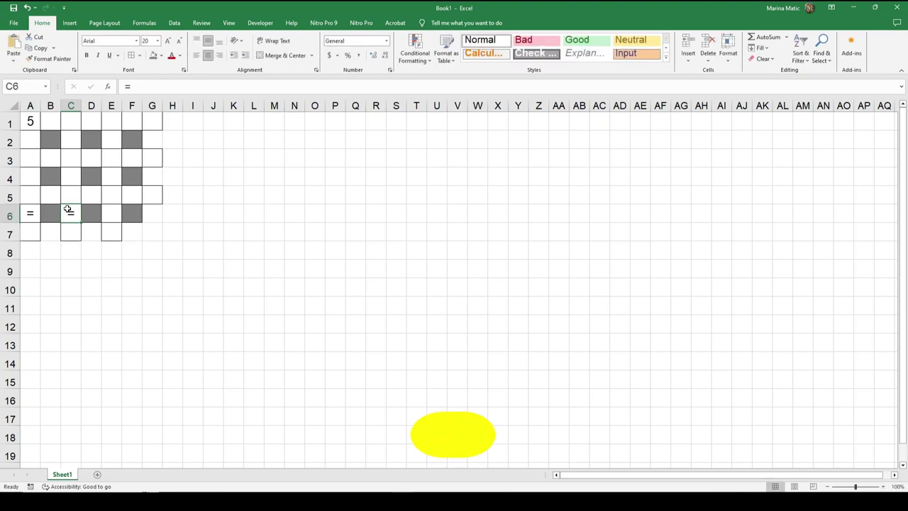
pyautogui.hotkey('ctrl', 'c')
pyautogui.click(108, 209)
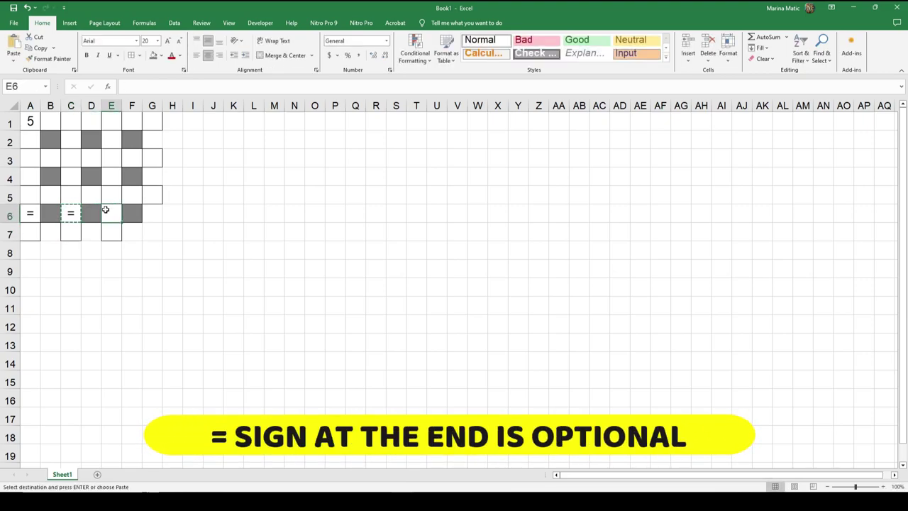
pyautogui.hotkey('ctrl', 'v')
pyautogui.click(134, 193)
pyautogui.hotkey('ctrl', 'v')
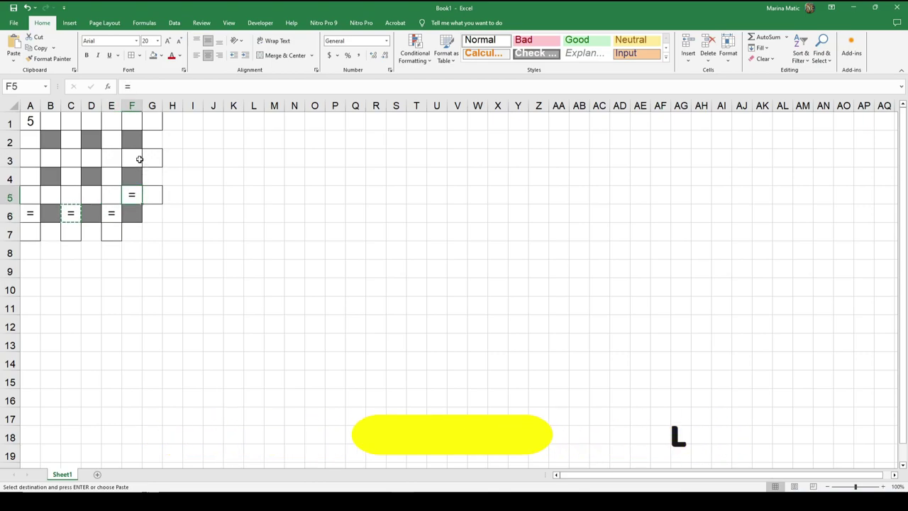
pyautogui.click(134, 158)
pyautogui.hotkey('ctrl', 'v')
pyautogui.click(135, 118)
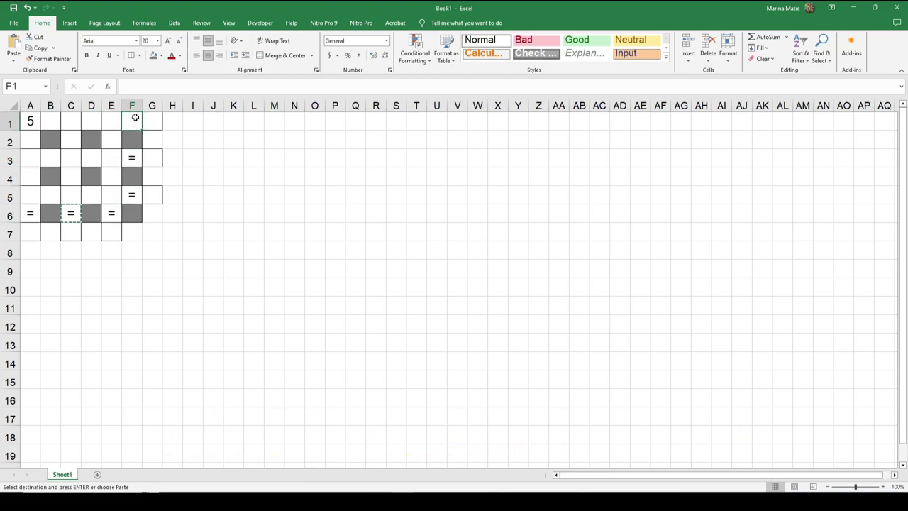
pyautogui.hotkey('ctrl', 'v')
# Step through the puzzle's number cells, then select the whole grid A1:G7
pyautogui.click(179, 189)
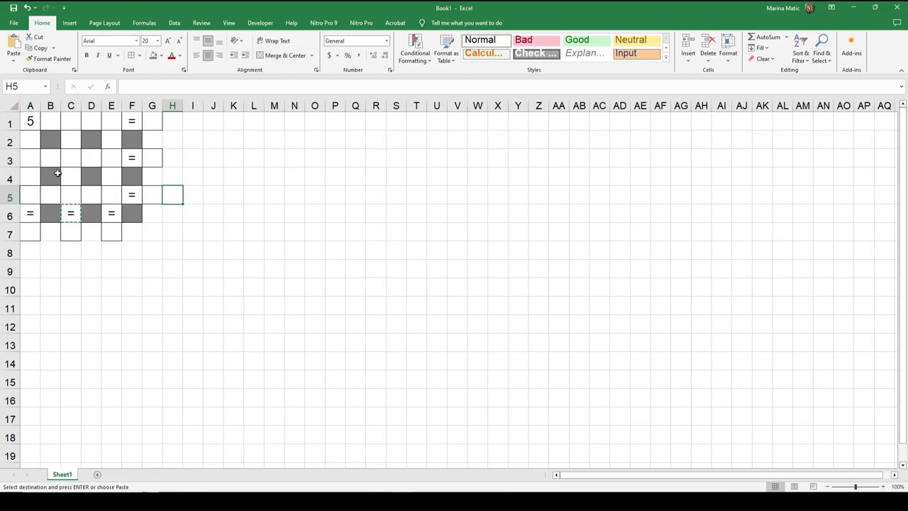
pyautogui.click(31, 119)
pyautogui.click(71, 119)
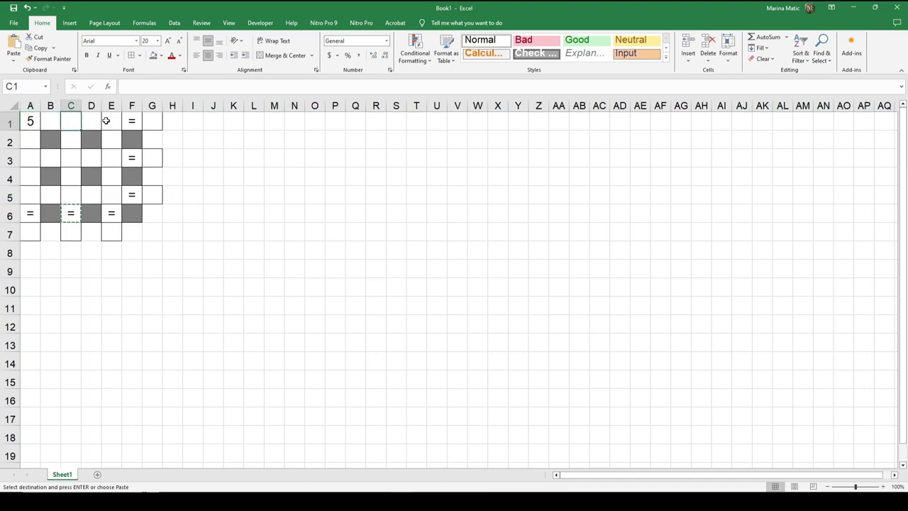
pyautogui.click(106, 121)
pyautogui.click(110, 158)
pyautogui.click(108, 196)
pyautogui.click(70, 192)
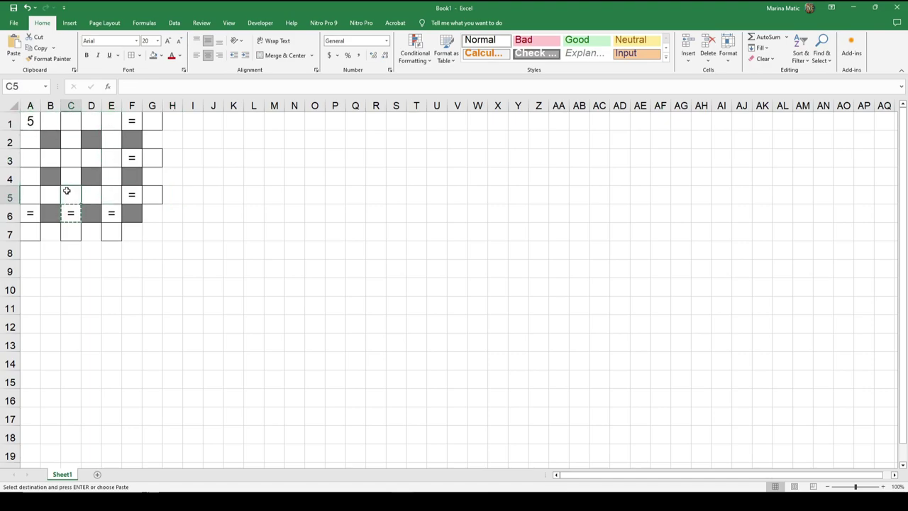
pyautogui.click(68, 161)
pyautogui.click(49, 159)
pyautogui.click(31, 159)
pyautogui.click(33, 181)
pyautogui.click(30, 195)
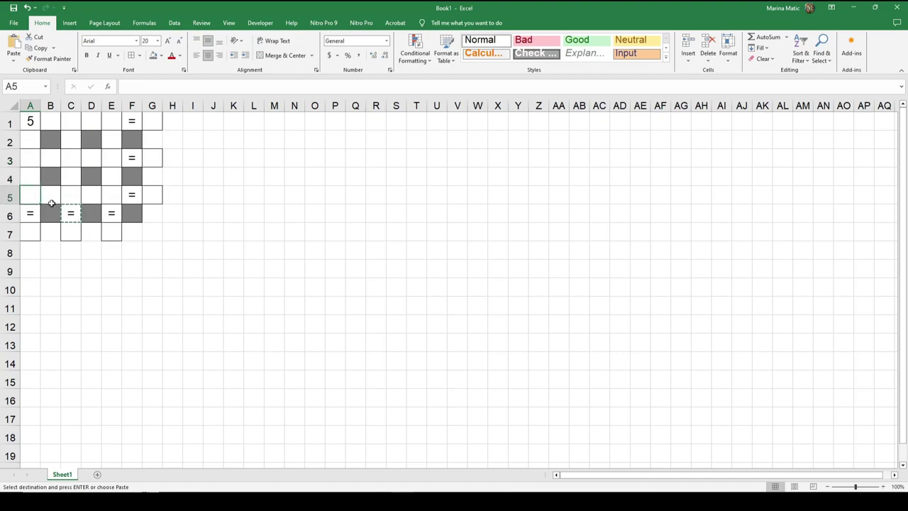
pyautogui.moveTo(32, 120); pyautogui.dragTo(145, 231)
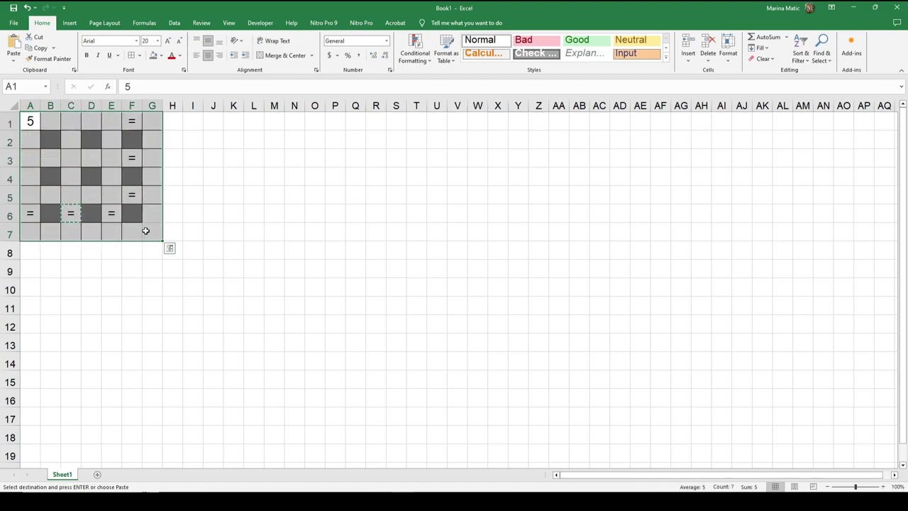
# Type the digits 1, 2, 3 … 9 down cells R1 to R9
pyautogui.click(378, 120)
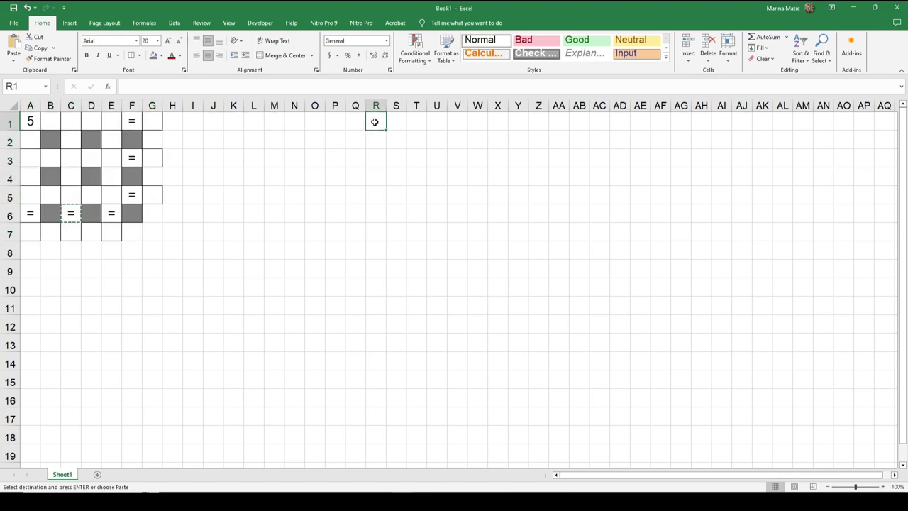
pyautogui.write('1')
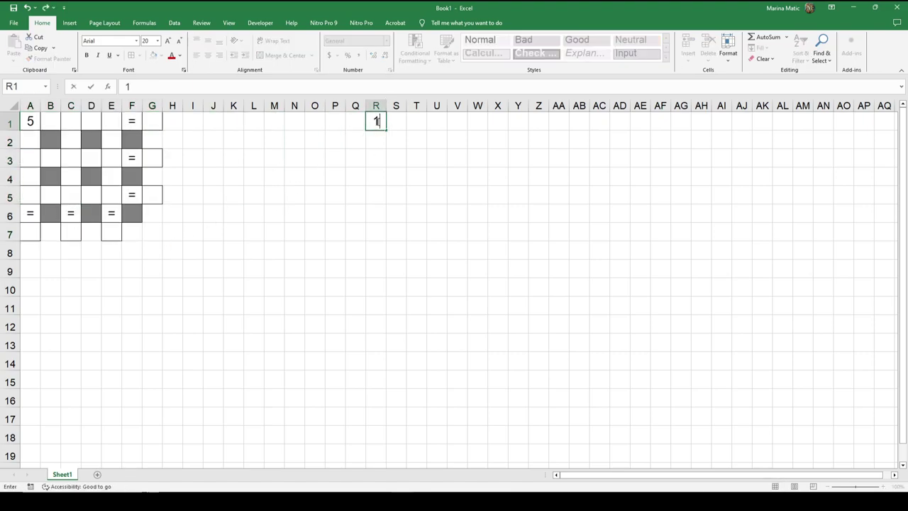
pyautogui.press('Return')
pyautogui.write('2')
pyautogui.press('Return')
pyautogui.write('3')
pyautogui.press('Return')
pyautogui.write('4')
pyautogui.press('Return')
pyautogui.write('5')
pyautogui.press('Return')
pyautogui.write('6')
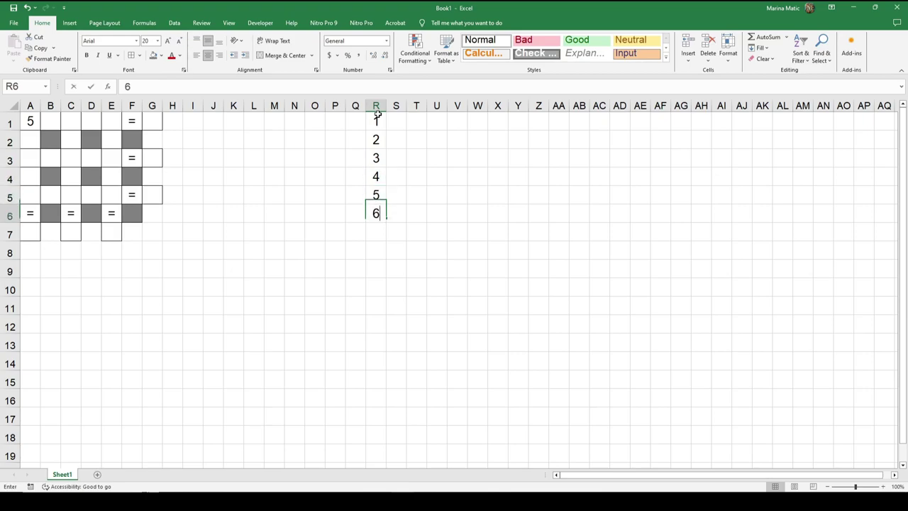
pyautogui.press('Return')
pyautogui.write('7')
pyautogui.press('Return')
pyautogui.write('8 9')
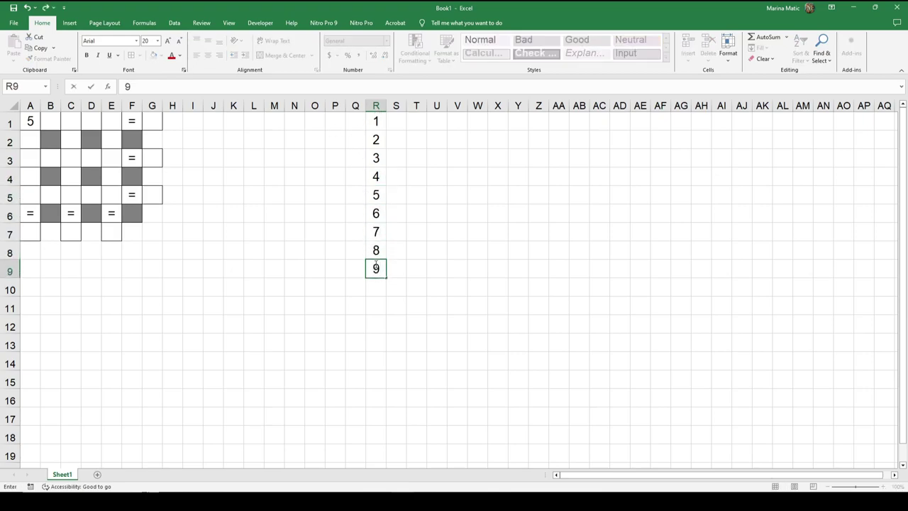
pyautogui.click(400, 105)
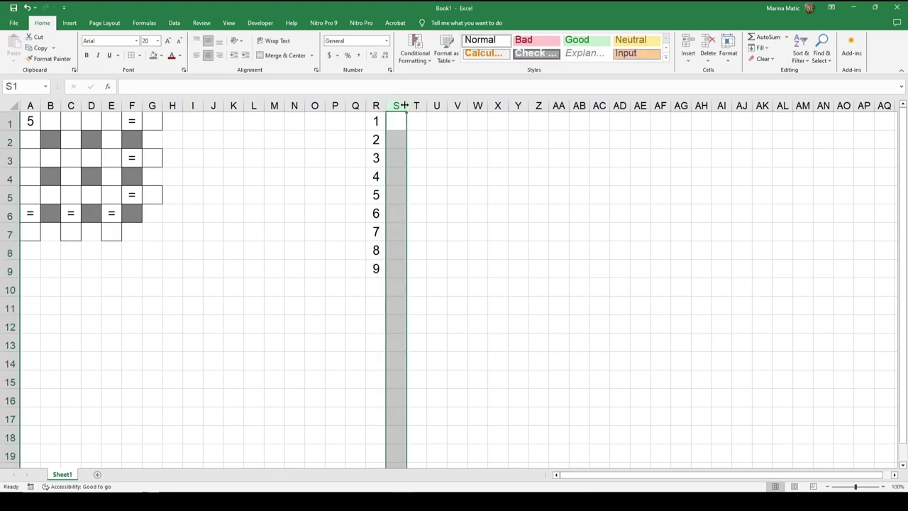
# Widen column S and fill S1:S9 with =RAND() random decimals
pyautogui.moveTo(405, 105); pyautogui.dragTo(457, 107)
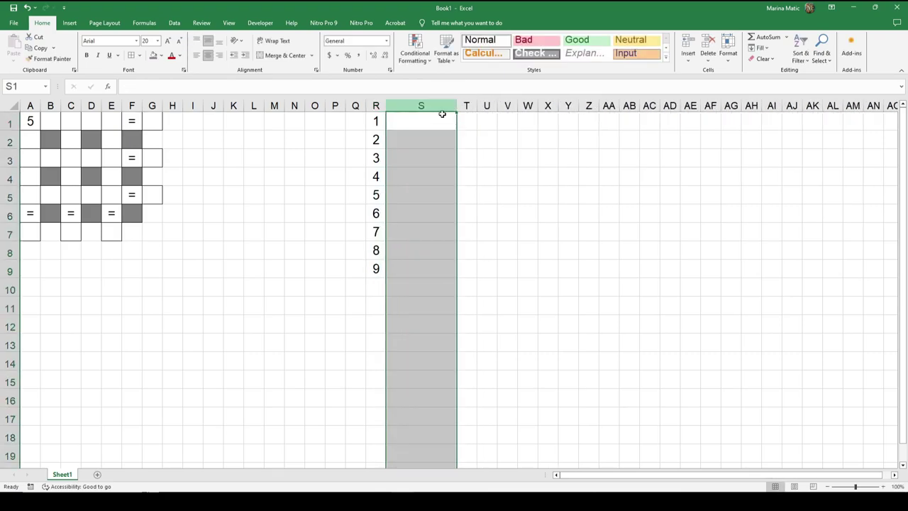
pyautogui.click(422, 122)
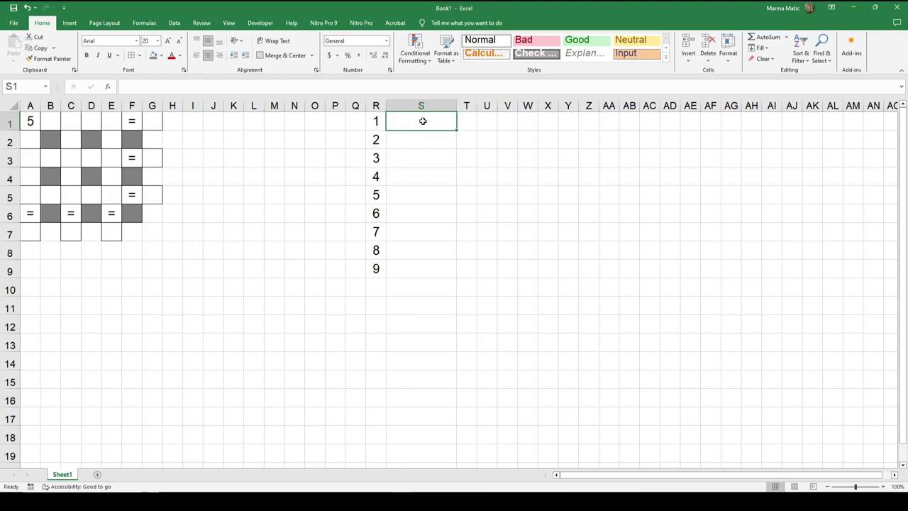
pyautogui.write('=rand')
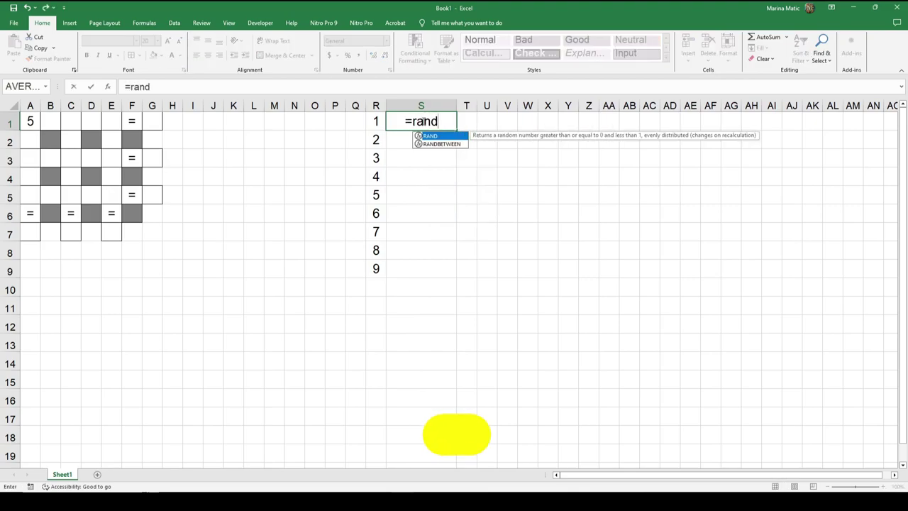
pyautogui.write('()')
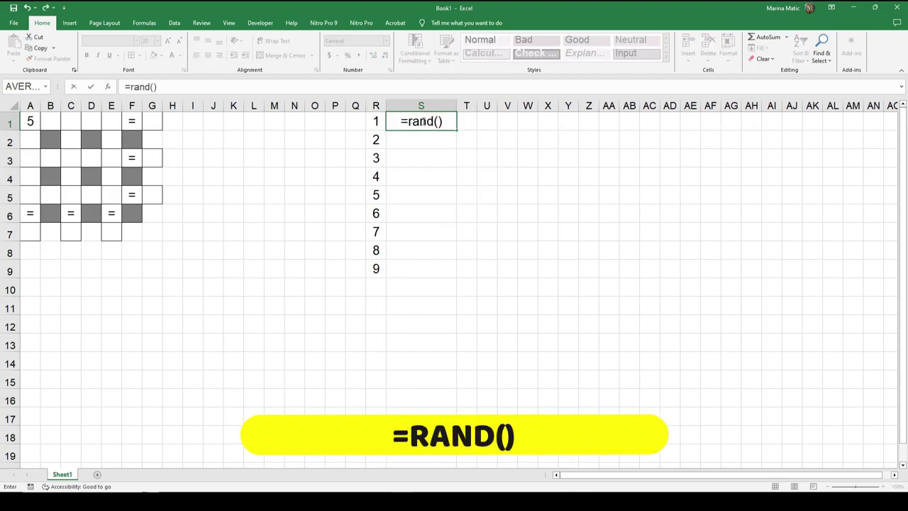
pyautogui.press('Return')
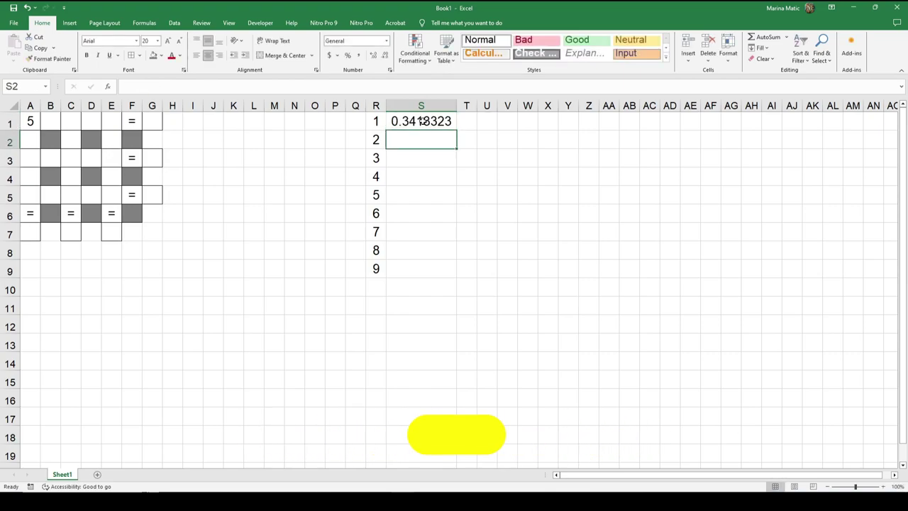
pyautogui.click(437, 121)
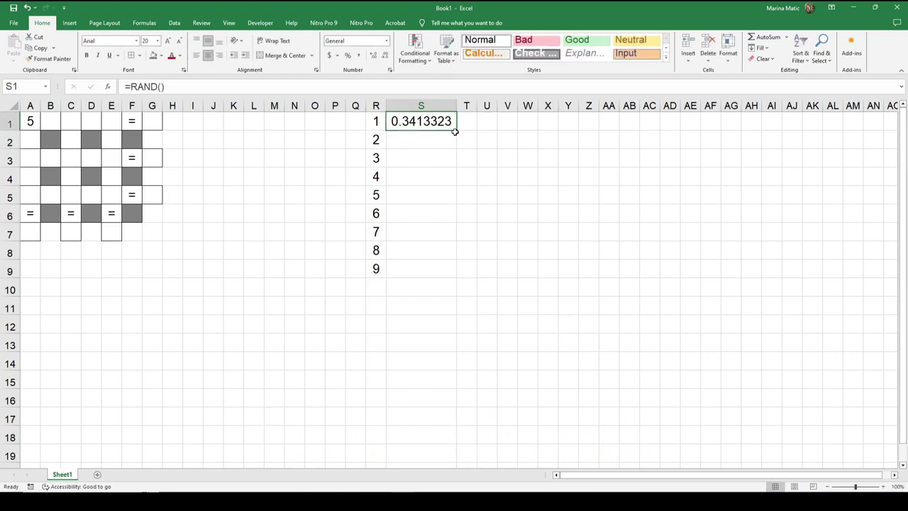
pyautogui.moveTo(456, 132); pyautogui.dragTo(450, 275)
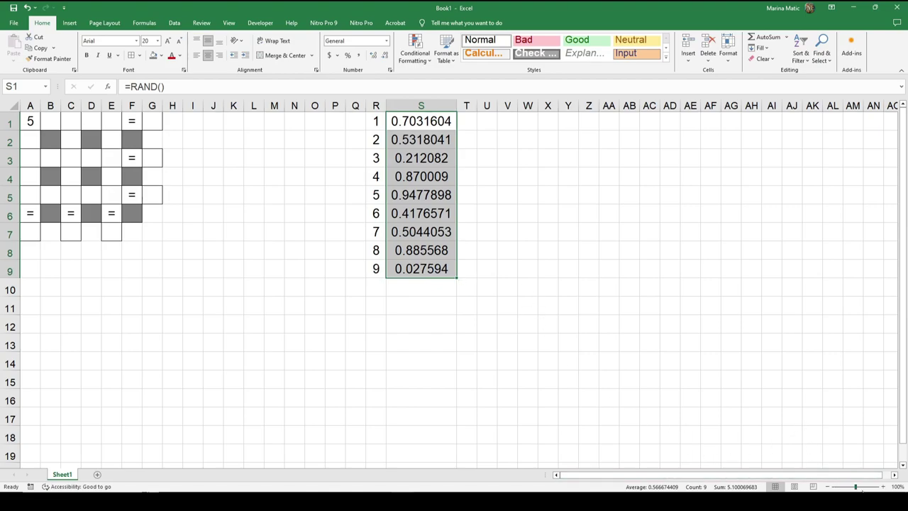
# Zoom the sheet in to 160%
pyautogui.click(882, 487)
pyautogui.click(881, 487)
pyautogui.click(881, 488)
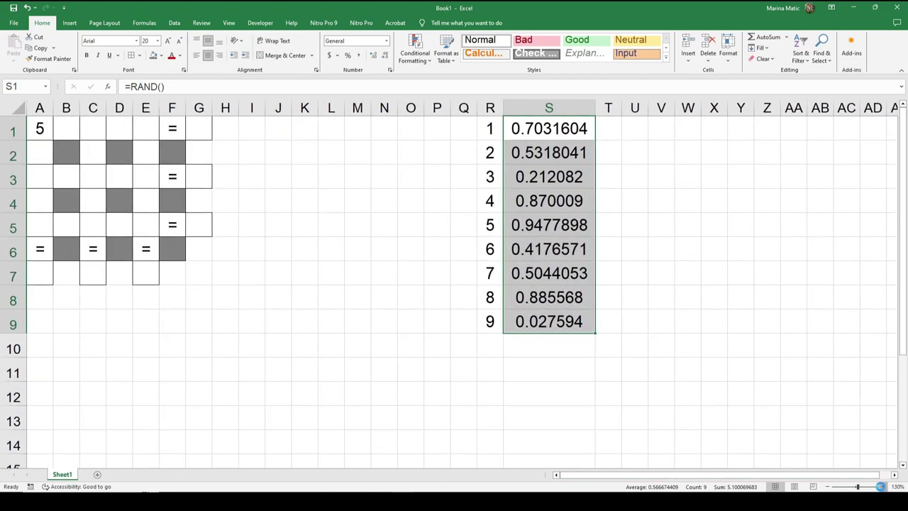
pyautogui.click(882, 487)
pyautogui.click(882, 487)
pyautogui.click(882, 487)
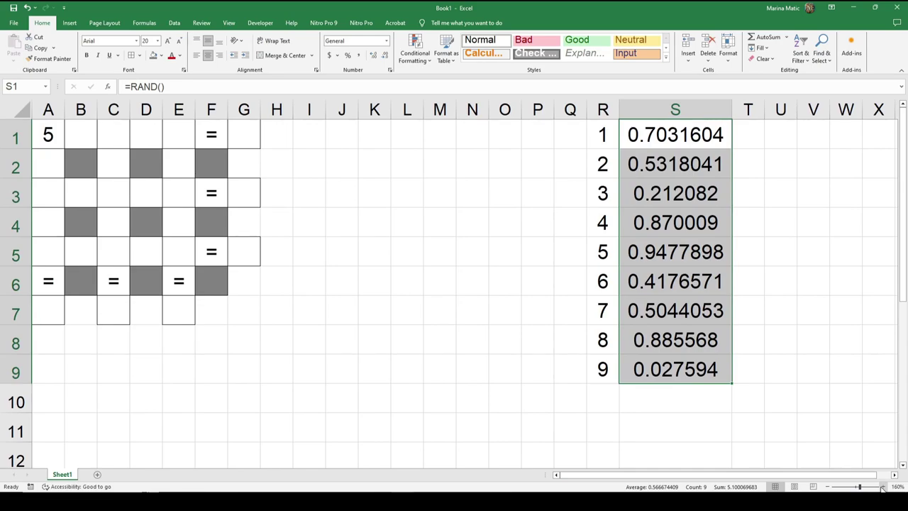
pyautogui.click(83, 129)
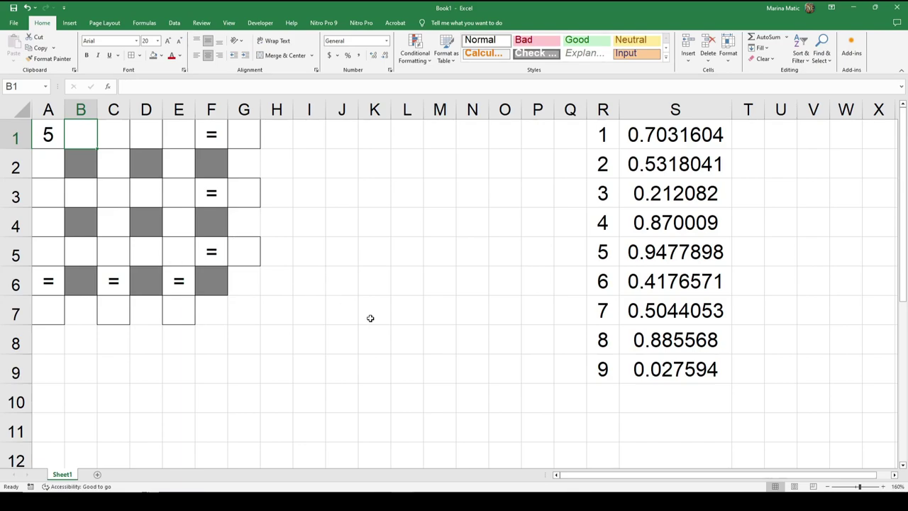
pyautogui.click(403, 502)
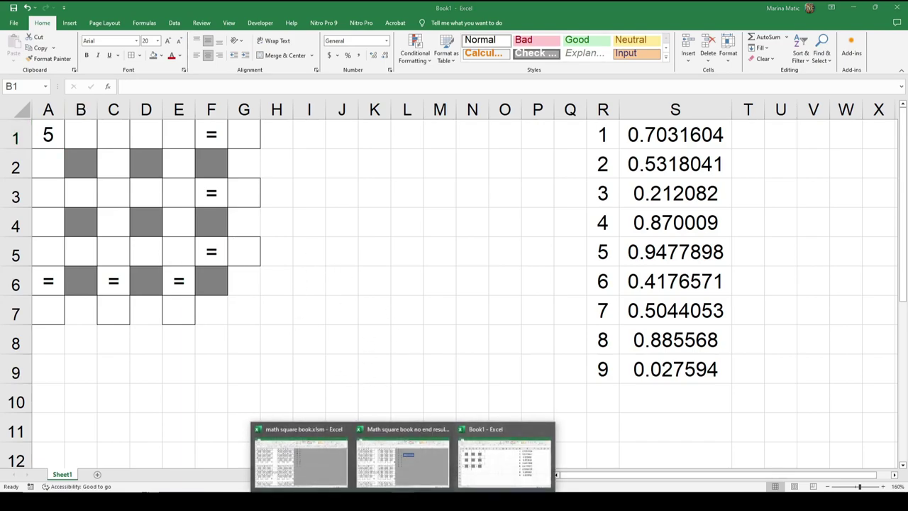
pyautogui.click(402, 461)
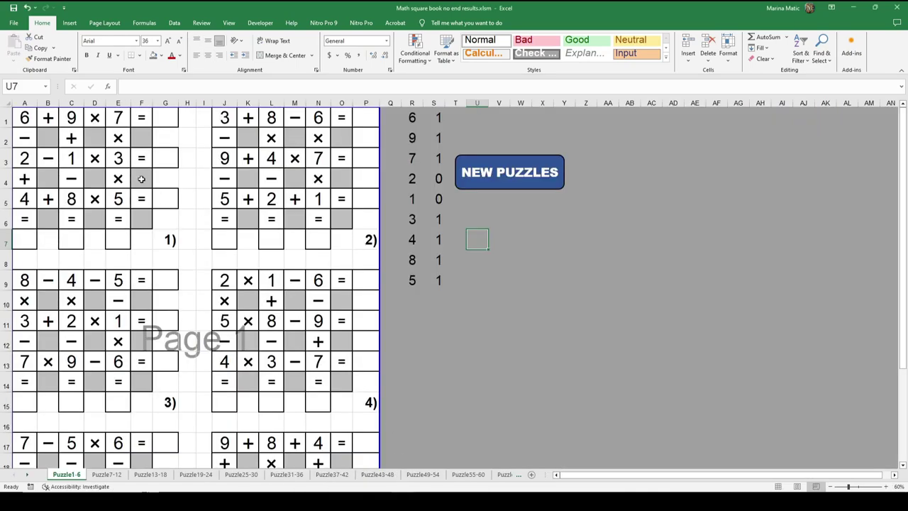
pyautogui.click(53, 117)
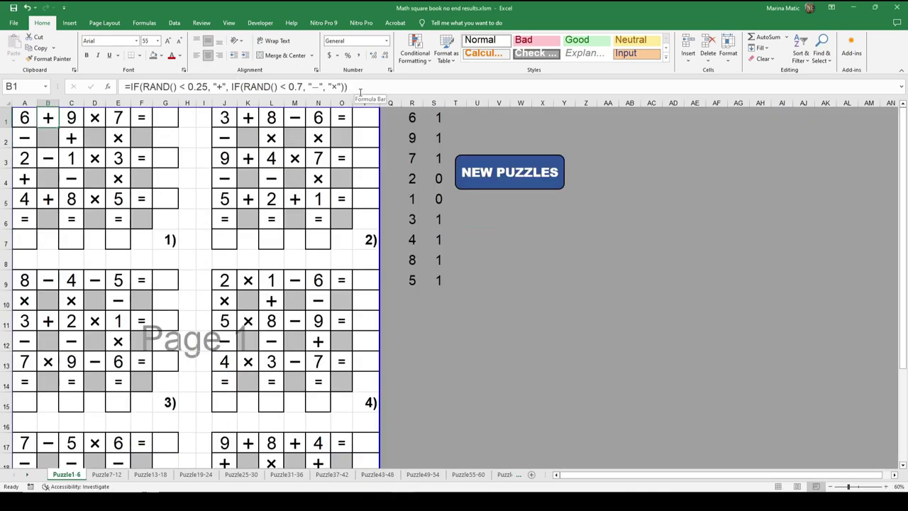
pyautogui.moveTo(343, 87); pyautogui.dragTo(107, 70)
pyautogui.hotkey('ctrl', 'c')
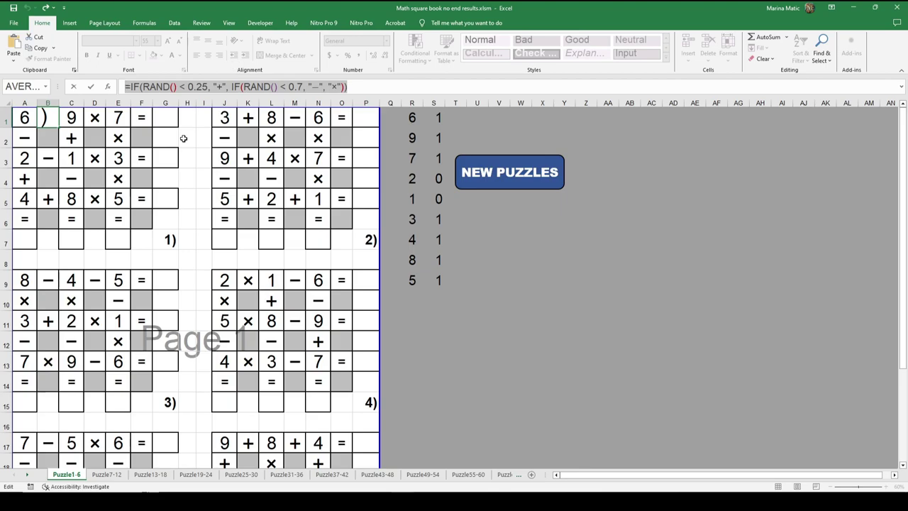
pyautogui.press('Return')
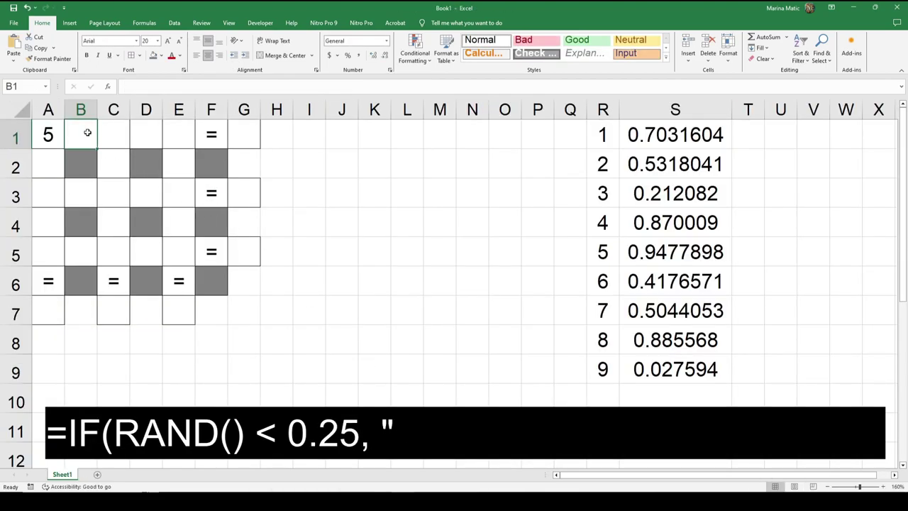
# Paste the nested IF(RAND()) formula into B1 so it shows a random +, − or × sign
pyautogui.doubleClick(87, 132)
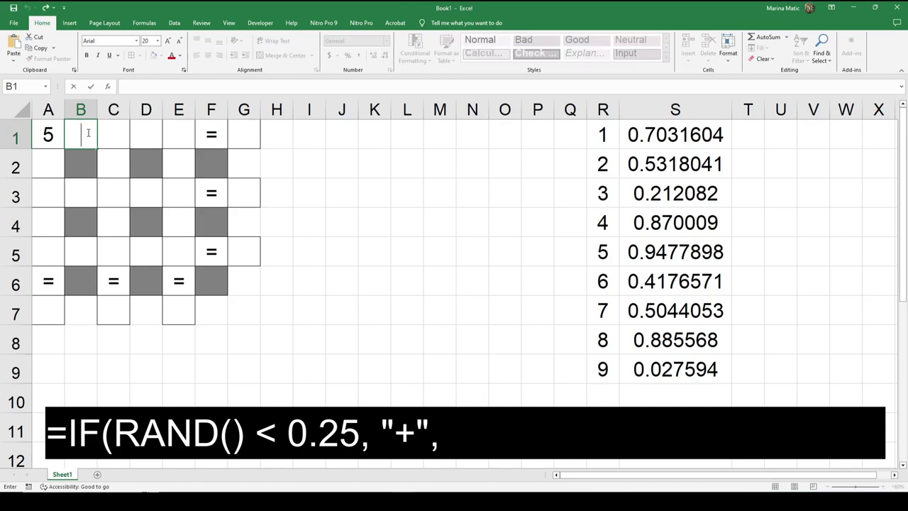
pyautogui.hotkey('ctrl', 'v')
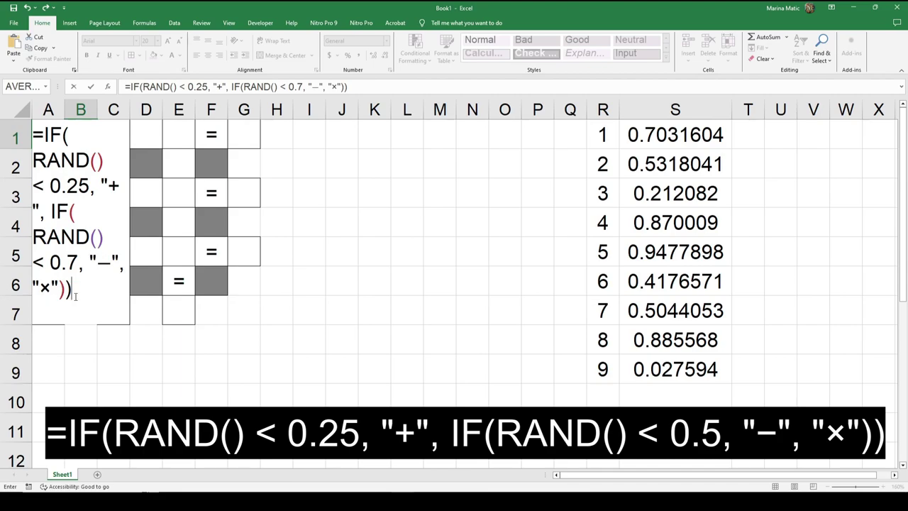
pyautogui.press('Return')
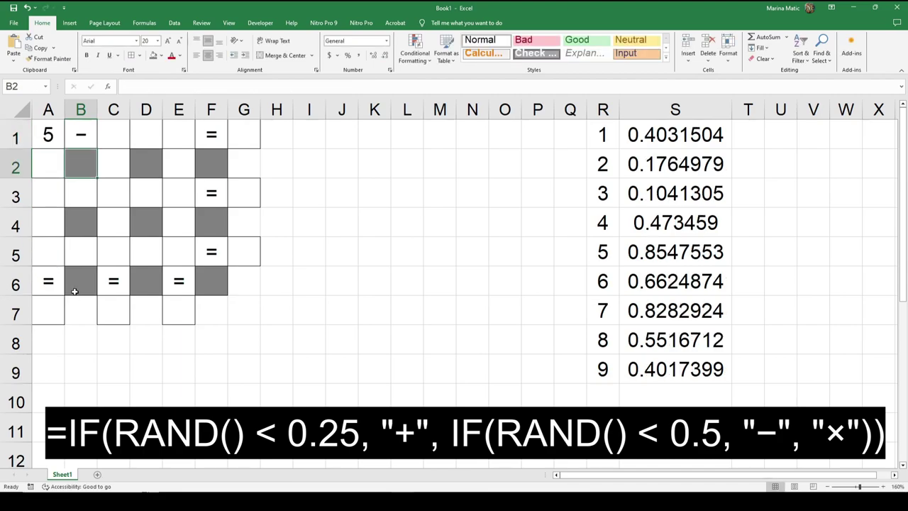
pyautogui.click(80, 126)
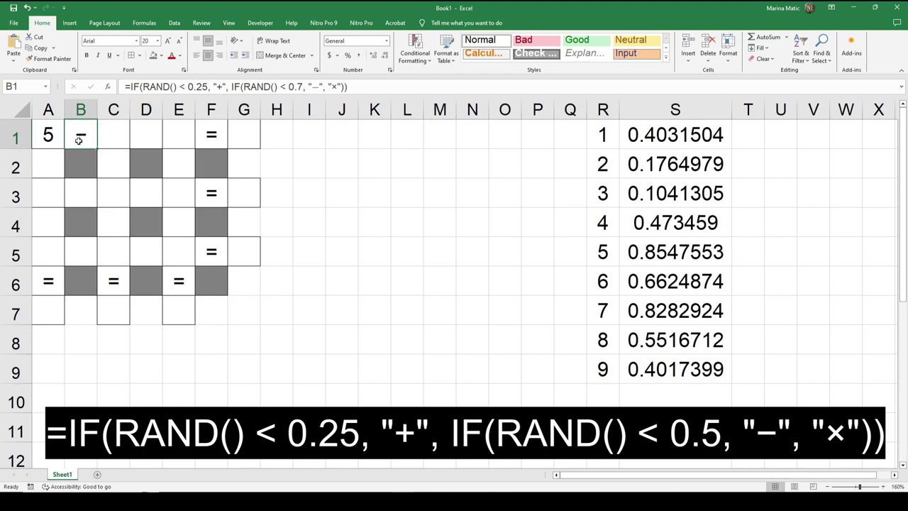
pyautogui.click(47, 130)
pyautogui.click(78, 132)
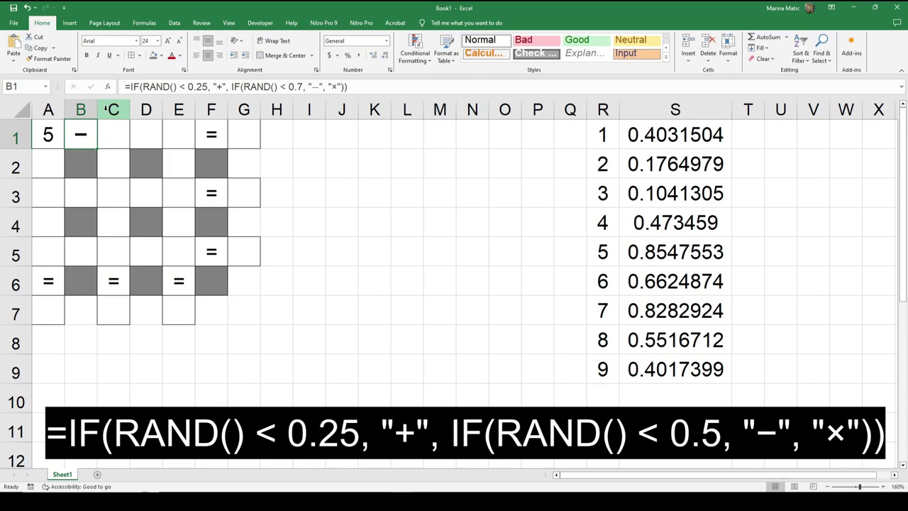
# Copy B1's operator formula into D1, E2, B3 and D3
pyautogui.hotkey('ctrl', 'c')
pyautogui.click(146, 134)
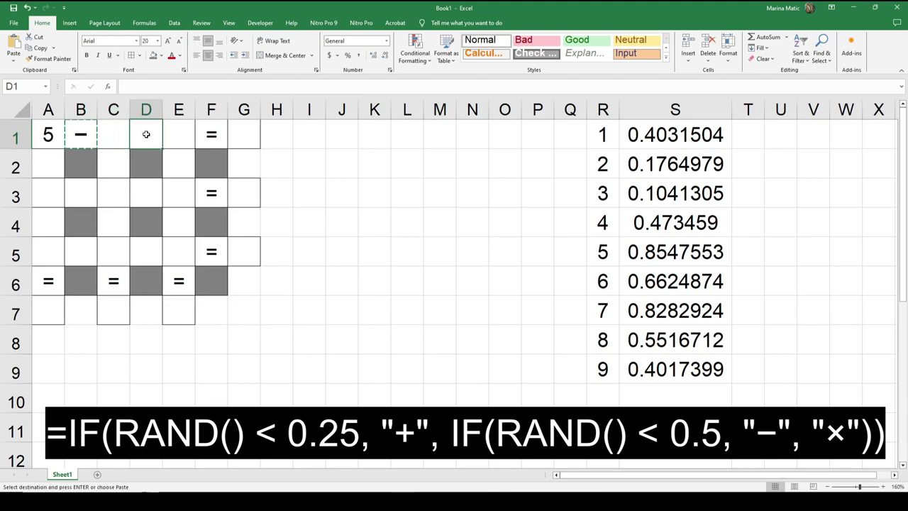
pyautogui.hotkey('ctrl', 'v')
pyautogui.click(51, 159)
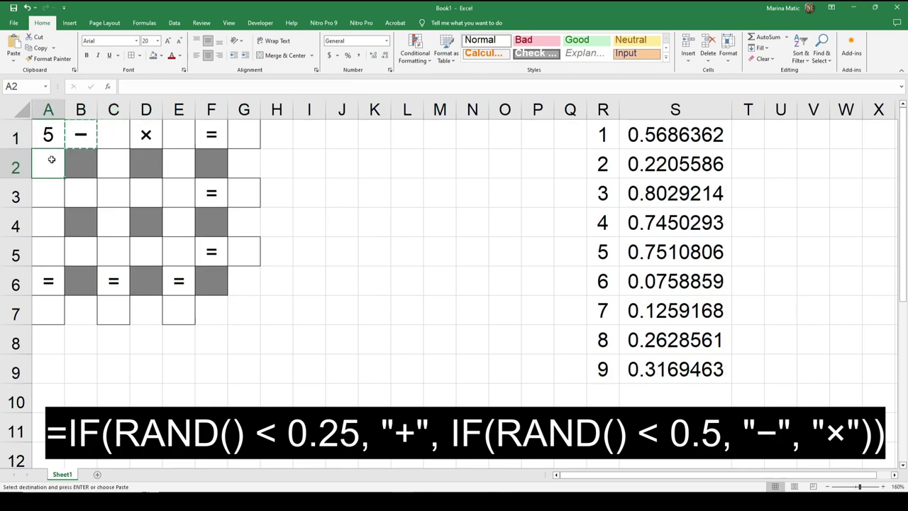
pyautogui.click(117, 164)
pyautogui.click(175, 168)
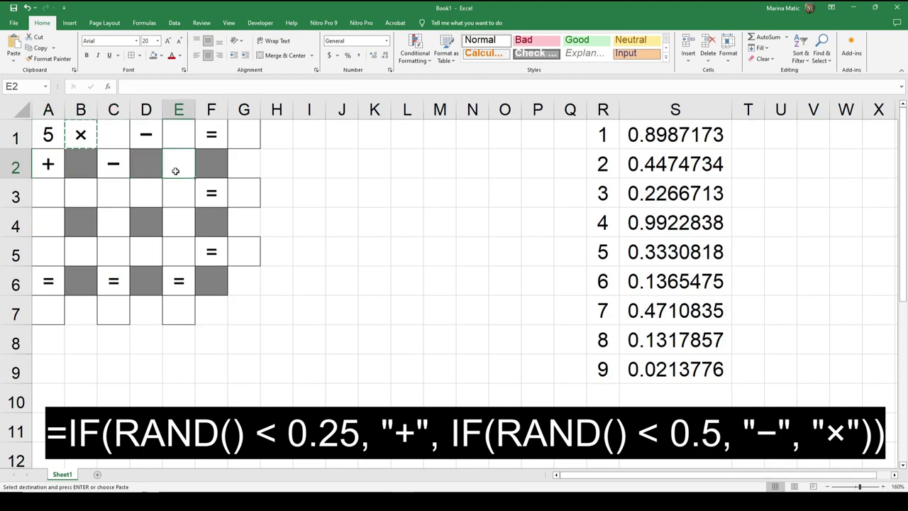
pyautogui.hotkey('ctrl', 'v')
pyautogui.click(80, 193)
pyautogui.hotkey('ctrl', 'v')
pyautogui.click(146, 194)
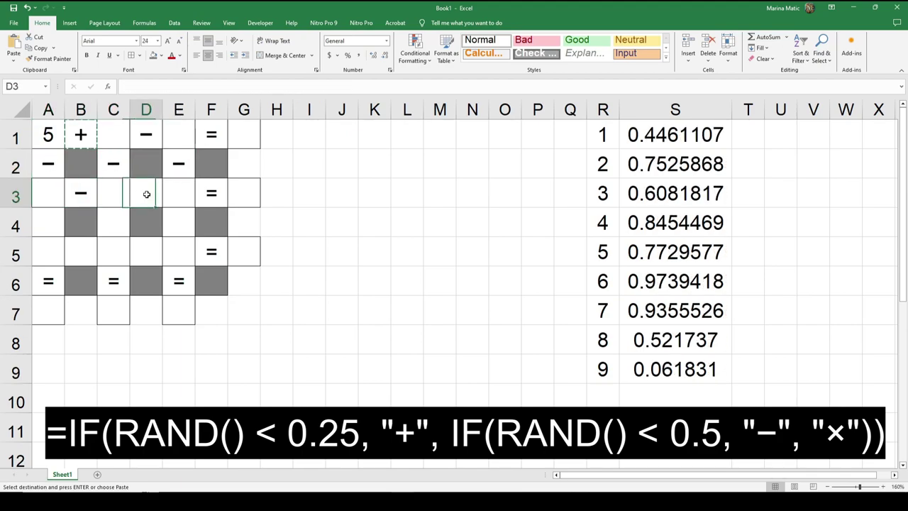
pyautogui.hotkey('ctrl', 'v')
# Paste the operator formula into A4, B5, C4, D5 and E4
pyautogui.click(35, 245)
pyautogui.click(53, 224)
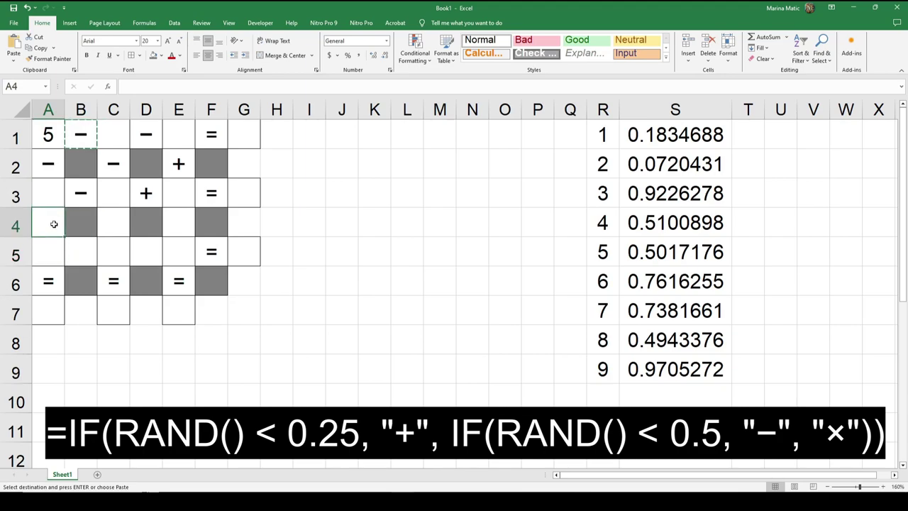
pyautogui.hotkey('ctrl', 'v')
pyautogui.click(78, 246)
pyautogui.hotkey('ctrl', 'v')
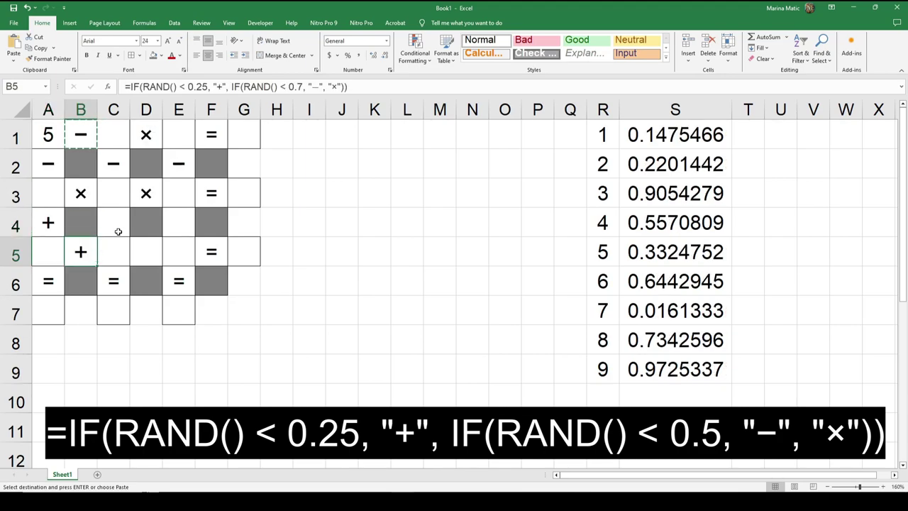
pyautogui.click(118, 231)
pyautogui.hotkey('ctrl', 'v')
pyautogui.click(142, 243)
pyautogui.hotkey('ctrl', 'v')
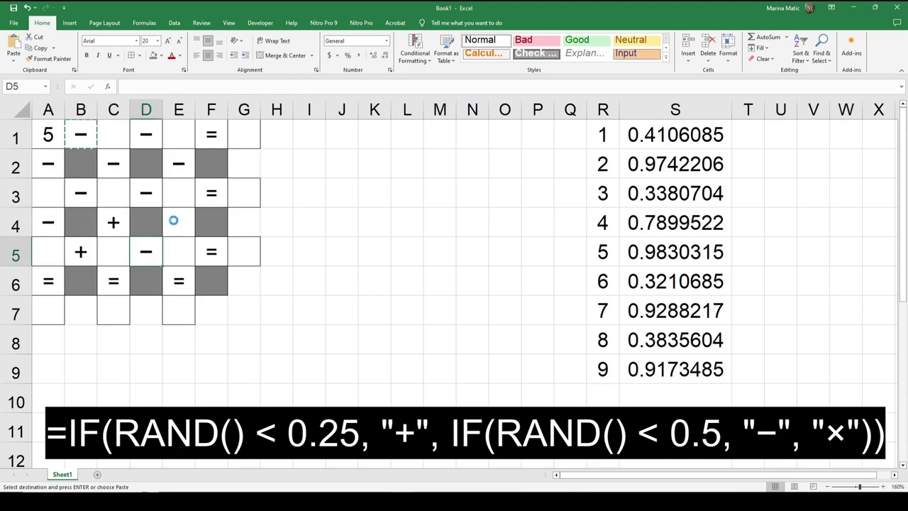
pyautogui.click(173, 220)
pyautogui.hotkey('ctrl', 'v')
# Edit empty cells off the grid to recalculate and reshuffle the random operators
pyautogui.click(276, 258)
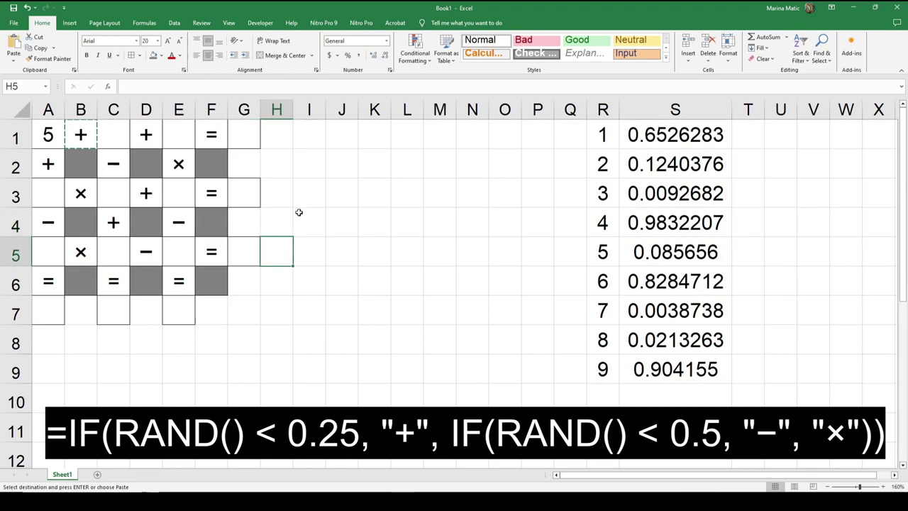
pyautogui.click(310, 191)
pyautogui.doubleClick(312, 192)
pyautogui.click(344, 192)
pyautogui.doubleClick(343, 193)
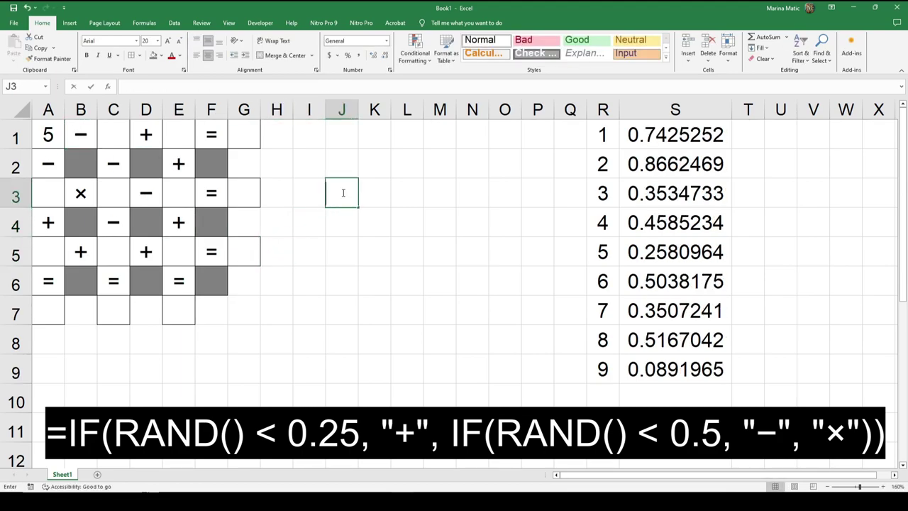
pyautogui.click(370, 194)
pyautogui.click(346, 199)
pyautogui.click(365, 194)
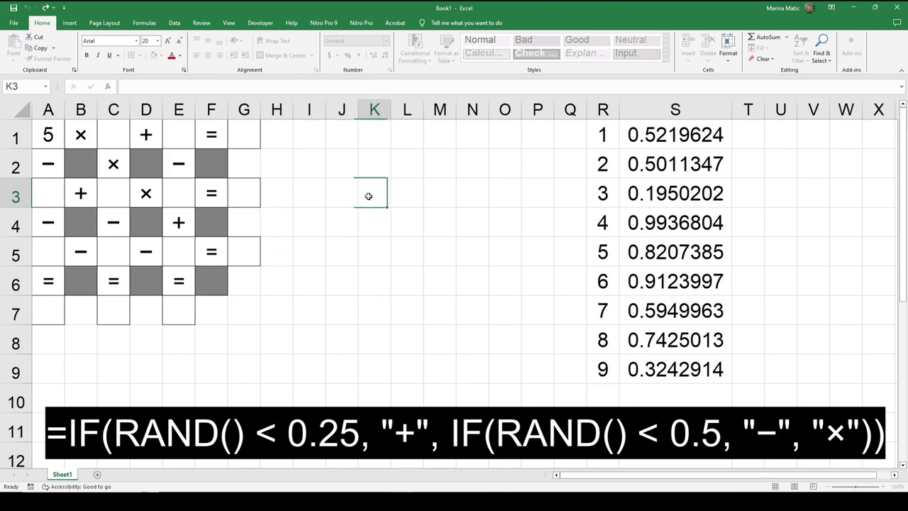
pyautogui.doubleClick(328, 195)
pyautogui.click(361, 196)
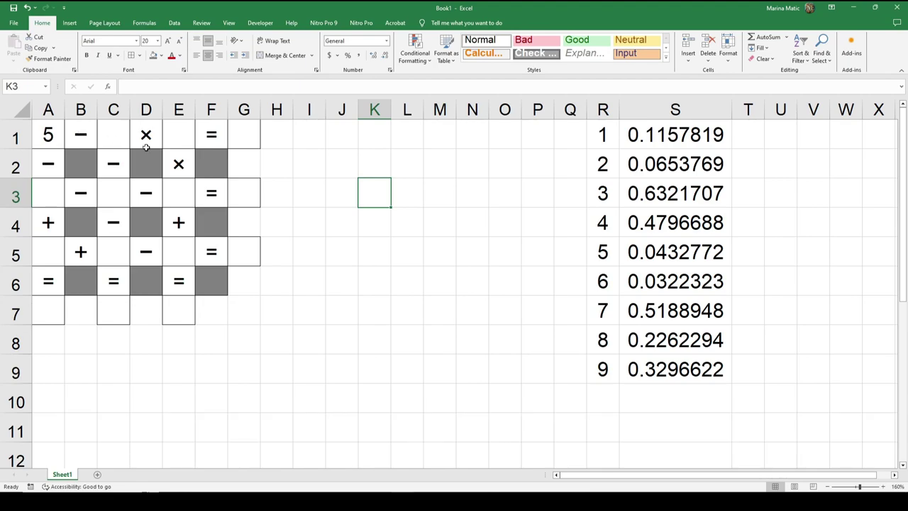
pyautogui.click(56, 136)
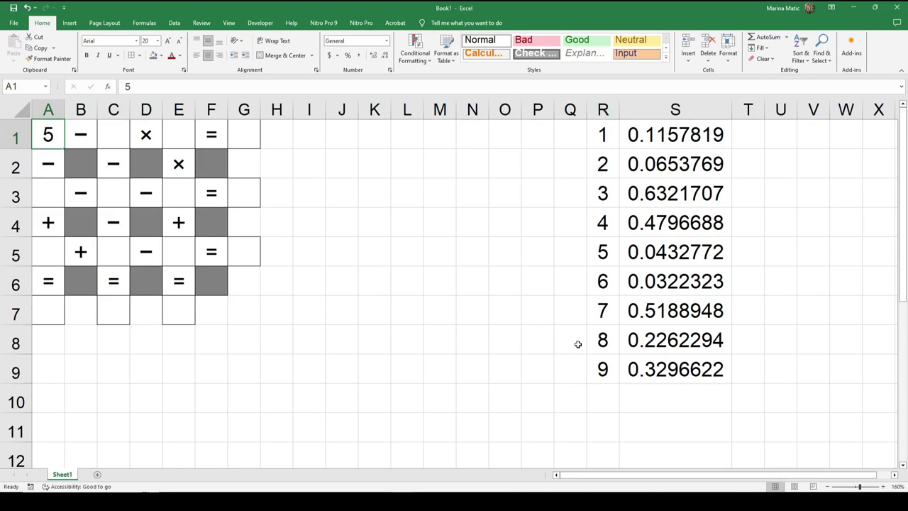
# Link A1, C1 and E1 to R1, R2 and R3
pyautogui.write('=')
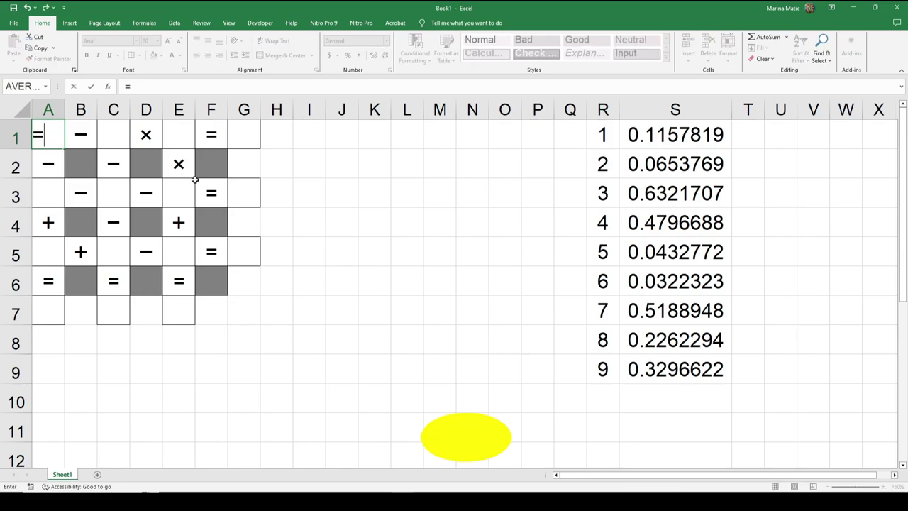
pyautogui.click(602, 135)
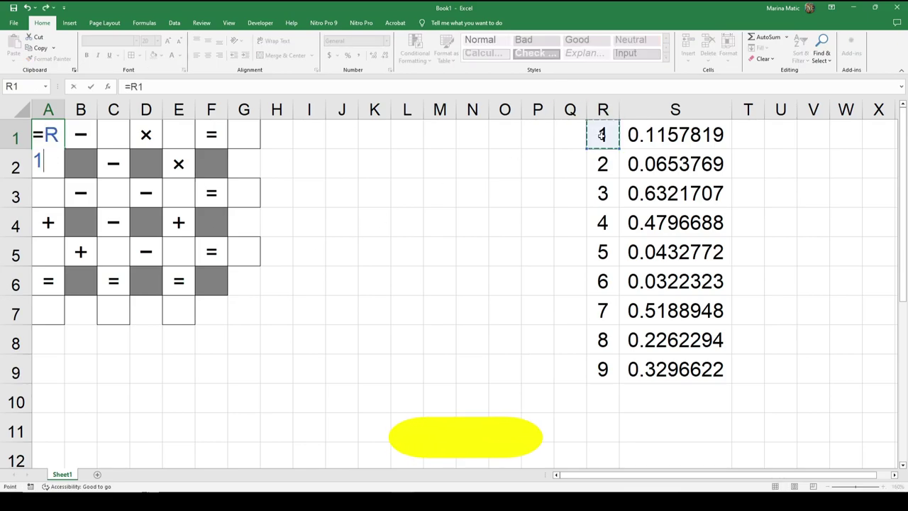
pyautogui.press('Return')
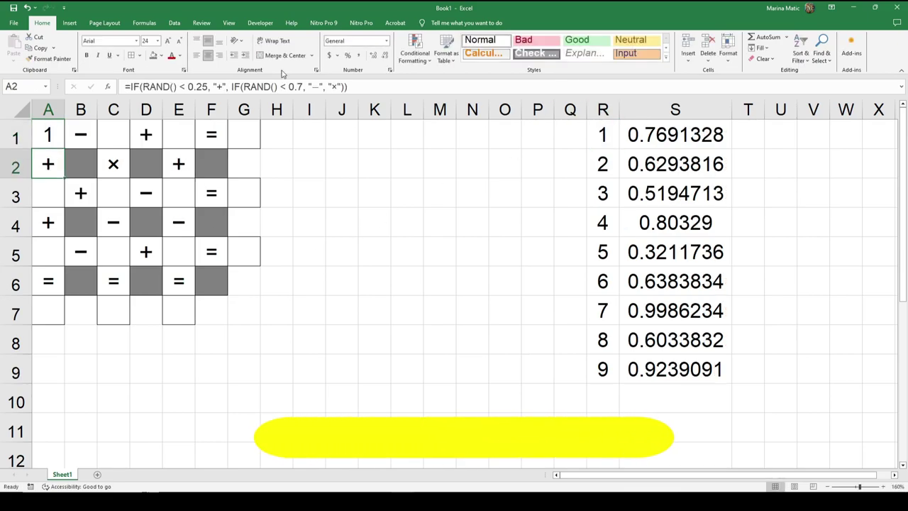
pyautogui.click(110, 135)
pyautogui.write('=')
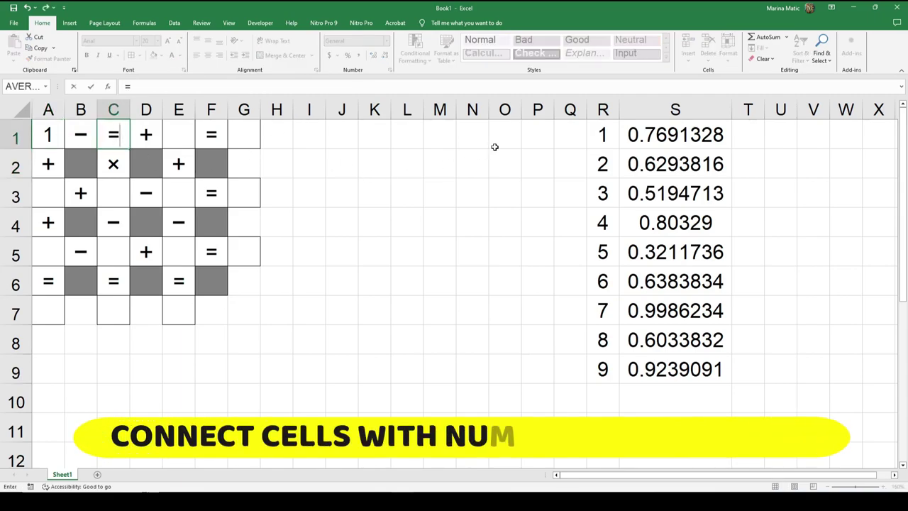
pyautogui.click(601, 167)
pyautogui.press('Return')
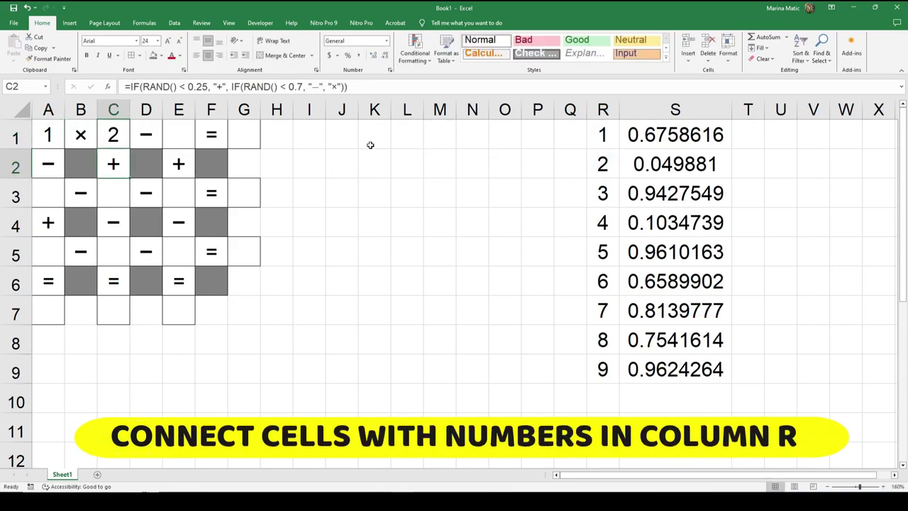
pyautogui.doubleClick(189, 136)
pyautogui.write('=')
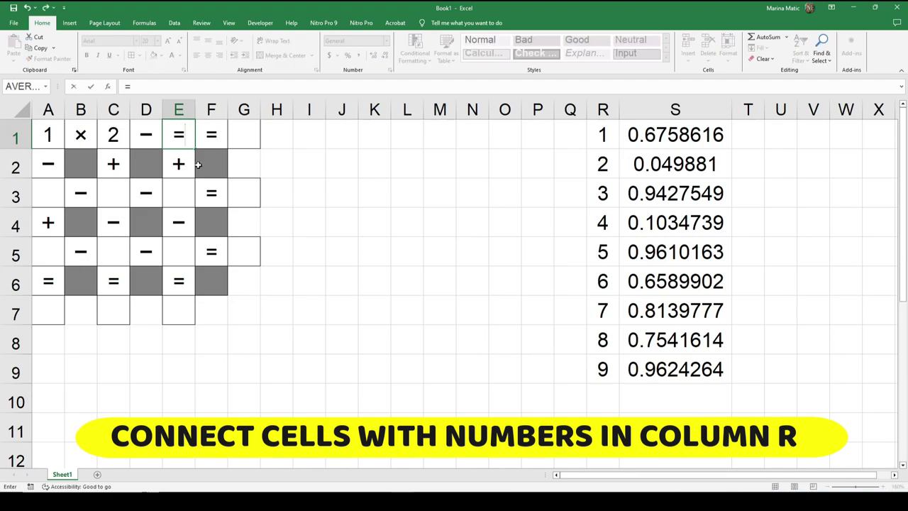
pyautogui.click(601, 193)
pyautogui.press('Return')
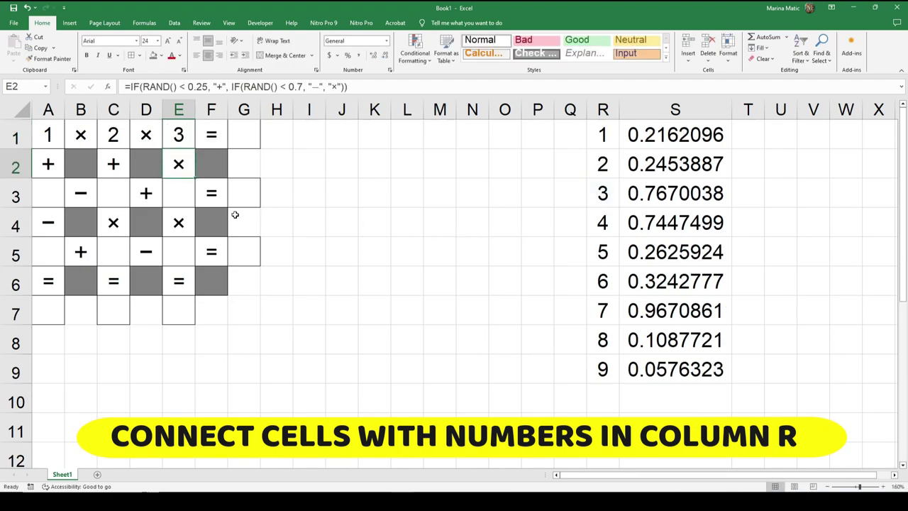
# Link A3, C3 and E3 to R4, R5 and R6
pyautogui.click(59, 193)
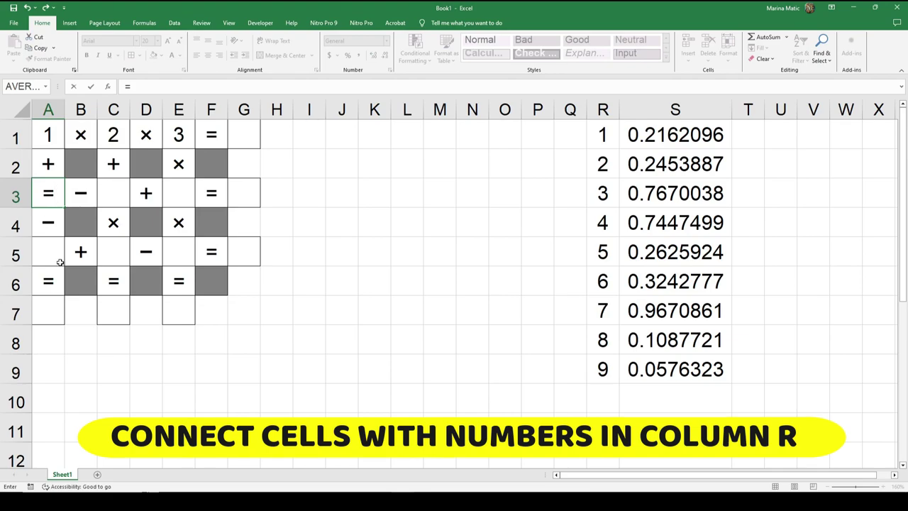
pyautogui.click(601, 220)
pyautogui.press('Return')
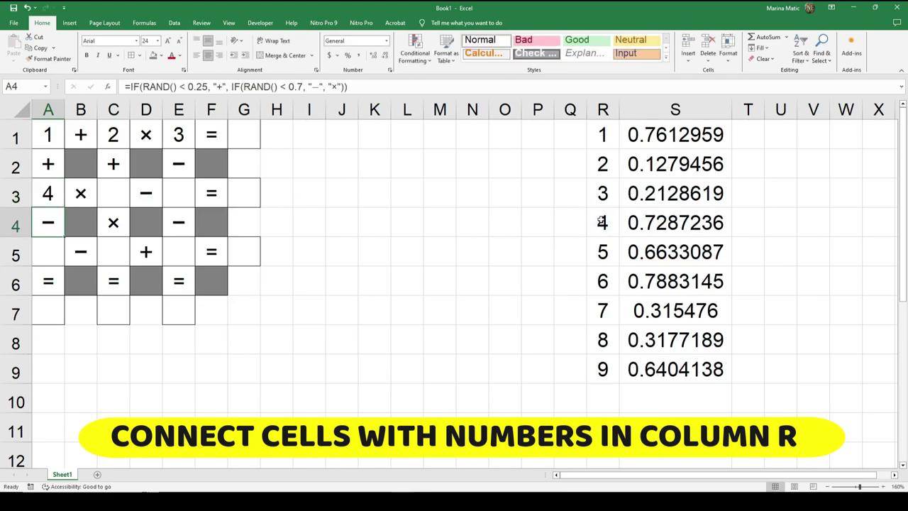
pyautogui.click(102, 185)
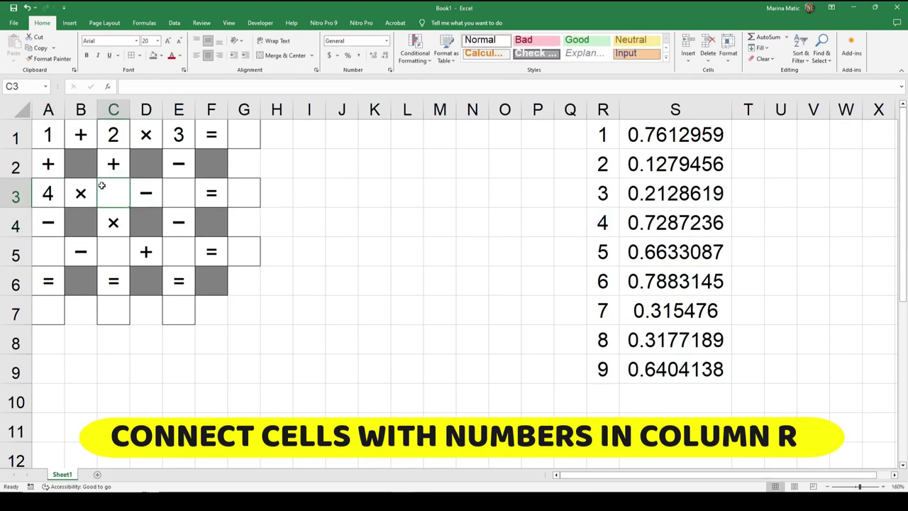
pyautogui.write('=')
pyautogui.click(607, 252)
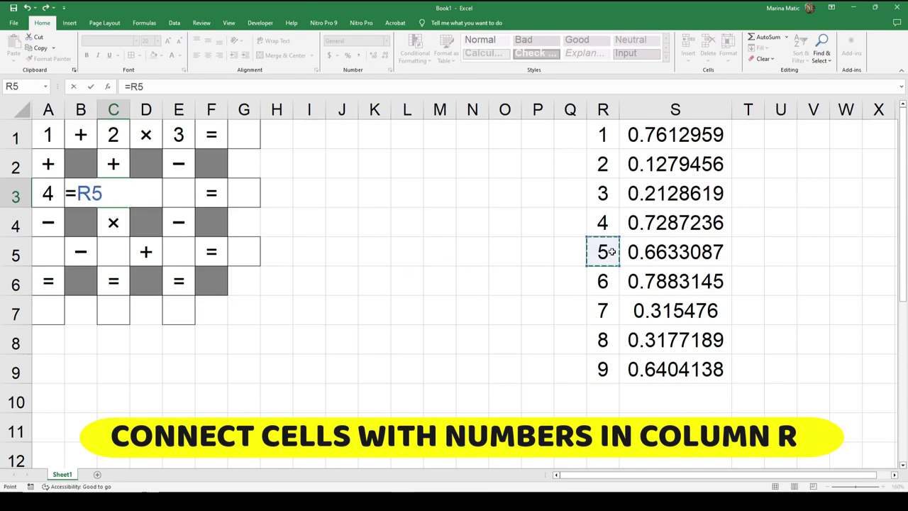
pyautogui.press('Return')
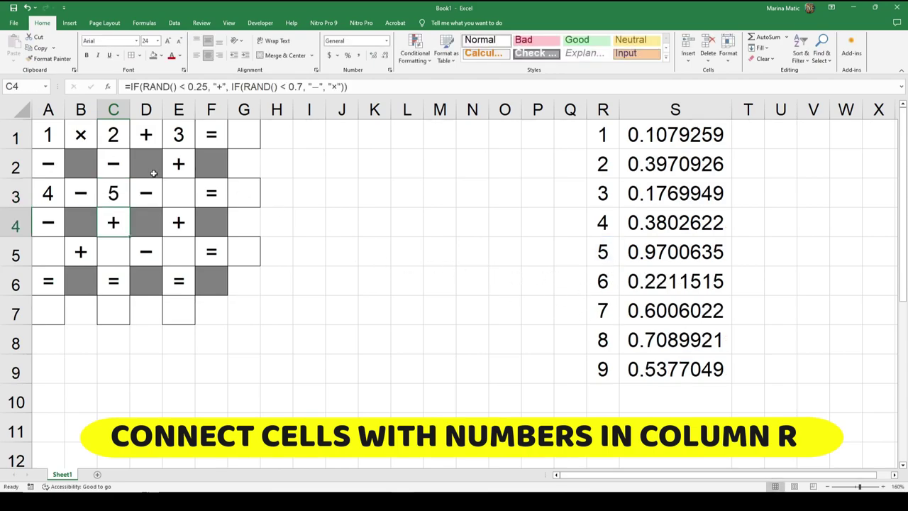
pyautogui.click(177, 197)
pyautogui.write('=')
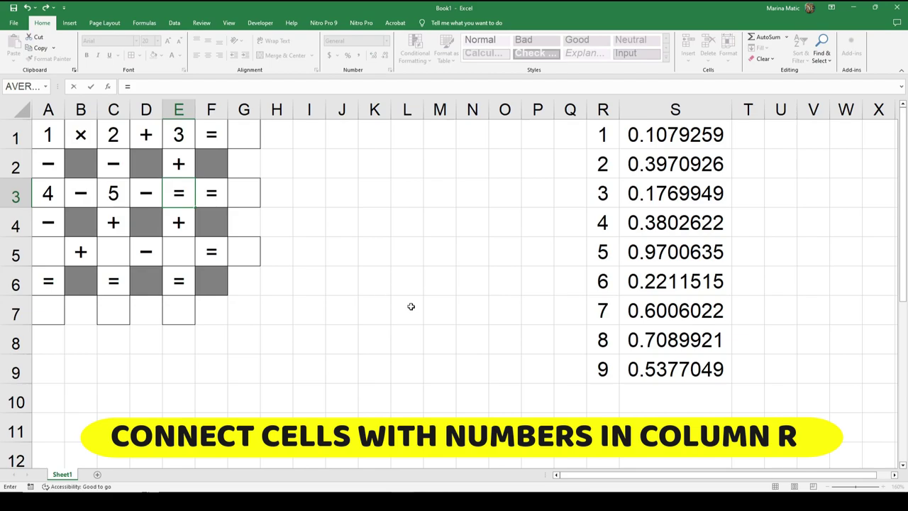
pyautogui.click(603, 281)
pyautogui.press('Return')
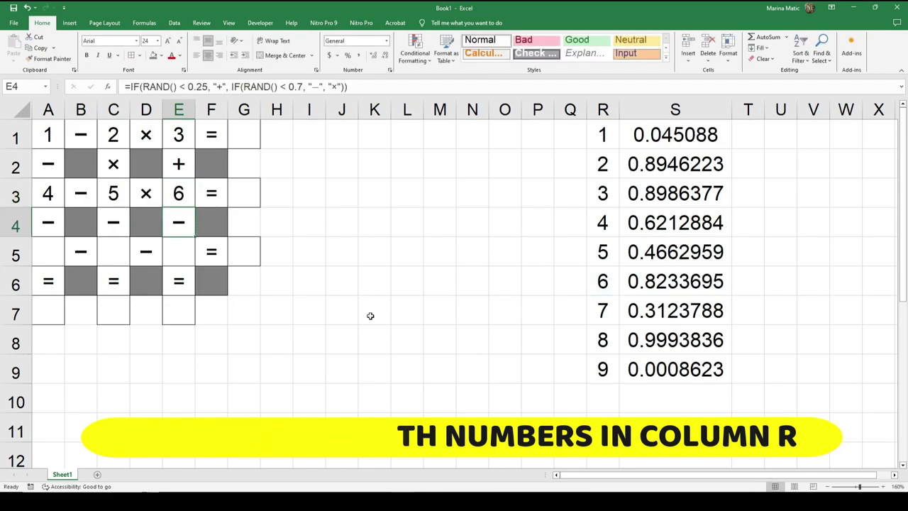
# Link A5, C5 and E5 to R7, R8 and R9
pyautogui.click(43, 258)
pyautogui.write('=')
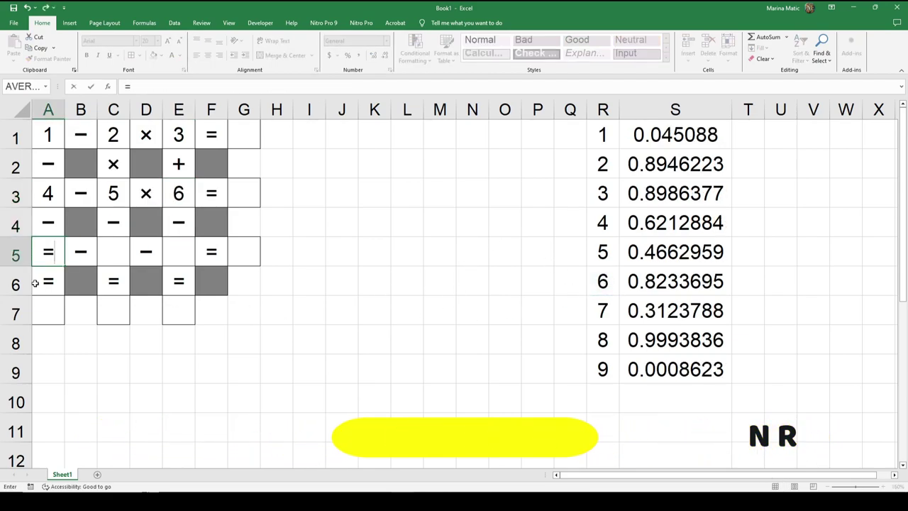
pyautogui.click(598, 309)
pyautogui.press('Return')
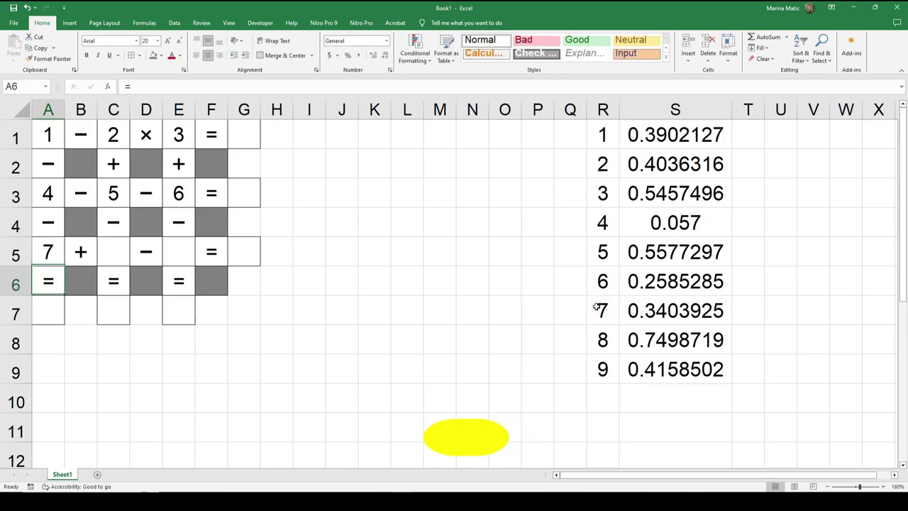
pyautogui.click(104, 249)
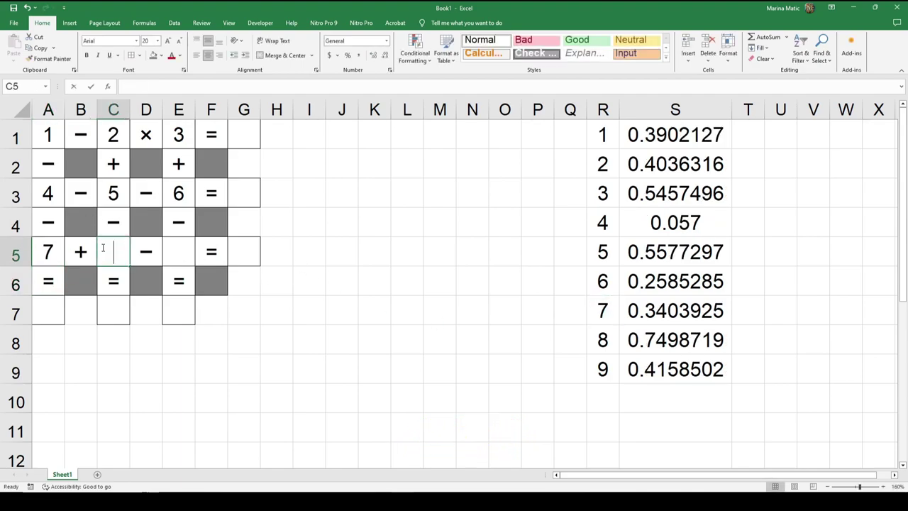
pyautogui.write('=')
pyautogui.click(613, 347)
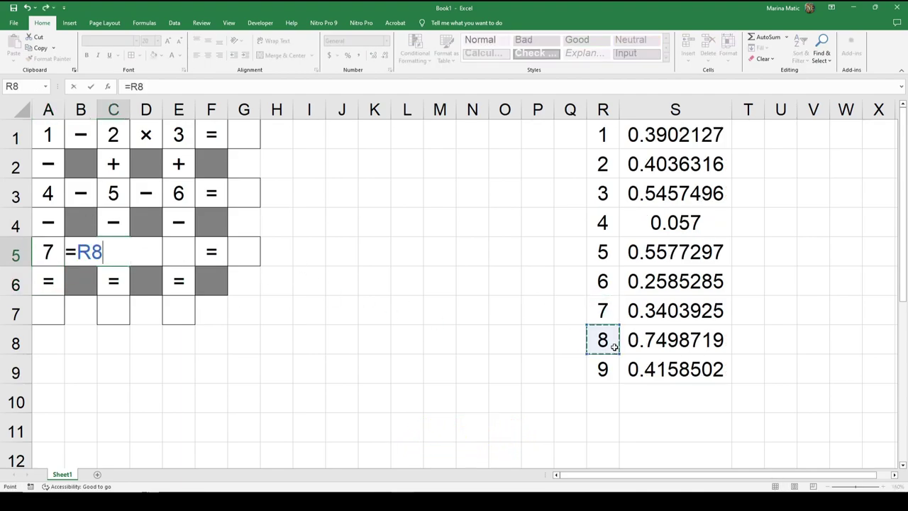
pyautogui.press('Return')
pyautogui.click(178, 249)
pyautogui.write('=')
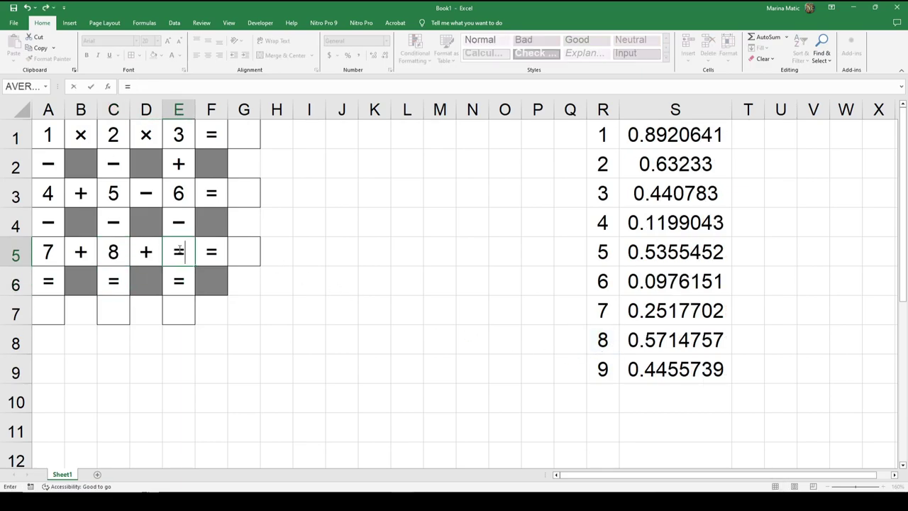
pyautogui.click(600, 369)
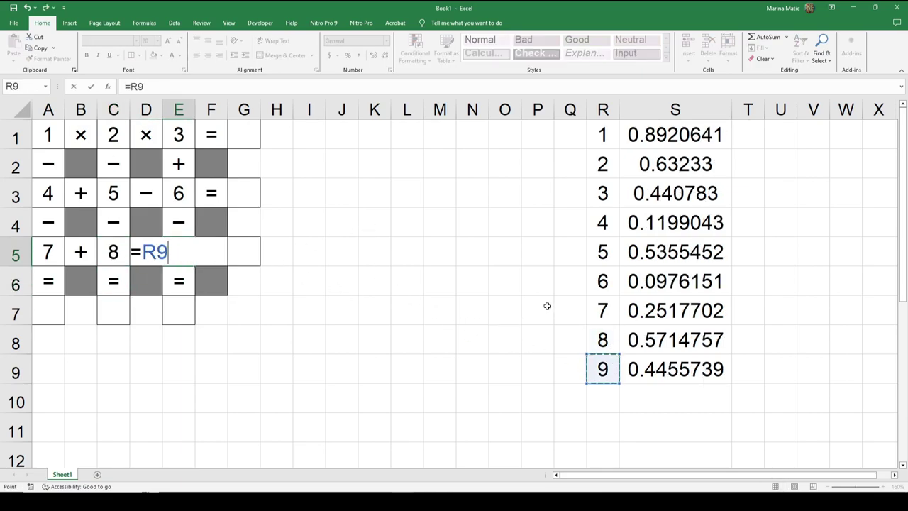
pyautogui.press('Return')
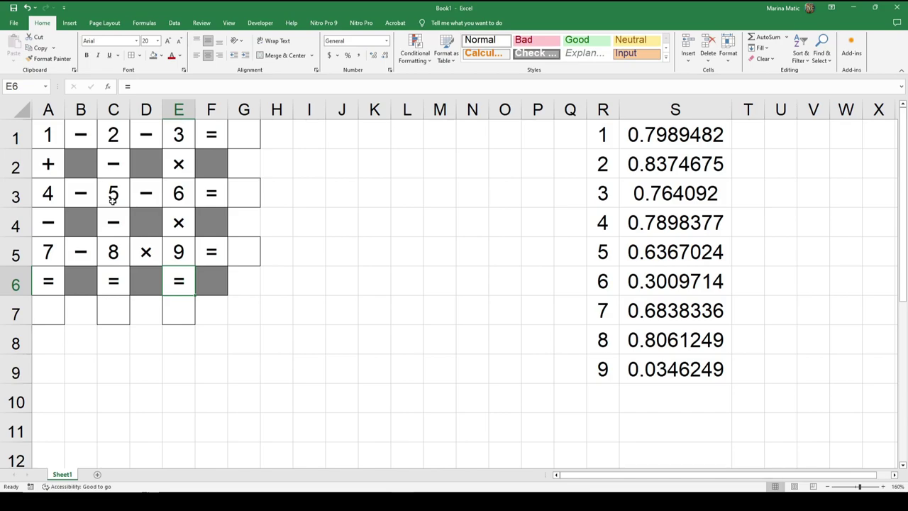
# Copy the row-result formula from G1 of the finished puzzle workbook
pyautogui.click(239, 135)
pyautogui.click(277, 164)
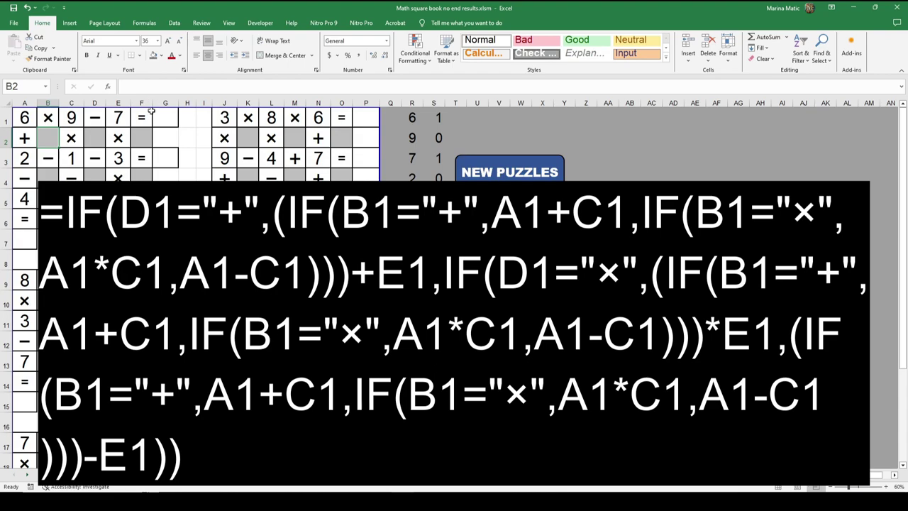
pyautogui.click(155, 114)
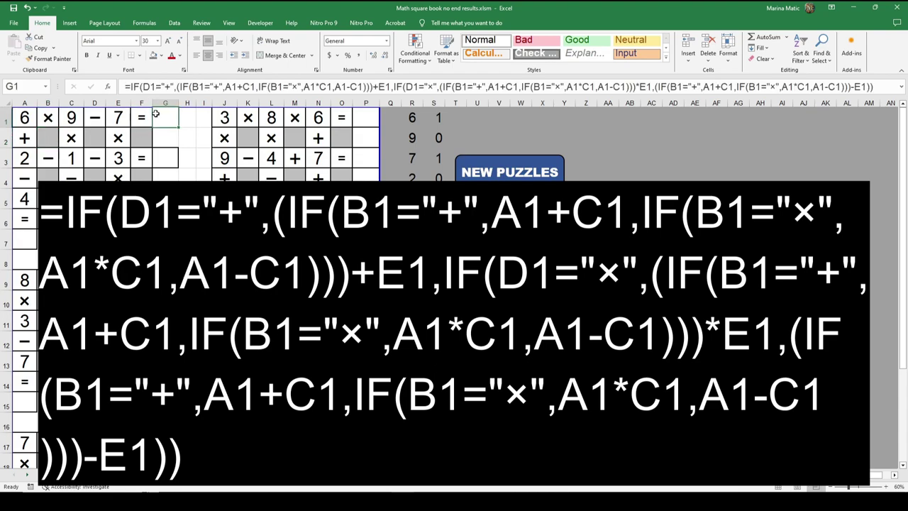
pyautogui.doubleClick(160, 116)
pyautogui.hotkey('ctrl', 'a')
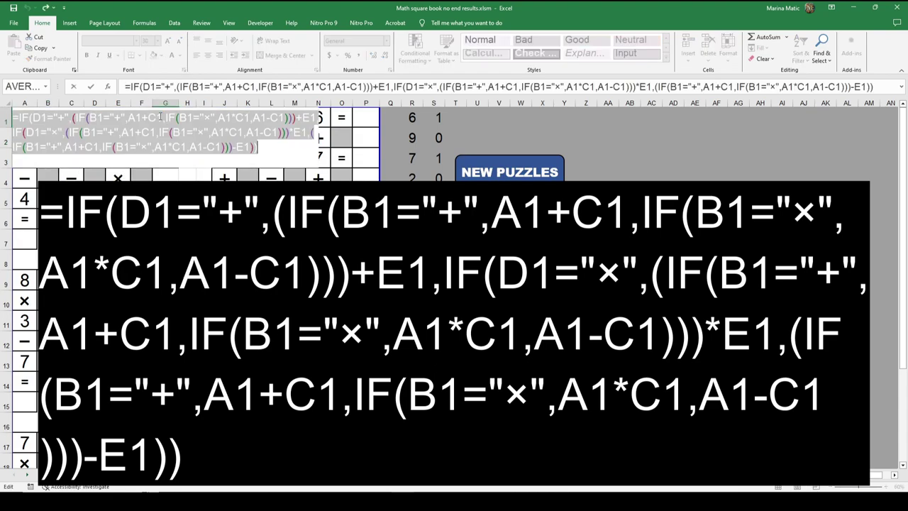
pyautogui.hotkey('ctrl', 'c')
pyautogui.press('Return')
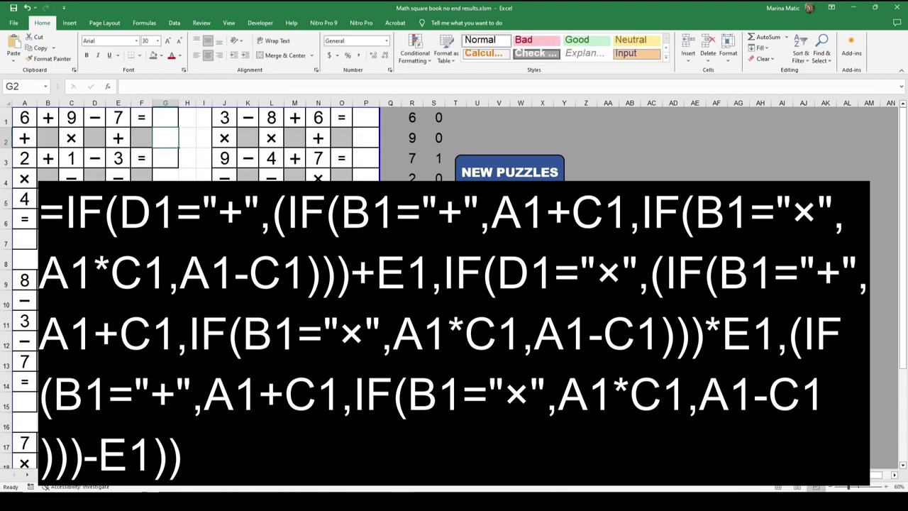
# Paste the row-result formula into Book1's G1, showing 9, and copy it
pyautogui.hotkey('ctrl', 'Tab')
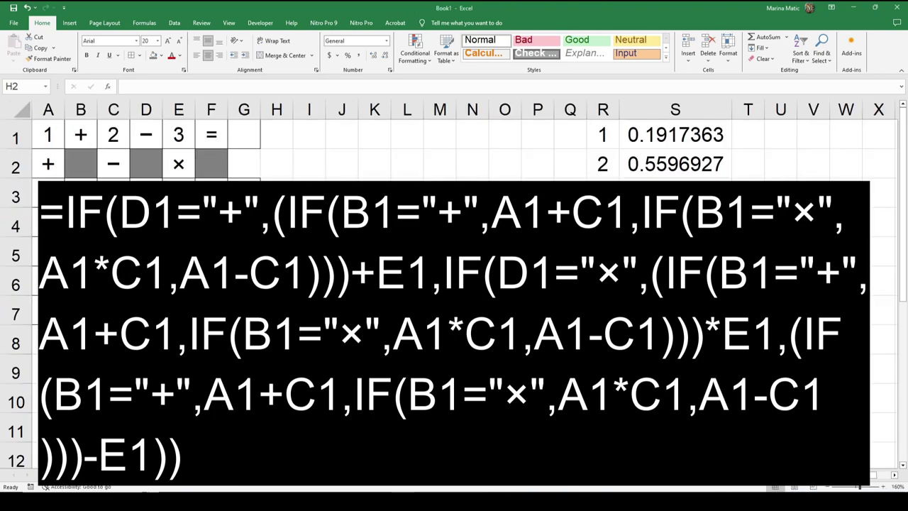
pyautogui.click(237, 129)
pyautogui.doubleClick(238, 129)
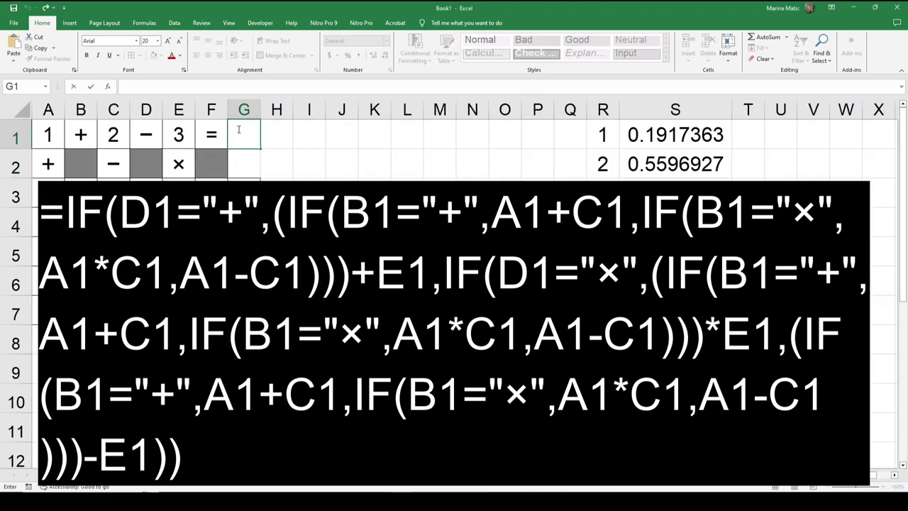
pyautogui.hotkey('ctrl', 'v')
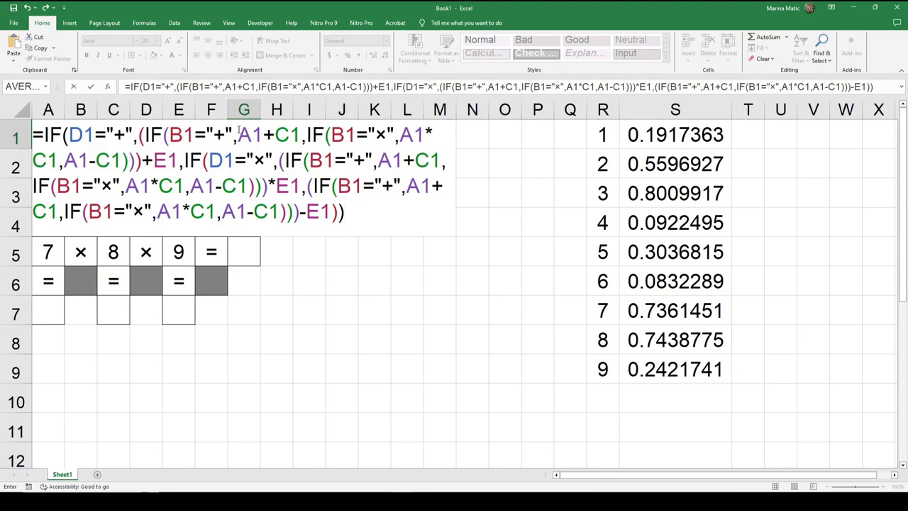
pyautogui.press('Return')
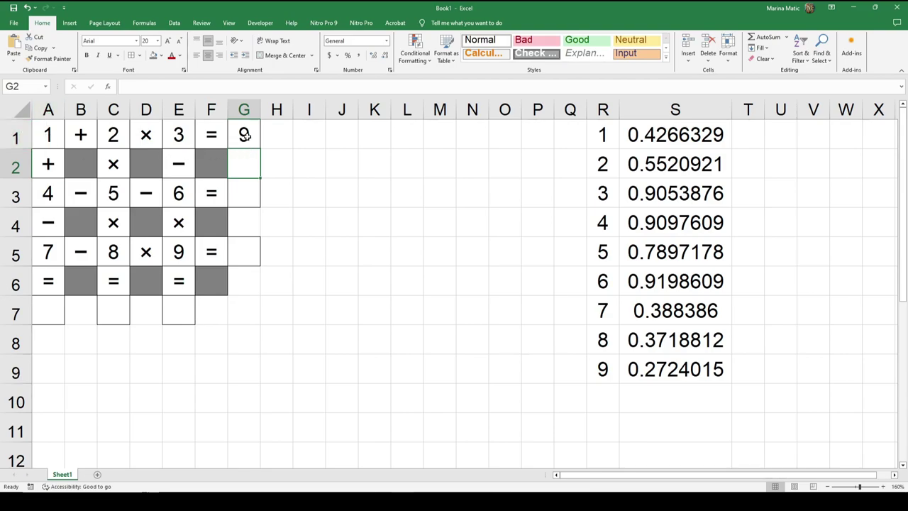
pyautogui.click(244, 137)
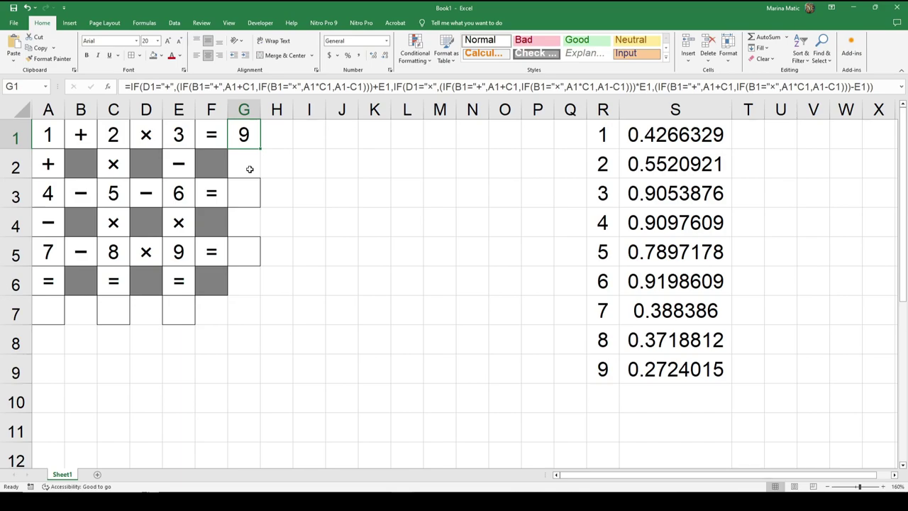
pyautogui.hotkey('ctrl', 'c')
# Paste the row-result formula into G3 and G5, giving -10 in G5
pyautogui.click(248, 191)
pyautogui.hotkey('ctrl', 'v')
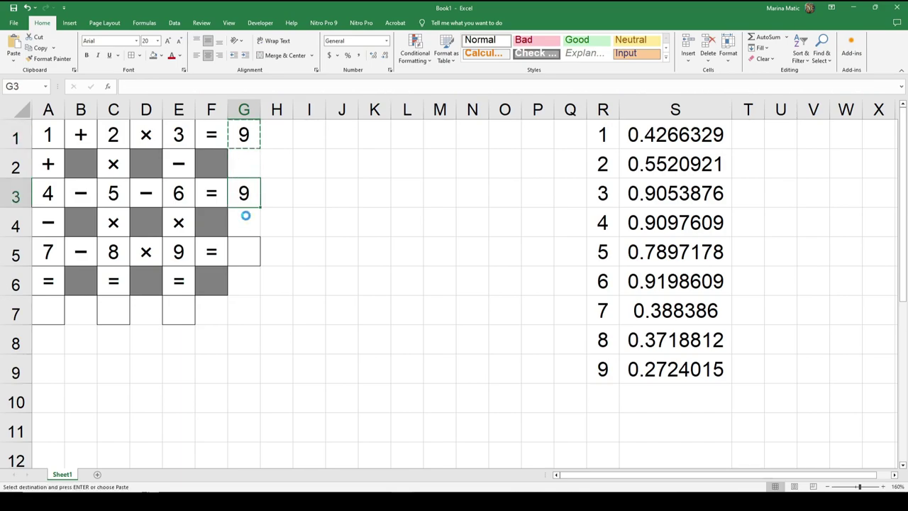
pyautogui.click(246, 248)
pyautogui.hotkey('ctrl', 'v')
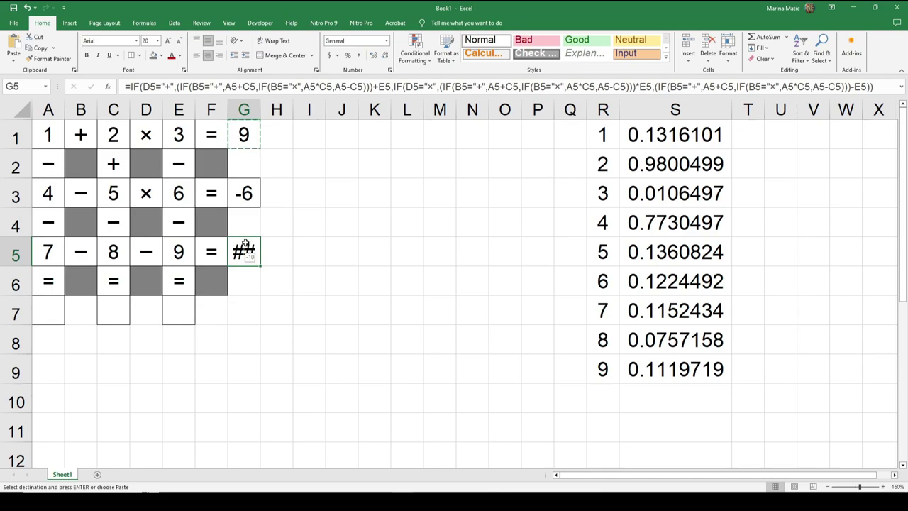
pyautogui.press('Escape')
# Decrease the font size of the G1, G3 and G5 results and adjust column G's width
pyautogui.click(180, 42)
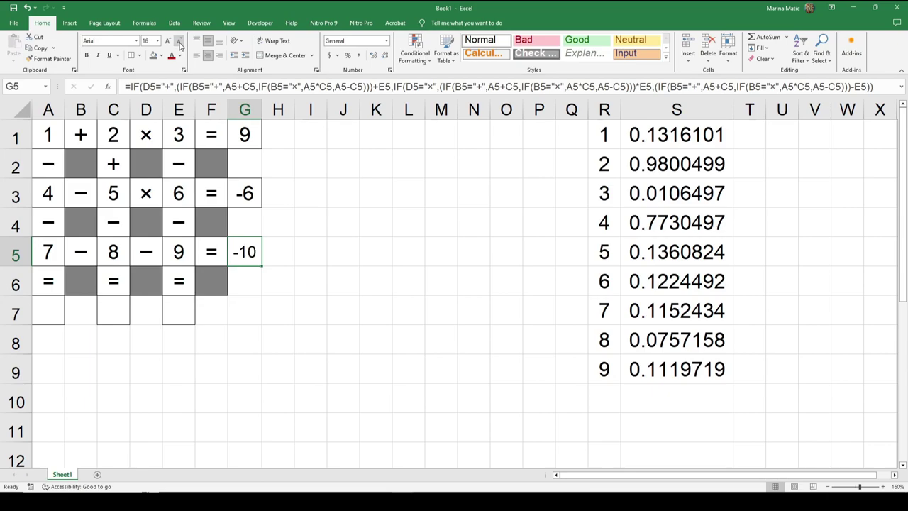
pyautogui.click(242, 190)
pyautogui.click(181, 42)
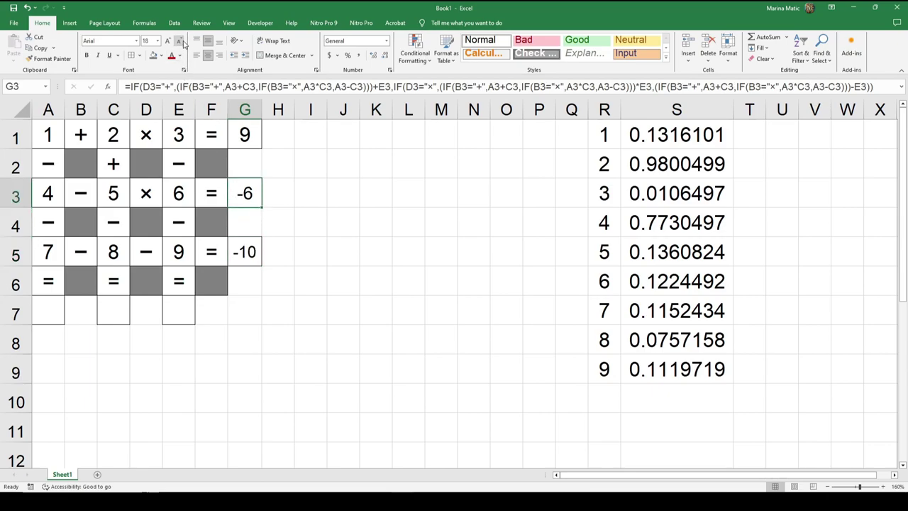
pyautogui.click(242, 129)
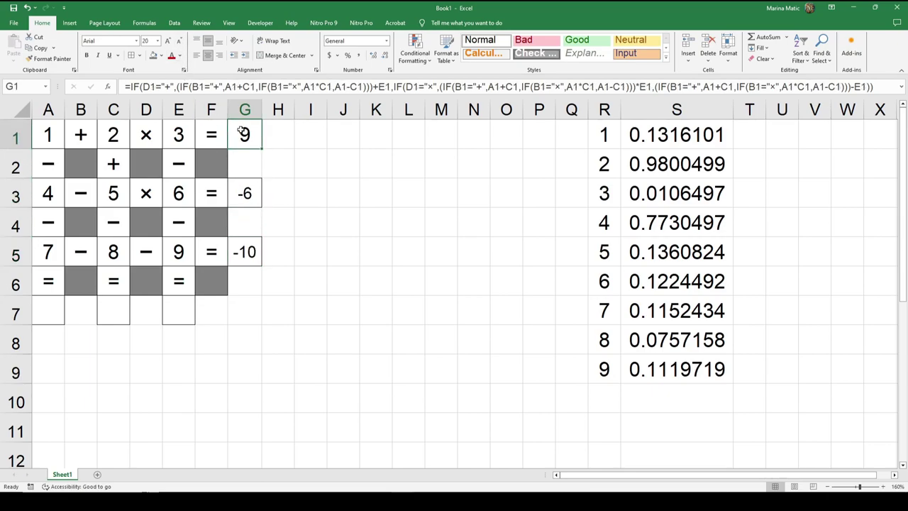
pyautogui.click(180, 40)
pyautogui.click(298, 211)
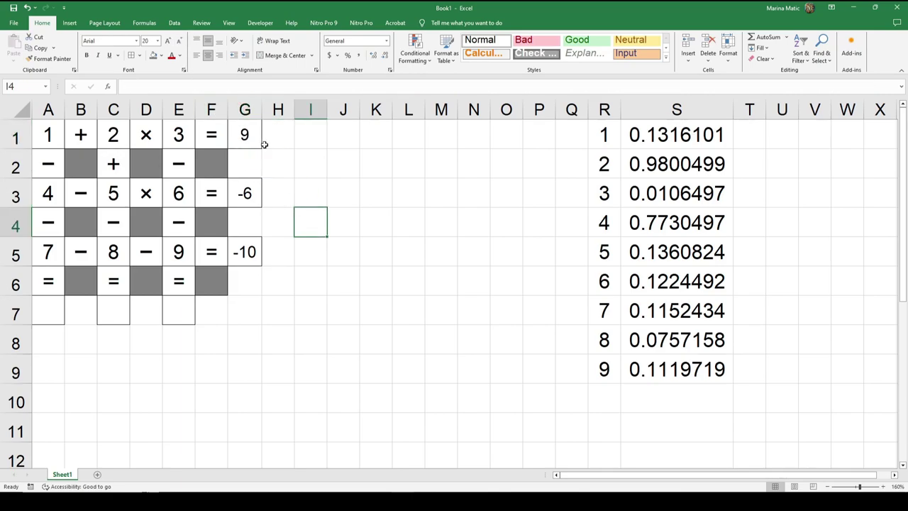
pyautogui.click(244, 109)
pyautogui.moveTo(260, 109); pyautogui.dragTo(260, 109)
pyautogui.click(288, 195)
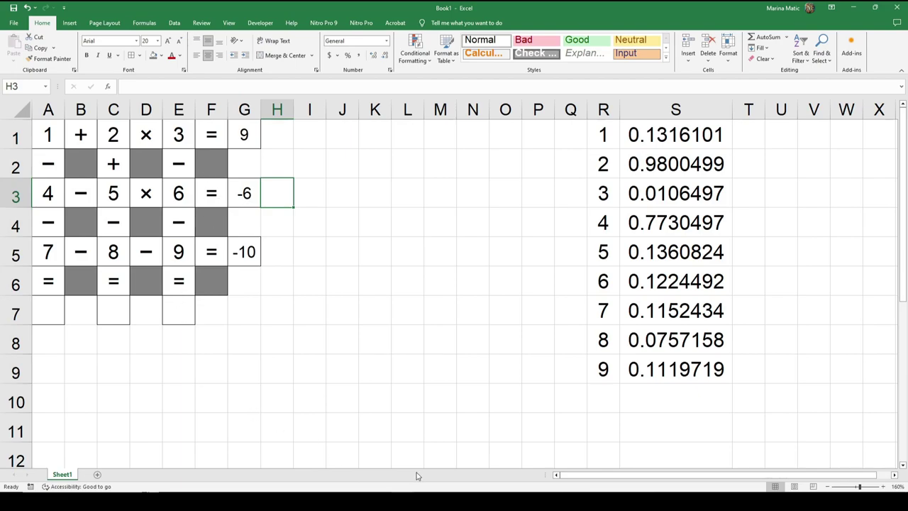
pyautogui.click(402, 501)
# Copy A7's column-result IF formula from the finished workbook into Book1's A7
pyautogui.click(402, 458)
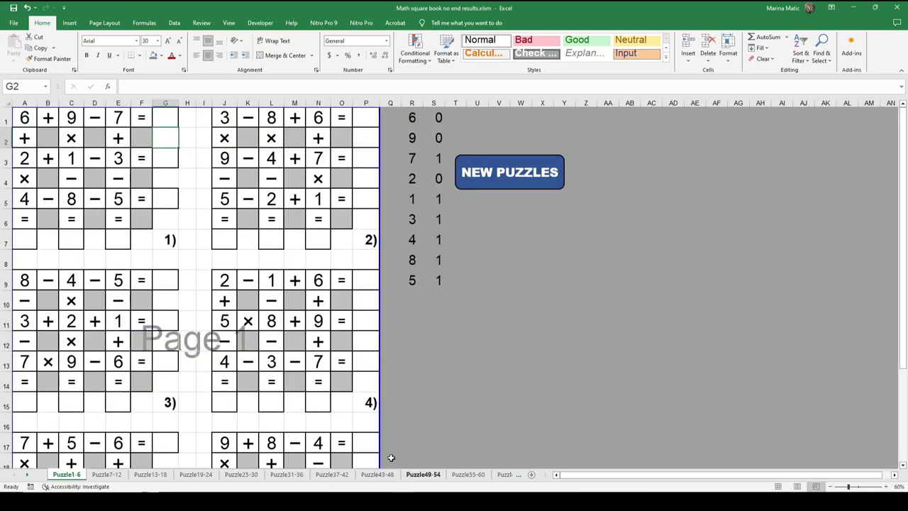
pyautogui.click(25, 241)
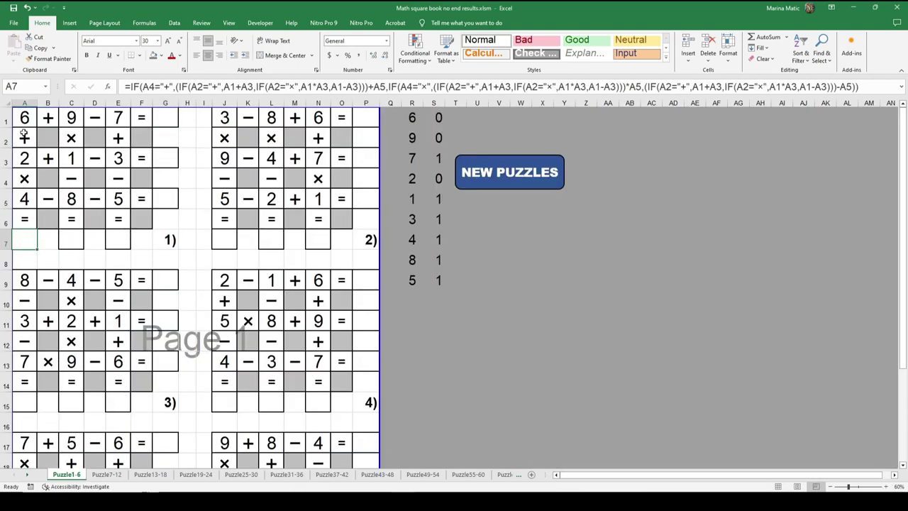
pyautogui.doubleClick(29, 241)
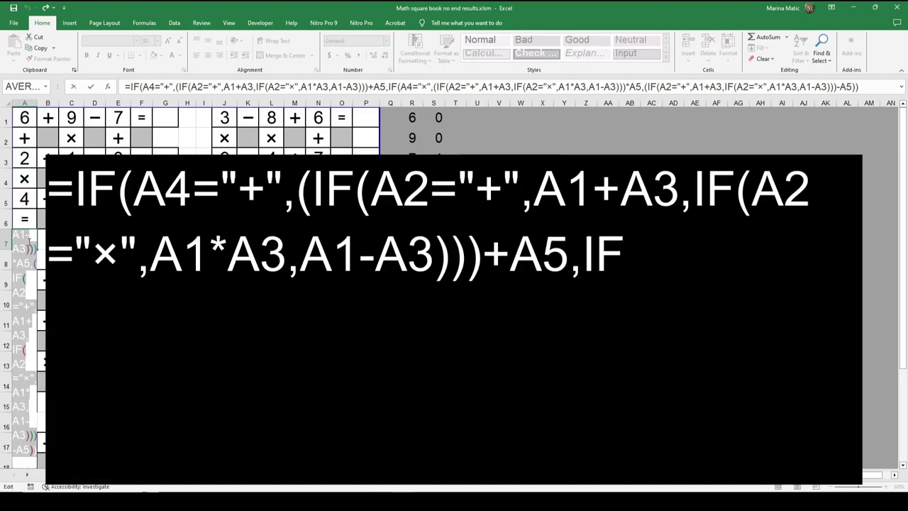
pyautogui.press('Return')
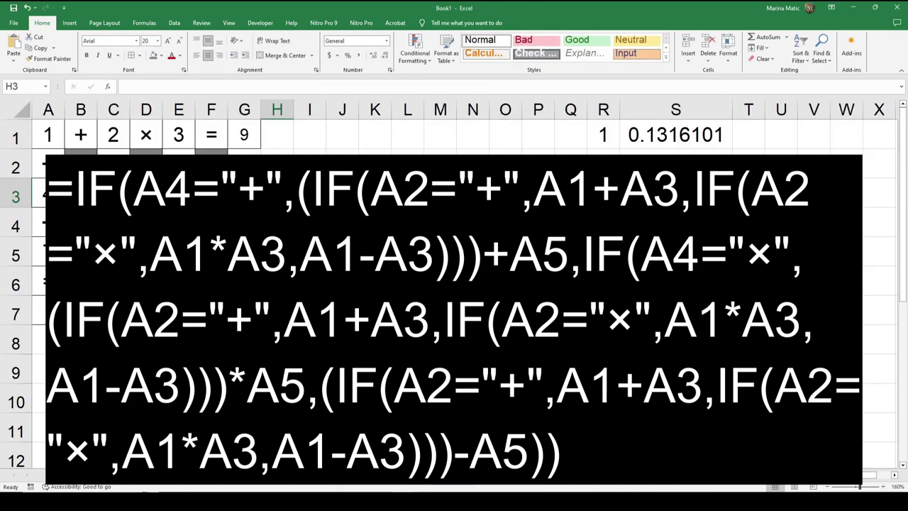
pyautogui.click(48, 314)
pyautogui.hotkey('ctrl', 'v')
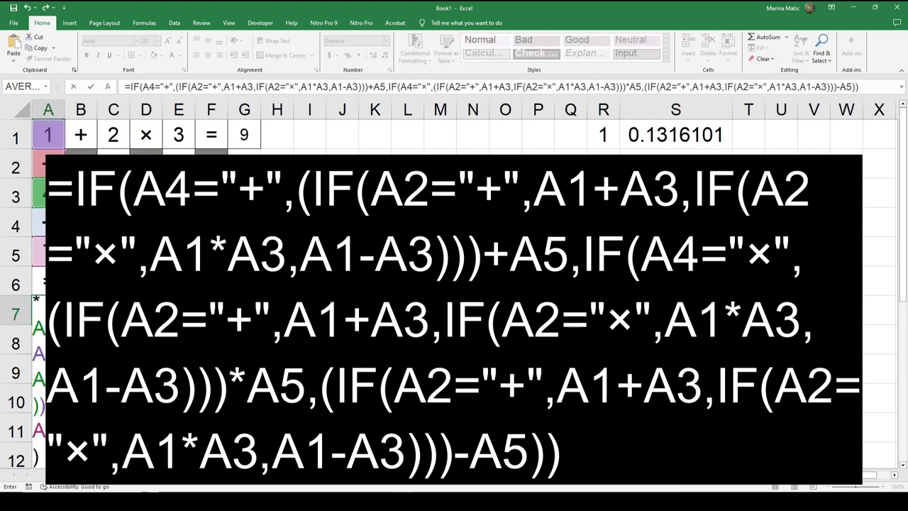
# Commit A7, shrink its font, copy it into C7 and E7, and narrow column A
pyautogui.press('Return')
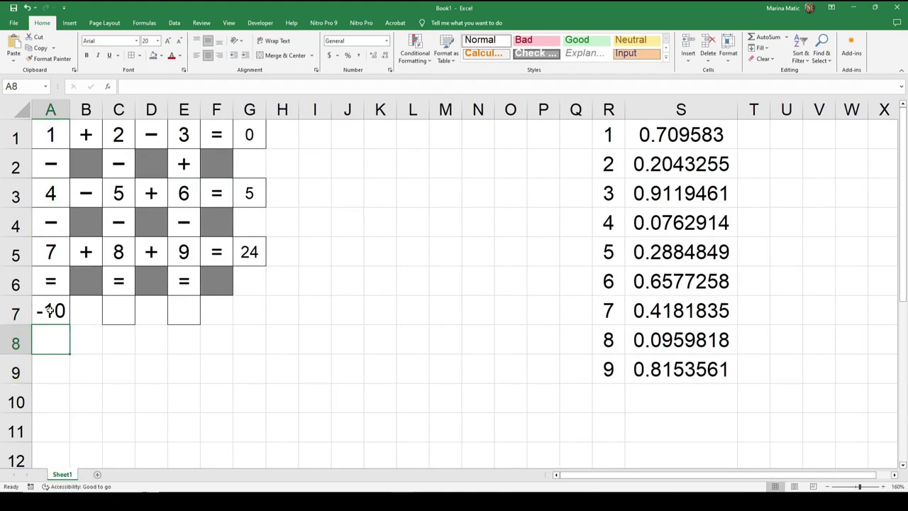
pyautogui.click(49, 310)
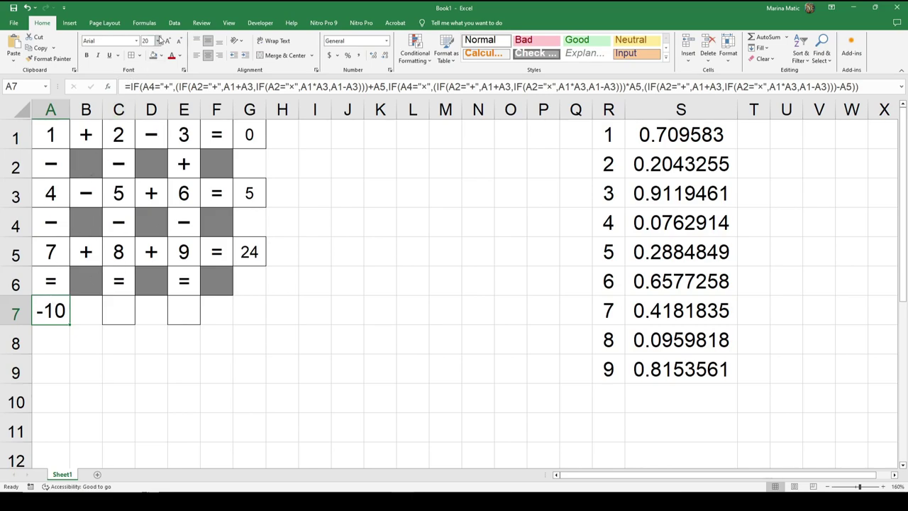
pyautogui.press('ctrl+shift+less')
pyautogui.press('ctrl+shift+less')
pyautogui.hotkey('ctrl', 'c')
pyautogui.click(119, 312)
pyautogui.hotkey('ctrl', 'v')
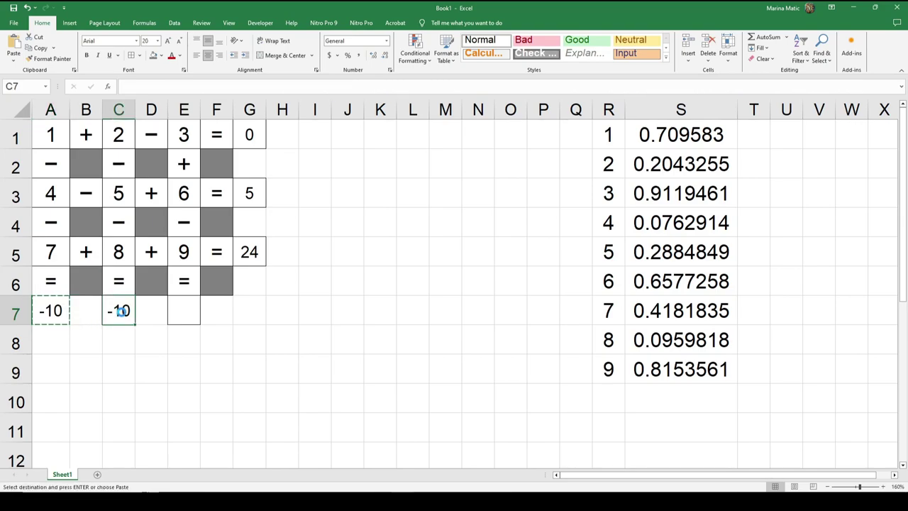
pyautogui.click(180, 310)
pyautogui.hotkey('ctrl', 'v')
pyautogui.click(206, 367)
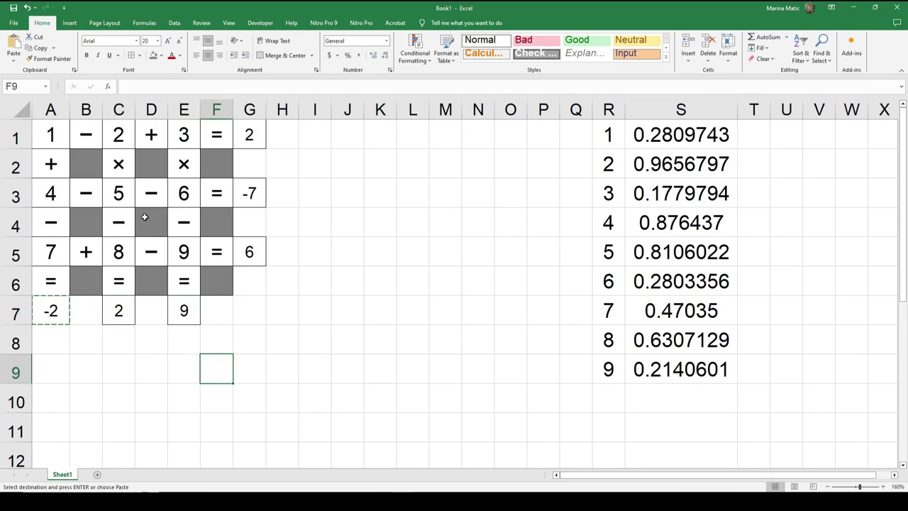
pyautogui.moveTo(70, 108); pyautogui.dragTo(65, 109)
pyautogui.click(309, 195)
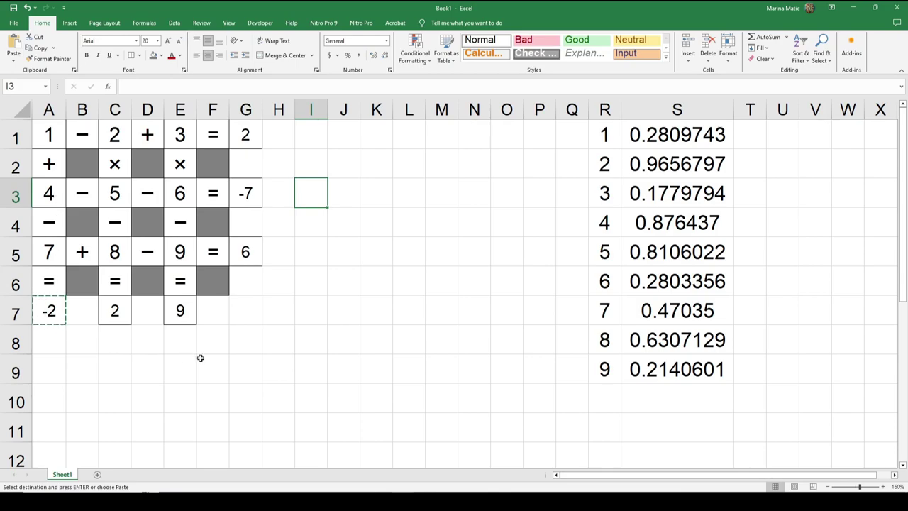
pyautogui.click(235, 344)
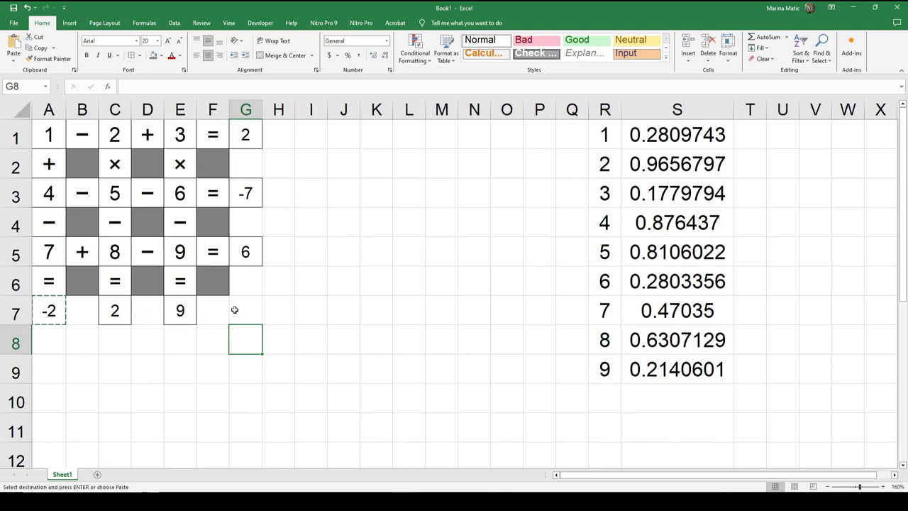
pyautogui.click(269, 309)
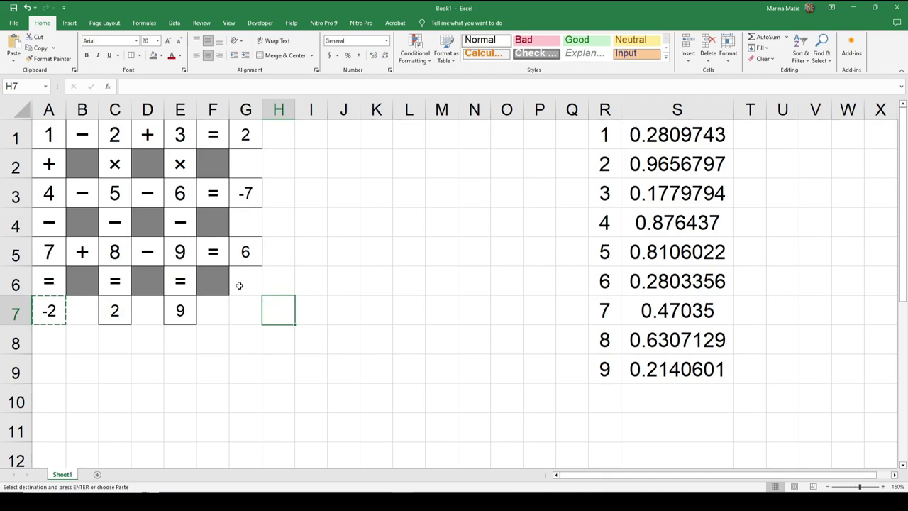
pyautogui.moveTo(49, 135); pyautogui.dragTo(238, 310)
pyautogui.click(225, 347)
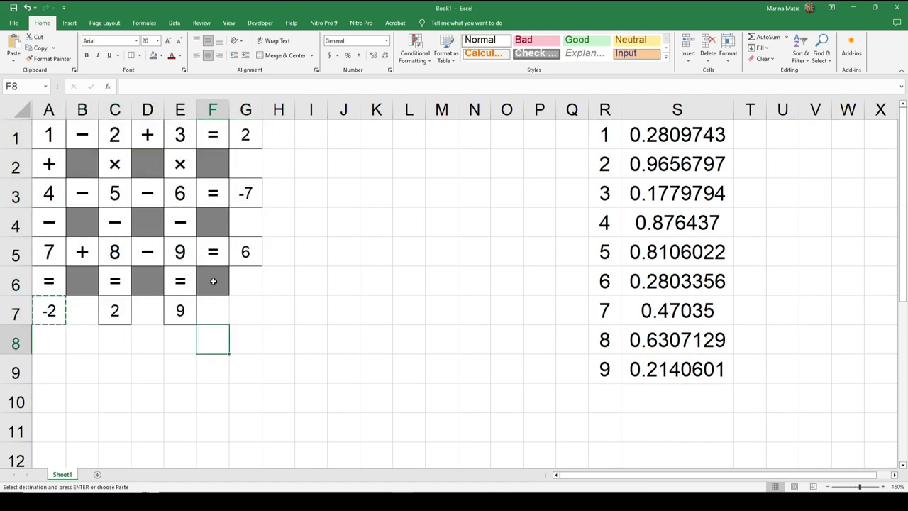
pyautogui.moveTo(213, 281)
pyautogui.mouseDown()
pyautogui.moveTo(218, 223)
pyautogui.moveTo(212, 276)
pyautogui.mouseUp()
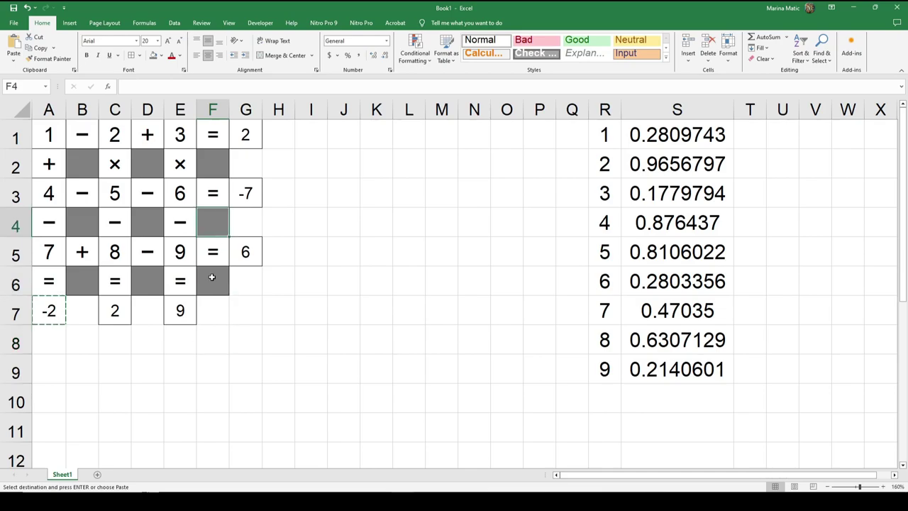
pyautogui.click(183, 311)
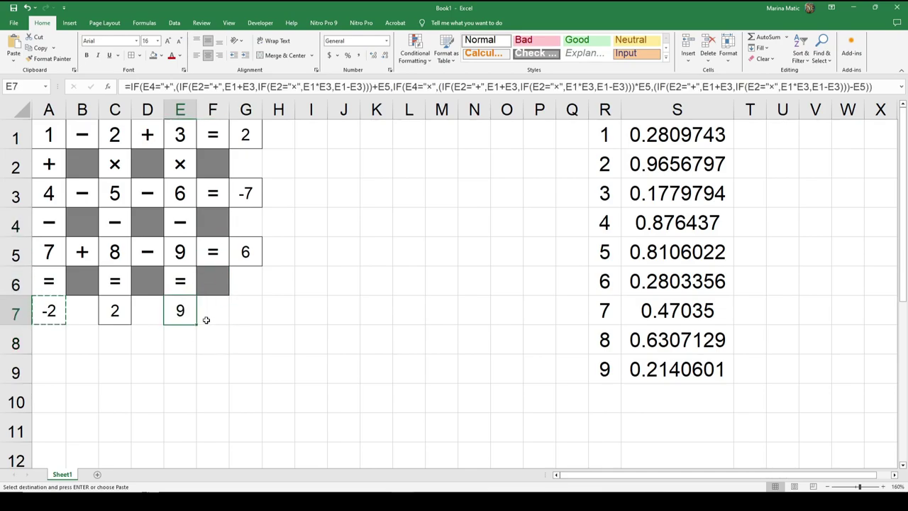
pyautogui.click(246, 317)
pyautogui.click(210, 312)
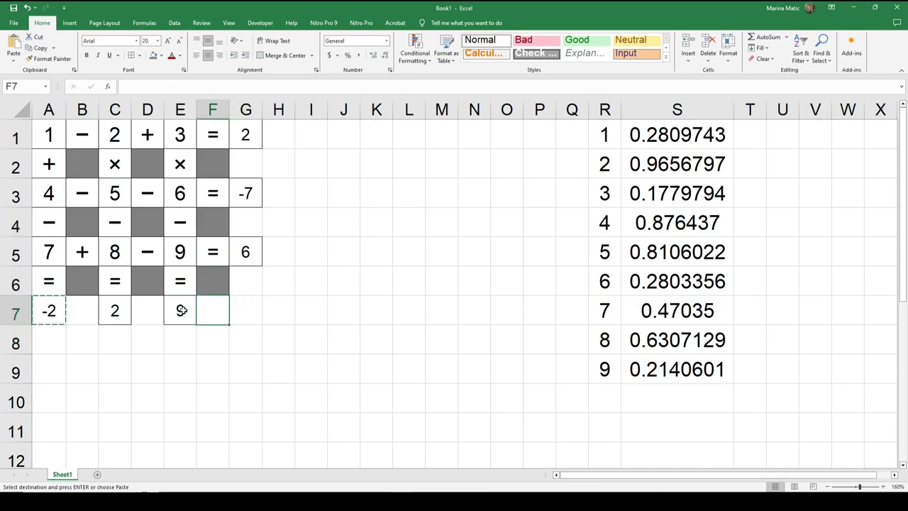
pyautogui.click(182, 311)
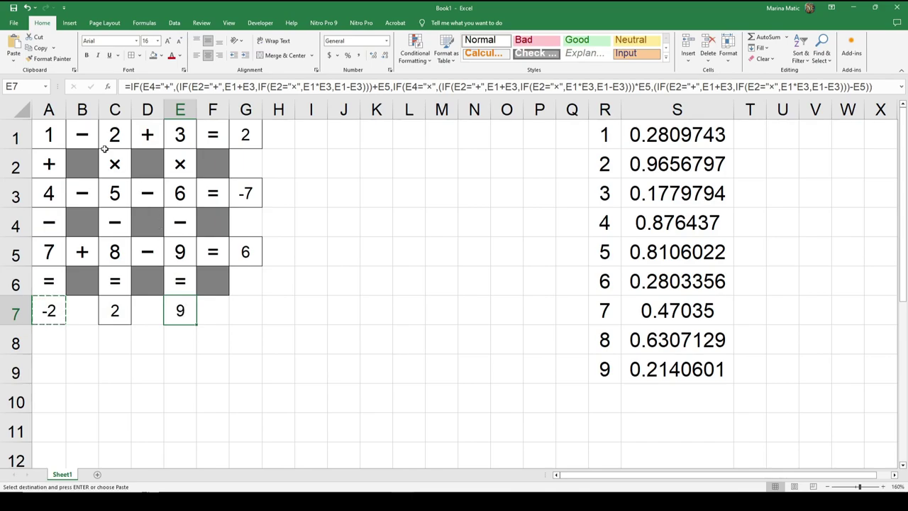
pyautogui.moveTo(61, 134); pyautogui.dragTo(247, 312)
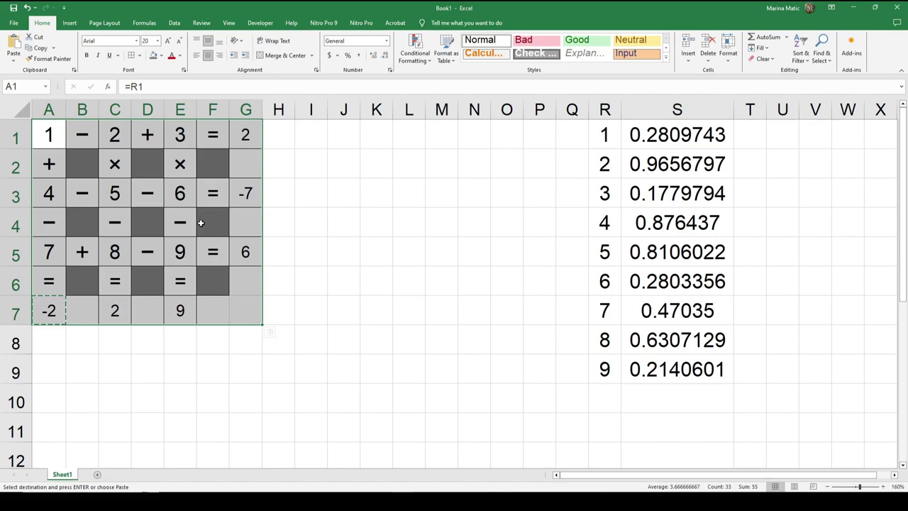
pyautogui.click(257, 307)
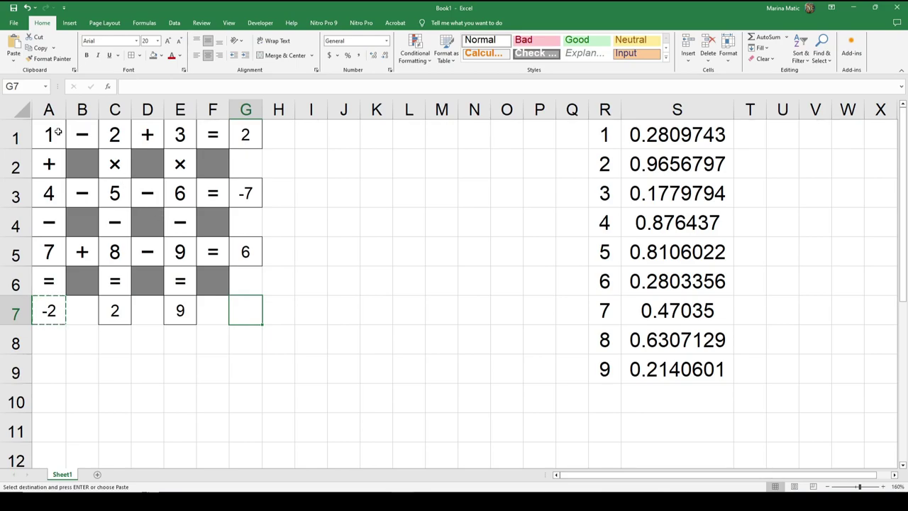
# Enter puzzle number 1 in G7 below the row results
pyautogui.moveTo(58, 132); pyautogui.dragTo(229, 309)
pyautogui.click(241, 314)
pyautogui.moveTo(59, 131); pyautogui.dragTo(236, 317)
pyautogui.click(236, 317)
pyautogui.moveTo(52, 129); pyautogui.dragTo(247, 309)
pyautogui.click(253, 307)
pyautogui.write('1')
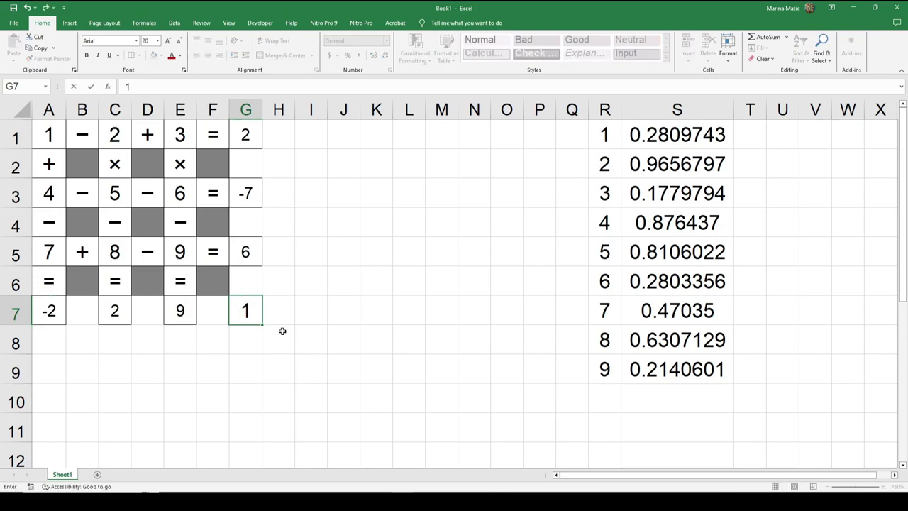
pyautogui.write(')')
pyautogui.press('BackSpace')
# Enter 1 in G7, make it bold, shrink the font to 16, and right-align it
pyautogui.press('Return')
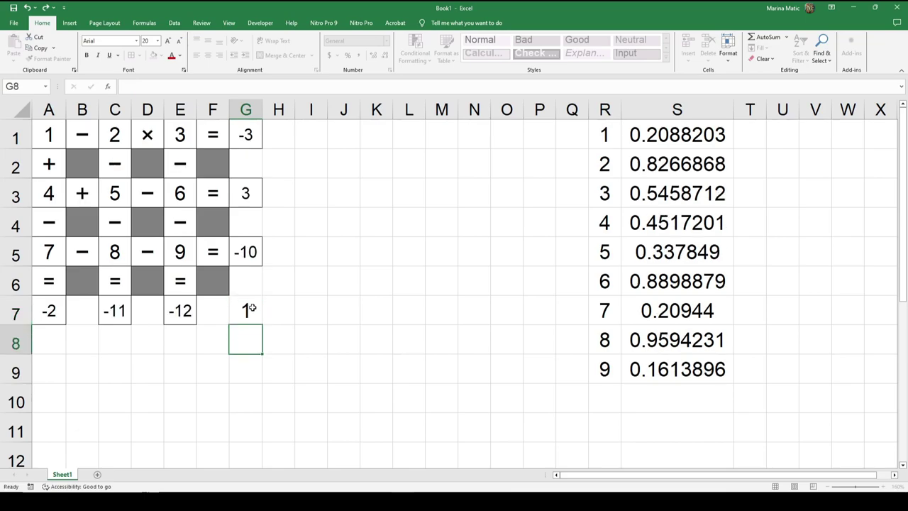
pyautogui.click(250, 310)
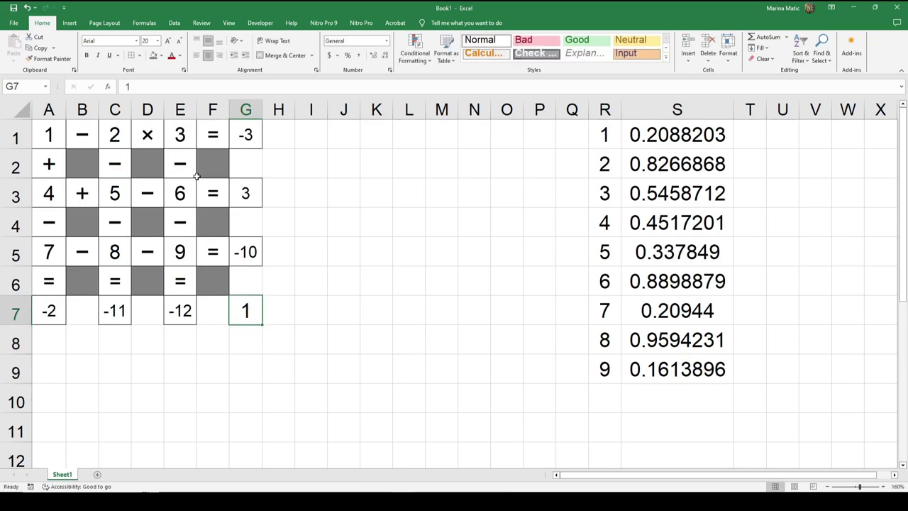
pyautogui.click(87, 55)
pyautogui.click(179, 42)
pyautogui.click(180, 43)
pyautogui.click(218, 59)
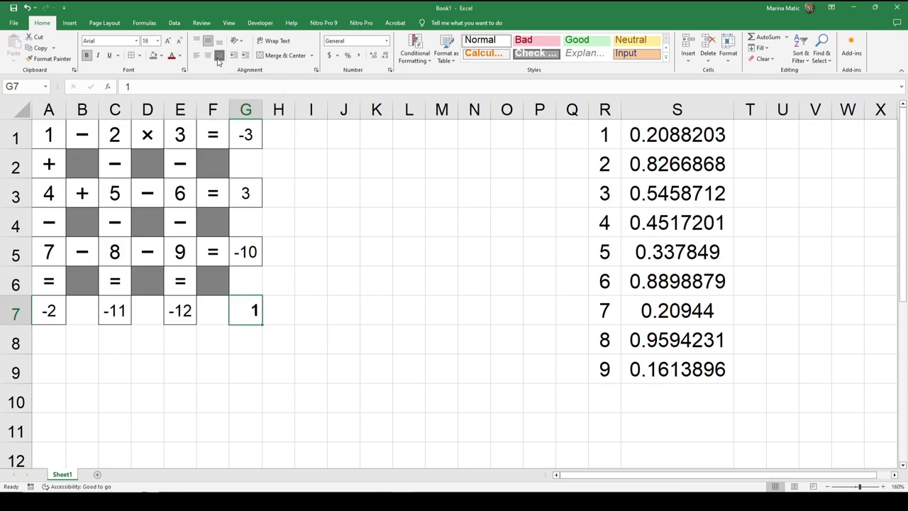
# Apply the custom number format #) to G7 so the puzzle number reads 1)
pyautogui.rightClick(234, 310)
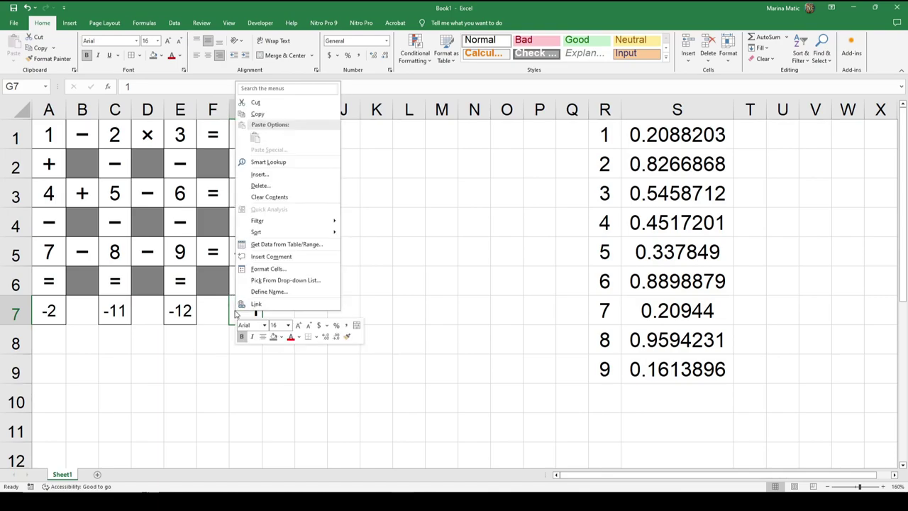
pyautogui.click(268, 269)
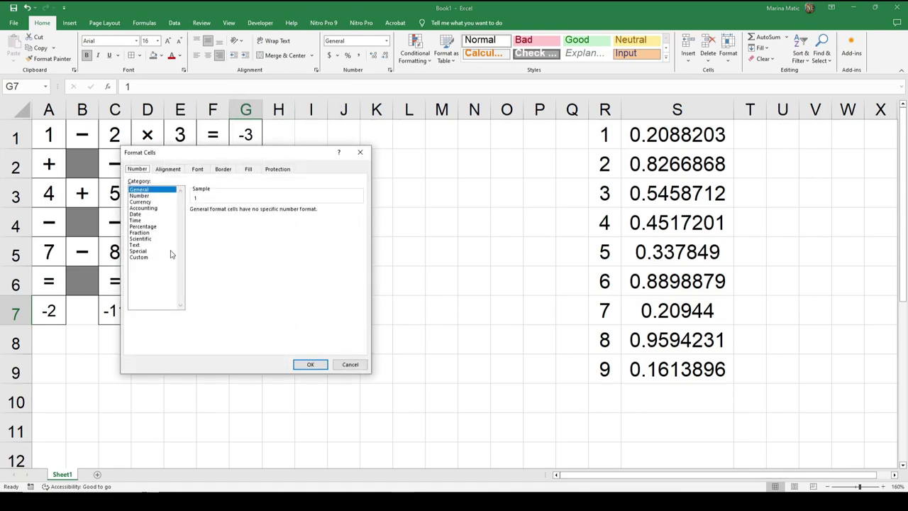
pyautogui.click(145, 260)
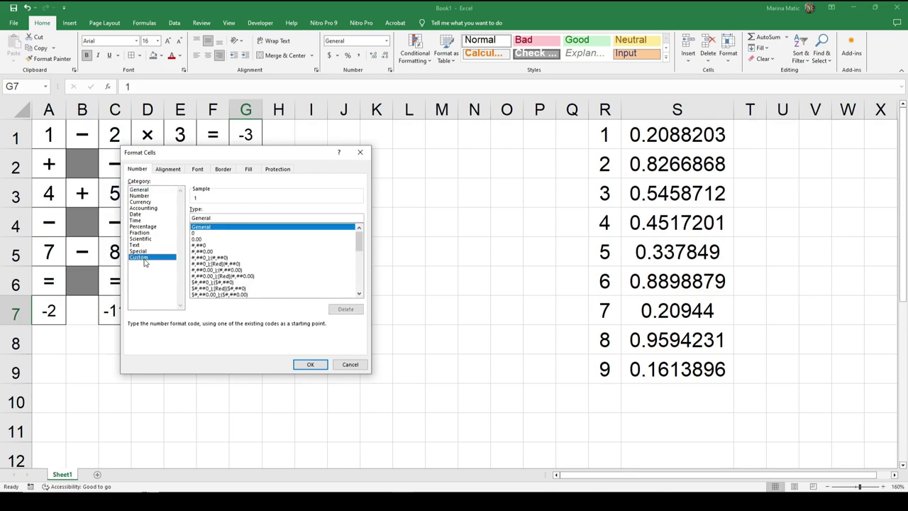
pyautogui.moveTo(219, 218); pyautogui.dragTo(175, 216)
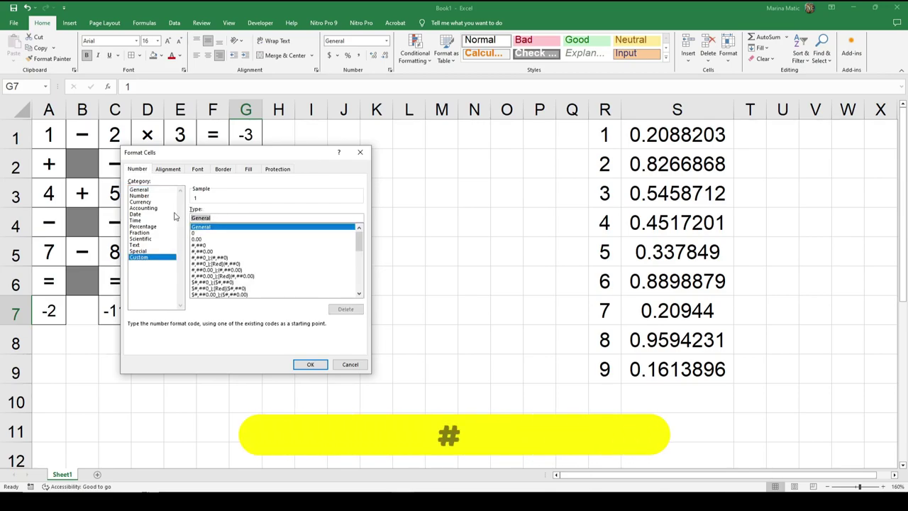
pyautogui.write('#')
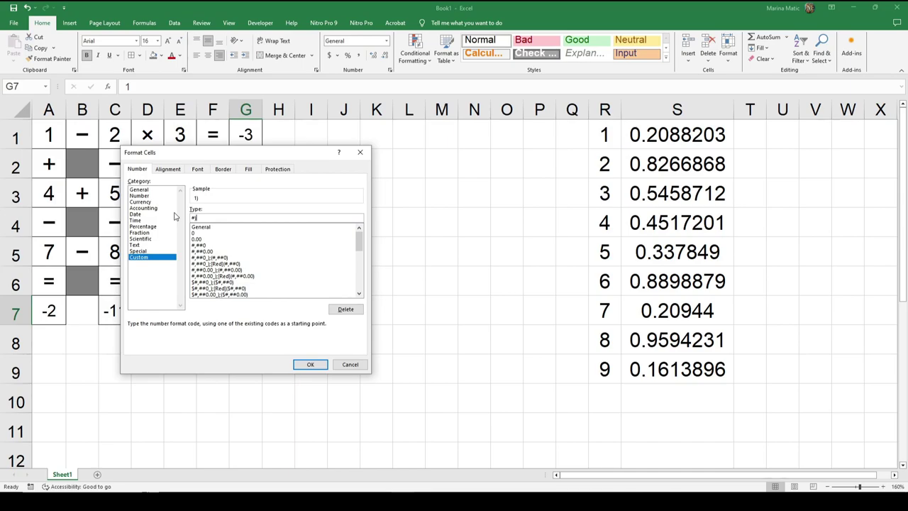
pyautogui.click(304, 364)
pyautogui.click(292, 393)
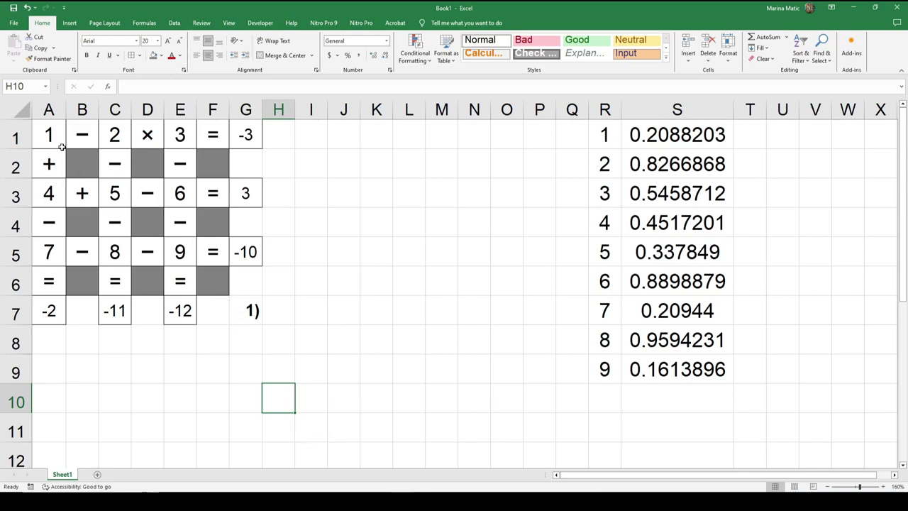
# Copy the first puzzle A1:G7 and paste it beside it at J1
pyautogui.moveTo(51, 132); pyautogui.dragTo(238, 313)
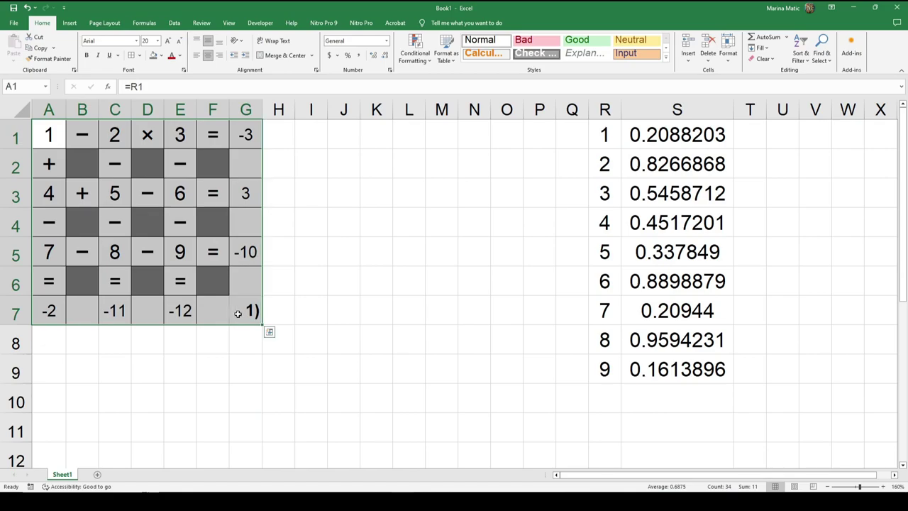
pyautogui.hotkey('ctrl', 'c')
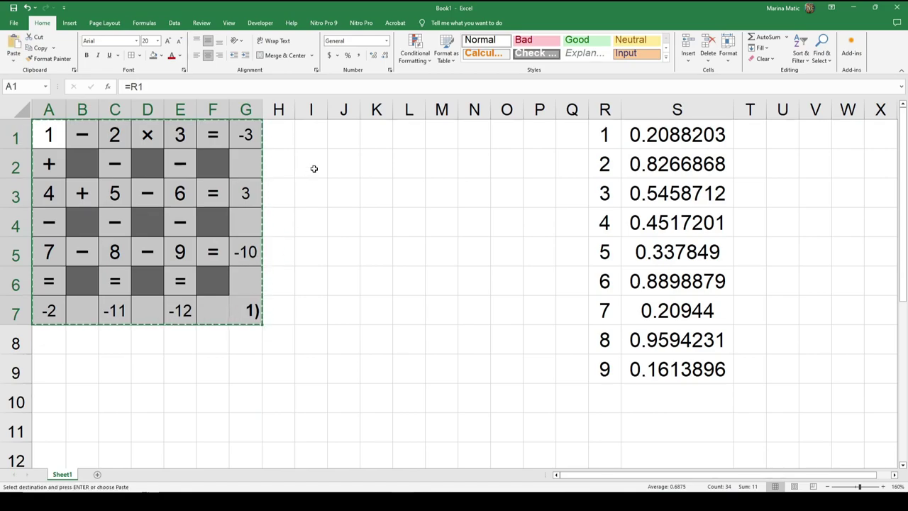
pyautogui.click(337, 141)
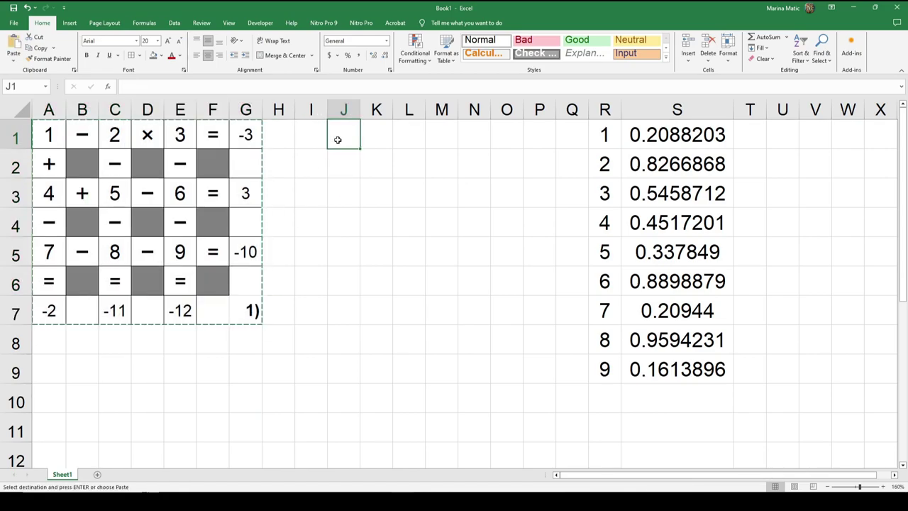
pyautogui.hotkey('ctrl', 'v')
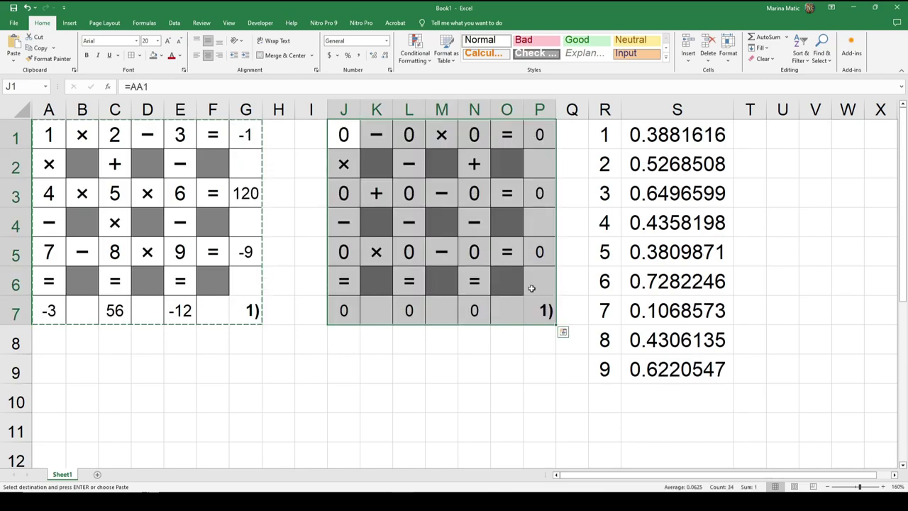
# Enter =G7+1 in P7 so the second puzzle is labelled 2)
pyautogui.moveTo(532, 288); pyautogui.dragTo(539, 302)
pyautogui.click(539, 305)
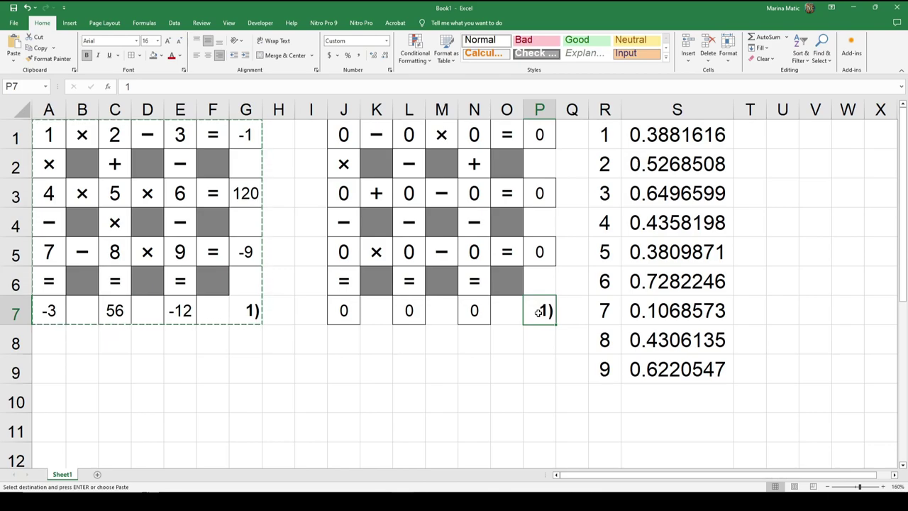
pyautogui.press('Escape')
pyautogui.write('=')
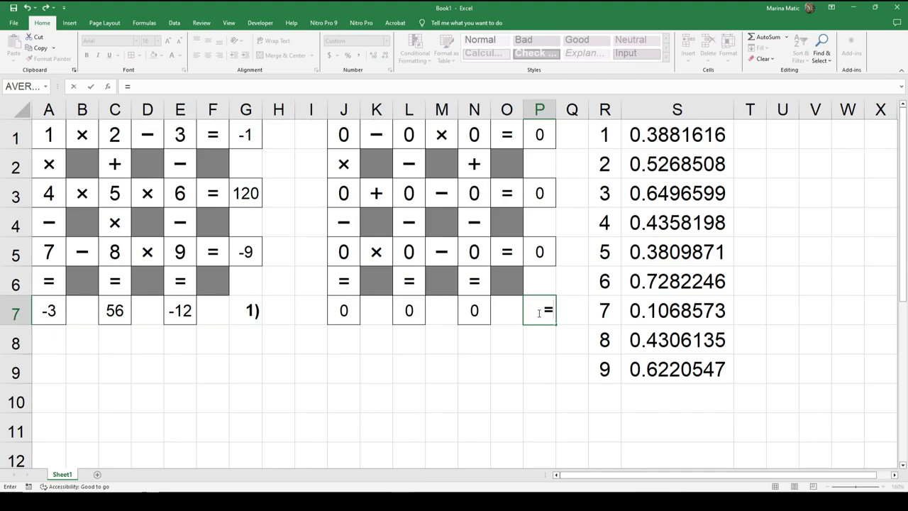
pyautogui.click(244, 307)
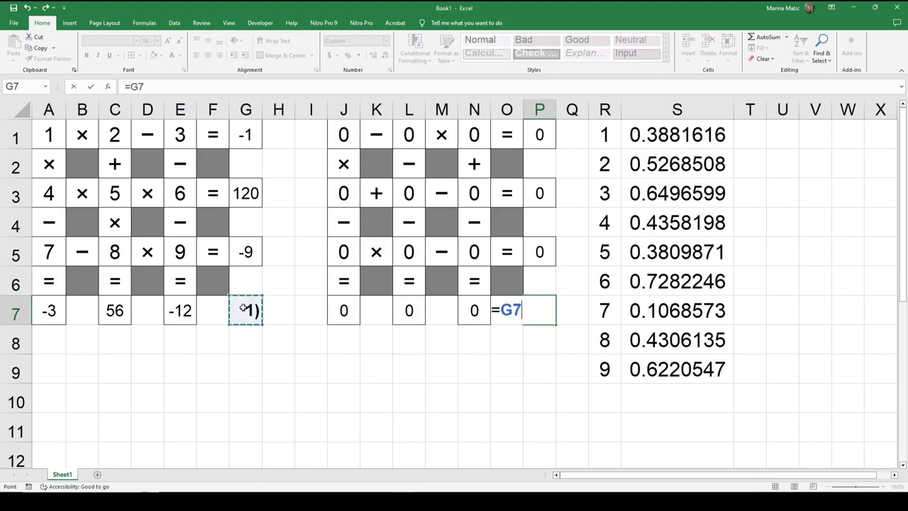
pyautogui.write('+1')
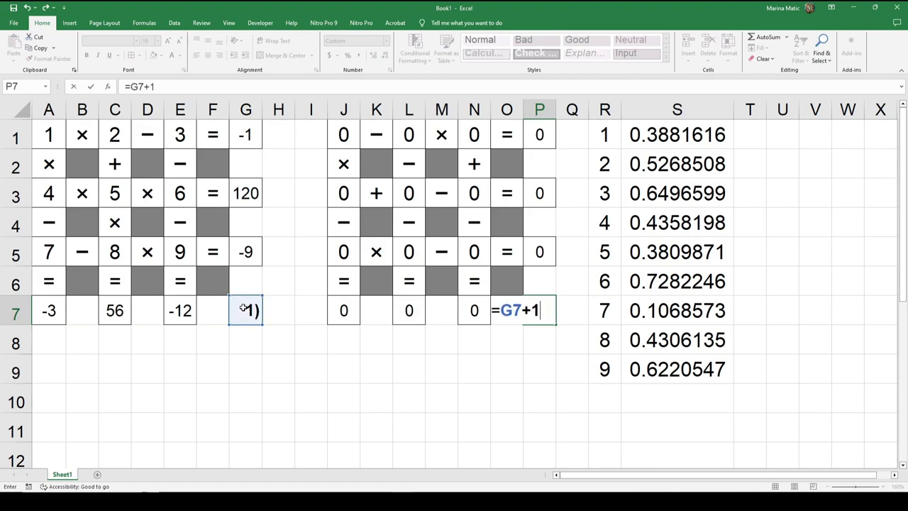
pyautogui.press('Return')
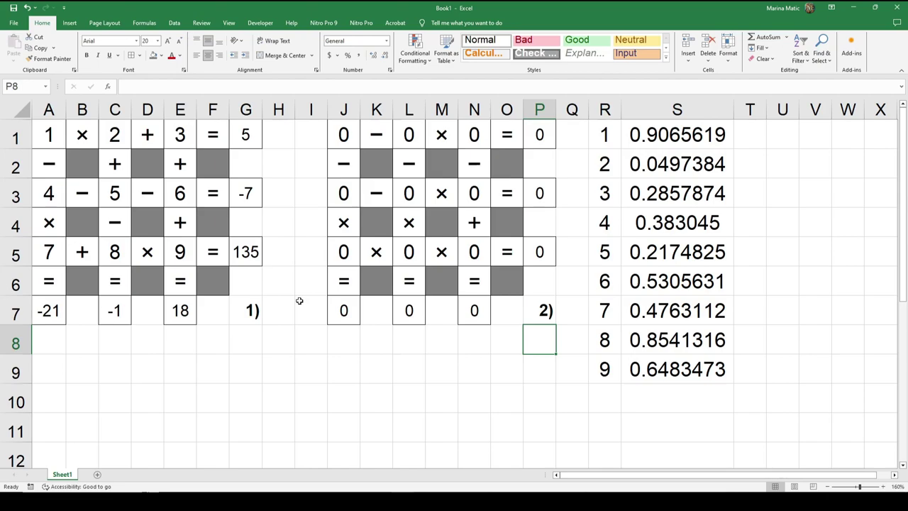
pyautogui.click(250, 310)
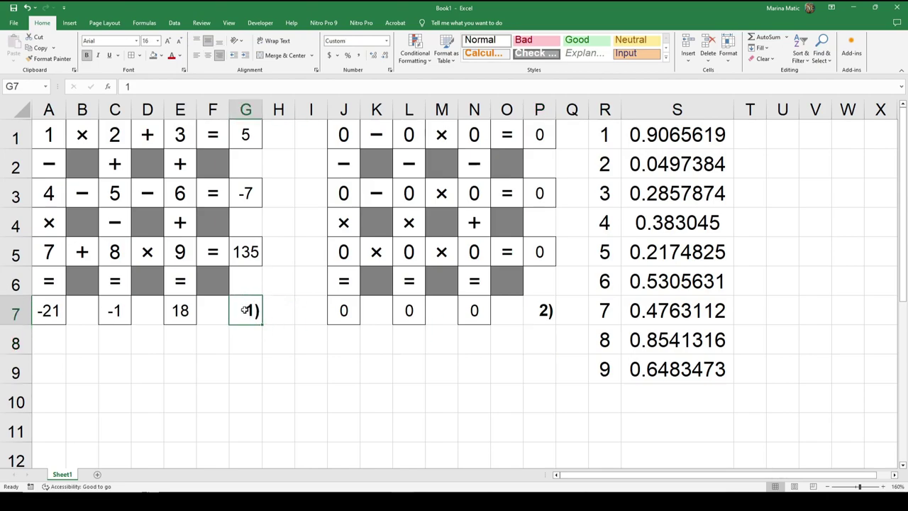
pyautogui.click(556, 316)
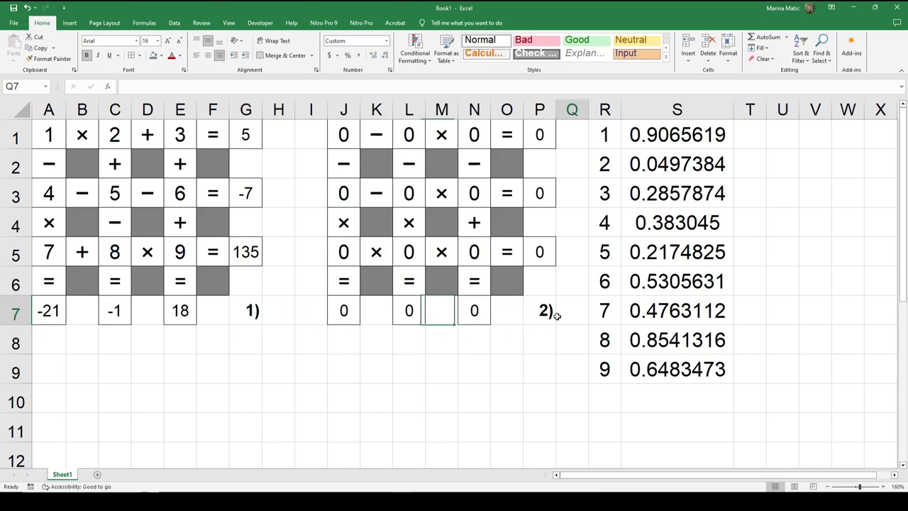
pyautogui.click(554, 315)
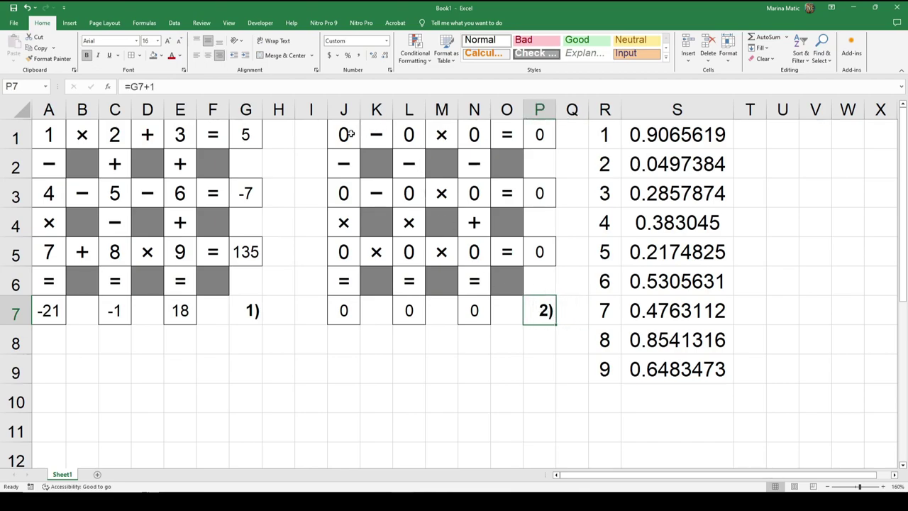
pyautogui.moveTo(349, 134); pyautogui.dragTo(542, 313)
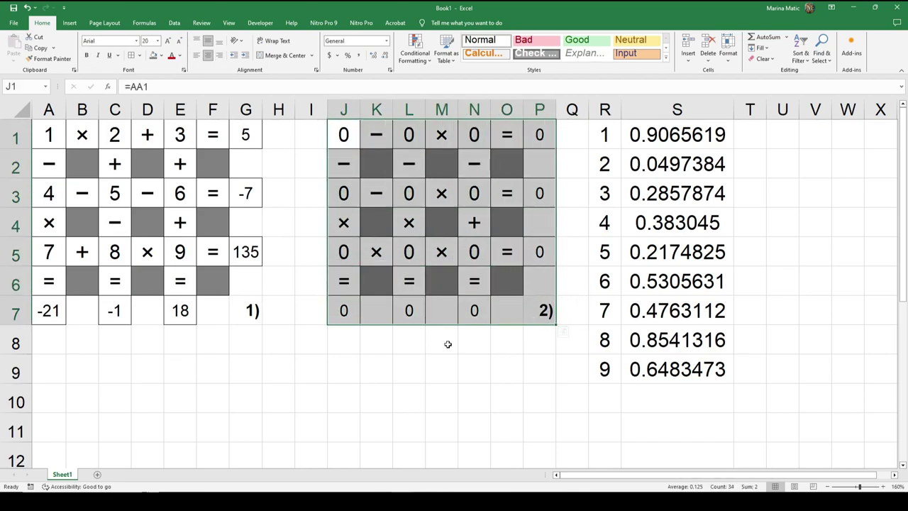
pyautogui.click(339, 126)
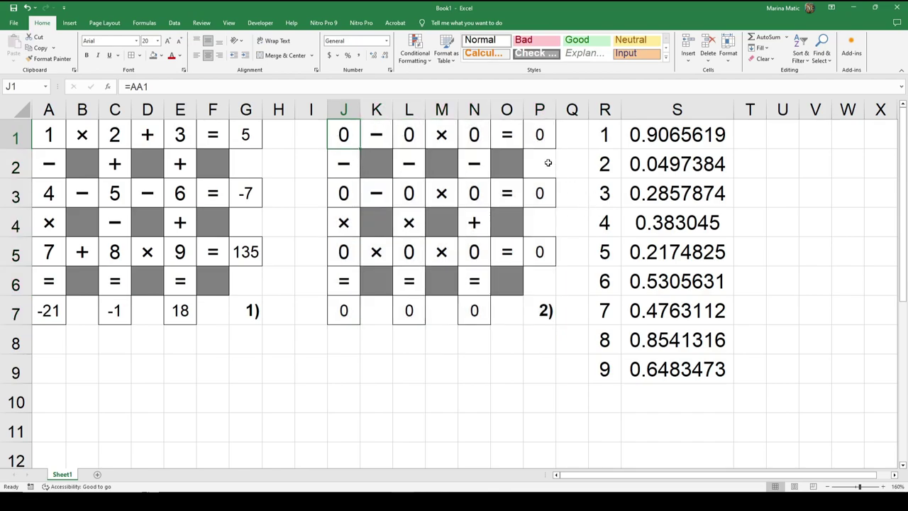
pyautogui.doubleClick(353, 132)
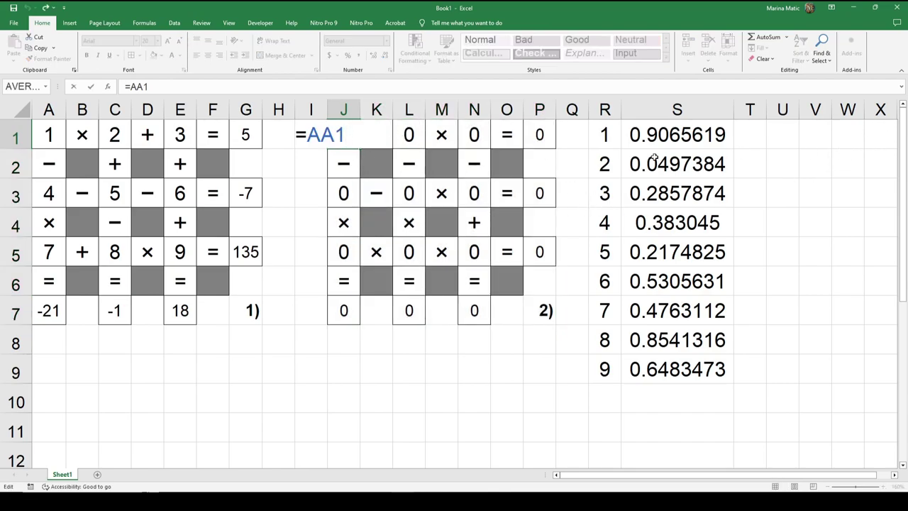
pyautogui.press('Return')
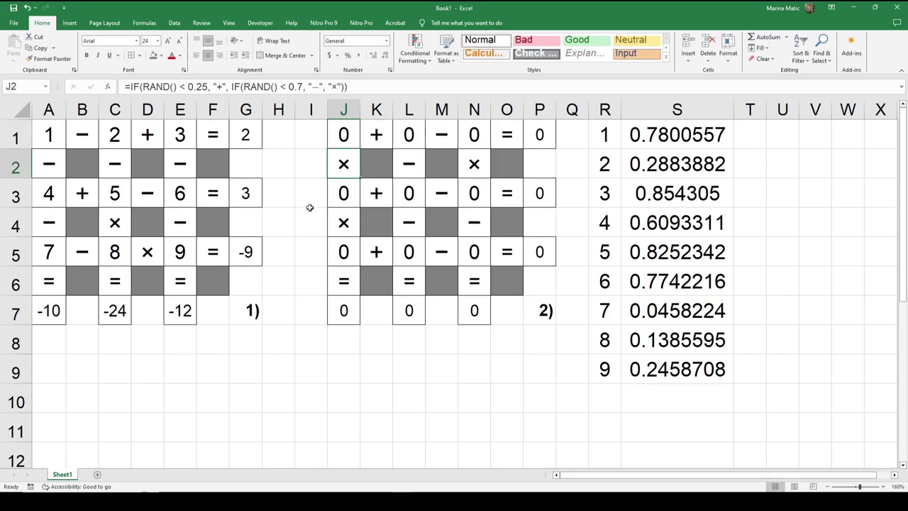
pyautogui.click(356, 130)
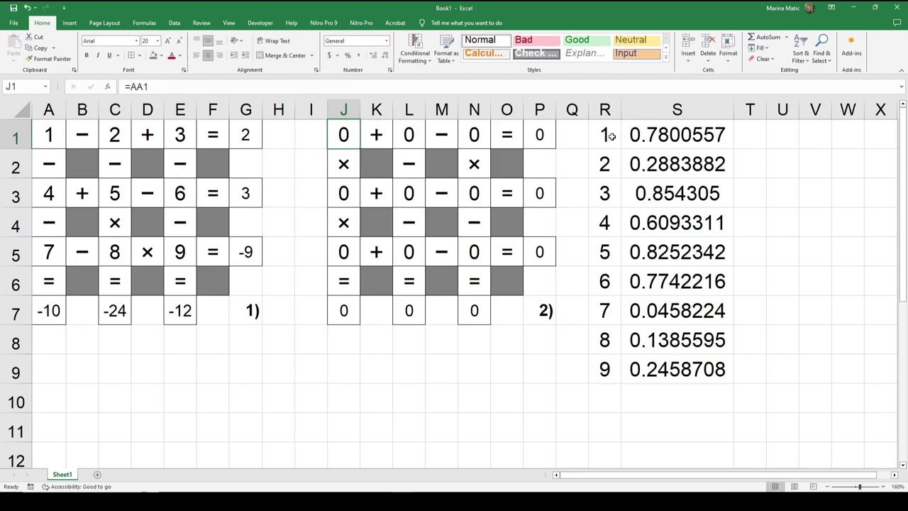
pyautogui.moveTo(605, 134); pyautogui.dragTo(600, 362)
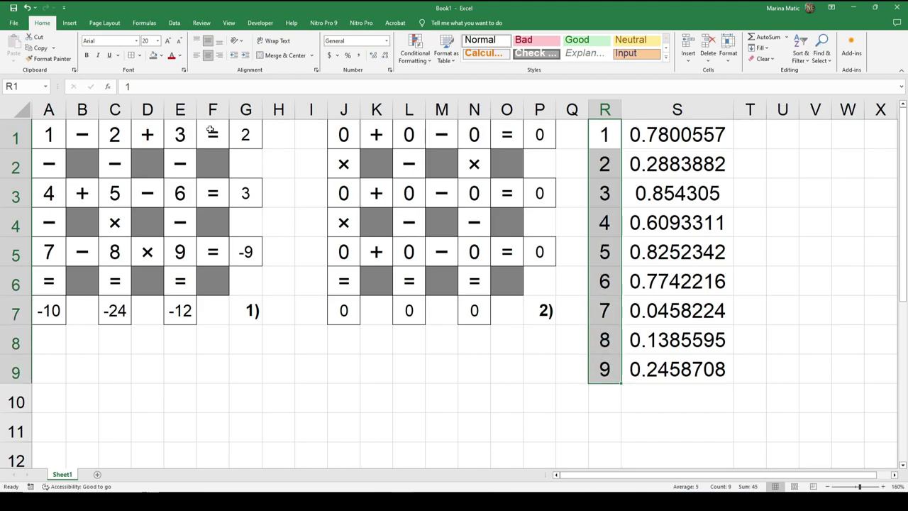
pyautogui.click(56, 136)
pyautogui.click(97, 137)
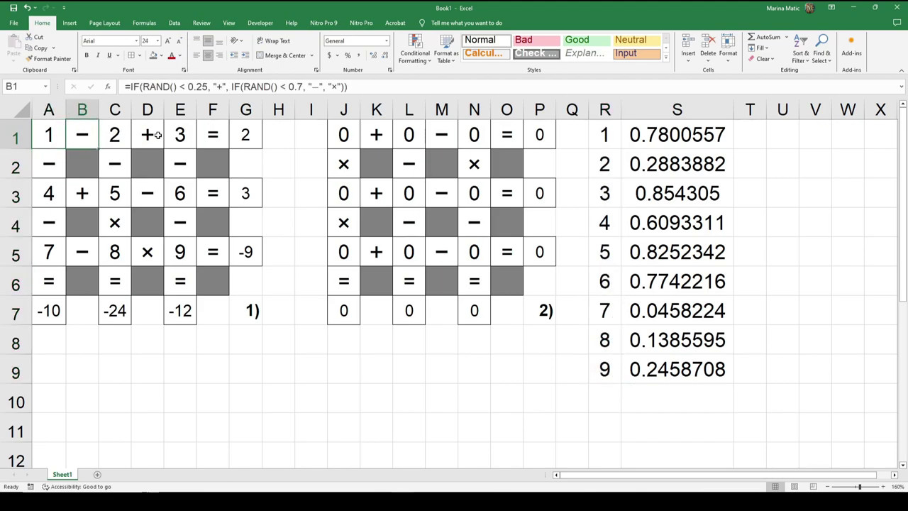
# Link the top-row digits J1, L1, N1 to R8, R5 and R3
pyautogui.click(335, 129)
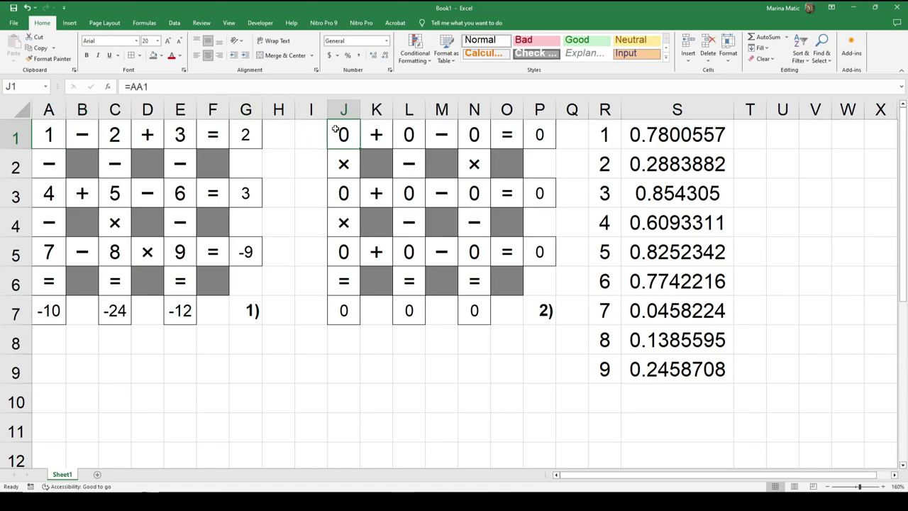
pyautogui.write('=')
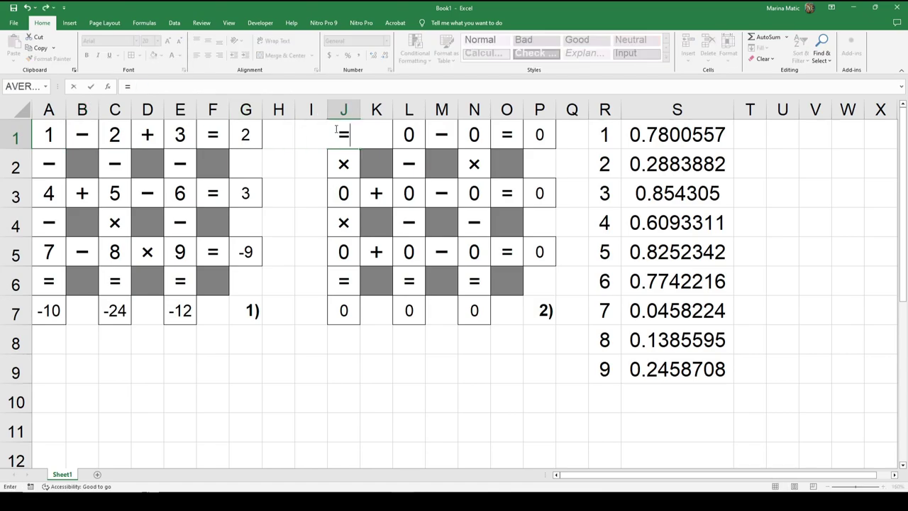
pyautogui.click(605, 341)
pyautogui.press('Return')
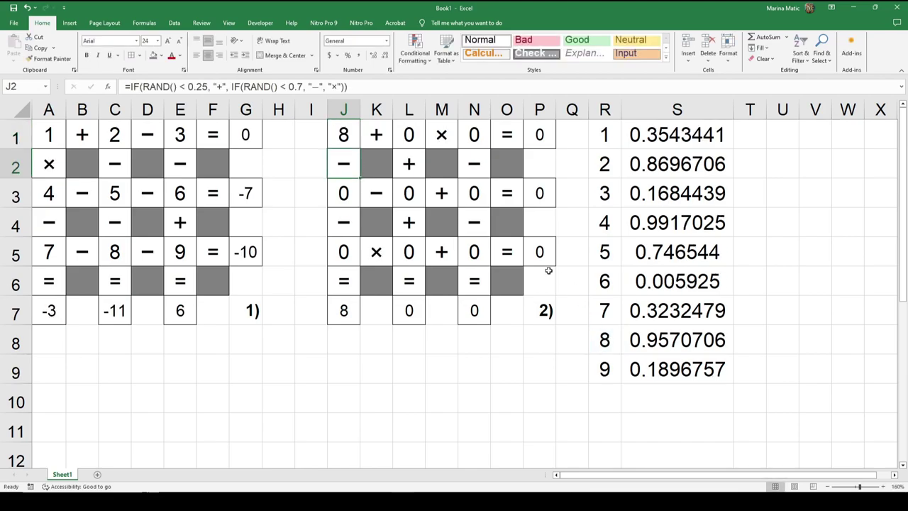
pyautogui.click(410, 135)
pyautogui.write('=')
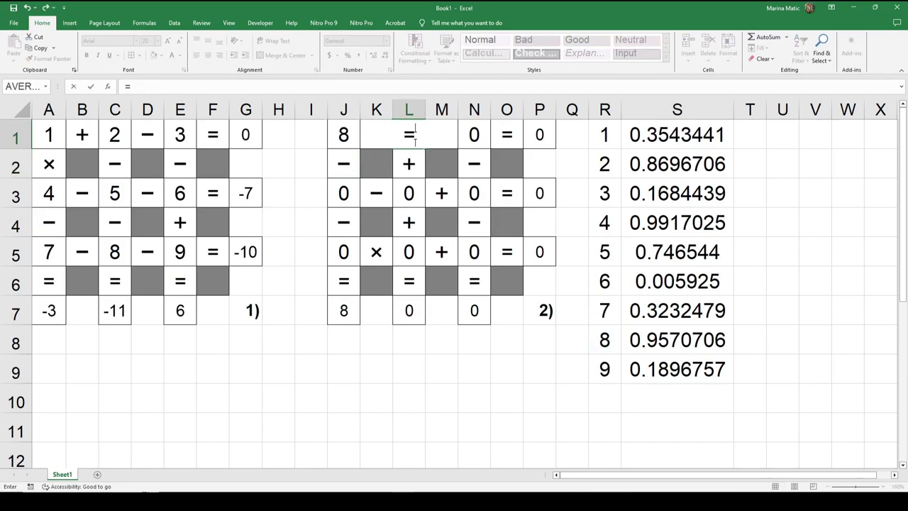
pyautogui.click(605, 250)
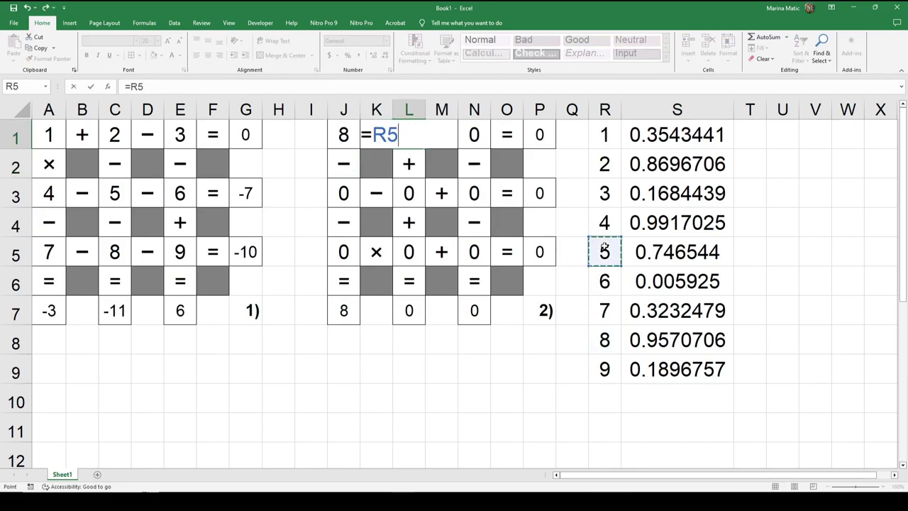
pyautogui.press('Return')
pyautogui.click(485, 135)
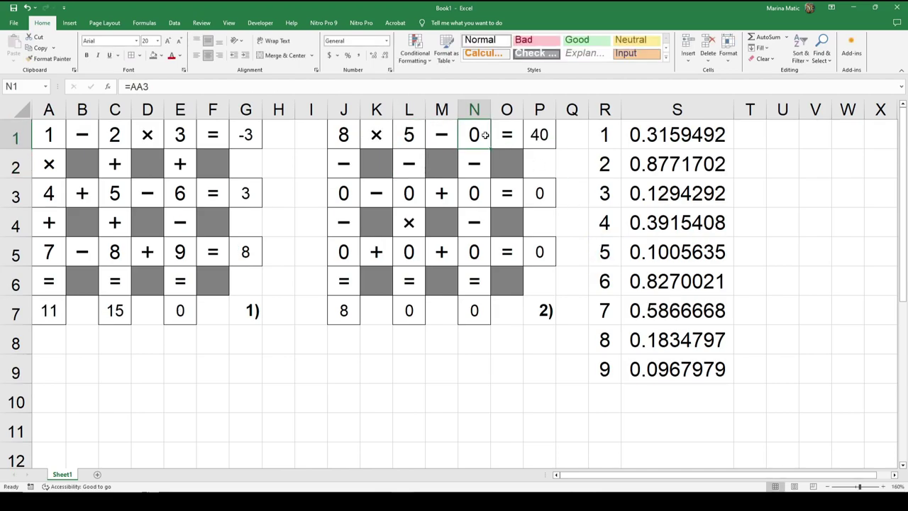
pyautogui.write('=')
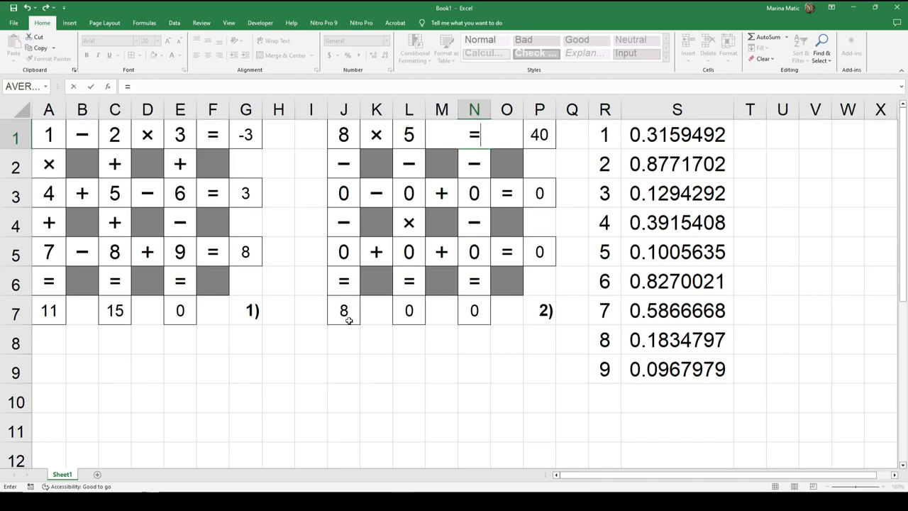
pyautogui.click(600, 193)
pyautogui.press('Return')
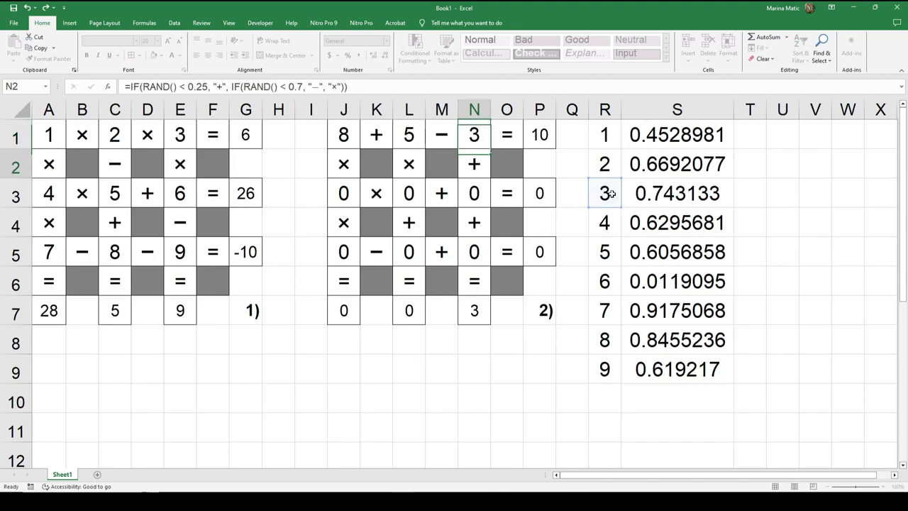
# Link the middle-row digits J3, L3, N3 to R9, R1 and R4
pyautogui.click(342, 191)
pyautogui.write('=')
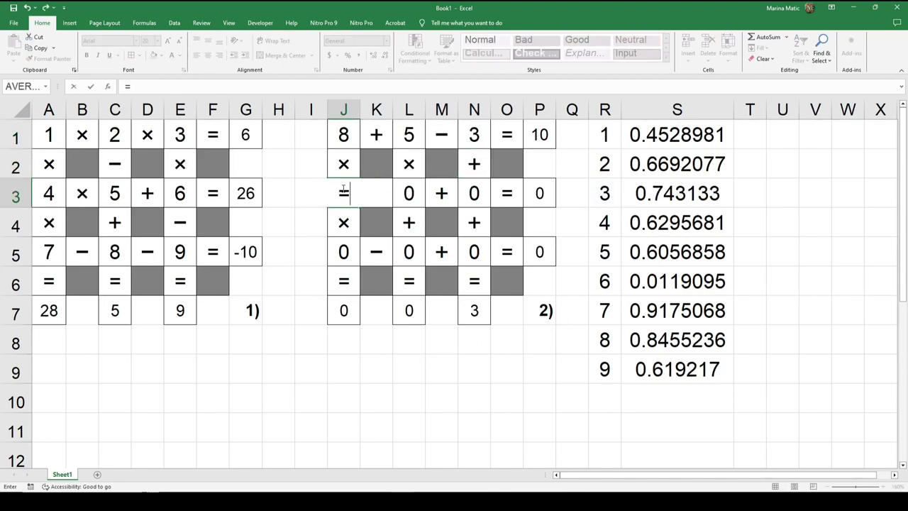
pyautogui.click(596, 369)
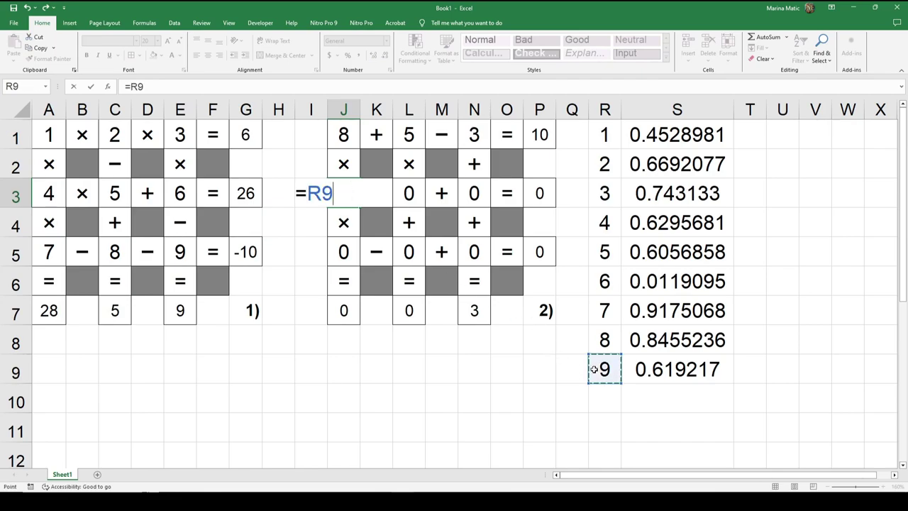
pyautogui.press('Return')
pyautogui.click(412, 194)
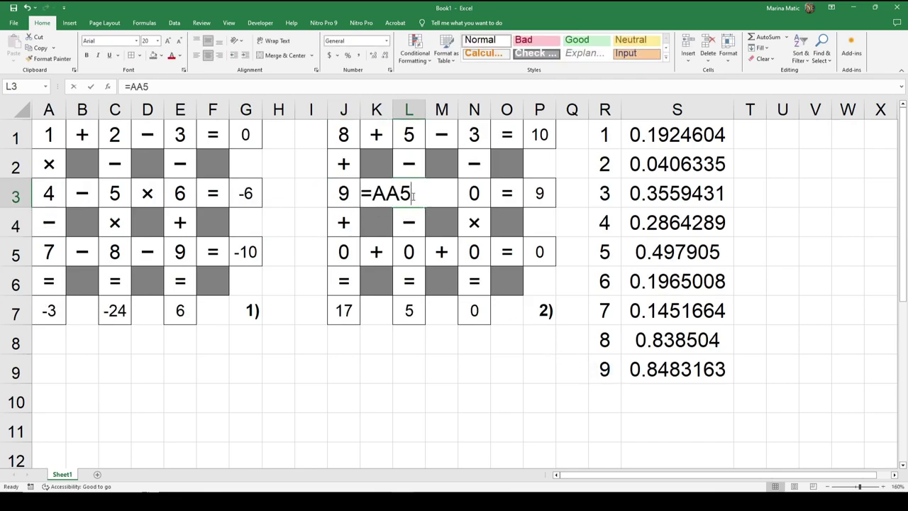
pyautogui.write('=')
pyautogui.click(598, 132)
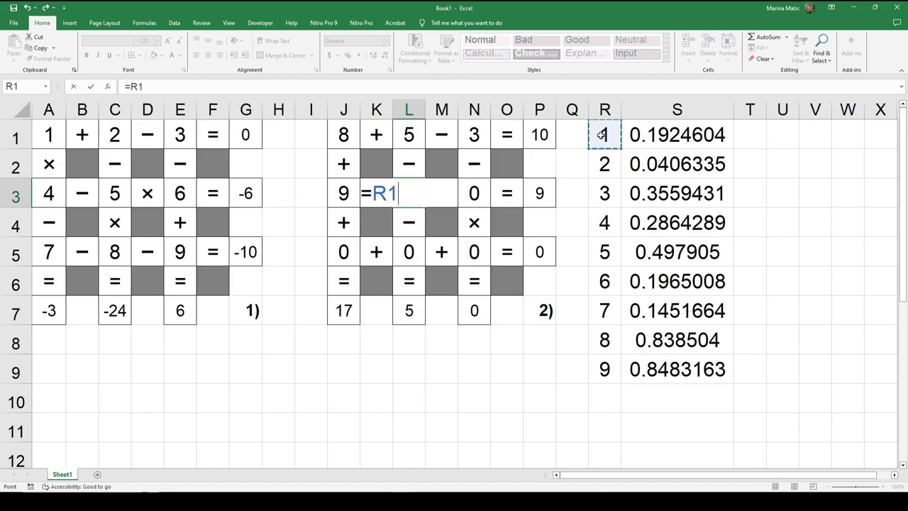
pyautogui.press('Return')
pyautogui.click(473, 191)
pyautogui.write('=')
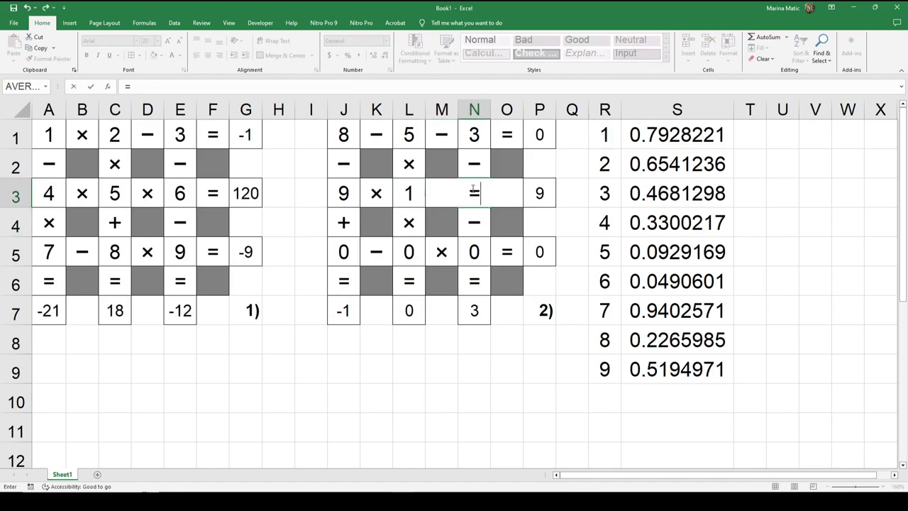
pyautogui.click(609, 220)
pyautogui.press('Return')
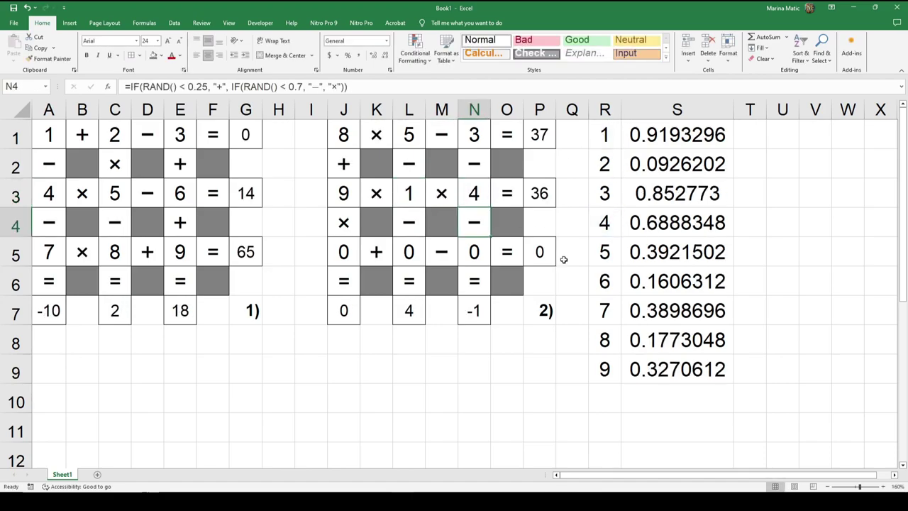
# Relink the bottom-row digits J5, L5, N5 from column AA to R7, R2 and R6
pyautogui.click(343, 252)
pyautogui.doubleClick(346, 251)
pyautogui.press('BackSpace')
pyautogui.press('BackSpace')
pyautogui.press('BackSpace')
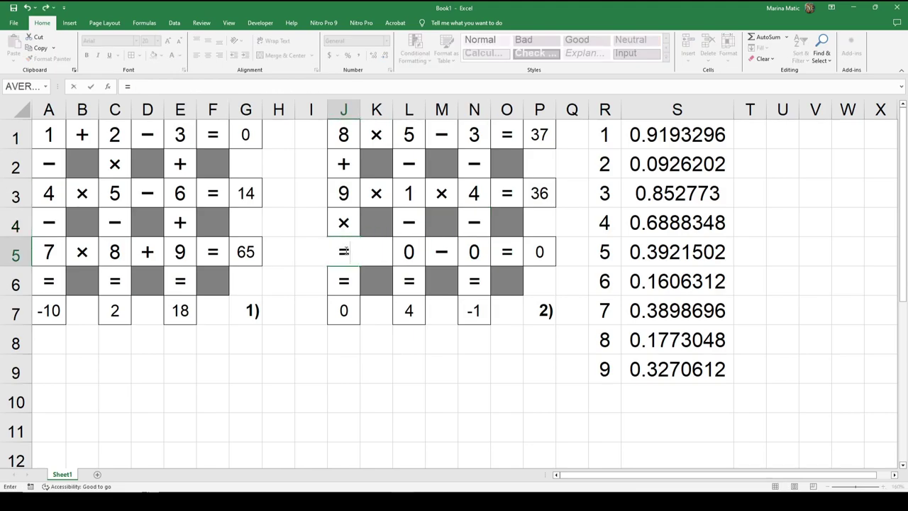
pyautogui.click(604, 309)
pyautogui.press('Return')
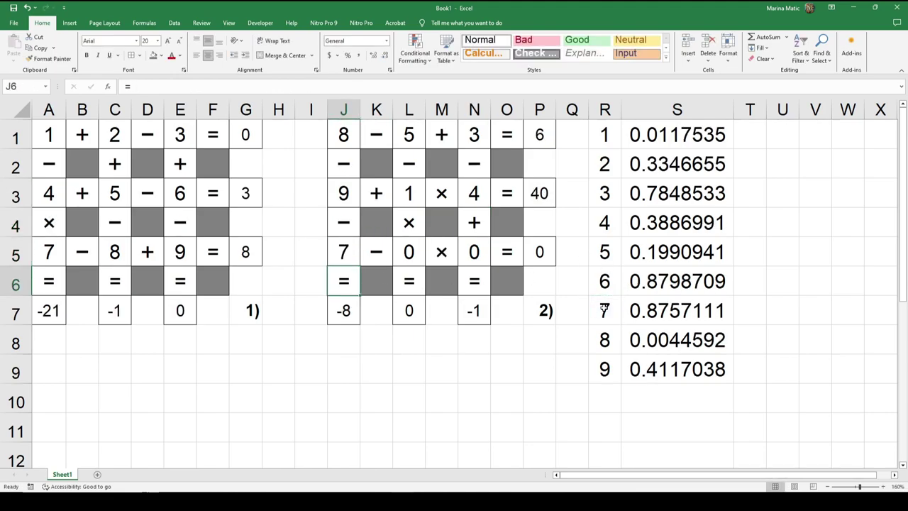
pyautogui.click(410, 252)
pyautogui.doubleClick(410, 252)
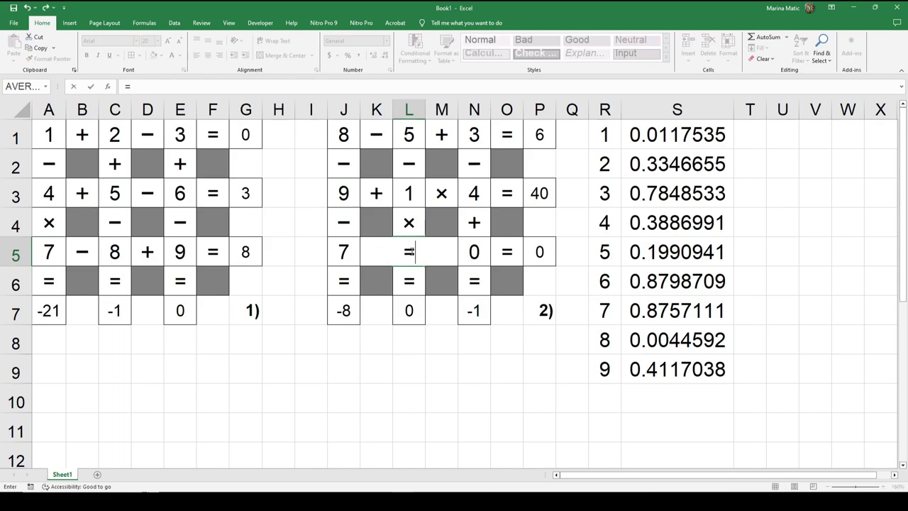
pyautogui.press('BackSpace')
pyautogui.press('BackSpace')
pyautogui.press('BackSpace')
pyautogui.click(603, 164)
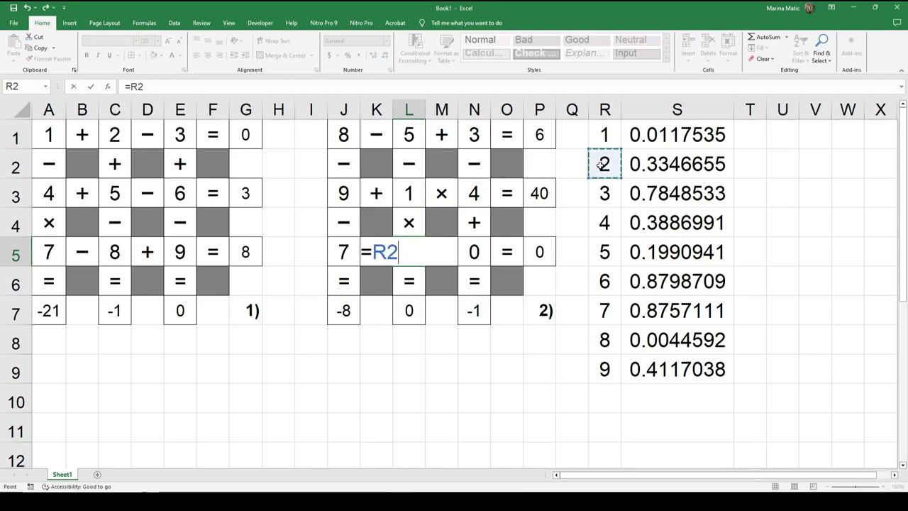
pyautogui.press('Return')
pyautogui.click(477, 252)
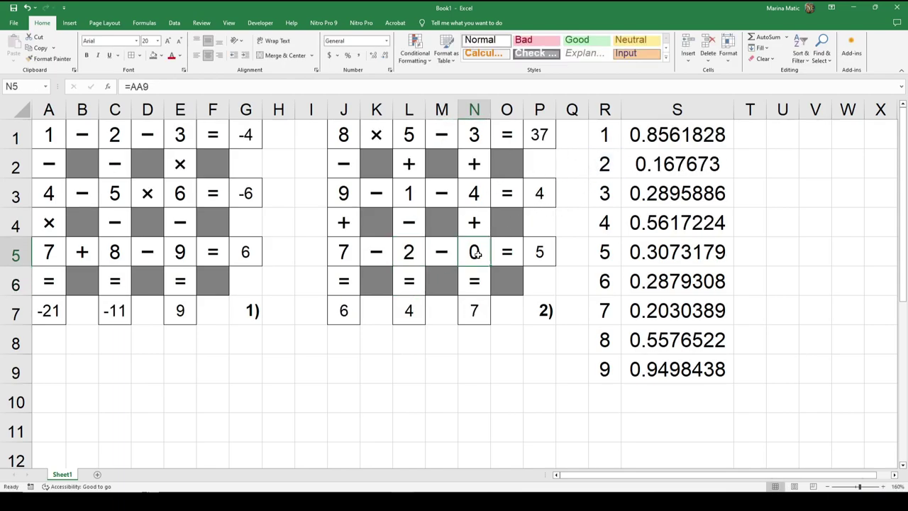
pyautogui.doubleClick(477, 252)
pyautogui.press('BackSpace')
pyautogui.press('BackSpace')
pyautogui.press('BackSpace')
pyautogui.click(596, 286)
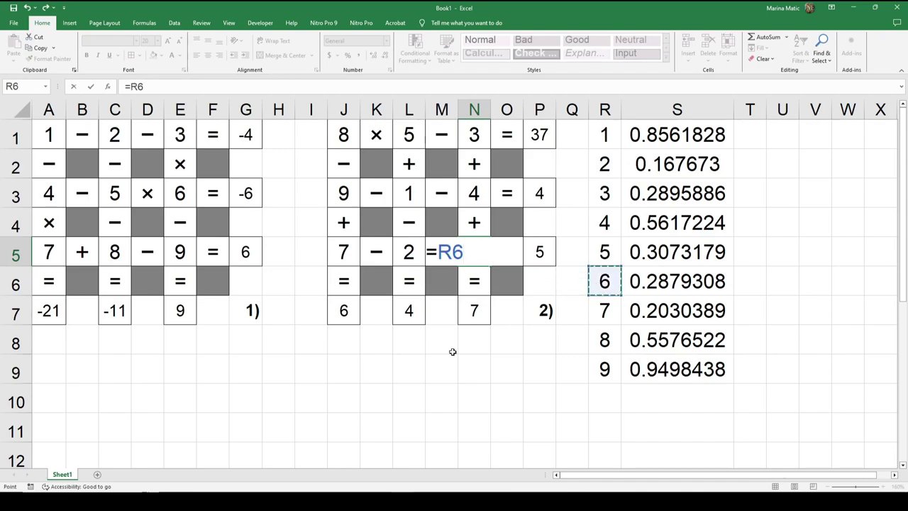
pyautogui.press('Return')
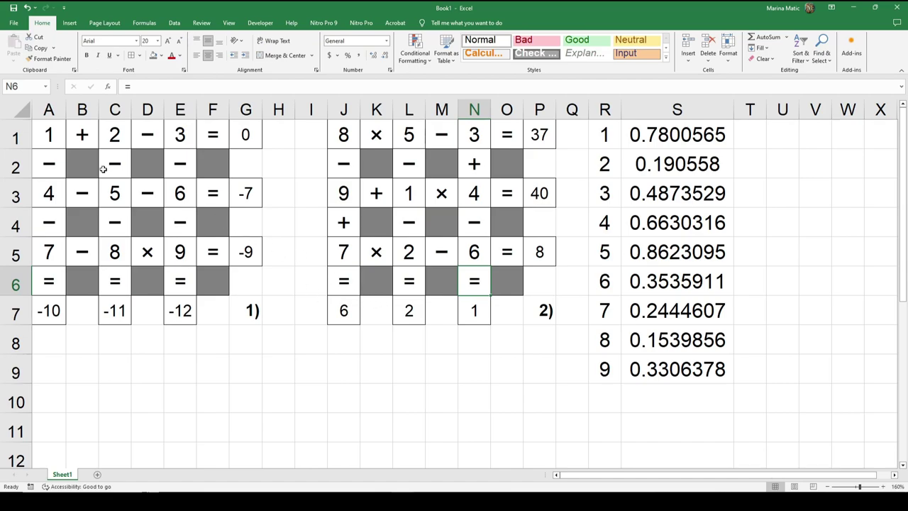
# Copy the puzzle pair A1:P7 and paste it at A9 and again at A17
pyautogui.moveTo(47, 133); pyautogui.dragTo(533, 313)
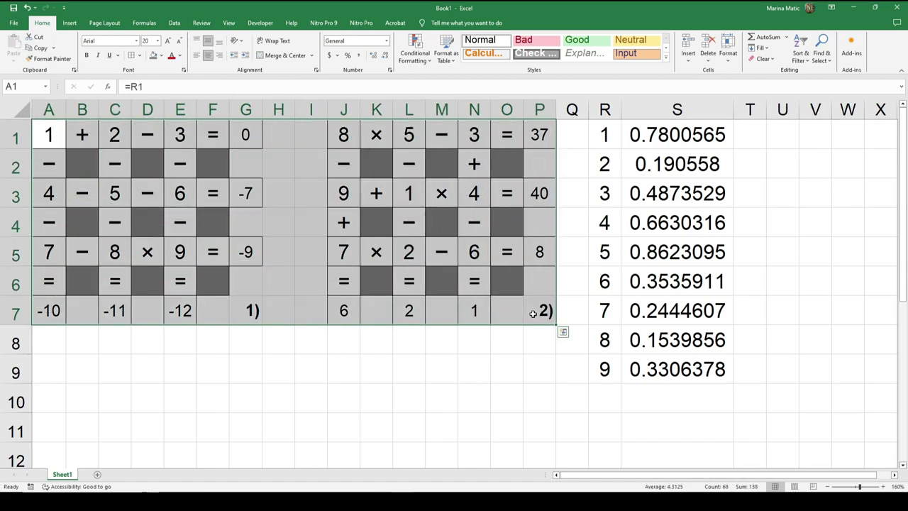
pyautogui.hotkey('ctrl', 'c')
pyautogui.scroll(-2, 300, 306)
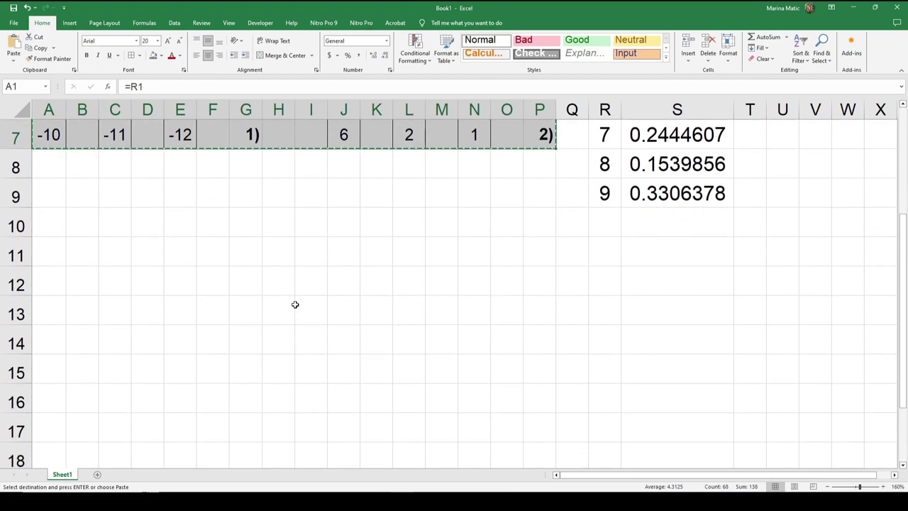
pyautogui.click(54, 198)
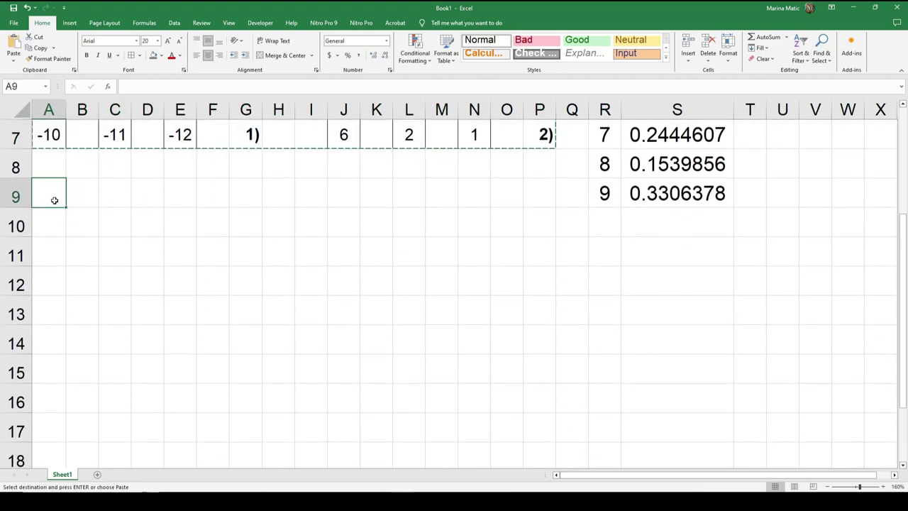
pyautogui.hotkey('ctrl', 'v')
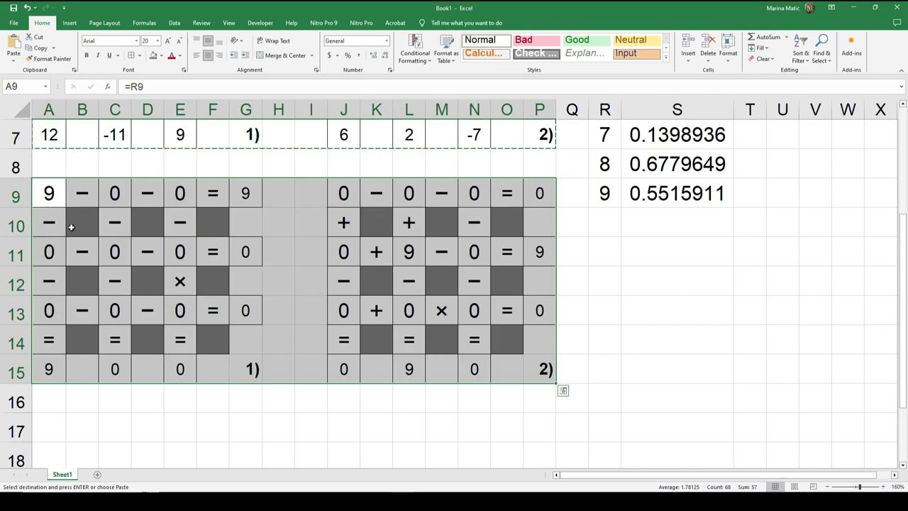
pyautogui.scroll(-1, 71, 227)
pyautogui.click(54, 338)
pyautogui.hotkey('ctrl', 'v')
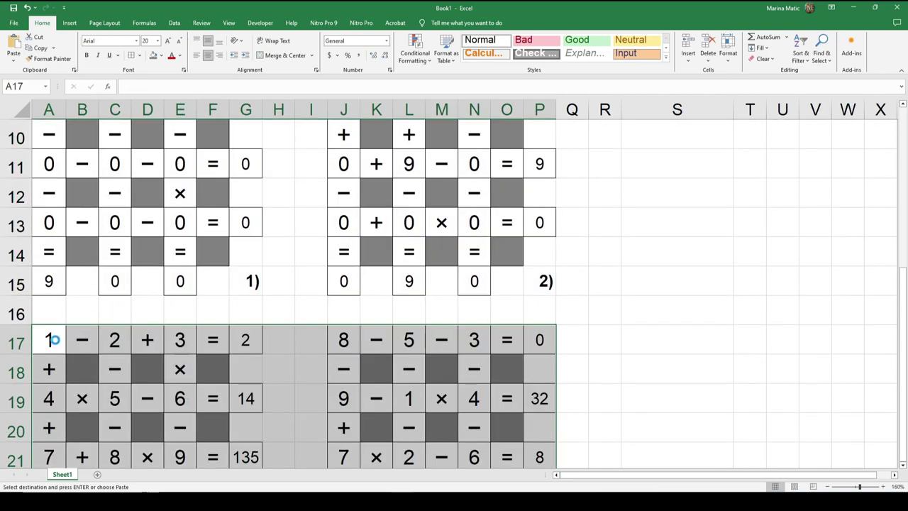
pyautogui.click(180, 312)
pyautogui.click(256, 283)
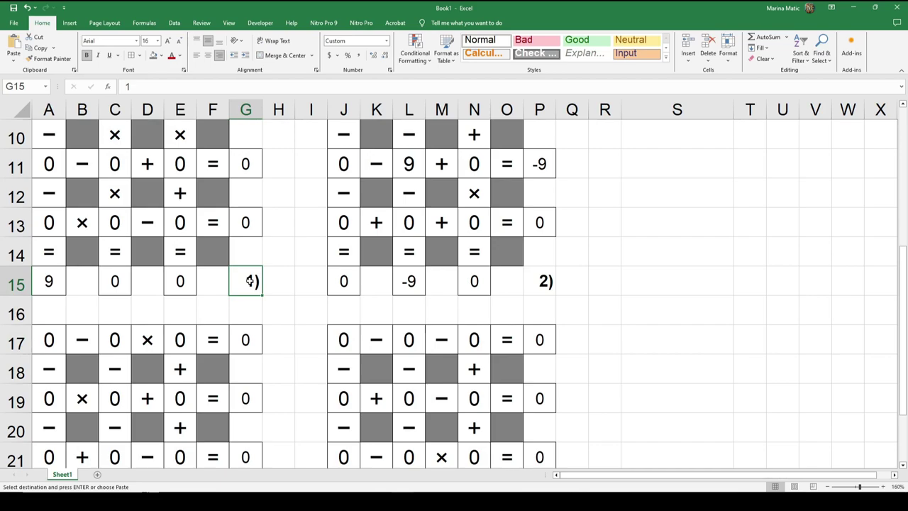
# Number the third puzzle in G15 with a formula based on P7's label
pyautogui.write('=')
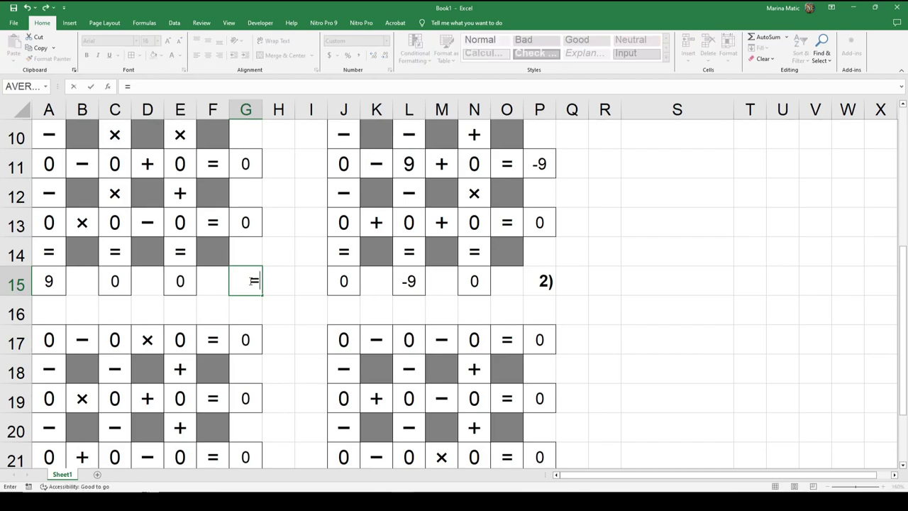
pyautogui.scroll(3, 302, 294)
pyautogui.click(535, 314)
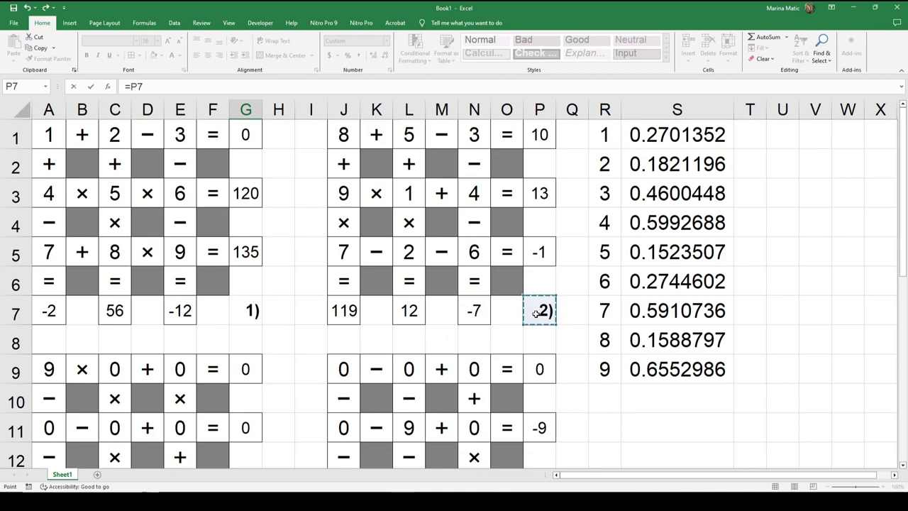
pyautogui.write('+1')
pyautogui.press('Return')
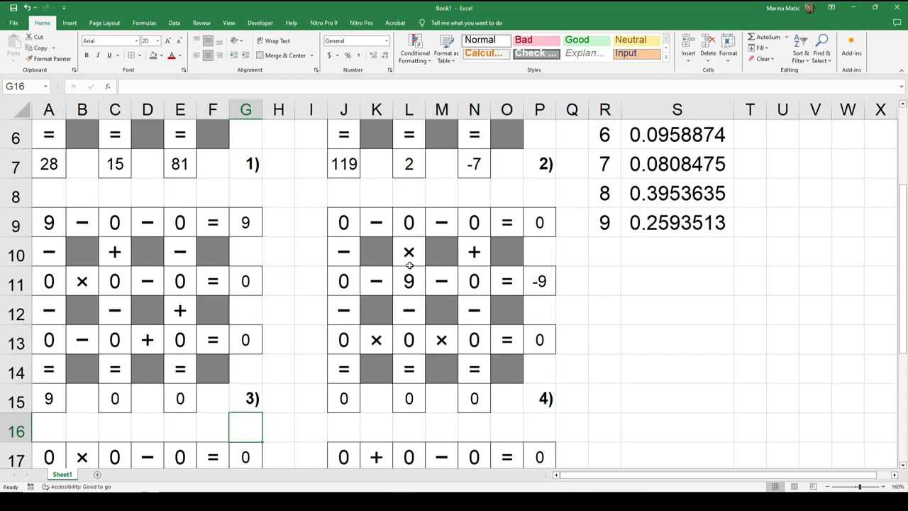
# Give G23 the formula =P15+1 so it continues the numbering
pyautogui.scroll(-2, 254, 330)
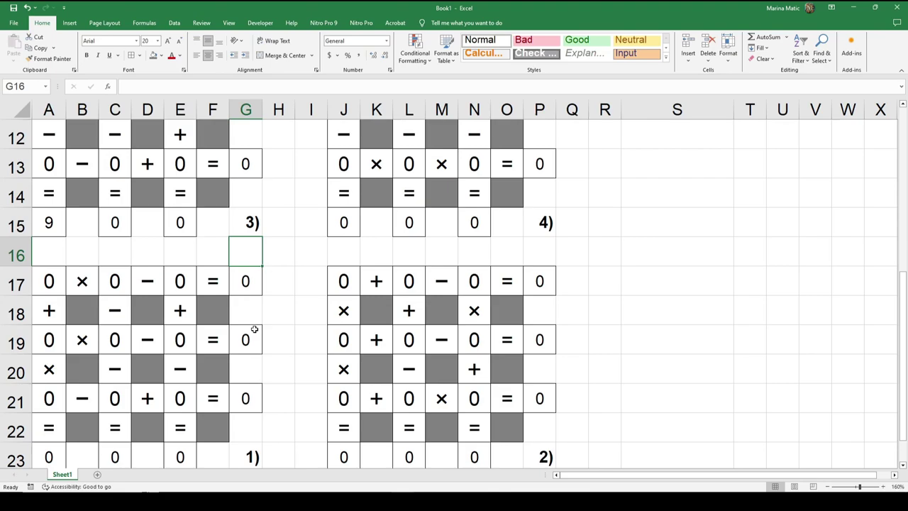
pyautogui.click(246, 444)
pyautogui.scroll(-1, 245, 444)
pyautogui.write('=')
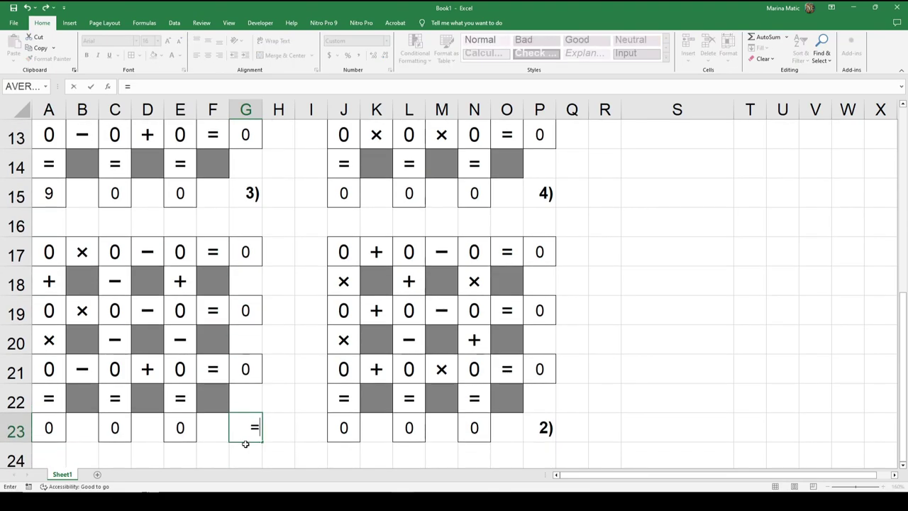
pyautogui.click(542, 193)
pyautogui.write('+')
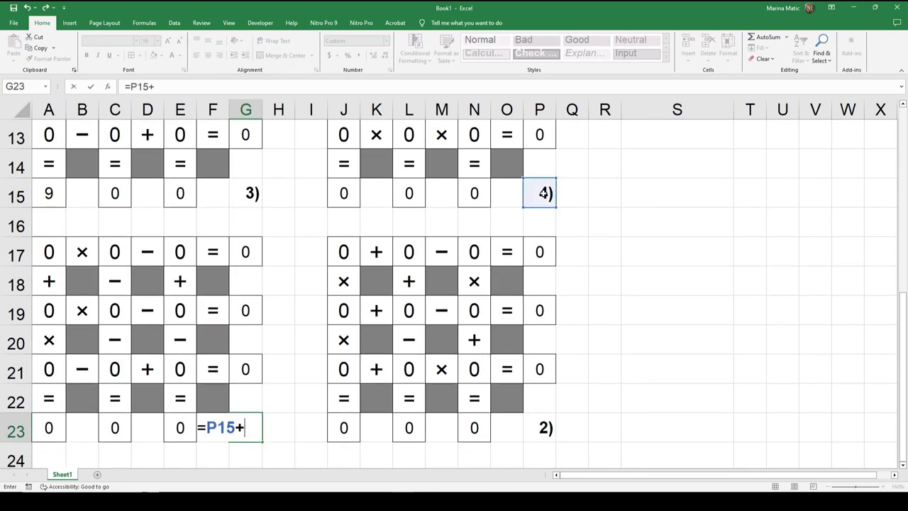
pyautogui.write('1')
pyautogui.press('Return')
# Change the starting puzzle number in G7 to 7
pyautogui.scroll(-1, 545, 193)
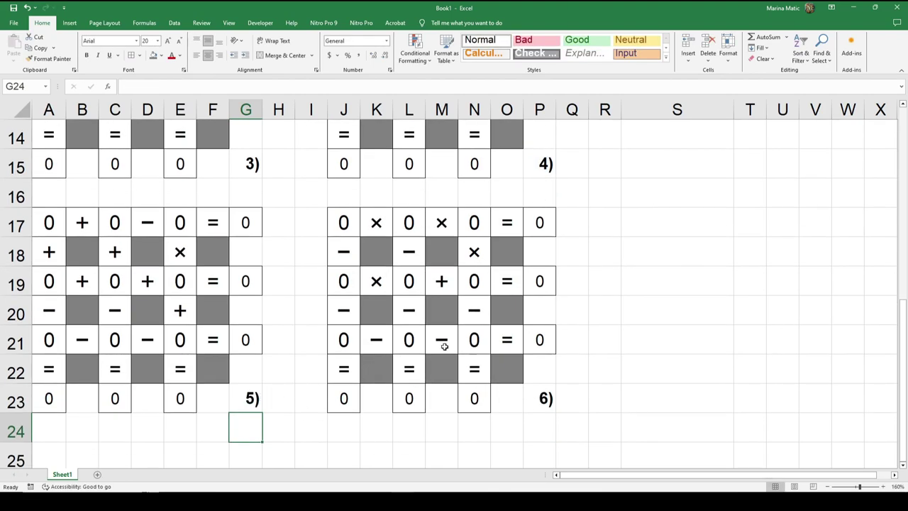
pyautogui.scroll(2, 444, 346)
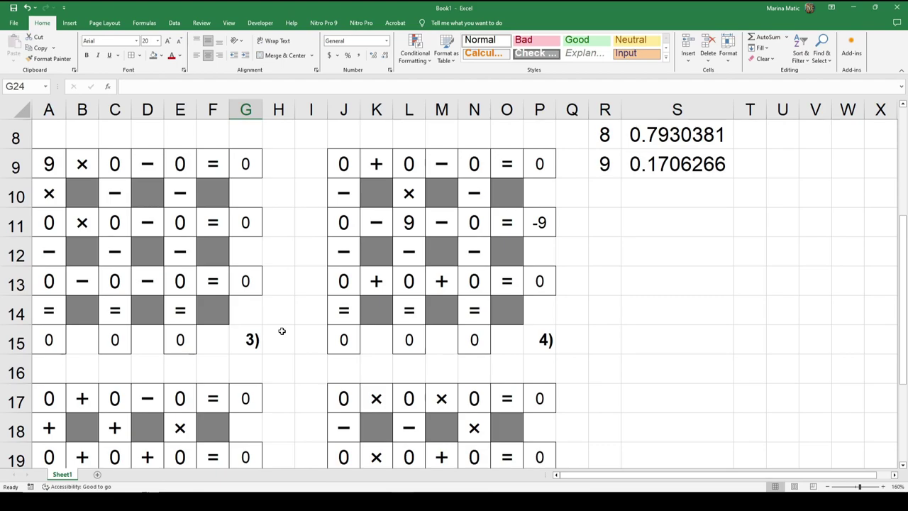
pyautogui.scroll(2, 282, 331)
pyautogui.click(248, 280)
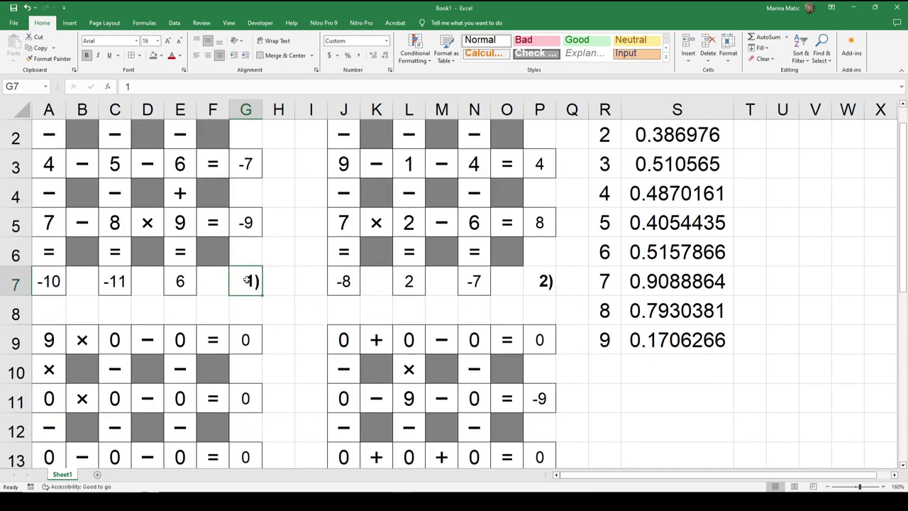
pyautogui.write('7')
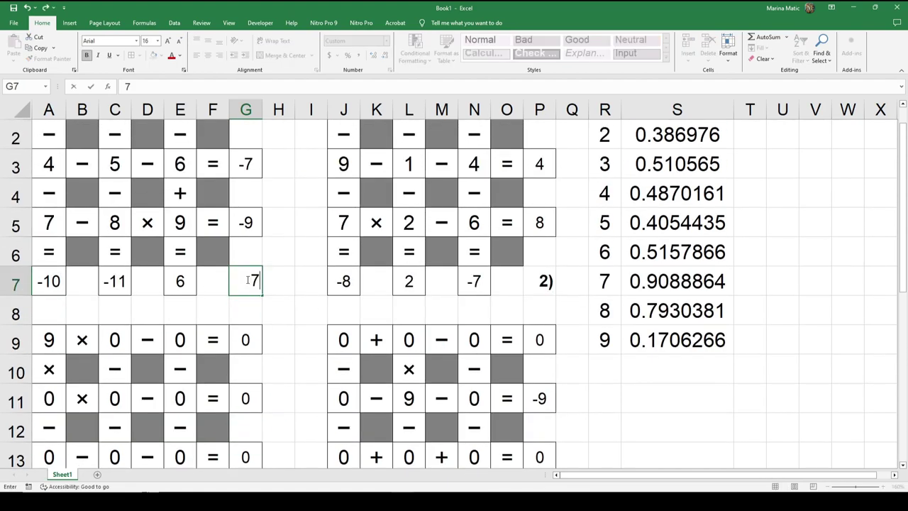
pyautogui.press('Return')
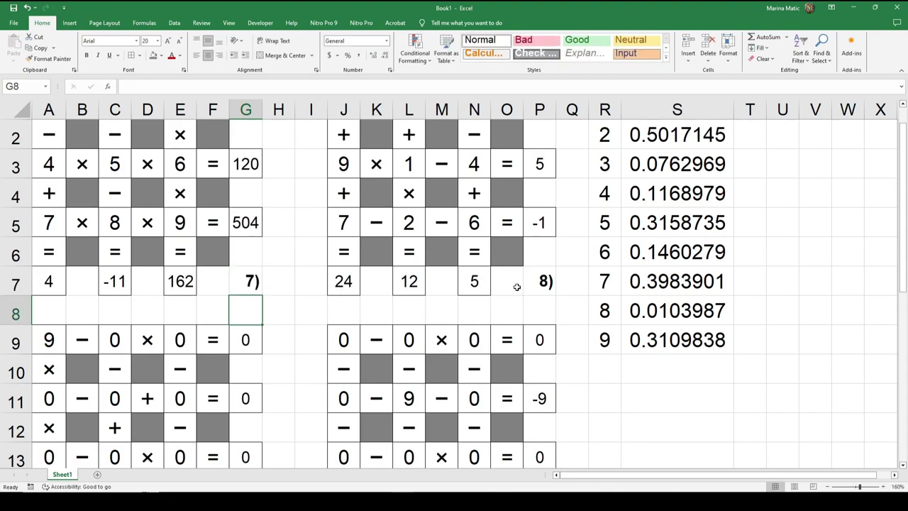
# Check that the labels in P7, G15, P15, G23 and P23 follow, then reselect G7
pyautogui.click(548, 279)
pyautogui.scroll(-2, 340, 300)
pyautogui.click(264, 347)
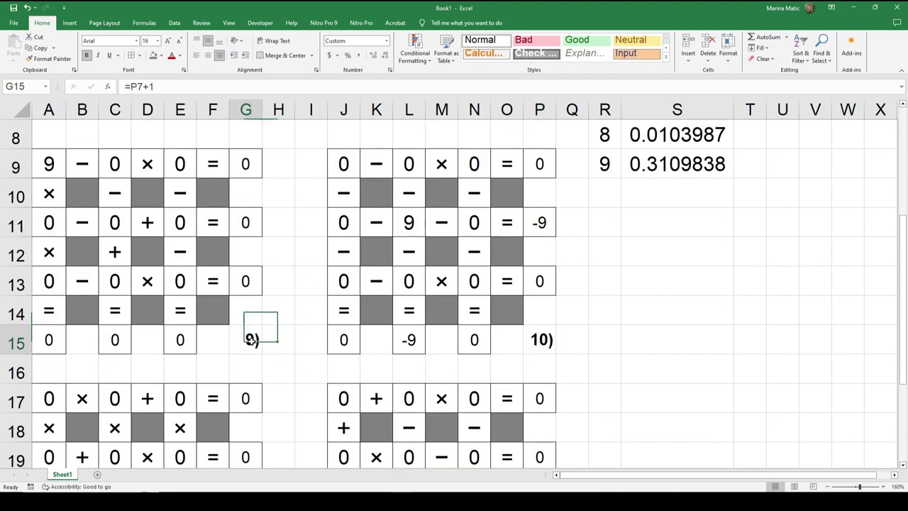
pyautogui.click(539, 349)
pyautogui.scroll(-3, 424, 329)
pyautogui.click(245, 310)
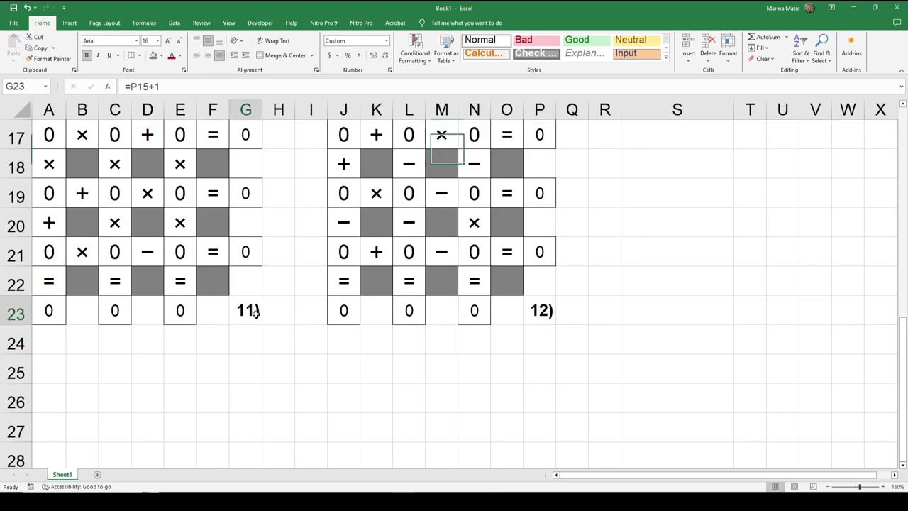
pyautogui.click(557, 326)
pyautogui.click(546, 313)
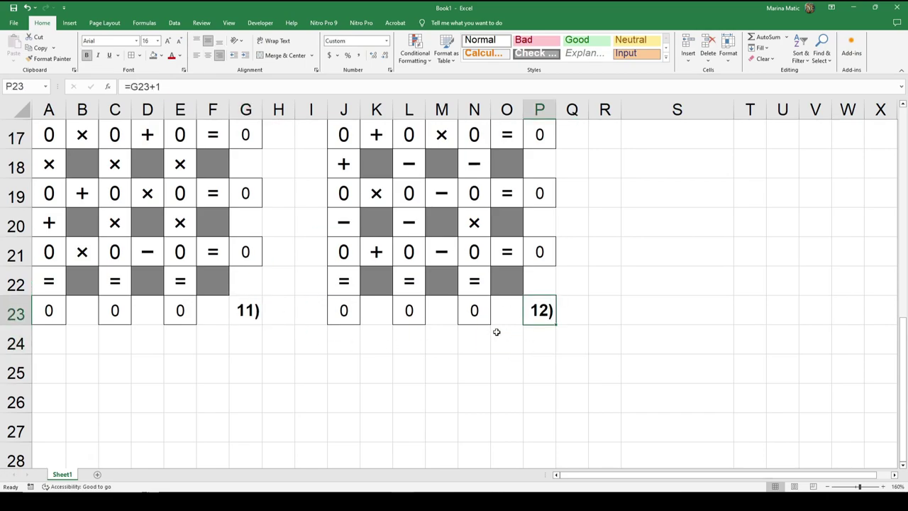
pyautogui.scroll(4, 456, 299)
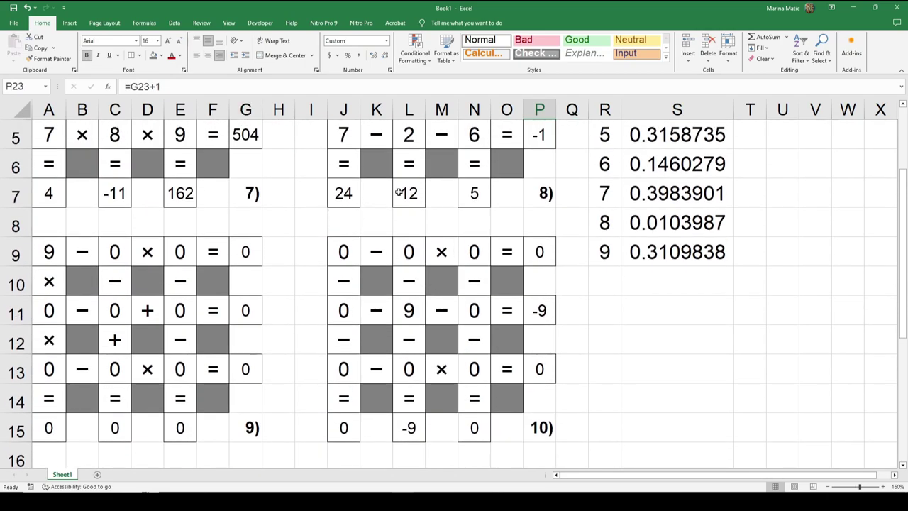
pyautogui.click(252, 190)
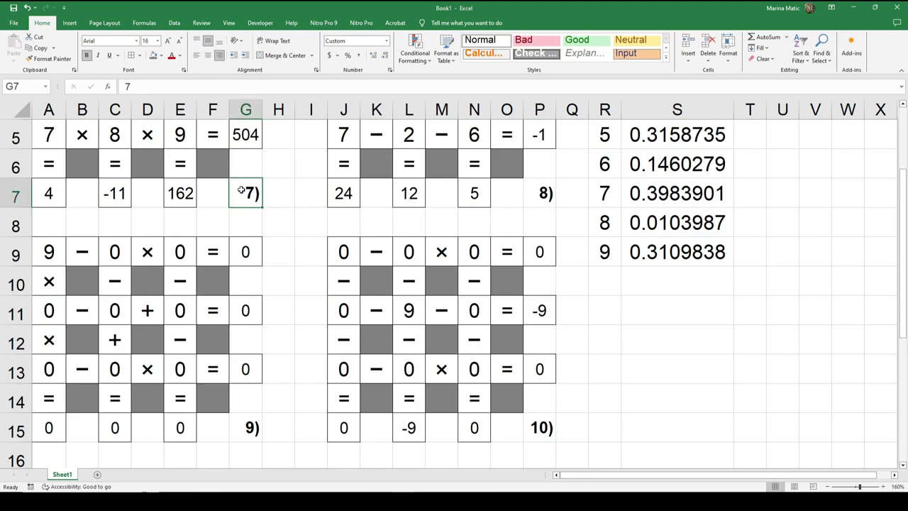
# Reset the starting puzzle number to 1, then link A9 to R4 and C9 to R1
pyautogui.write('1')
pyautogui.press('Return')
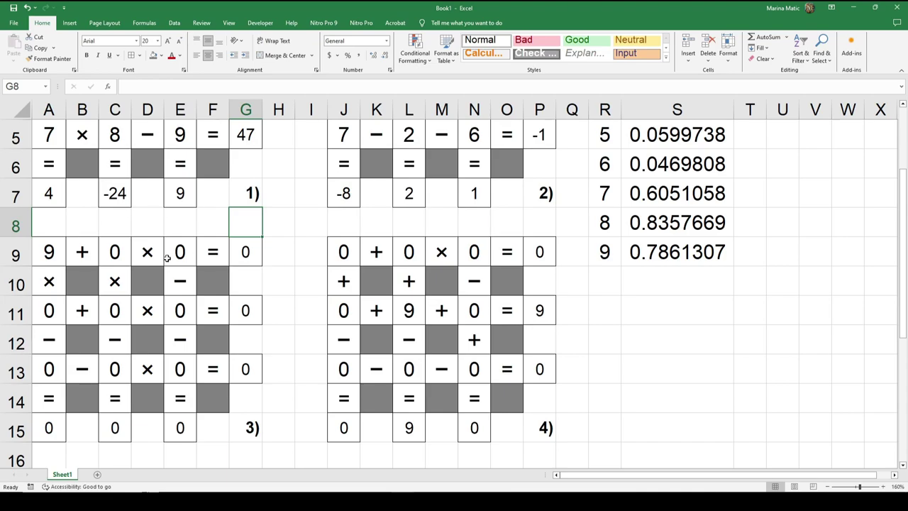
pyautogui.scroll(1, 157, 254)
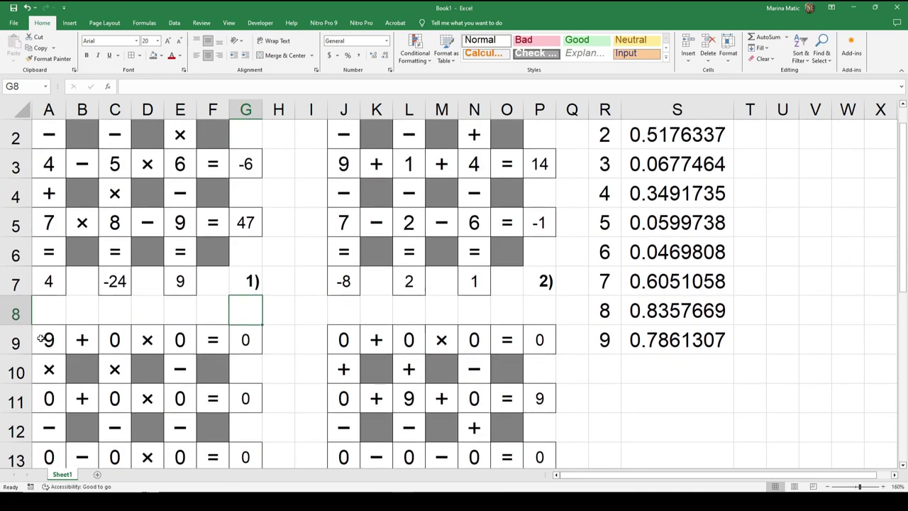
pyautogui.click(47, 338)
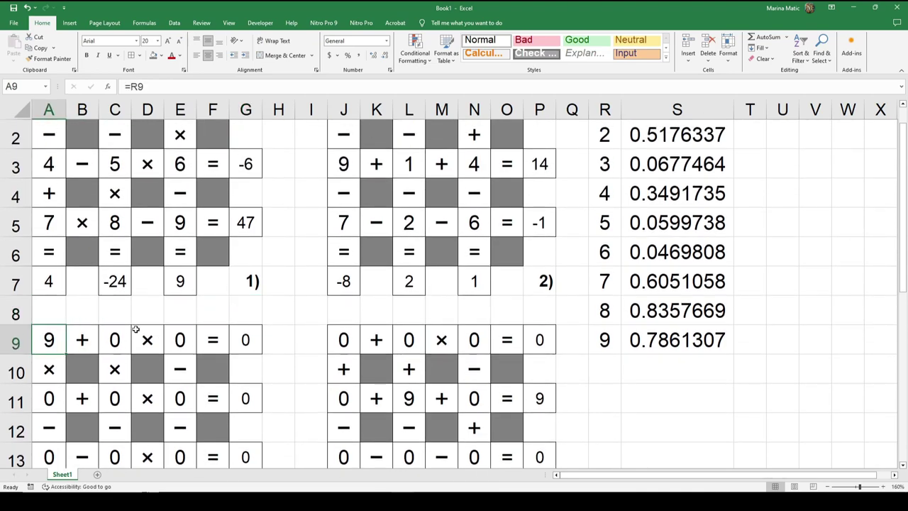
pyautogui.write('=')
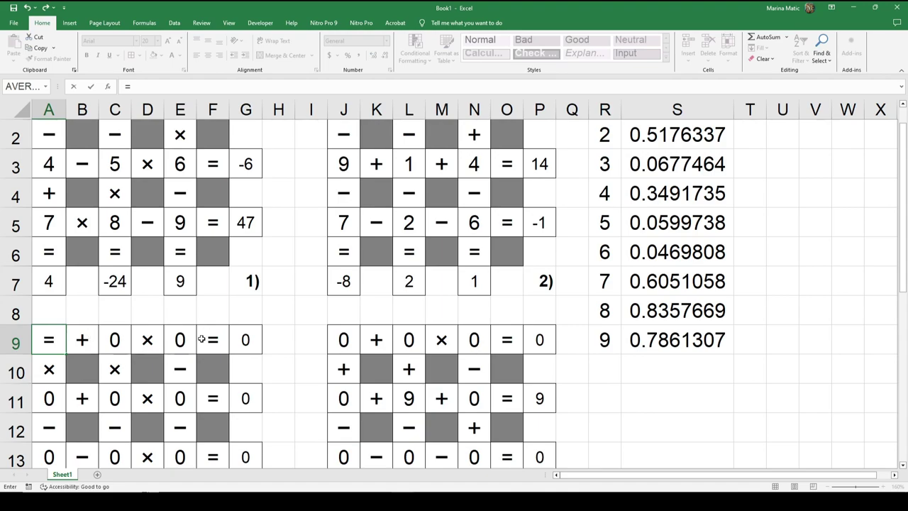
pyautogui.scroll(1, 606, 222)
pyautogui.click(607, 222)
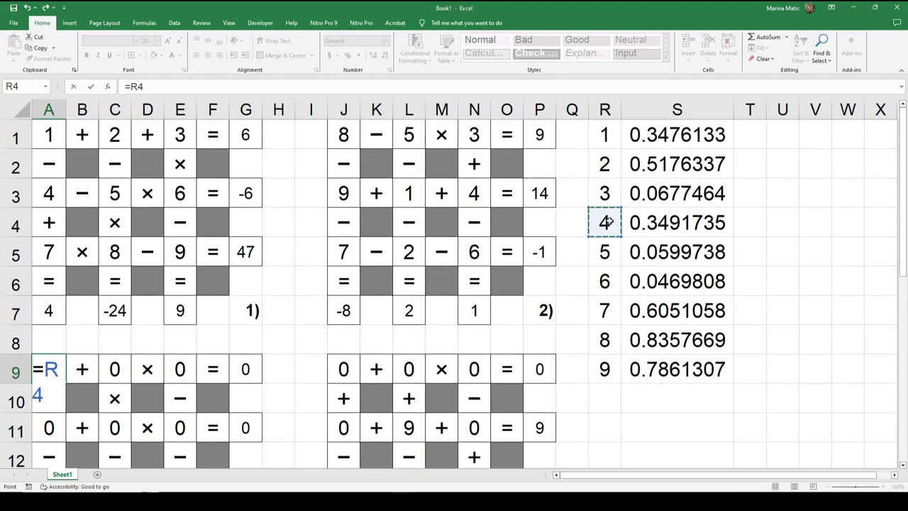
pyautogui.press('Return')
pyautogui.click(122, 368)
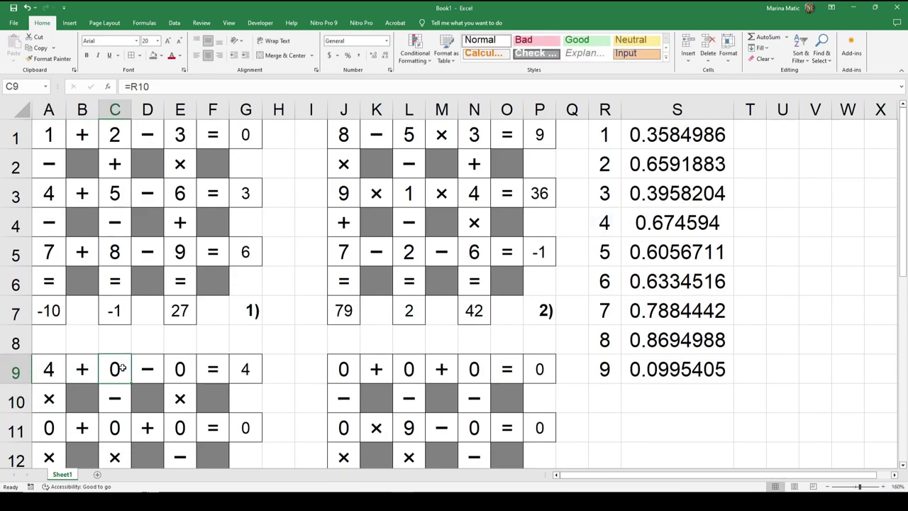
pyautogui.write('=')
pyautogui.click(596, 141)
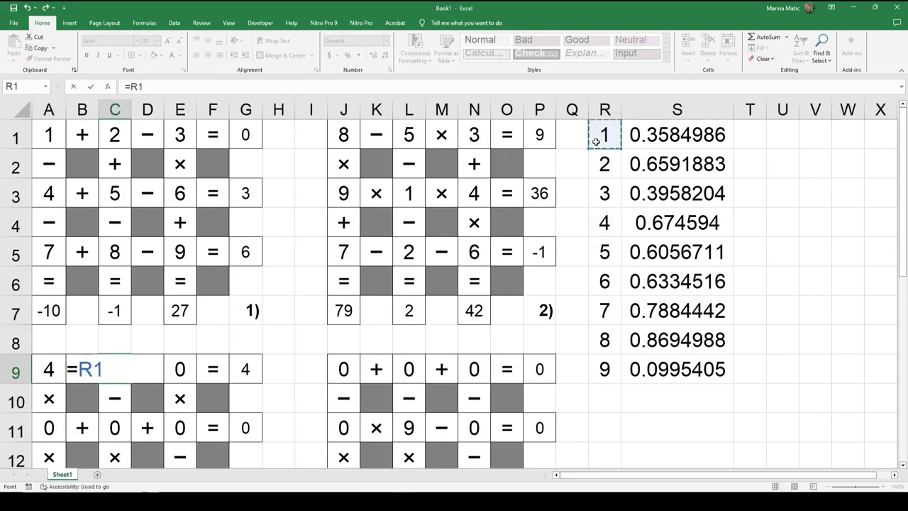
pyautogui.press('Return')
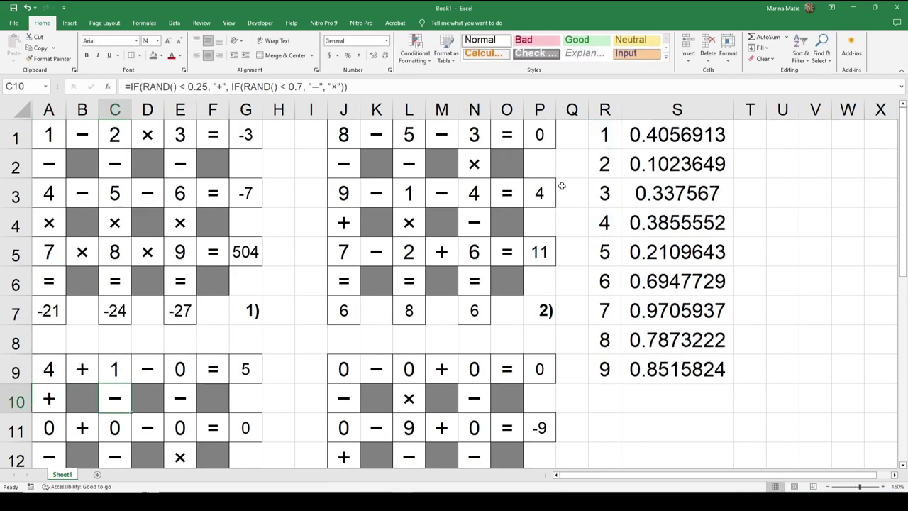
# Link E9 to the shuffled value in R6 and A11 to R2
pyautogui.click(180, 368)
pyautogui.write('=')
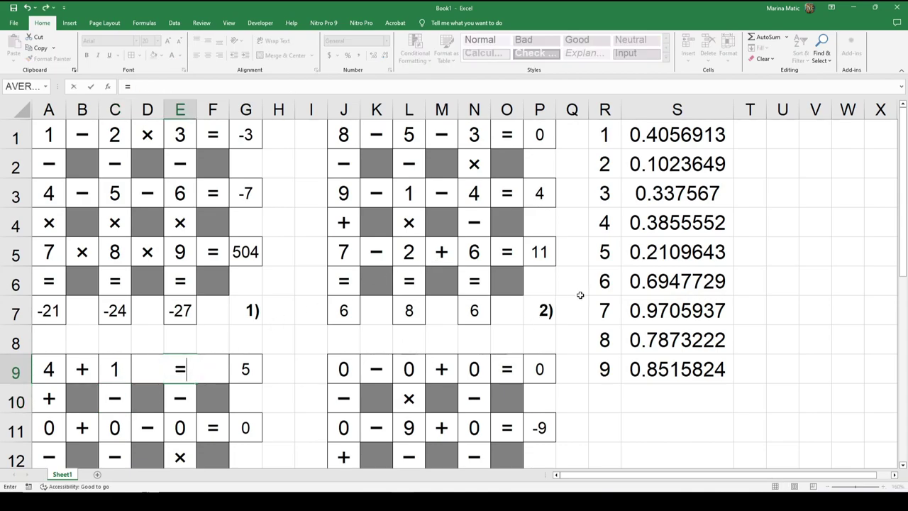
pyautogui.click(604, 257)
pyautogui.click(603, 282)
pyautogui.press('Return')
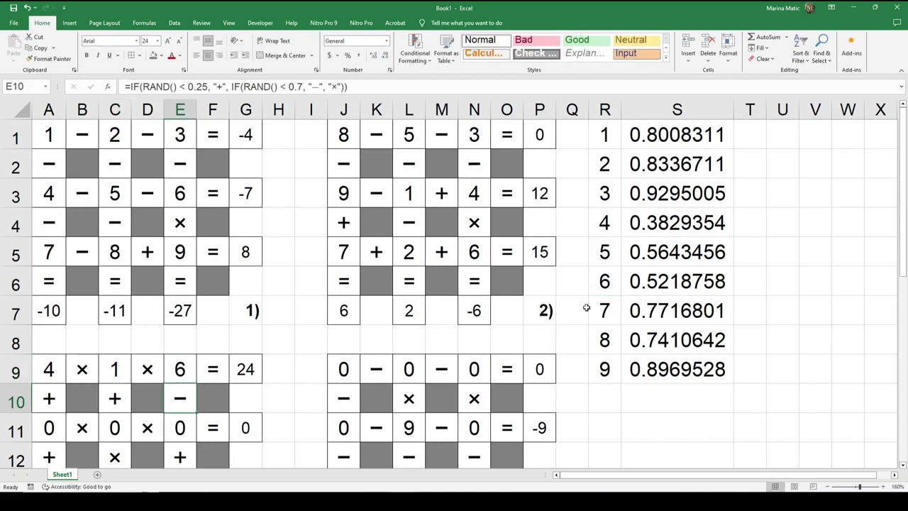
pyautogui.click(48, 426)
pyautogui.write('=')
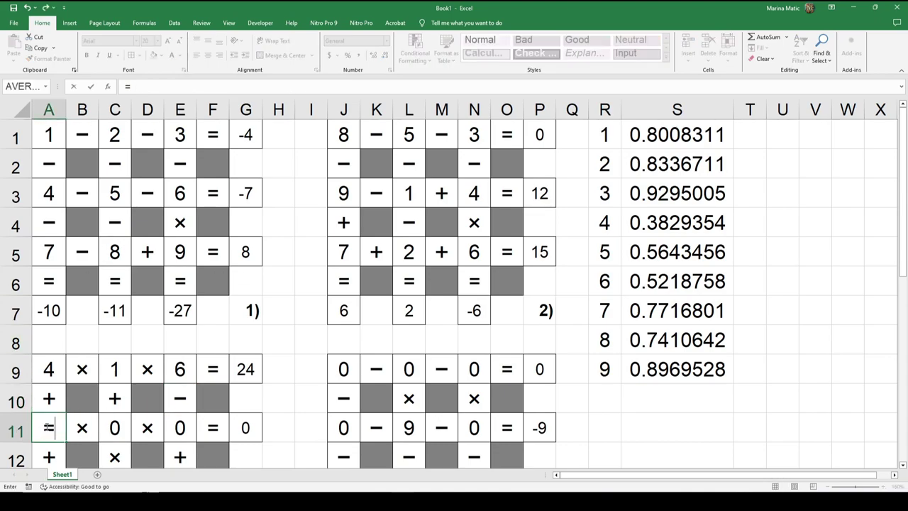
pyautogui.click(603, 164)
pyautogui.press('Return')
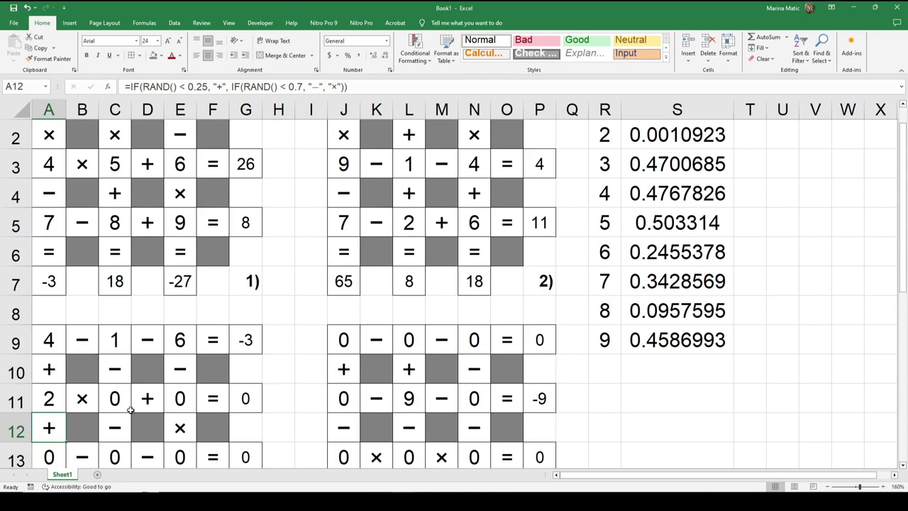
# Replace old references so C11 links to R9, E11 to R5 and A13 to R7
pyautogui.click(128, 405)
pyautogui.doubleClick(128, 404)
pyautogui.press('BackSpace')
pyautogui.press('BackSpace')
pyautogui.press('BackSpace')
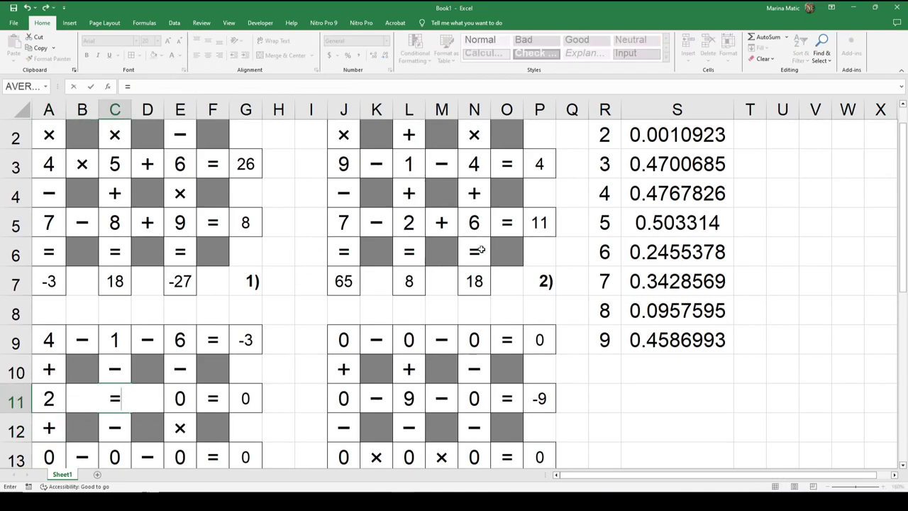
pyautogui.click(605, 342)
pyautogui.press('Return')
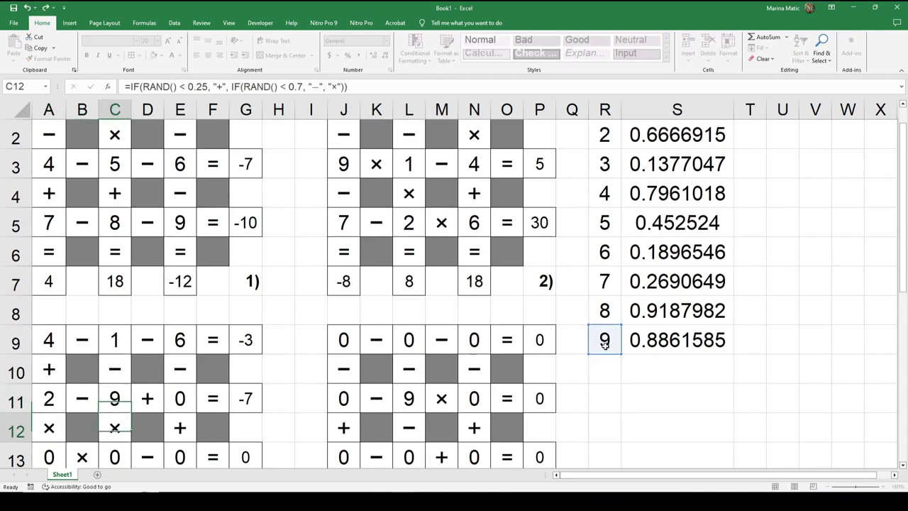
pyautogui.click(180, 396)
pyautogui.doubleClick(180, 396)
pyautogui.press('BackSpace')
pyautogui.press('BackSpace')
pyautogui.press('BackSpace')
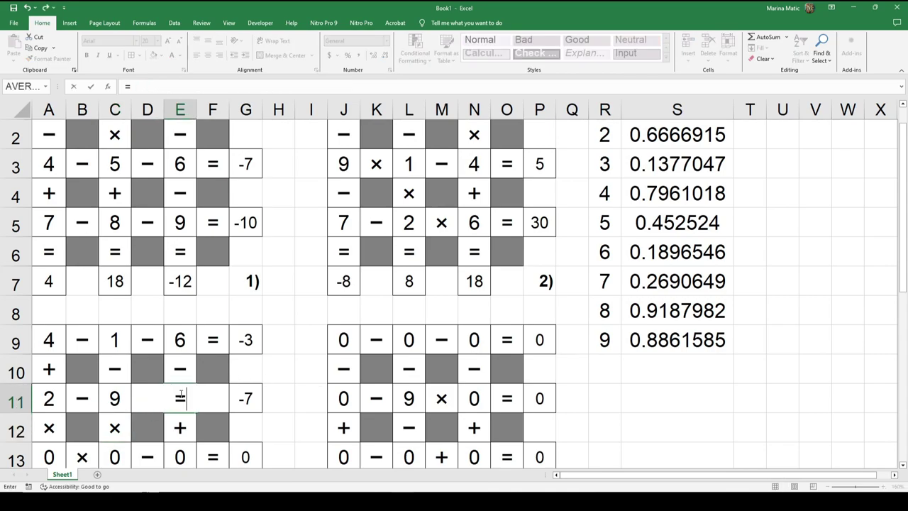
pyautogui.click(617, 223)
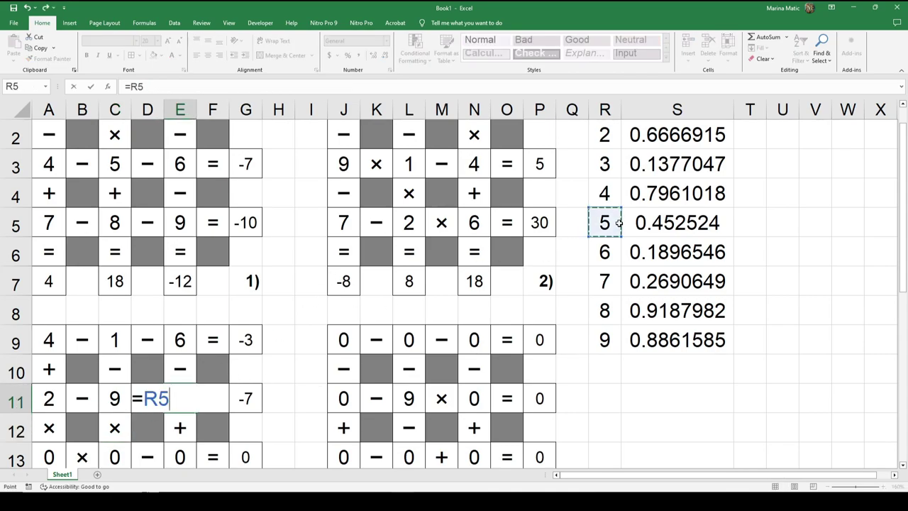
pyautogui.press('Return')
pyautogui.click(48, 454)
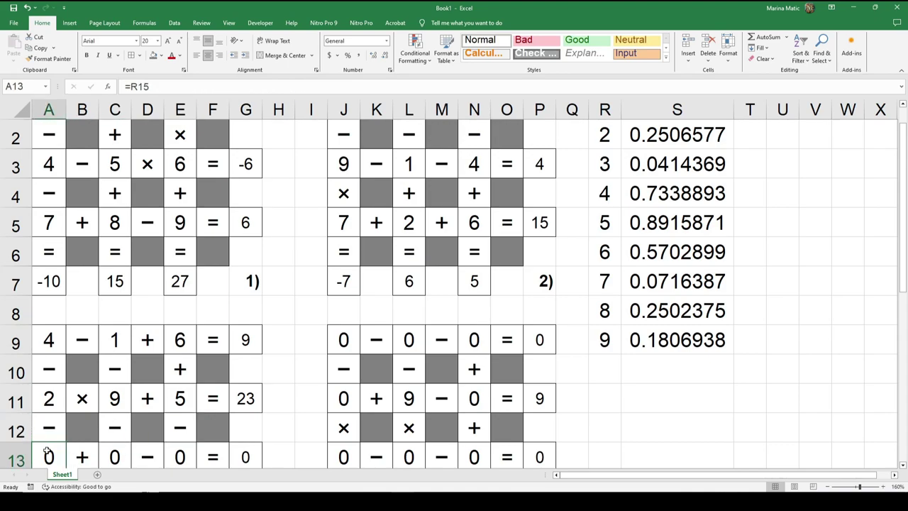
pyautogui.doubleClick(48, 454)
pyautogui.press('BackSpace')
pyautogui.press('BackSpace')
pyautogui.press('BackSpace')
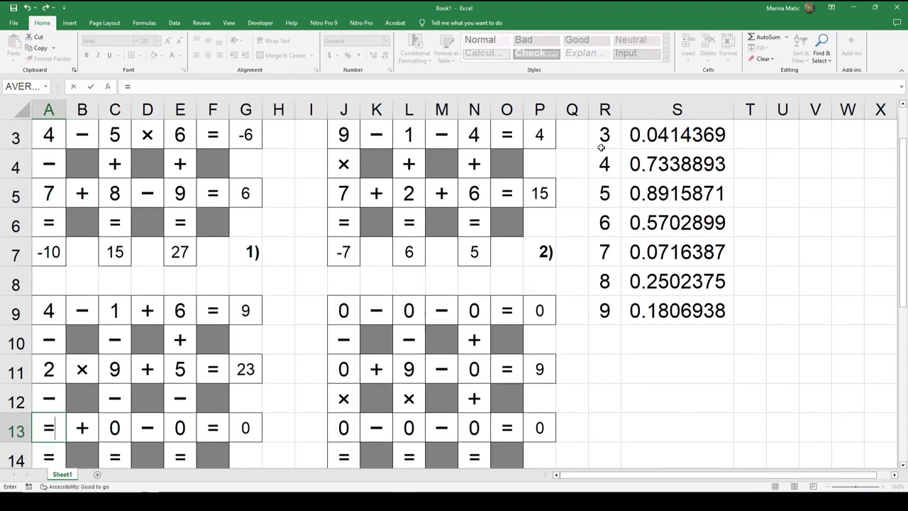
pyautogui.click(604, 249)
pyautogui.press('Return')
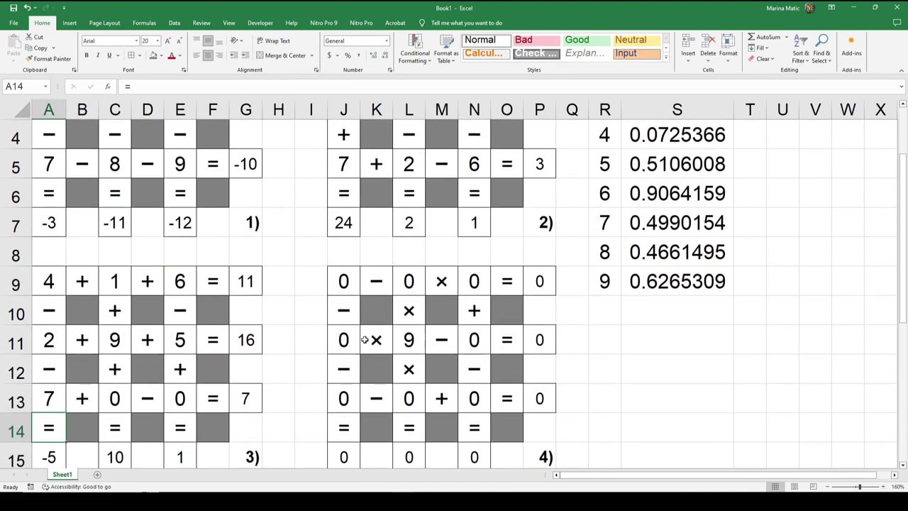
# Re-point C13 from R18 to R3 and link E13 to R8
pyautogui.click(122, 390)
pyautogui.doubleClick(122, 390)
pyautogui.press('BackSpace')
pyautogui.press('BackSpace')
pyautogui.press('BackSpace')
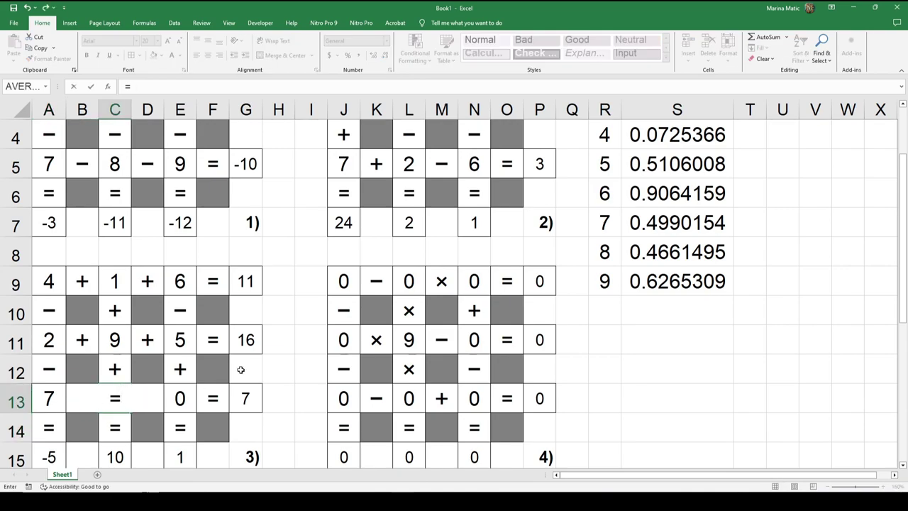
pyautogui.scroll(1, 547, 227)
pyautogui.click(598, 198)
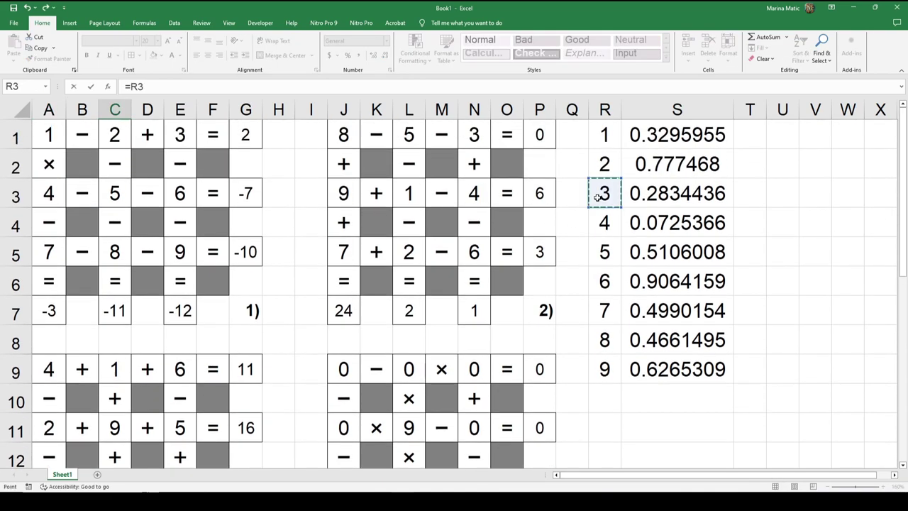
pyautogui.press('Return')
pyautogui.click(180, 403)
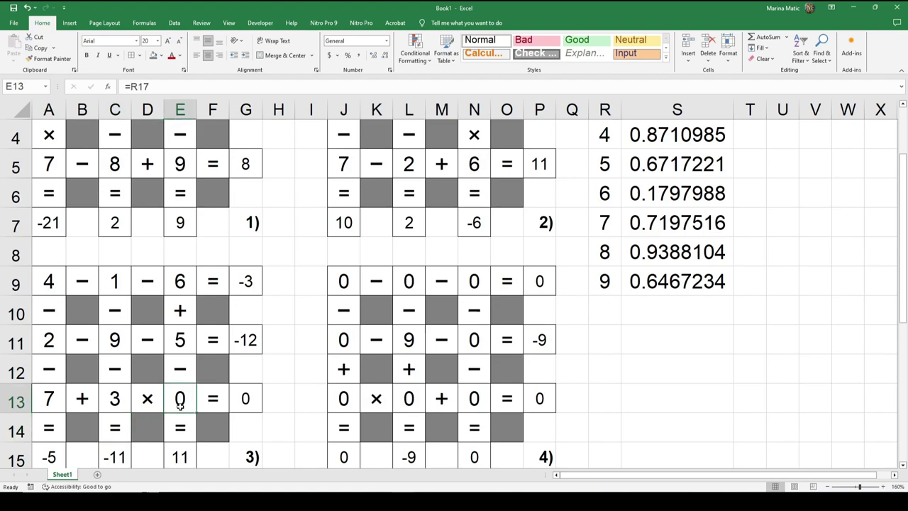
pyautogui.write('=')
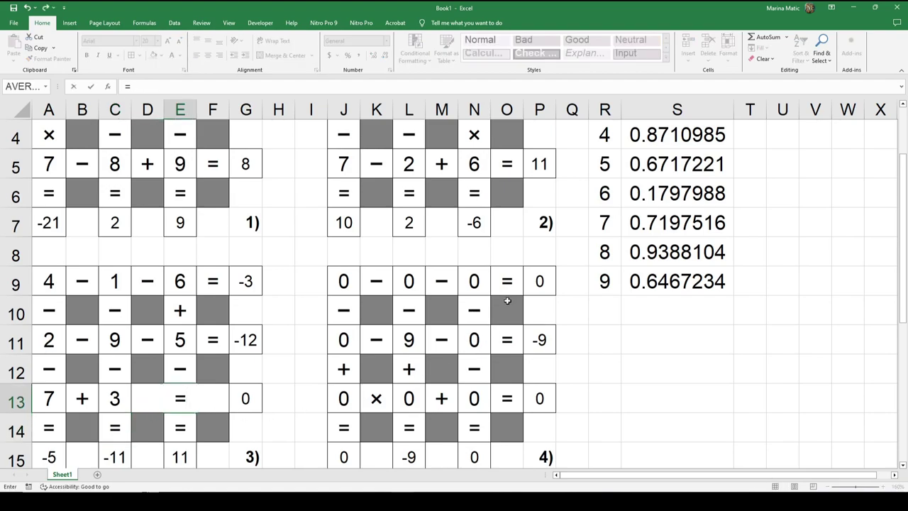
pyautogui.click(597, 254)
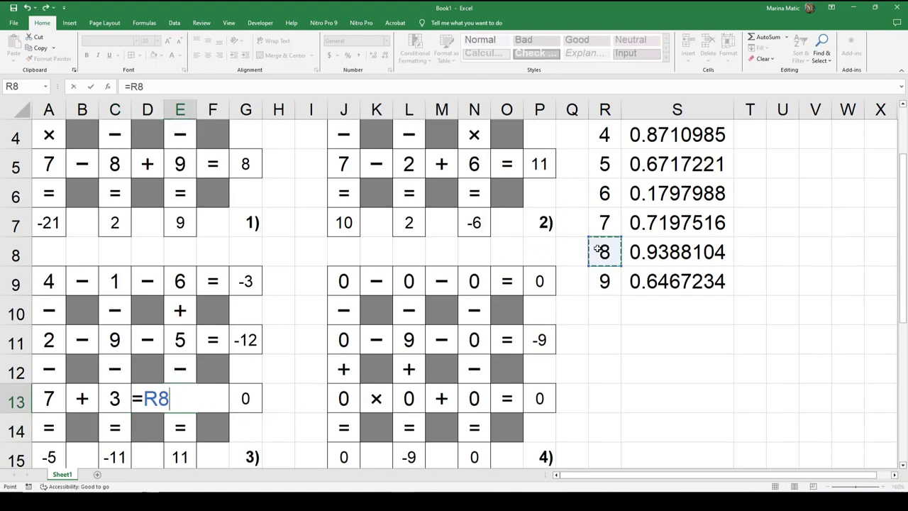
pyautogui.press('Return')
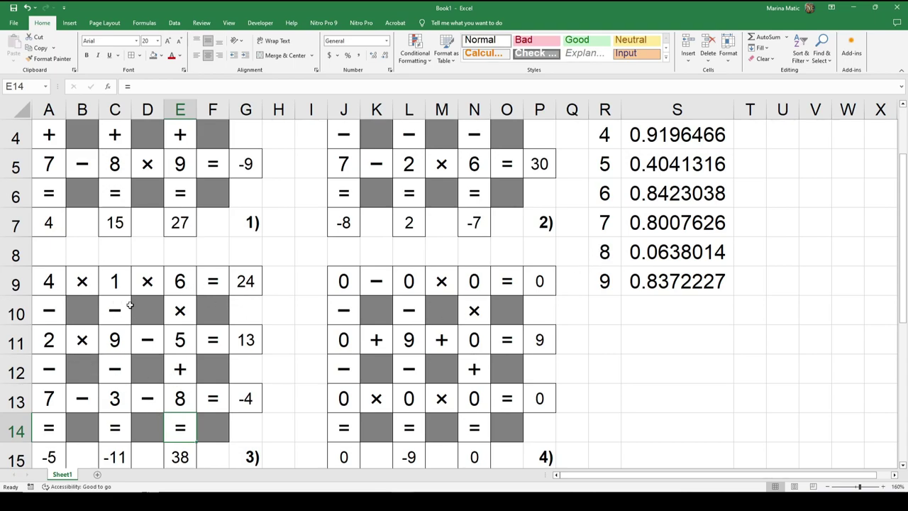
pyautogui.click(344, 281)
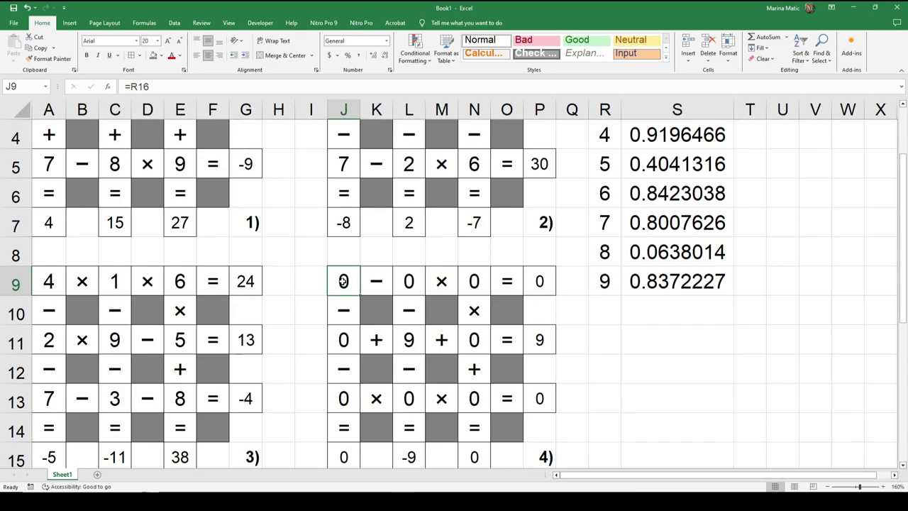
# Link puzzle 4's row 9 digits: J9 to R5, L9 to R6, N9 to R2
pyautogui.write('=')
pyautogui.scroll(2, 591, 171)
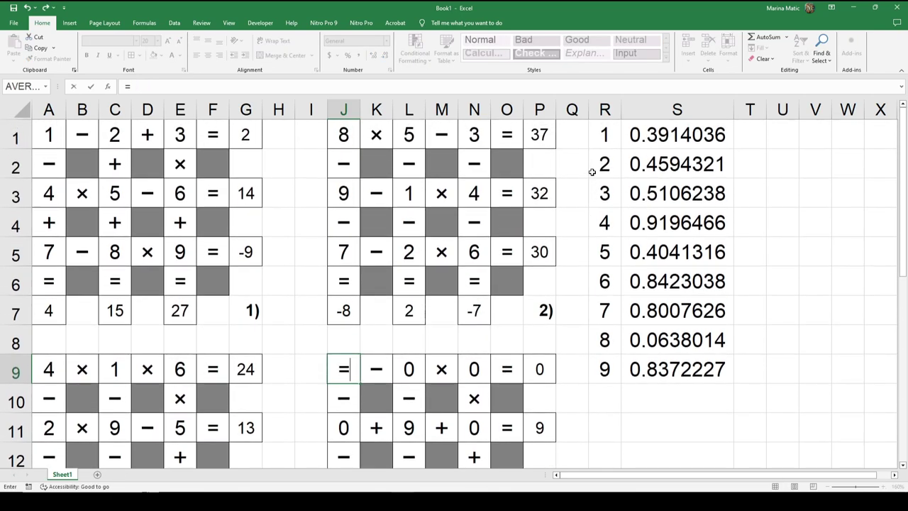
pyautogui.click(607, 146)
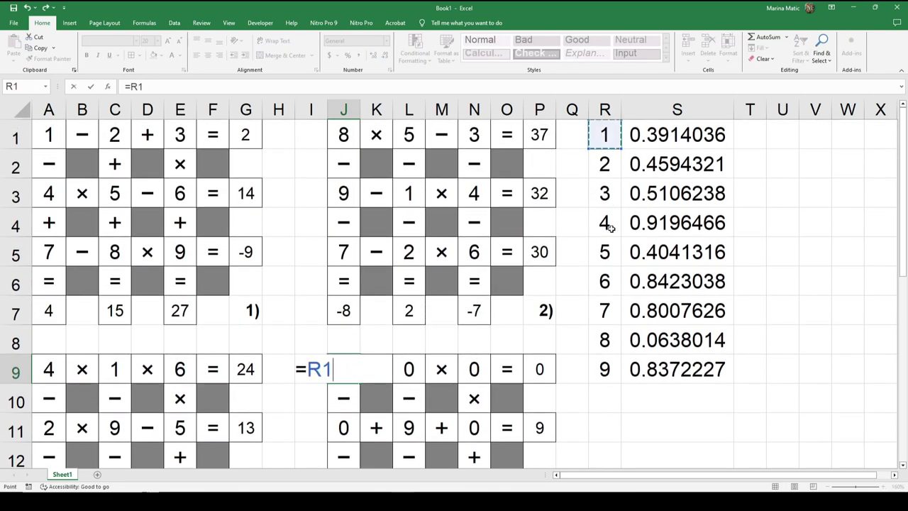
pyautogui.click(609, 264)
pyautogui.press('Return')
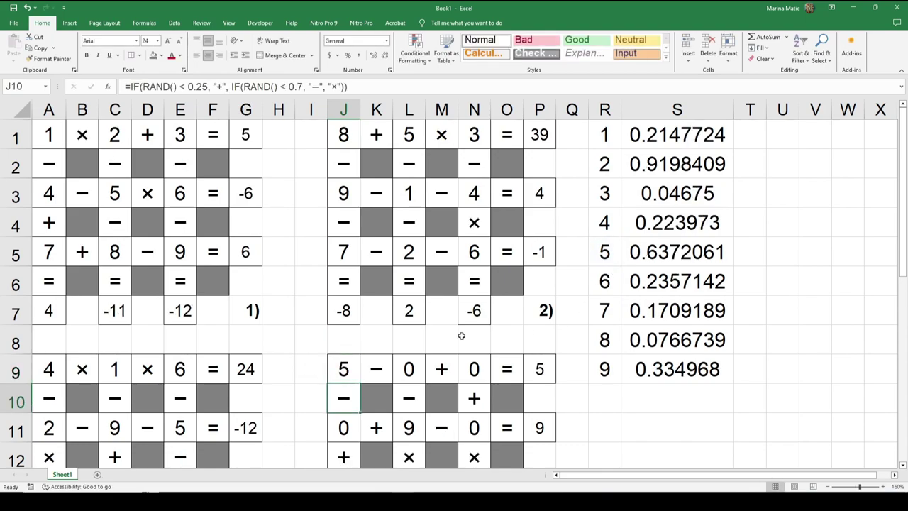
pyautogui.click(417, 367)
pyautogui.write('=')
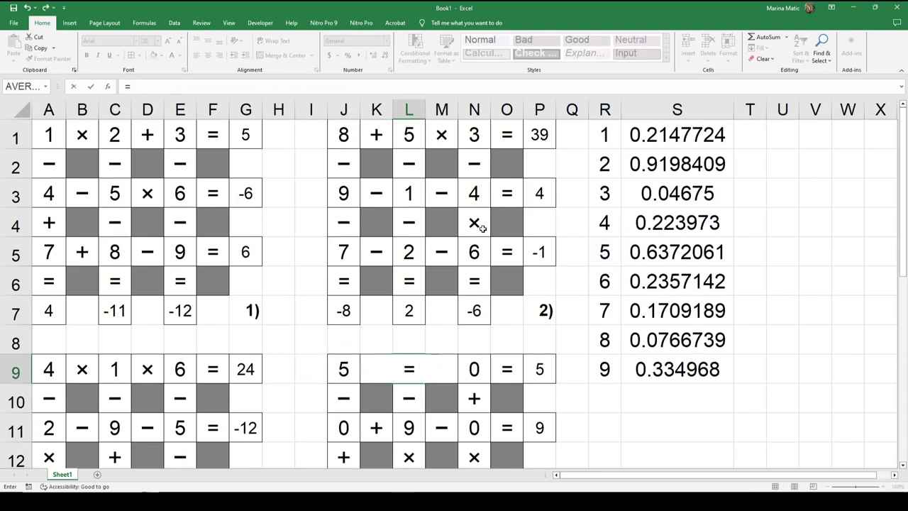
pyautogui.click(602, 278)
pyautogui.press('Return')
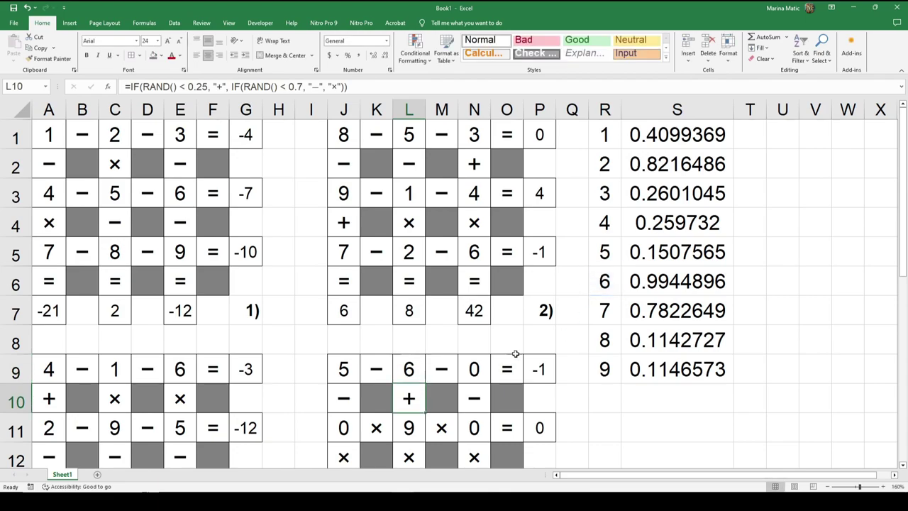
pyautogui.click(471, 367)
pyautogui.write('=')
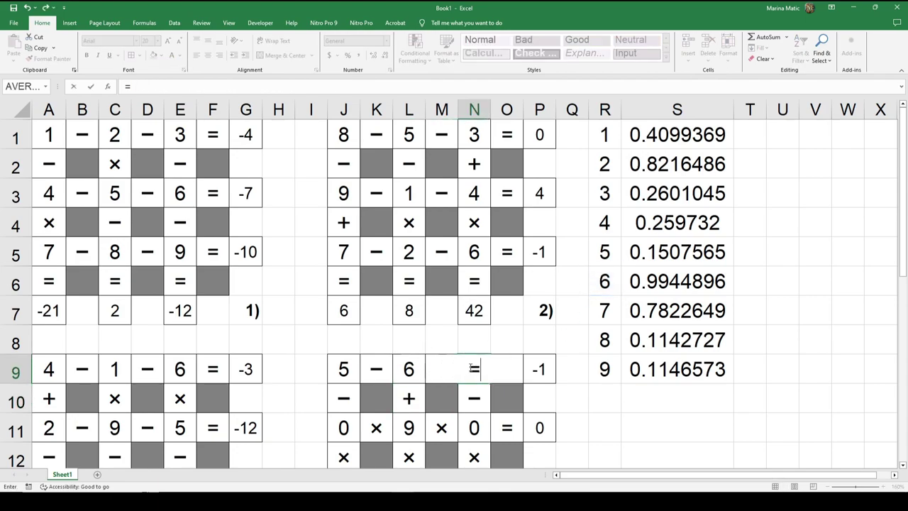
pyautogui.click(604, 164)
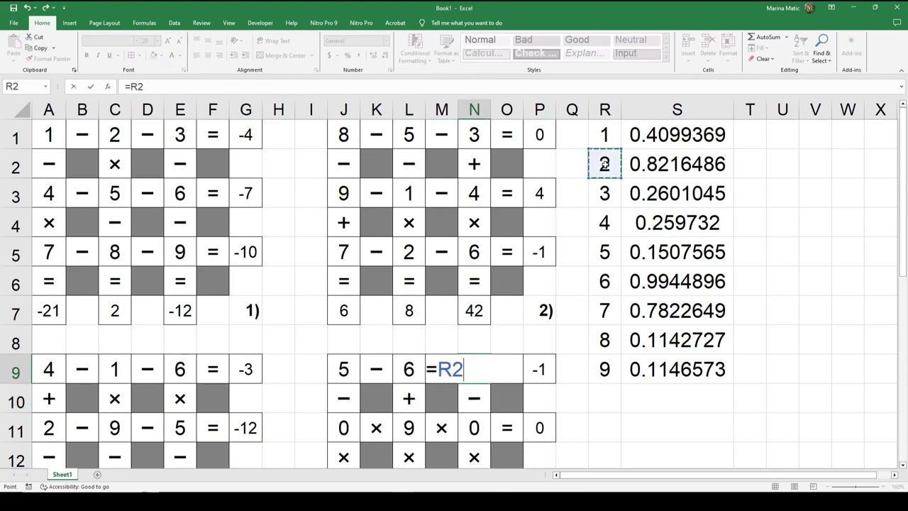
pyautogui.press('Return')
# Link puzzle 4's row 11 digits: J11 to R9, L11 to R3, N11 to R7
pyautogui.click(352, 420)
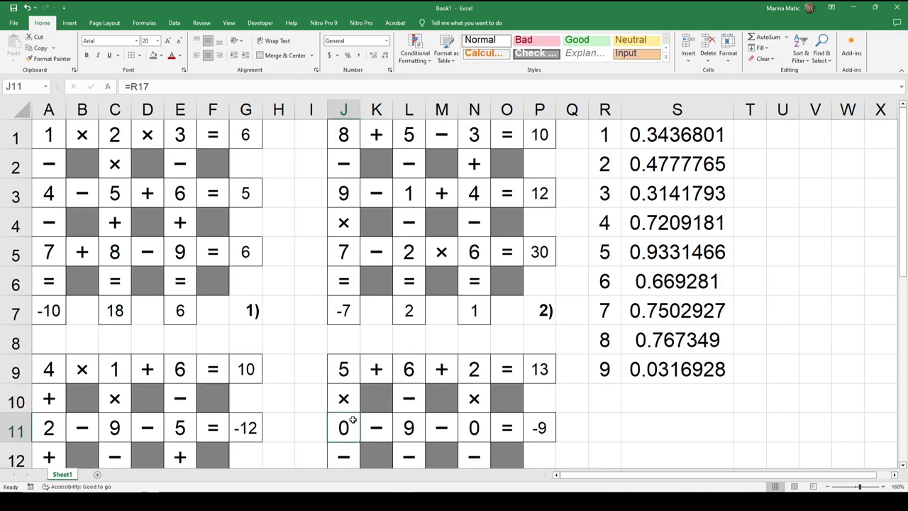
pyautogui.write('=')
pyautogui.click(603, 371)
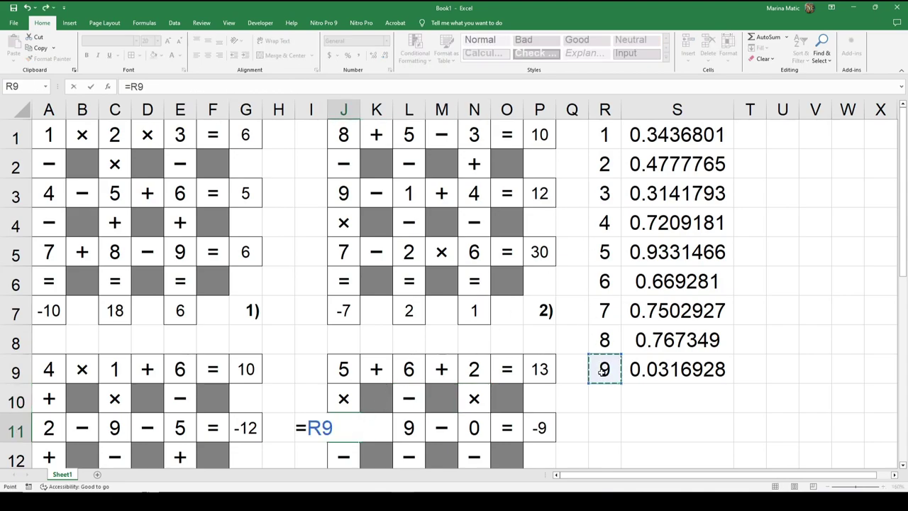
pyautogui.press('Return')
pyautogui.click(409, 399)
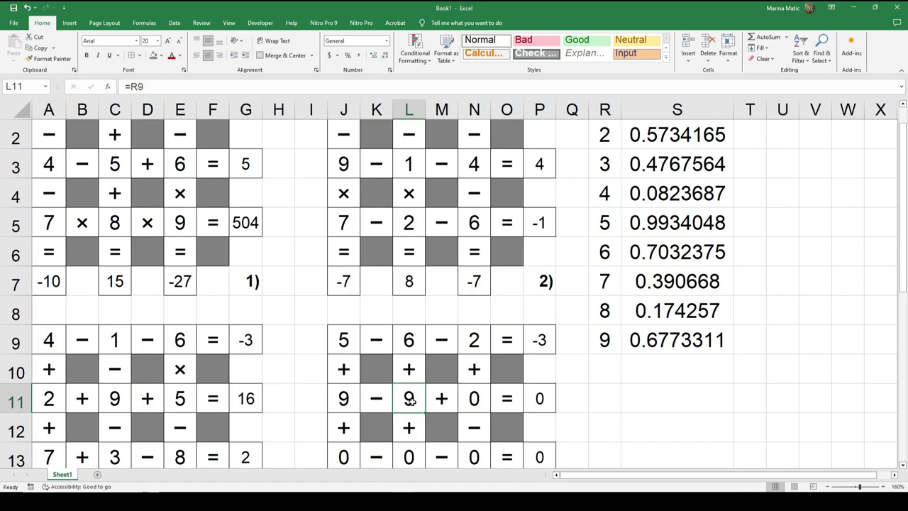
pyautogui.write('=')
pyautogui.click(603, 164)
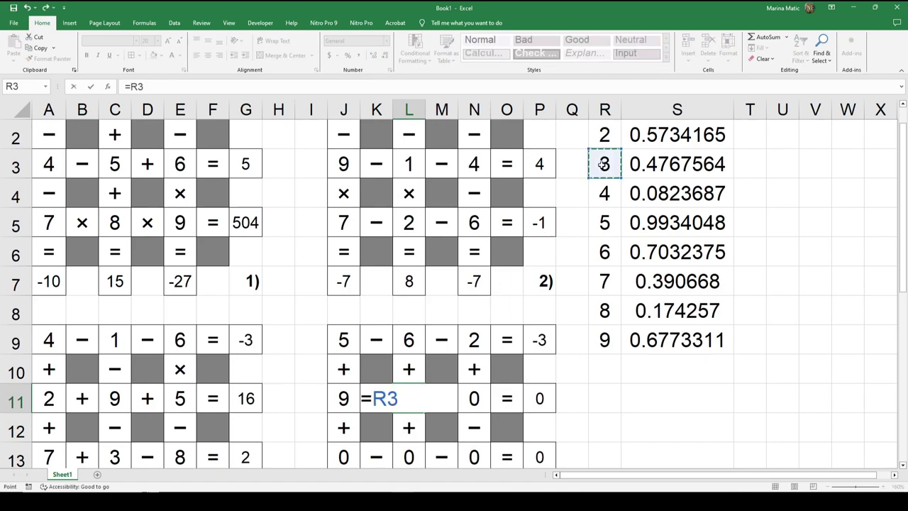
pyautogui.press('Return')
pyautogui.click(475, 398)
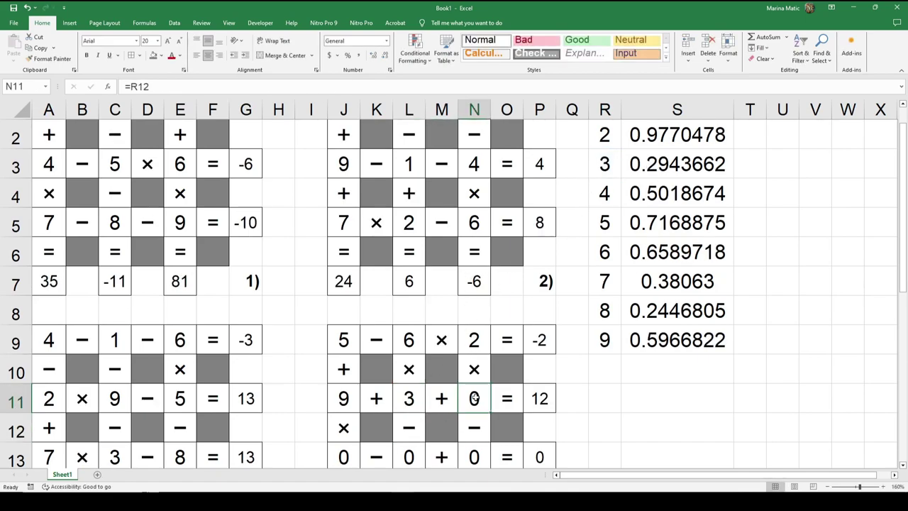
pyautogui.write('=')
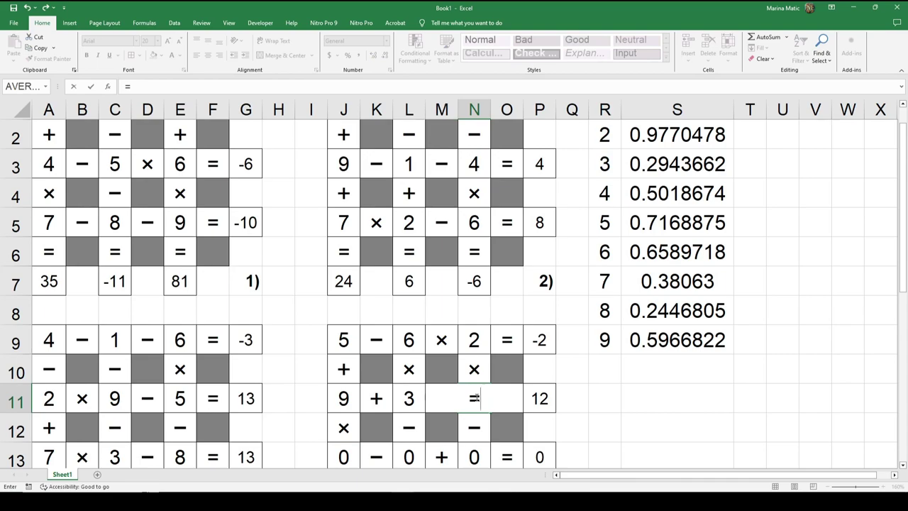
pyautogui.click(614, 282)
pyautogui.press('Return')
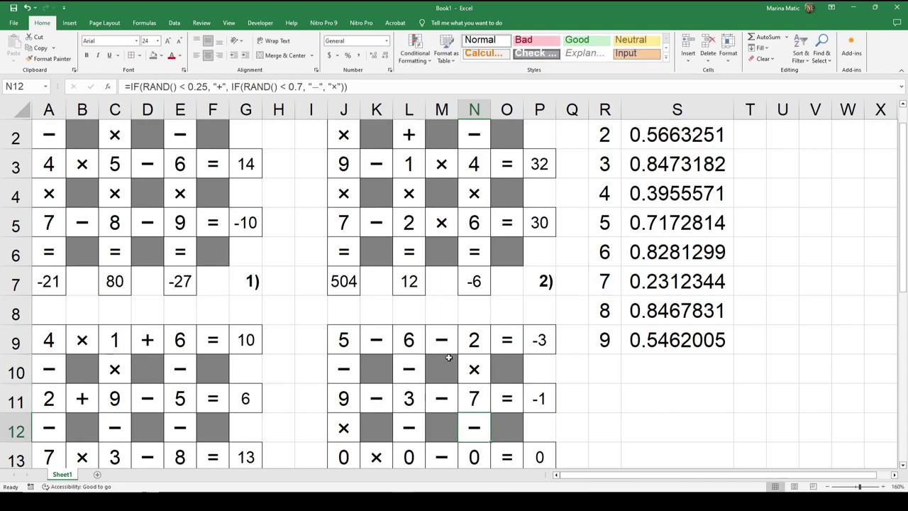
# Link J13 to R1 and begin a link formula in L13
pyautogui.click(345, 451)
pyautogui.write('=')
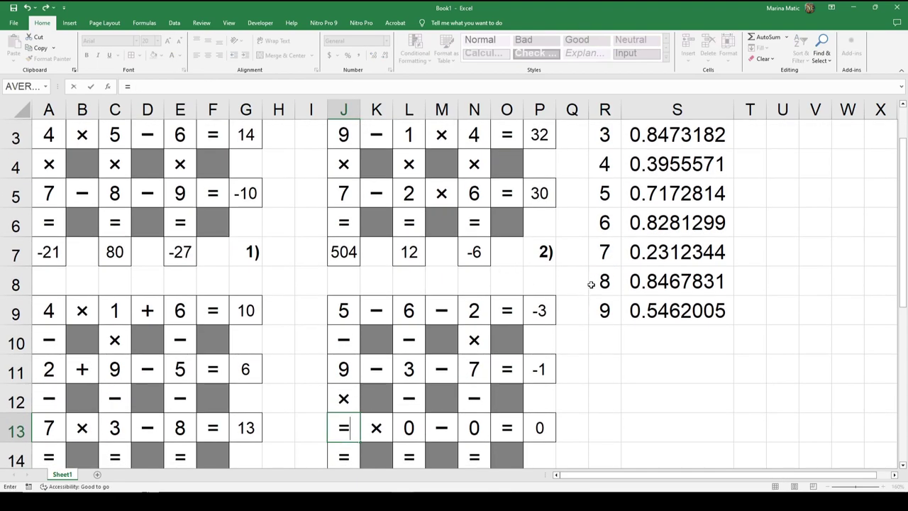
pyautogui.scroll(1, 591, 284)
pyautogui.click(605, 135)
pyautogui.press('Return')
pyautogui.scroll(-1, 584, 168)
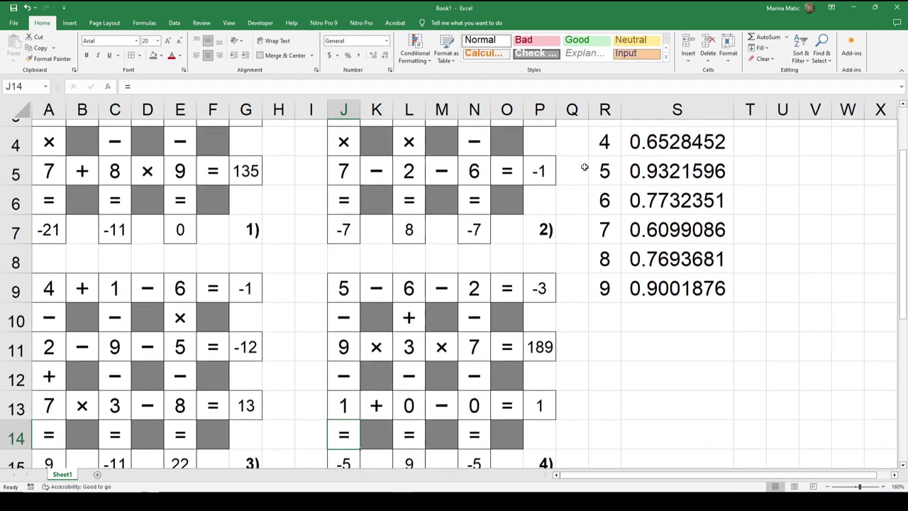
pyautogui.click(409, 399)
pyautogui.write('=')
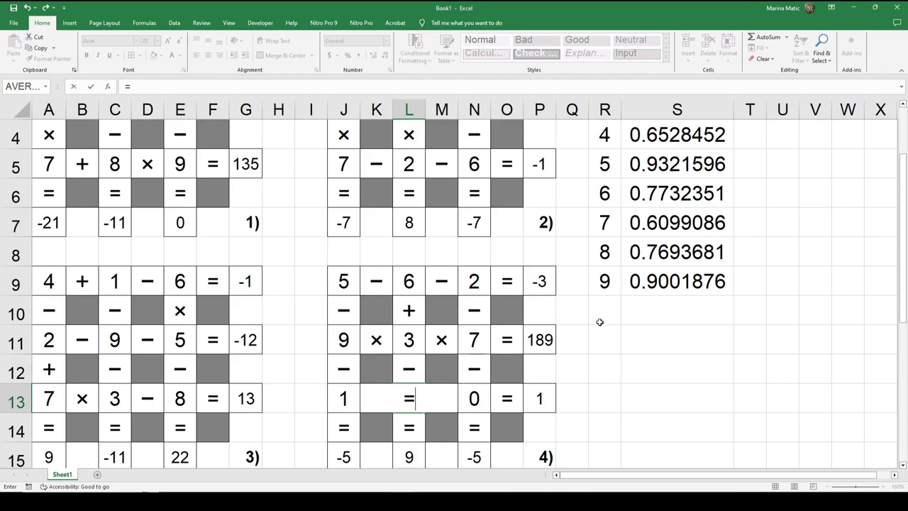
# Link L13 to R4 and N13 to R8 so puzzle 4's bottom equation reads 1 × 4 + 8
pyautogui.scroll(1, 601, 231)
pyautogui.click(601, 210)
pyautogui.press('Return')
pyautogui.scroll(-1, 602, 211)
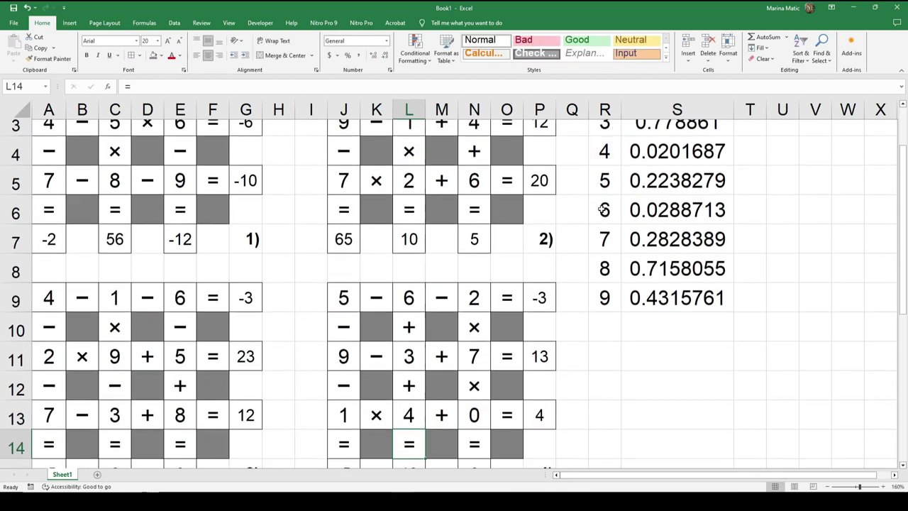
pyautogui.click(473, 398)
pyautogui.write('=')
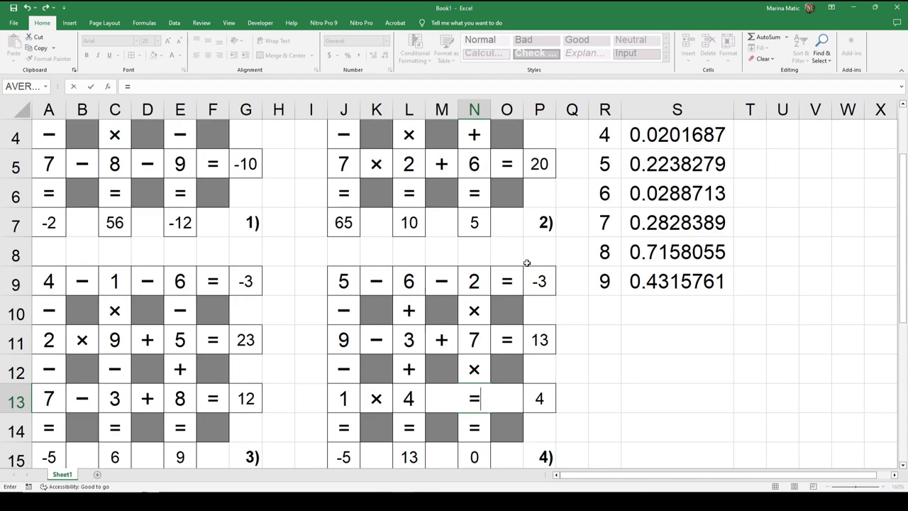
pyautogui.click(597, 254)
pyautogui.press('Return')
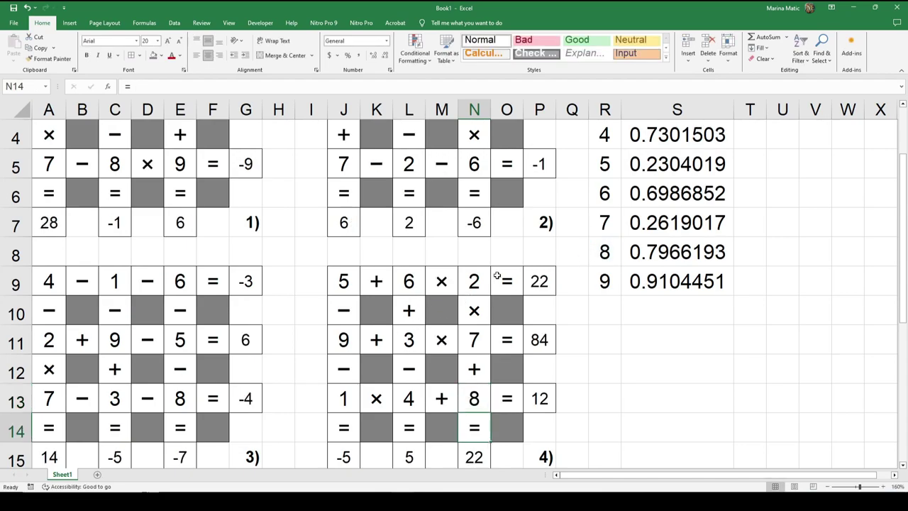
pyautogui.scroll(-2, 497, 275)
# Link puzzle 5's first two top numbers: A17 to R2 and C17 to R7
pyautogui.click(57, 340)
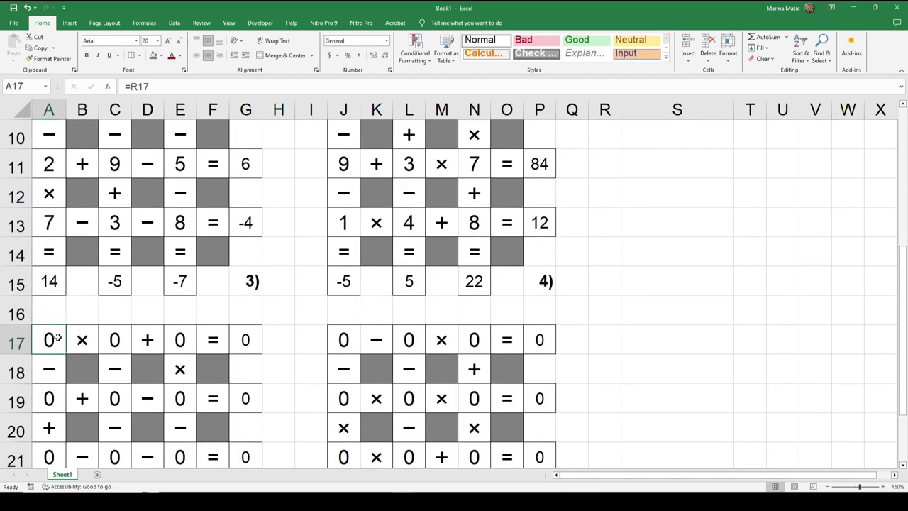
pyautogui.write('=')
pyautogui.scroll(3, 469, 245)
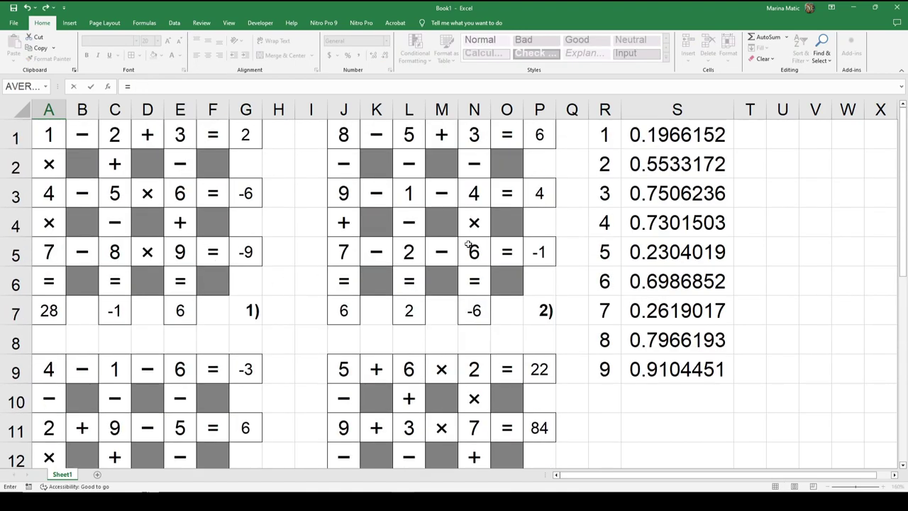
pyautogui.click(591, 177)
pyautogui.press('Return')
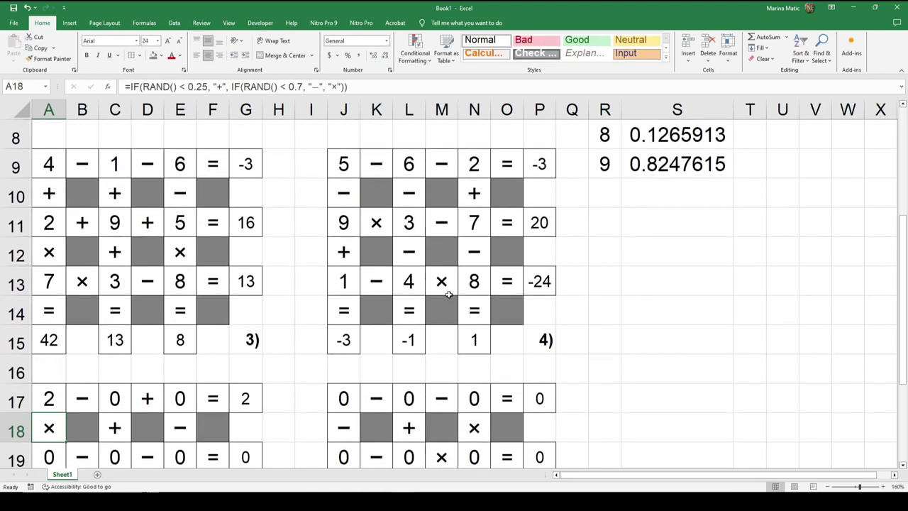
pyautogui.click(122, 399)
pyautogui.write('=')
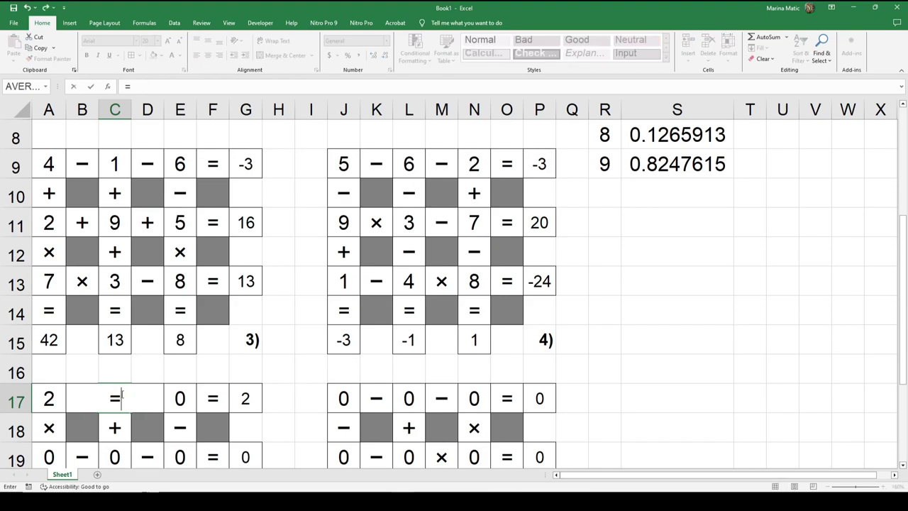
pyautogui.scroll(2, 366, 301)
pyautogui.click(604, 282)
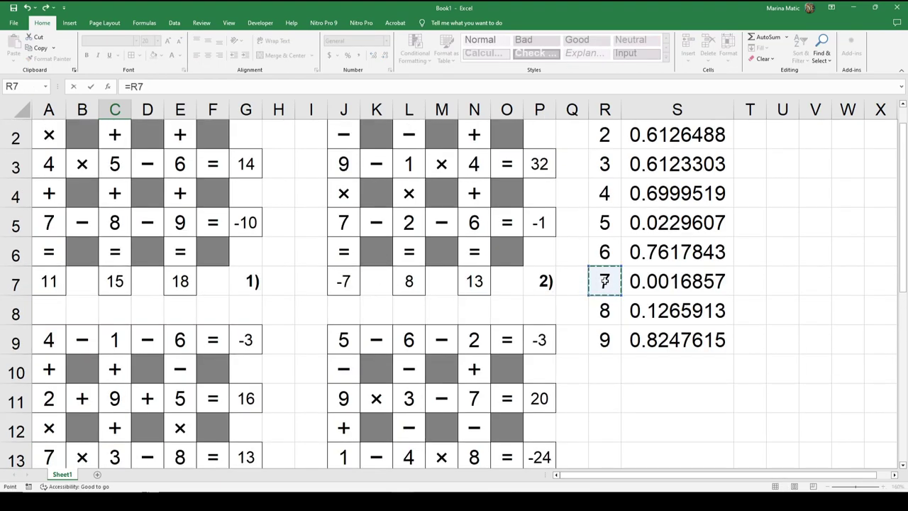
pyautogui.press('Return')
# Link E17 to R3 so the top equation reads 2 − 7 − 3 = -8
pyautogui.click(178, 390)
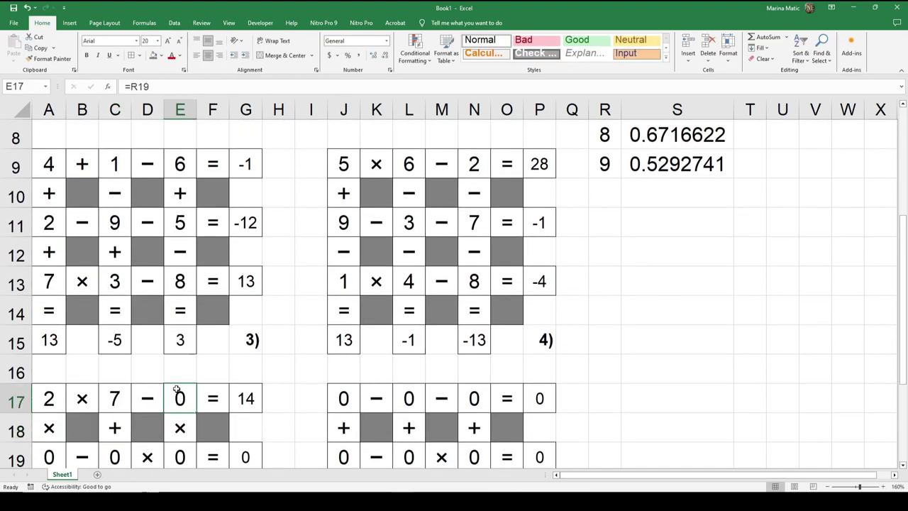
pyautogui.doubleClick(178, 390)
pyautogui.press('BackSpace')
pyautogui.press('BackSpace')
pyautogui.press('BackSpace')
pyautogui.scroll(2, 389, 346)
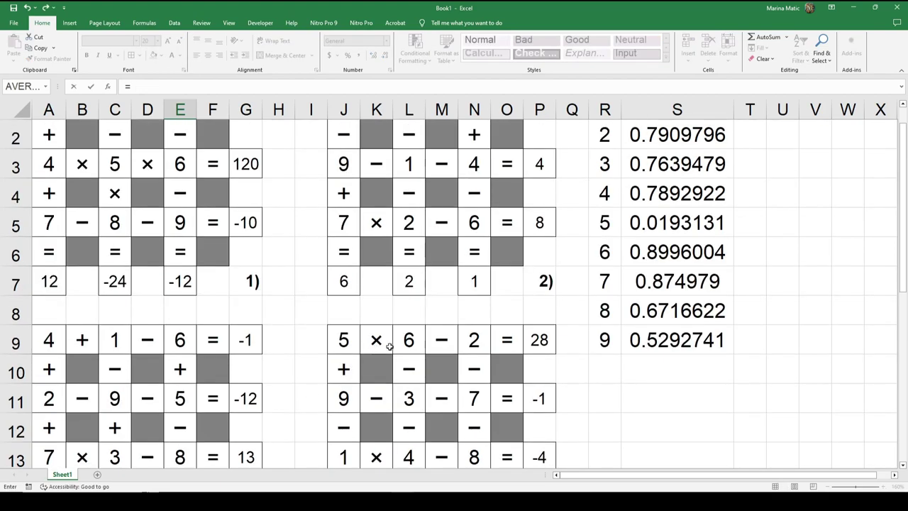
pyautogui.click(600, 141)
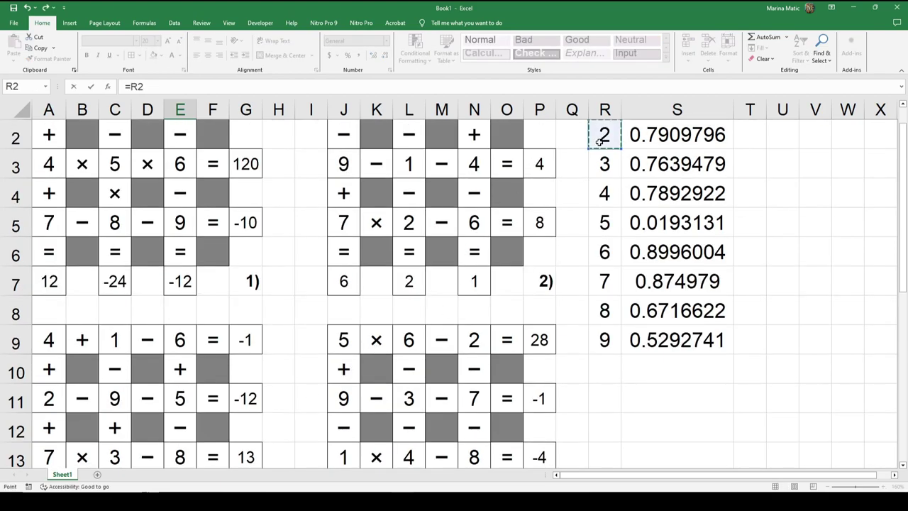
pyautogui.click(613, 281)
pyautogui.press('Return')
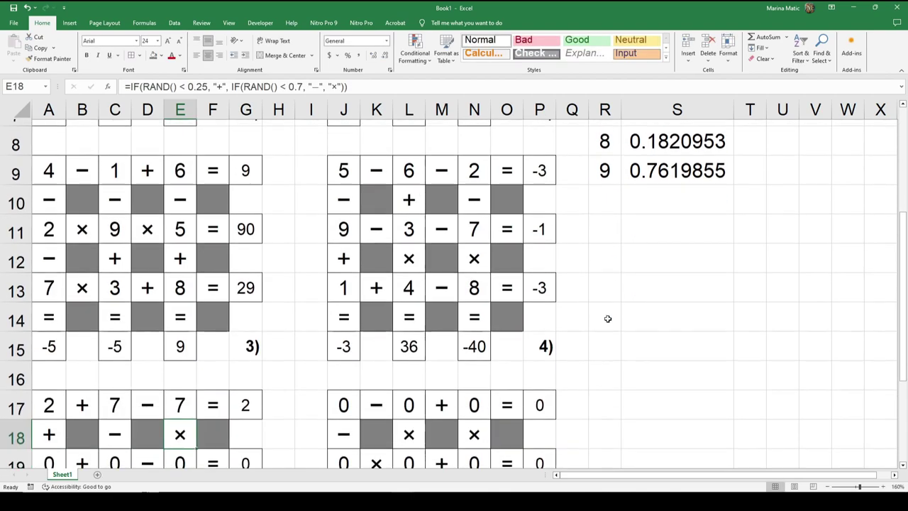
pyautogui.click(181, 394)
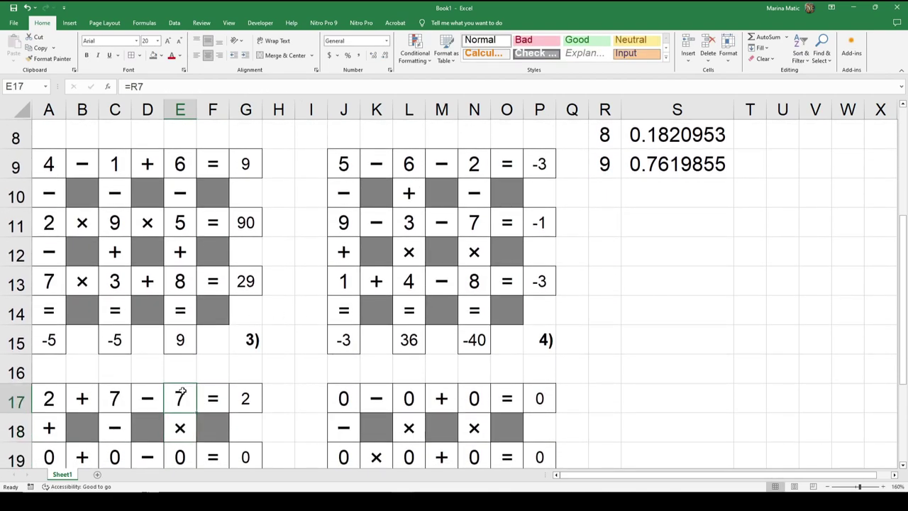
pyautogui.write('=')
pyautogui.scroll(3, 515, 260)
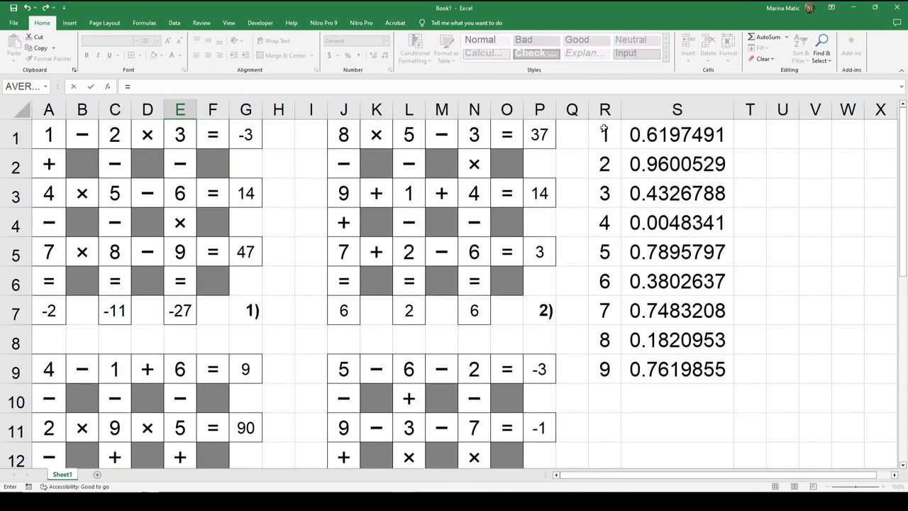
pyautogui.click(603, 194)
pyautogui.press('Return')
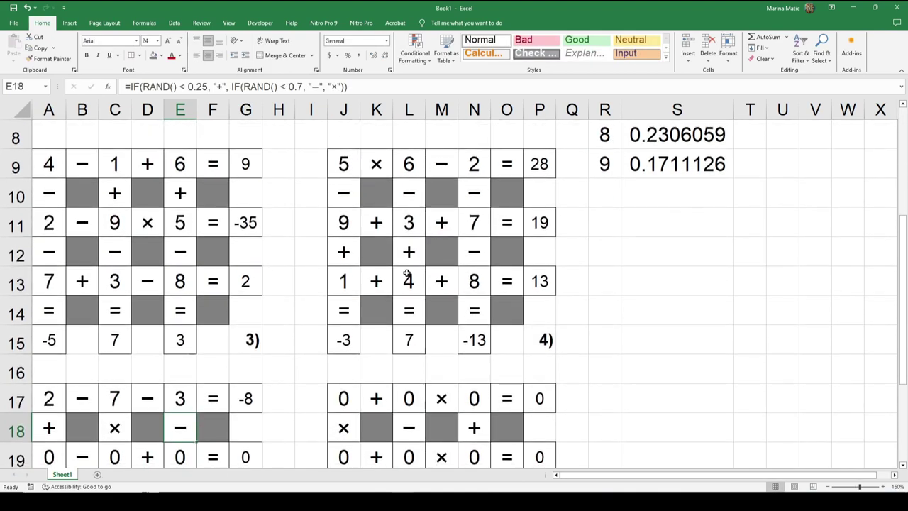
pyautogui.click(40, 458)
# Link puzzle 5's middle row to the digit list: A19 =R6, C19 =R4, E19 =R1 (6, 4, 1)
pyautogui.write('=')
pyautogui.scroll(-1, 210, 434)
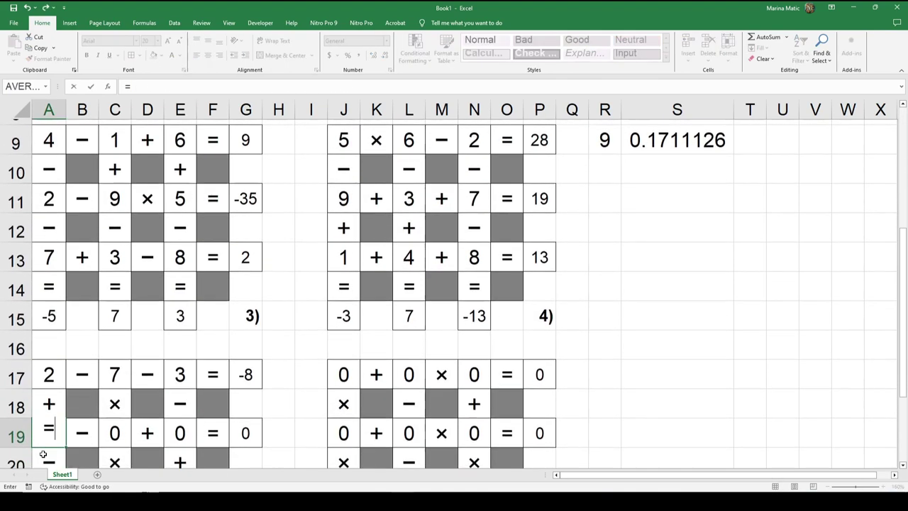
pyautogui.scroll(1, 511, 244)
pyautogui.scroll(2, 511, 244)
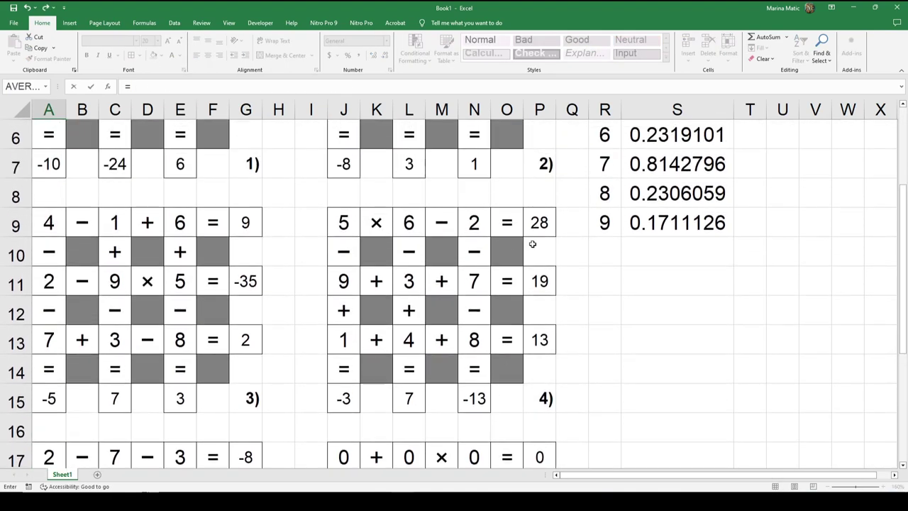
pyautogui.click(606, 221)
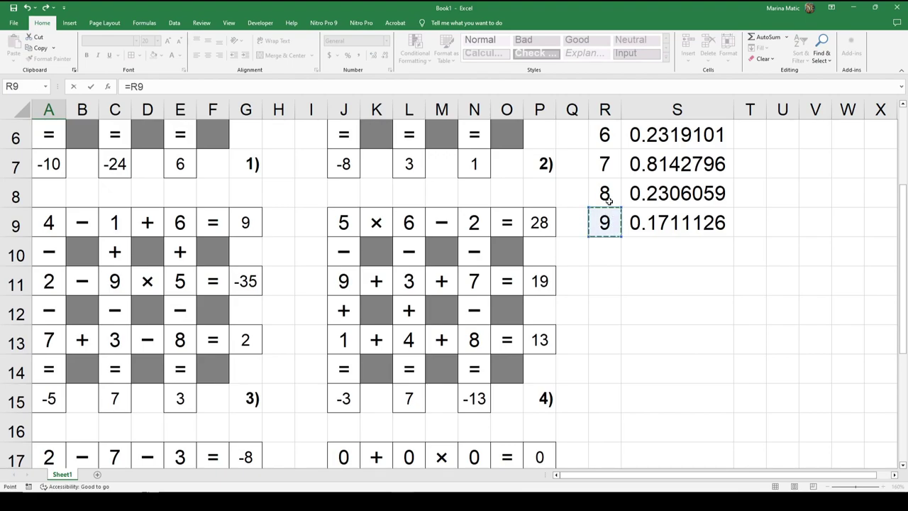
pyautogui.press('Up')
pyautogui.press('Up')
pyautogui.press('Up')
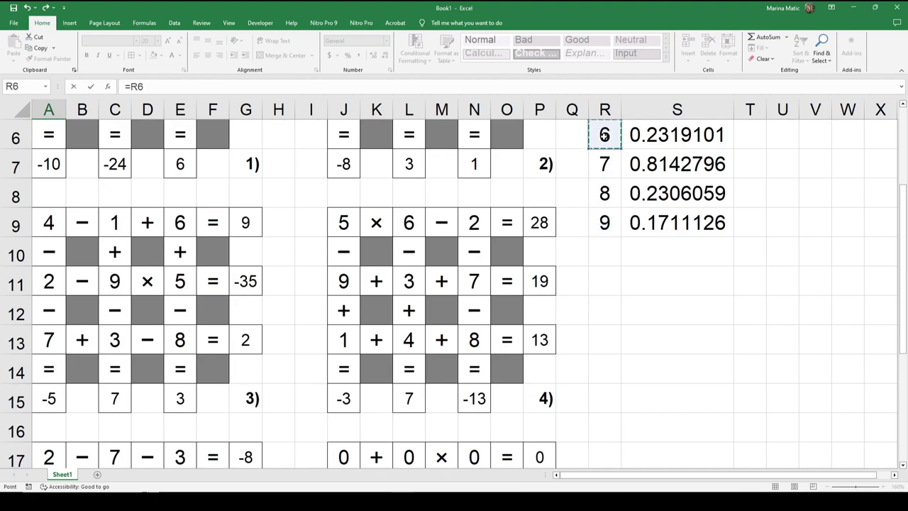
pyautogui.press('Return')
pyautogui.click(107, 406)
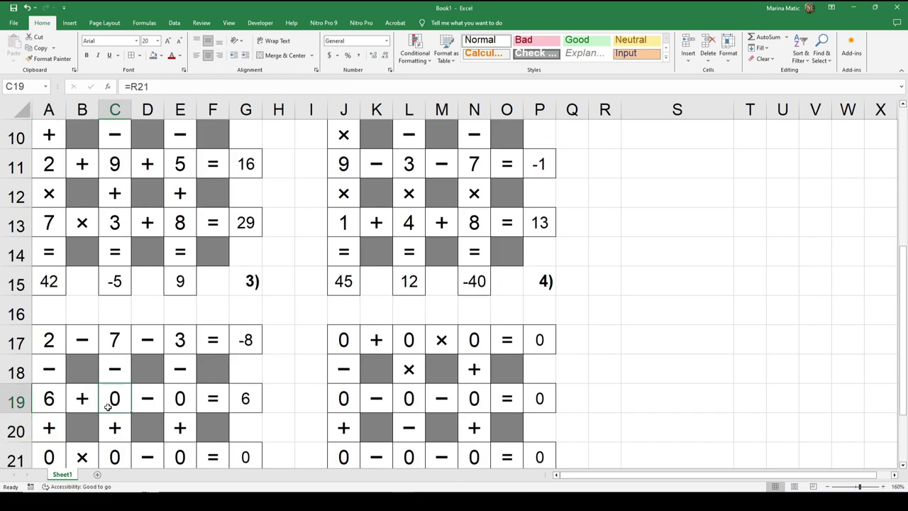
pyautogui.write('=')
pyautogui.scroll(2, 325, 356)
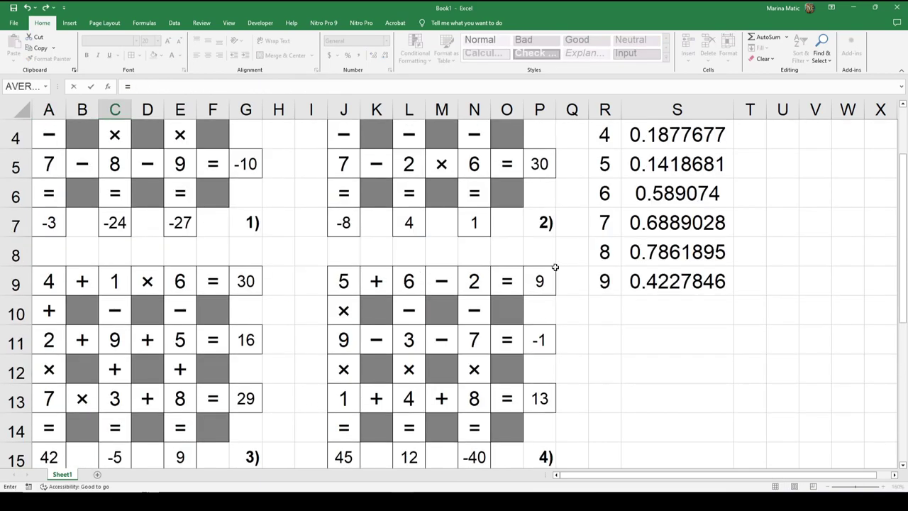
pyautogui.click(605, 136)
pyautogui.press('Return')
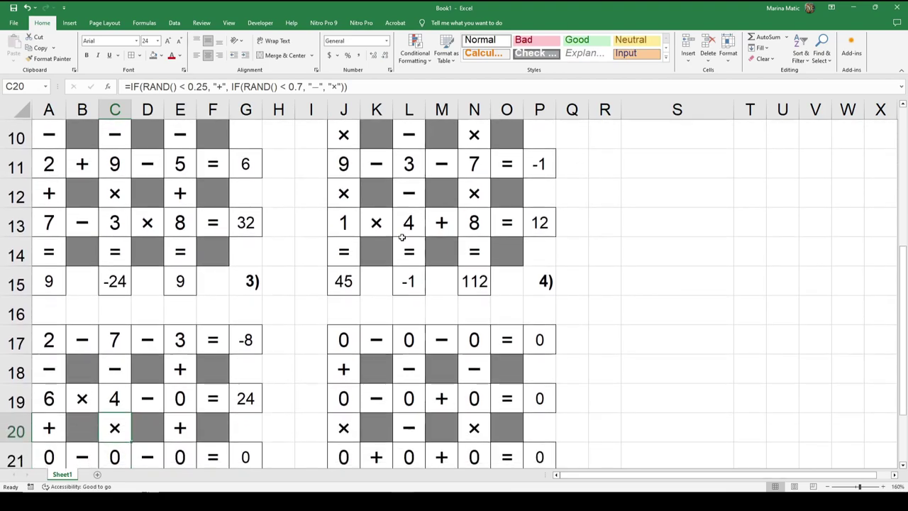
pyautogui.click(180, 398)
pyautogui.write('=')
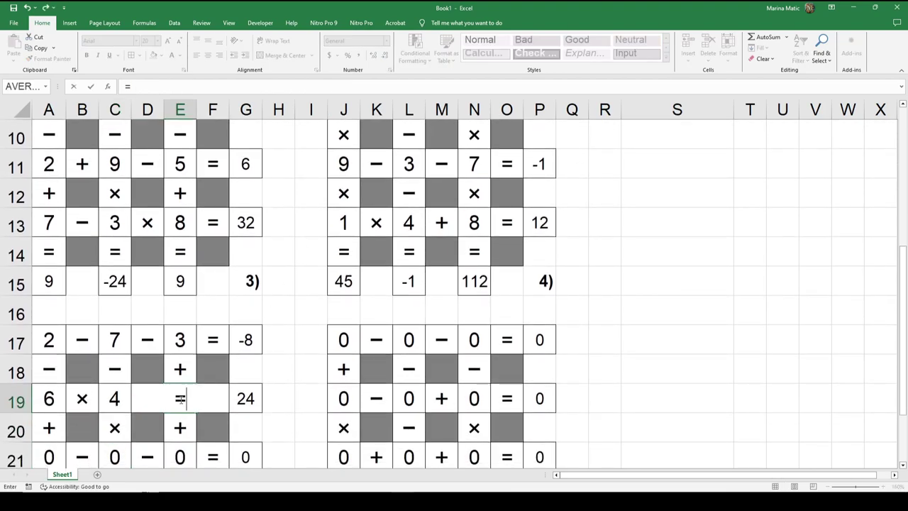
pyautogui.scroll(3, 308, 334)
pyautogui.click(597, 138)
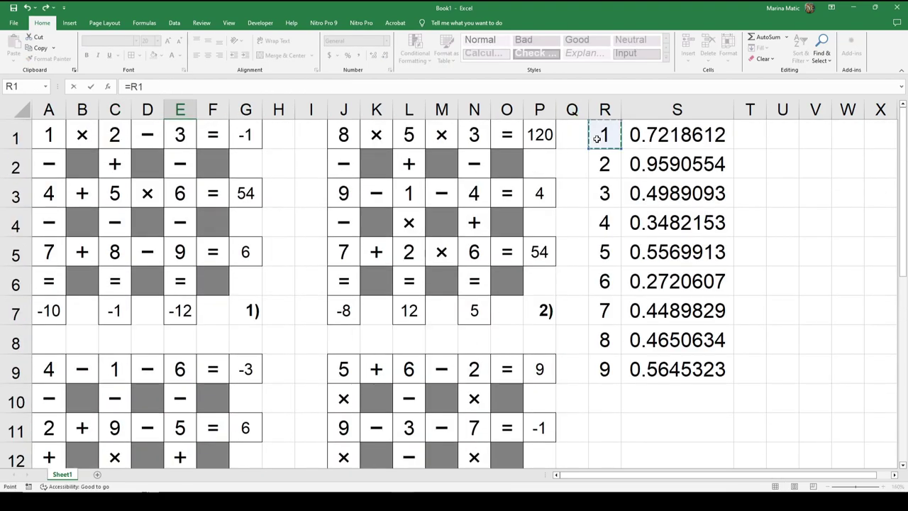
pyautogui.press('Return')
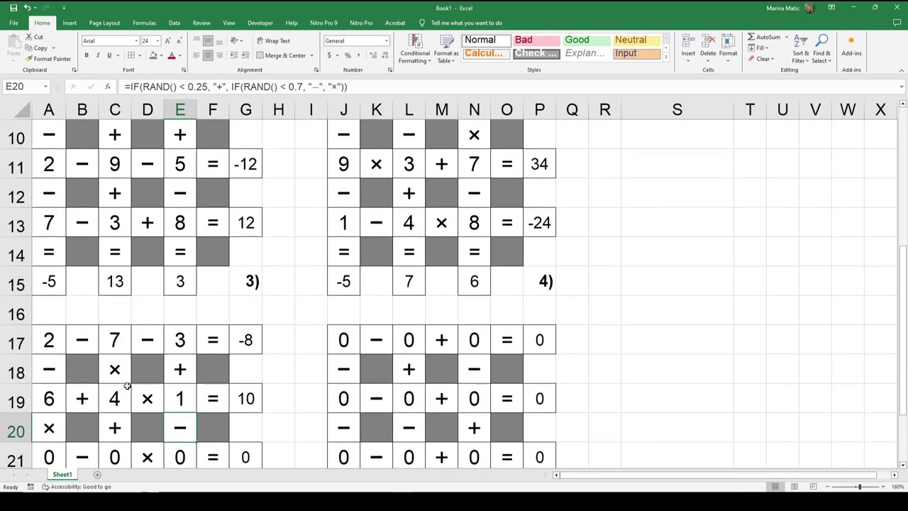
# Link puzzle 5's bottom row: A21 =R8, C21 =R5, E21 =R9 (8, 5, 9)
pyautogui.click(44, 450)
pyautogui.write('=')
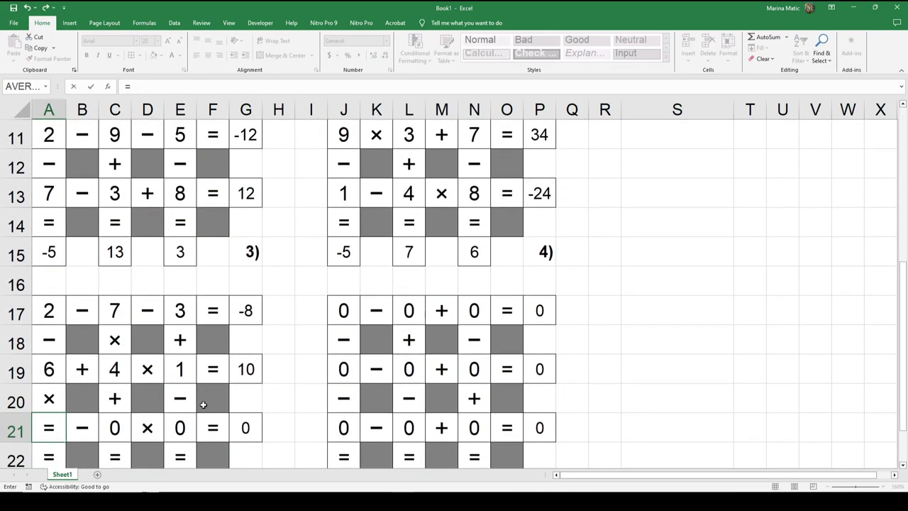
pyautogui.scroll(2, 507, 258)
pyautogui.click(601, 222)
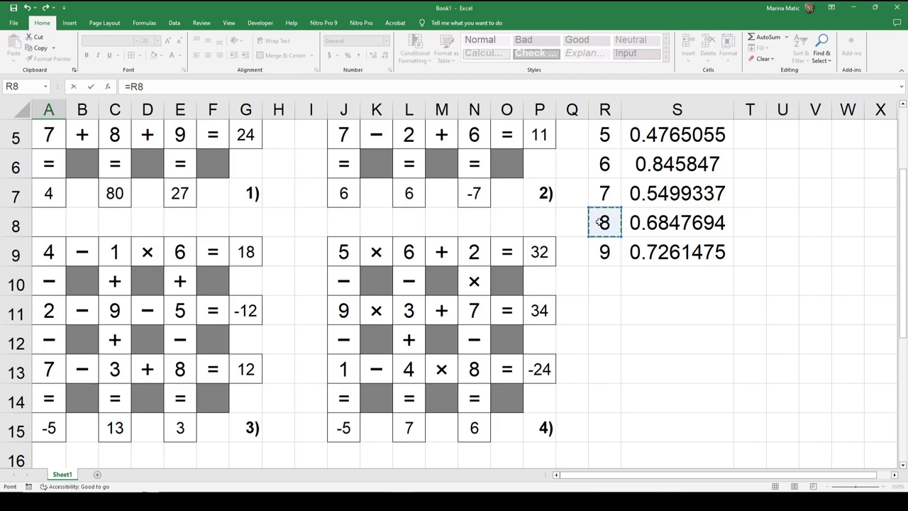
pyautogui.press('Return')
pyautogui.click(116, 397)
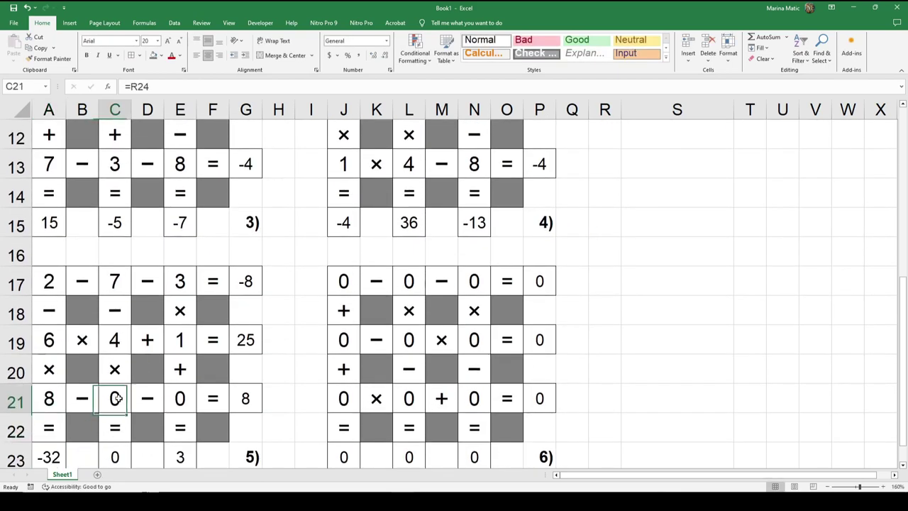
pyautogui.write('=')
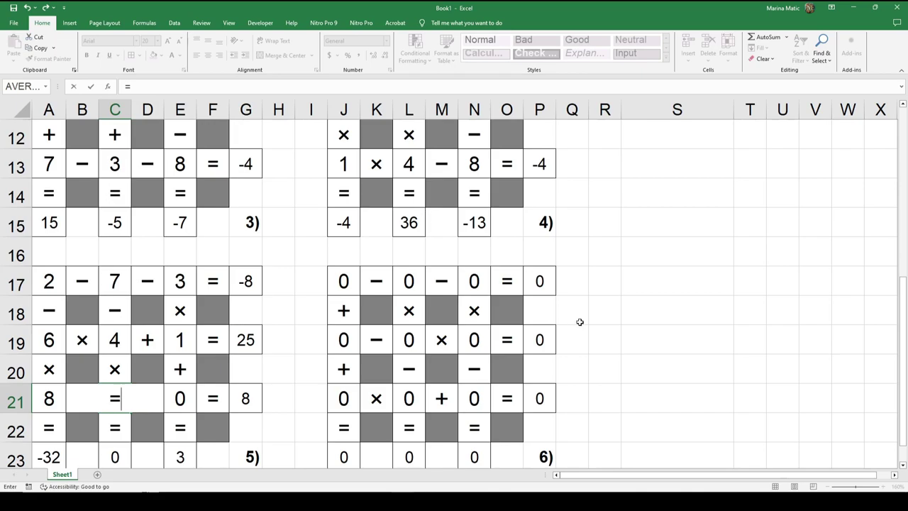
pyautogui.scroll(2, 579, 322)
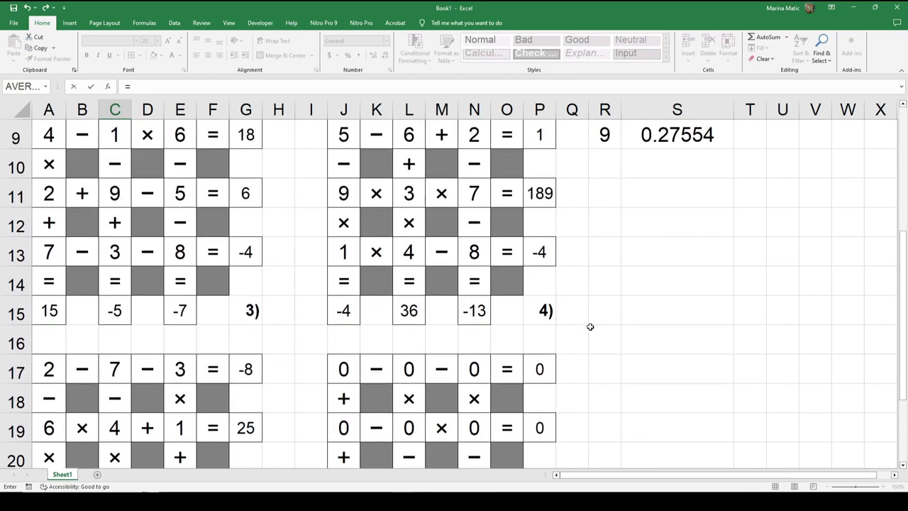
pyautogui.scroll(1, 590, 326)
pyautogui.click(605, 197)
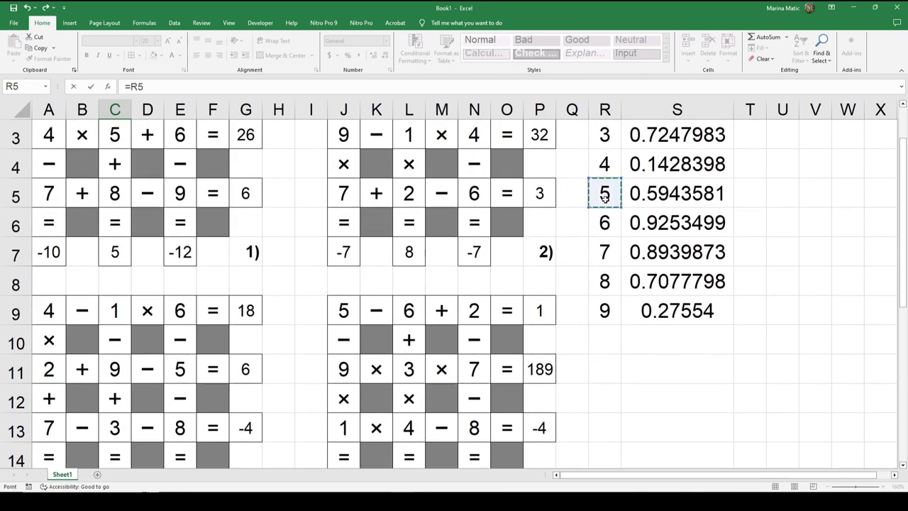
pyautogui.press('Return')
pyautogui.click(189, 401)
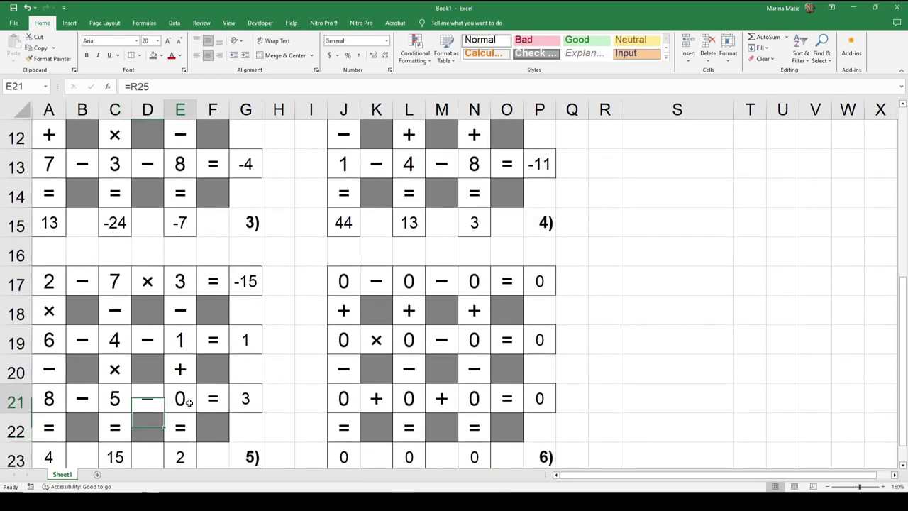
pyautogui.write('=')
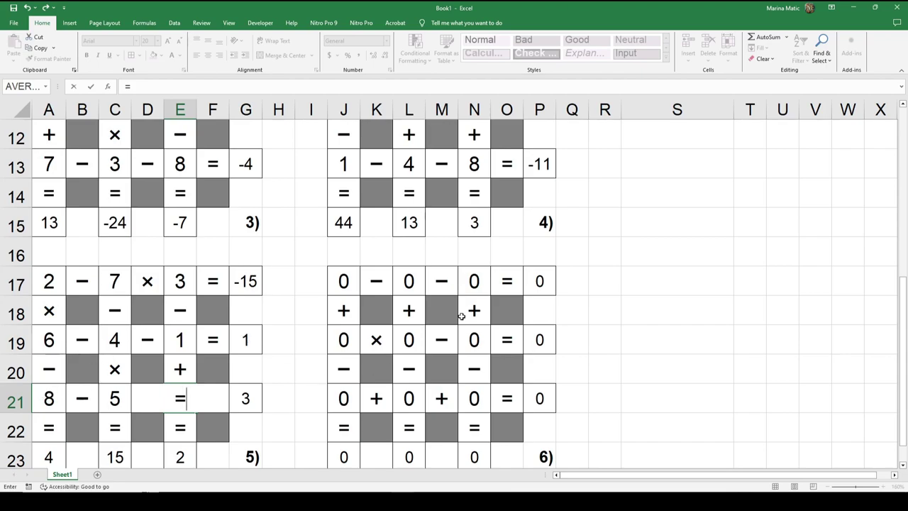
pyautogui.scroll(2, 497, 291)
pyautogui.click(607, 222)
pyautogui.press('Return')
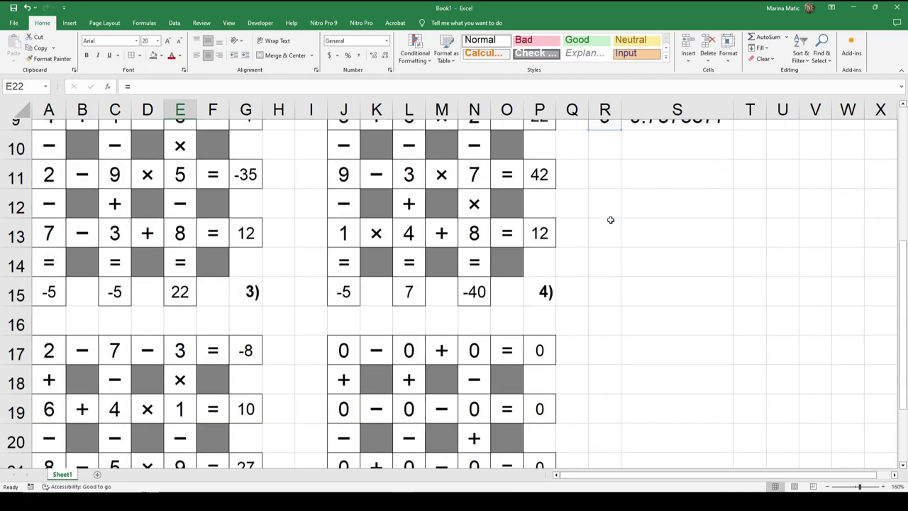
# Link puzzle 6's first top numbers: J17 to R3 and L17 to R8
pyautogui.click(350, 270)
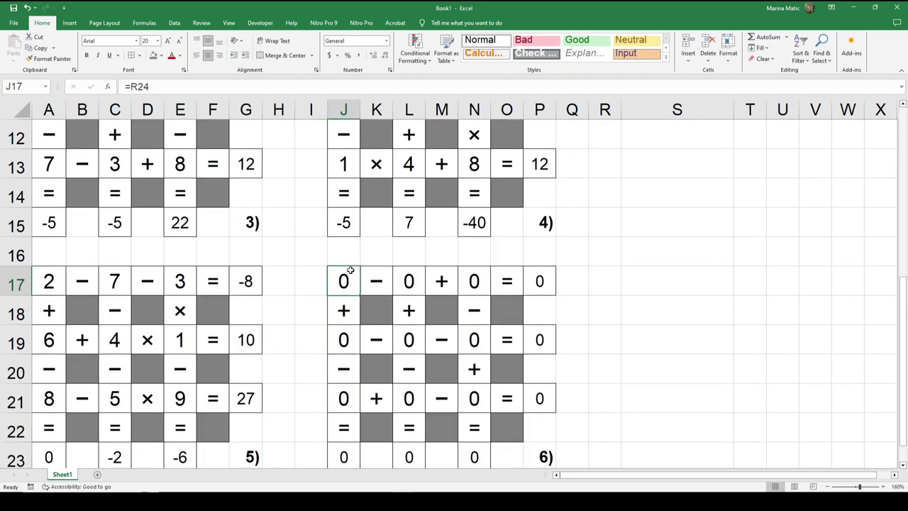
pyautogui.write('=')
pyautogui.scroll(2, 475, 340)
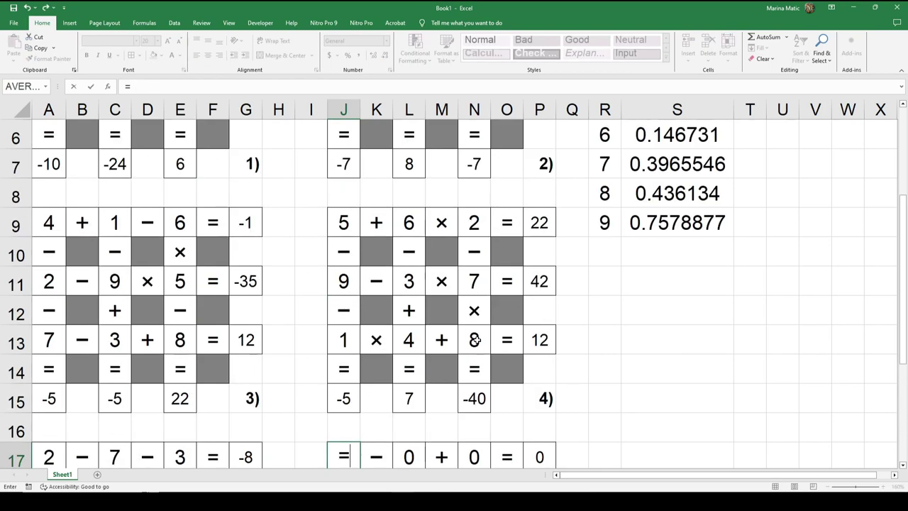
pyautogui.scroll(2, 475, 341)
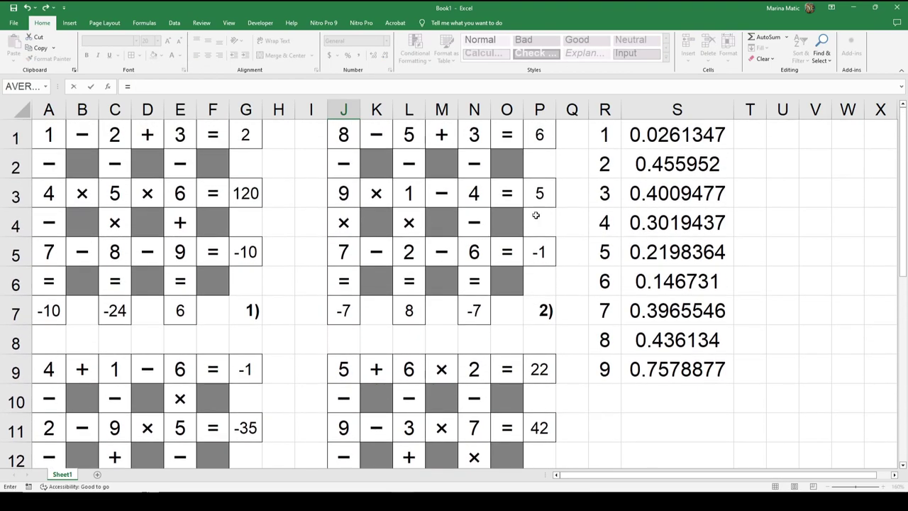
pyautogui.click(603, 195)
pyautogui.press('Return')
pyautogui.scroll(-3, 602, 194)
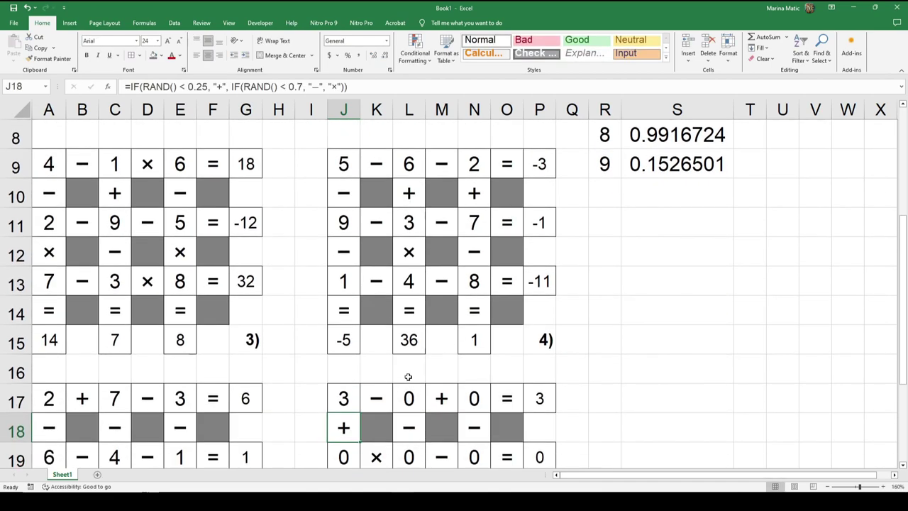
pyautogui.click(402, 392)
pyautogui.write('=')
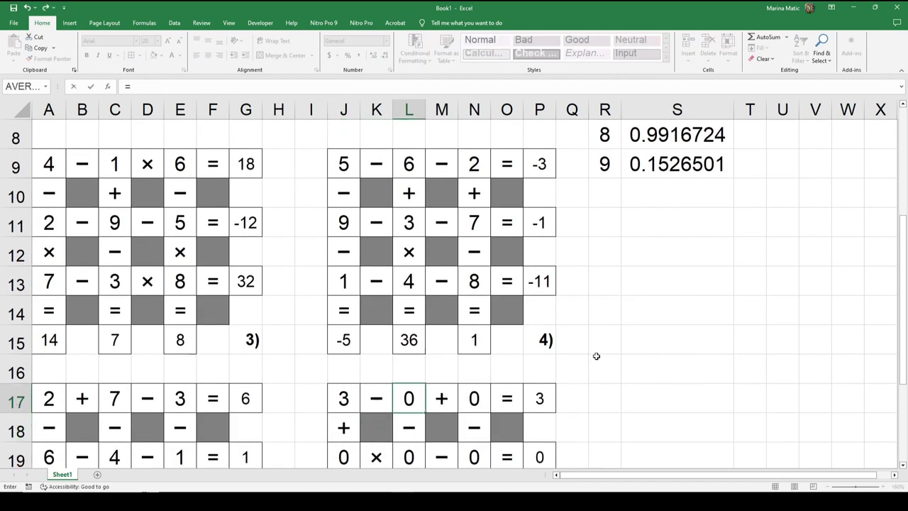
pyautogui.scroll(3, 595, 355)
pyautogui.click(604, 224)
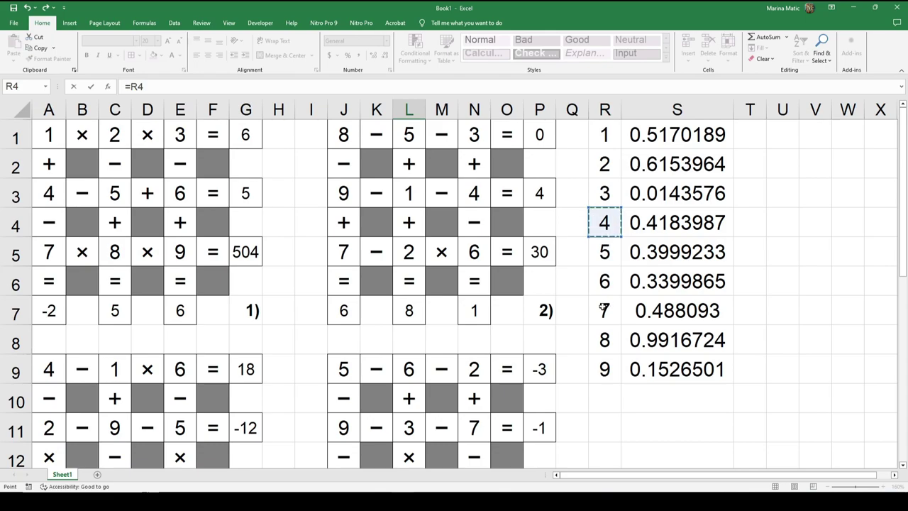
pyautogui.click(605, 333)
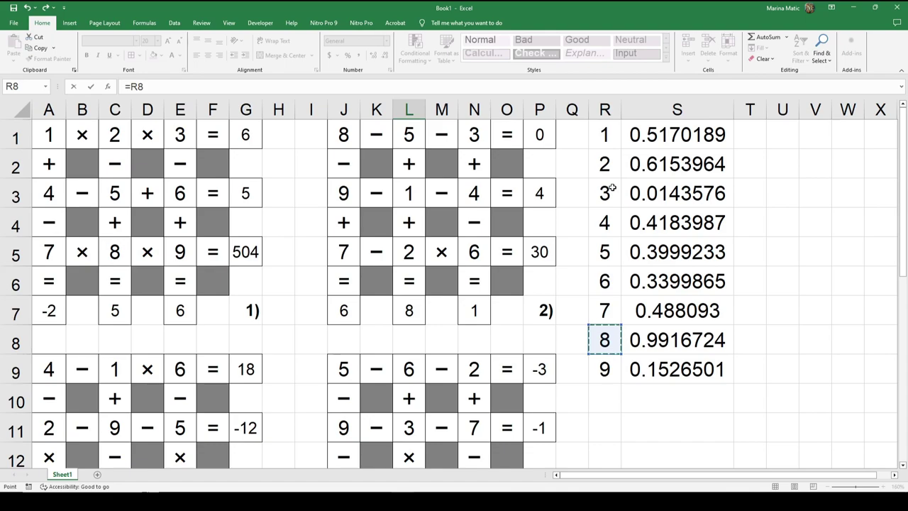
pyautogui.press('Return')
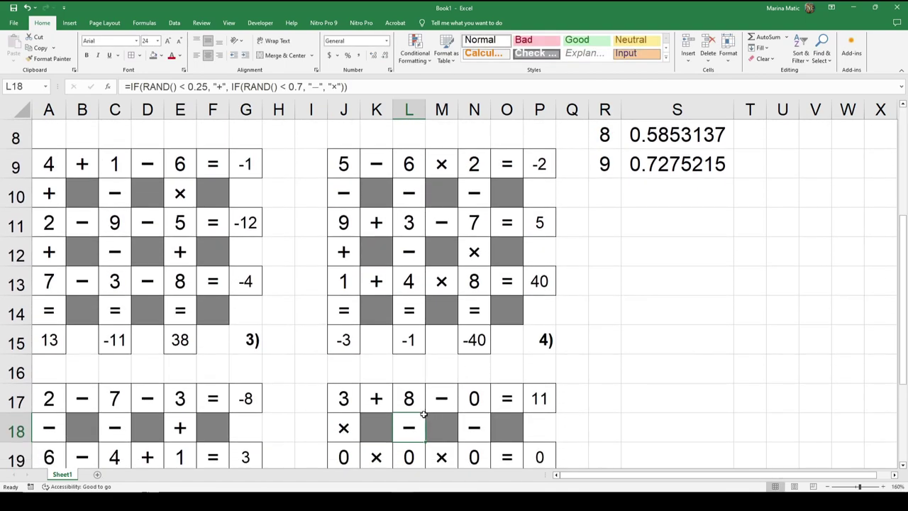
# Link N17 to R9, correcting an earlier R2 reference, so the top row reads 3, 8, 9
pyautogui.click(464, 401)
pyautogui.write('=')
pyautogui.scroll(3, 555, 182)
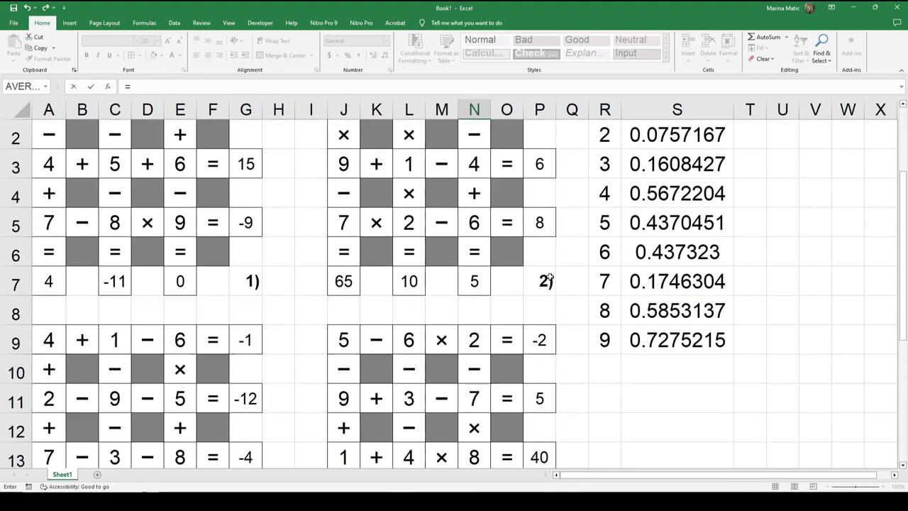
pyautogui.click(605, 164)
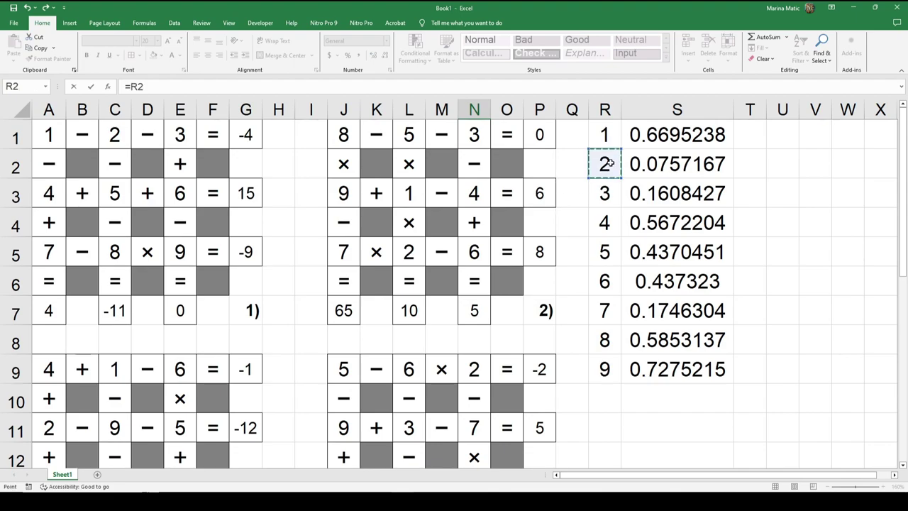
pyautogui.press('Return')
pyautogui.scroll(-2, 475, 234)
pyautogui.click(473, 224)
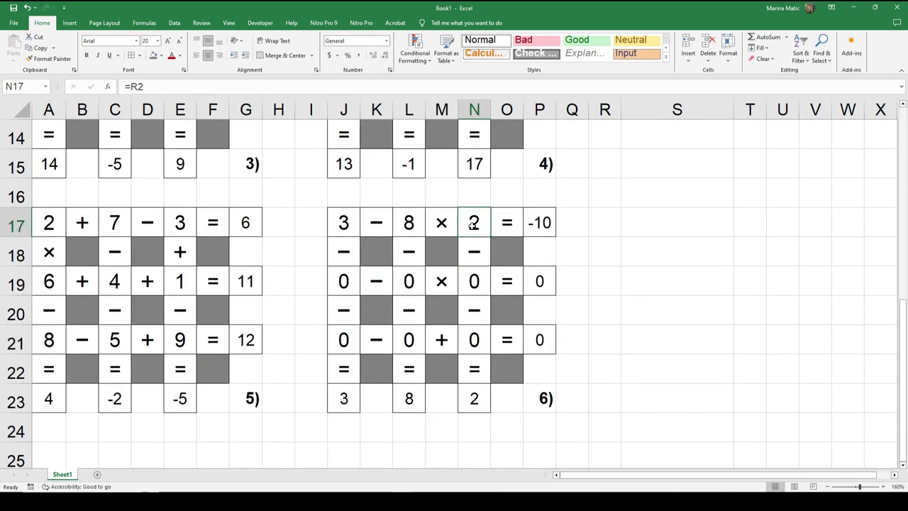
pyautogui.doubleClick(473, 224)
pyautogui.press('BackSpace')
pyautogui.press('BackSpace')
pyautogui.scroll(4, 501, 245)
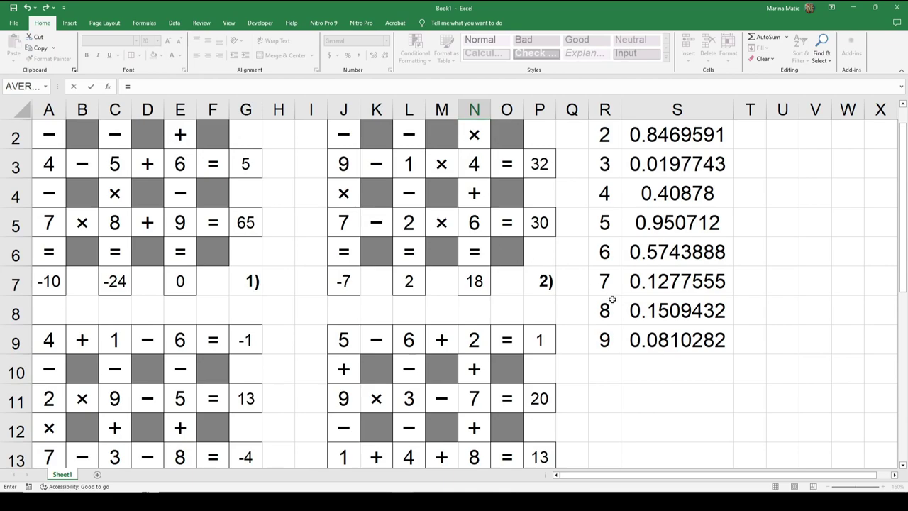
pyautogui.click(610, 256)
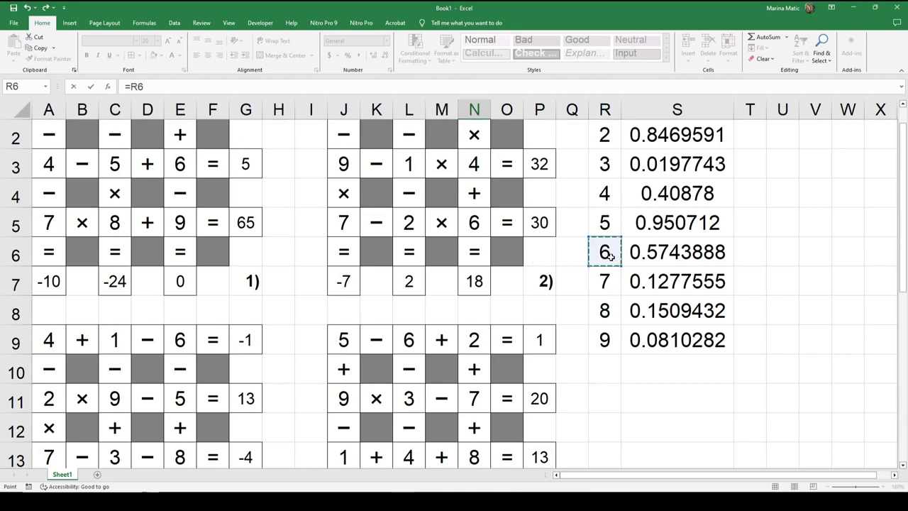
pyautogui.click(603, 334)
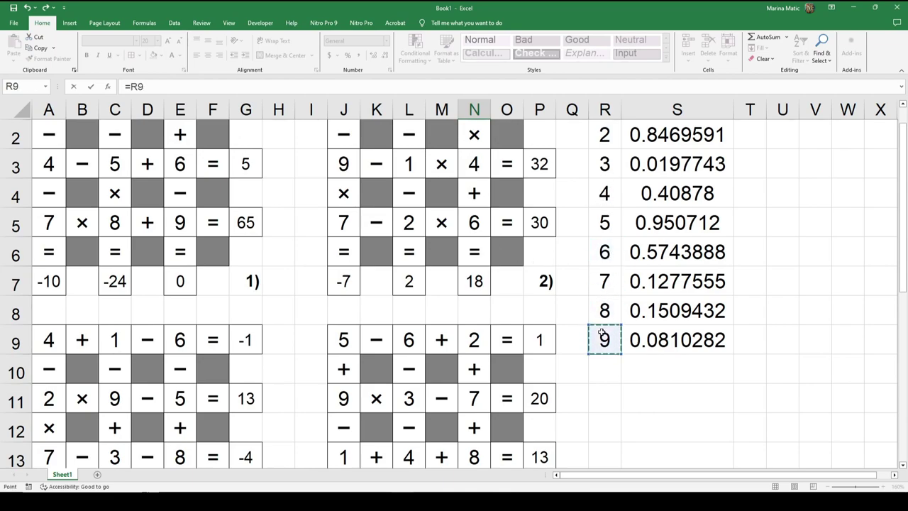
pyautogui.press('Return')
pyautogui.scroll(-1, 432, 418)
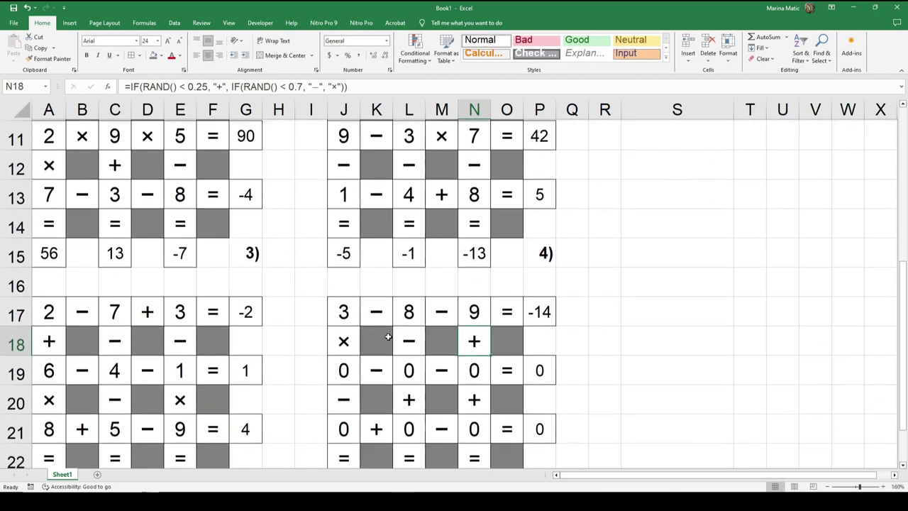
# Link puzzle 6's middle row start: J19 to R1 and L19 to R4
pyautogui.click(335, 377)
pyautogui.write('=')
pyautogui.scroll(4, 473, 323)
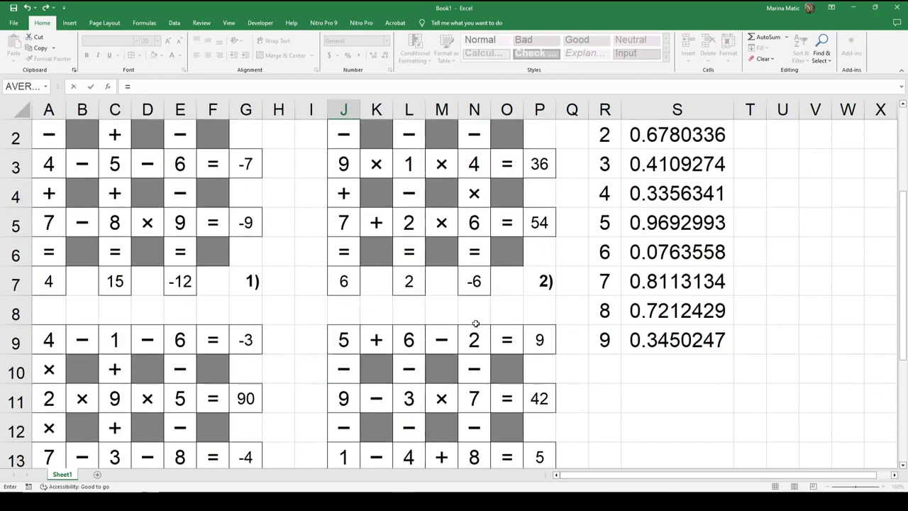
pyautogui.click(603, 129)
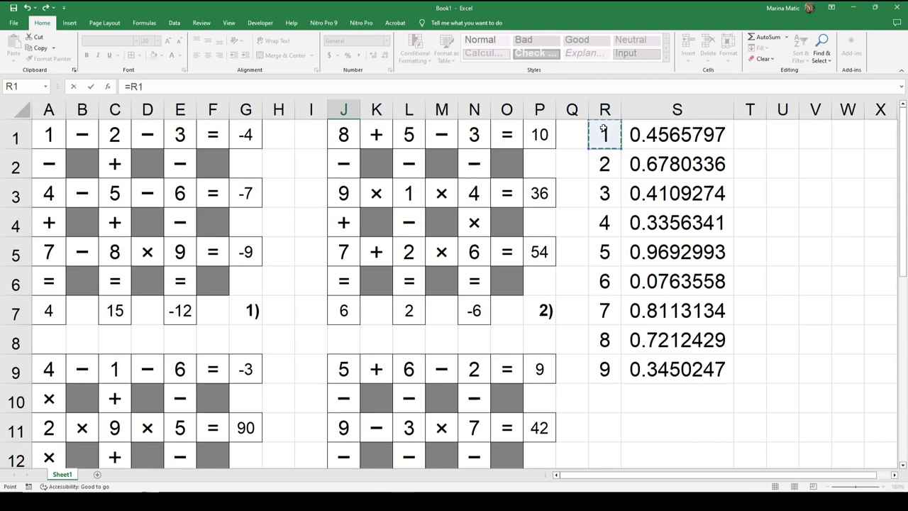
pyautogui.press('Return')
pyautogui.click(408, 398)
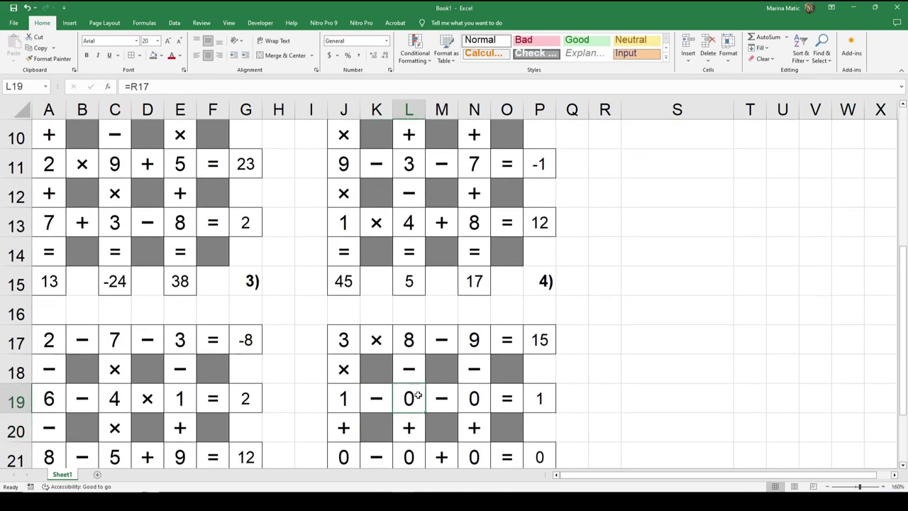
pyautogui.write('=')
pyautogui.scroll(3, 416, 397)
pyautogui.click(595, 214)
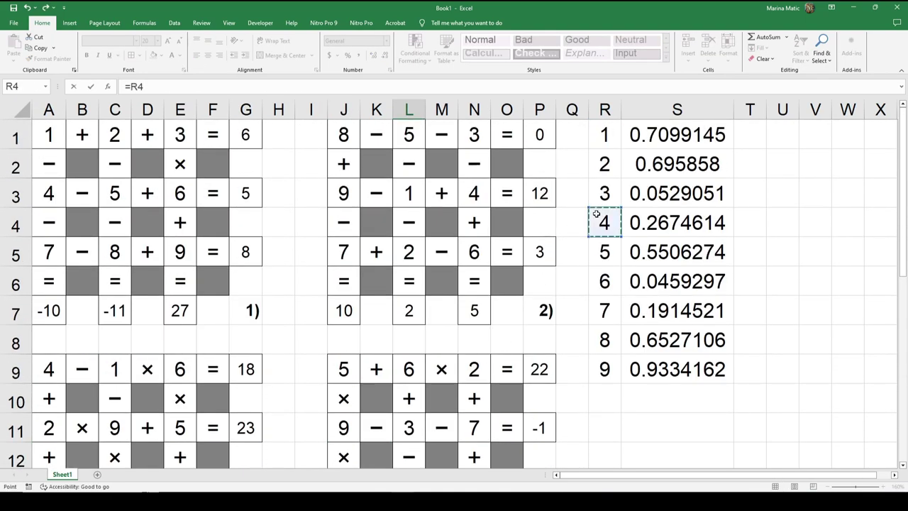
pyautogui.press('Return')
# Link N19 to R2, replacing an initial R9 reference
pyautogui.click(472, 403)
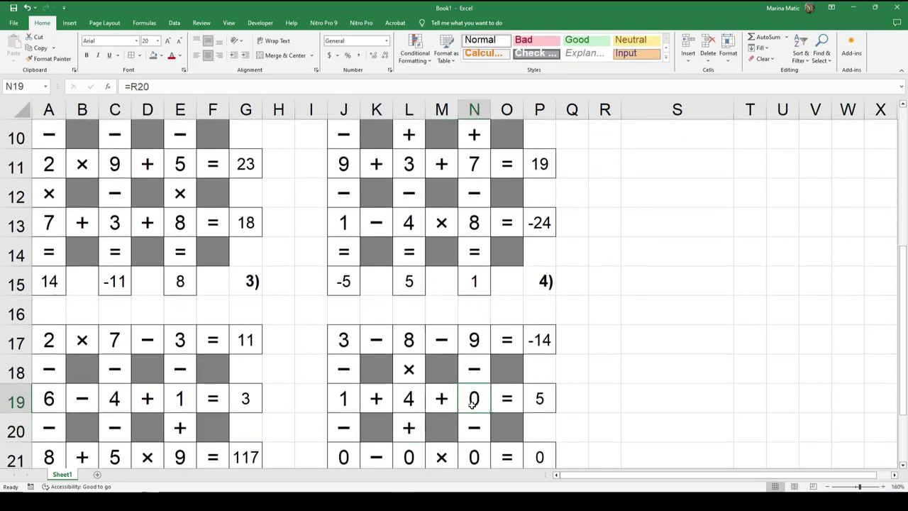
pyautogui.write('=')
pyautogui.scroll(3, 474, 401)
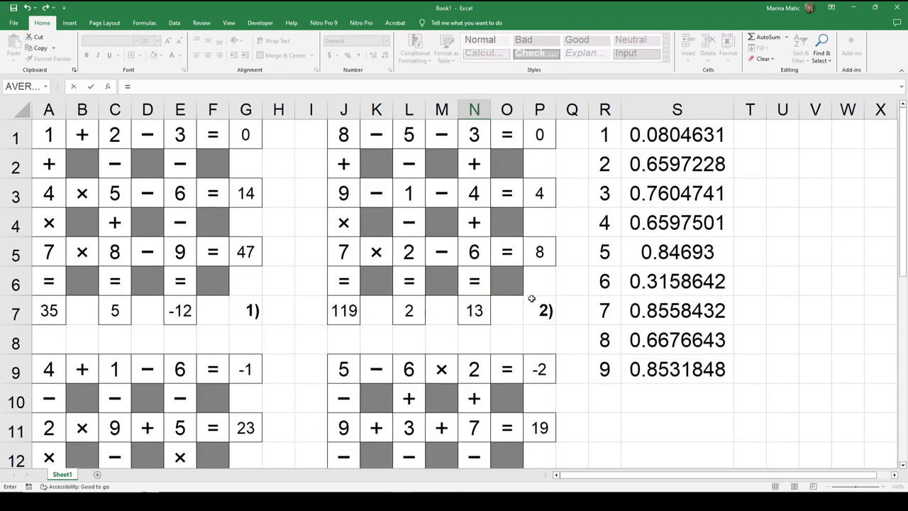
pyautogui.click(604, 366)
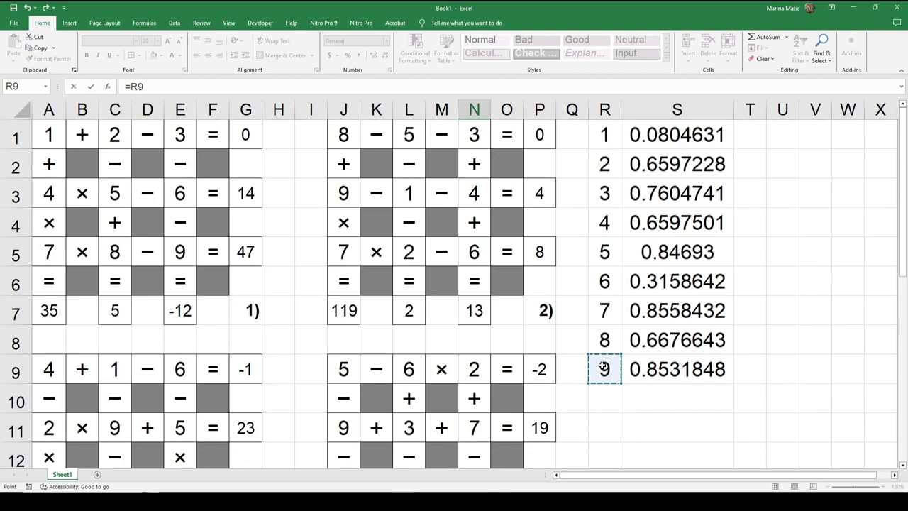
pyautogui.press('Return')
pyautogui.click(474, 399)
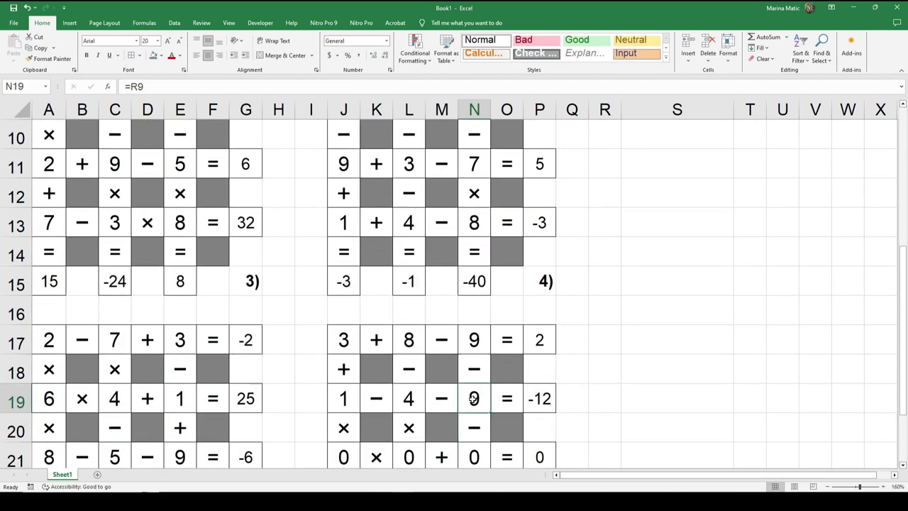
pyautogui.write('=')
pyautogui.scroll(3, 577, 319)
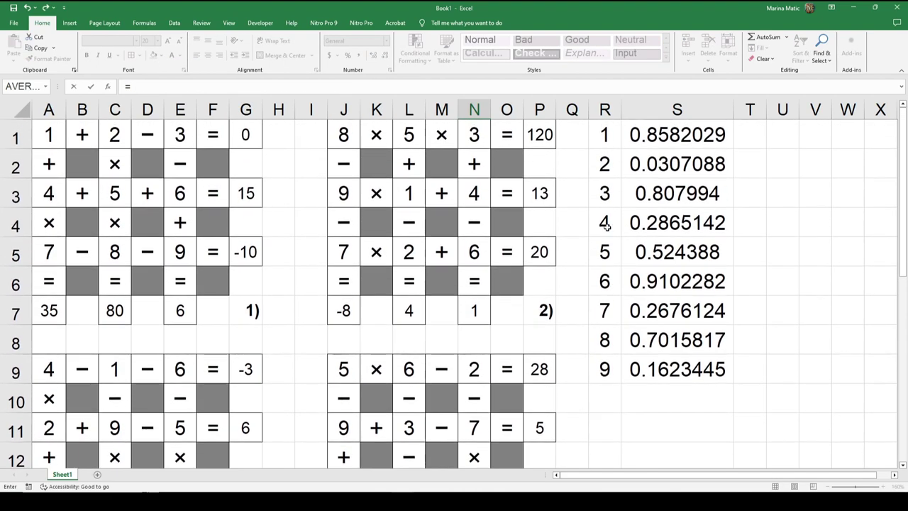
pyautogui.click(607, 165)
pyautogui.press('Return')
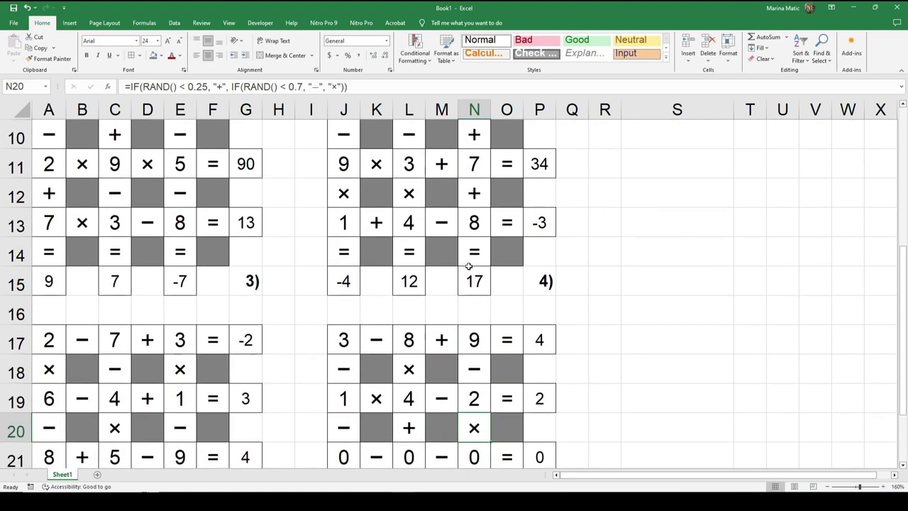
pyautogui.scroll(-1, 398, 347)
# Link puzzle 6's bottom row: J21 =R5, L21 =R7, N21 =R6
pyautogui.click(349, 363)
pyautogui.write('=')
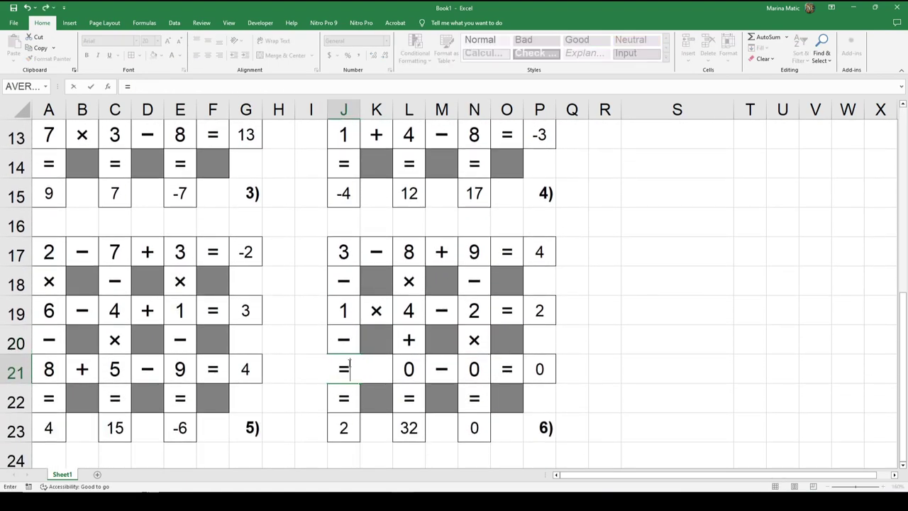
pyautogui.scroll(4, 527, 206)
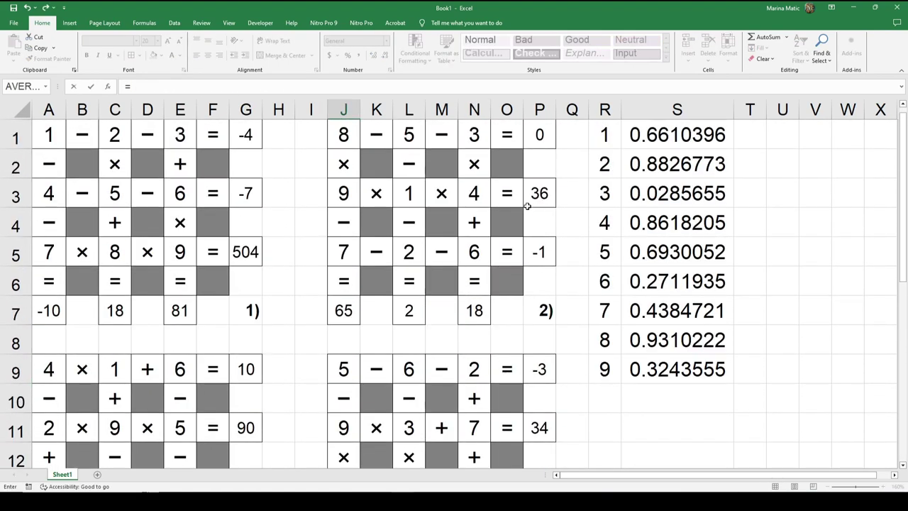
pyautogui.click(609, 242)
pyautogui.press('Return')
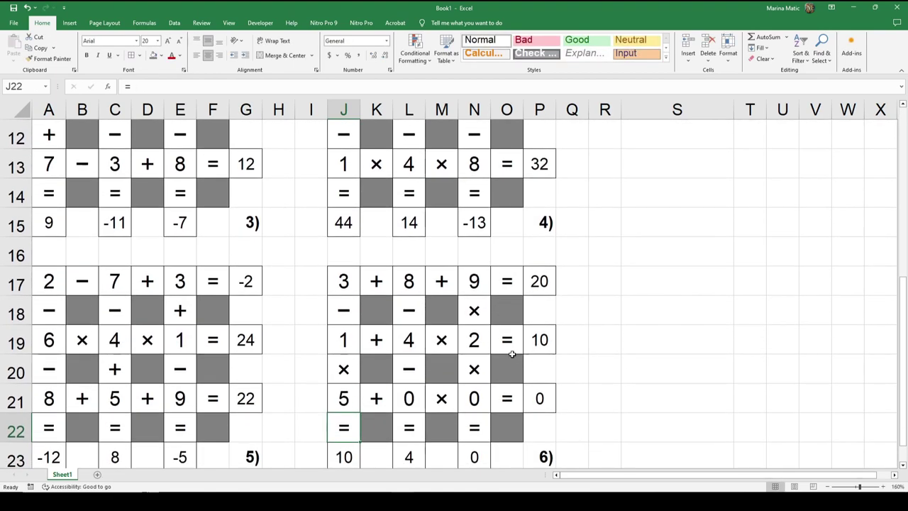
pyautogui.click(420, 395)
pyautogui.write('=')
pyautogui.scroll(3, 528, 352)
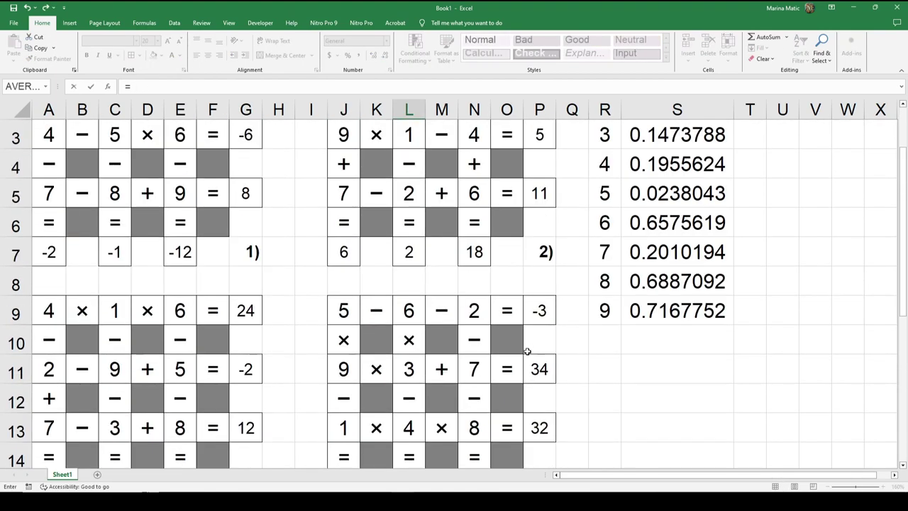
pyautogui.click(603, 253)
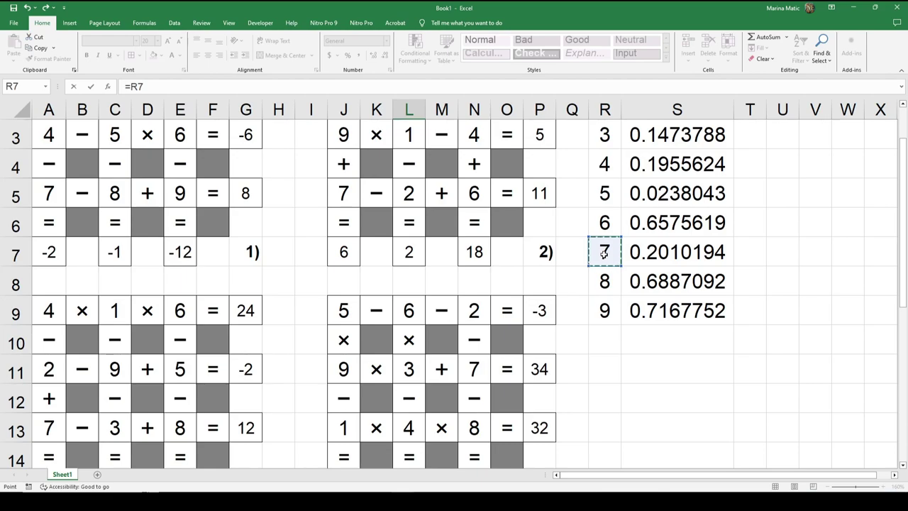
pyautogui.press('Return')
pyautogui.click(474, 398)
pyautogui.write('=')
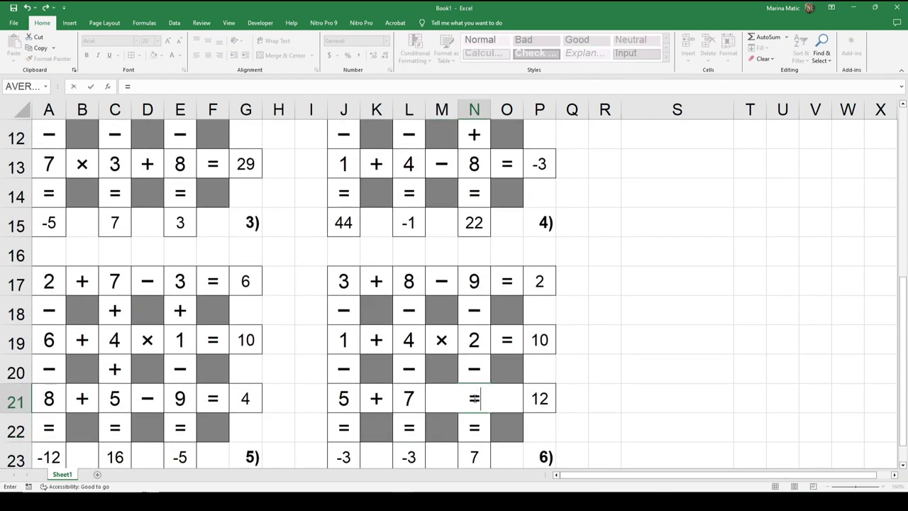
pyautogui.scroll(4, 532, 296)
pyautogui.click(608, 278)
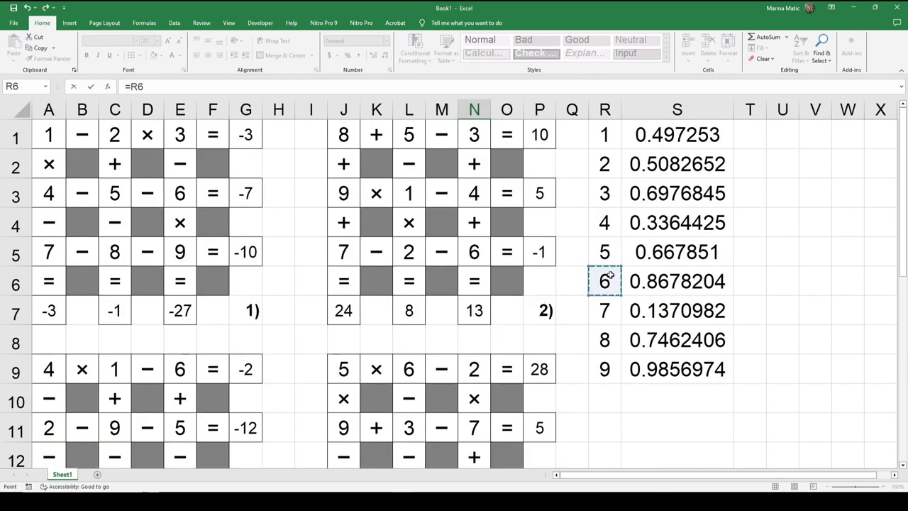
pyautogui.press('Return')
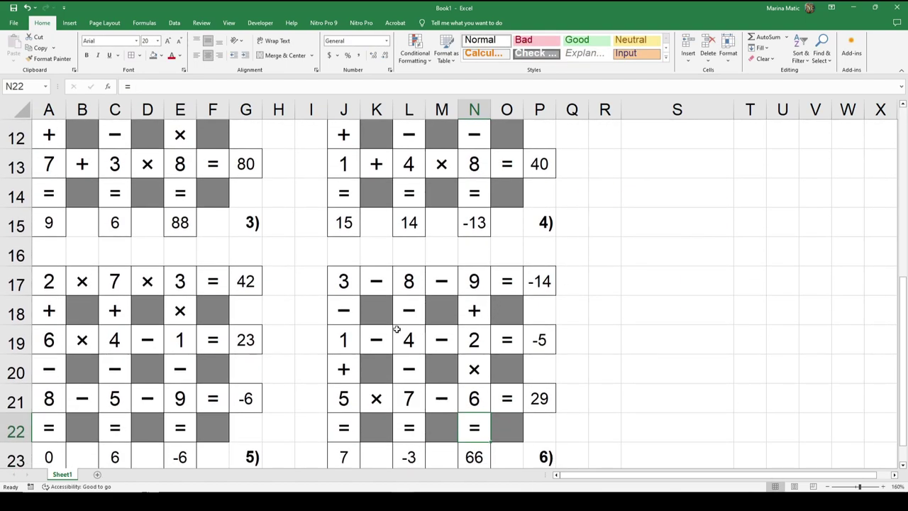
pyautogui.scroll(-1, 367, 312)
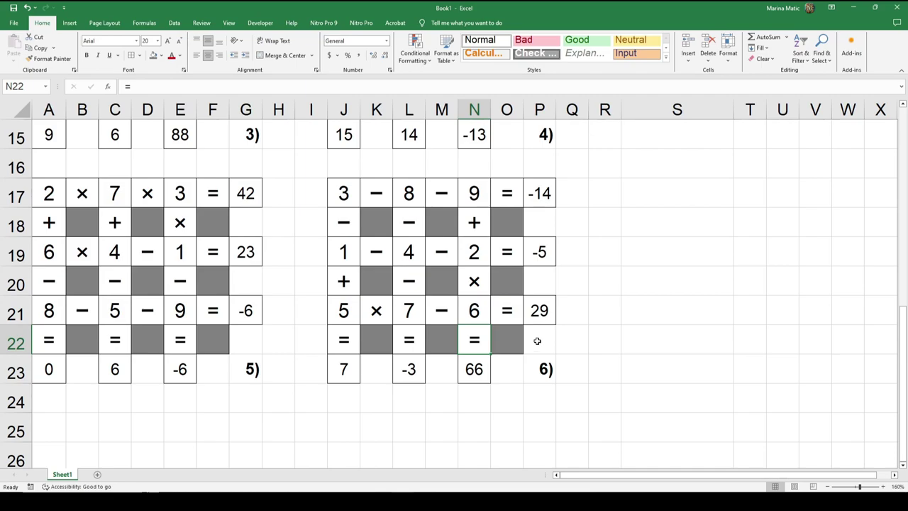
pyautogui.scroll(3, 519, 265)
pyautogui.scroll(-2, 519, 265)
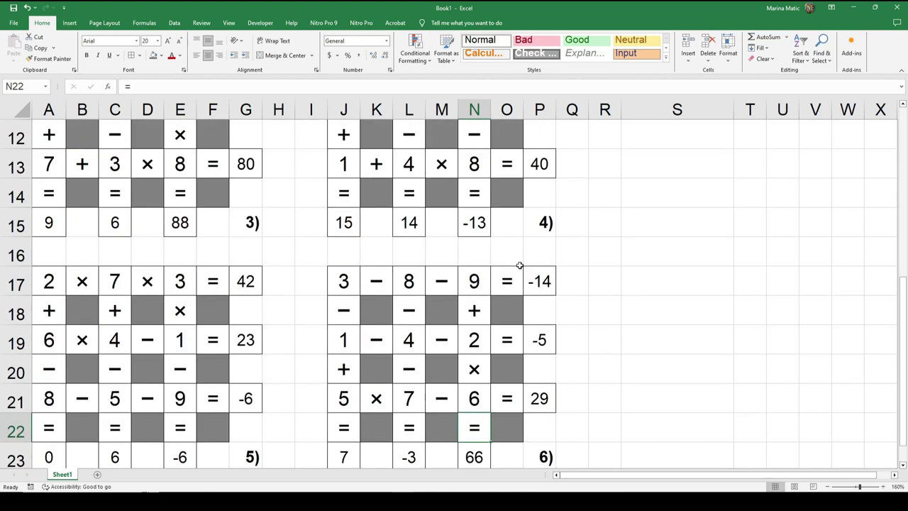
pyautogui.scroll(-2, 520, 265)
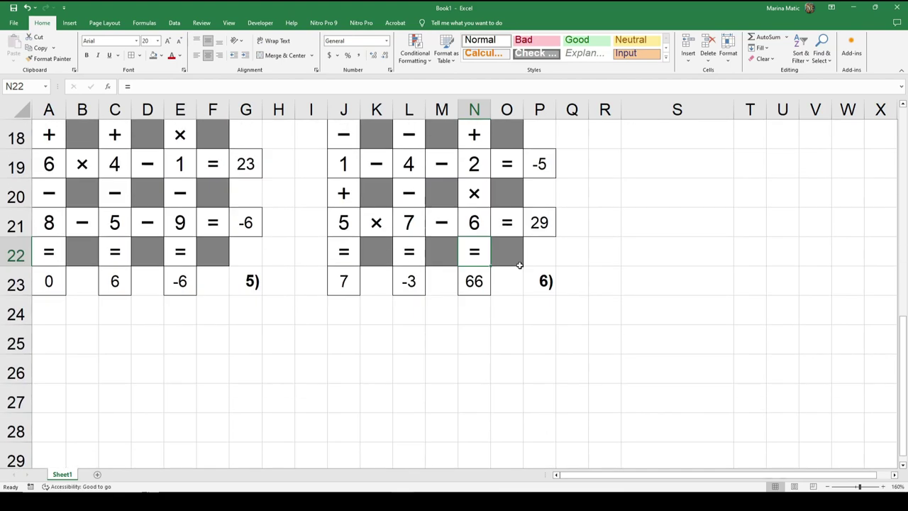
# Recalculate the sheet with F9 and gap-cell edits to draw fresh random puzzle numbers
pyautogui.click(318, 313)
pyautogui.click(341, 320)
pyautogui.press('F9')
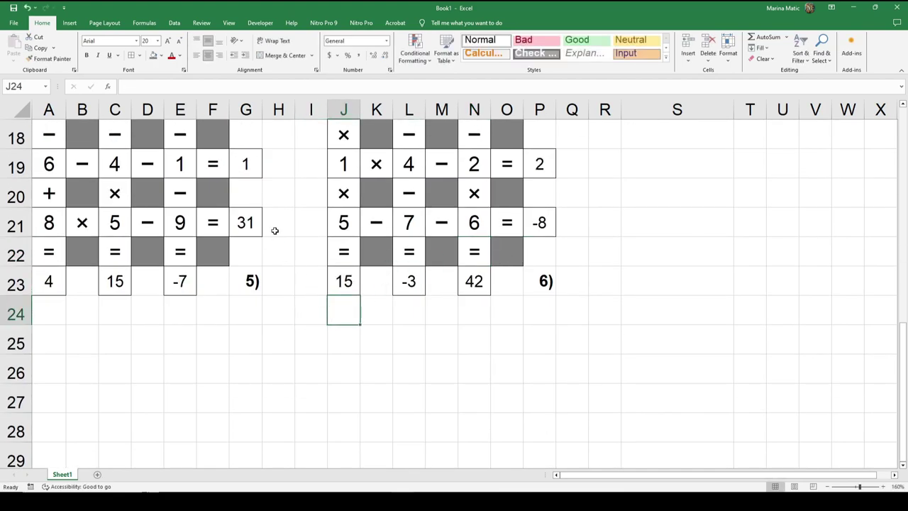
pyautogui.click(247, 220)
pyautogui.click(247, 167)
pyautogui.click(185, 284)
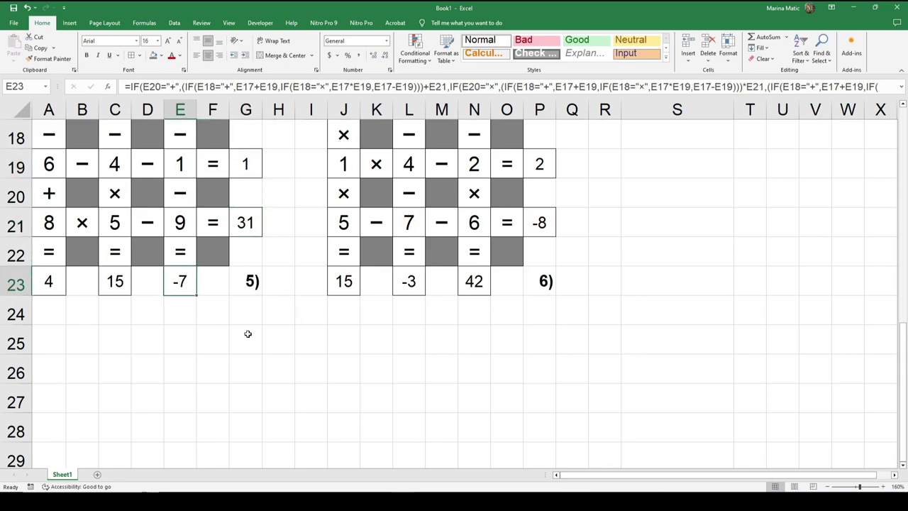
pyautogui.scroll(5, 247, 332)
pyautogui.scroll(1, 248, 328)
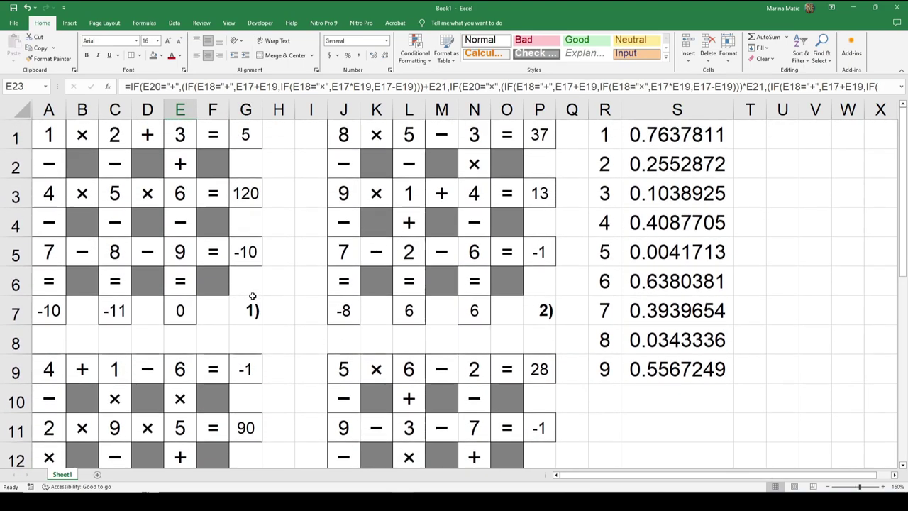
pyautogui.click(308, 248)
pyautogui.click(310, 285)
pyautogui.press('F9')
pyautogui.click(310, 310)
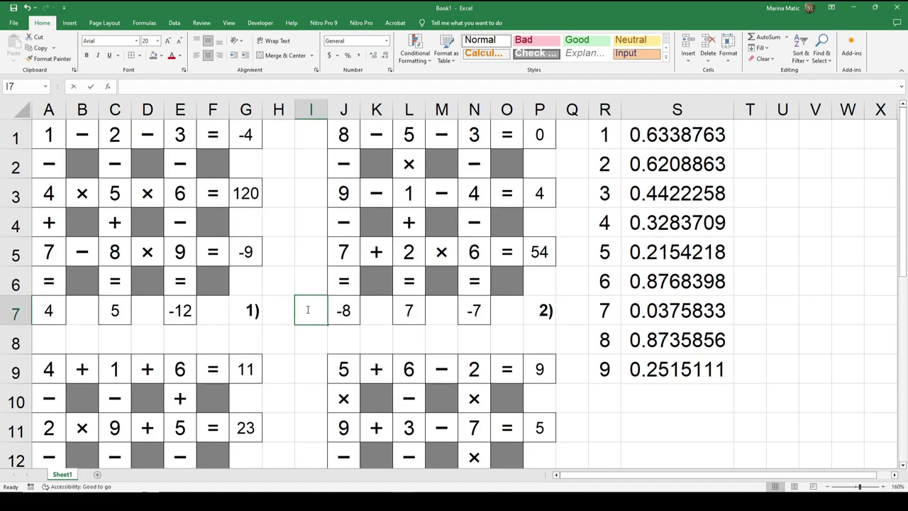
pyautogui.press('F2')
pyautogui.click(310, 345)
pyautogui.click(304, 370)
pyautogui.press('F2')
pyautogui.click(310, 402)
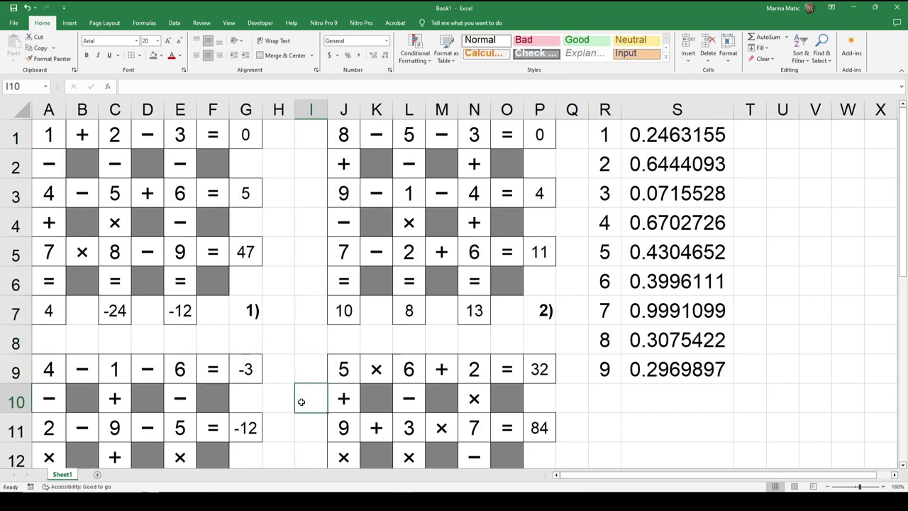
# Keep regenerating the puzzles until puzzle 5's top row reads 2 × 7 × 3 = 42
pyautogui.scroll(-4, 301, 401)
pyautogui.click(302, 402)
pyautogui.press('F2')
pyautogui.click(303, 369)
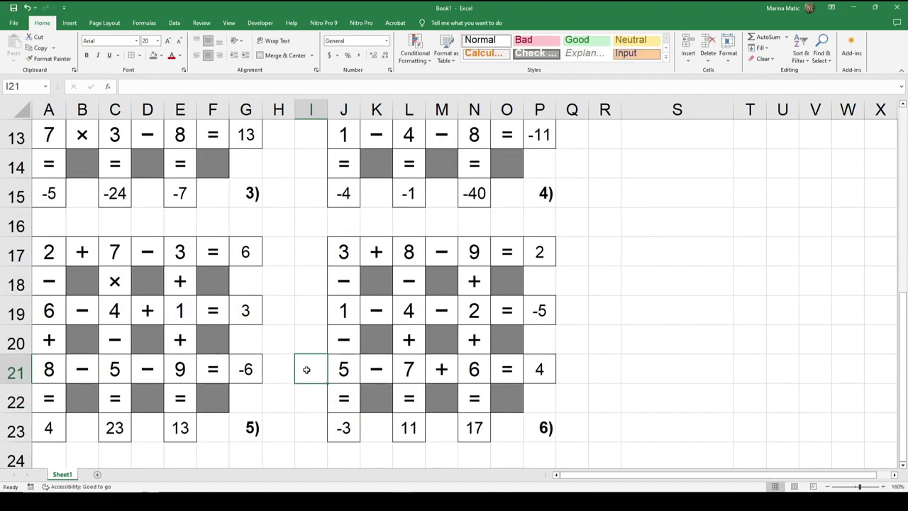
pyautogui.click(307, 340)
pyautogui.press('F2')
pyautogui.click(308, 310)
pyautogui.click(310, 275)
pyautogui.press('F2')
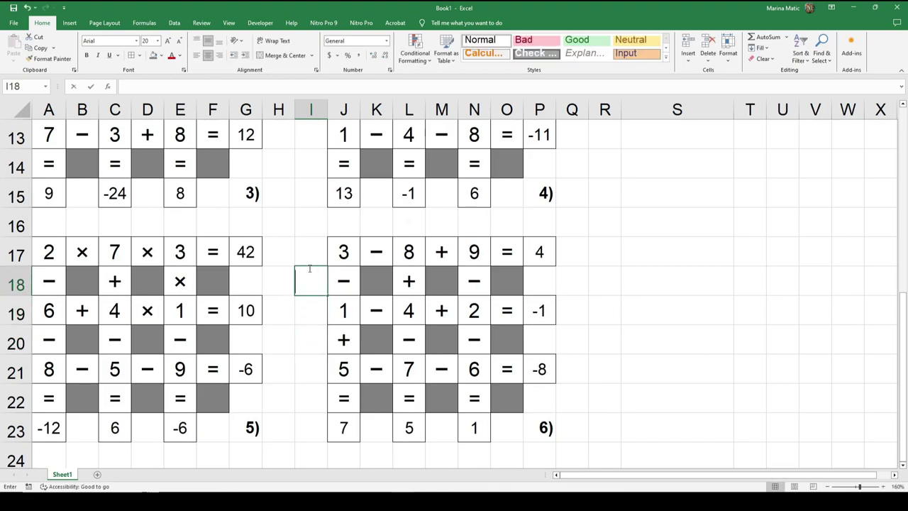
pyautogui.click(310, 255)
pyautogui.click(302, 221)
pyautogui.press('F2')
pyautogui.click(302, 310)
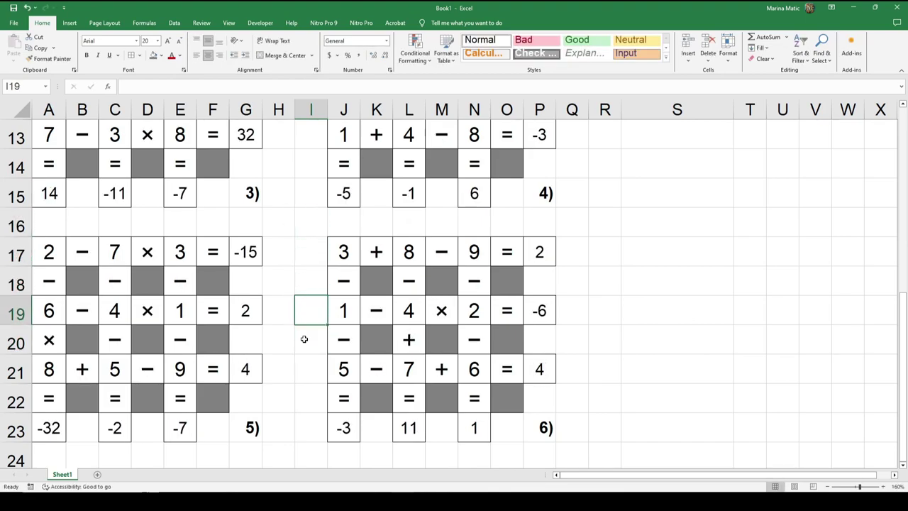
pyautogui.click(304, 339)
pyautogui.press('F2')
pyautogui.click(305, 300)
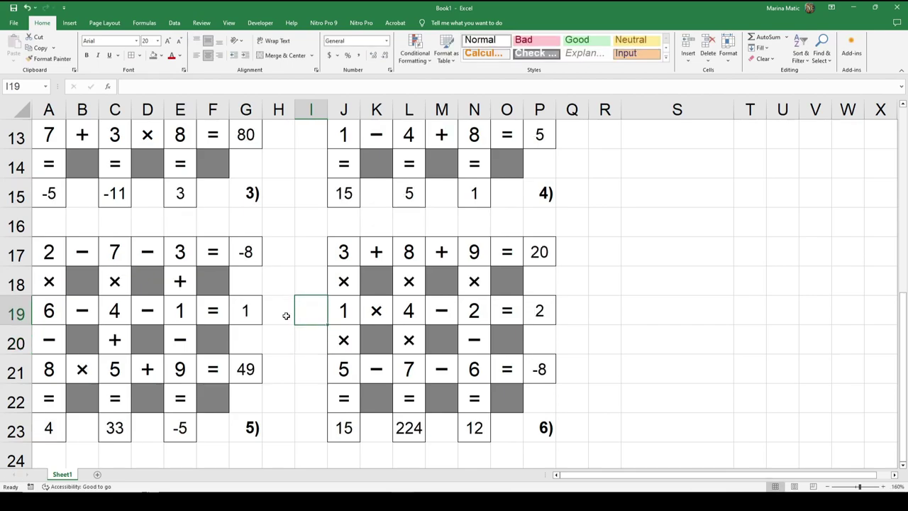
pyautogui.click(282, 316)
pyautogui.press('F2')
pyautogui.click(313, 318)
pyautogui.click(307, 278)
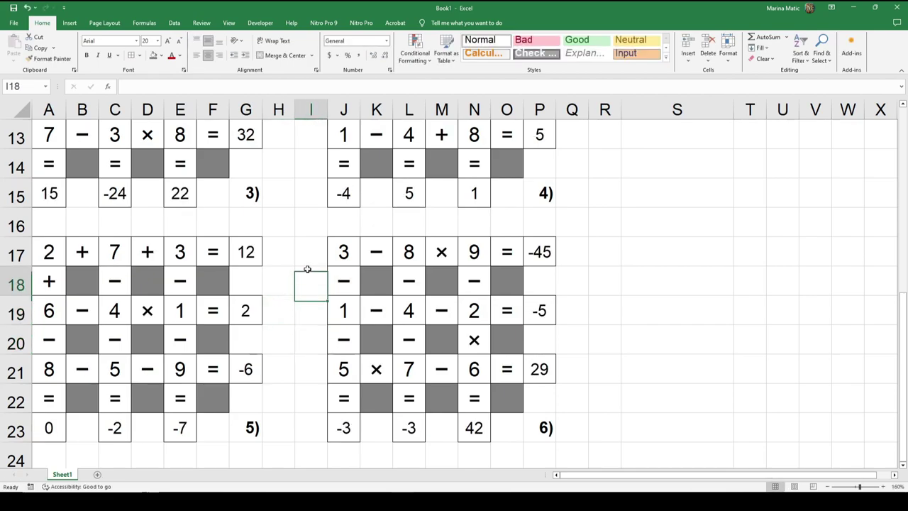
pyautogui.press('F2')
pyautogui.click(308, 254)
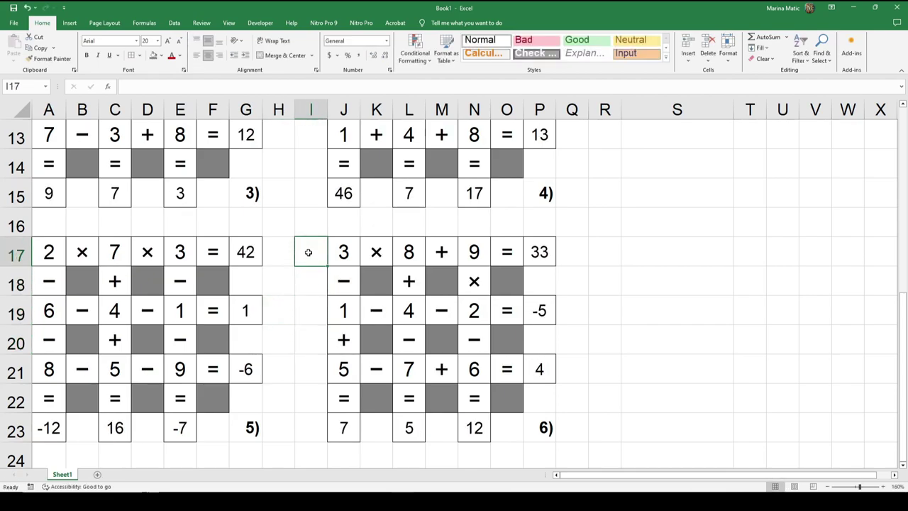
pyautogui.click(189, 429)
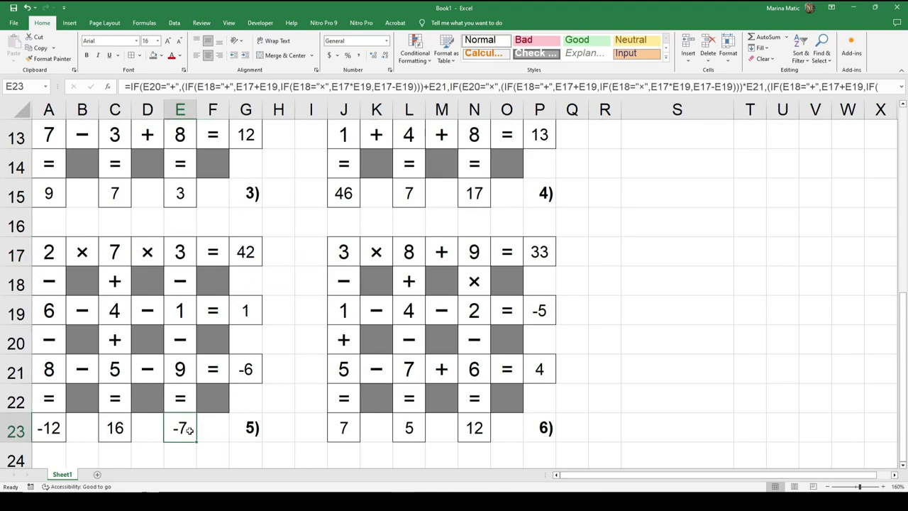
# Select the number columns A, C, E and G together
pyautogui.click(49, 110)
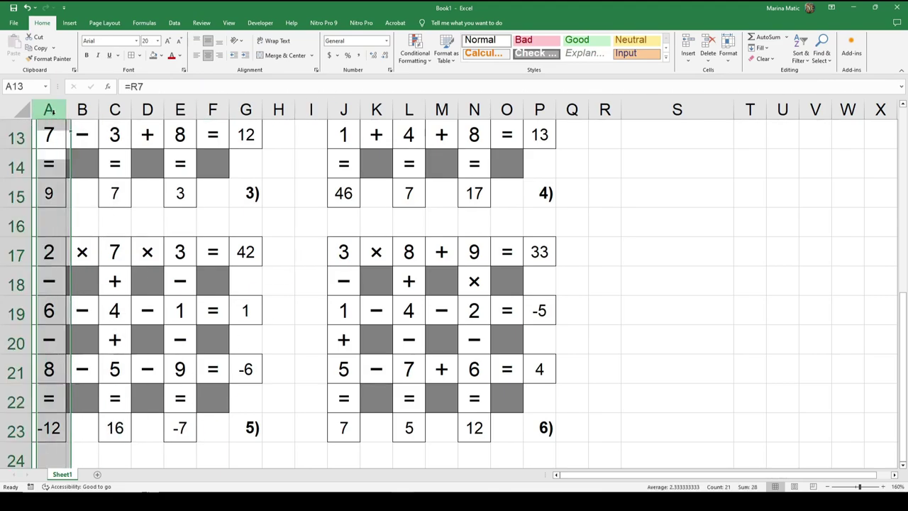
pyautogui.keyDown('ctrl'); pyautogui.click(115, 110); pyautogui.keyUp('ctrl')
pyautogui.keyDown('ctrl'); pyautogui.click(180, 109); pyautogui.keyUp('ctrl')
pyautogui.keyDown('ctrl'); pyautogui.click(246, 110); pyautogui.keyUp('ctrl')
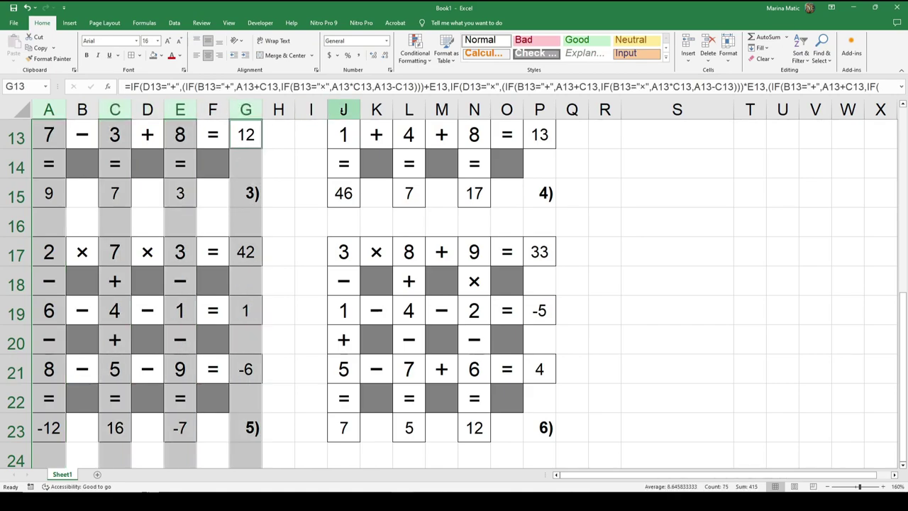
# Widen number columns A, C, E, G, J, L, N and P together, then go to the File view
pyautogui.keyDown('ctrl'); pyautogui.click(343, 109); pyautogui.keyUp('ctrl')
pyautogui.keyDown('ctrl'); pyautogui.click(409, 109); pyautogui.keyUp('ctrl')
pyautogui.keyDown('ctrl'); pyautogui.click(474, 109); pyautogui.keyUp('ctrl')
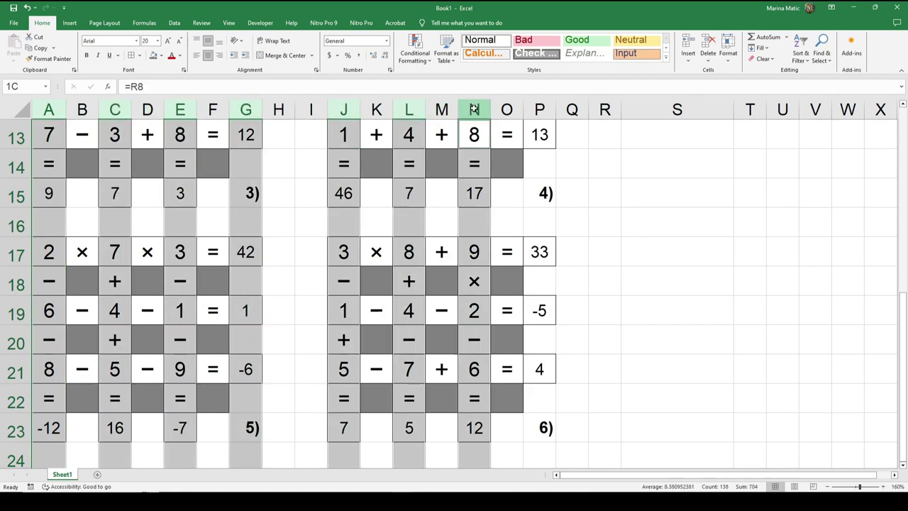
pyautogui.keyDown('ctrl'); pyautogui.click(540, 109); pyautogui.keyUp('ctrl')
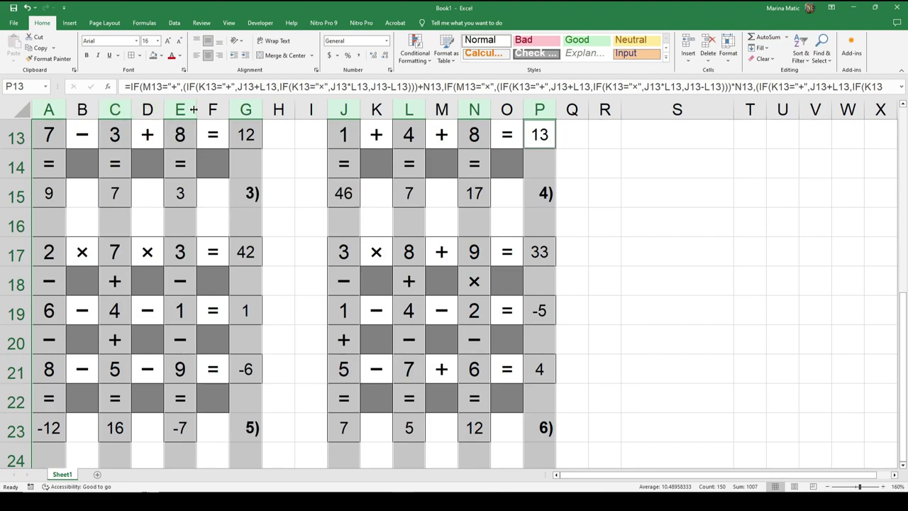
pyautogui.moveTo(193, 109); pyautogui.dragTo(199, 109)
pyautogui.click(303, 230)
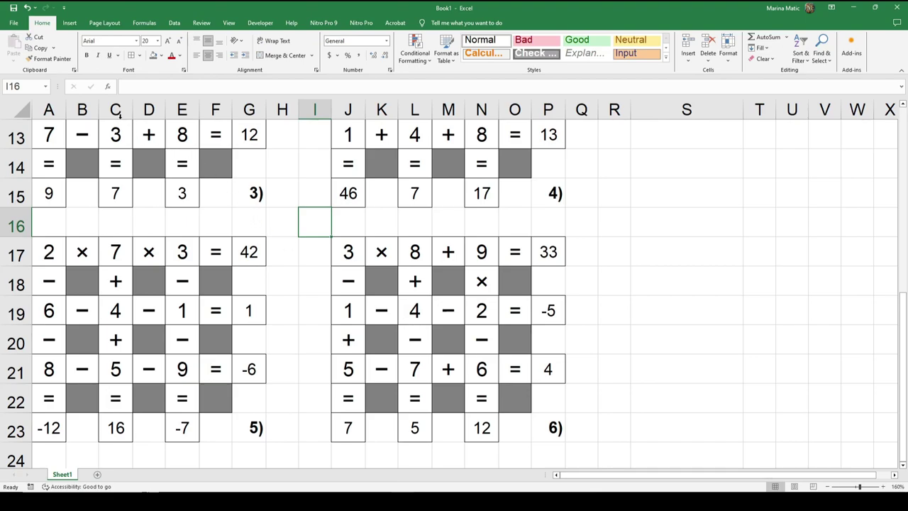
pyautogui.click(13, 23)
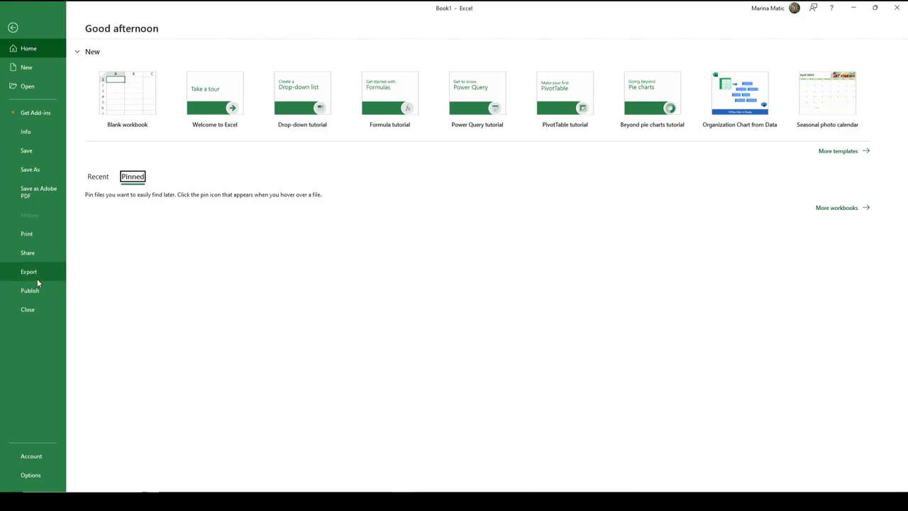
# Show the print preview with PDF-XChange 5.0 kept as the printer
pyautogui.click(34, 236)
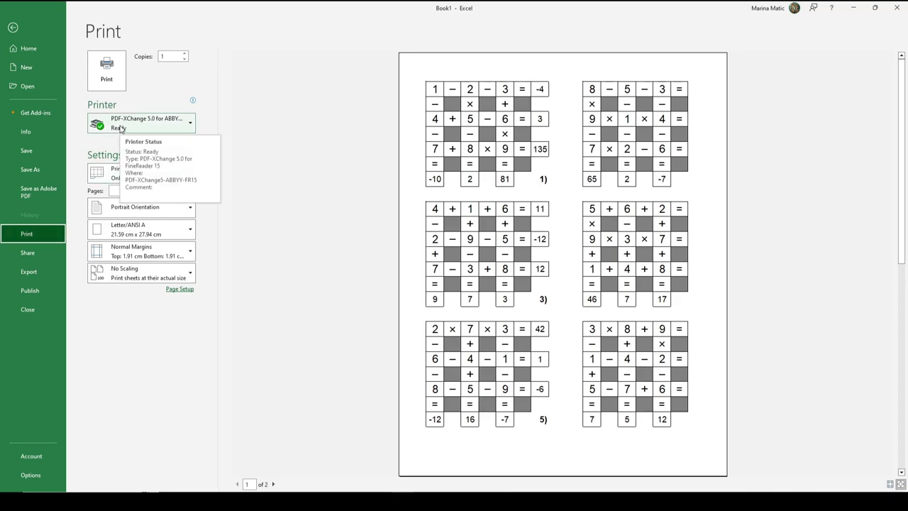
pyautogui.click(183, 129)
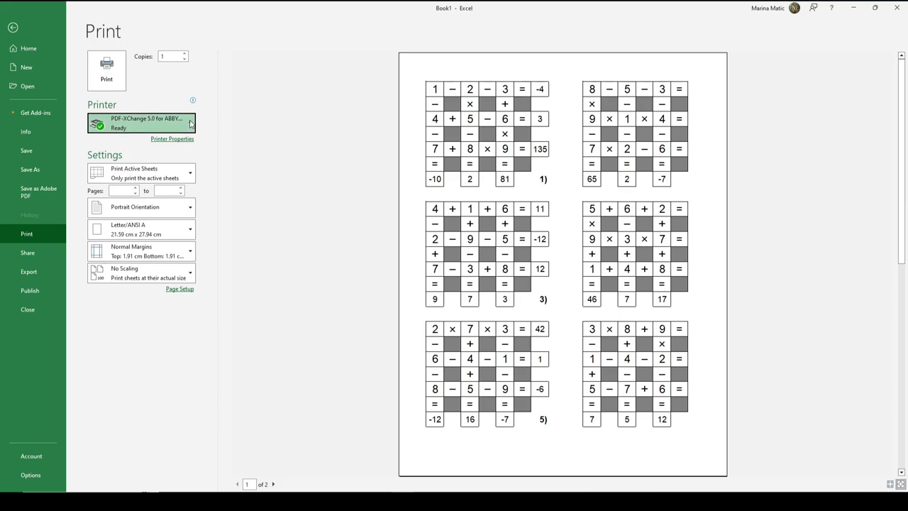
pyautogui.click(190, 127)
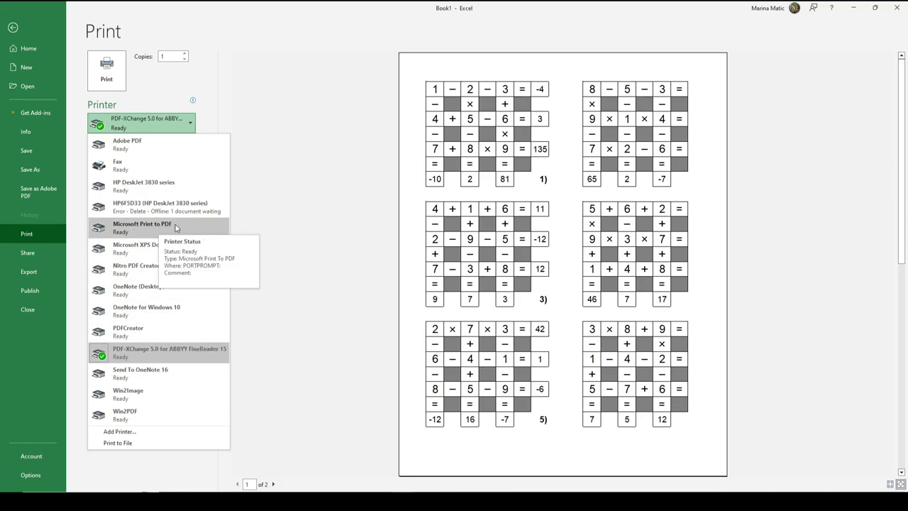
pyautogui.click(164, 128)
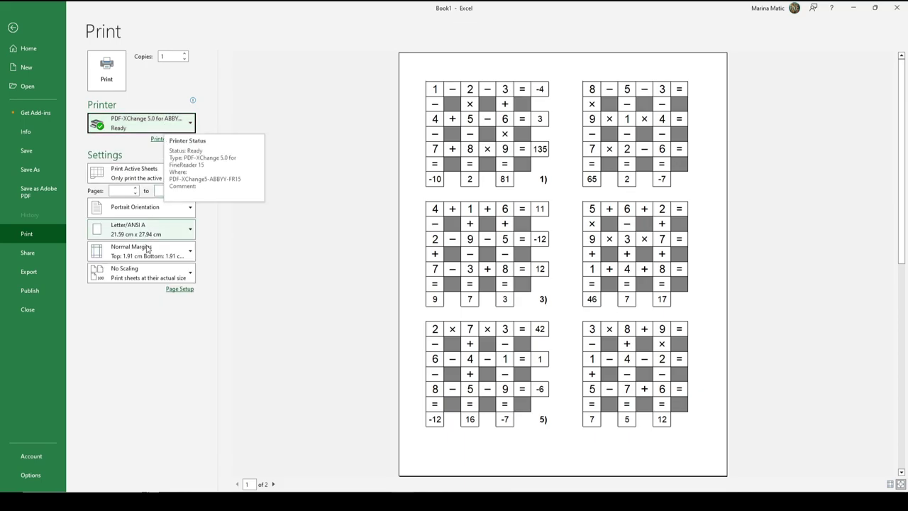
pyautogui.click(139, 277)
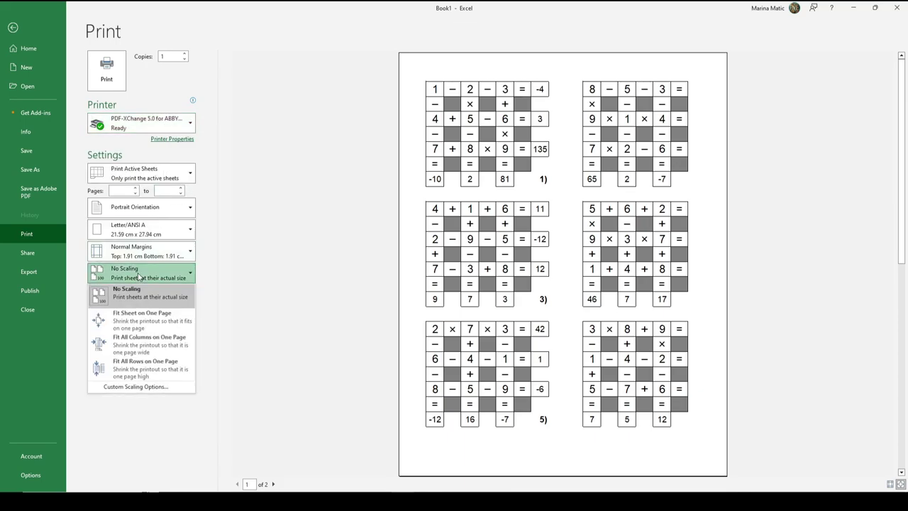
# Set print scaling to Fit Sheet on One Page and return to the worksheet
pyautogui.click(133, 320)
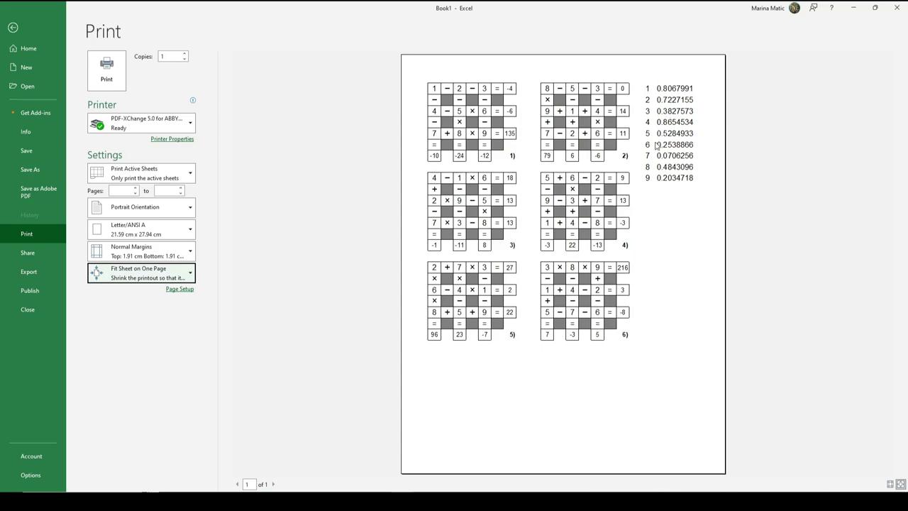
pyautogui.click(12, 27)
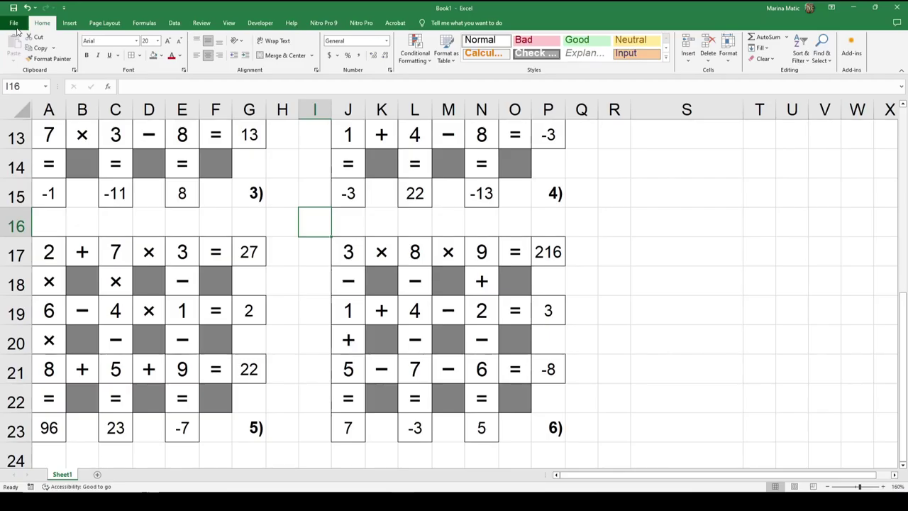
# In Page Break Preview, pull the print area's right border in to column P
pyautogui.click(813, 487)
pyautogui.scroll(4, 308, 240)
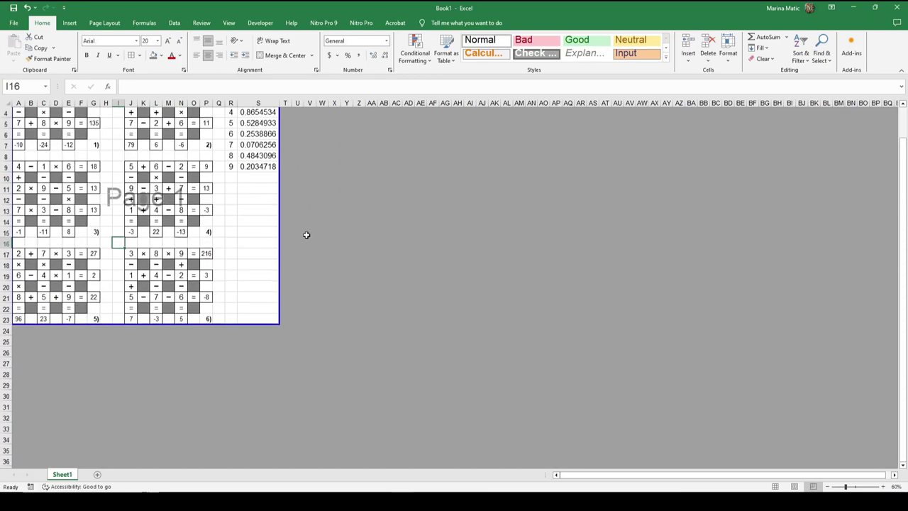
pyautogui.moveTo(282, 217); pyautogui.dragTo(213, 214)
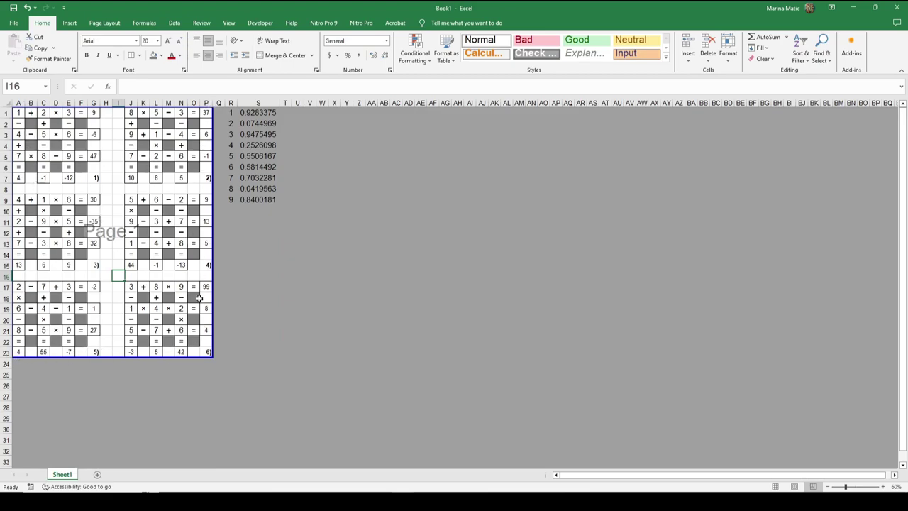
pyautogui.click(26, 25)
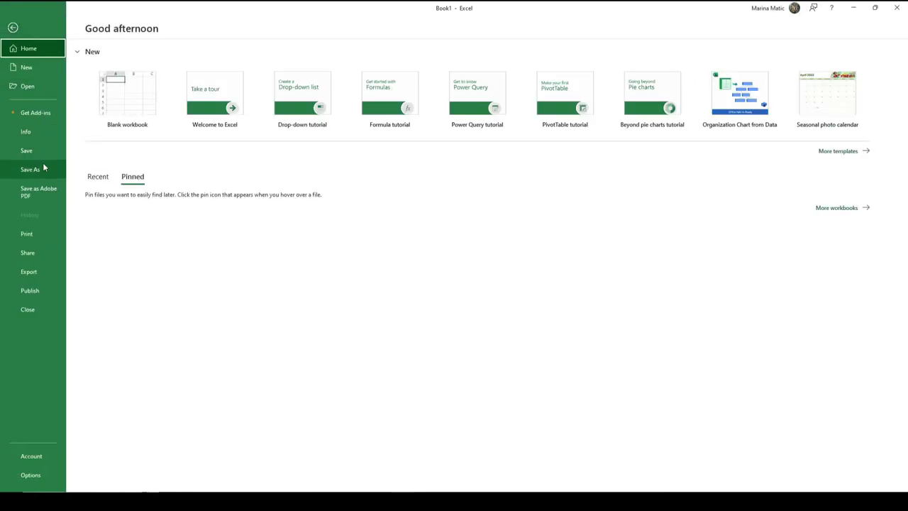
# Apply custom margins: top 2.4 cm, left 2, bottom 1.9, right 1.8, then return
pyautogui.click(37, 241)
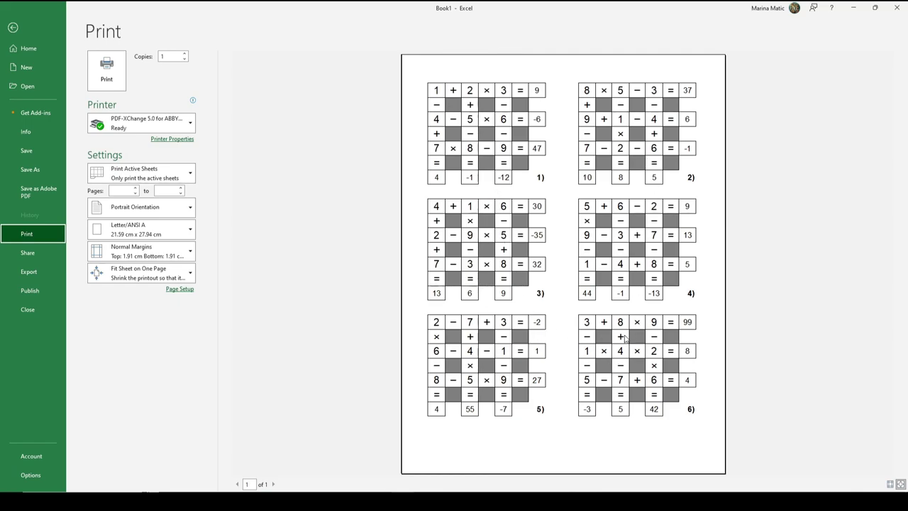
pyautogui.click(129, 249)
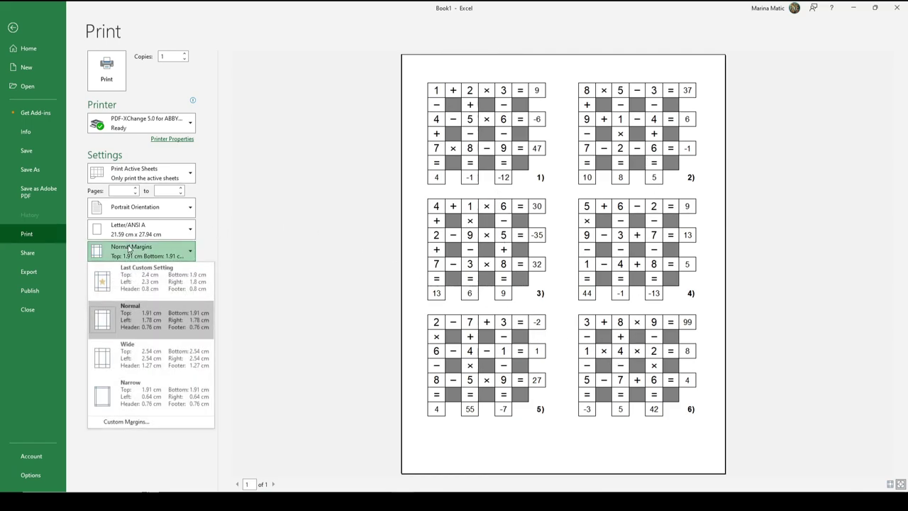
pyautogui.click(126, 421)
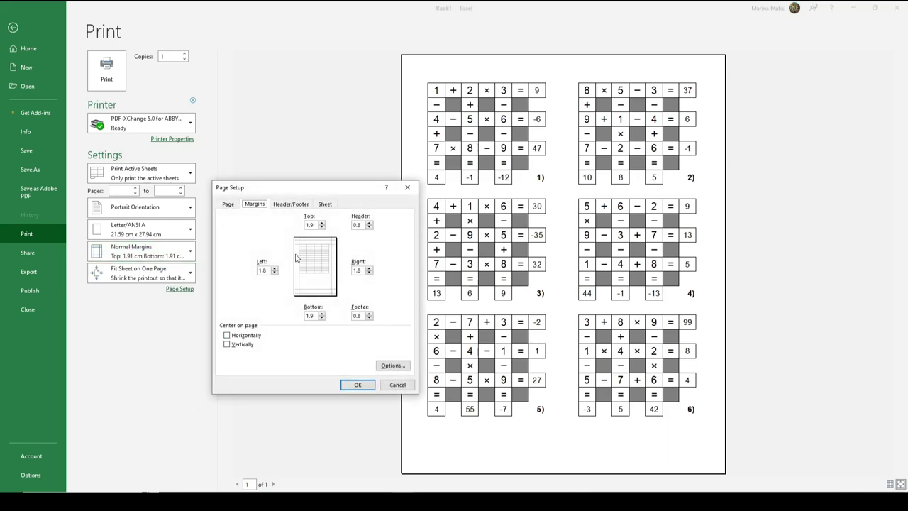
pyautogui.click(321, 222)
pyautogui.click(266, 269)
pyautogui.click(358, 384)
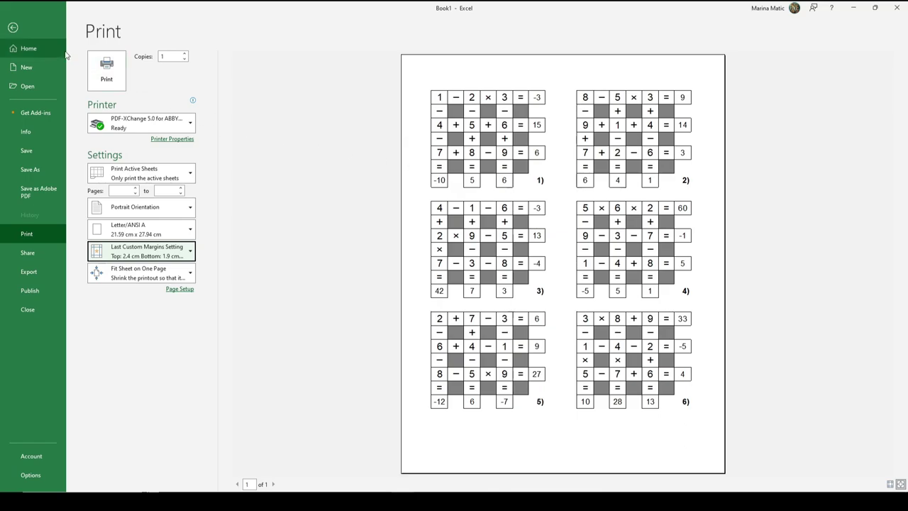
pyautogui.click(13, 27)
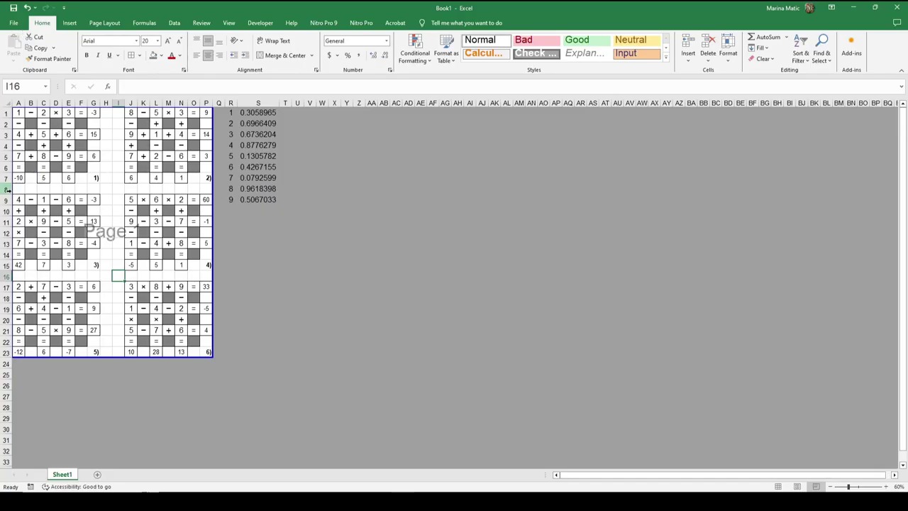
# Make spacer rows 8 and 16 taller and reopen the print preview
pyautogui.moveTo(7, 183); pyautogui.dragTo(7, 199)
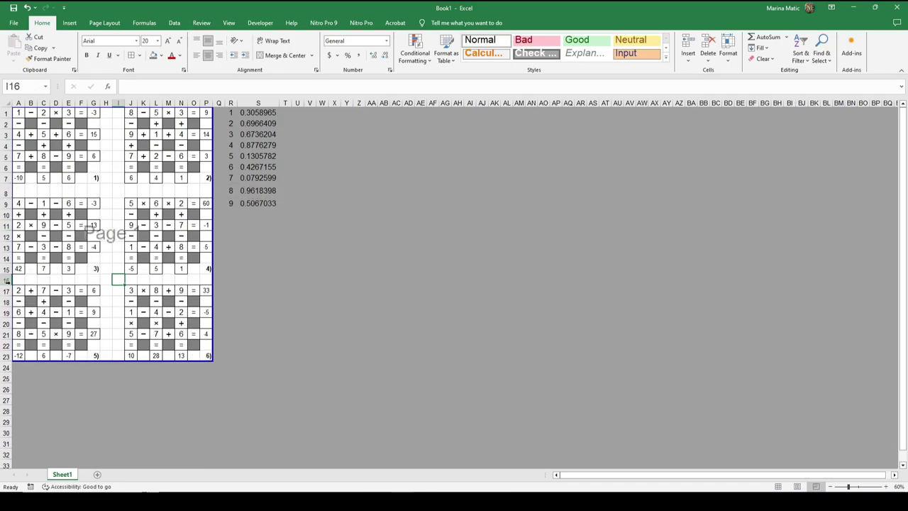
pyautogui.moveTo(7, 285); pyautogui.dragTo(7, 288)
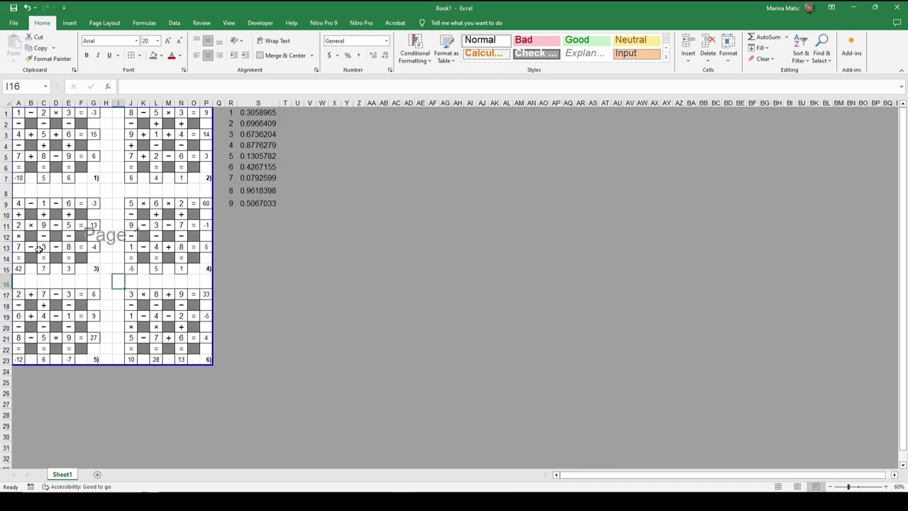
pyautogui.click(18, 26)
pyautogui.click(43, 231)
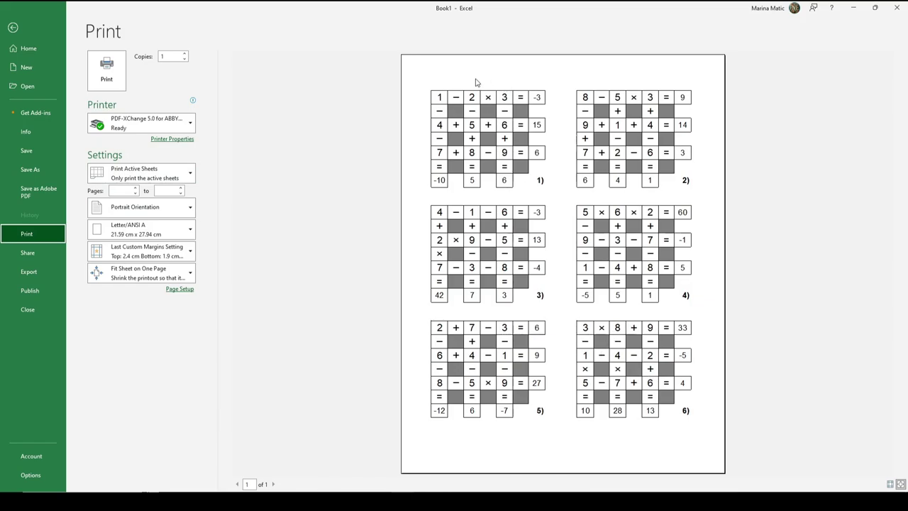
# Set a 2.8 cm top margin through Custom Margins and return to the worksheet
pyautogui.click(146, 251)
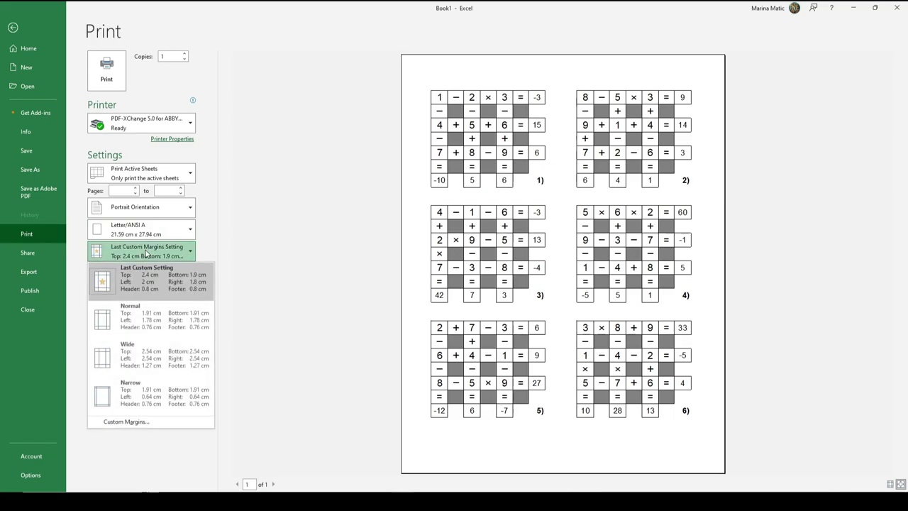
pyautogui.click(128, 425)
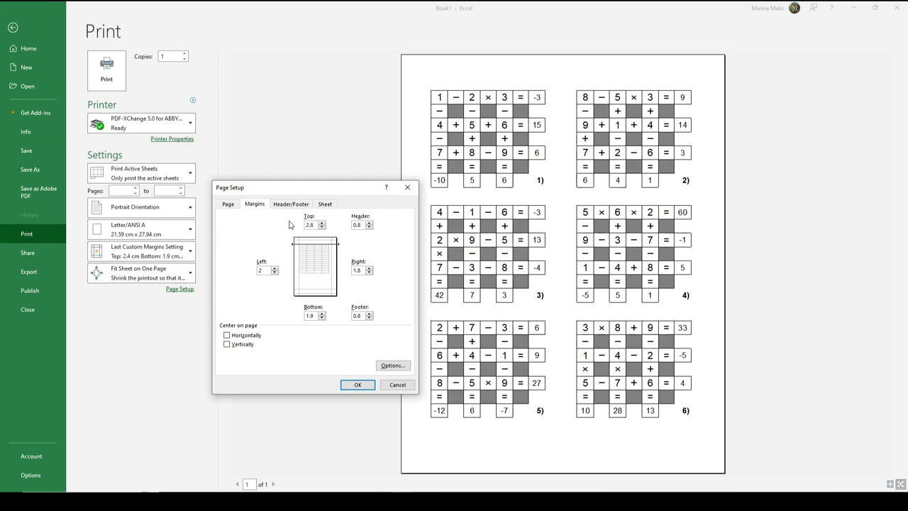
pyautogui.click(357, 384)
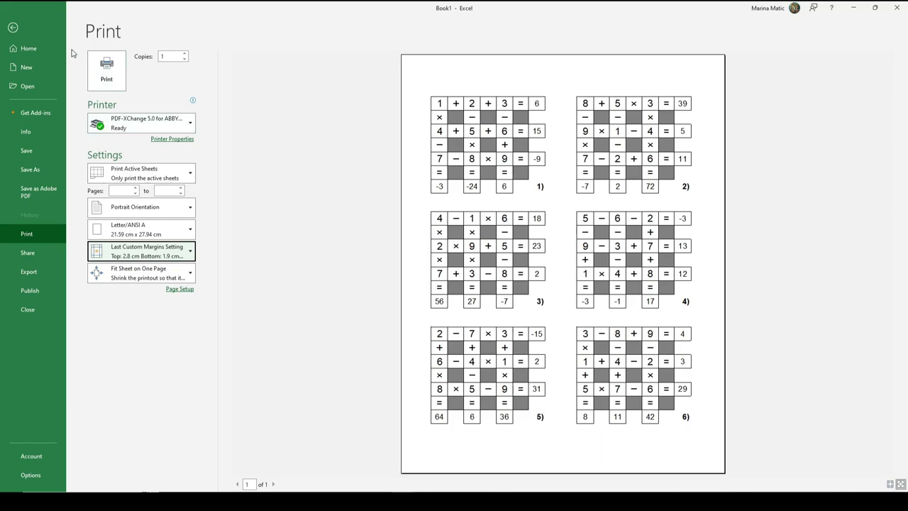
pyautogui.click(13, 27)
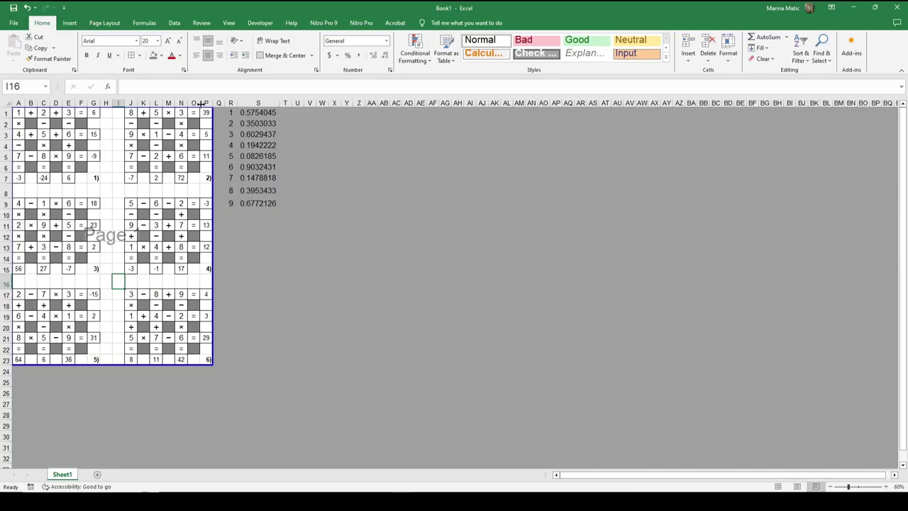
# Check the formulas in A1 and C1 and zoom the sheet to 80%
pyautogui.click(22, 113)
pyautogui.click(44, 113)
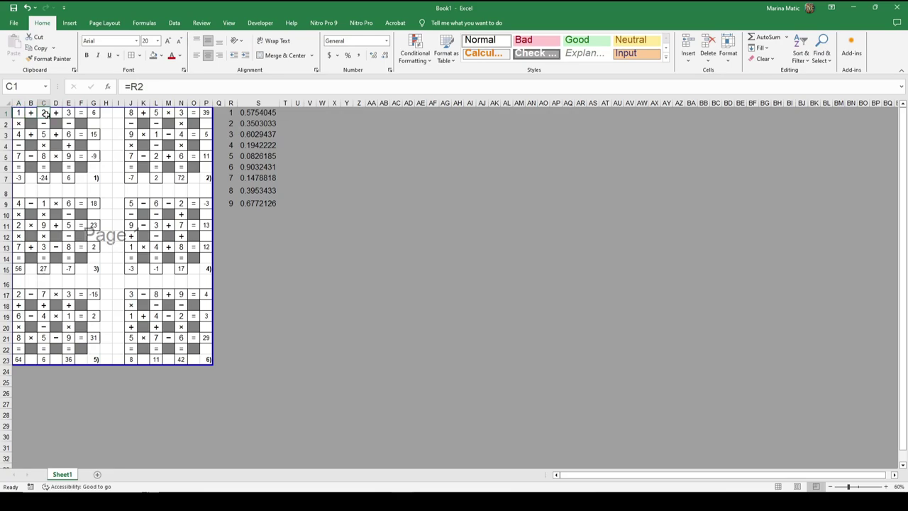
pyautogui.click(885, 486)
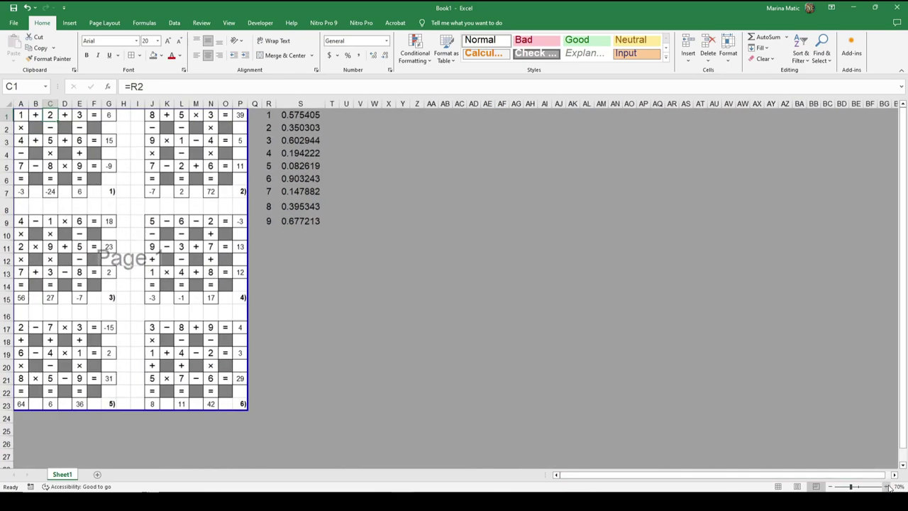
pyautogui.click(885, 487)
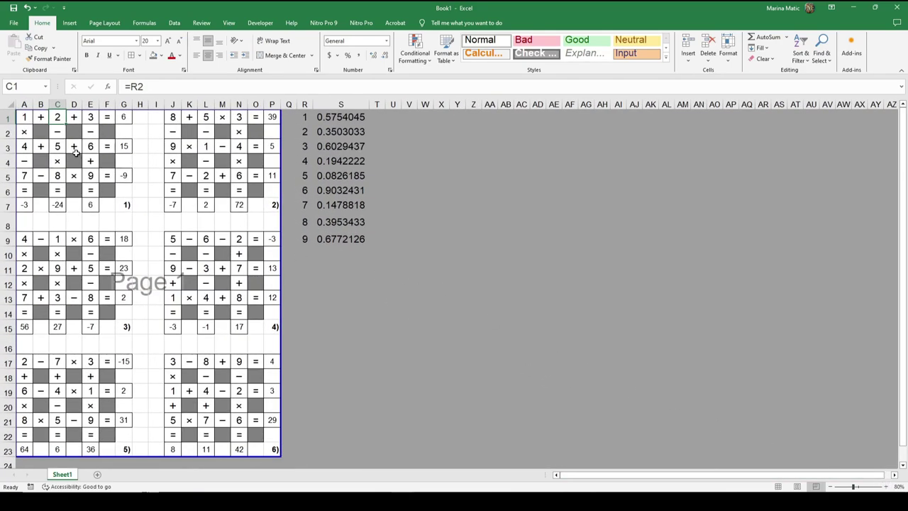
# Select the digit cells A1, C1, E1, A3, C3, E3, A5, C5 and E5
pyautogui.click(26, 117)
pyautogui.keyDown('ctrl'); pyautogui.click(57, 117); pyautogui.keyUp('ctrl')
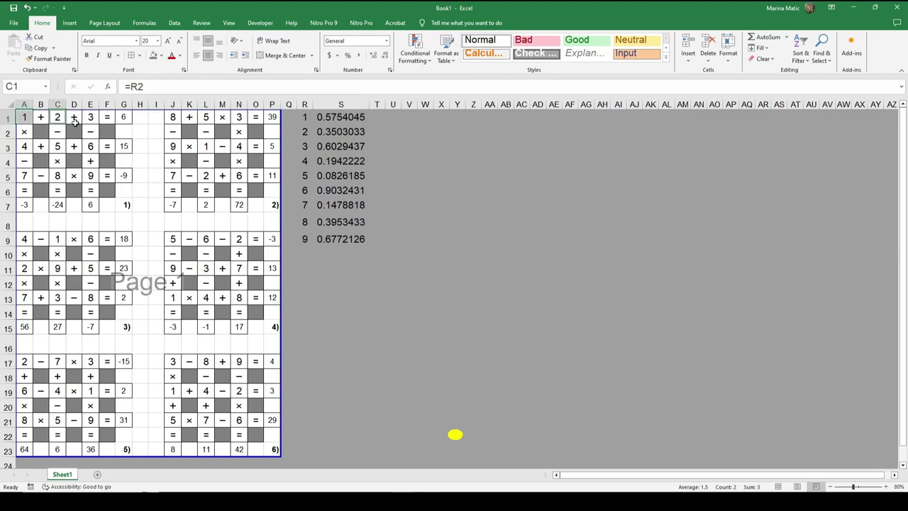
pyautogui.keyDown('ctrl'); pyautogui.click(90, 117); pyautogui.keyUp('ctrl')
pyautogui.keyDown('ctrl'); pyautogui.click(24, 146); pyautogui.keyUp('ctrl')
pyautogui.keyDown('ctrl'); pyautogui.click(58, 146); pyautogui.keyUp('ctrl')
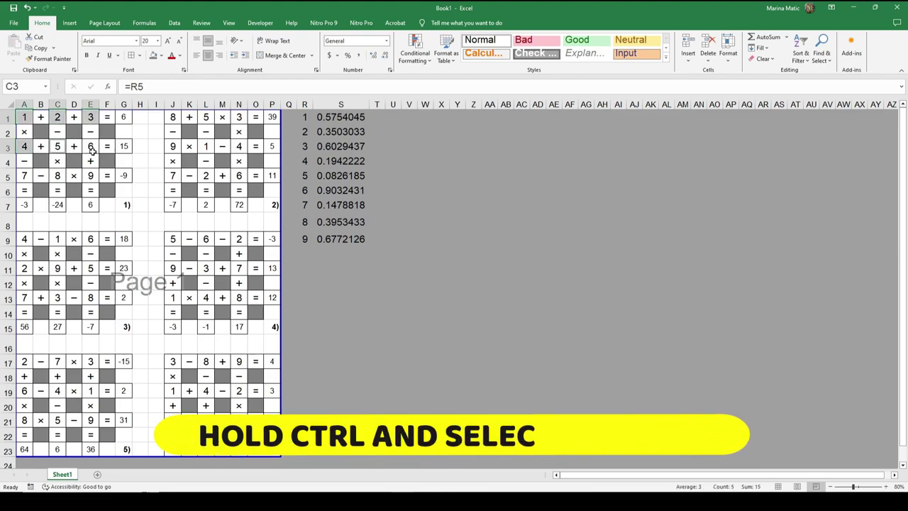
pyautogui.keyDown('ctrl'); pyautogui.click(90, 146); pyautogui.keyUp('ctrl')
pyautogui.keyDown('ctrl'); pyautogui.click(26, 176); pyautogui.keyUp('ctrl')
pyautogui.keyDown('ctrl'); pyautogui.click(58, 175); pyautogui.keyUp('ctrl')
pyautogui.keyDown('ctrl'); pyautogui.click(90, 176); pyautogui.keyUp('ctrl')
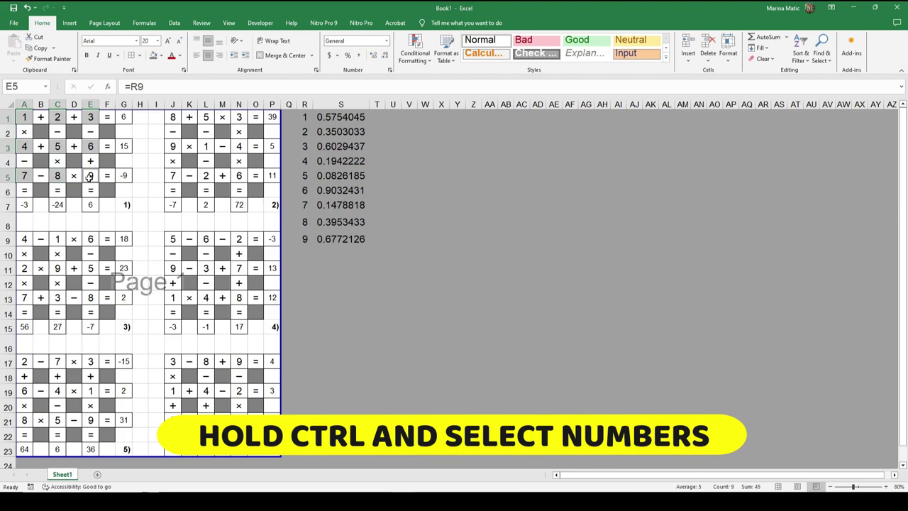
pyautogui.click(44, 134)
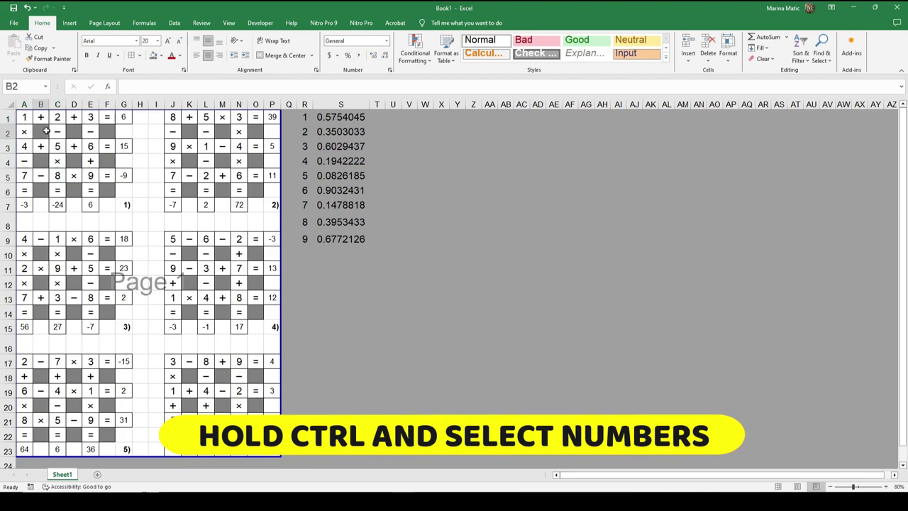
# Select block A1:D4 and inspect the random operator formula in D1
pyautogui.moveTo(23, 116); pyautogui.dragTo(74, 152)
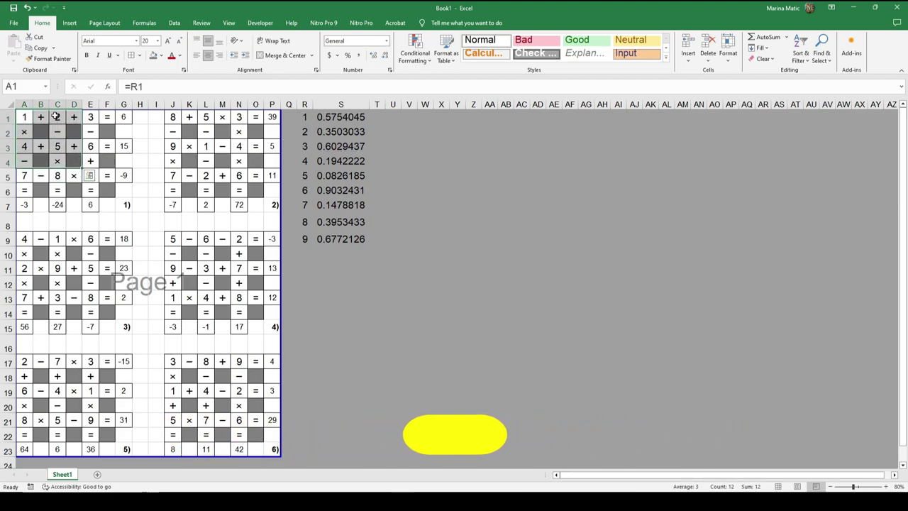
pyautogui.click(57, 117)
pyautogui.click(73, 117)
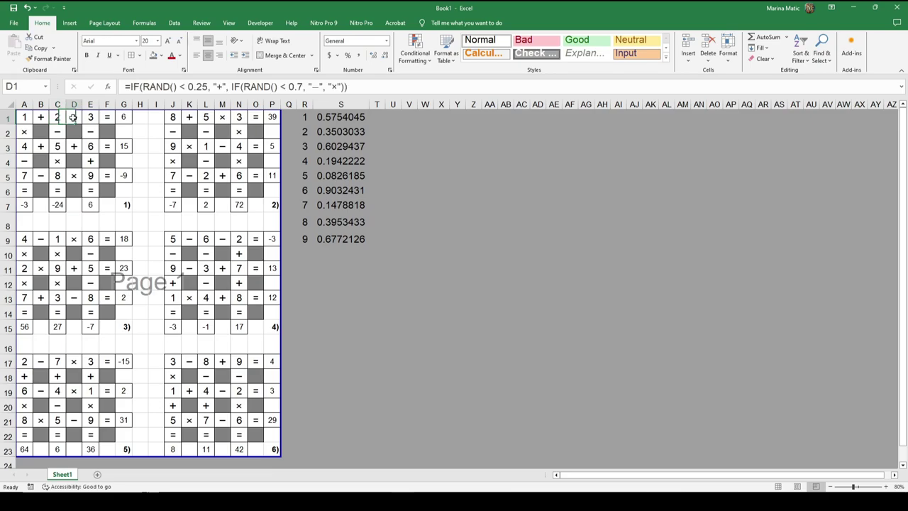
pyautogui.click(32, 118)
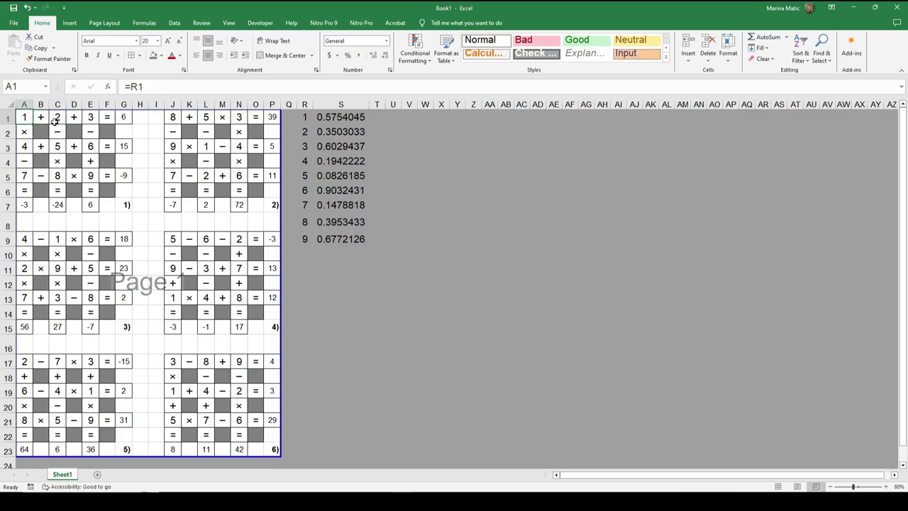
pyautogui.moveTo(25, 116); pyautogui.dragTo(106, 190)
pyautogui.click(157, 40)
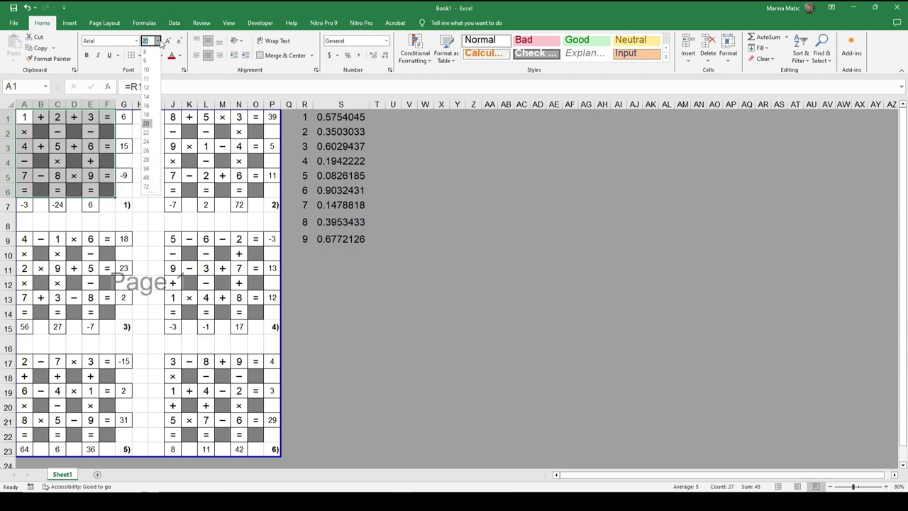
pyautogui.click(147, 141)
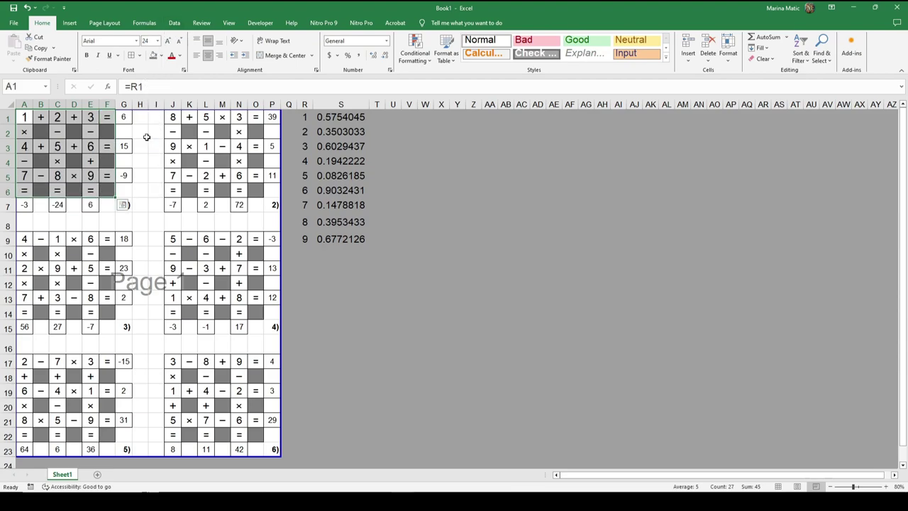
pyautogui.moveTo(171, 115); pyautogui.dragTo(251, 190)
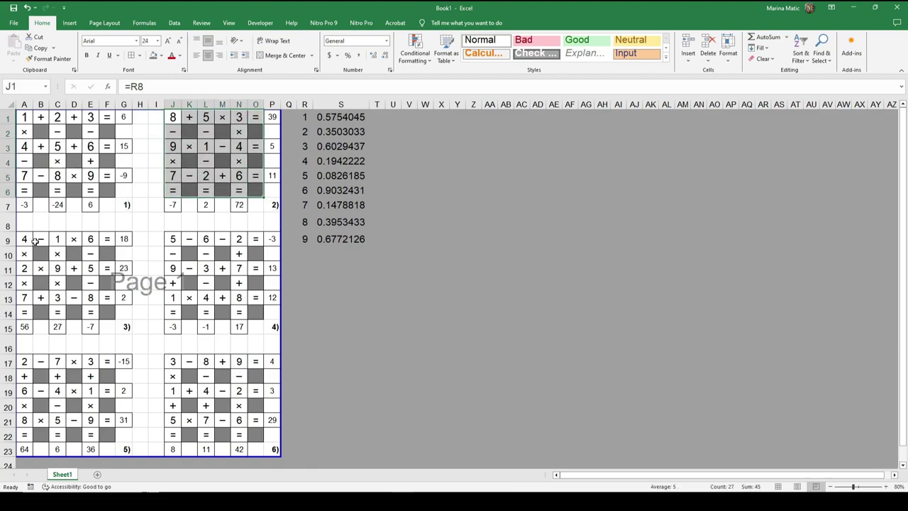
pyautogui.moveTo(29, 240); pyautogui.dragTo(110, 312)
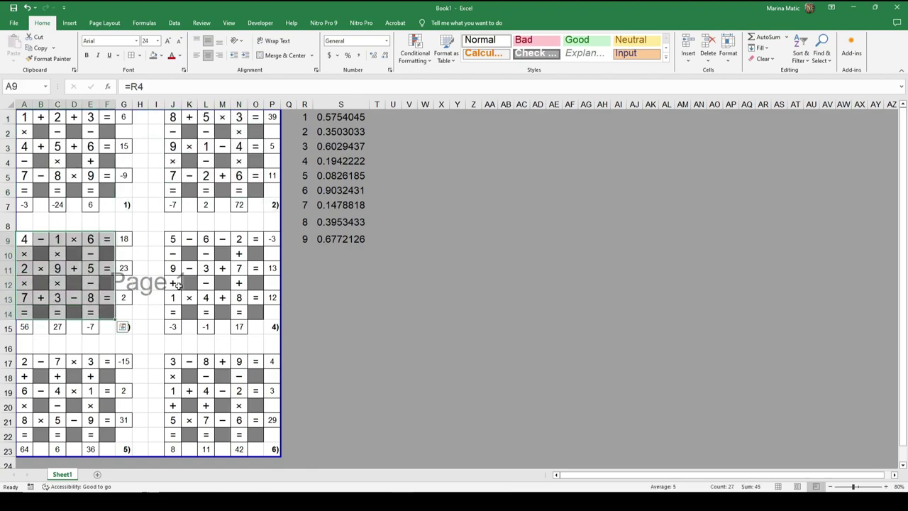
pyautogui.moveTo(174, 240); pyautogui.dragTo(240, 303)
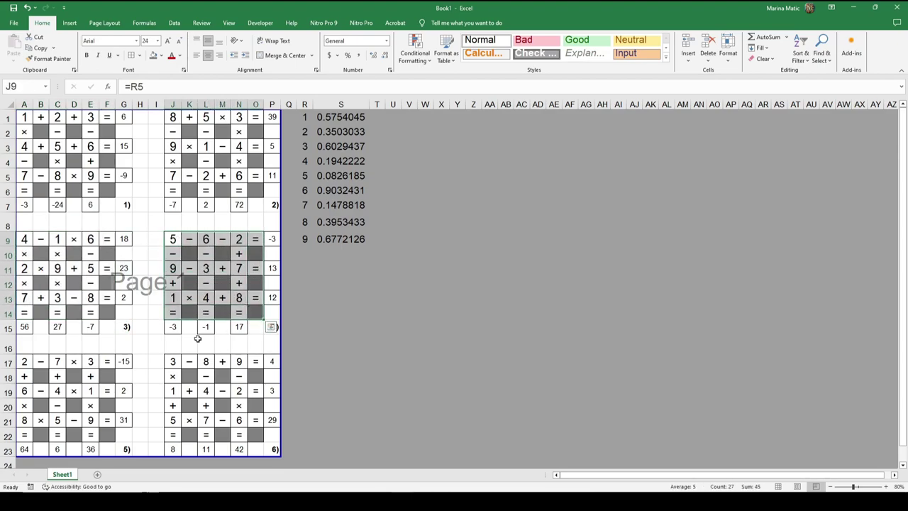
pyautogui.click(30, 362)
pyautogui.moveTo(34, 365); pyautogui.dragTo(103, 431)
pyautogui.moveTo(173, 362); pyautogui.dragTo(251, 433)
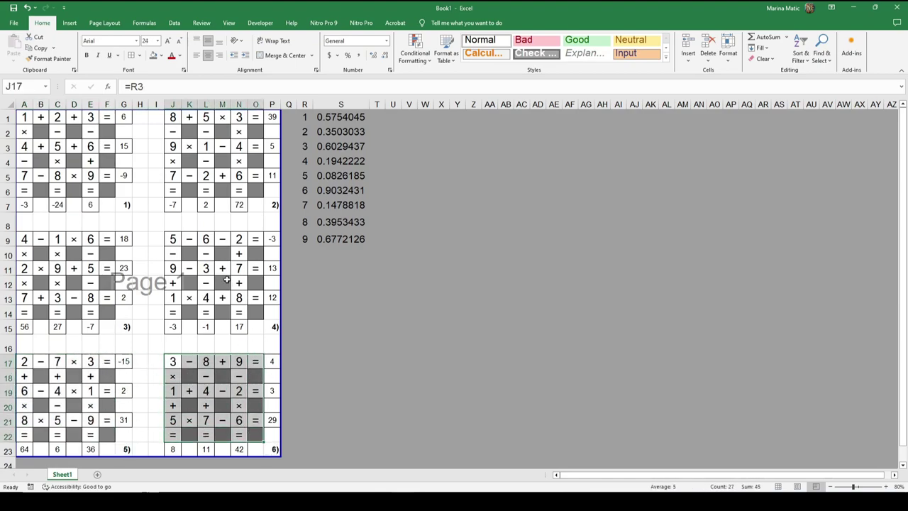
pyautogui.click(205, 225)
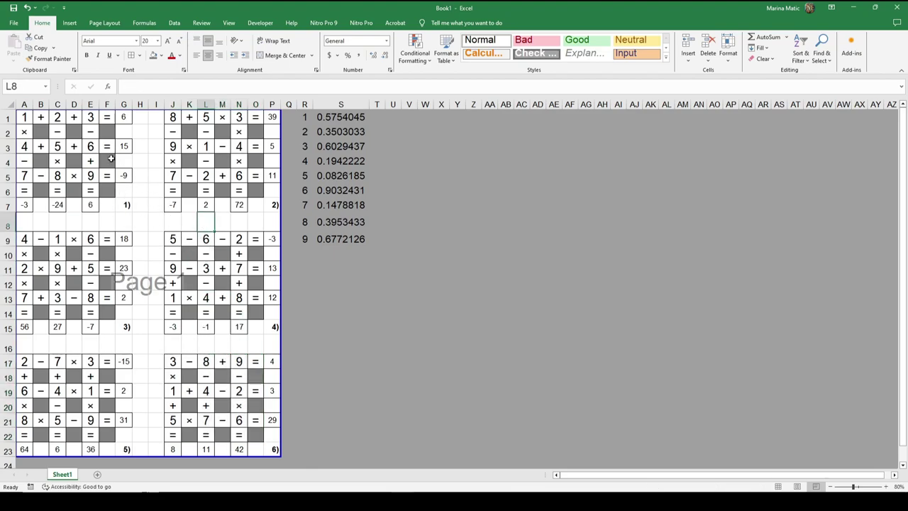
pyautogui.click(85, 119)
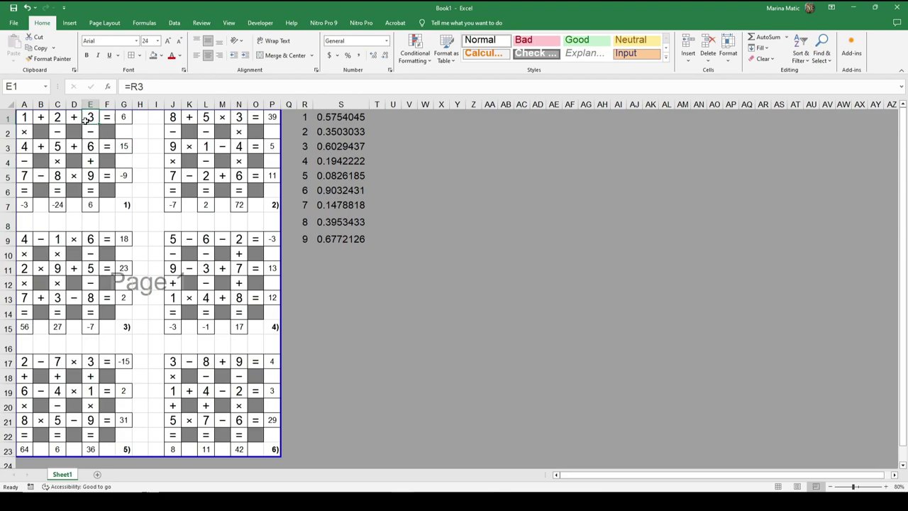
pyautogui.click(15, 25)
pyautogui.click(40, 236)
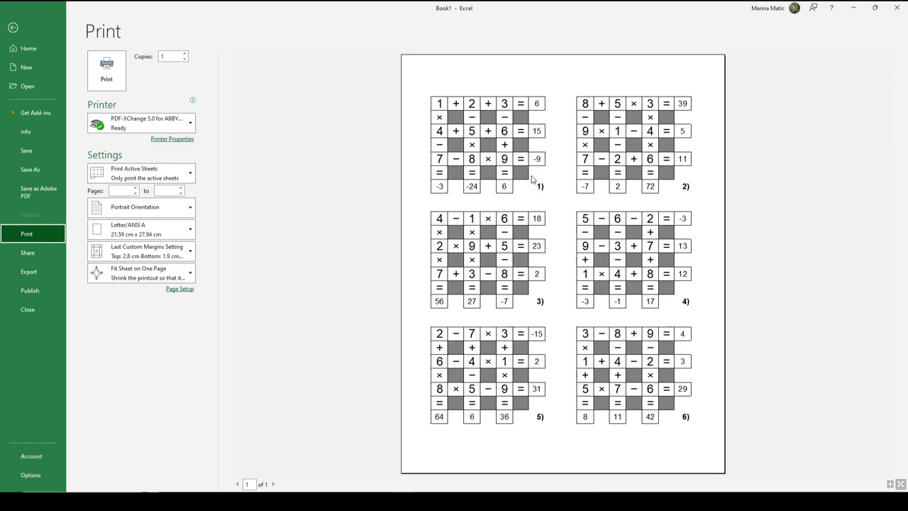
pyautogui.click(13, 27)
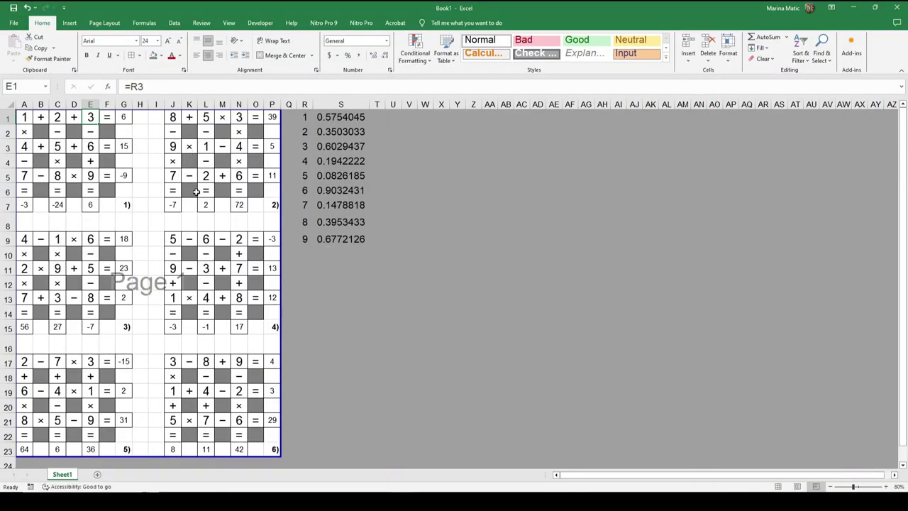
# Rename the Sheet1 tab to 'Puzzle1-6'
pyautogui.doubleClick(72, 474)
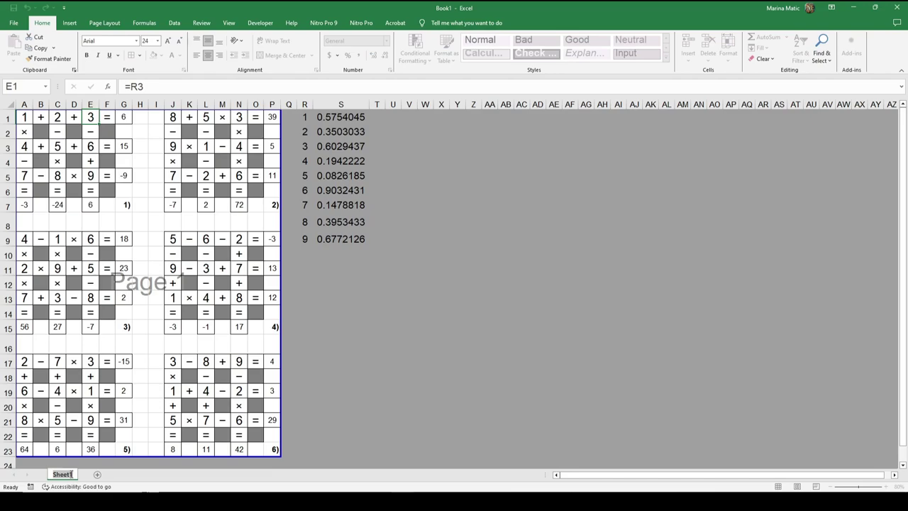
pyautogui.write('Puzzle1-6')
pyautogui.click(135, 401)
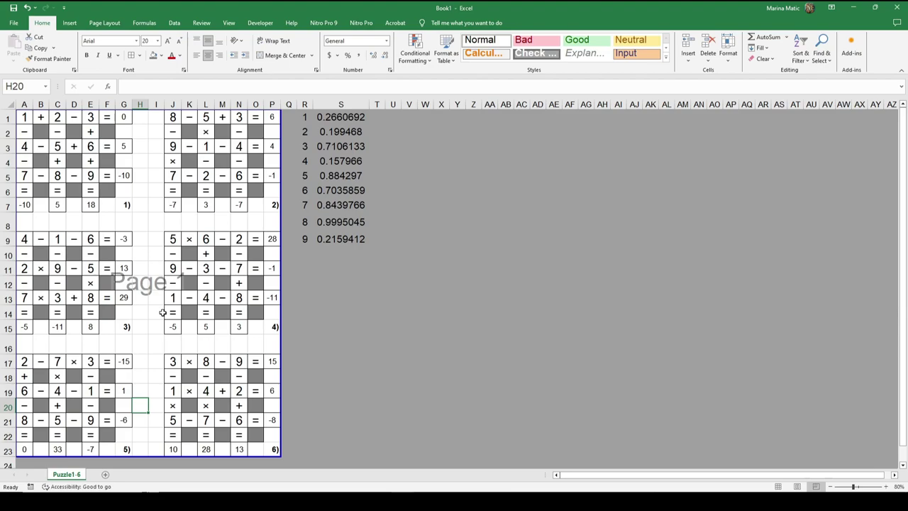
# Copy the Puzzle1-6 sheet to the end of the workbook
pyautogui.rightClick(66, 475)
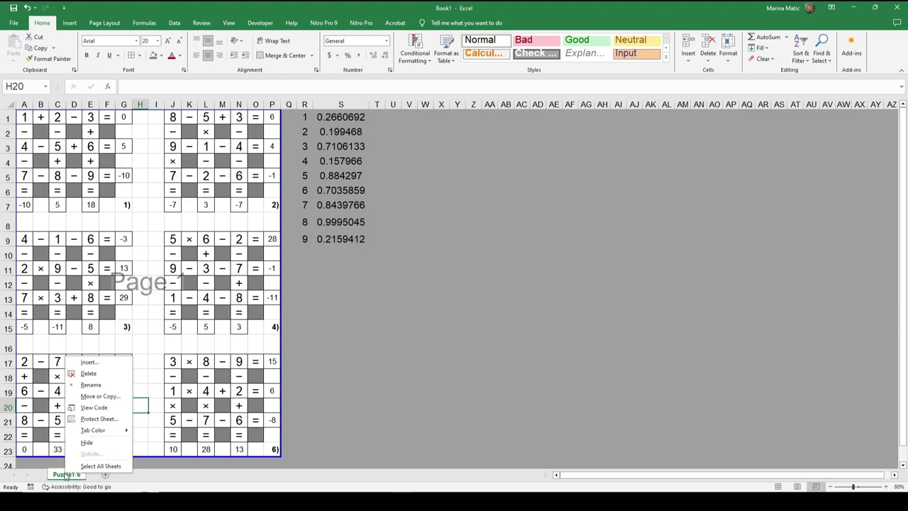
pyautogui.click(100, 396)
pyautogui.click(49, 447)
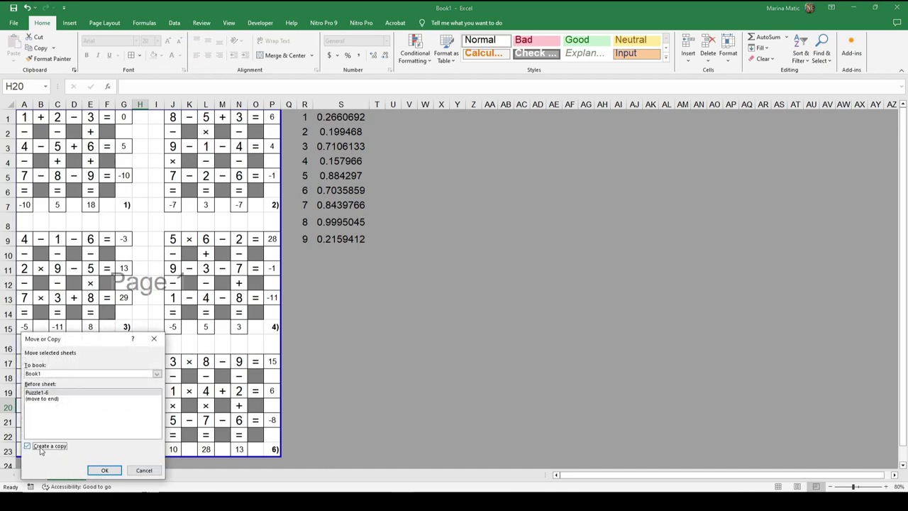
pyautogui.click(51, 398)
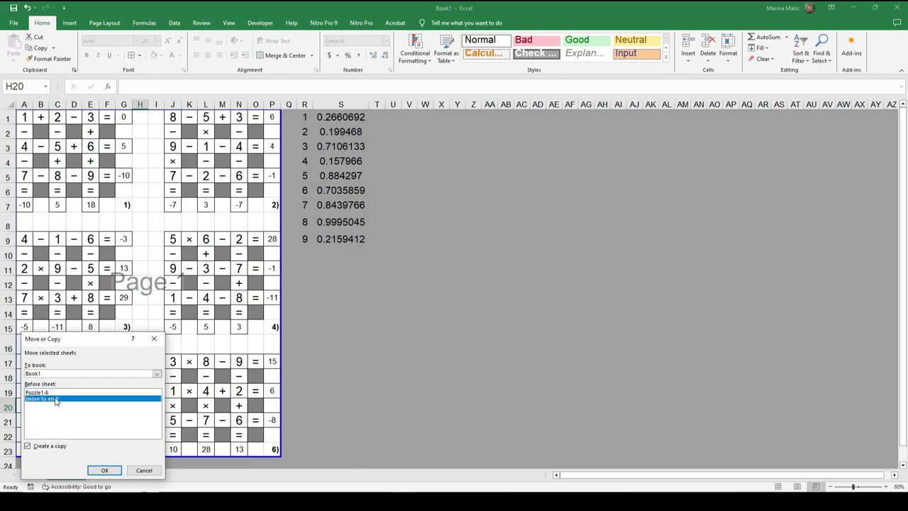
pyautogui.click(104, 470)
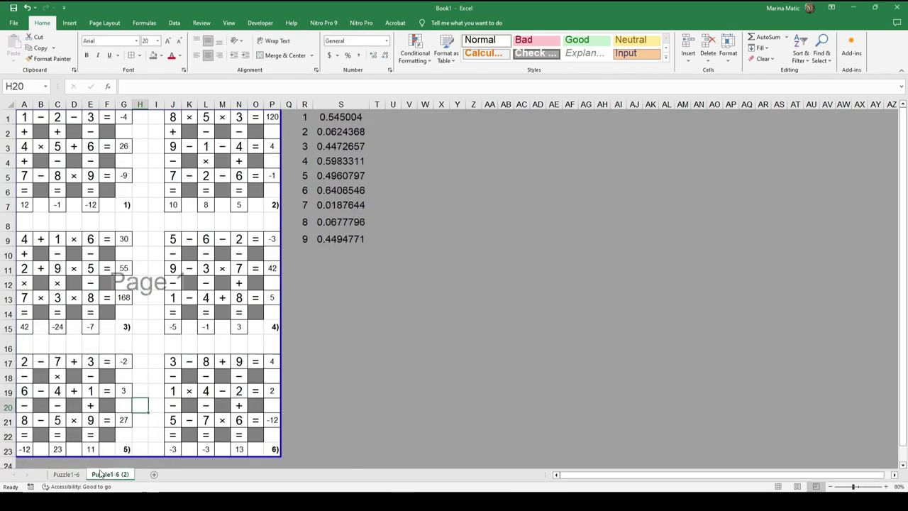
# Group Puzzle1-6 with its copy and copy both sheets to the end
pyautogui.click(76, 475)
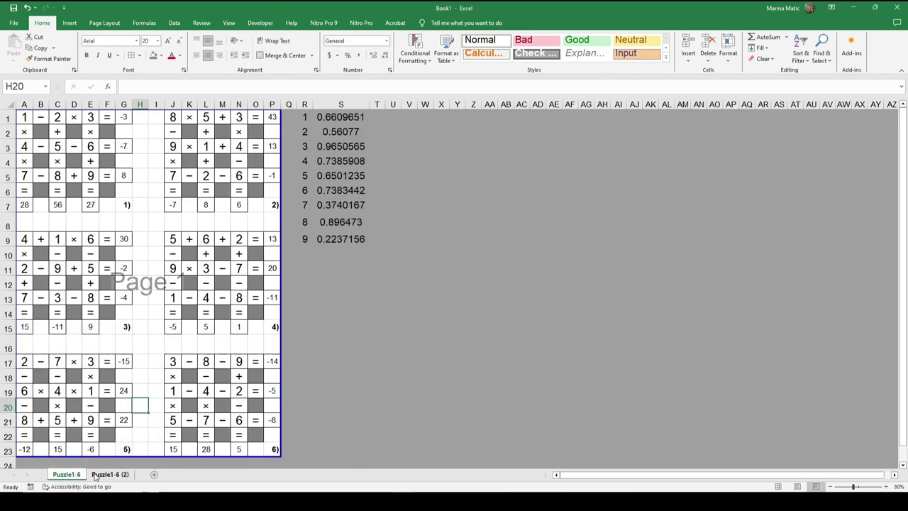
pyautogui.keyDown('ctrl'); pyautogui.click(104, 475); pyautogui.keyUp('ctrl')
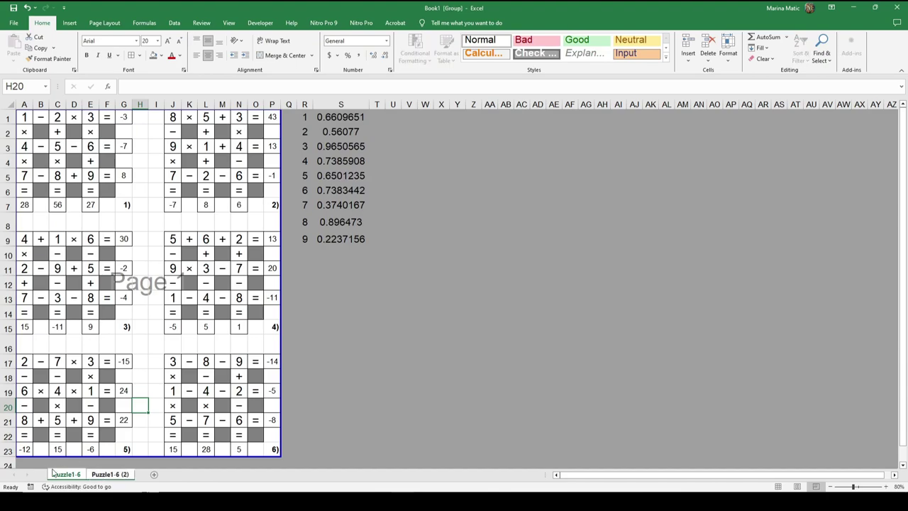
pyautogui.rightClick(120, 477)
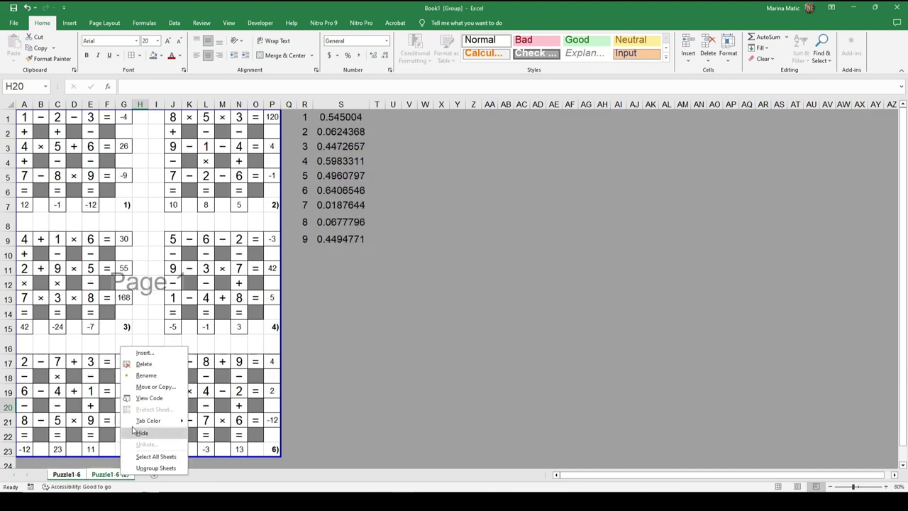
pyautogui.click(142, 387)
pyautogui.click(94, 395)
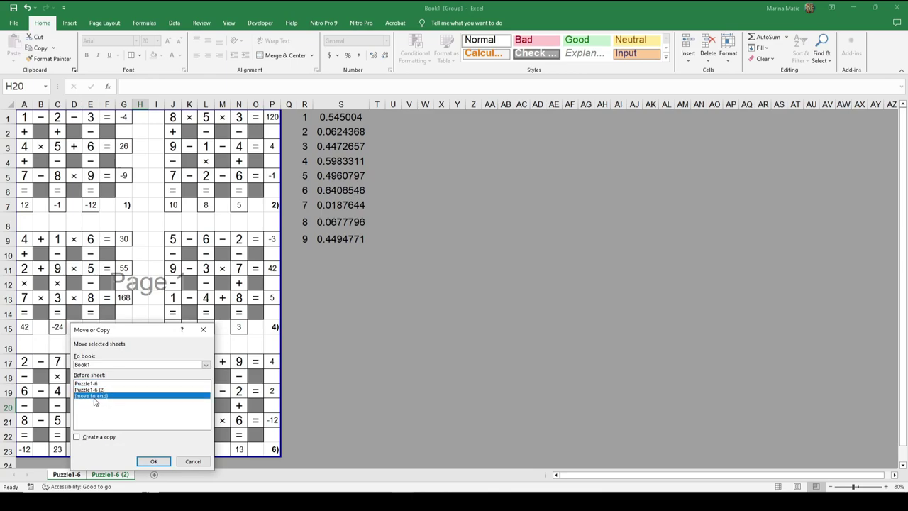
pyautogui.click(83, 437)
pyautogui.click(153, 461)
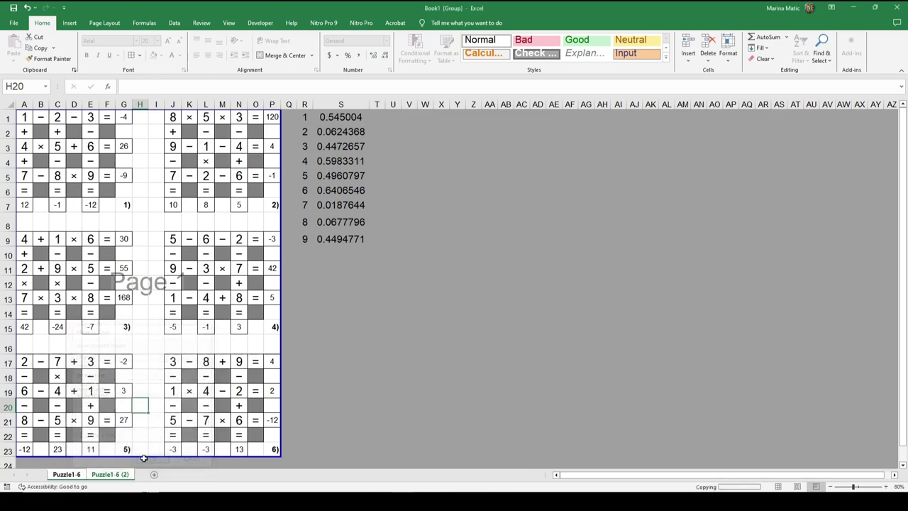
# Group all four puzzle sheets and copy them to the end of the workbook
pyautogui.click(68, 474)
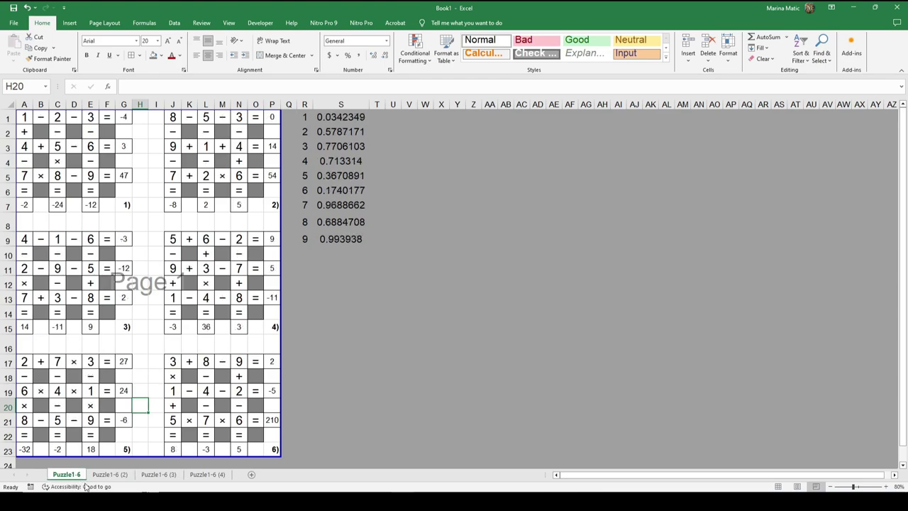
pyautogui.keyDown('shift'); pyautogui.click(204, 475); pyautogui.keyUp('shift')
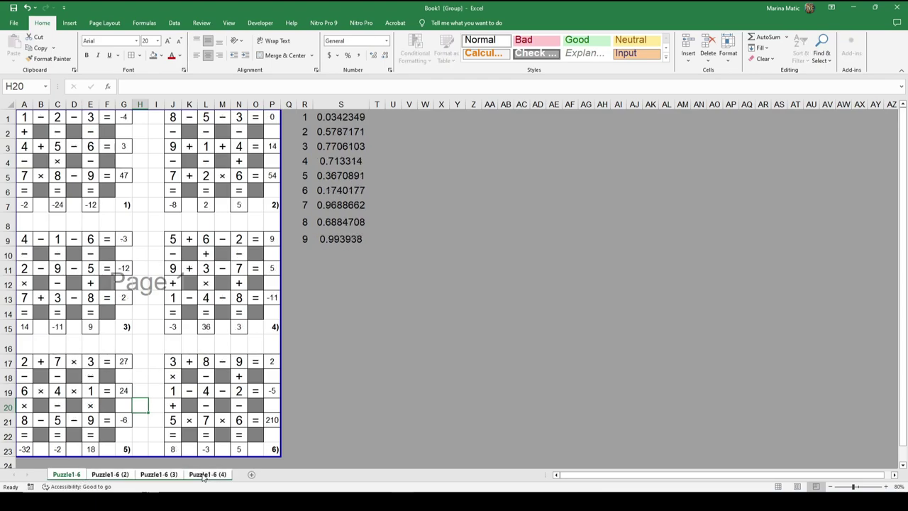
pyautogui.rightClick(204, 474)
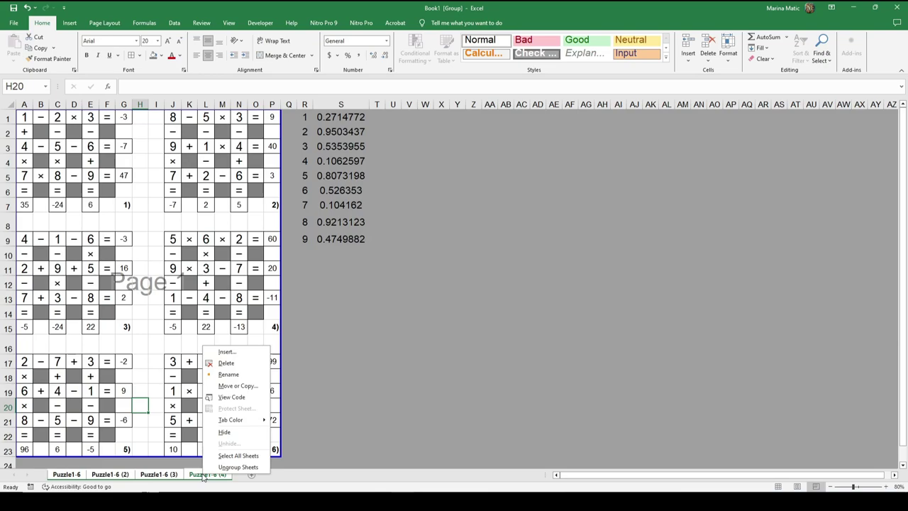
pyautogui.click(234, 388)
pyautogui.click(173, 407)
pyautogui.click(168, 436)
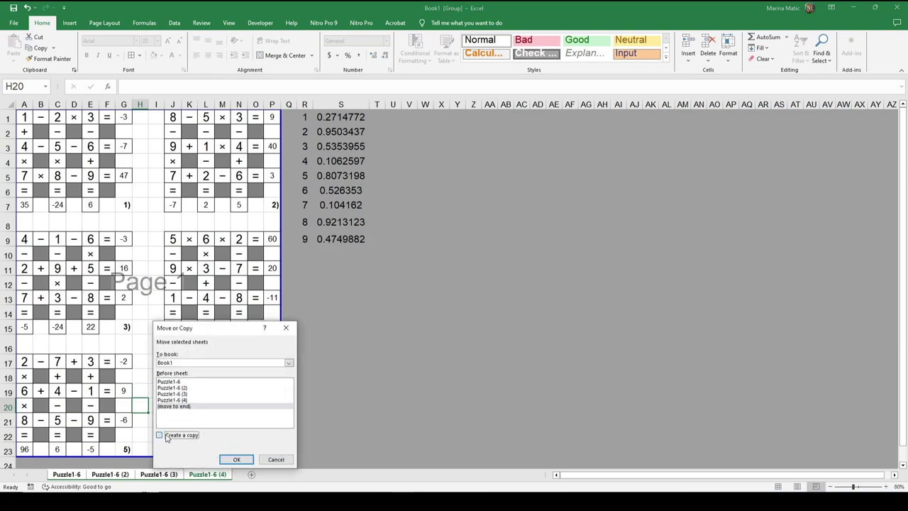
pyautogui.click(228, 460)
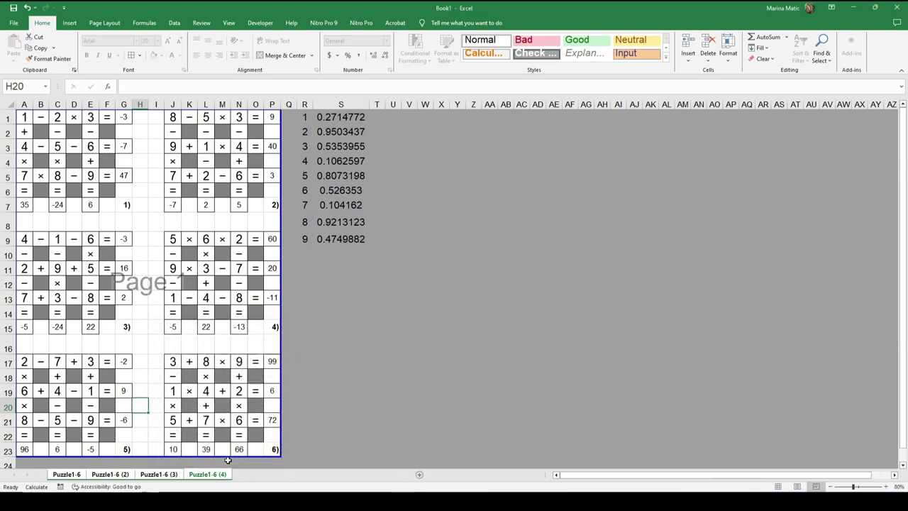
# Group all eight puzzle sheets and copy them to the end of the workbook
pyautogui.click(71, 475)
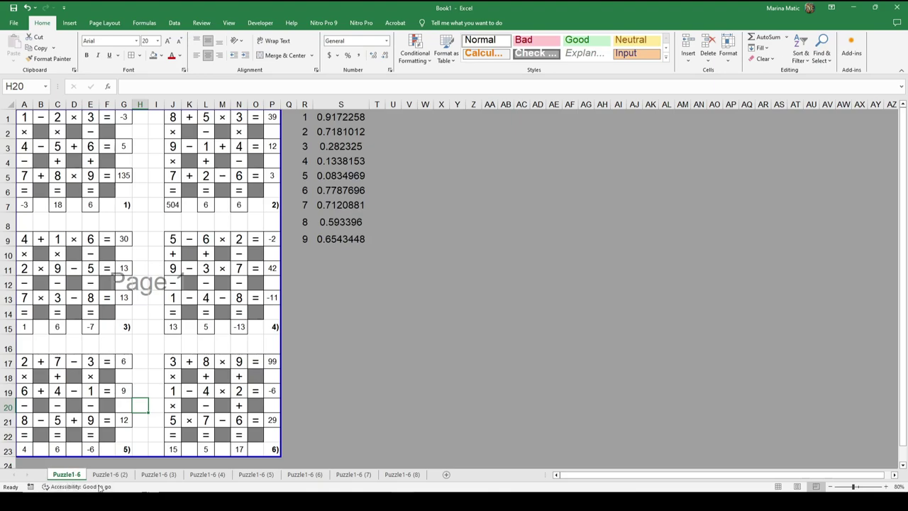
pyautogui.keyDown('shift'); pyautogui.click(406, 474); pyautogui.keyUp('shift')
pyautogui.rightClick(409, 474)
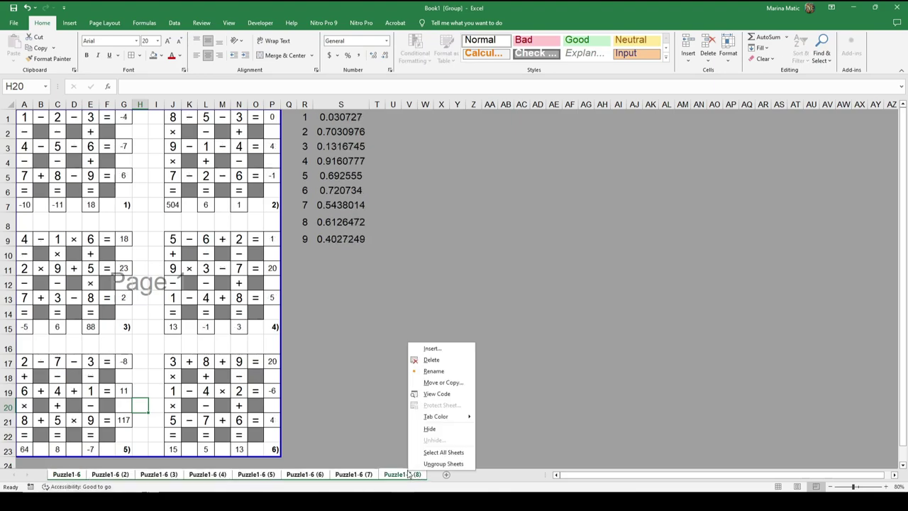
pyautogui.click(437, 394)
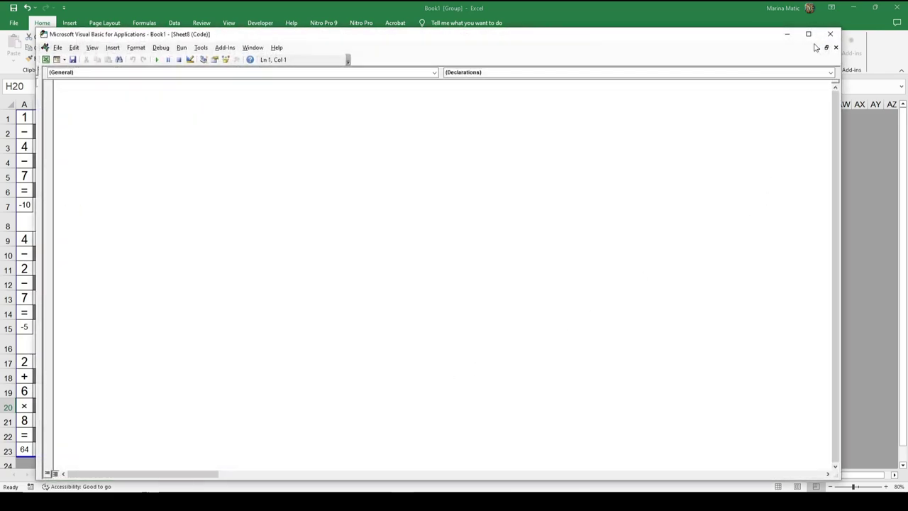
pyautogui.click(830, 33)
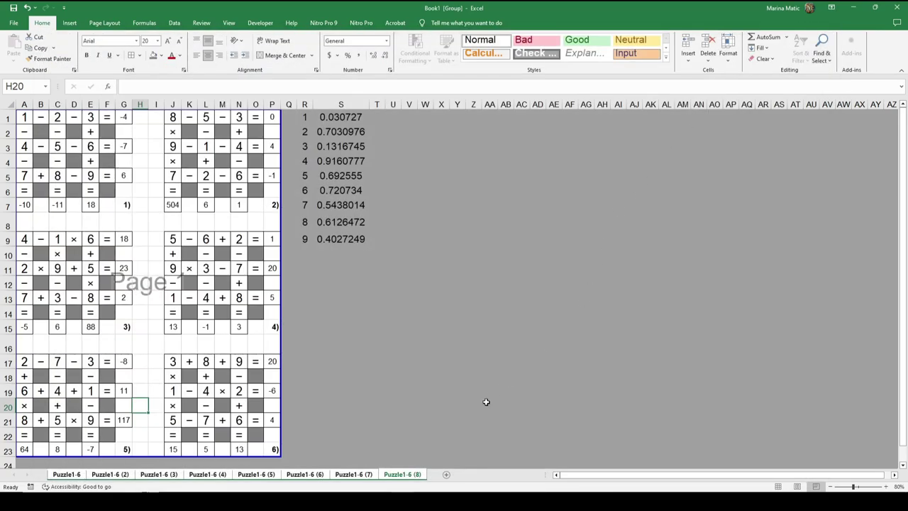
pyautogui.rightClick(408, 476)
pyautogui.click(442, 390)
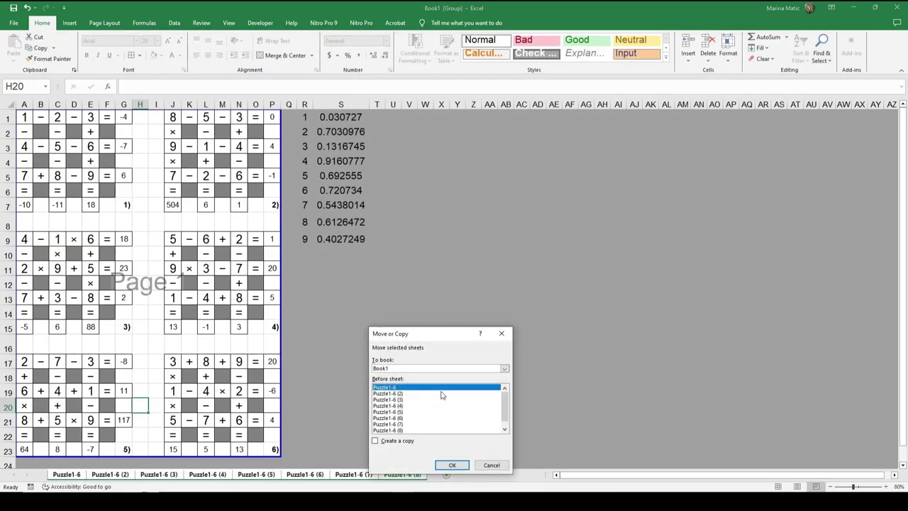
pyautogui.click(385, 440)
pyautogui.scroll(-1, 416, 420)
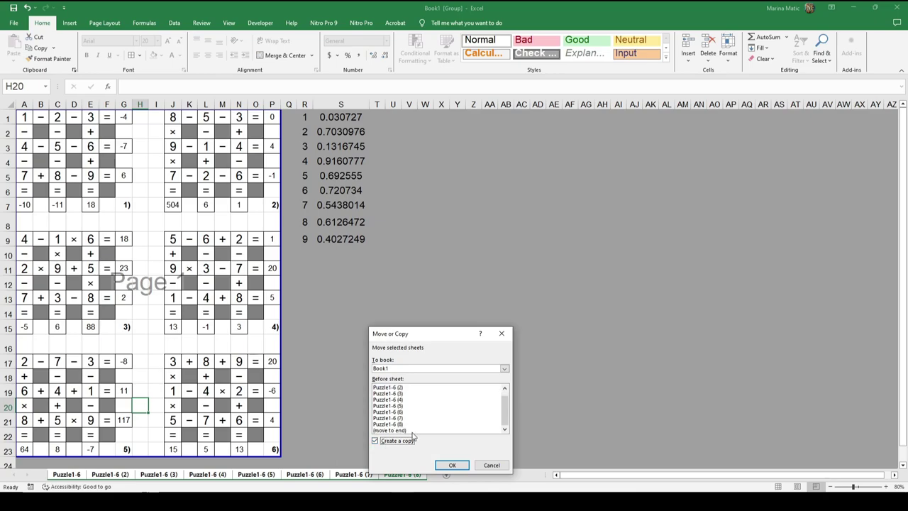
pyautogui.click(413, 431)
pyautogui.click(450, 465)
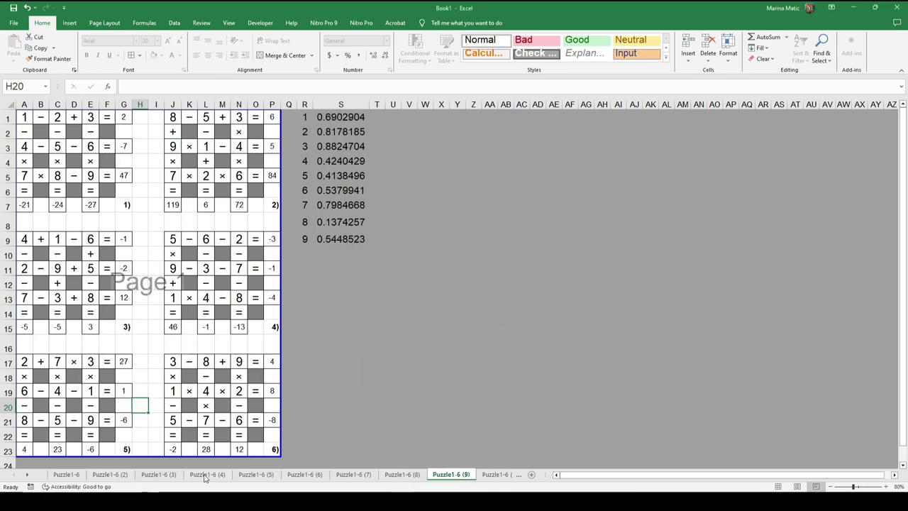
pyautogui.click(81, 476)
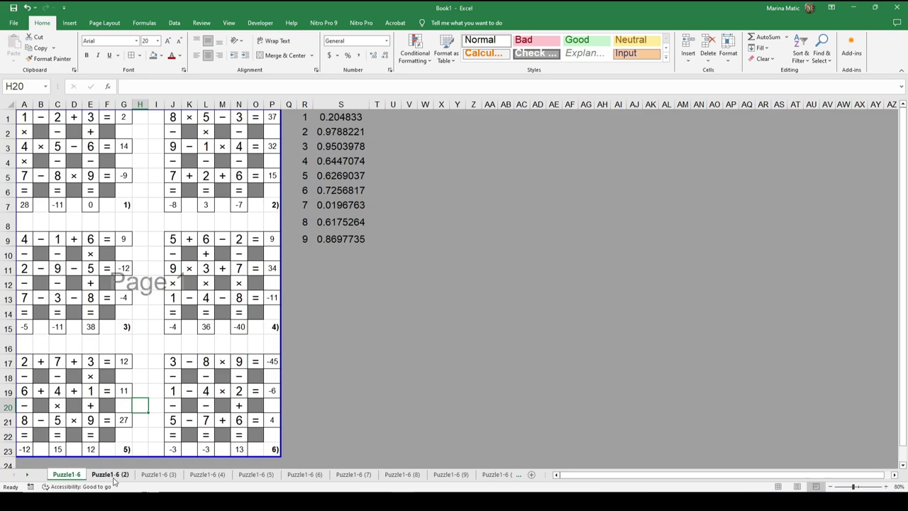
pyautogui.click(114, 476)
# Start the second sheet's puzzle numbering at 7 in G7 and rename it Puzzle7-12
pyautogui.click(122, 207)
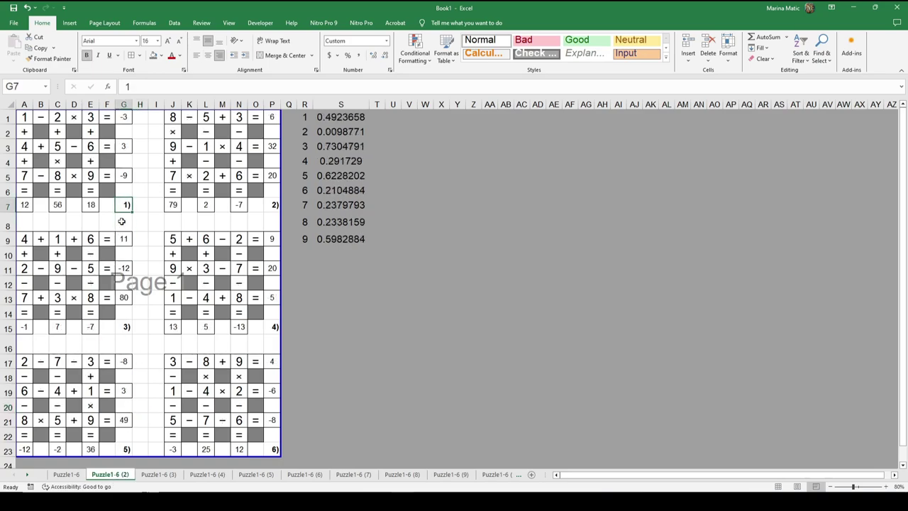
pyautogui.write('7')
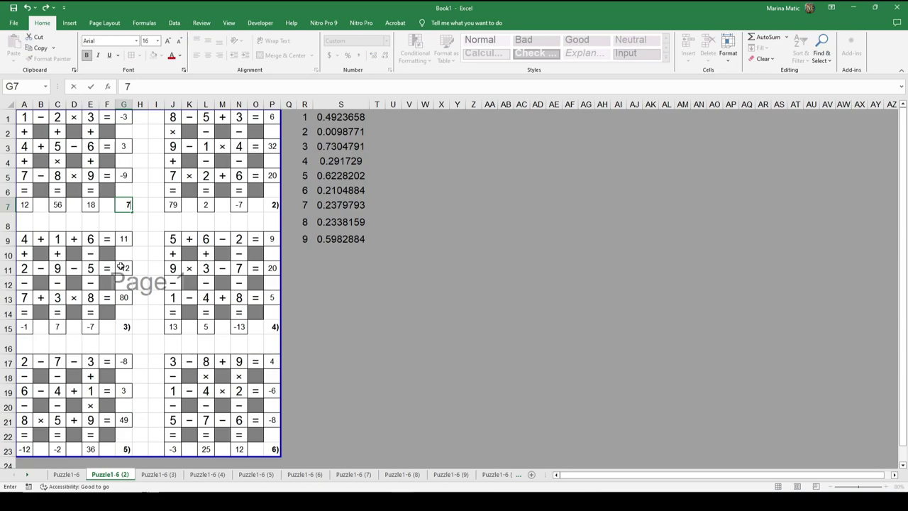
pyautogui.press('Return')
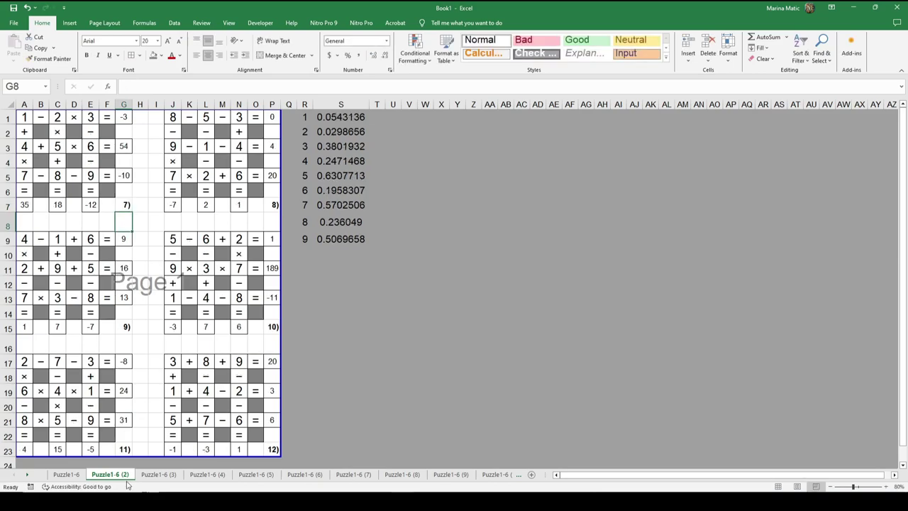
pyautogui.click(119, 474)
pyautogui.write('Puzzle7-')
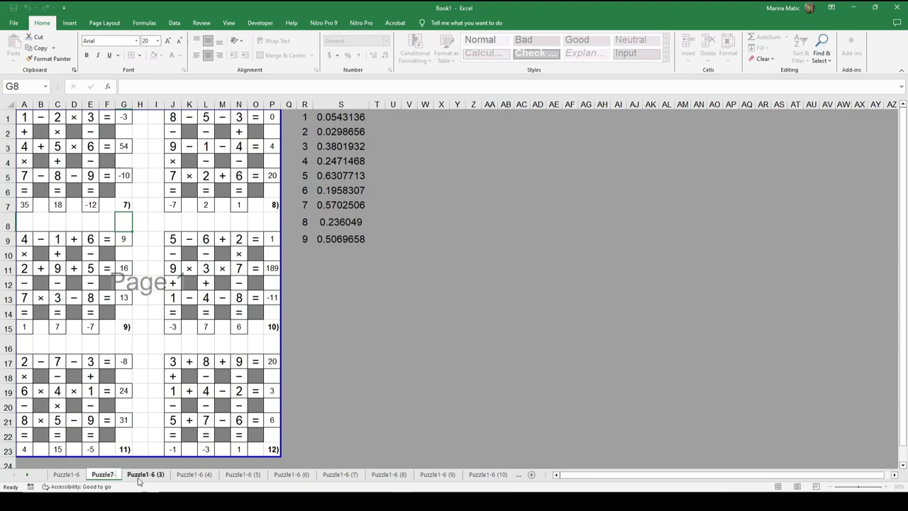
pyautogui.write('12')
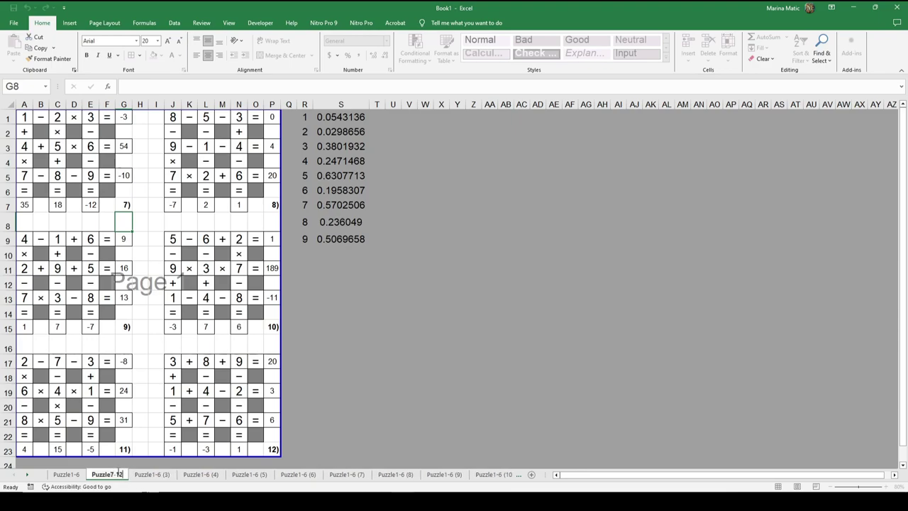
pyautogui.click(151, 474)
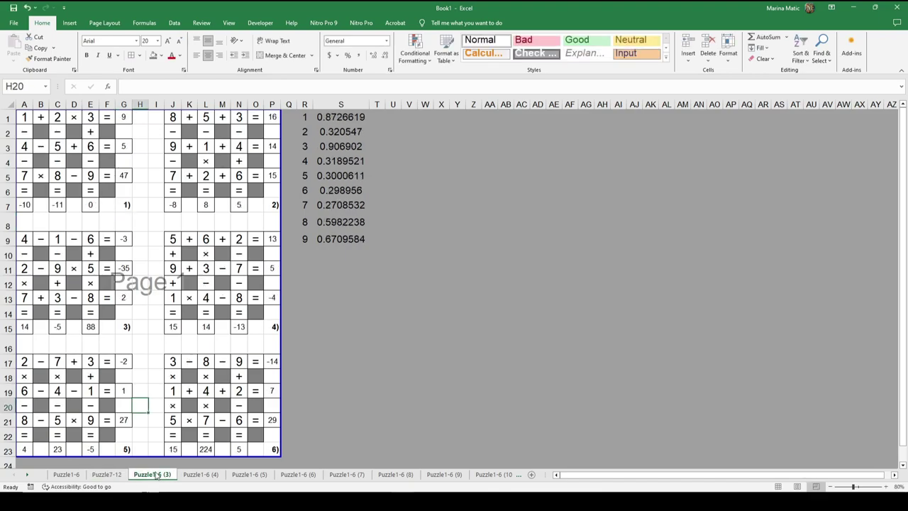
# Set the third sheet's first puzzle number to 13 and rename it Puzzle13-18
pyautogui.click(123, 205)
pyautogui.write('1')
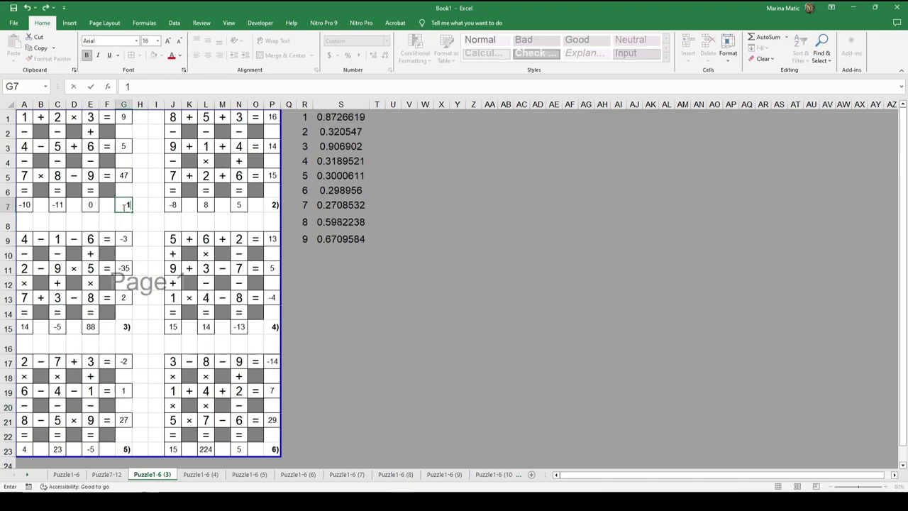
pyautogui.write('3')
pyautogui.press('Return')
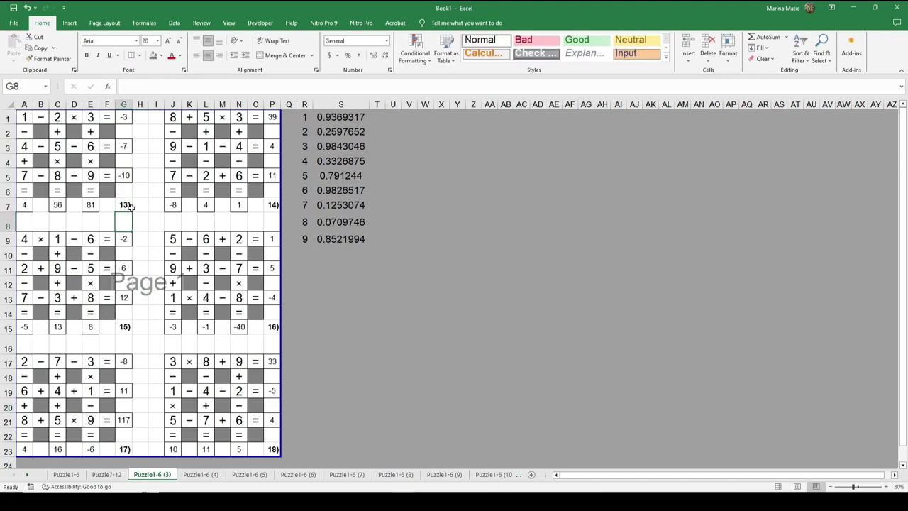
pyautogui.click(125, 205)
pyautogui.click(125, 205)
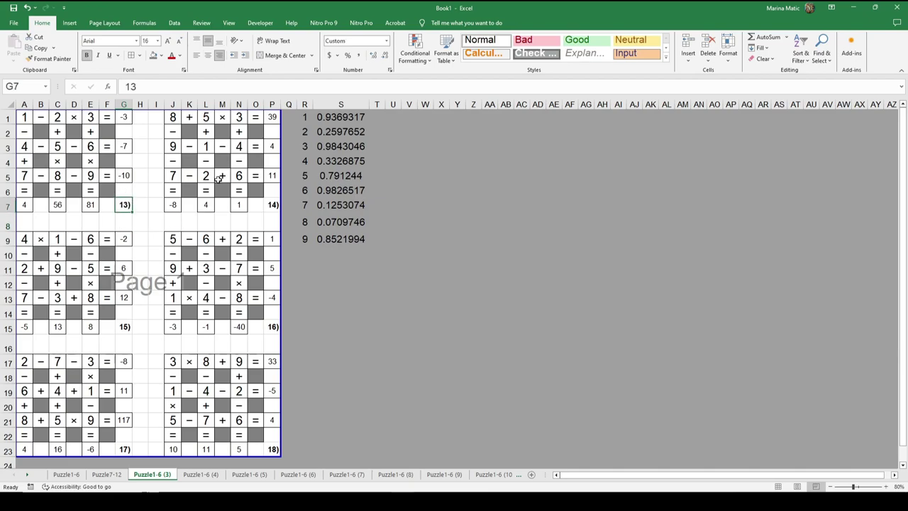
pyautogui.click(268, 205)
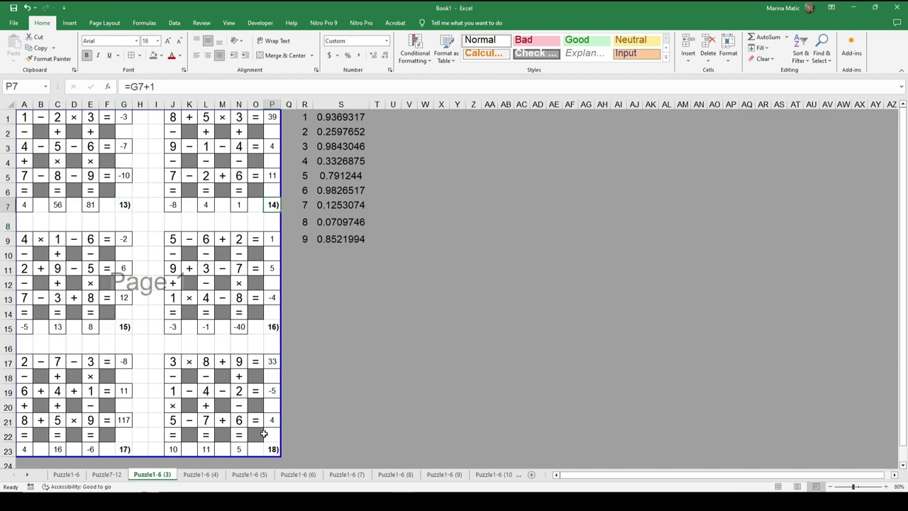
pyautogui.moveTo(168, 477); pyautogui.dragTo(181, 477)
pyautogui.doubleClick(181, 477)
pyautogui.write('Puzzle13-')
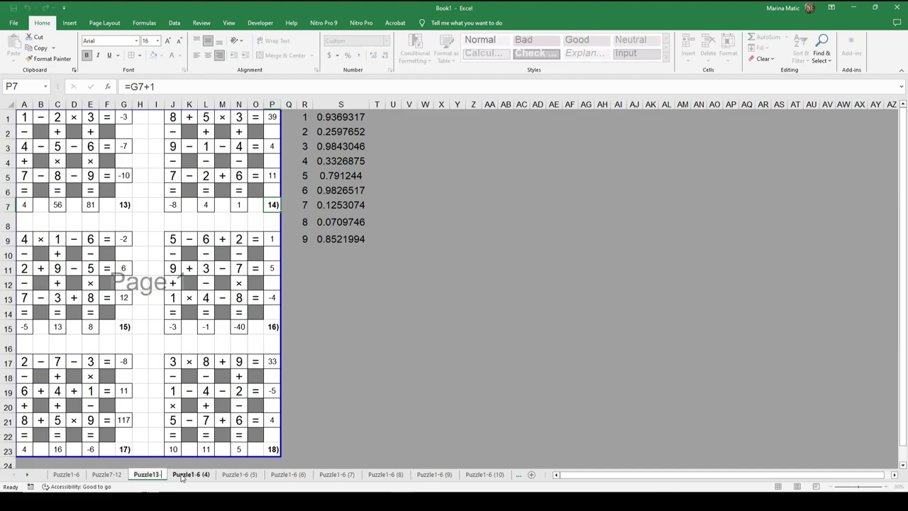
pyautogui.write('18')
pyautogui.press('Return')
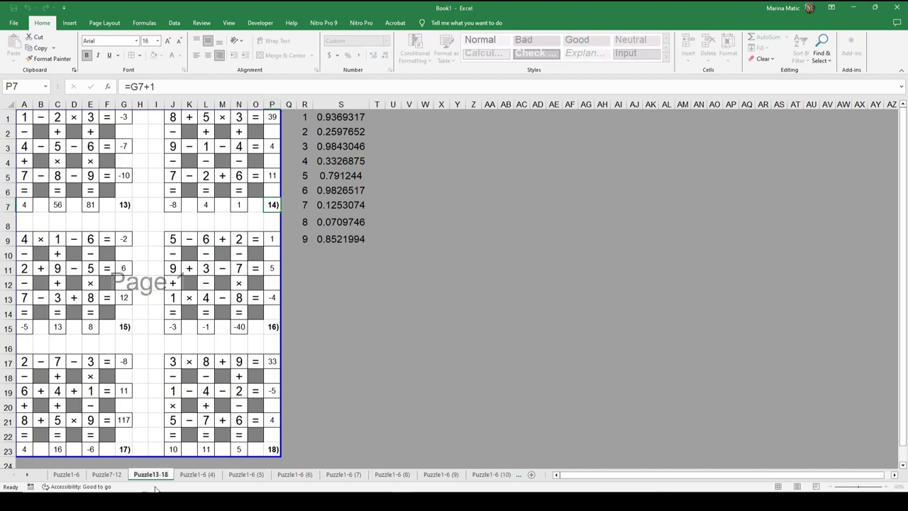
# Set the fourth sheet's first puzzle number to 19 and rename it Puzzle19-24
pyautogui.click(195, 476)
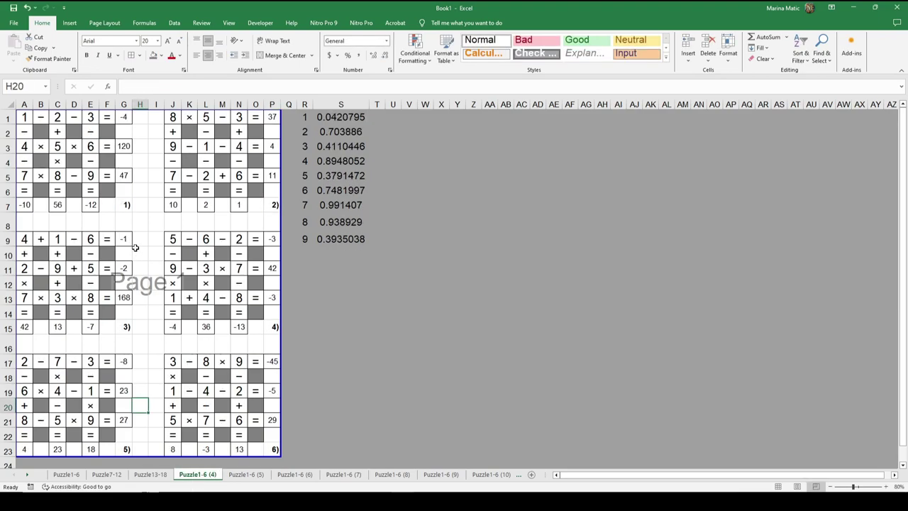
pyautogui.click(127, 204)
pyautogui.write('19')
pyautogui.click(168, 285)
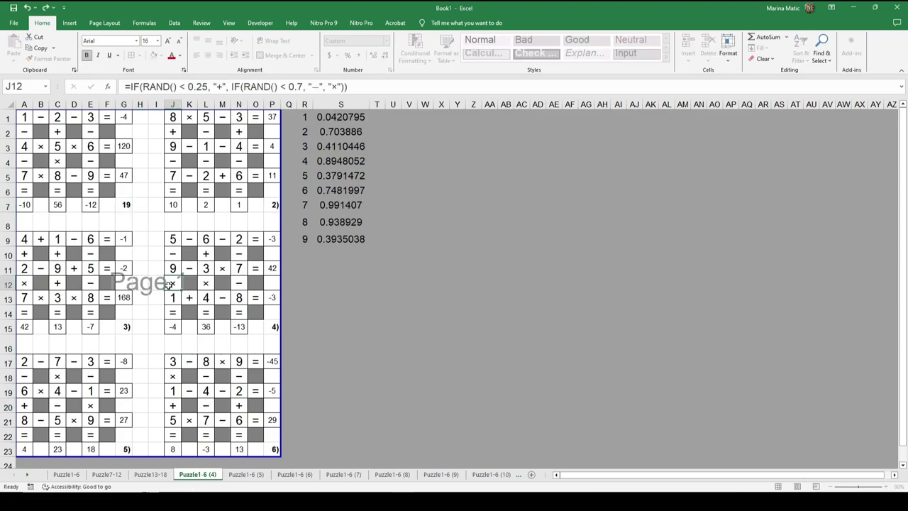
pyautogui.doubleClick(199, 474)
pyautogui.write('Puzzle19-')
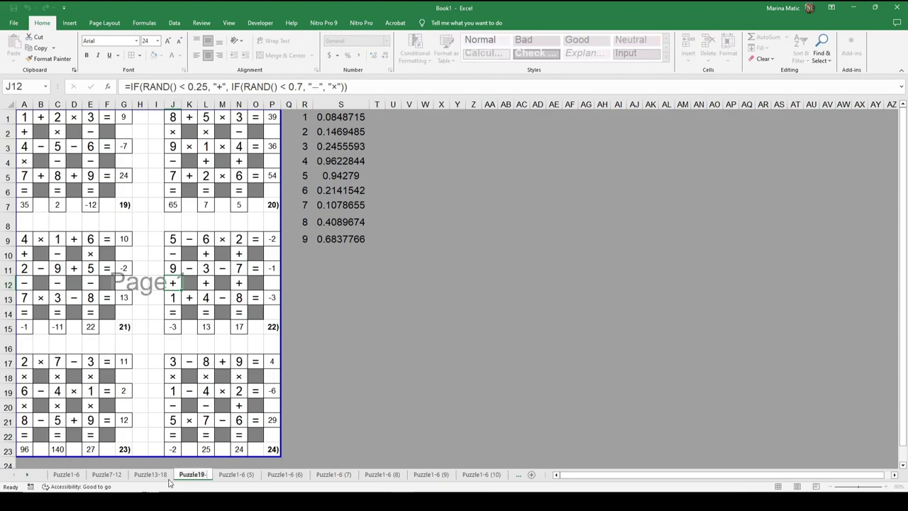
pyautogui.write('24')
pyautogui.press('Return')
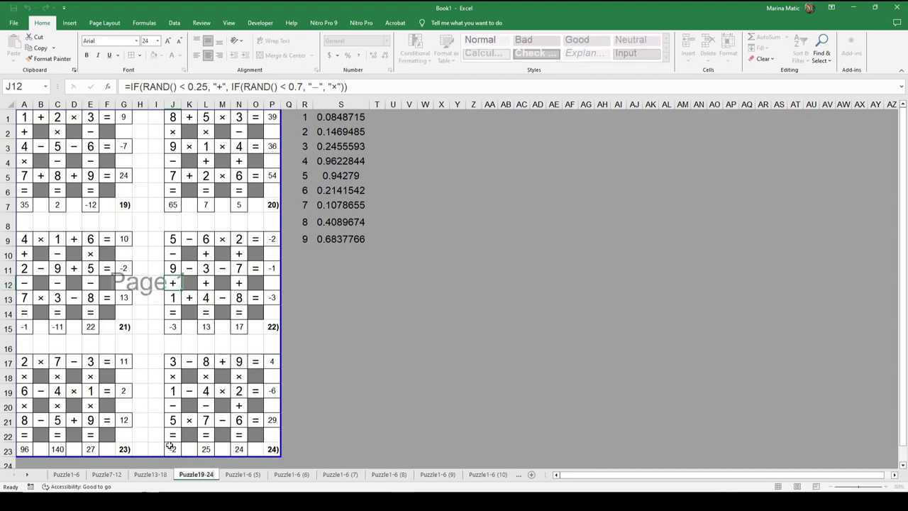
# Set the fifth sheet's first puzzle number to 25 and rename it Puzzle25-30
pyautogui.click(252, 477)
pyautogui.click(123, 204)
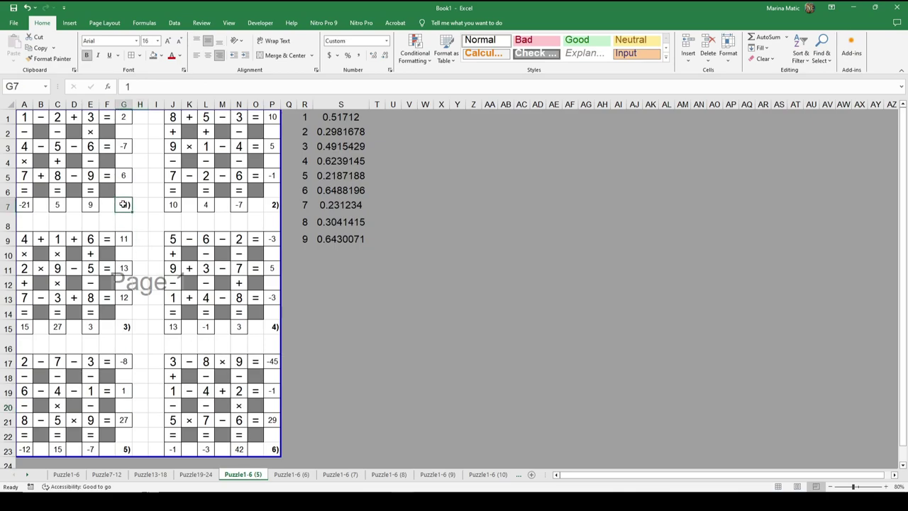
pyautogui.write('25')
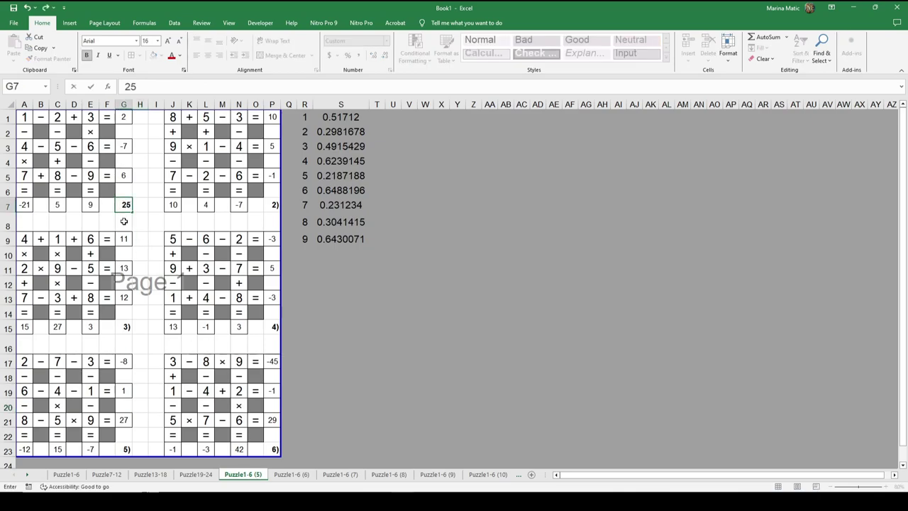
pyautogui.click(247, 474)
pyautogui.doubleClick(246, 474)
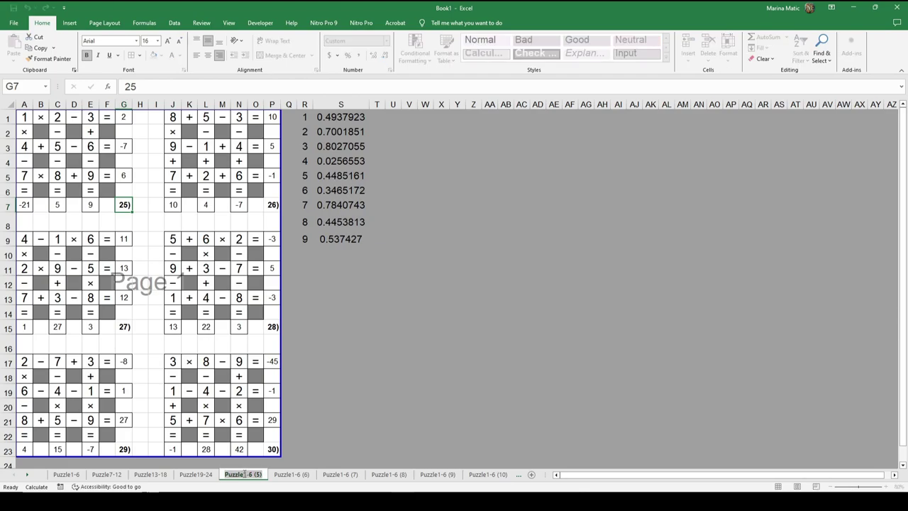
pyautogui.press('Return')
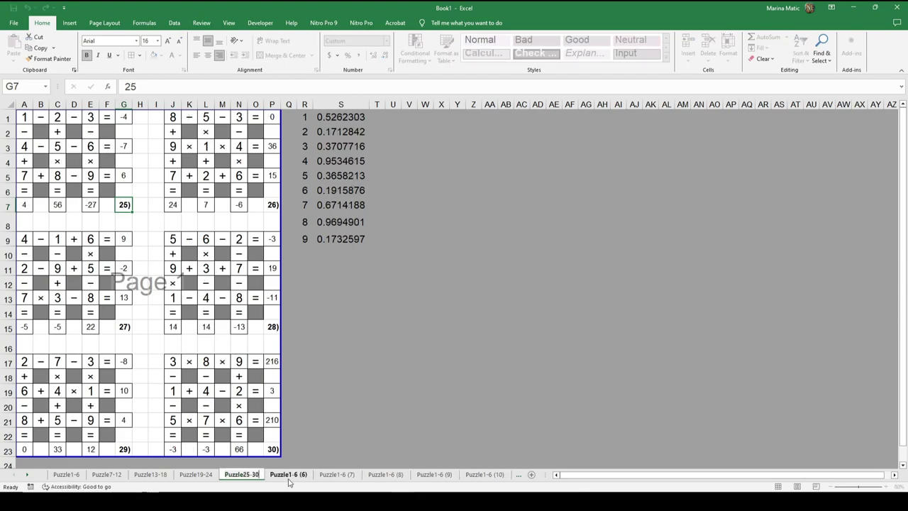
# Set the sixth sheet's first puzzle number to 31 and rename it Puzzle31-36
pyautogui.click(289, 475)
pyautogui.click(124, 205)
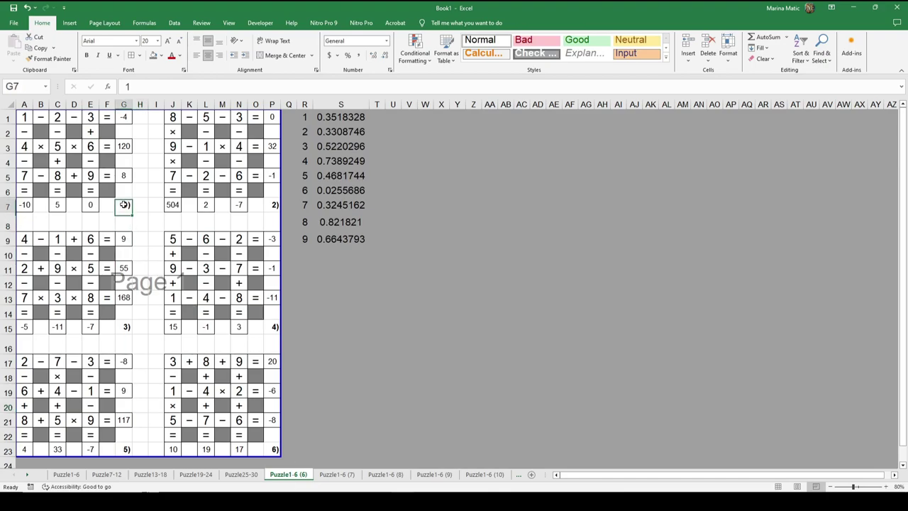
pyautogui.write('31')
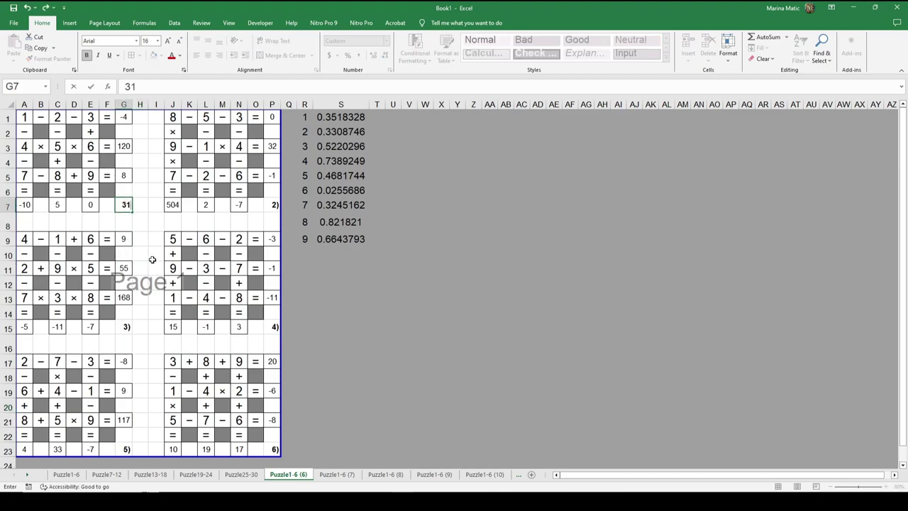
pyautogui.click(152, 259)
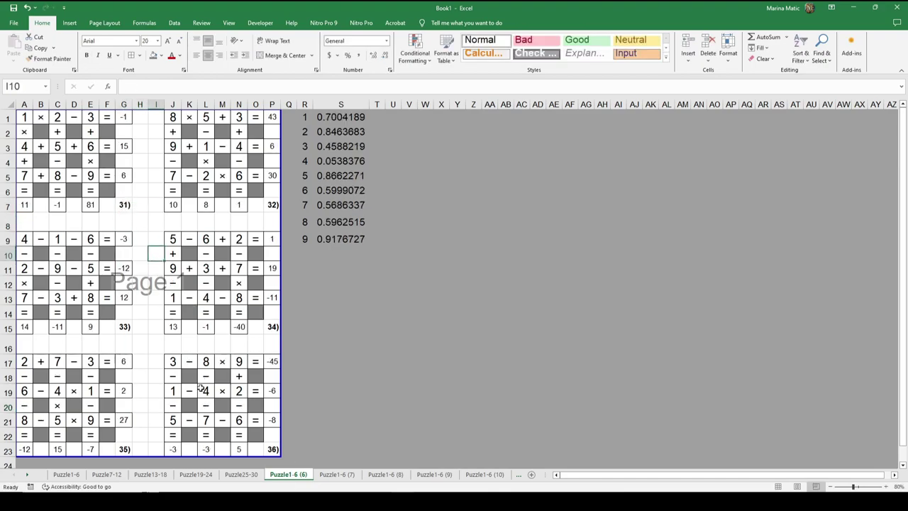
pyautogui.doubleClick(293, 474)
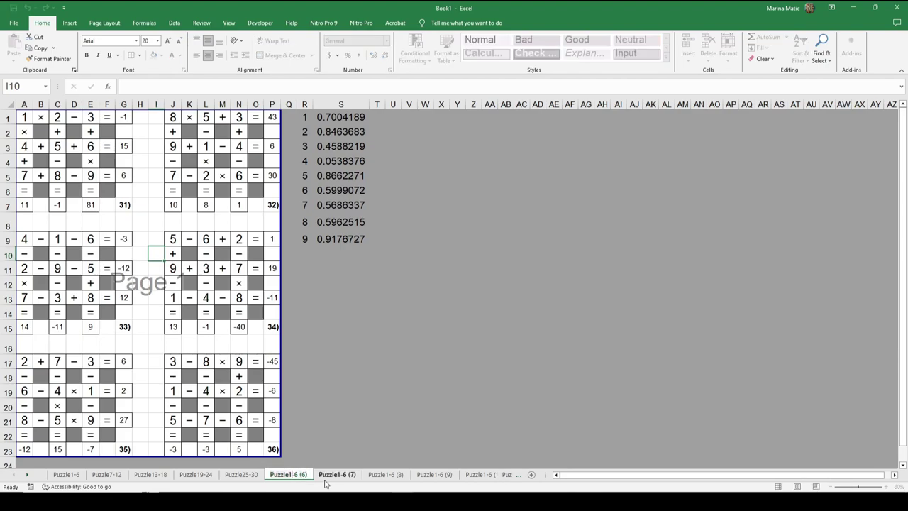
pyautogui.write('Puzzle31')
pyautogui.write('36')
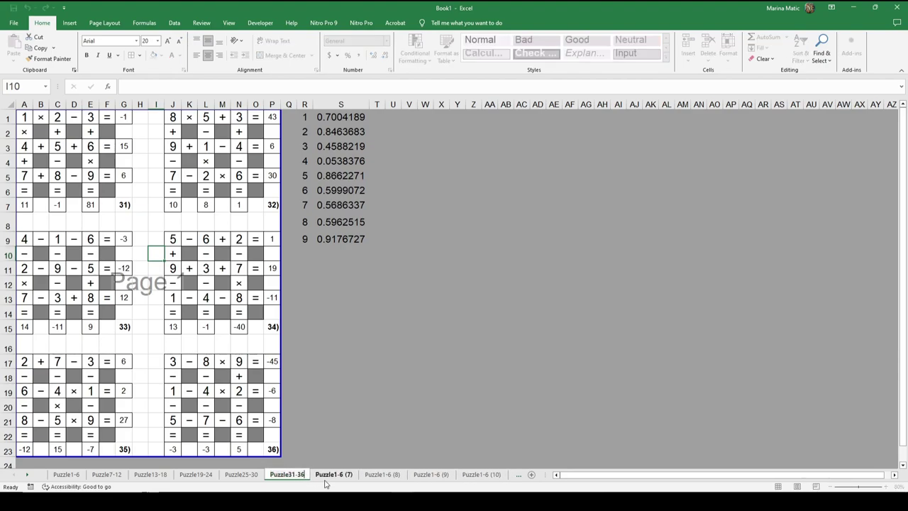
pyautogui.click(332, 475)
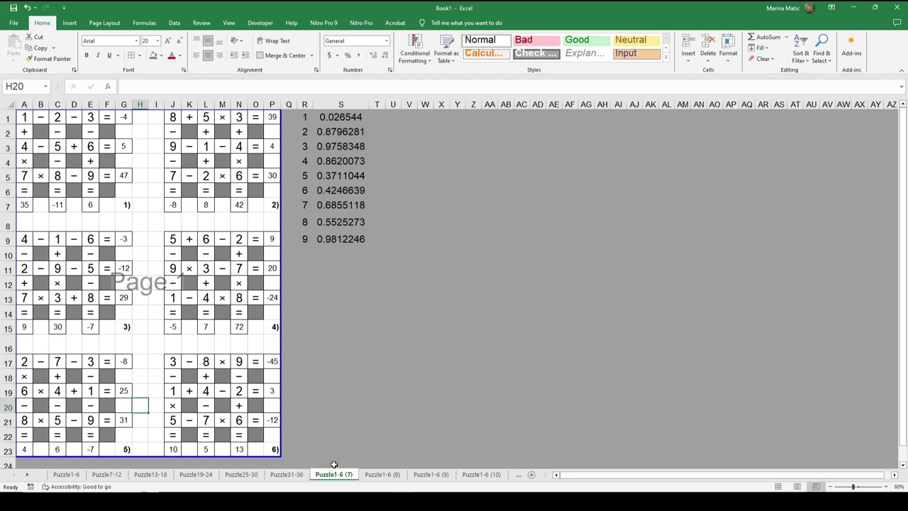
# Set the seventh sheet's first puzzle number to 37 and rename it Puzzle37-42
pyautogui.click(123, 192)
pyautogui.click(122, 205)
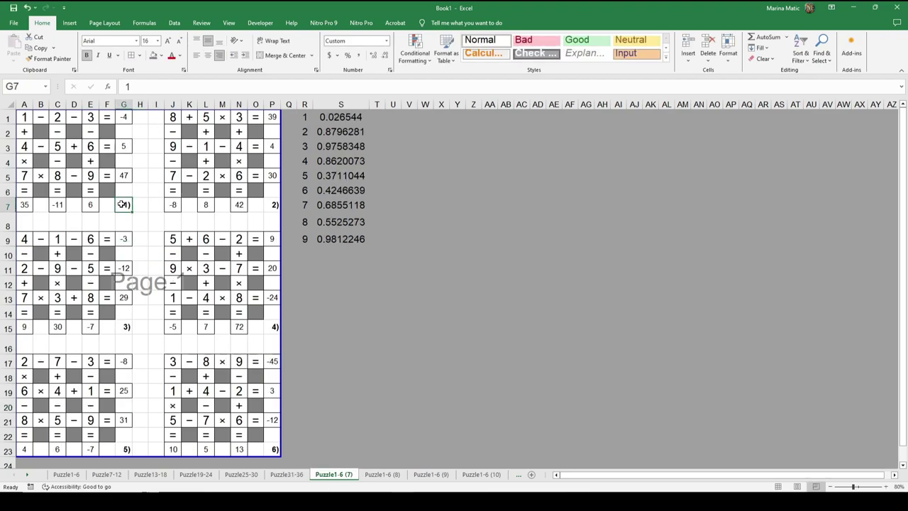
pyautogui.write('37')
pyautogui.press('Return')
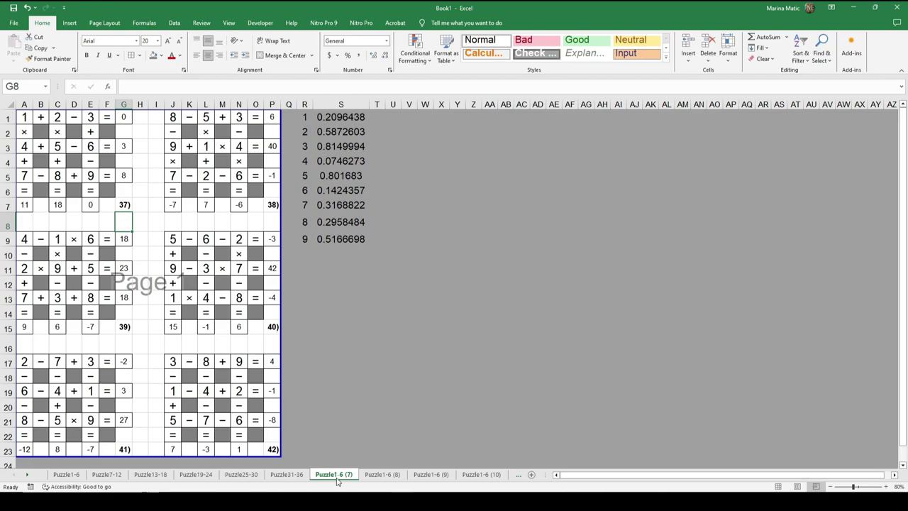
pyautogui.doubleClick(336, 475)
pyautogui.write('Puzzle3')
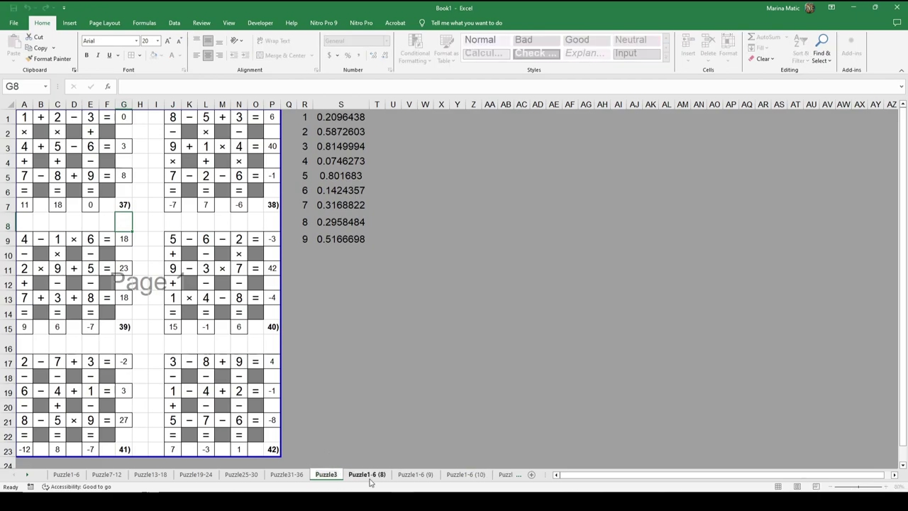
pyautogui.write('7-42')
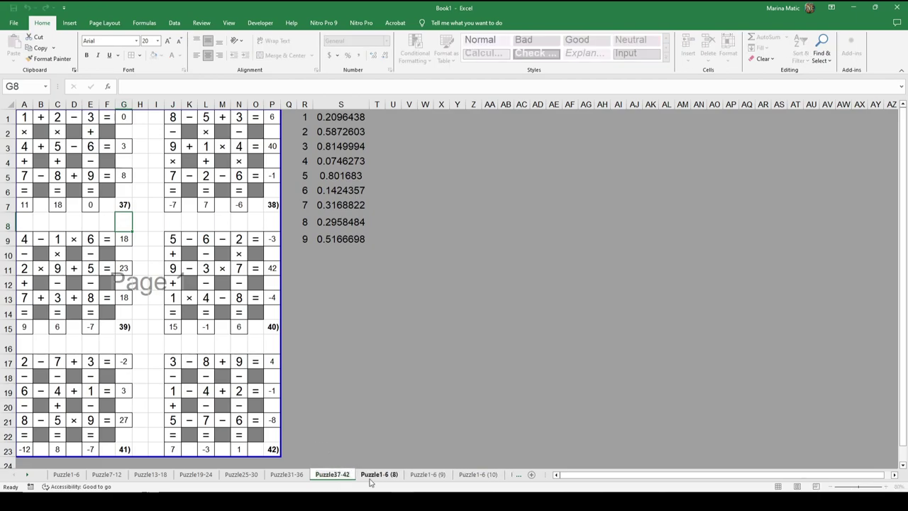
pyautogui.click(381, 474)
# Enter 43 in G7 of the eighth copy and rename the sheet Puzzle43-48
pyautogui.click(119, 203)
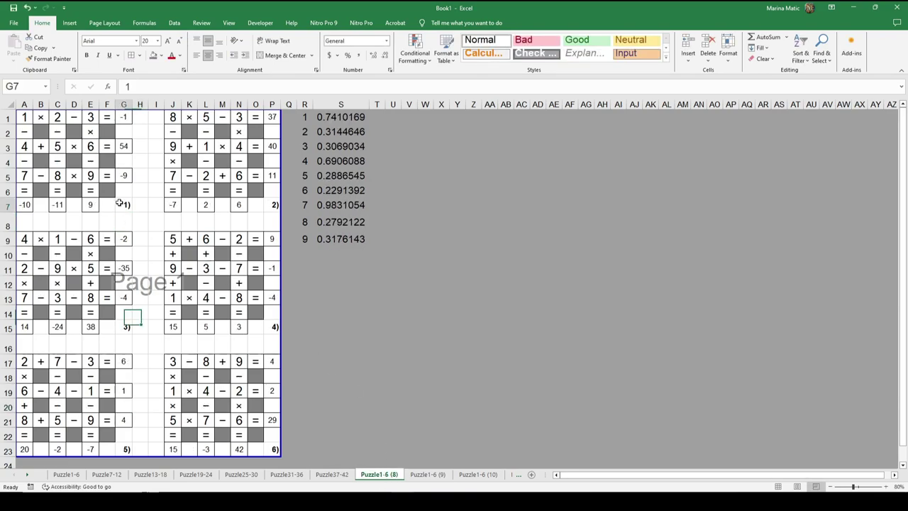
pyautogui.write('43')
pyautogui.click(143, 242)
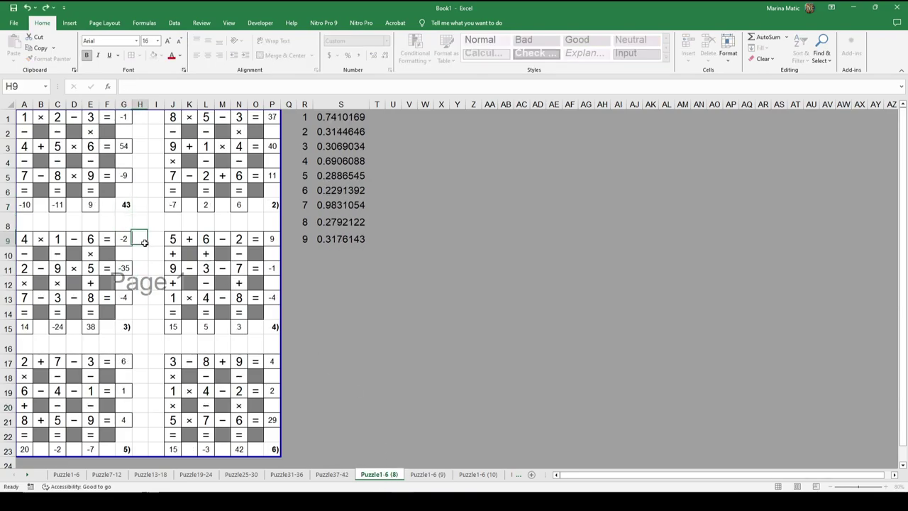
pyautogui.doubleClick(387, 475)
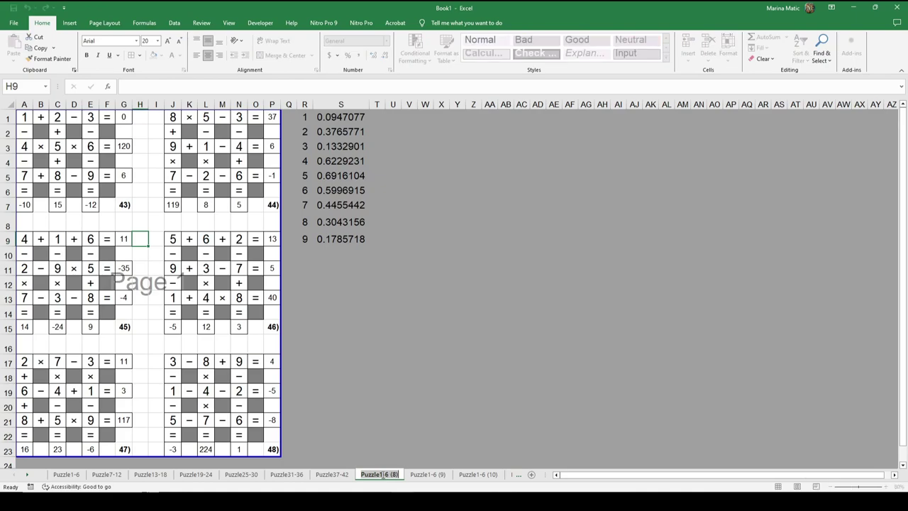
pyautogui.write('Puzzle')
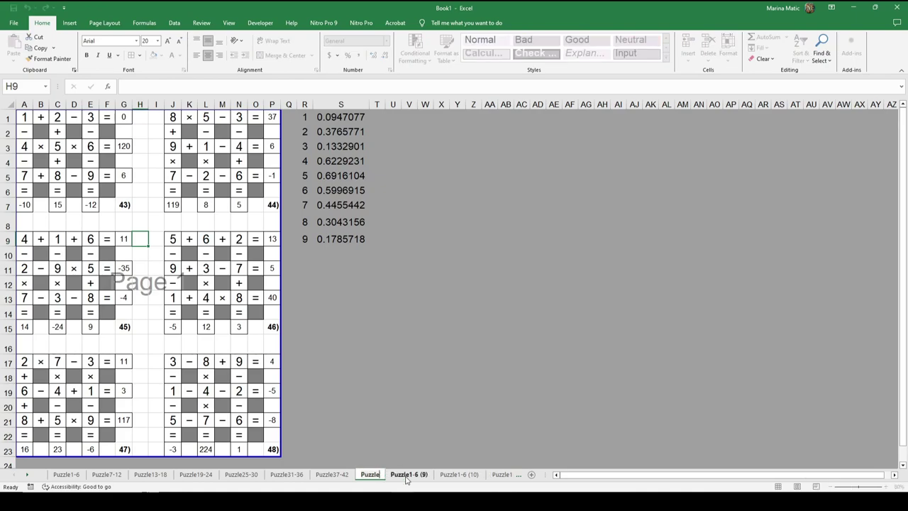
pyautogui.write('43')
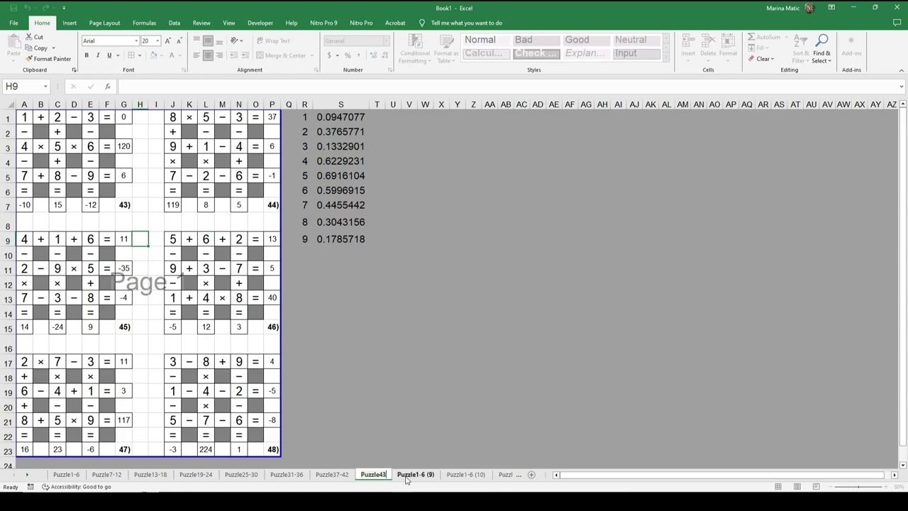
pyautogui.write('-48')
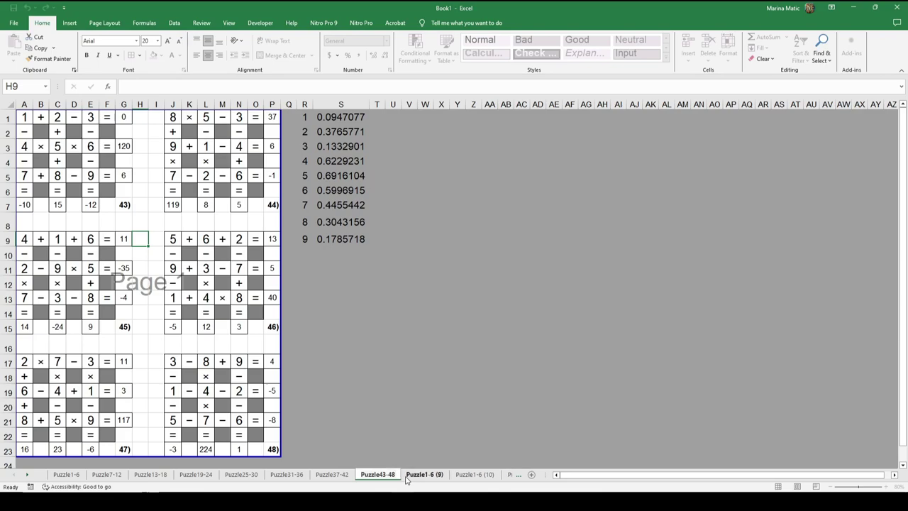
# Set the next copy's first puzzle number to 49 and rename it Puzzle49-54
pyautogui.click(414, 478)
pyautogui.doubleClick(424, 473)
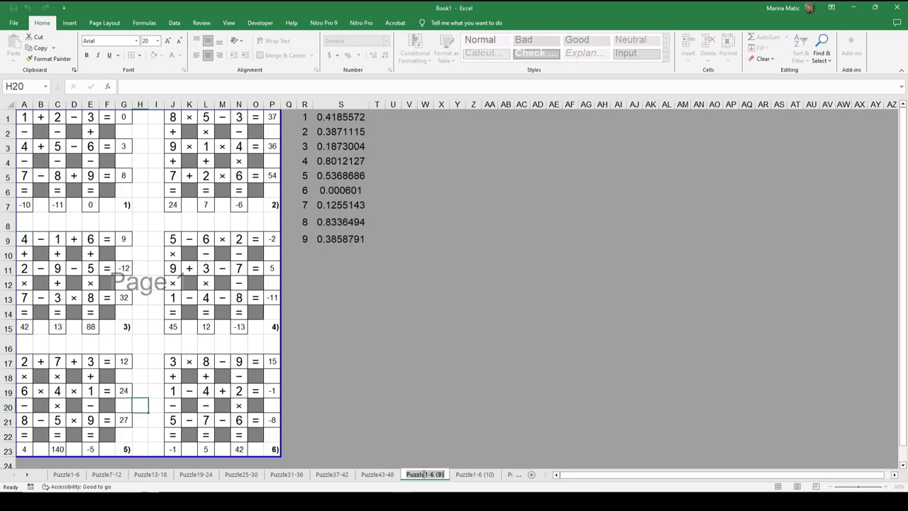
pyautogui.click(125, 204)
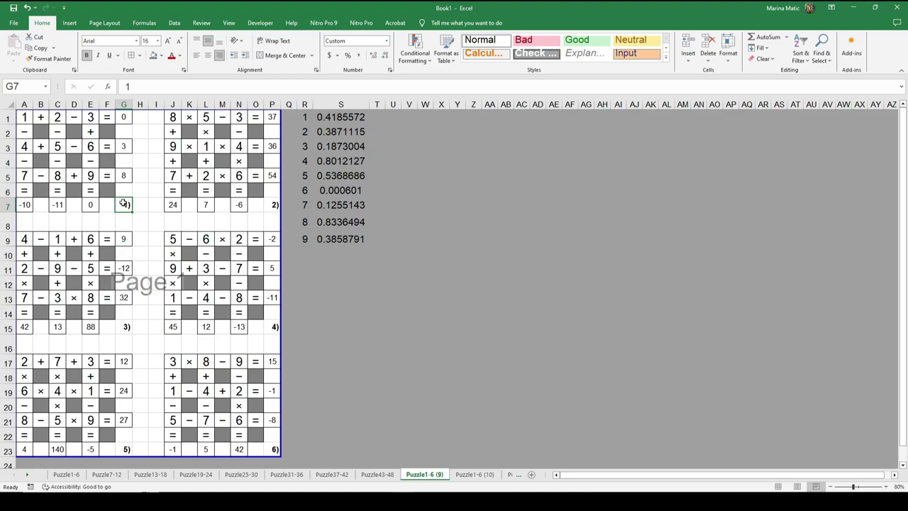
pyautogui.write('49')
pyautogui.click(137, 272)
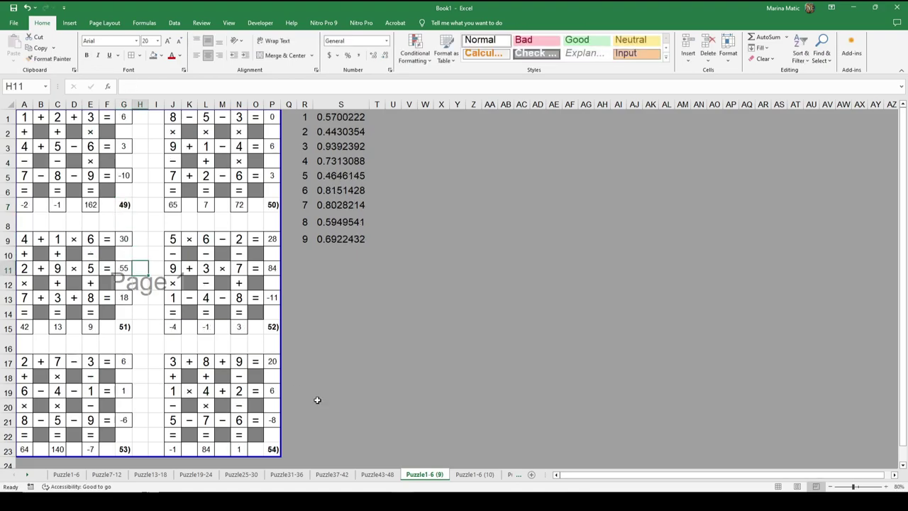
pyautogui.doubleClick(424, 474)
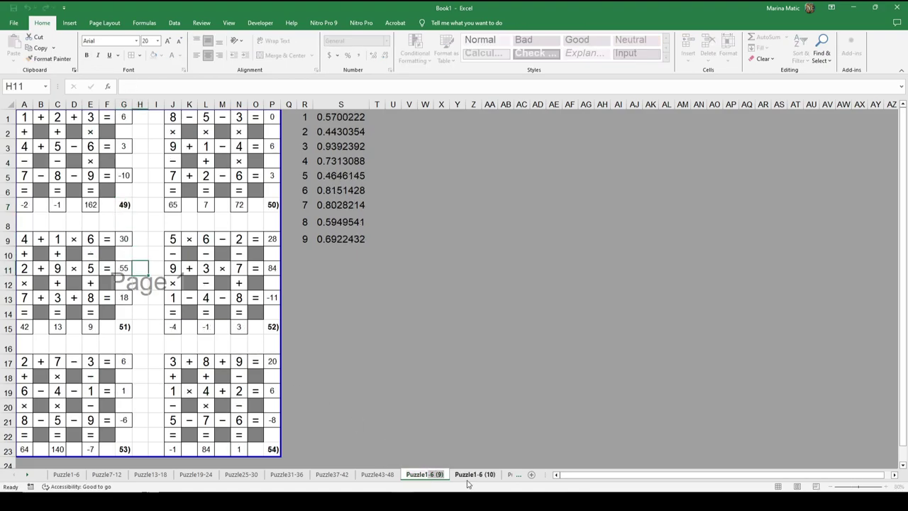
pyautogui.press('BackSpace')
pyautogui.press('BackSpace')
pyautogui.press('BackSpace')
pyautogui.press('BackSpace')
pyautogui.press('BackSpace')
pyautogui.press('BackSpace')
pyautogui.press('BackSpace')
pyautogui.write('49')
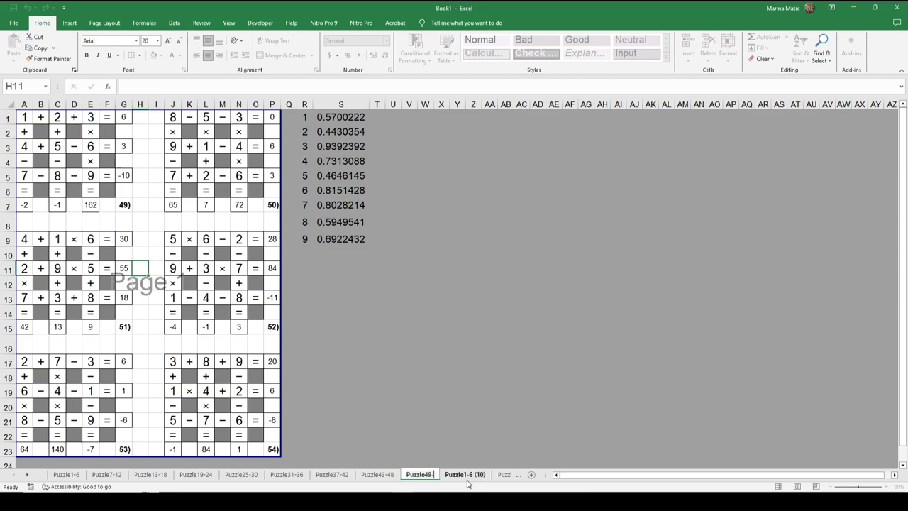
pyautogui.write('-54')
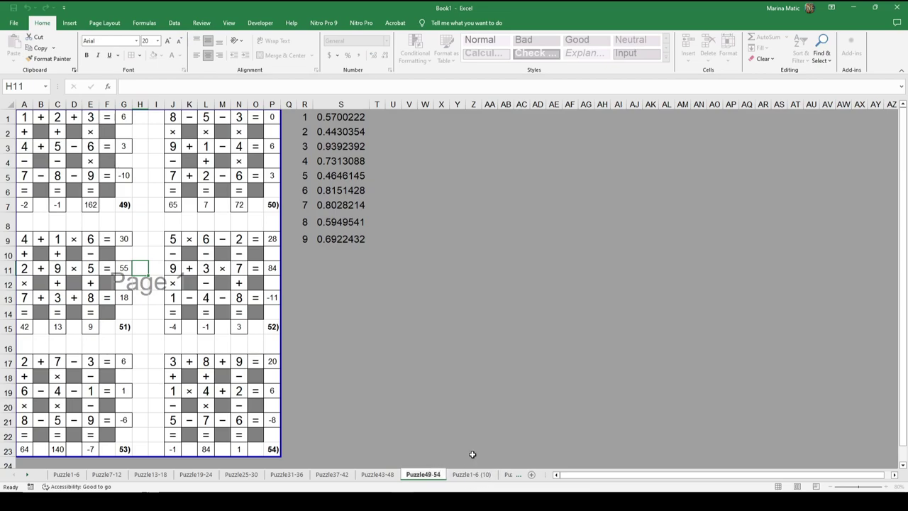
pyautogui.click(472, 475)
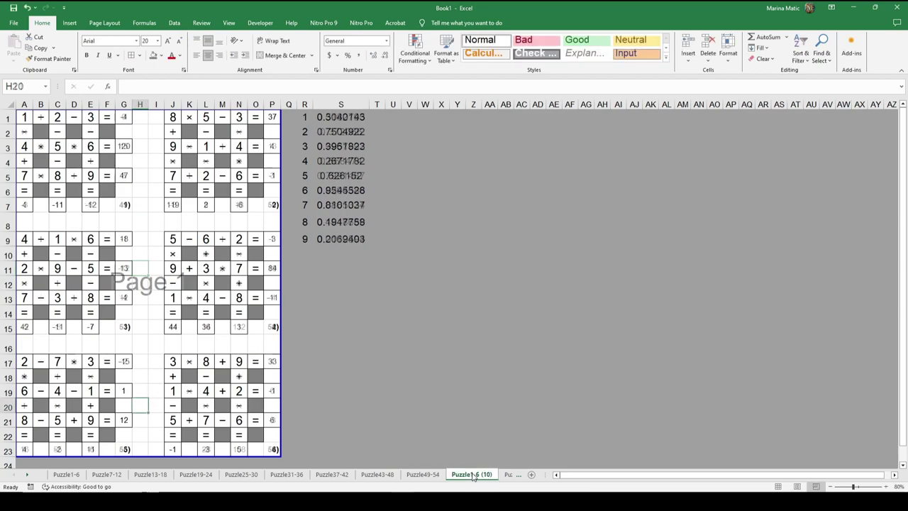
# Set the next copy's first puzzle number to 55 and rename it Puzzle55-60
pyautogui.click(123, 204)
pyautogui.write('55')
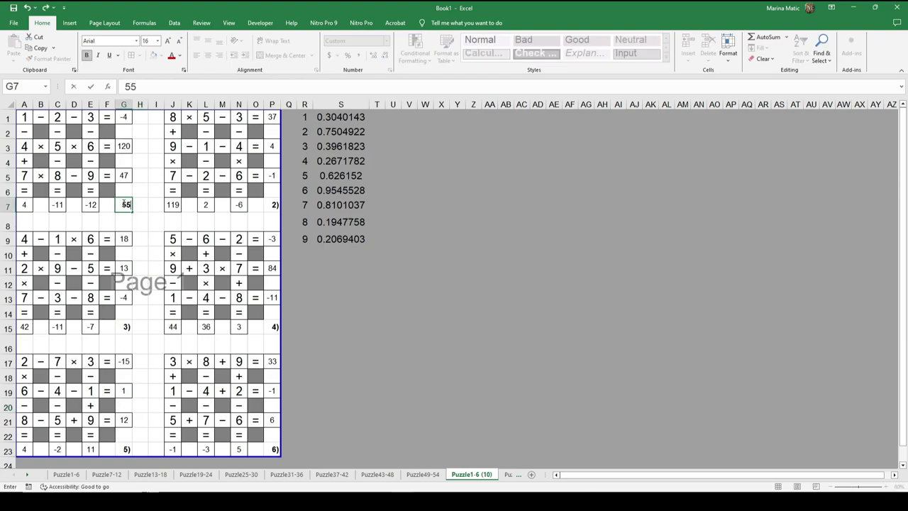
pyautogui.press('Return')
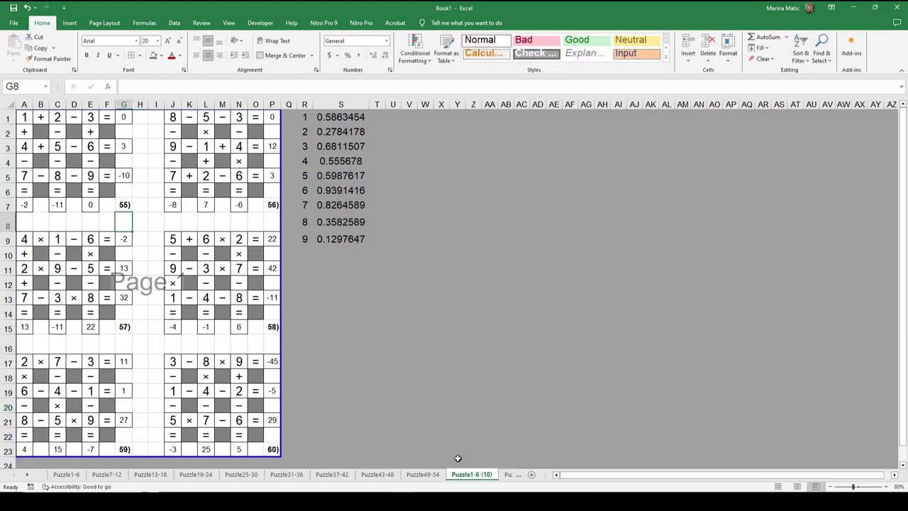
pyautogui.moveTo(486, 481); pyautogui.dragTo(500, 477)
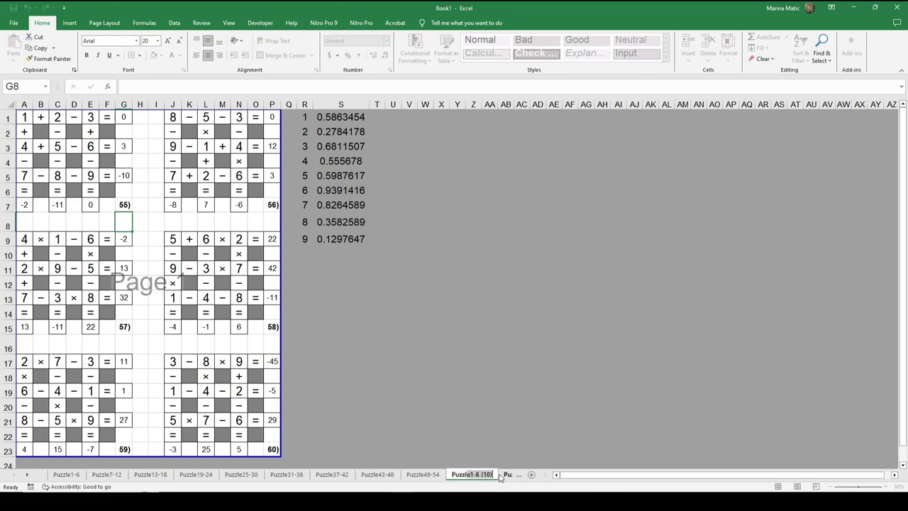
pyautogui.doubleClick(500, 476)
pyautogui.write('Puzzle55-60')
pyautogui.click(503, 475)
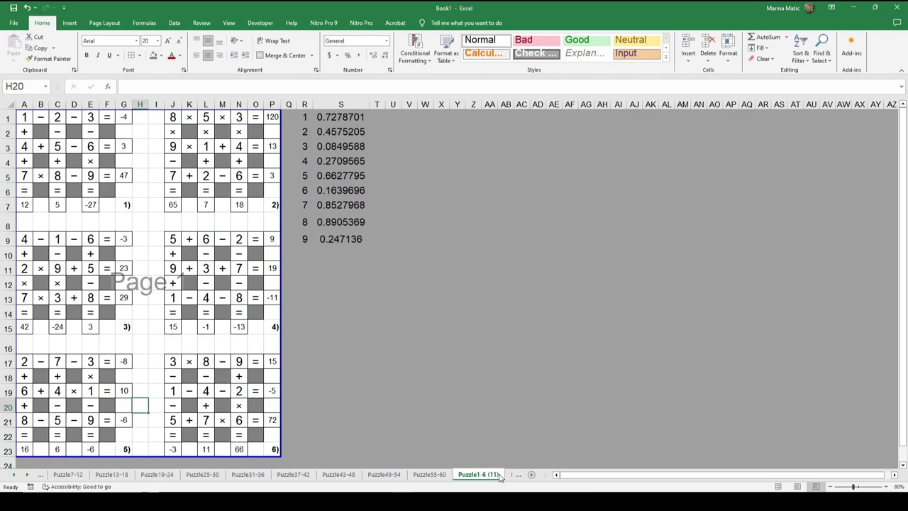
# Set the next copy's first puzzle number to 61 and rename it Puzzle61-66
pyautogui.click(124, 204)
pyautogui.write('6')
pyautogui.click(138, 268)
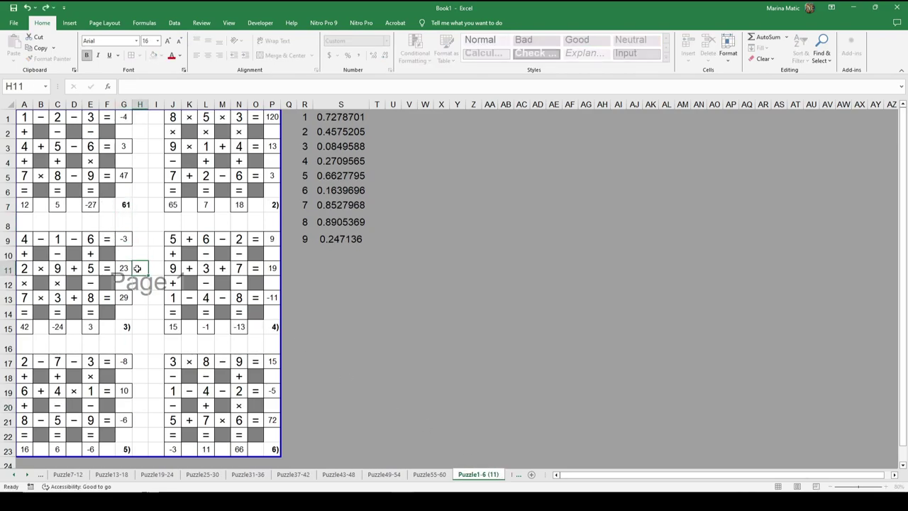
pyautogui.press('BackSpace')
pyautogui.press('BackSpace')
pyautogui.press('BackSpace')
pyautogui.press('BackSpace')
pyautogui.press('BackSpace')
pyautogui.press('BackSpace')
pyautogui.press('BackSpace')
pyautogui.press('BackSpace')
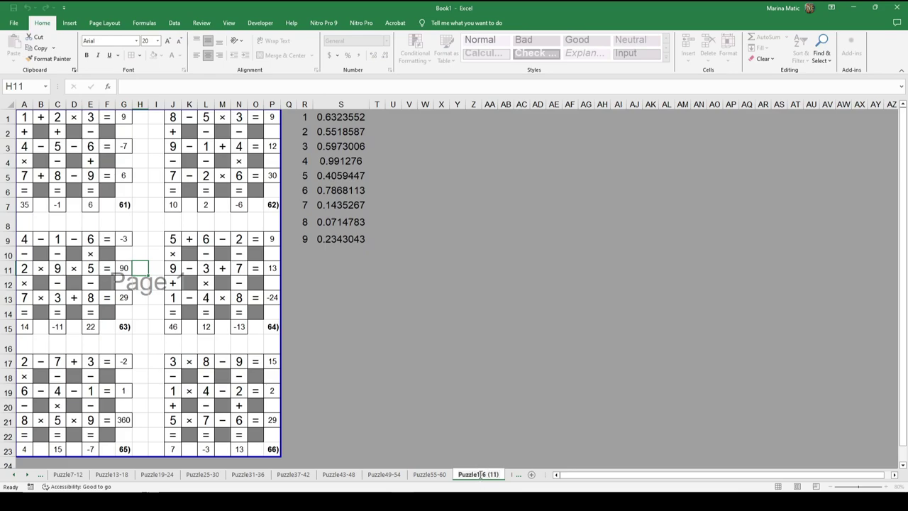
pyautogui.write('61-66')
pyautogui.click(512, 477)
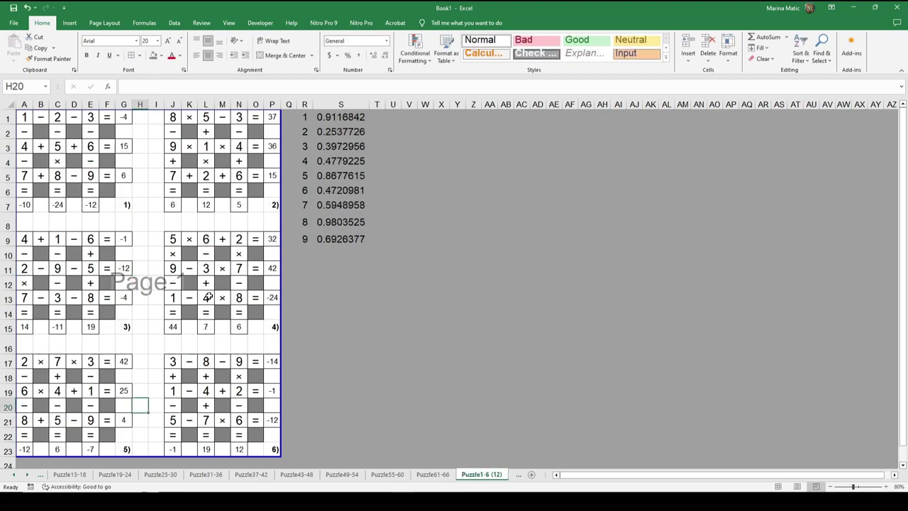
# Set the next copy's first puzzle number to 67 and rename it Puzzle67-72
pyautogui.click(121, 204)
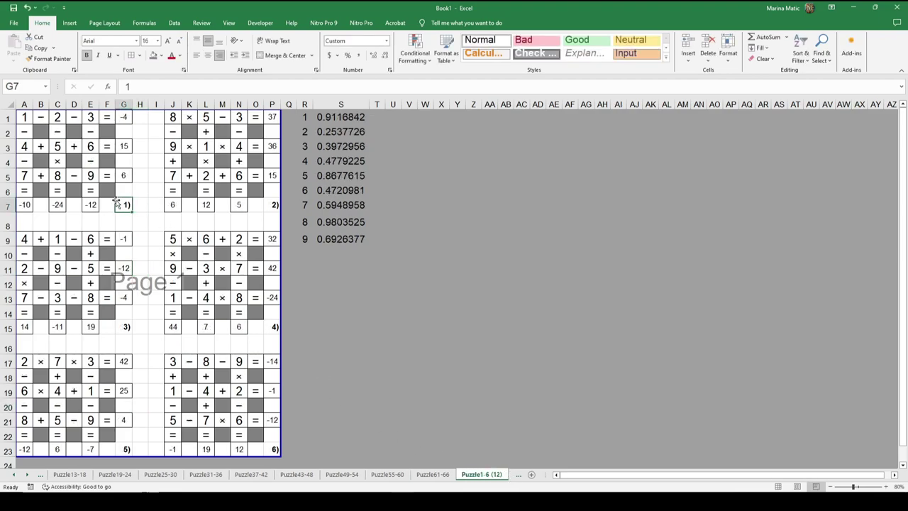
pyautogui.write('67')
pyautogui.click(135, 234)
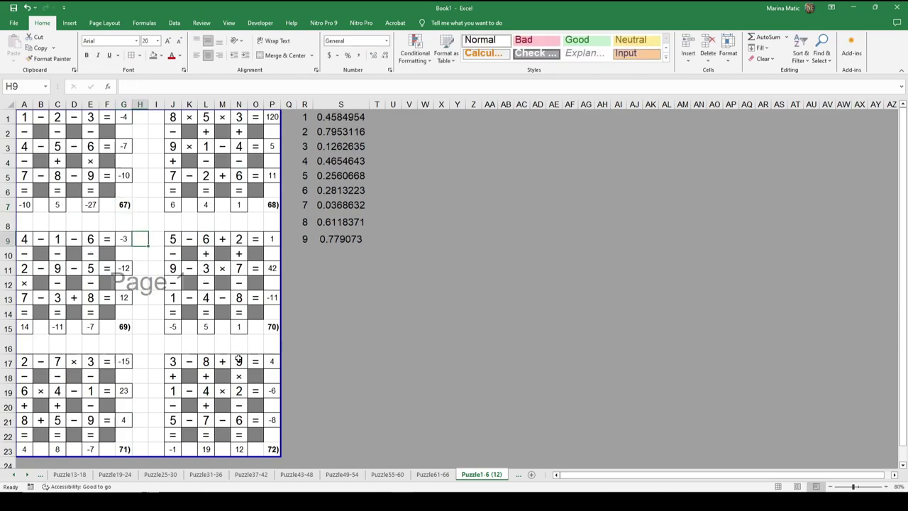
pyautogui.doubleClick(497, 474)
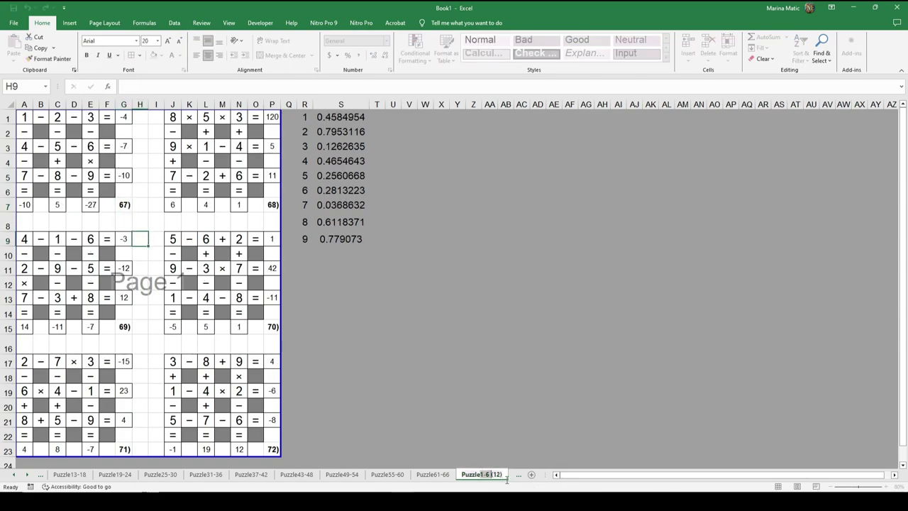
pyautogui.write('67')
pyautogui.press('Return')
# Set the Puzzle1-6 (13) sheet's first puzzle number to 73 and rename it Puzzle73-78
pyautogui.click(509, 475)
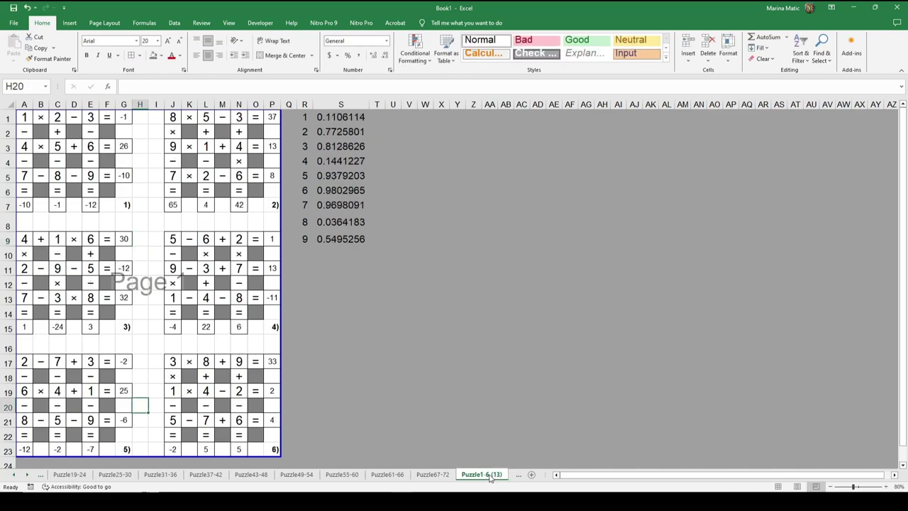
pyautogui.click(118, 202)
pyautogui.write('7')
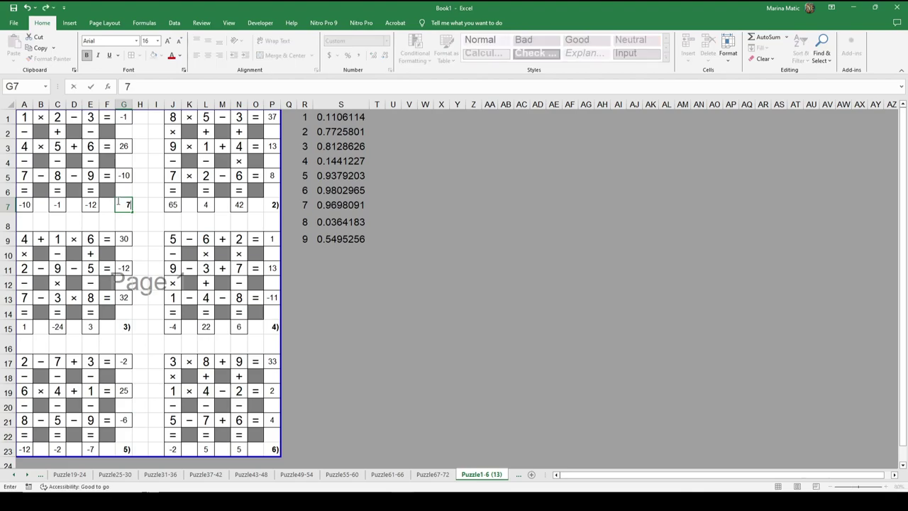
pyautogui.write('3')
pyautogui.click(155, 267)
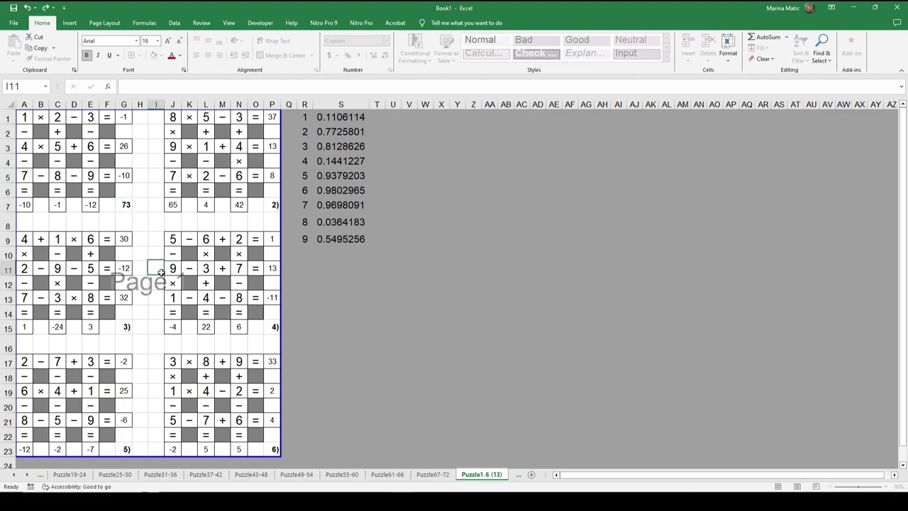
pyautogui.doubleClick(479, 474)
pyautogui.press('End')
pyautogui.press('BackSpace')
pyautogui.press('BackSpace')
pyautogui.press('BackSpace')
pyautogui.press('BackSpace')
pyautogui.press('BackSpace')
pyautogui.press('BackSpace')
pyautogui.press('BackSpace')
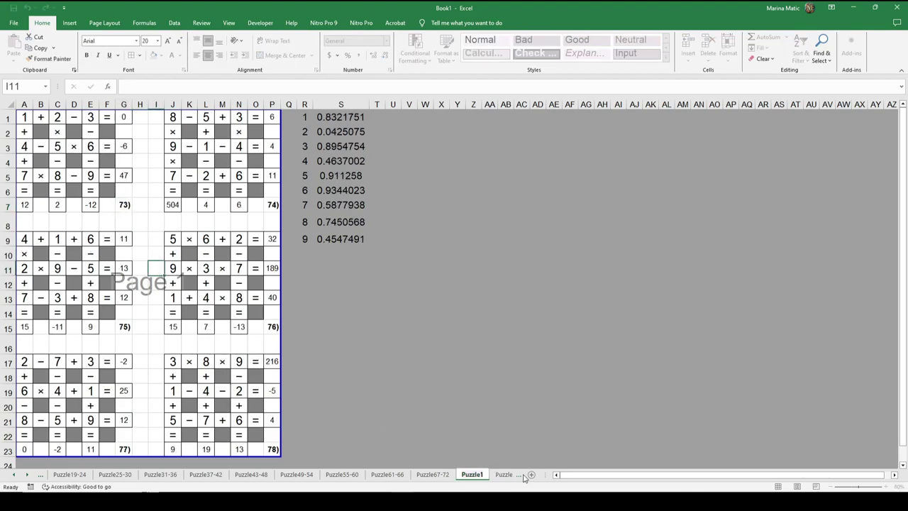
pyautogui.press('BackSpace')
pyautogui.write('73-78')
pyautogui.click(513, 475)
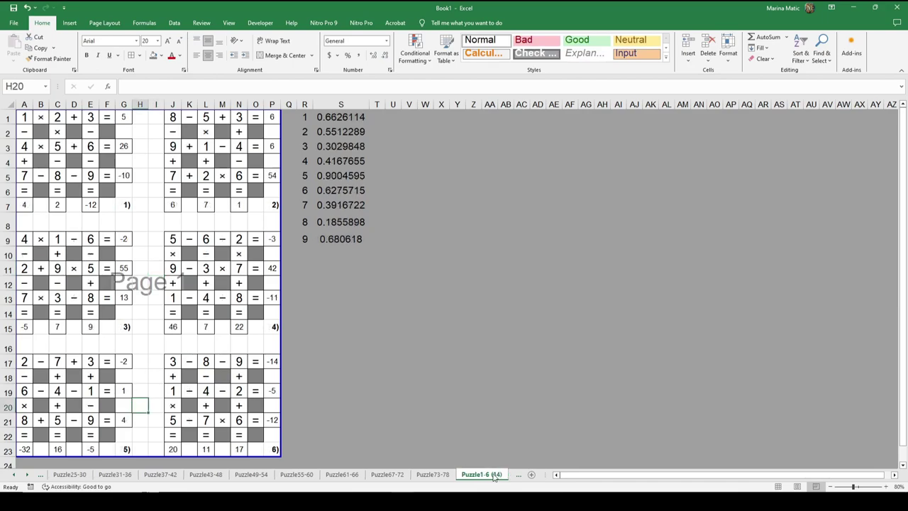
# Set the next copy's first puzzle number to 79 and rename it Puzzle79-84
pyautogui.click(124, 205)
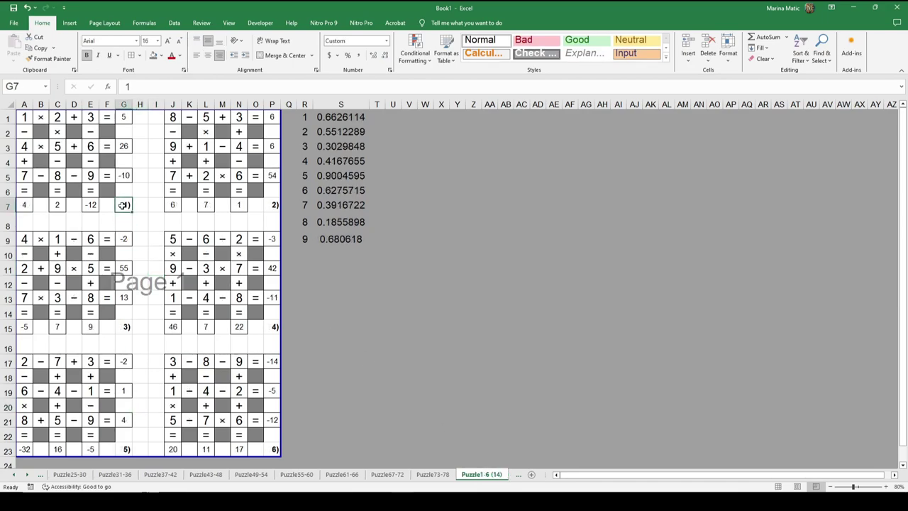
pyautogui.write('79')
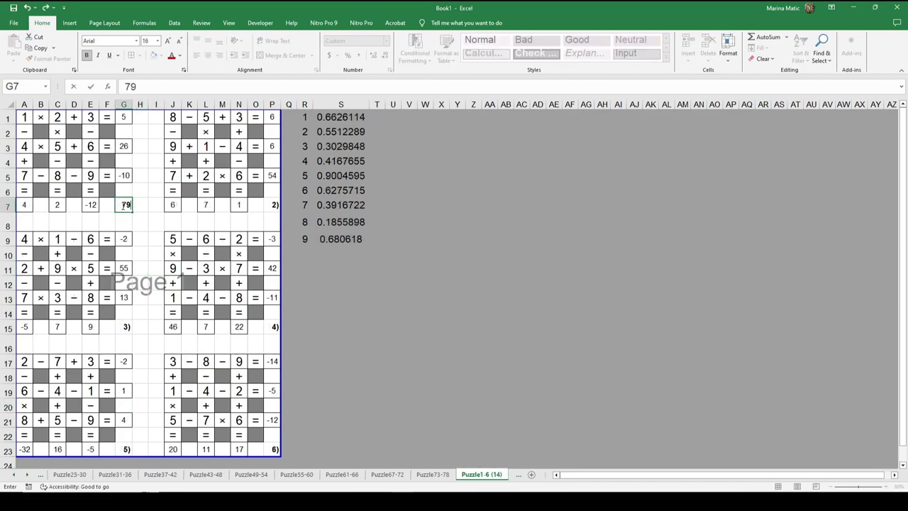
pyautogui.press('Return')
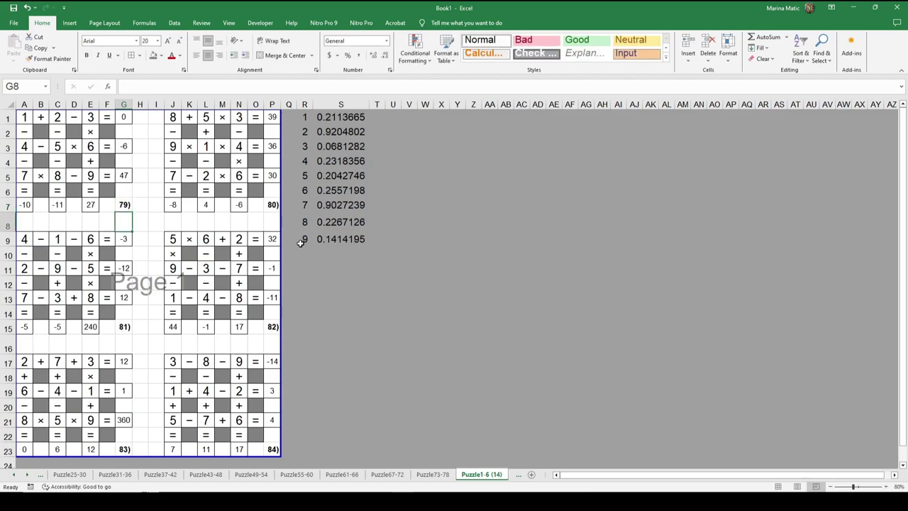
pyautogui.doubleClick(486, 474)
pyautogui.write('Puzzle7')
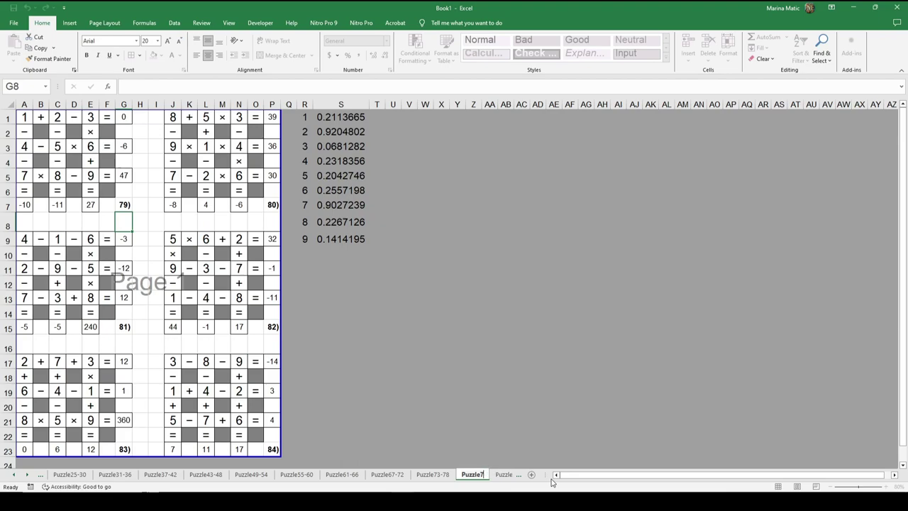
pyautogui.write('9-84')
pyautogui.click(509, 473)
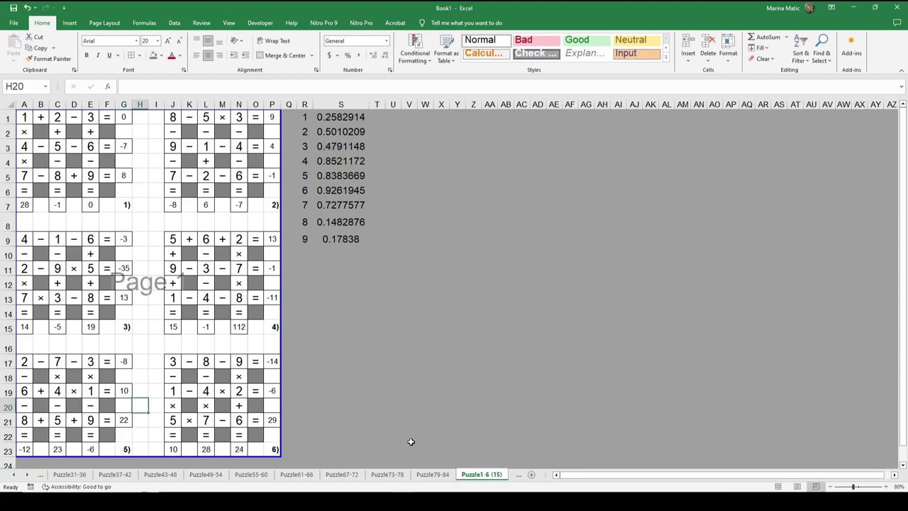
# Set the next copy's first puzzle number to 85 and rename it Puzzle85-90
pyautogui.click(124, 203)
pyautogui.write('1')
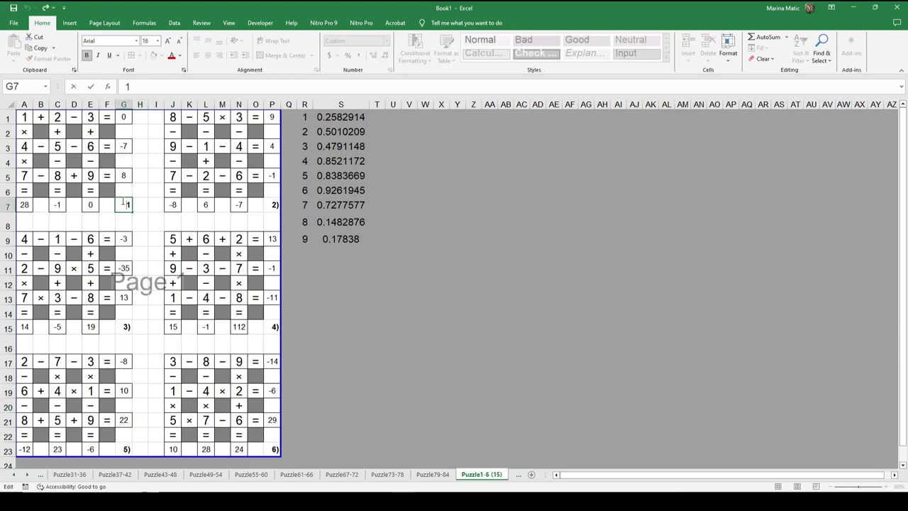
pyautogui.write('85)')
pyautogui.press('Return')
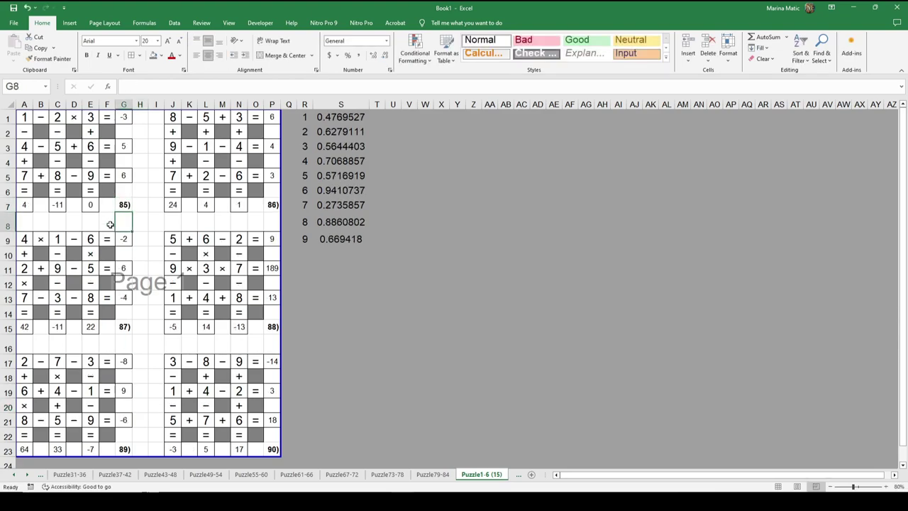
pyautogui.doubleClick(474, 474)
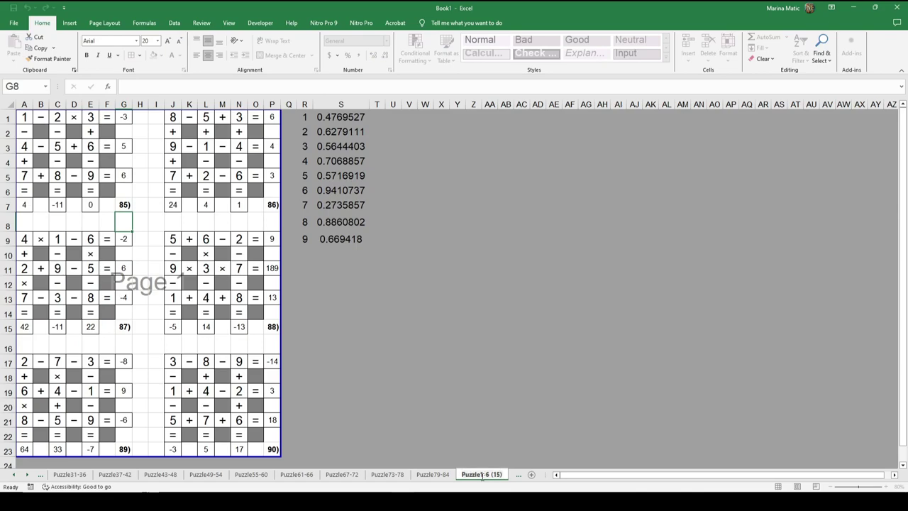
pyautogui.write('Puzzle85-90')
pyautogui.click(512, 474)
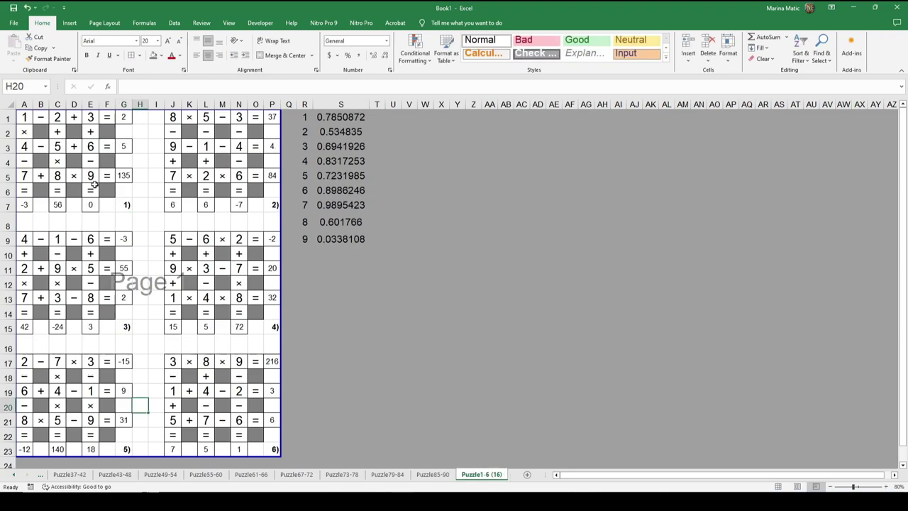
# Set the last copy's first puzzle number to 91 and rename it Puzzle91-96
pyautogui.click(137, 205)
pyautogui.click(128, 208)
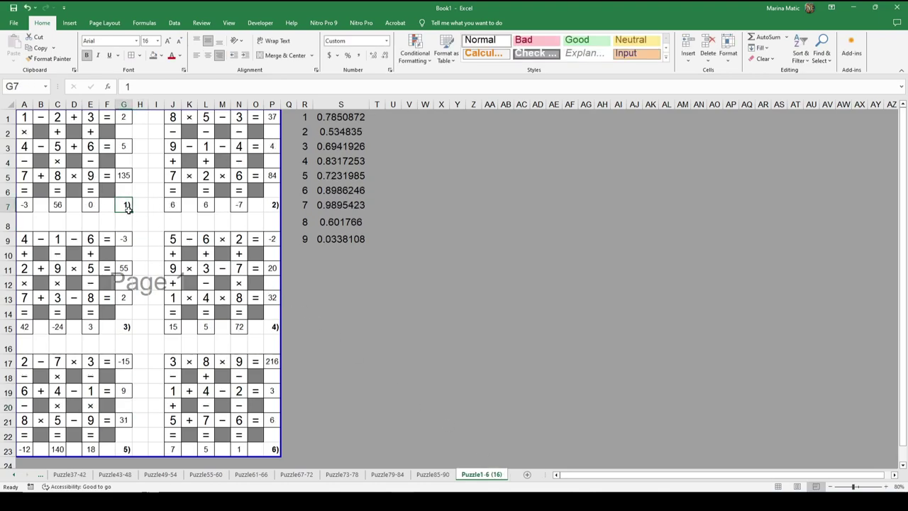
pyautogui.write('91')
pyautogui.press('Return')
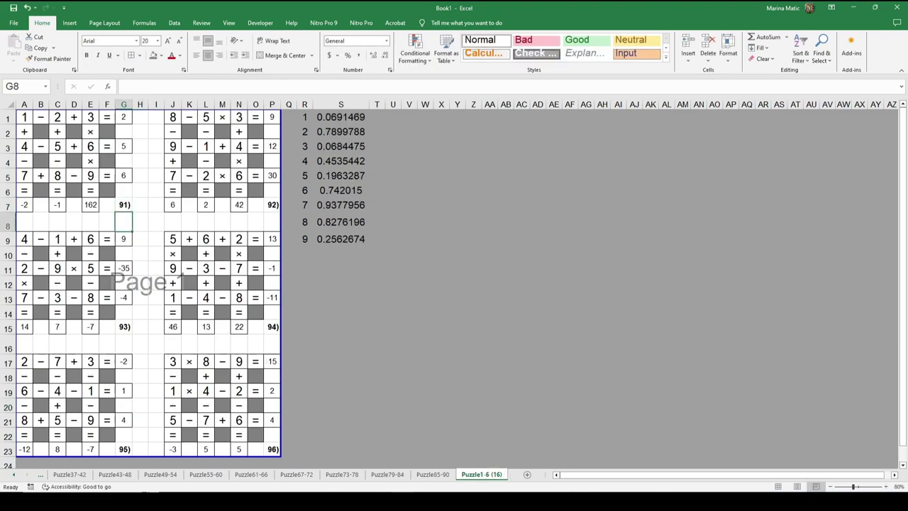
pyautogui.doubleClick(489, 475)
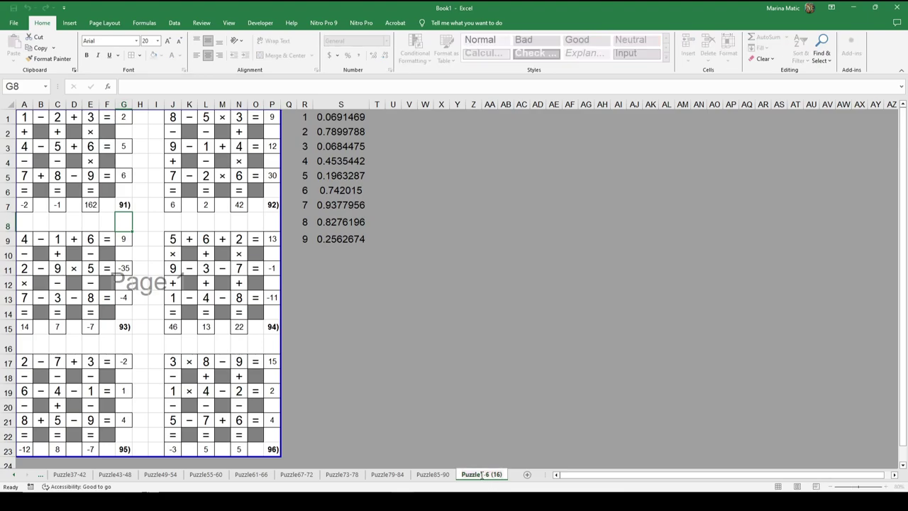
pyautogui.write('Puzzle91-96')
pyautogui.press('Return')
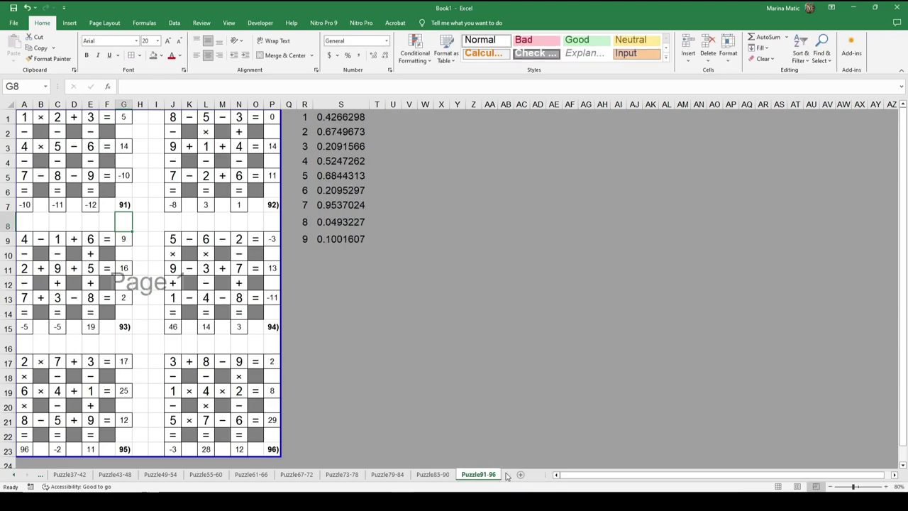
# Copy the Puzzle91-96 sheet to the end of the workbook
pyautogui.rightClick(497, 473)
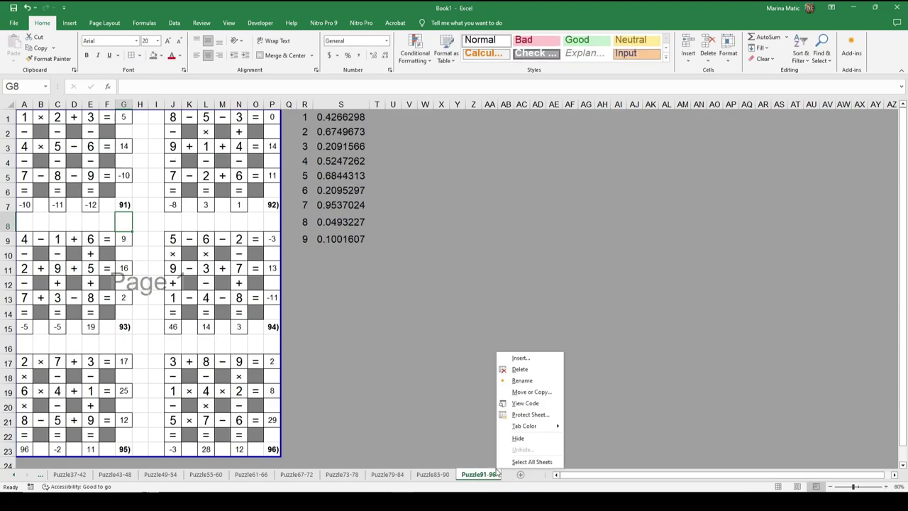
pyautogui.click(520, 392)
pyautogui.click(474, 440)
pyautogui.scroll(-3, 486, 421)
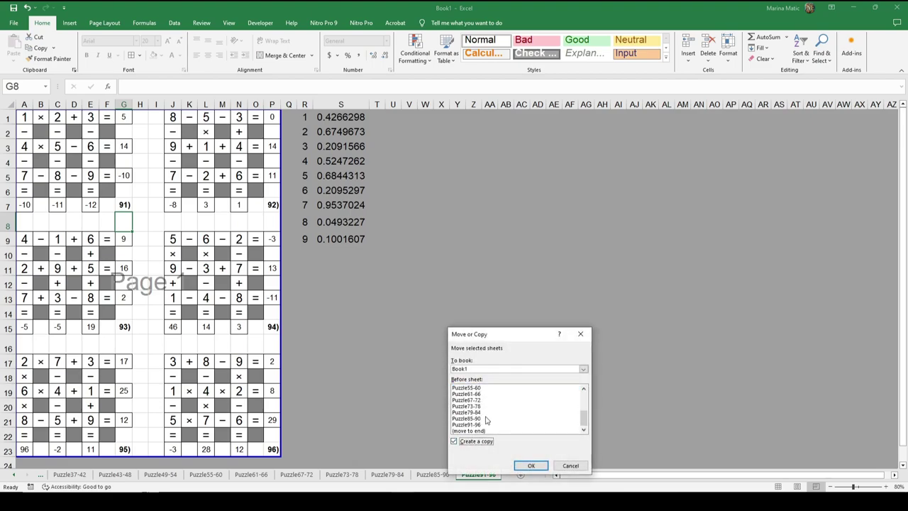
pyautogui.click(480, 430)
pyautogui.click(532, 466)
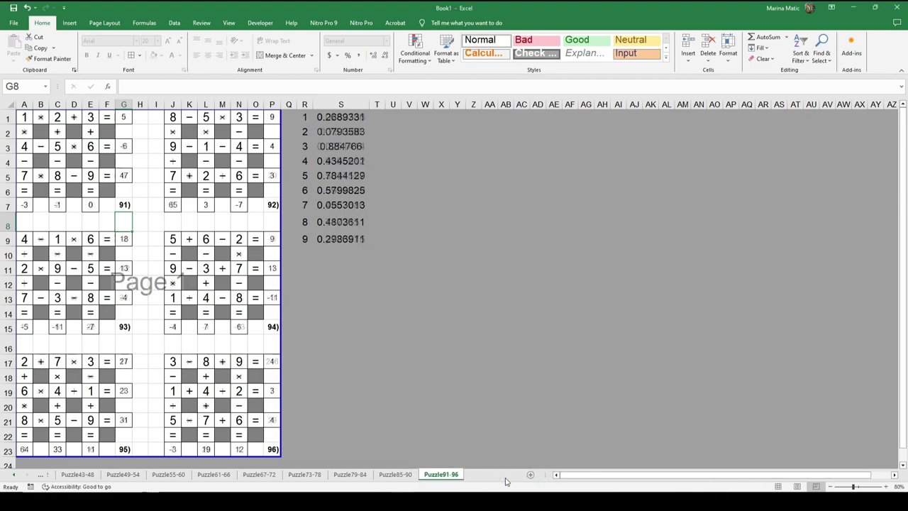
# Set the copy's first puzzle number in G7 to 97
pyautogui.click(124, 204)
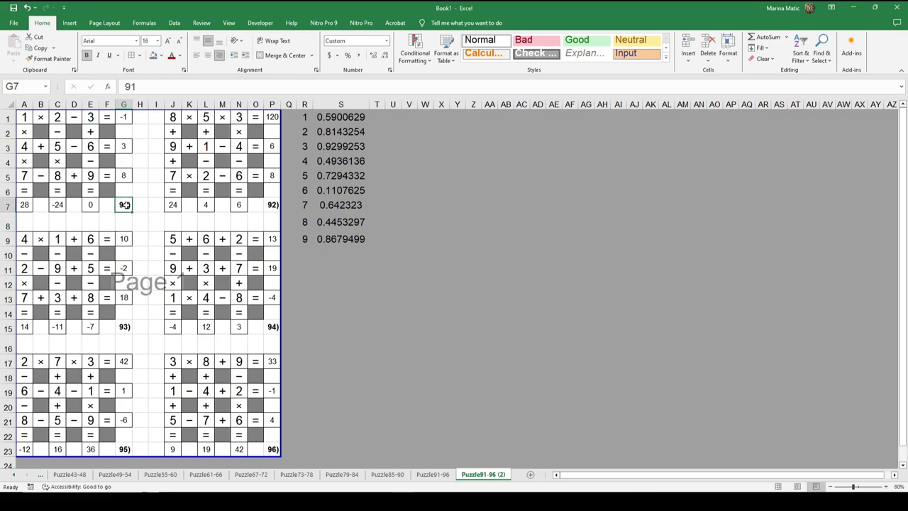
pyautogui.write('97')
pyautogui.press('Return')
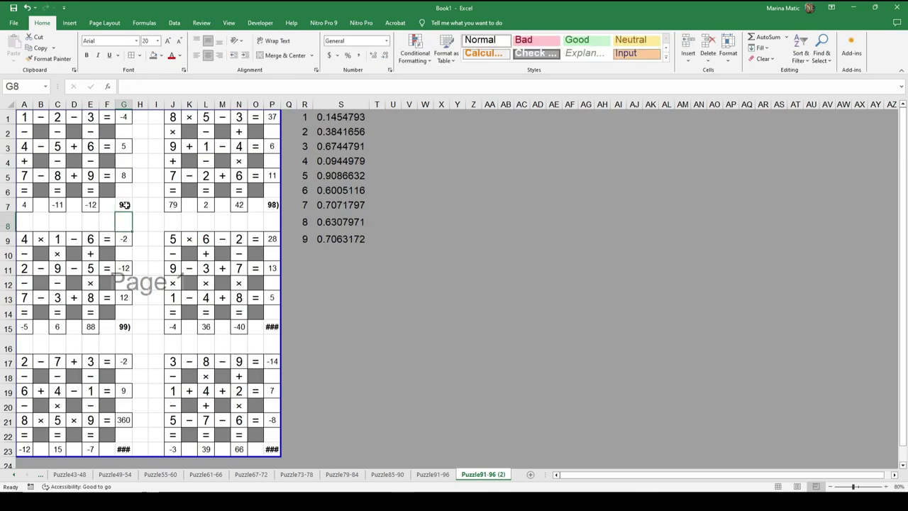
# Shrink the P15, G23 and P23 labels to size 14 so 100) to 102) fit
pyautogui.click(273, 326)
pyautogui.keyDown('ctrl'); pyautogui.click(124, 449); pyautogui.keyUp('ctrl')
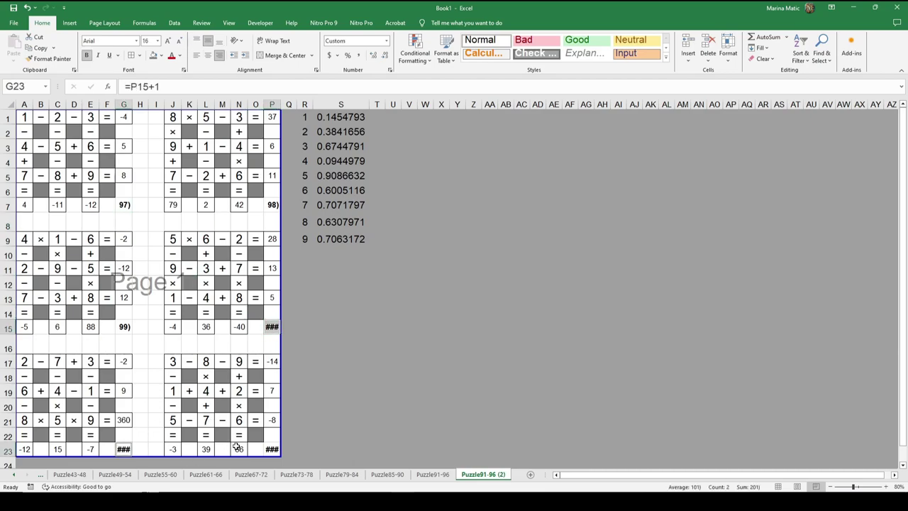
pyautogui.keyDown('ctrl'); pyautogui.click(273, 449); pyautogui.keyUp('ctrl')
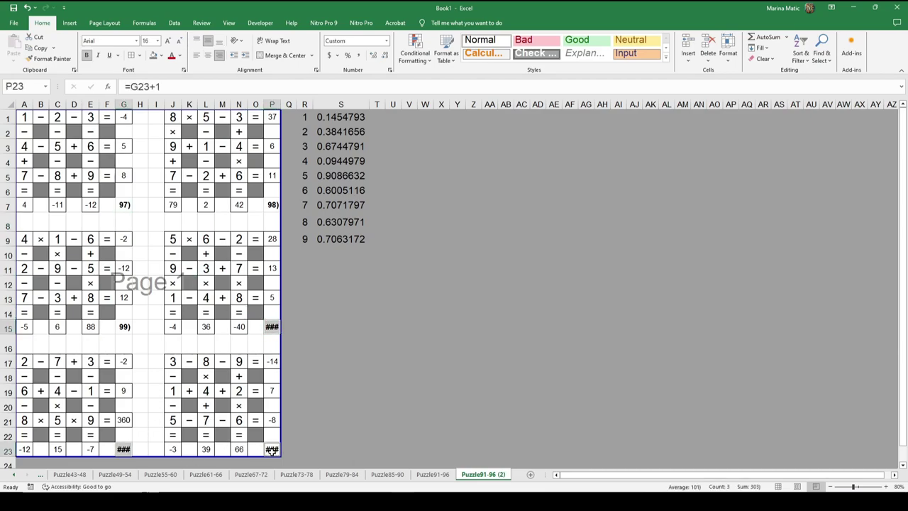
pyautogui.click(180, 41)
pyautogui.click(275, 326)
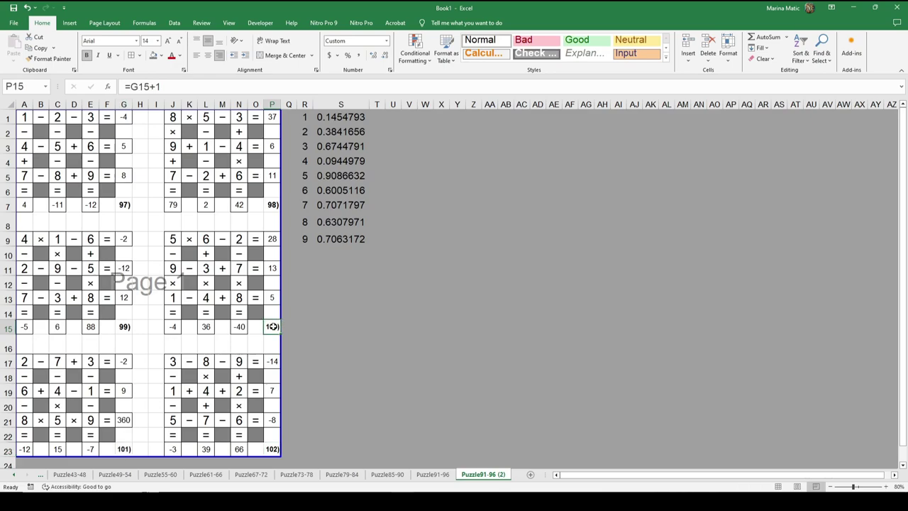
pyautogui.click(123, 449)
pyautogui.click(278, 447)
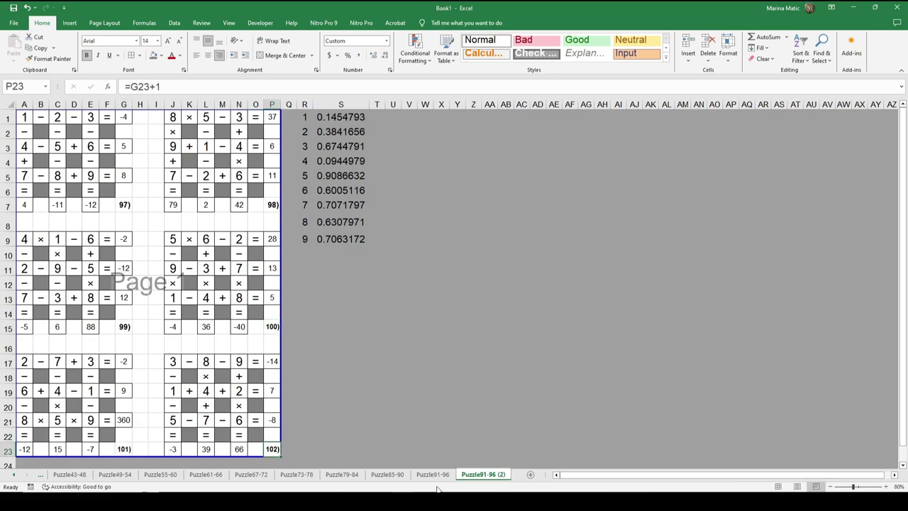
# Rename the copied sheet to Puzzle97-102
pyautogui.doubleClick(494, 475)
pyautogui.press('End')
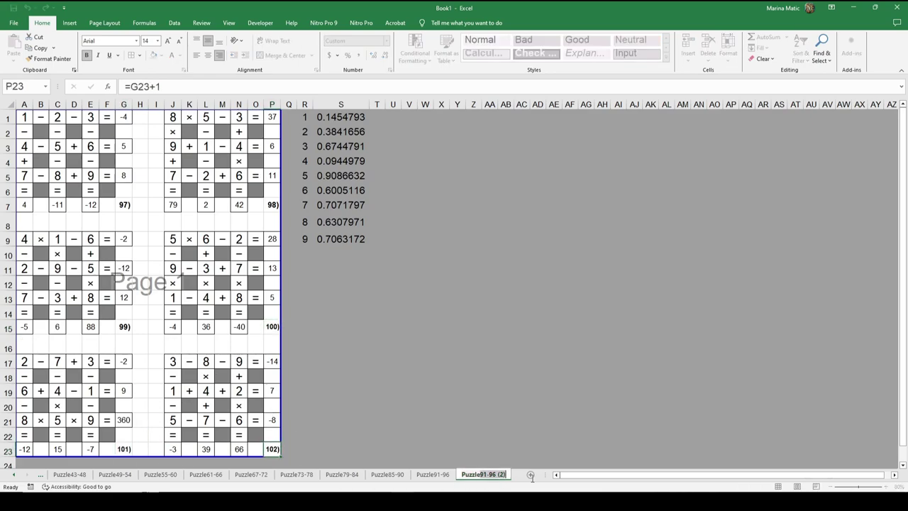
pyautogui.press('BackSpace')
pyautogui.press('BackSpace')
pyautogui.press('BackSpace')
pyautogui.press('BackSpace')
pyautogui.press('BackSpace')
pyautogui.press('BackSpace')
pyautogui.press('BackSpace')
pyautogui.press('BackSpace')
pyautogui.write('7-102')
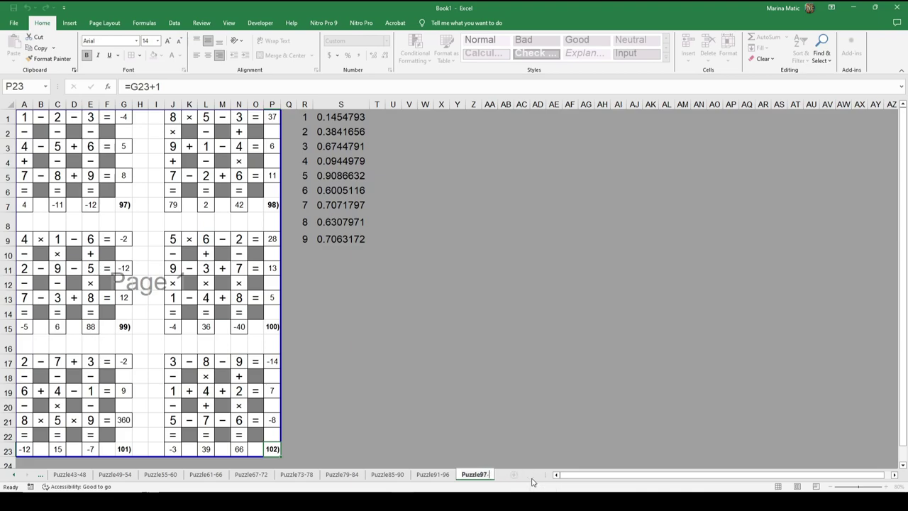
# Confirm the Puzzle97-102 sheet name and return to the Puzzle1-6 sheet
pyautogui.click(520, 436)
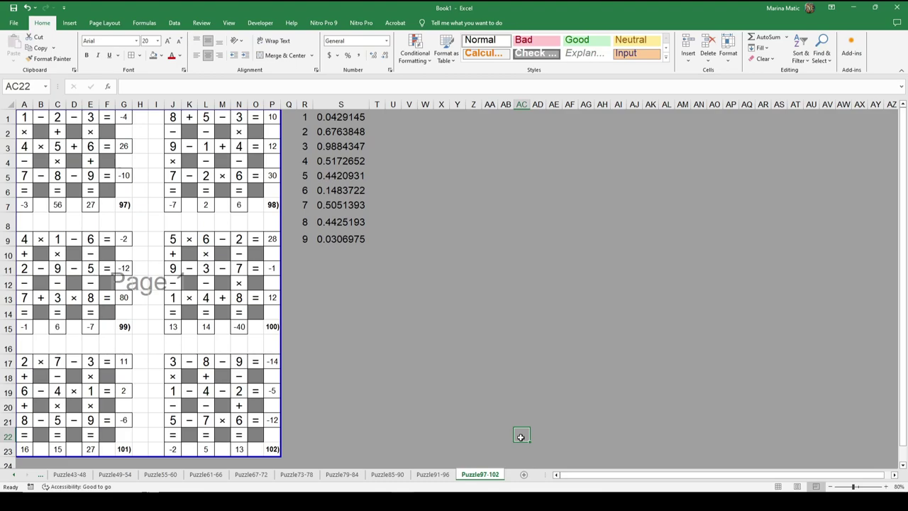
pyautogui.click(14, 475)
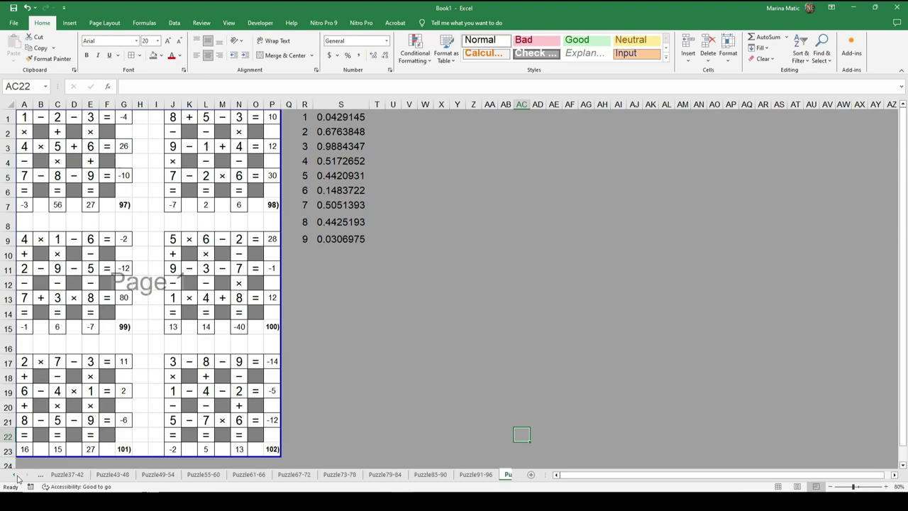
pyautogui.click(66, 474)
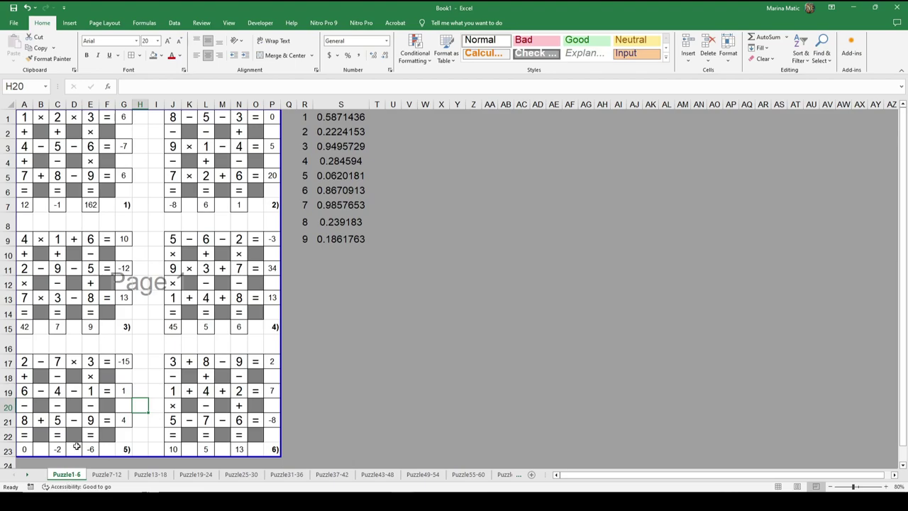
# Open Print preview set to Print Entire Workbook
pyautogui.click(15, 23)
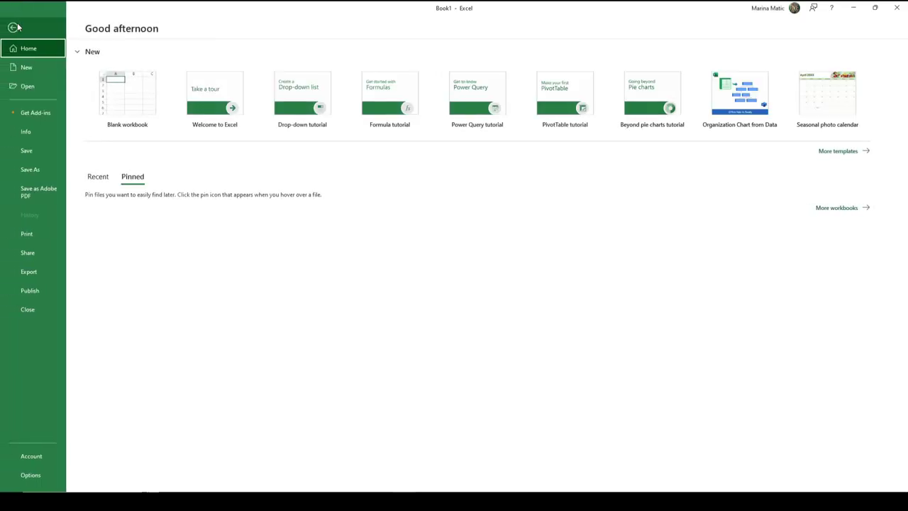
pyautogui.click(39, 232)
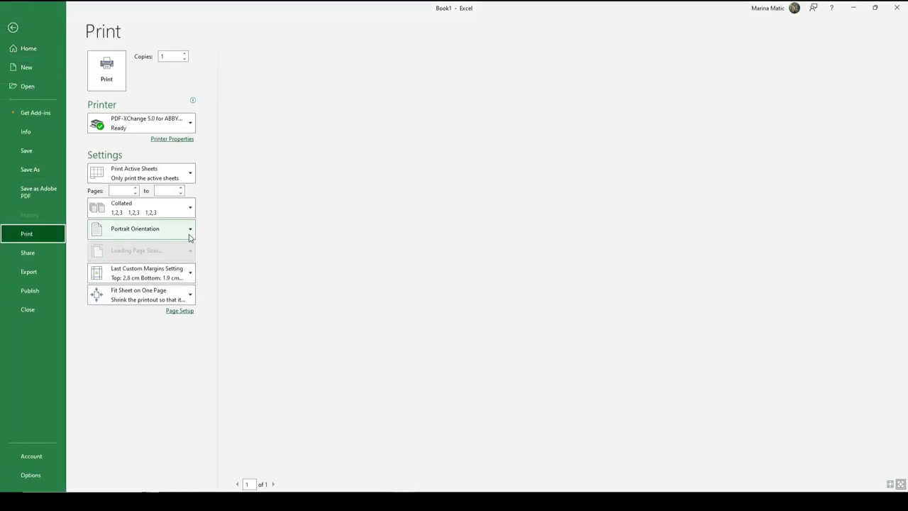
pyautogui.click(150, 181)
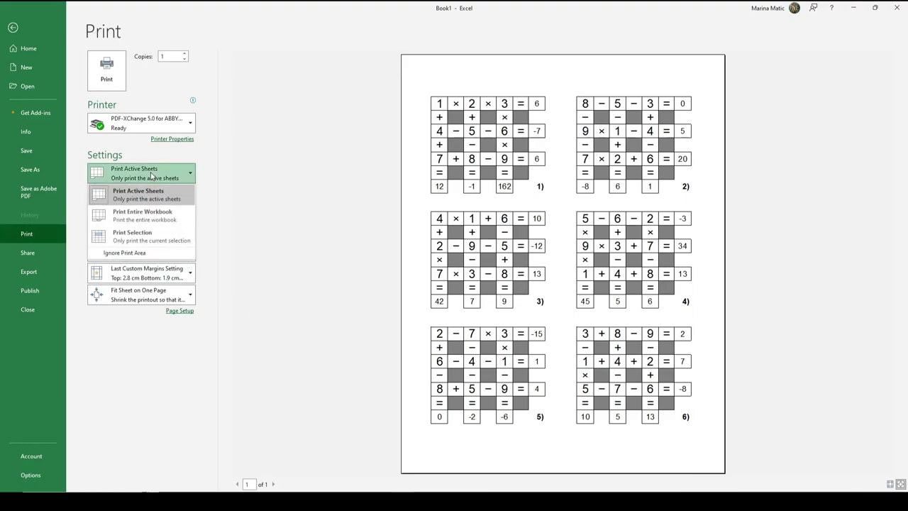
pyautogui.click(142, 196)
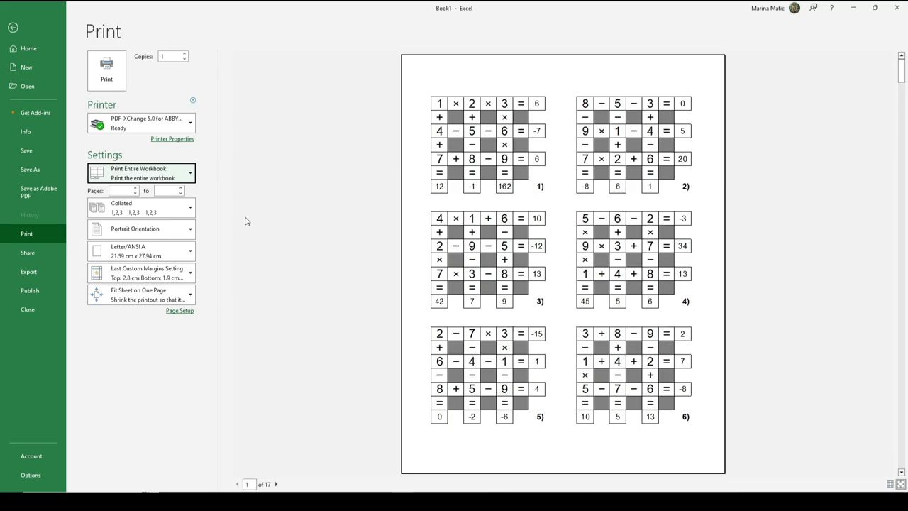
# Advance the preview three pages to page 4
pyautogui.click(276, 484)
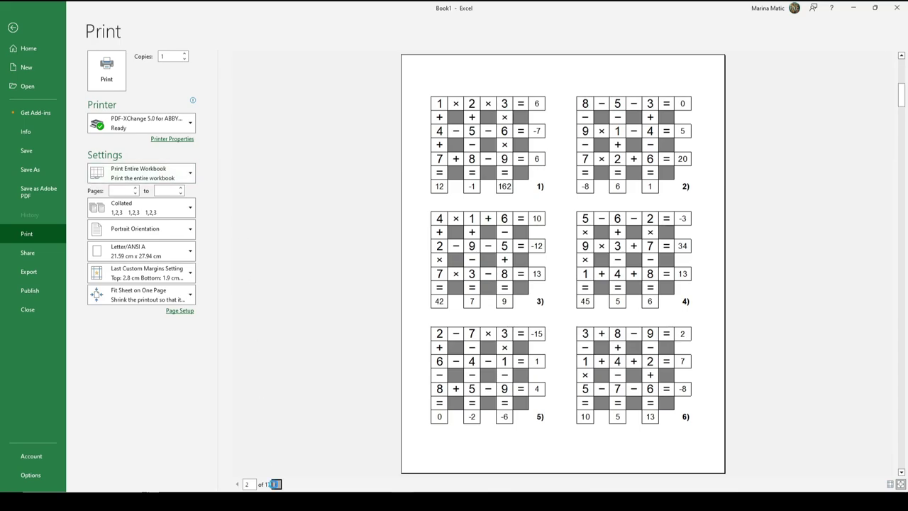
pyautogui.click(276, 484)
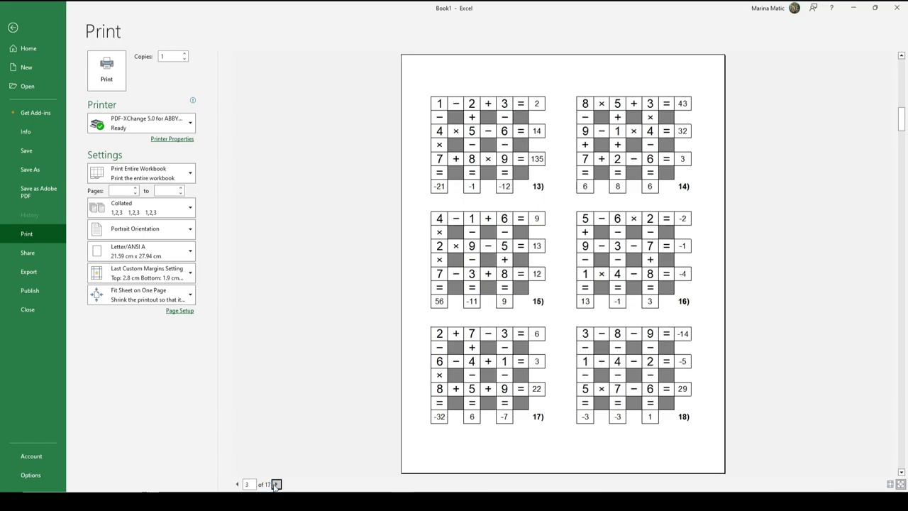
pyautogui.click(276, 484)
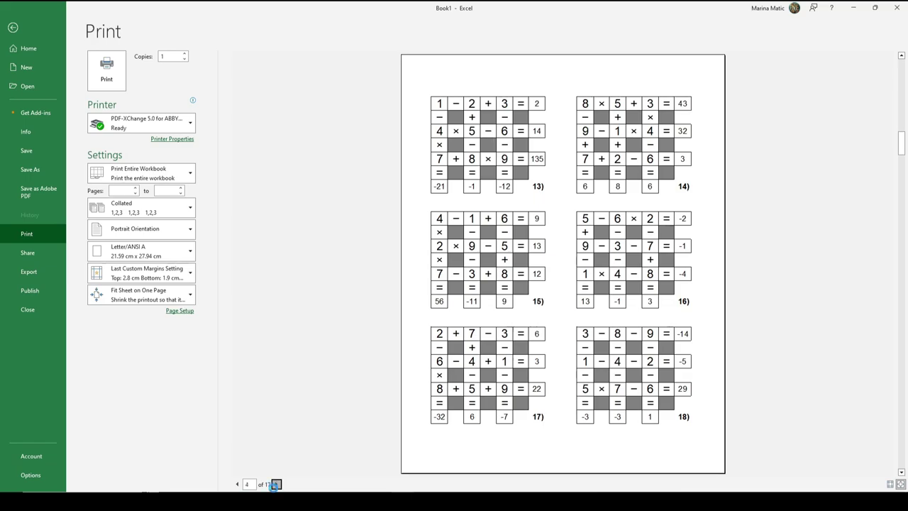
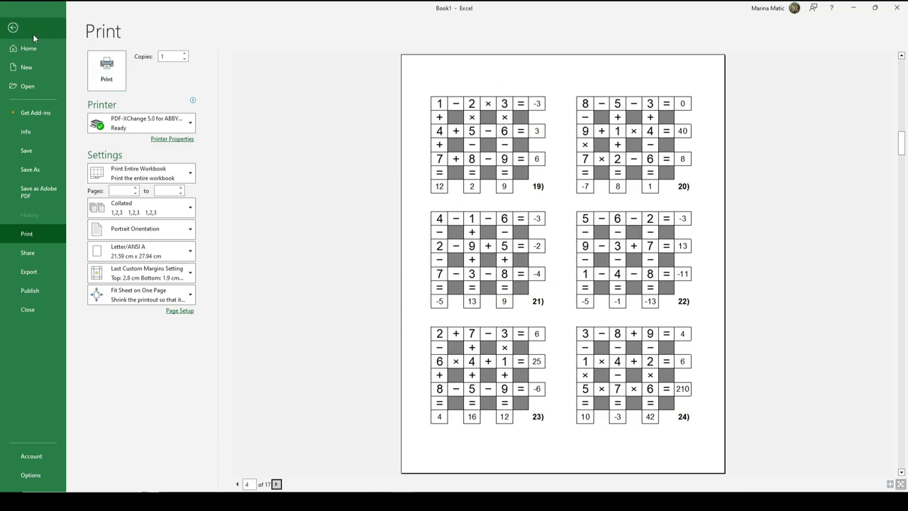
# Exit print preview and move through the sheet tabs to the blank sheet after Puzzle97-102
pyautogui.click(13, 27)
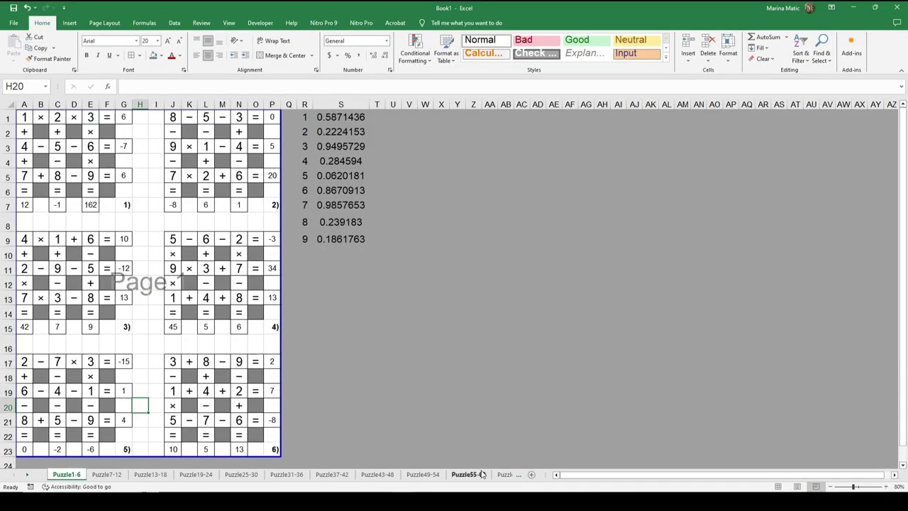
pyautogui.click(504, 474)
pyautogui.click(506, 475)
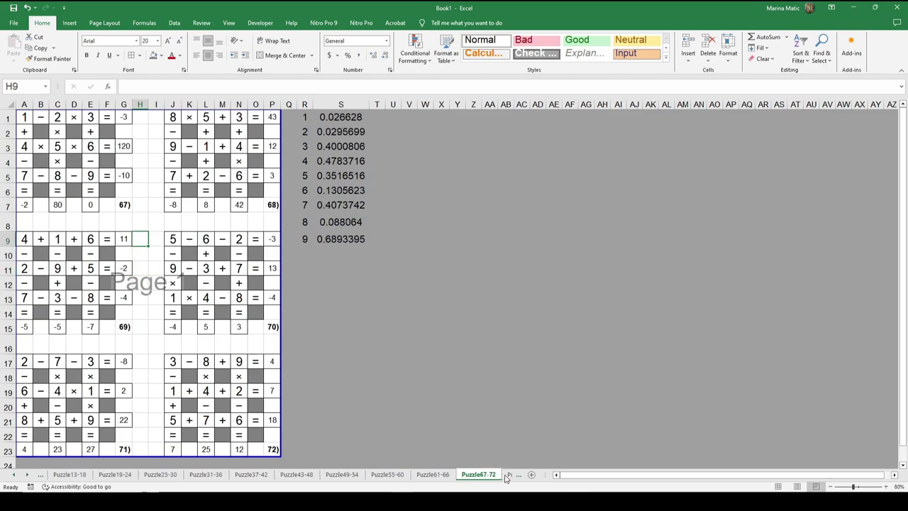
pyautogui.click(506, 475)
pyautogui.click(505, 475)
pyautogui.click(506, 474)
pyautogui.click(506, 474)
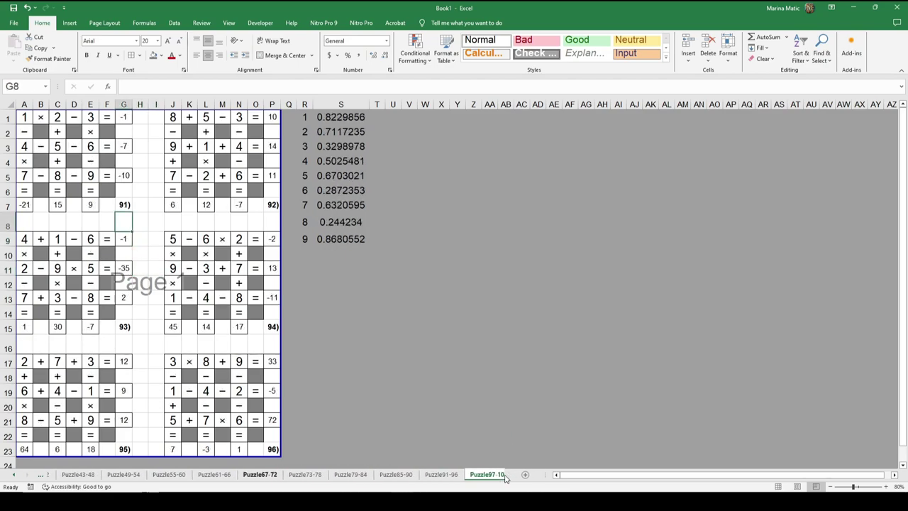
pyautogui.click(506, 475)
pyautogui.click(516, 476)
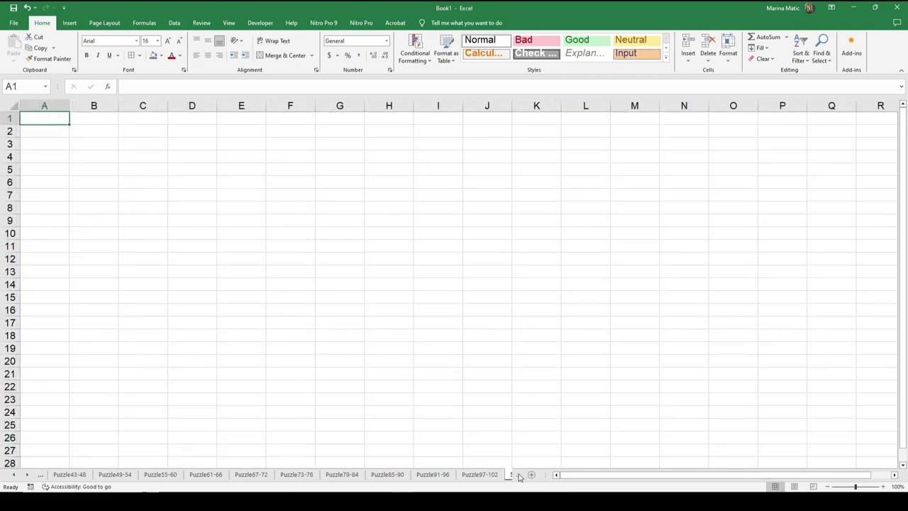
# Narrow every column of the blank sheet at once and zoom in to 160%
pyautogui.click(385, 376)
pyautogui.click(14, 106)
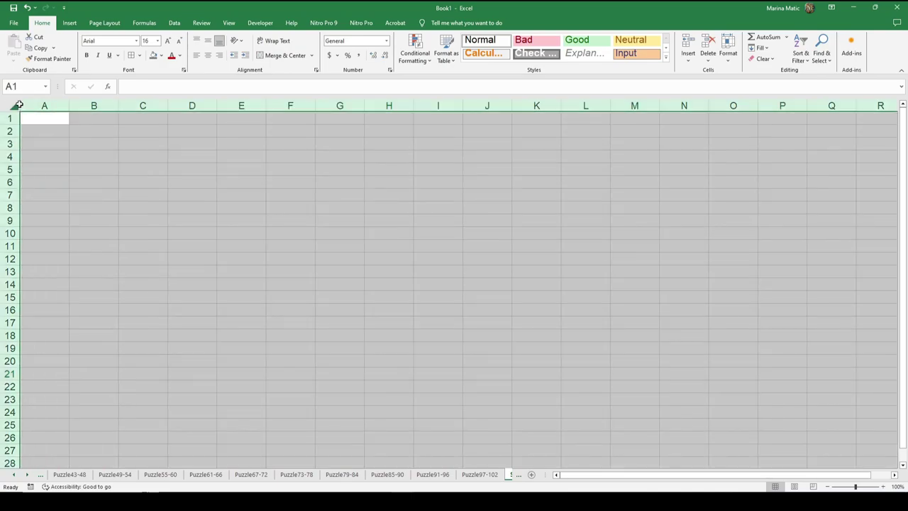
pyautogui.moveTo(69, 106); pyautogui.dragTo(37, 106)
pyautogui.click(188, 220)
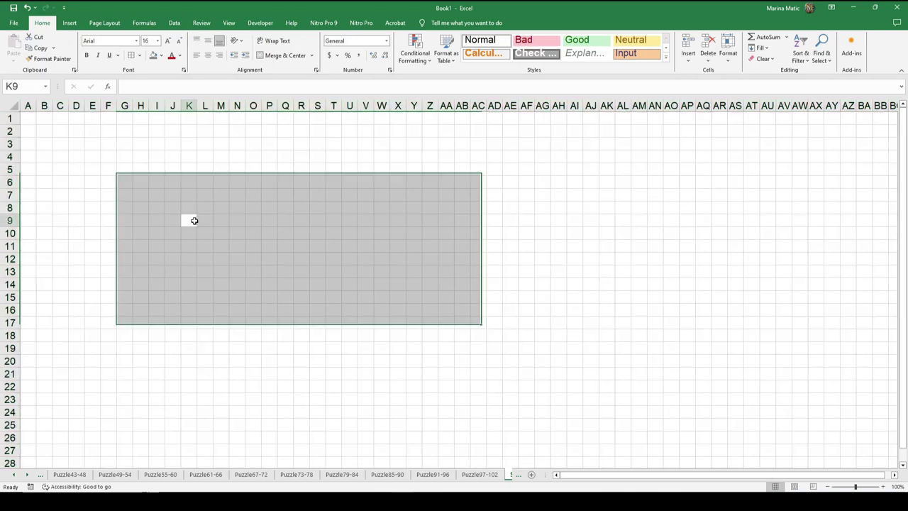
pyautogui.click(883, 486)
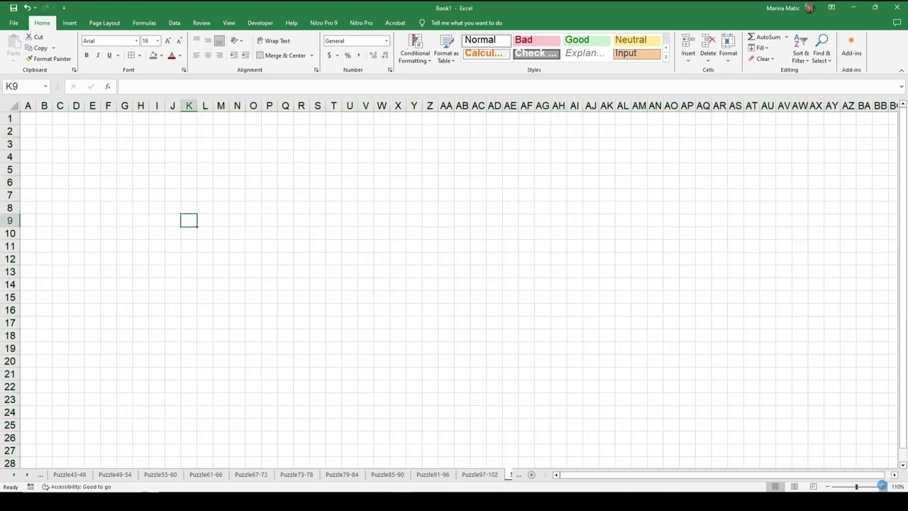
pyautogui.click(882, 486)
pyautogui.click(883, 486)
pyautogui.click(882, 486)
pyautogui.click(882, 486)
pyautogui.click(883, 486)
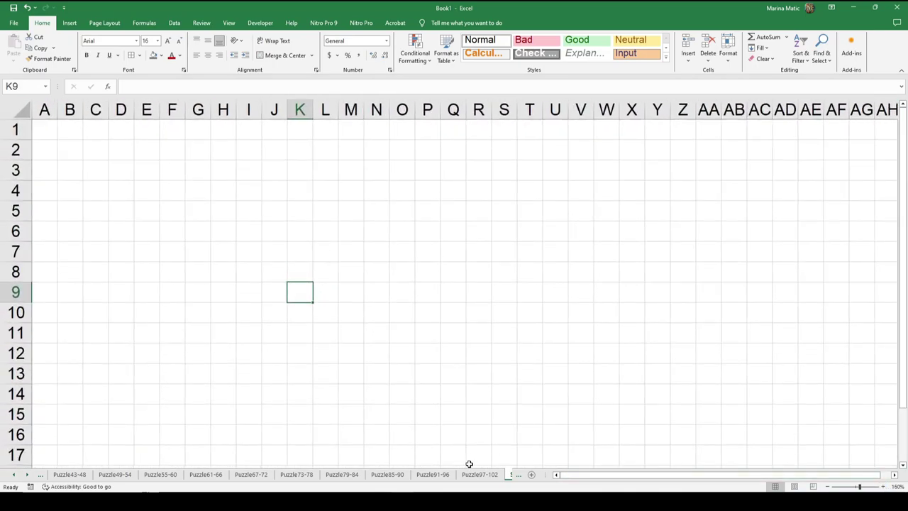
# Rename Sheet18 to 'Solution1-15'
pyautogui.click(511, 475)
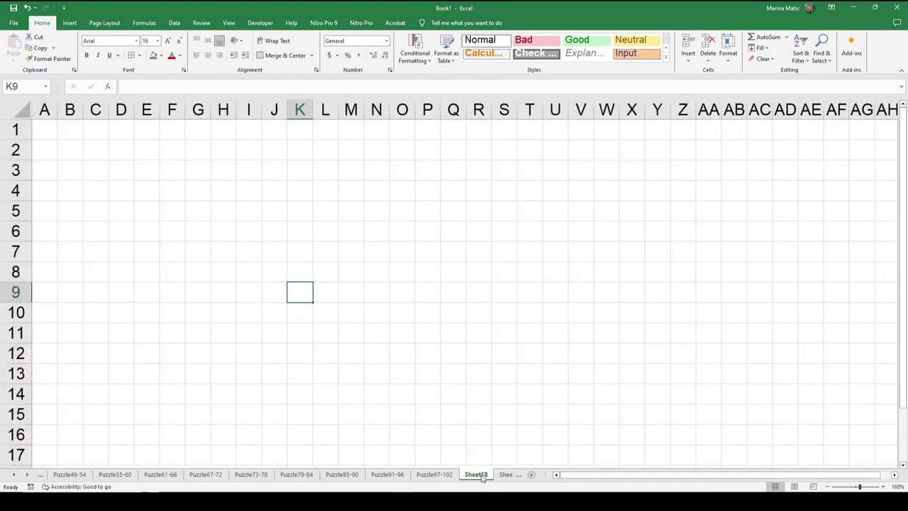
pyautogui.moveTo(481, 478); pyautogui.dragTo(481, 475)
pyautogui.doubleClick(481, 474)
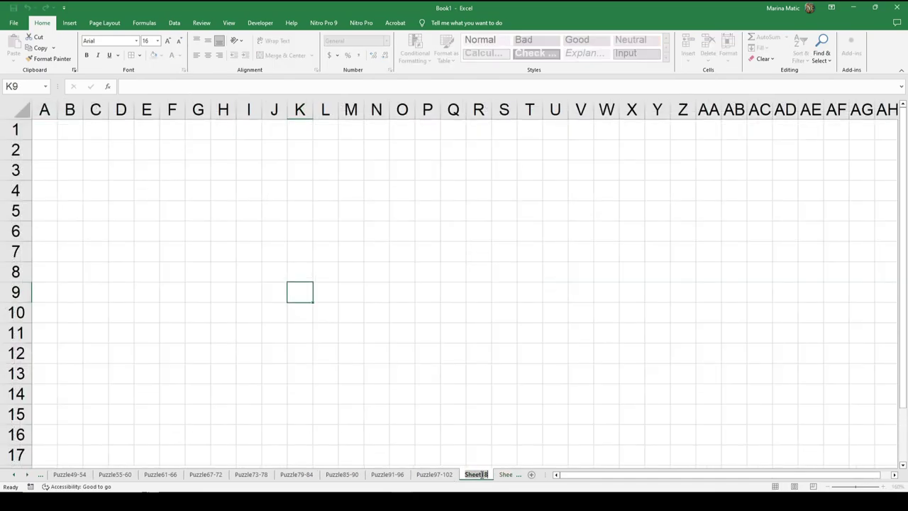
pyautogui.write('Solution1-15')
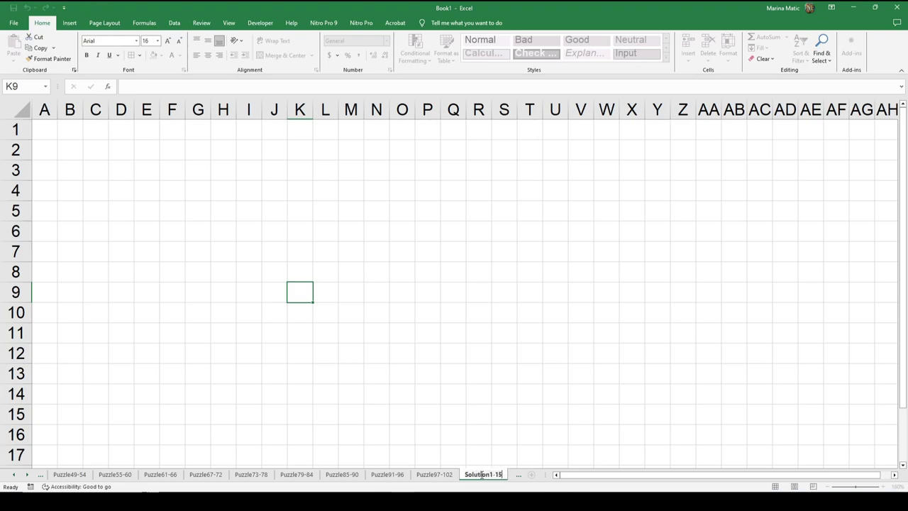
pyautogui.click(495, 437)
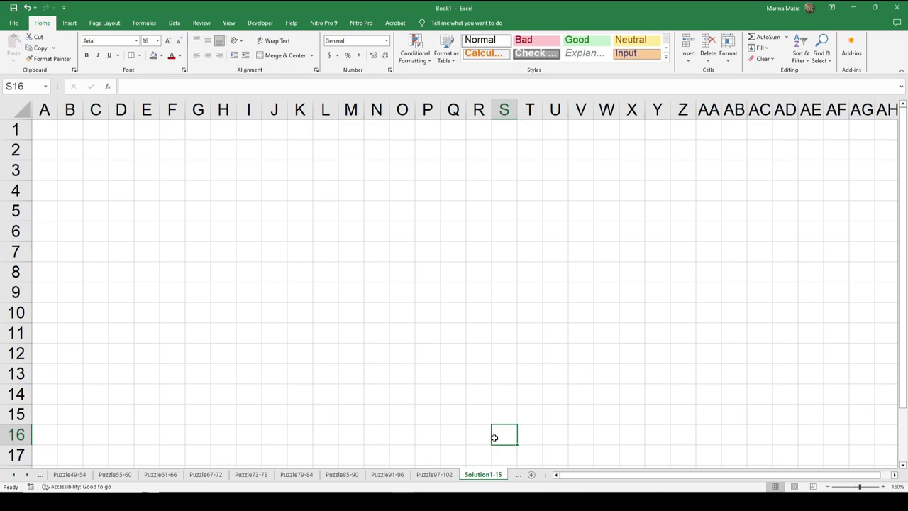
# Copy the first puzzle grid A1:G7 from Puzzle97-102 and paste it with formatting into Solution1-15 A1
pyautogui.click(426, 474)
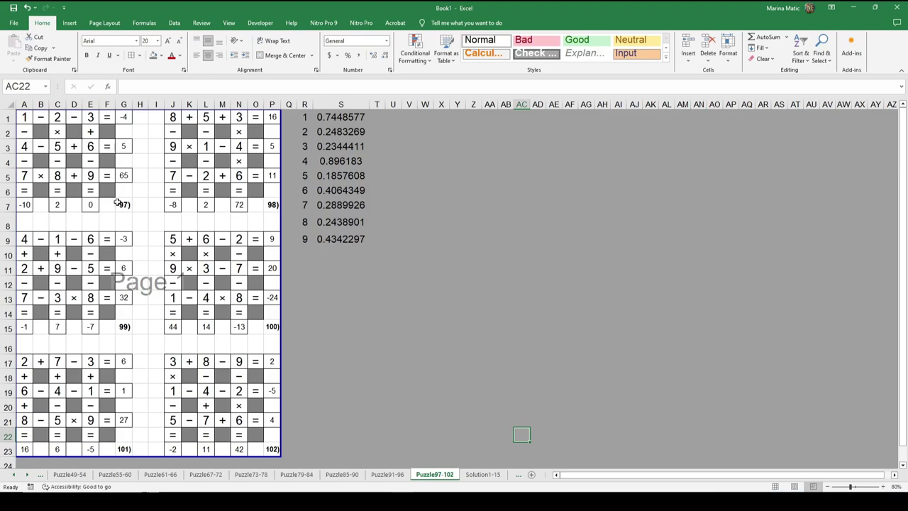
pyautogui.click(24, 115)
pyautogui.moveTo(25, 116); pyautogui.dragTo(128, 205)
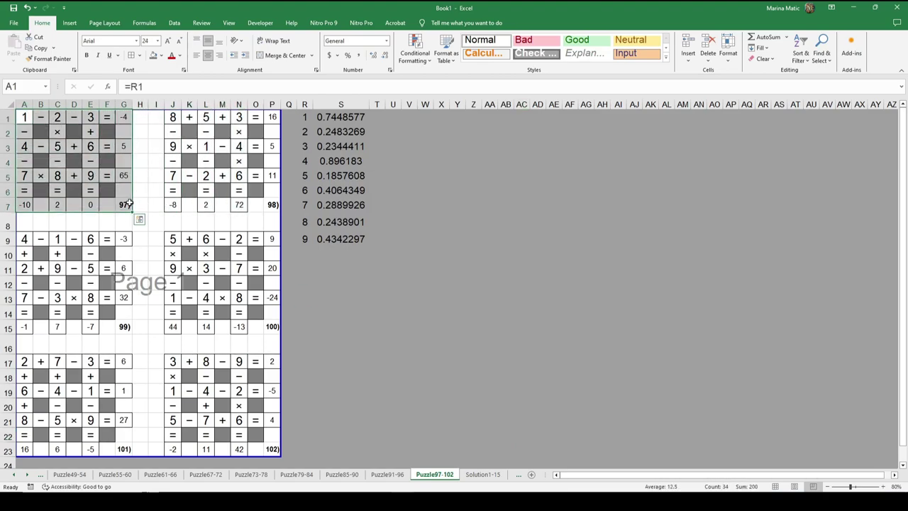
pyautogui.hotkey('ctrl', 'c')
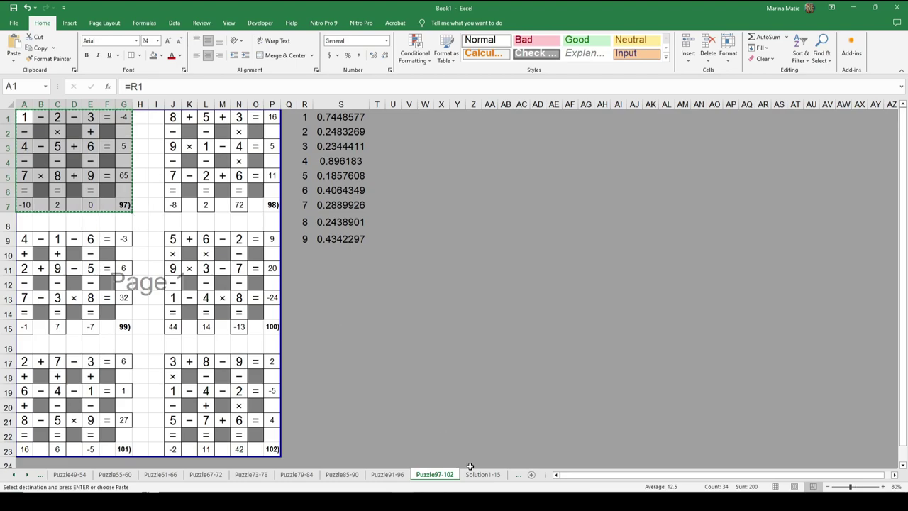
pyautogui.click(482, 474)
pyautogui.rightClick(55, 136)
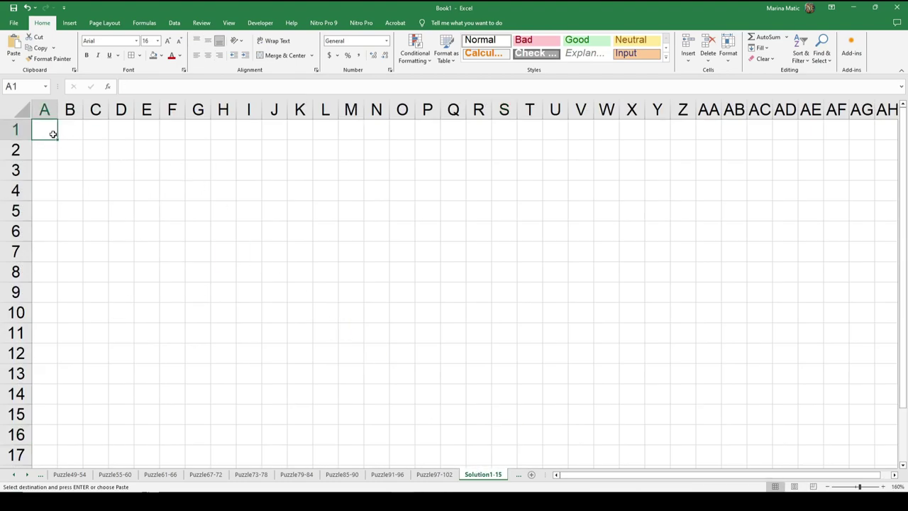
pyautogui.click(73, 191)
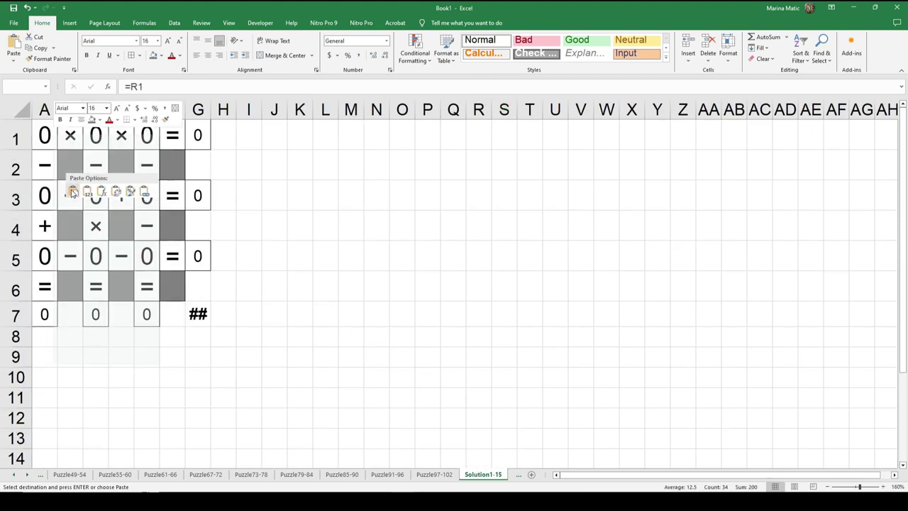
# Set the whole sheet's font size to 14 and narrow every column slightly
pyautogui.click(20, 110)
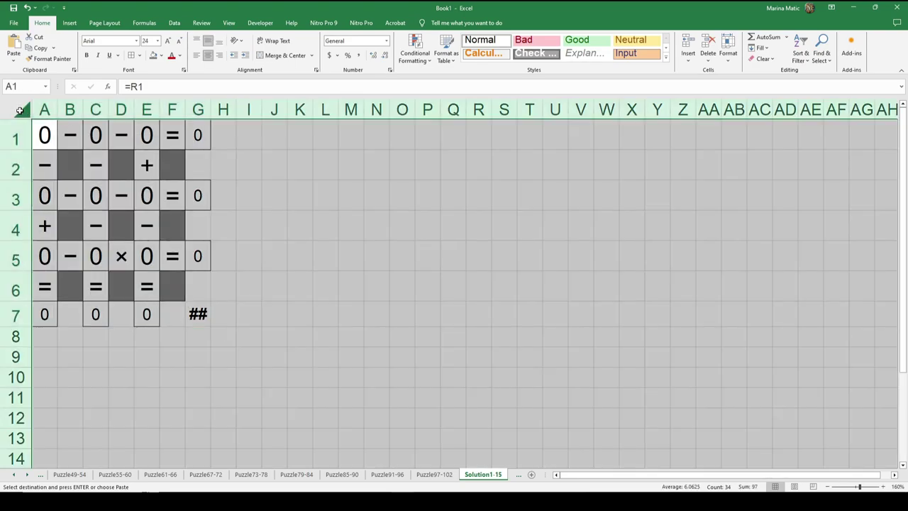
pyautogui.click(178, 41)
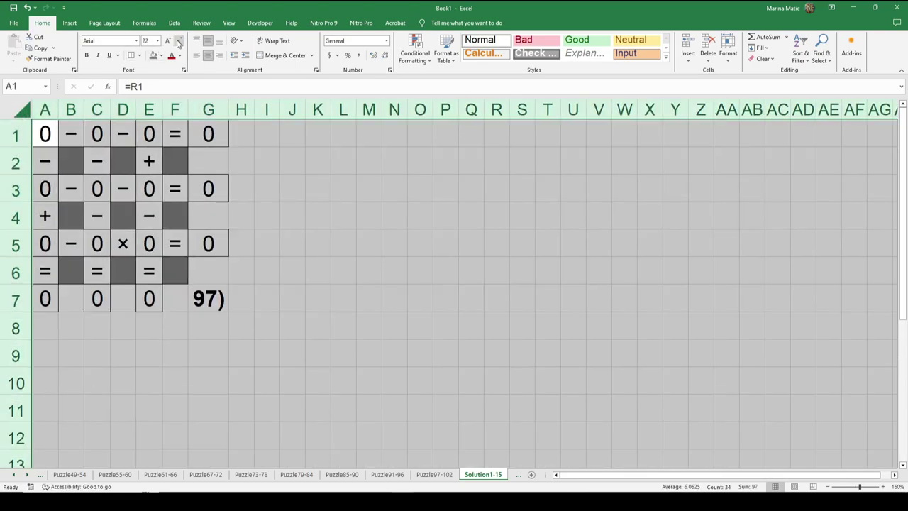
pyautogui.click(178, 41)
pyautogui.click(178, 41)
pyautogui.click(178, 41)
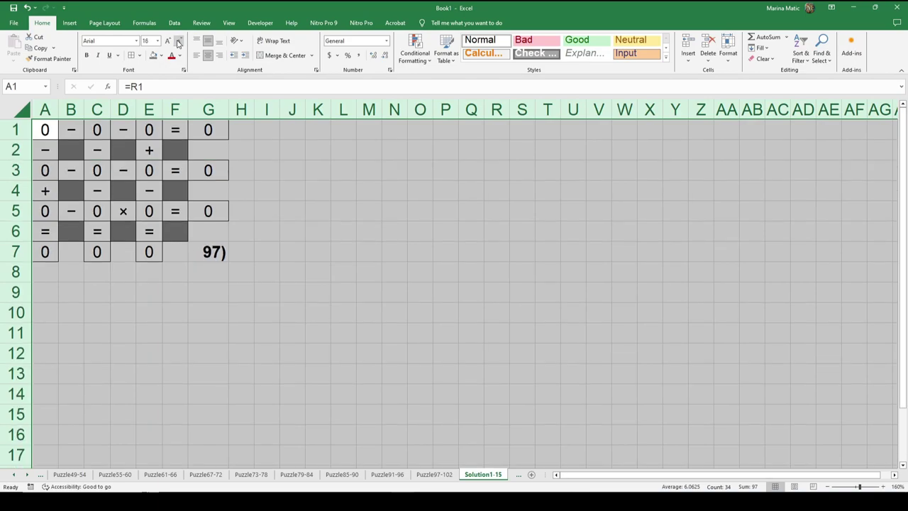
pyautogui.click(178, 41)
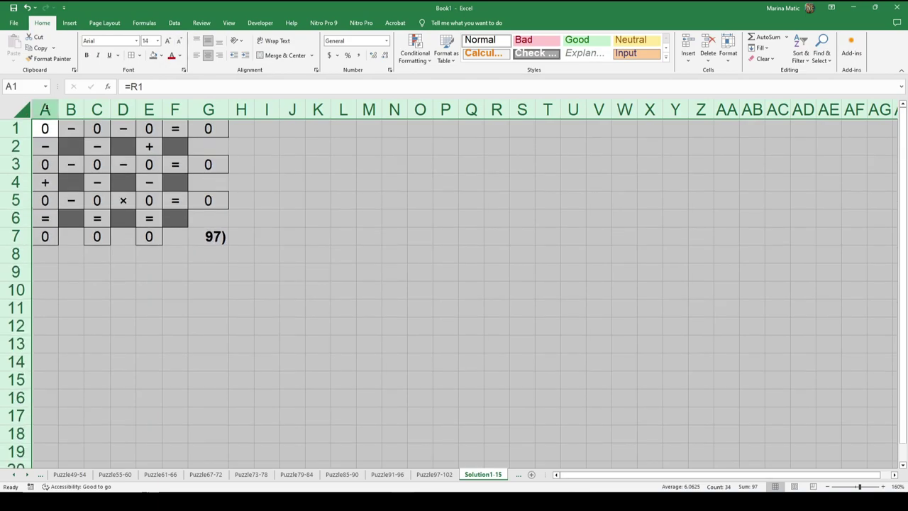
pyautogui.moveTo(58, 109); pyautogui.dragTo(57, 108)
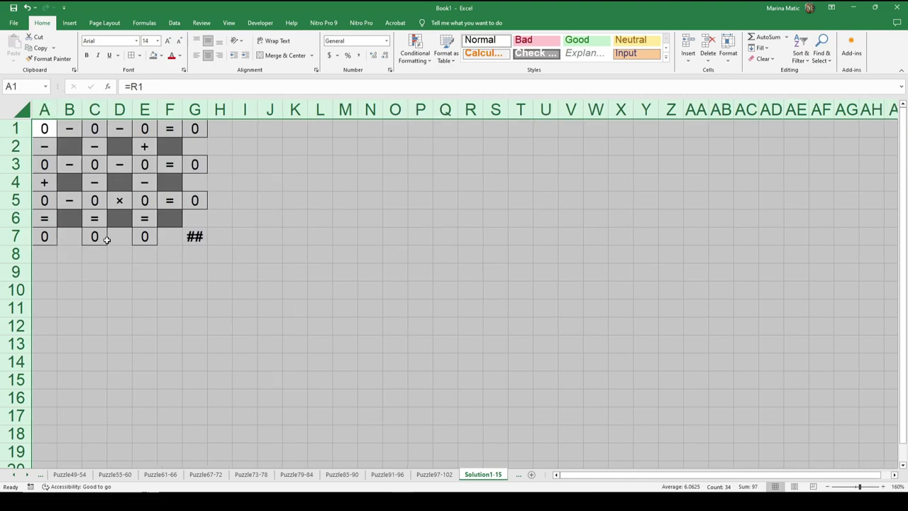
# Shrink the puzzle number cell G7 to font size 10 and label it '1)'
pyautogui.click(189, 234)
pyautogui.click(179, 42)
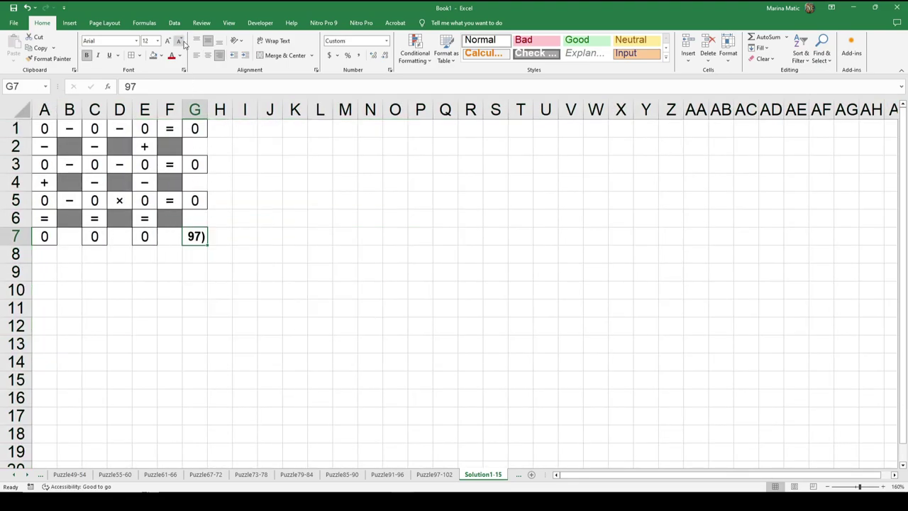
pyautogui.click(178, 41)
pyautogui.click(180, 42)
pyautogui.press('Down')
pyautogui.press('Down')
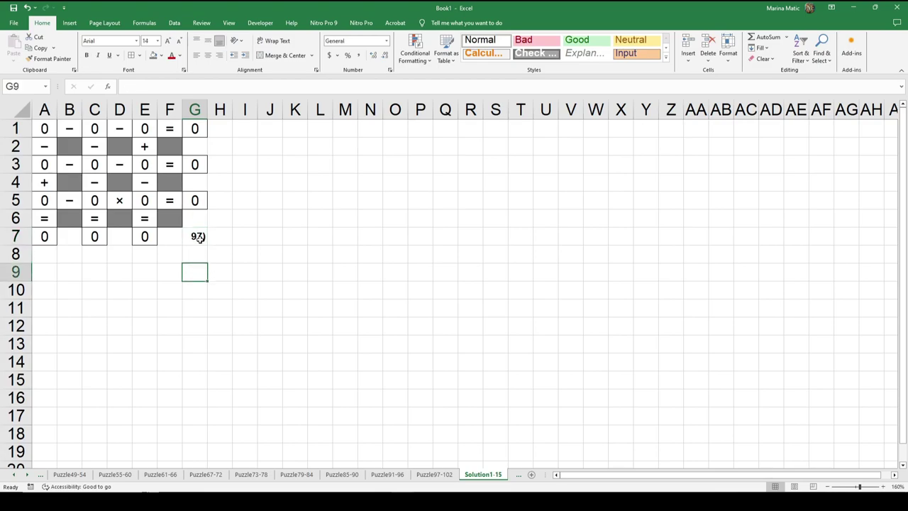
pyautogui.click(199, 237)
pyautogui.write('1)')
pyautogui.press('Return')
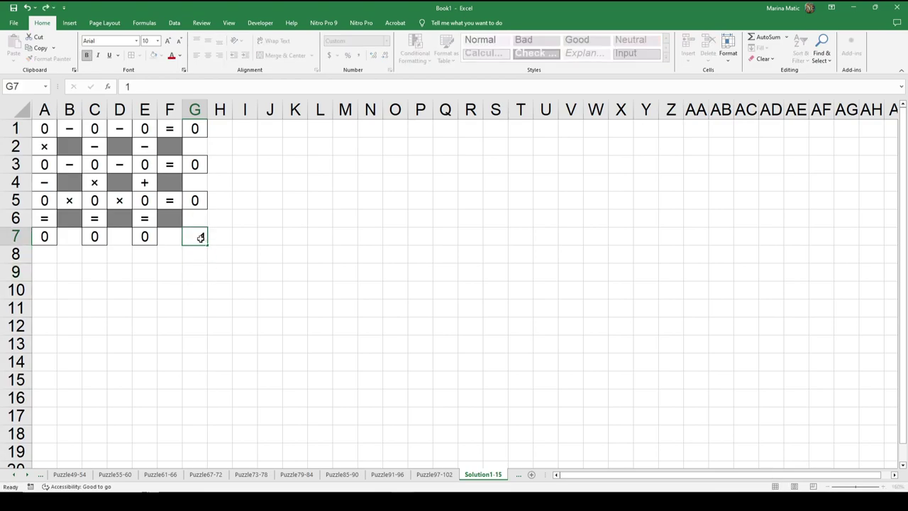
pyautogui.click(213, 268)
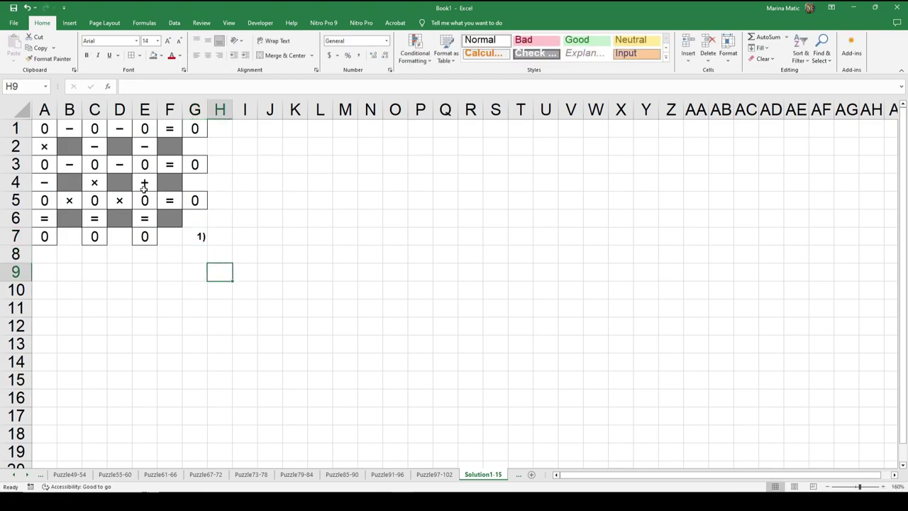
# Check the result formulas in A7, C7, E7, G5, G3 and G1
pyautogui.click(61, 238)
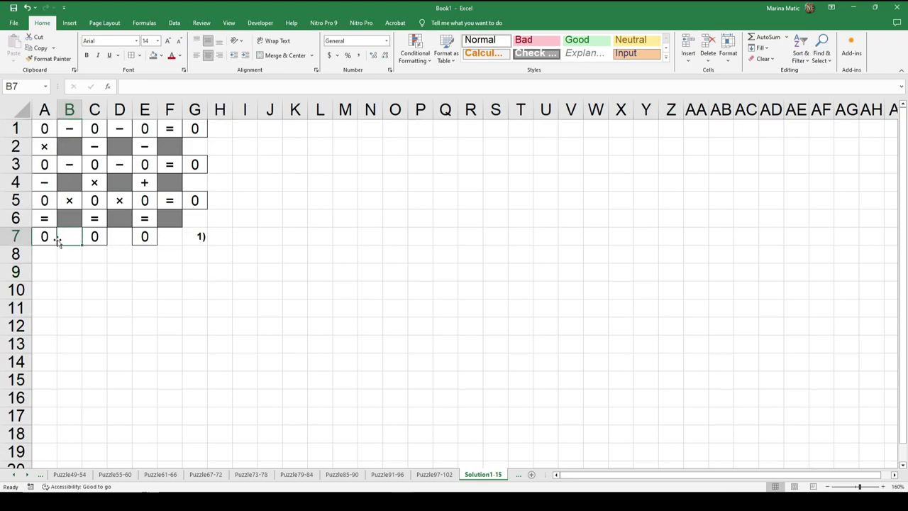
pyautogui.click(49, 235)
pyautogui.click(101, 231)
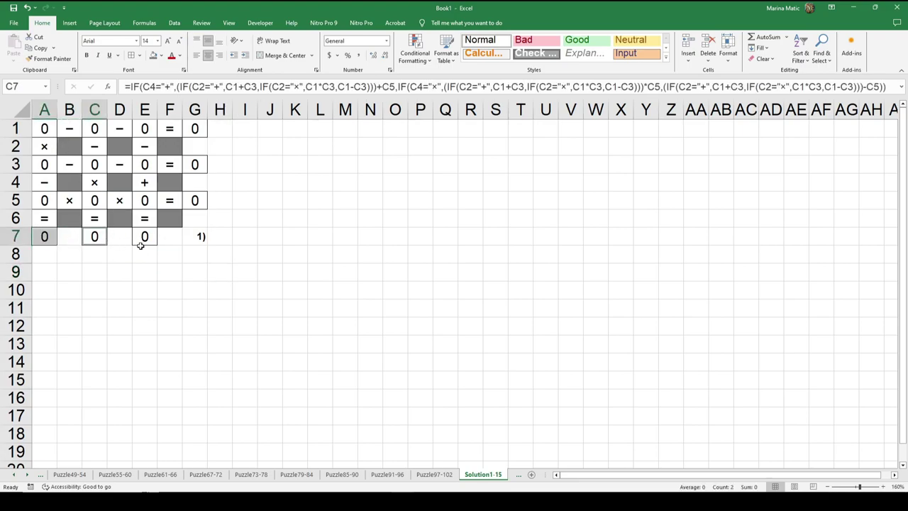
pyautogui.click(144, 236)
pyautogui.click(186, 200)
pyautogui.click(196, 161)
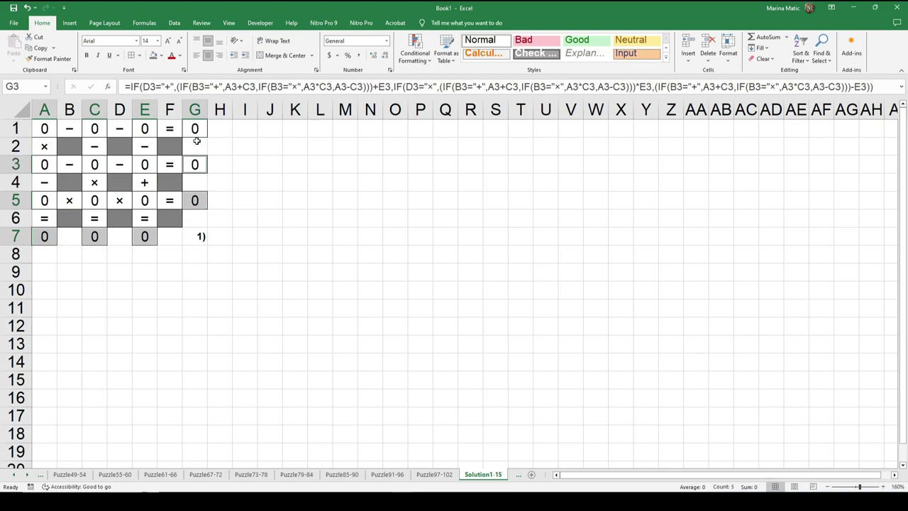
pyautogui.click(198, 127)
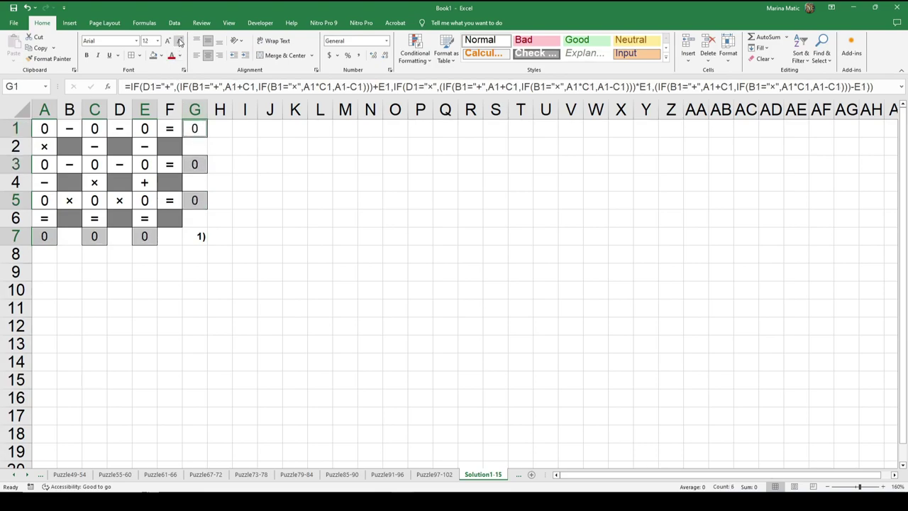
pyautogui.click(235, 177)
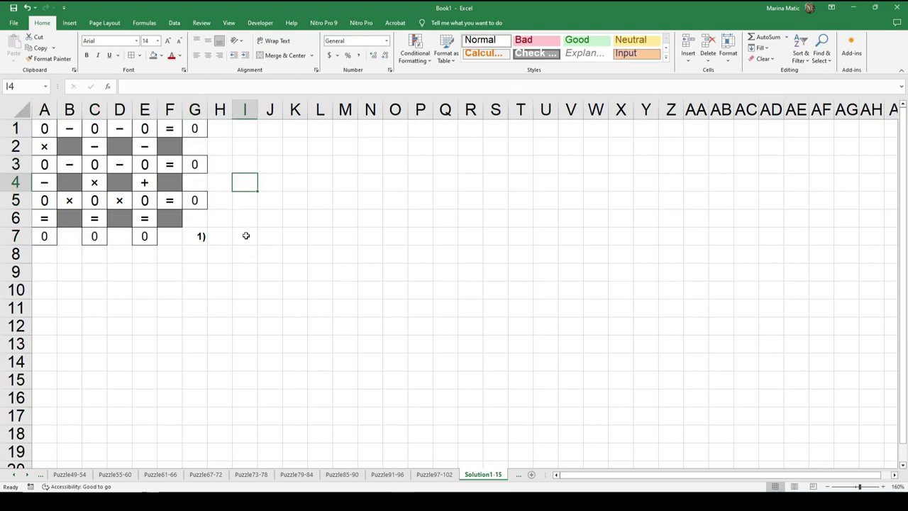
# Copy puzzle block A1:G7 and trial-paste it at I1 and J1, undoing both
pyautogui.moveTo(52, 129); pyautogui.dragTo(190, 232)
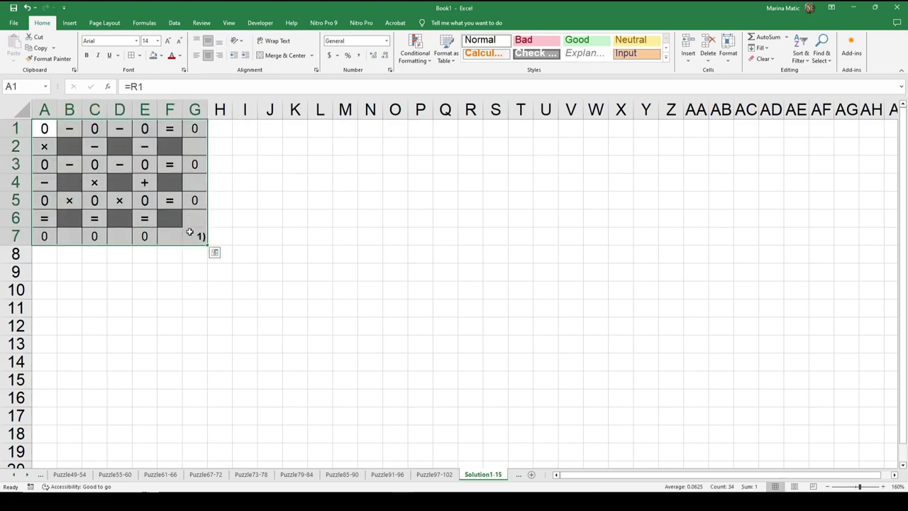
pyautogui.hotkey('ctrl', 'c')
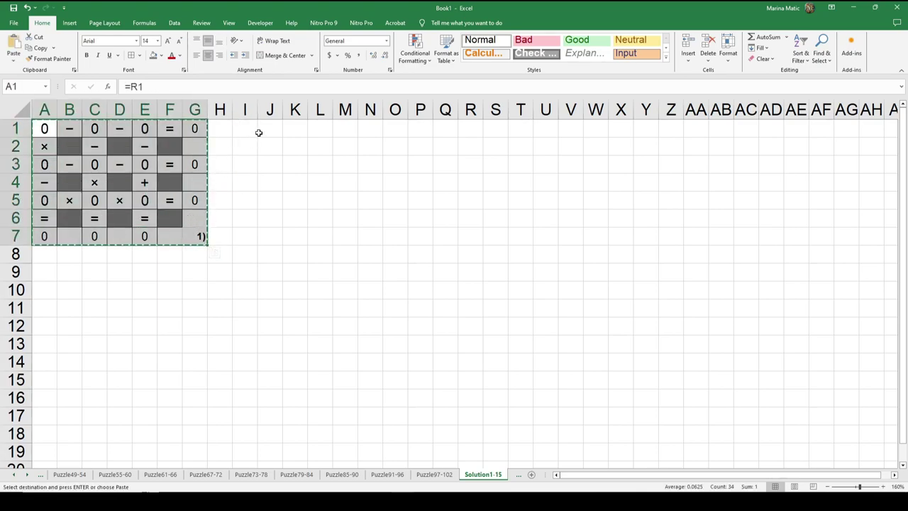
pyautogui.click(251, 129)
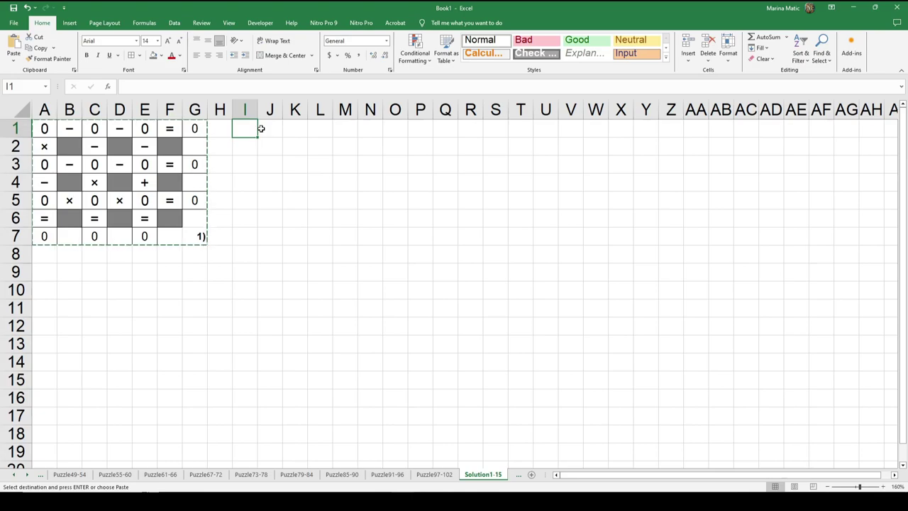
pyautogui.click(272, 129)
pyautogui.click(246, 129)
pyautogui.hotkey('ctrl', 'v')
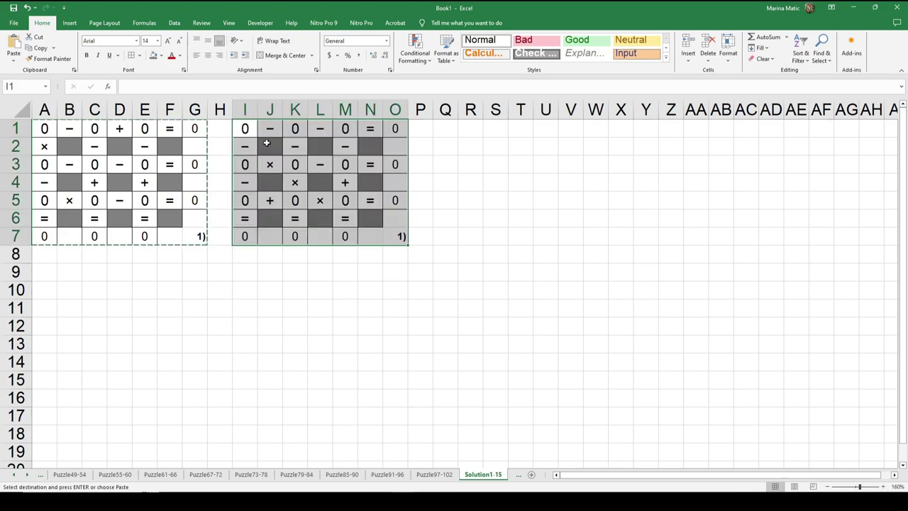
pyautogui.click(443, 131)
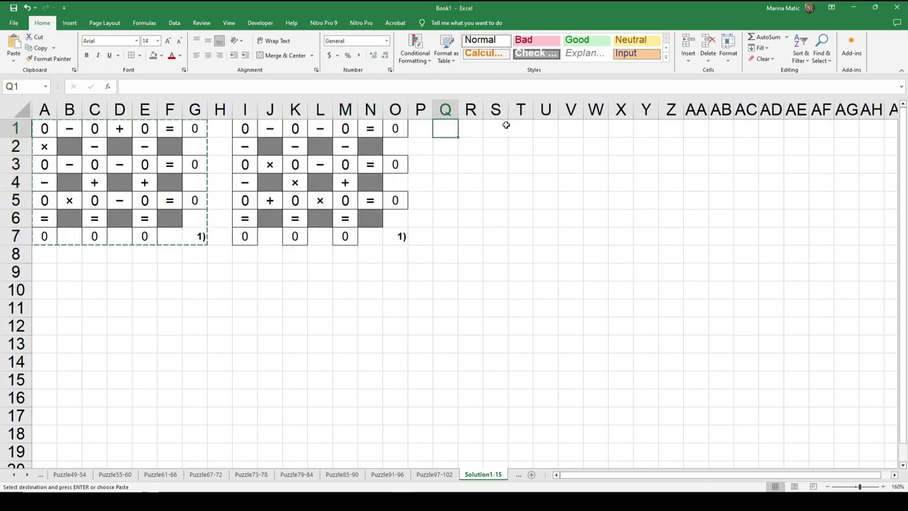
pyautogui.click(27, 7)
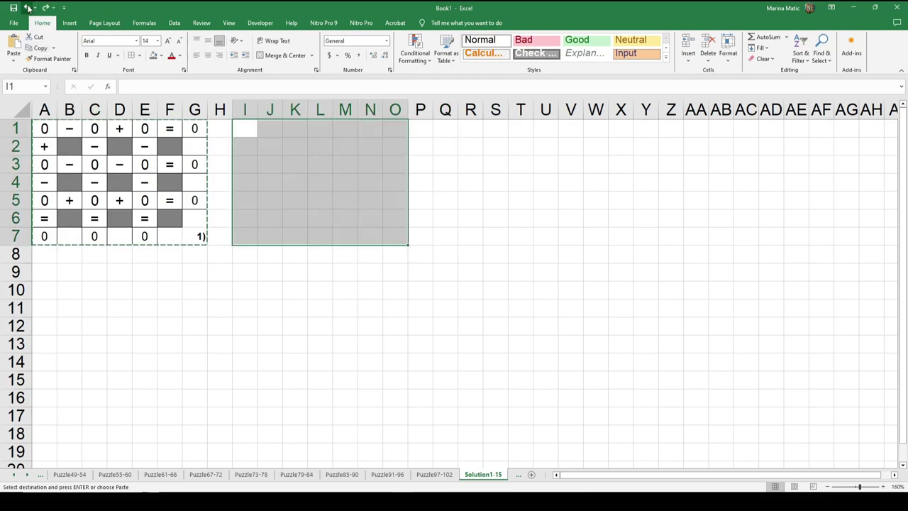
pyautogui.click(268, 129)
pyautogui.hotkey('ctrl', 'v')
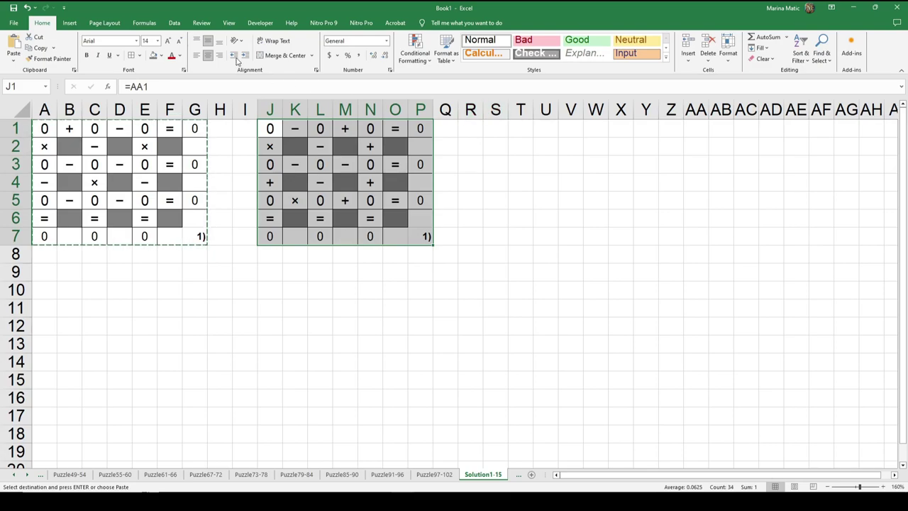
pyautogui.click(27, 7)
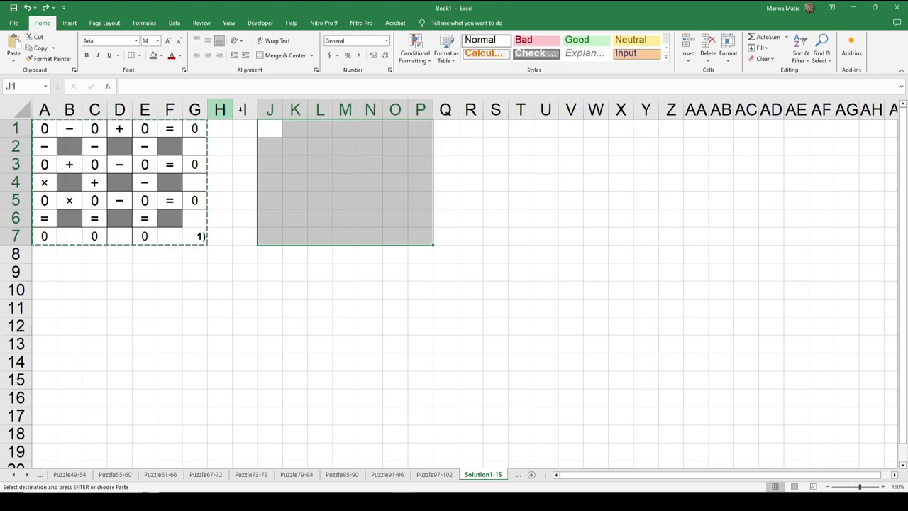
# Paste copies of puzzle 1 into K1:Q7 and U1:AA7
pyautogui.click(293, 128)
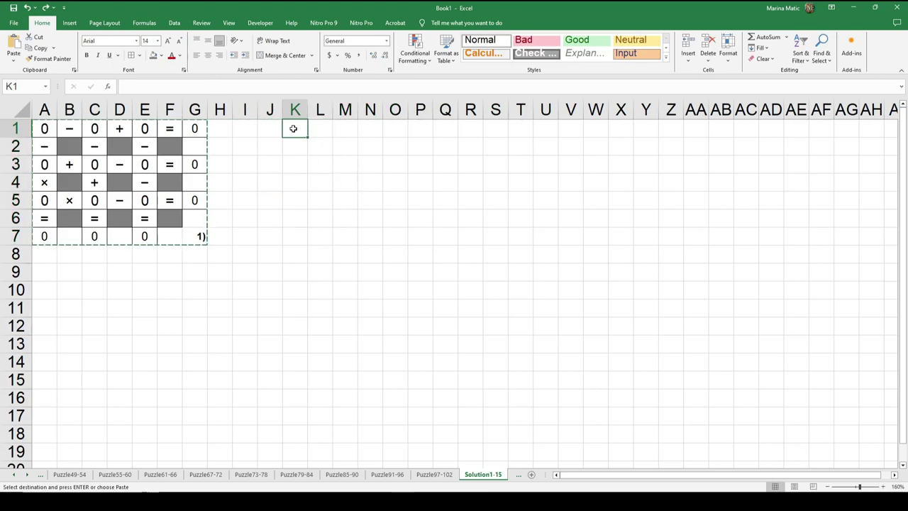
pyautogui.hotkey('ctrl', 'v')
pyautogui.click(537, 127)
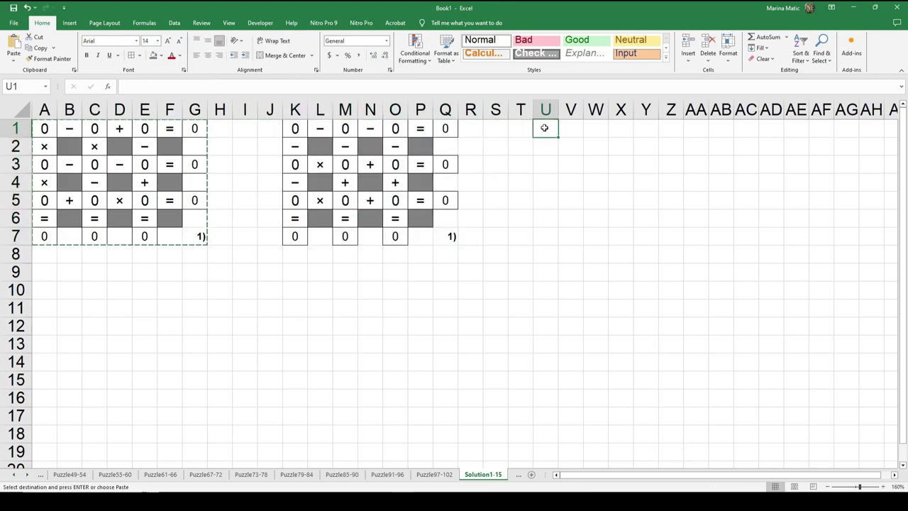
pyautogui.hotkey('ctrl', 'v')
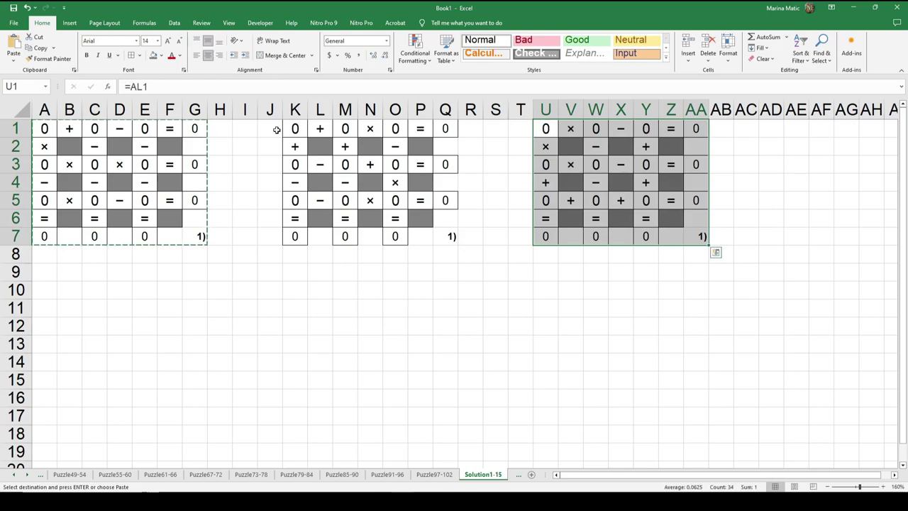
# Narrow the gap columns H–J and R–T between the three blocks
pyautogui.moveTo(233, 110)
pyautogui.mouseDown()
pyautogui.moveTo(265, 110)
pyautogui.moveTo(217, 109)
pyautogui.mouseUp()
pyautogui.moveTo(421, 109)
pyautogui.mouseDown()
pyautogui.moveTo(470, 110)
pyautogui.moveTo(412, 110)
pyautogui.mouseUp()
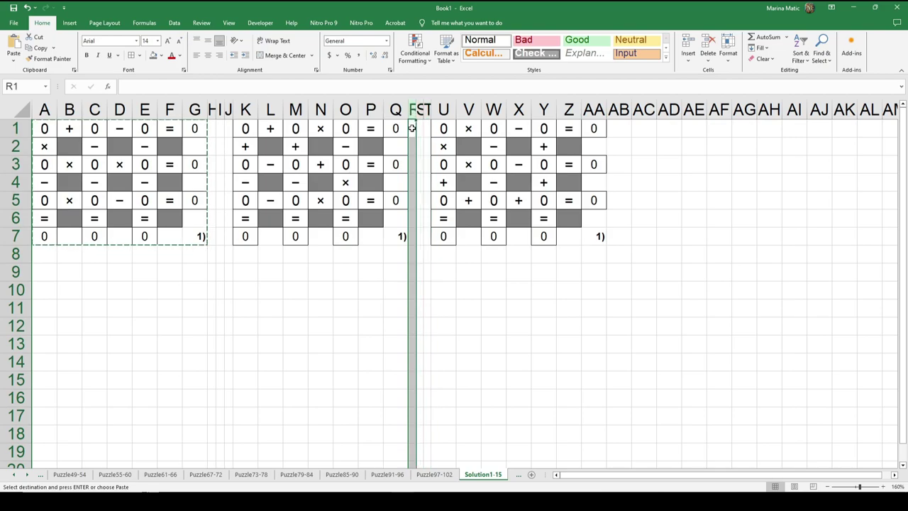
pyautogui.click(412, 129)
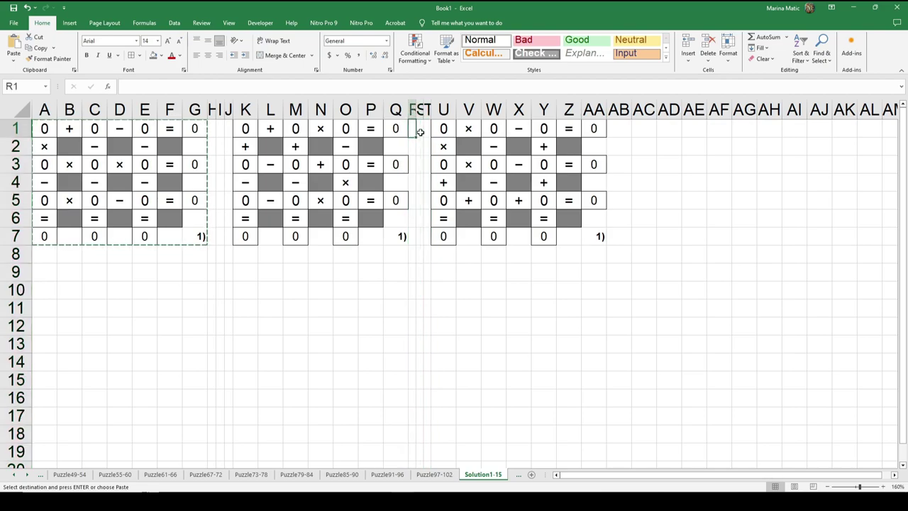
pyautogui.click(420, 132)
# Compare column R and S widths on Puzzle97-102, then return to Solution1-15
pyautogui.click(434, 474)
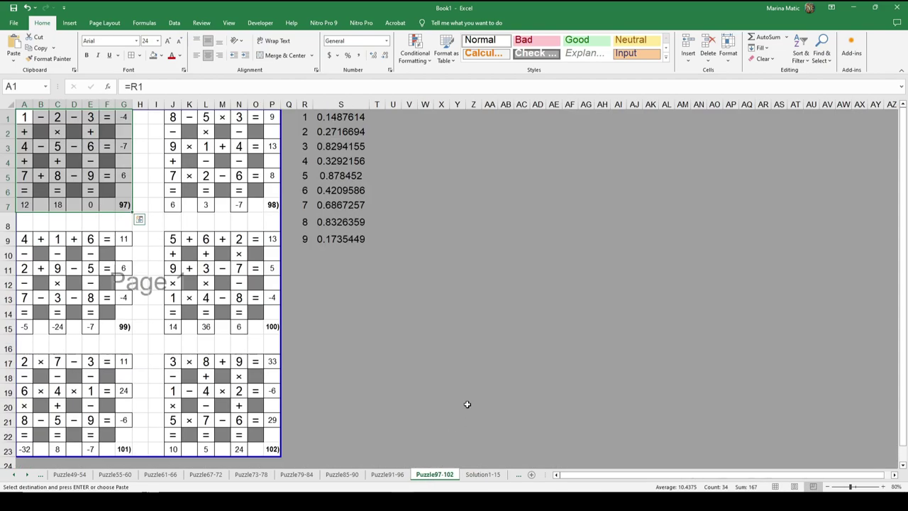
pyautogui.moveTo(305, 118); pyautogui.dragTo(316, 239)
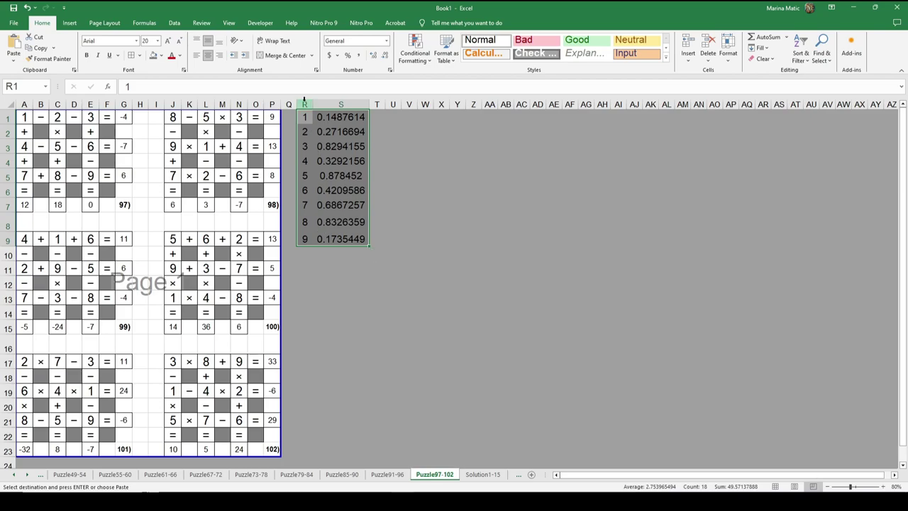
pyautogui.moveTo(304, 101); pyautogui.dragTo(330, 103)
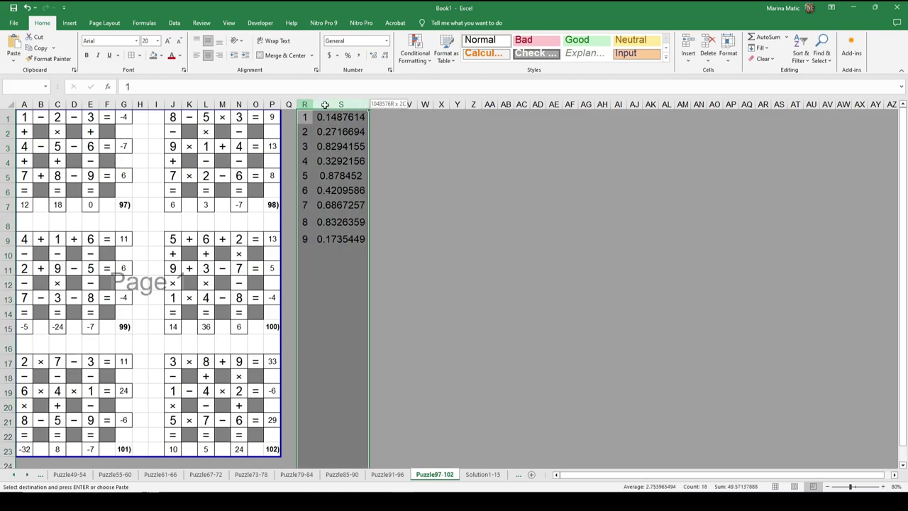
pyautogui.click(484, 474)
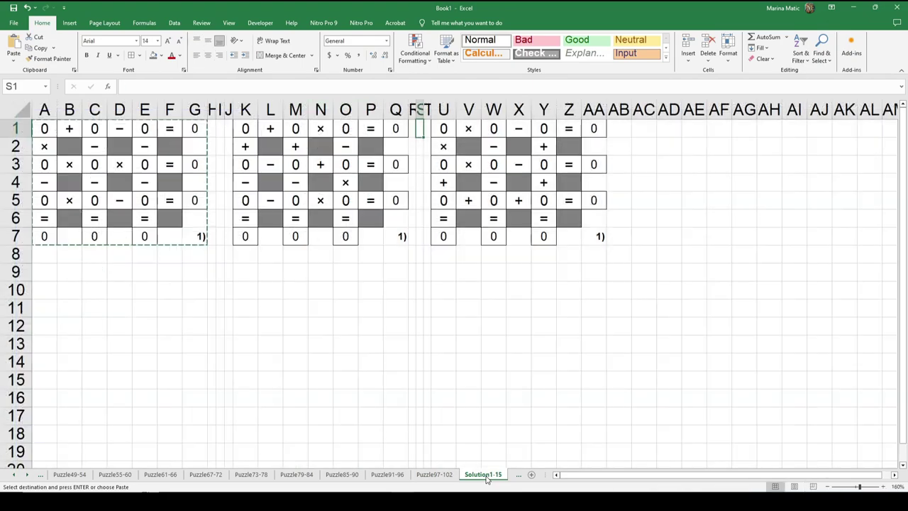
pyautogui.click(482, 359)
# Number the second and third puzzles with =G7+1 in Q7 and =Q7+1 in AA7
pyautogui.click(400, 238)
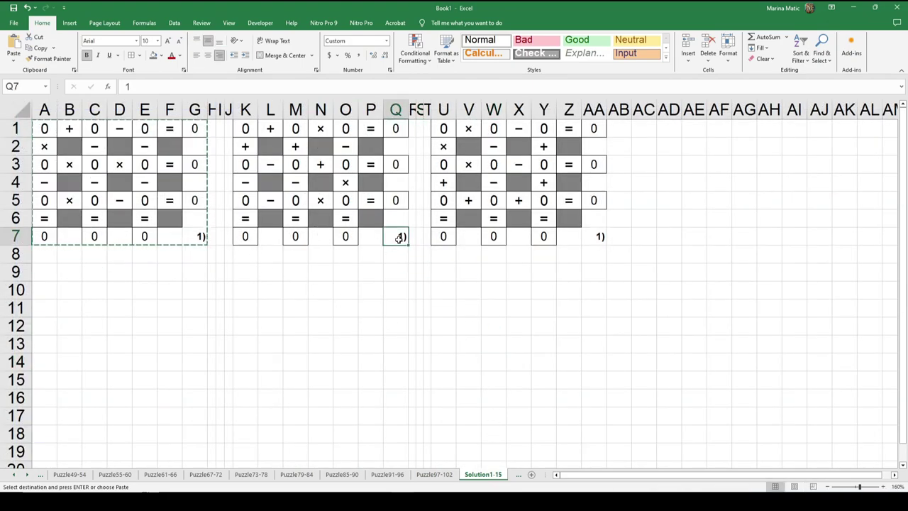
pyautogui.write('=')
pyautogui.click(201, 222)
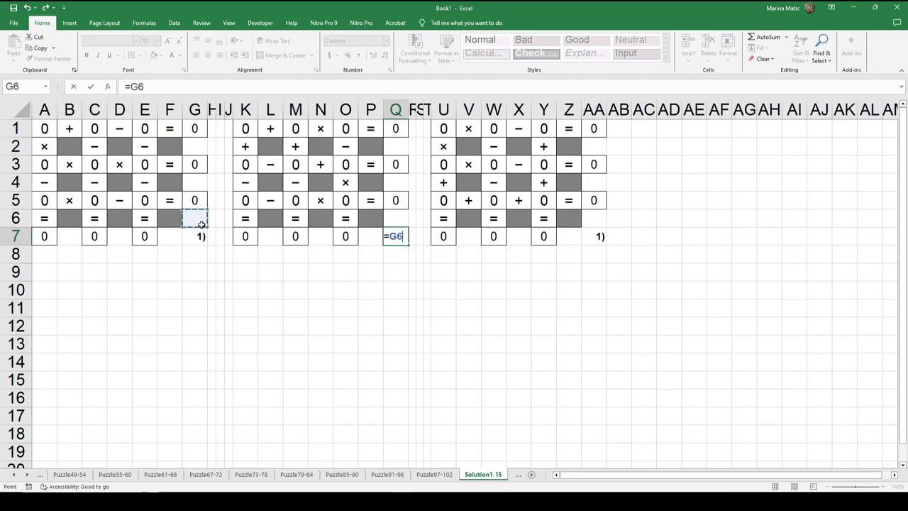
pyautogui.click(200, 237)
pyautogui.write('+')
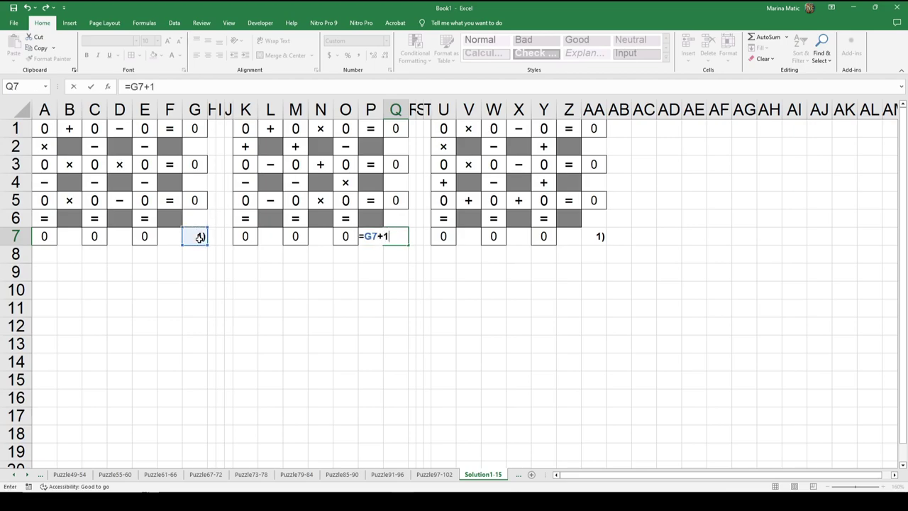
pyautogui.write('1')
pyautogui.press('Return')
pyautogui.click(603, 236)
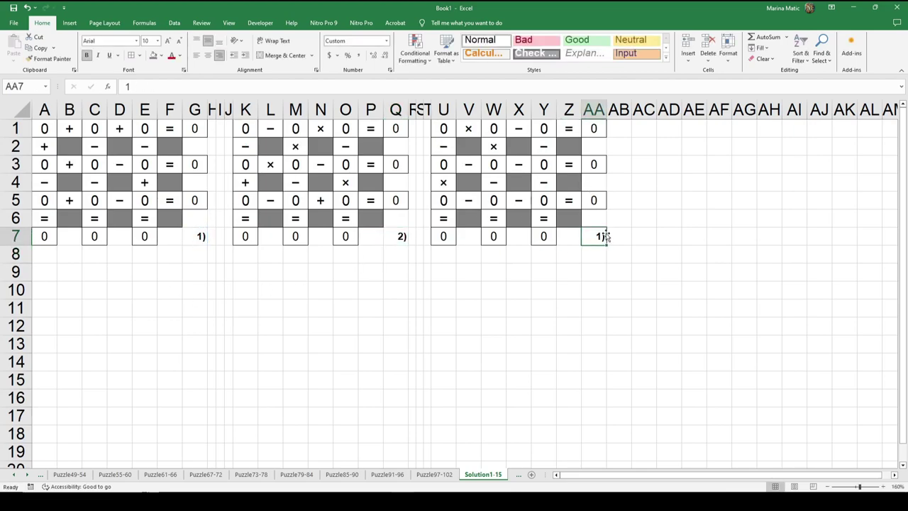
pyautogui.write('=')
pyautogui.click(394, 234)
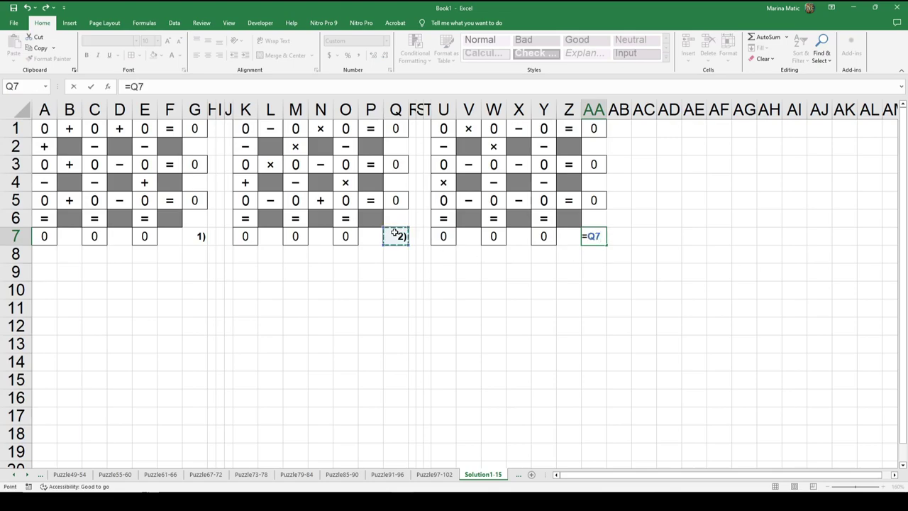
pyautogui.write('+1')
pyautogui.press('Return')
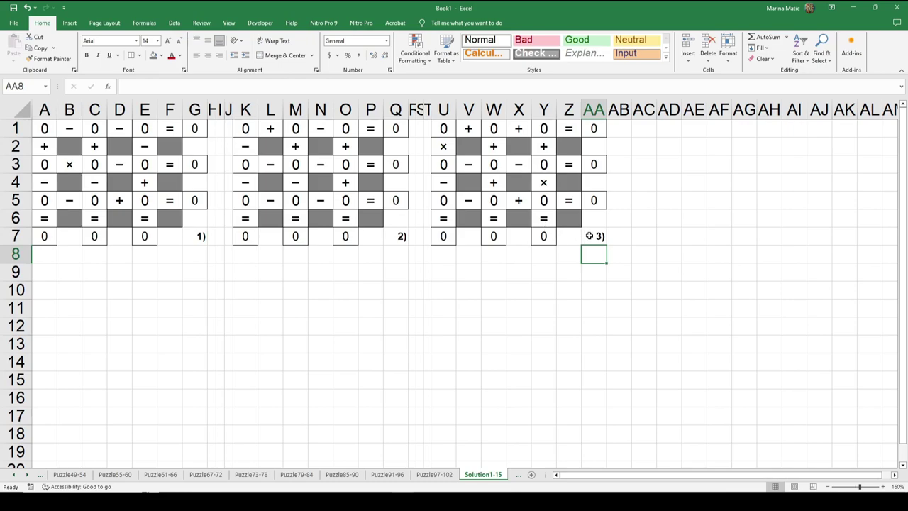
# Copy the row of three puzzles A1:AA7 and paste it at A9
pyautogui.moveTo(591, 235); pyautogui.dragTo(51, 130)
pyautogui.hotkey('ctrl', 'c')
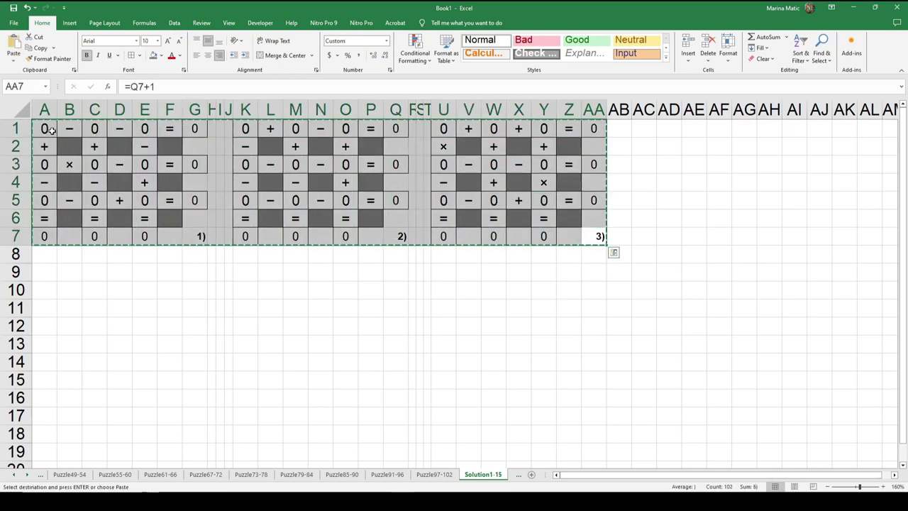
pyautogui.click(39, 272)
pyautogui.hotkey('ctrl', 'v')
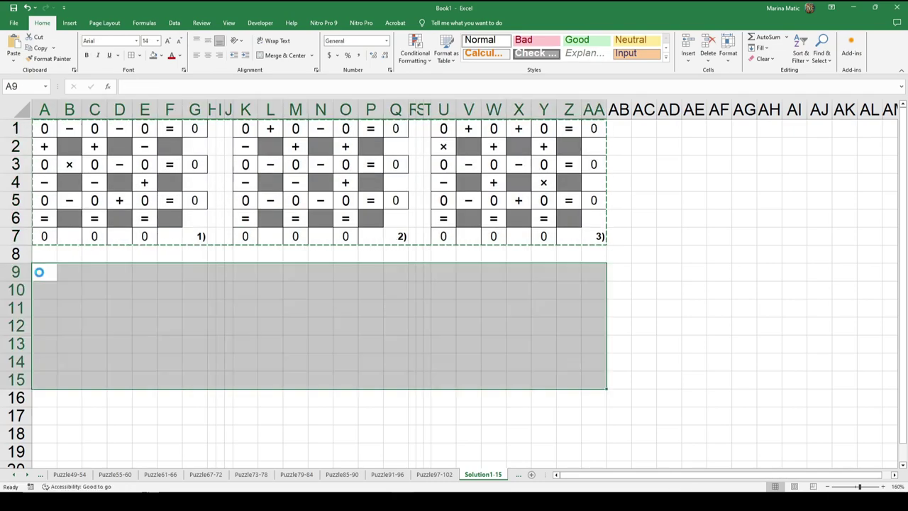
# Enter =AA7+1 in G15 so the second row is numbered 4) to 6)
pyautogui.click(191, 379)
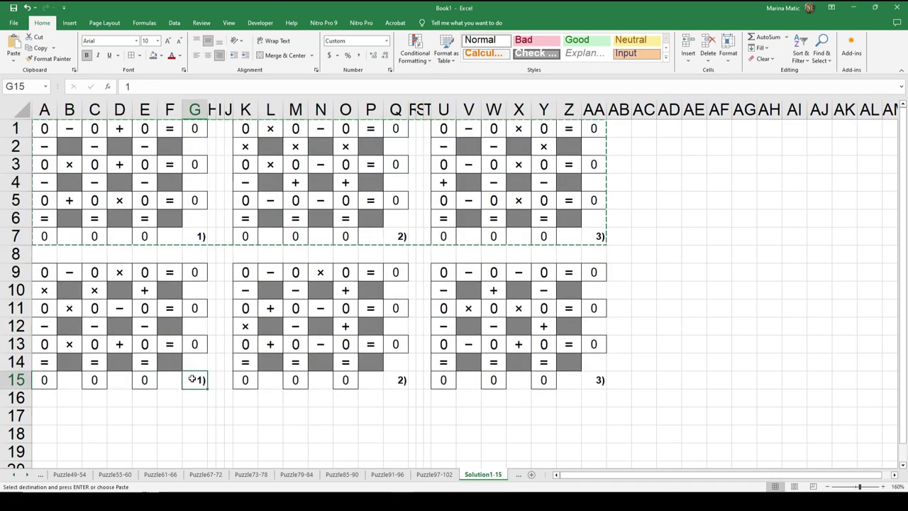
pyautogui.write('=')
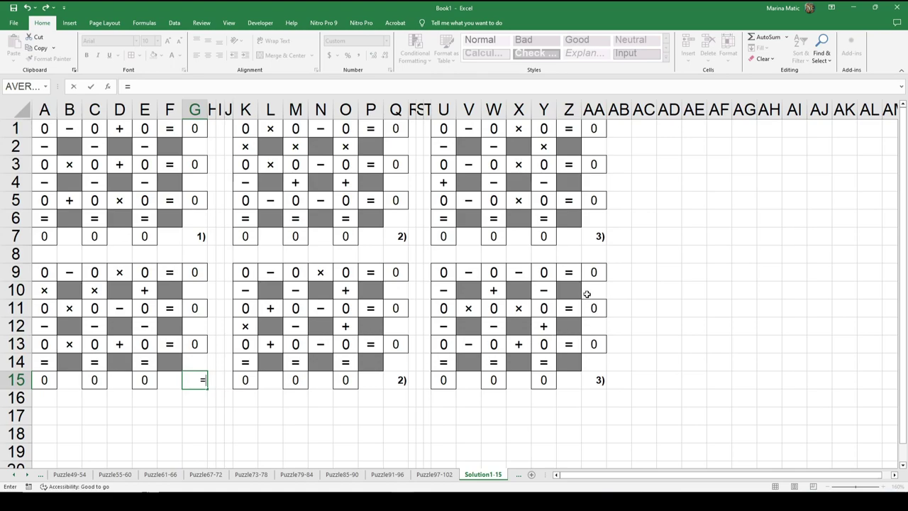
pyautogui.click(597, 235)
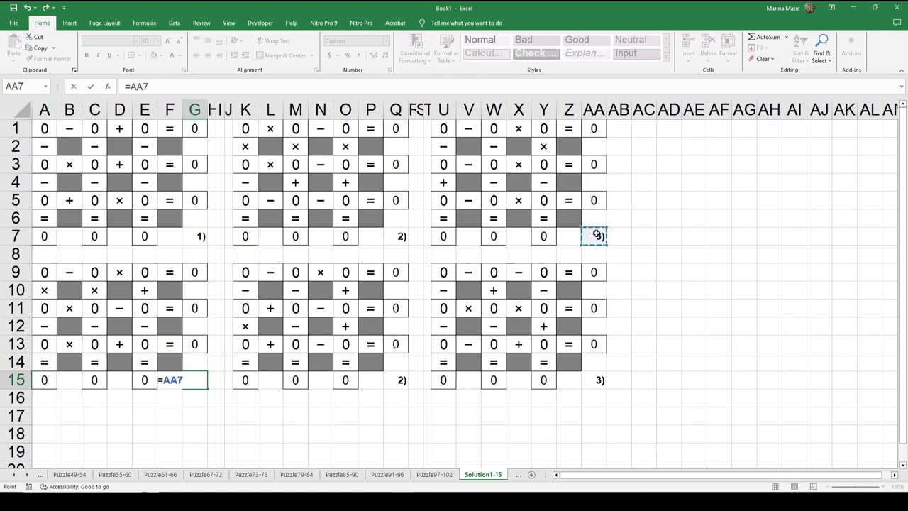
pyautogui.write('+1')
pyautogui.press('Return')
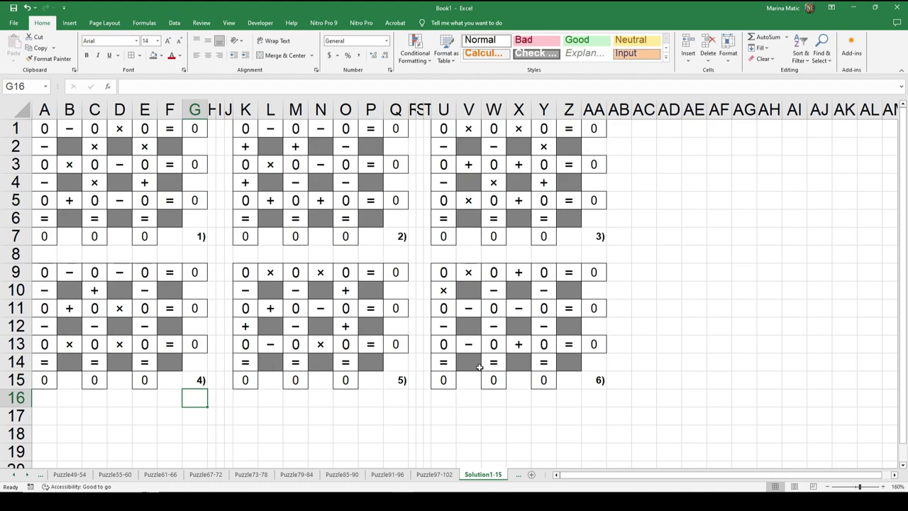
# Copy the puzzles 4–6 row A9:AA15 and paste it at A17 as puzzles 7–9
pyautogui.scroll(-2, 479, 367)
pyautogui.moveTo(597, 272); pyautogui.dragTo(543, 236)
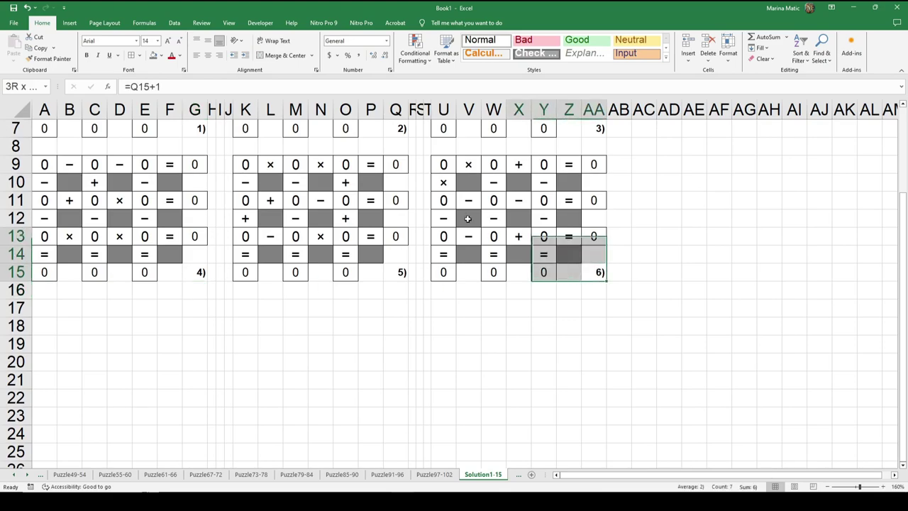
pyautogui.moveTo(467, 218); pyautogui.dragTo(44, 168)
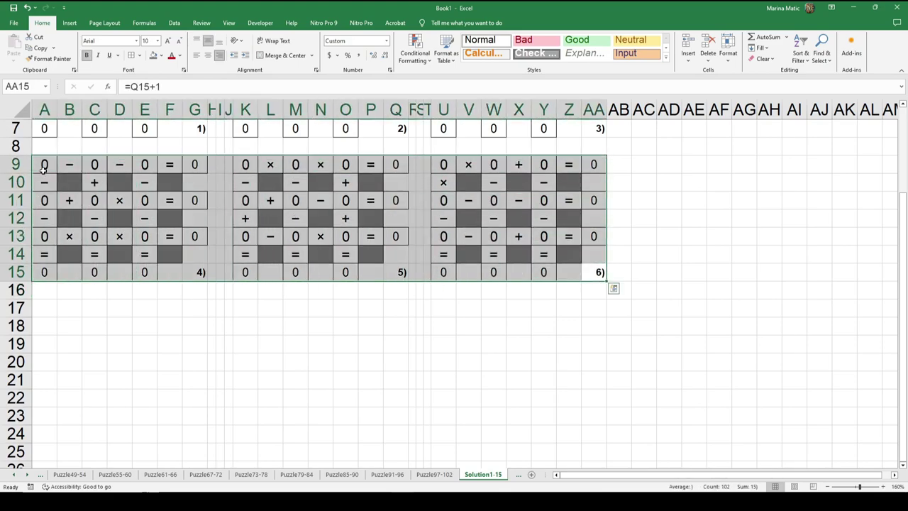
pyautogui.hotkey('ctrl', 'c')
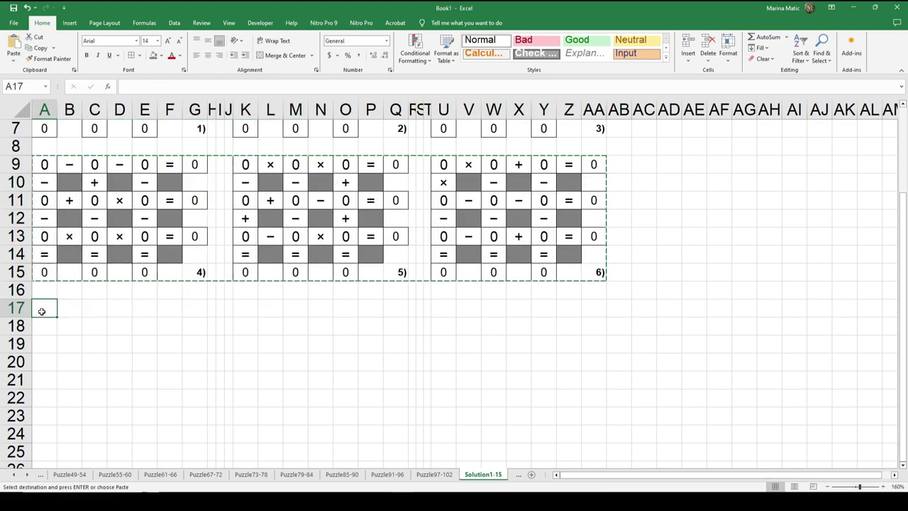
pyautogui.hotkey('ctrl', 'v')
# Paste the same row at A25 and A33 as puzzles 10–15
pyautogui.scroll(-1, 113, 305)
pyautogui.scroll(-1, 113, 304)
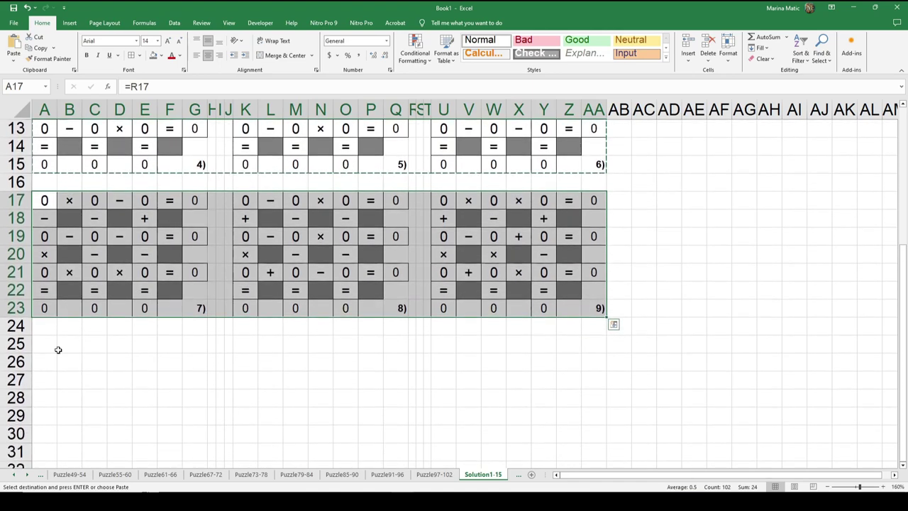
pyautogui.click(45, 344)
pyautogui.hotkey('ctrl', 'v')
pyautogui.scroll(-2, 100, 322)
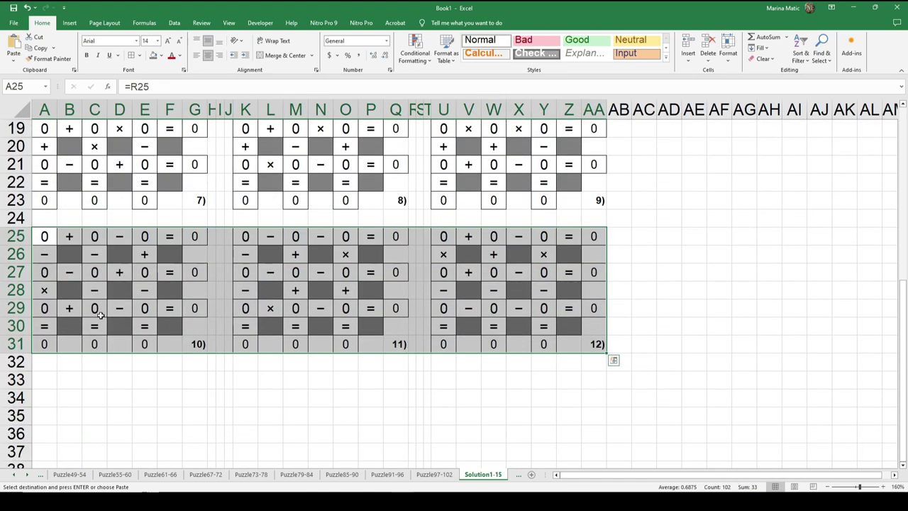
pyautogui.click(52, 373)
pyautogui.hotkey('ctrl', 'v')
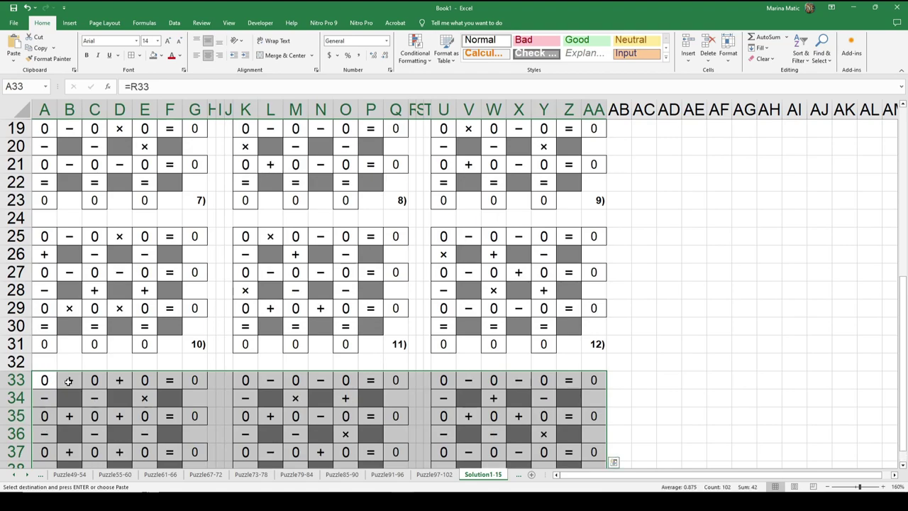
pyautogui.scroll(-2, 125, 301)
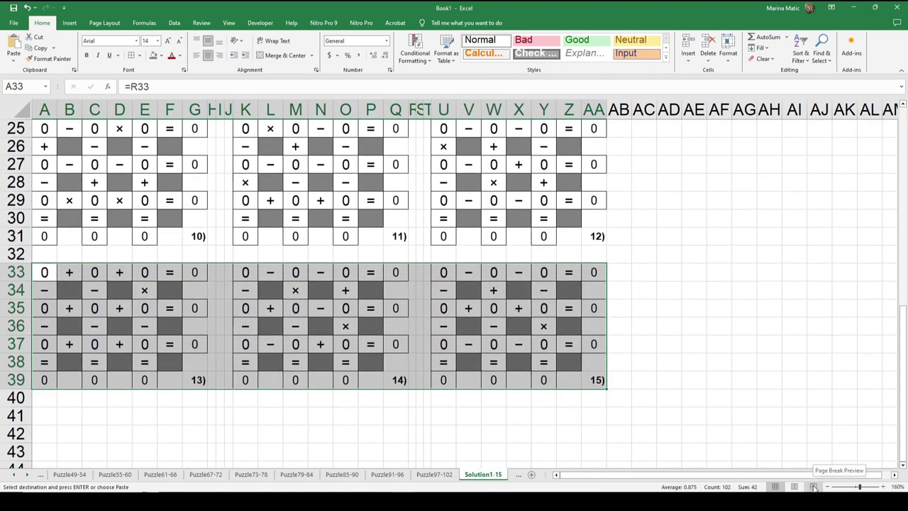
# In Page Break Preview, cancel the copy and drag the vertical page break off to fit all puzzles on Page 1
pyautogui.click(813, 486)
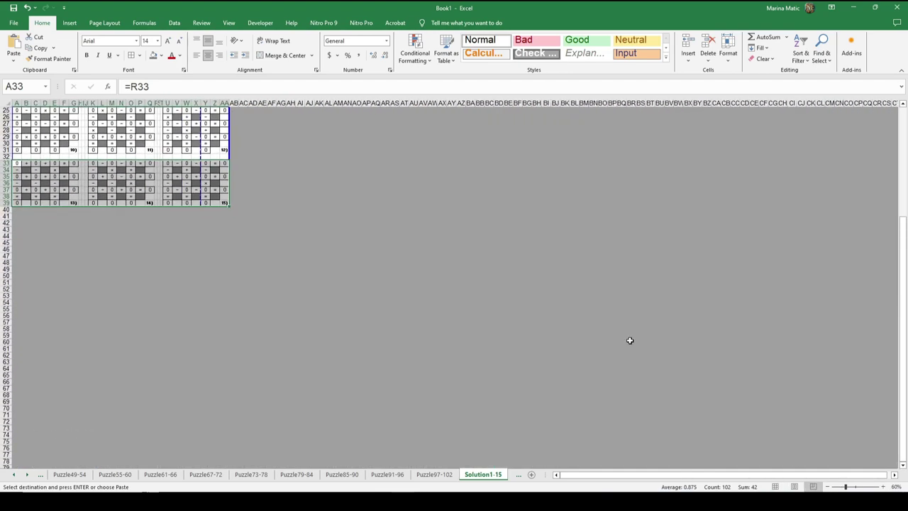
pyautogui.scroll(4, 429, 261)
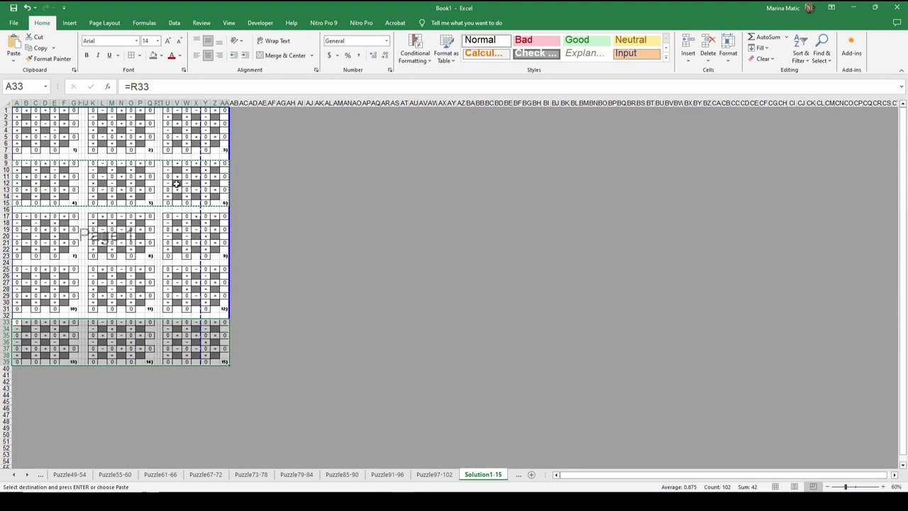
pyautogui.click(176, 183)
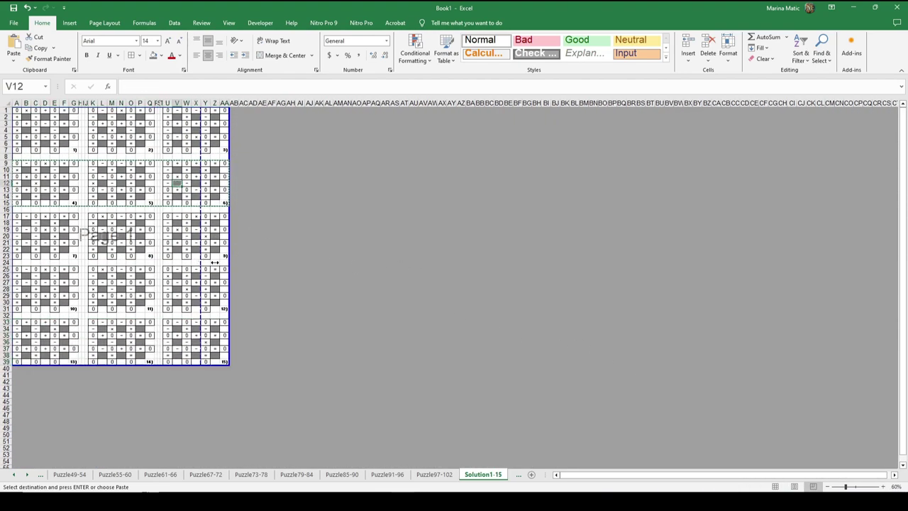
pyautogui.press('Escape')
pyautogui.moveTo(230, 275); pyautogui.dragTo(230, 276)
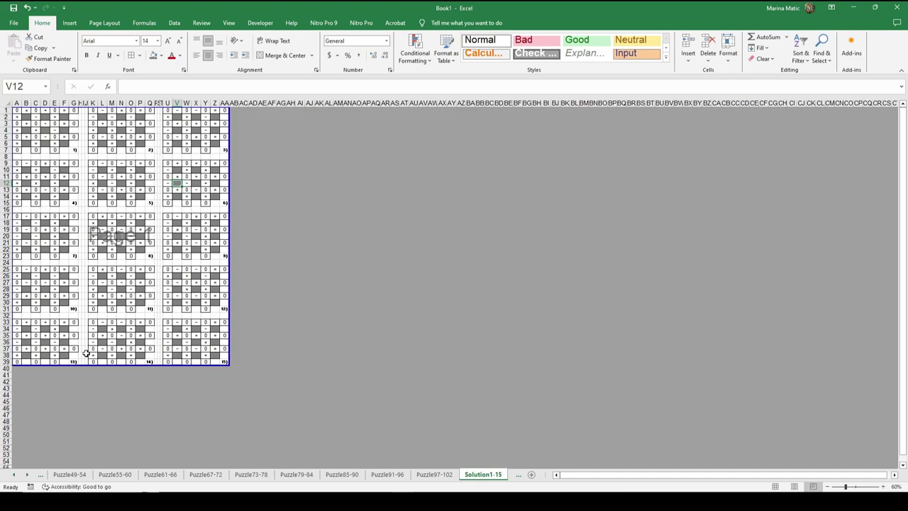
pyautogui.click(14, 25)
pyautogui.click(31, 234)
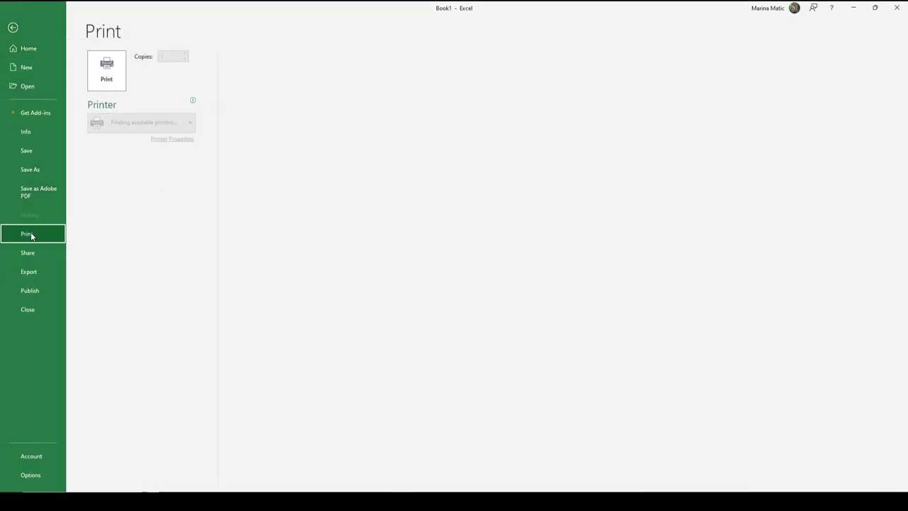
pyautogui.click(159, 175)
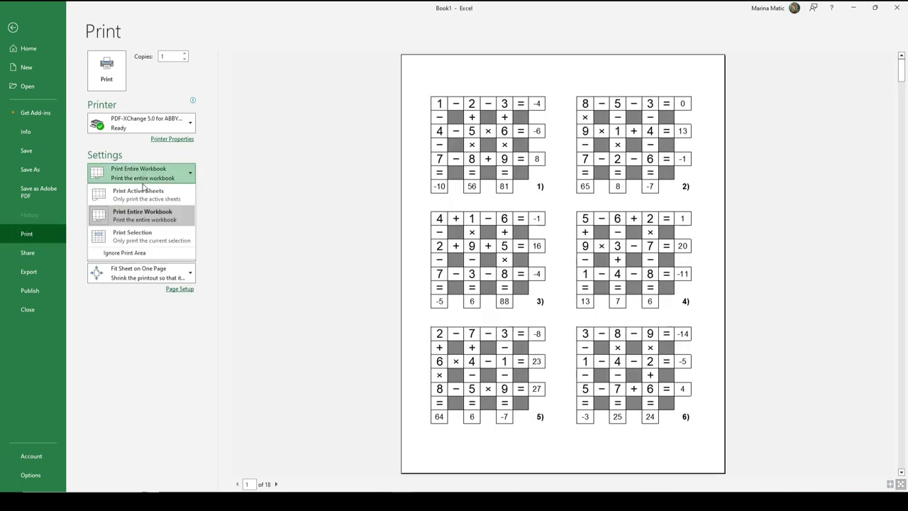
pyautogui.click(146, 188)
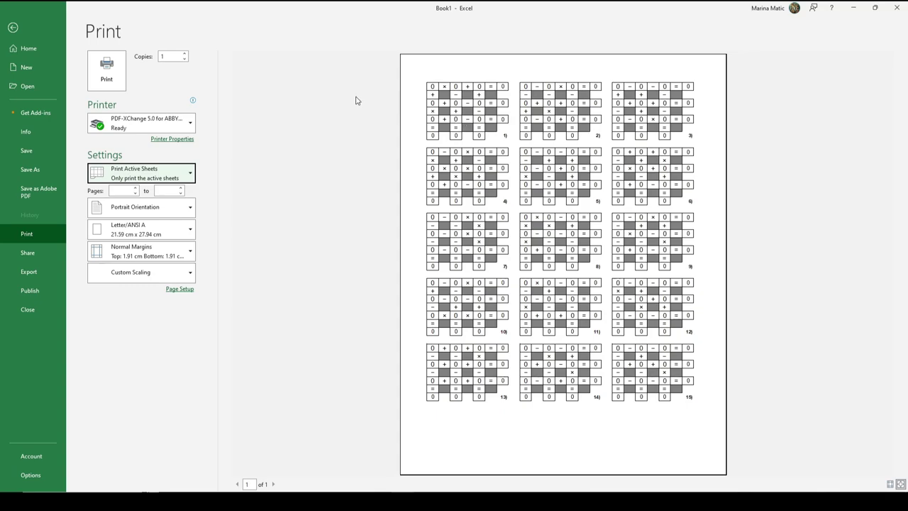
pyautogui.click(20, 32)
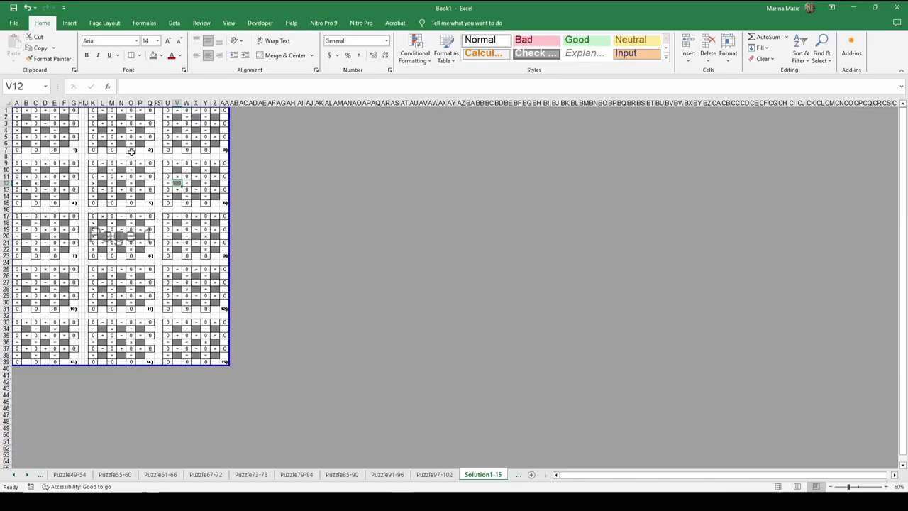
# Set every row to height 22.50 and check the one-page layout in print preview
pyautogui.click(6, 105)
pyautogui.moveTo(7, 113); pyautogui.dragTo(7, 113)
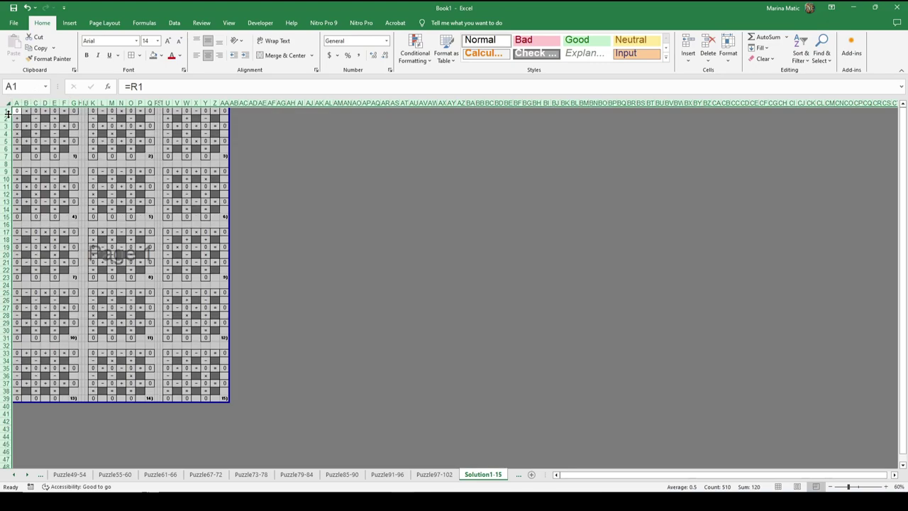
pyautogui.click(14, 23)
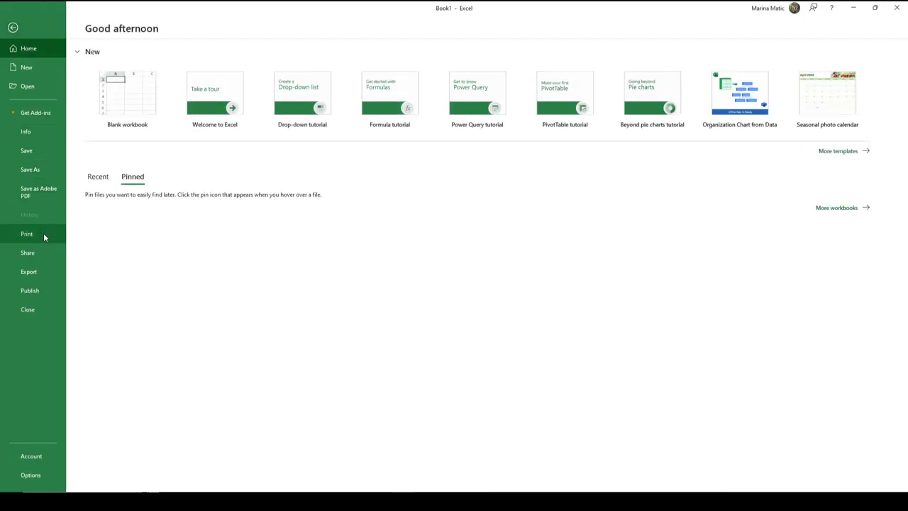
pyautogui.click(44, 233)
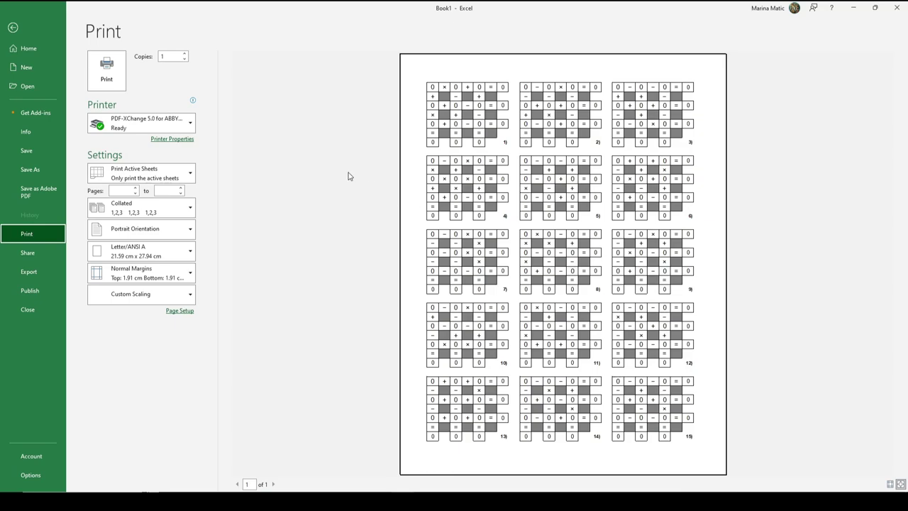
# Return from print preview and zoom the worksheet to 200% on the top puzzles near A1
pyautogui.click(12, 27)
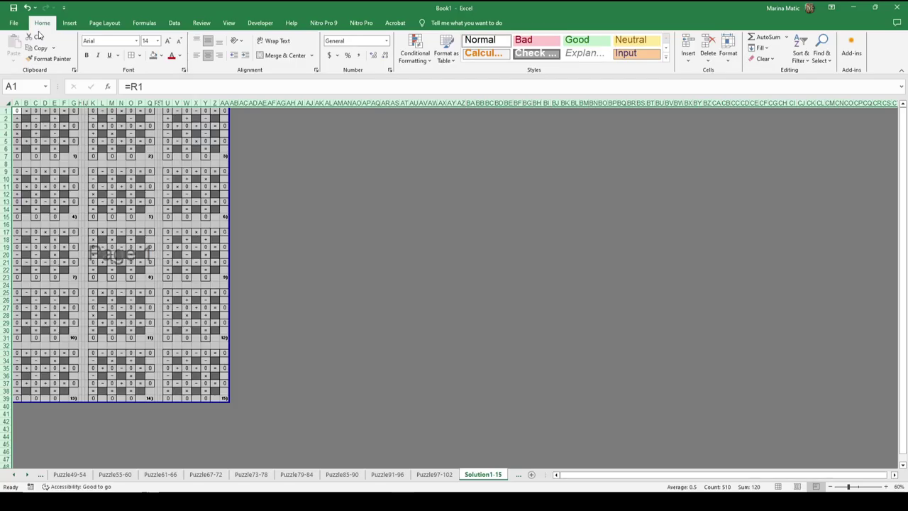
pyautogui.click(281, 247)
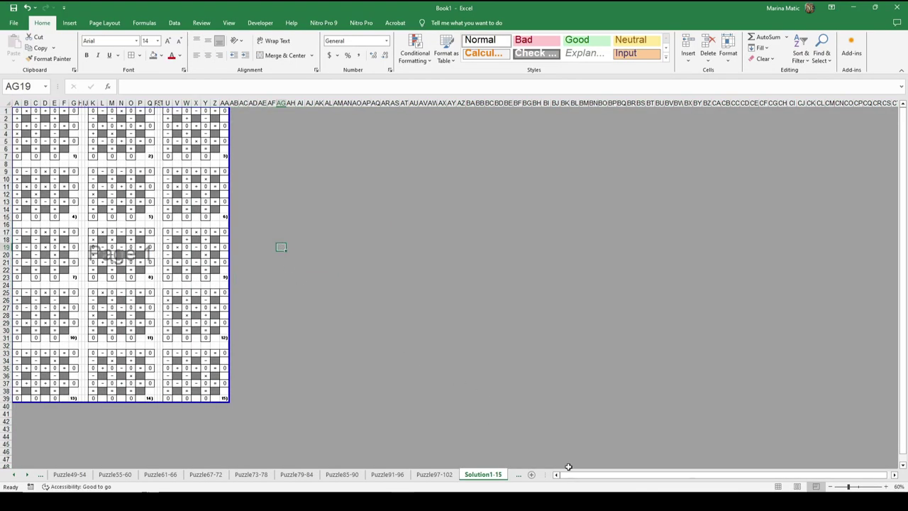
pyautogui.click(885, 487)
pyautogui.click(885, 487)
pyautogui.click(885, 486)
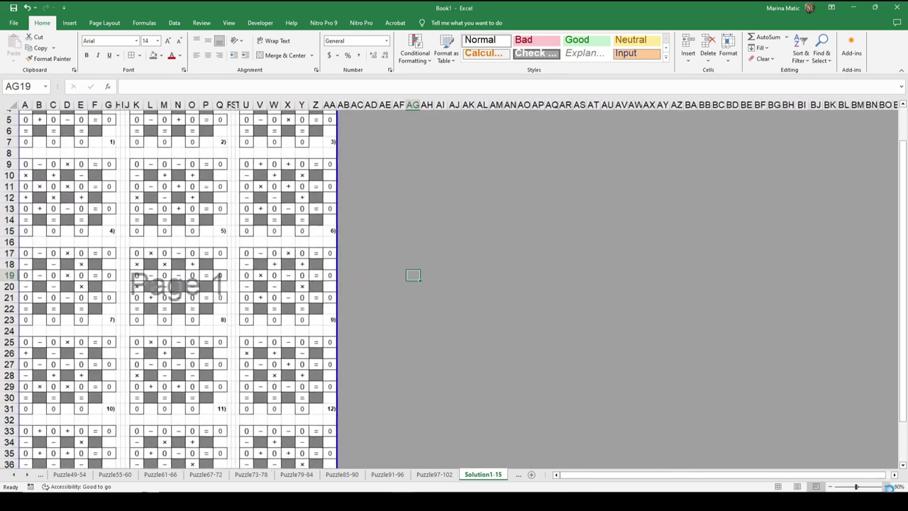
pyautogui.click(885, 486)
pyautogui.click(895, 487)
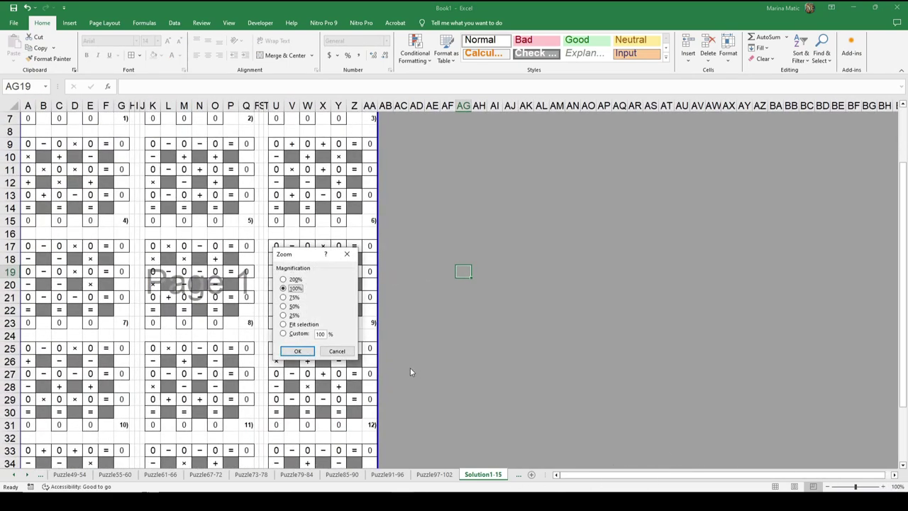
pyautogui.click(291, 279)
pyautogui.click(299, 351)
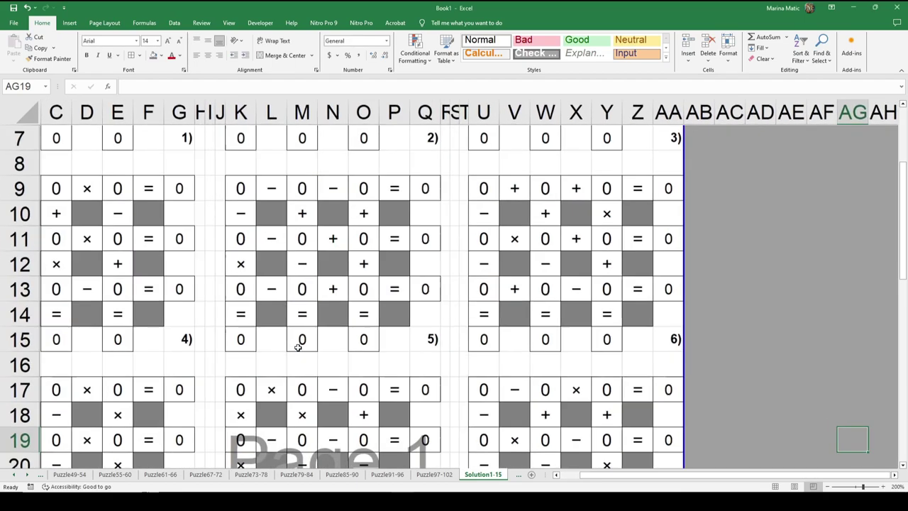
pyautogui.scroll(2, 421, 336)
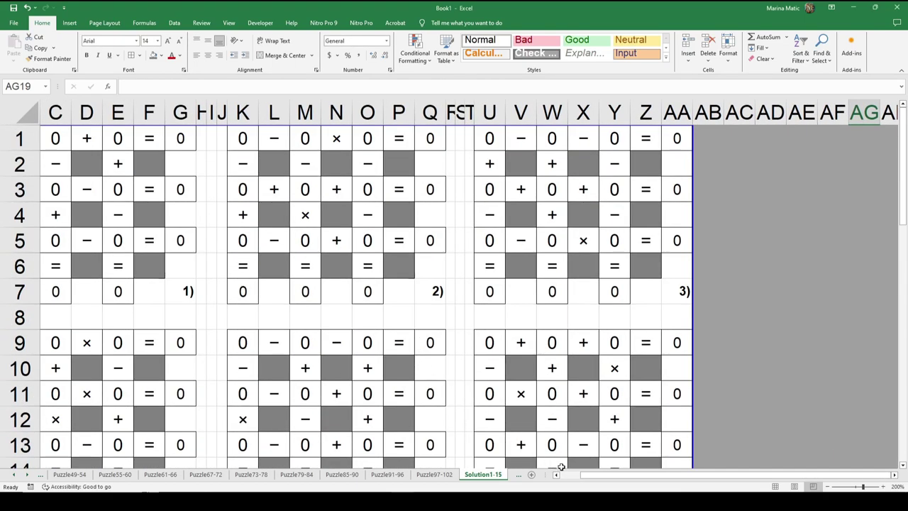
pyautogui.moveTo(590, 479); pyautogui.dragTo(567, 479)
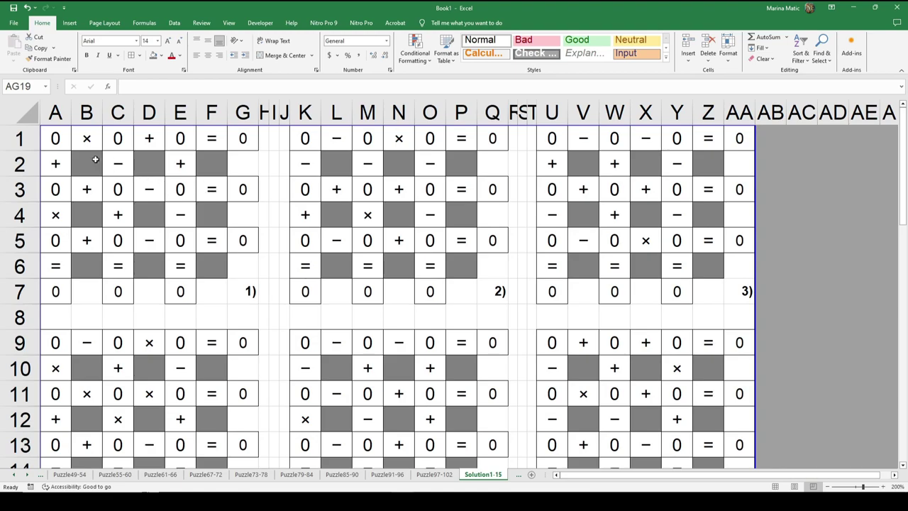
# Link Solution1-15 cell A1 to cell A1 of the Puzzle1-6 sheet
pyautogui.click(66, 137)
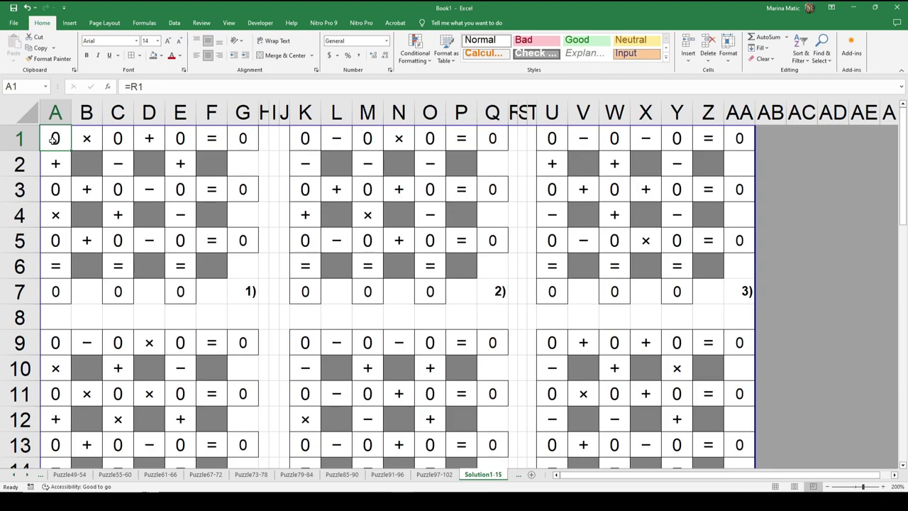
pyautogui.write('=')
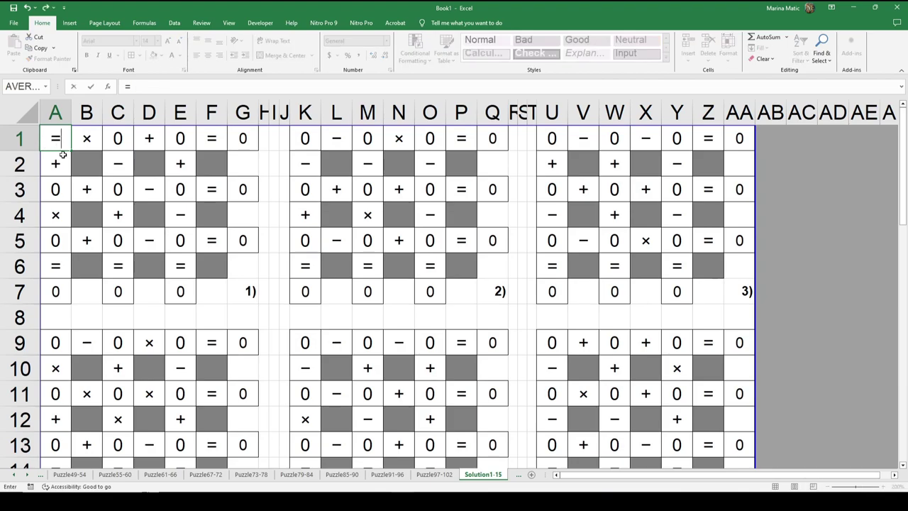
pyautogui.click(14, 475)
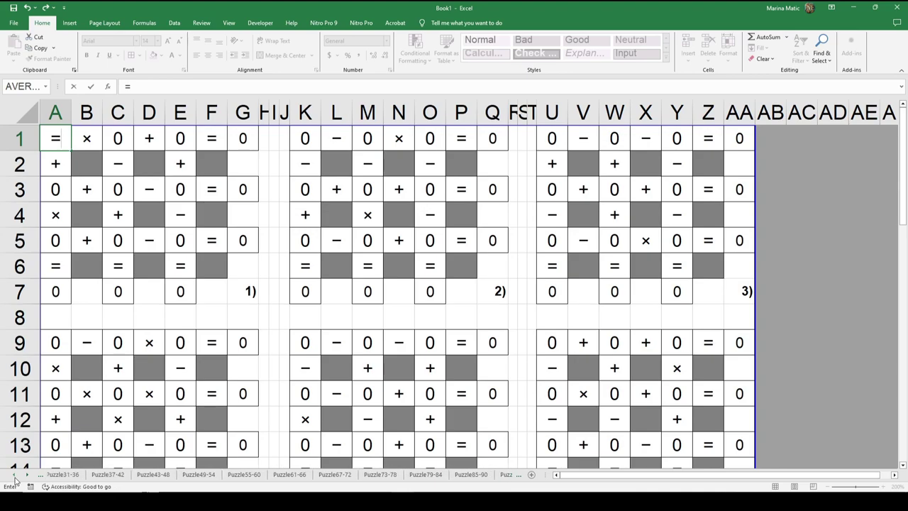
pyautogui.click(66, 474)
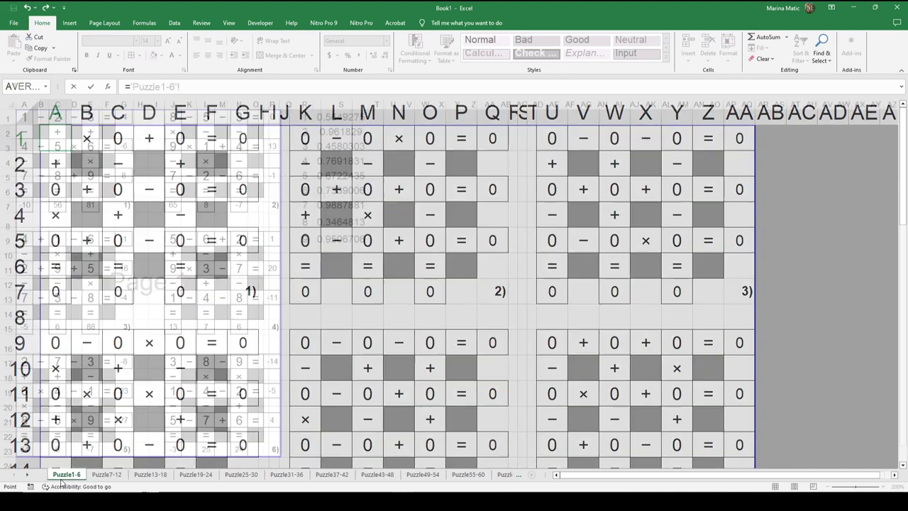
pyautogui.click(25, 119)
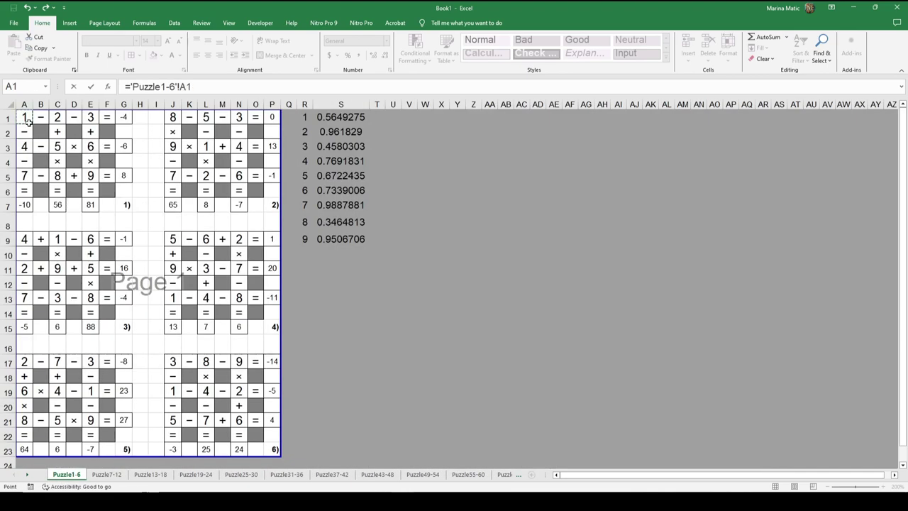
pyautogui.press('Return')
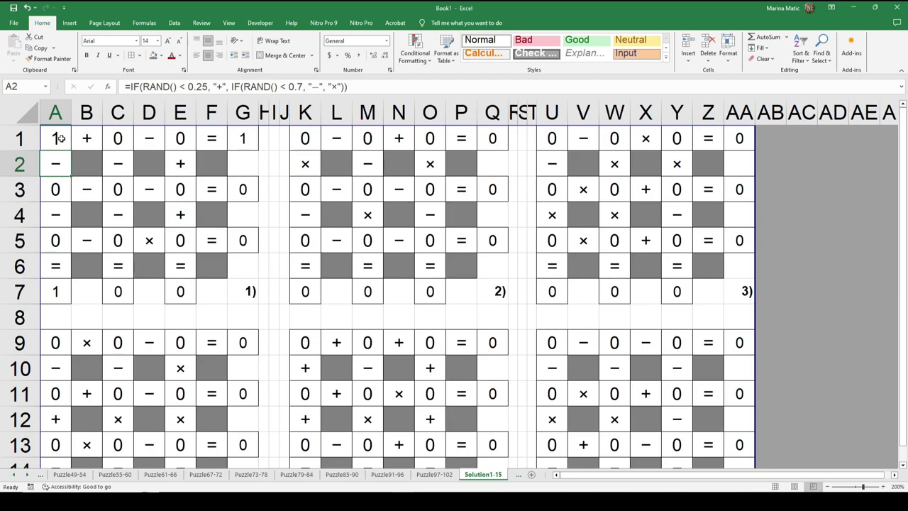
# Fill the A1 link across row 1 to G1 and down columns A, C and E to row 7
pyautogui.click(61, 139)
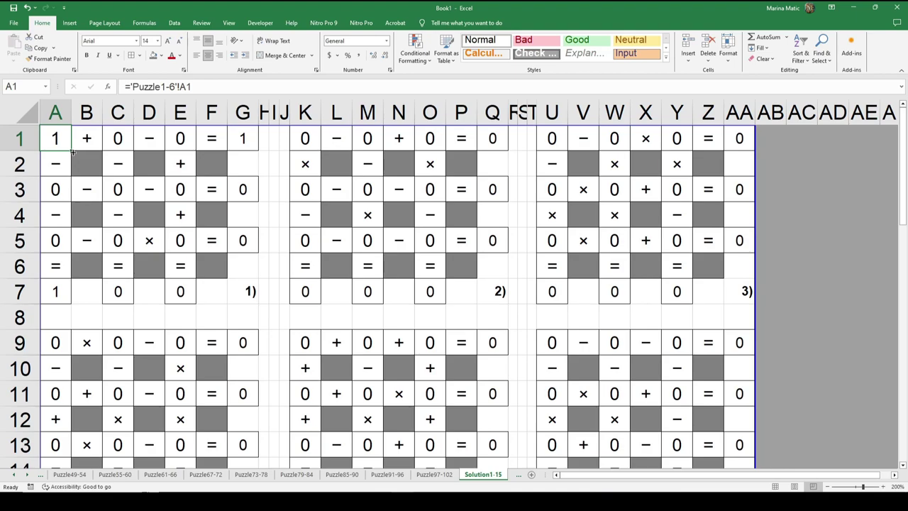
pyautogui.moveTo(72, 152); pyautogui.dragTo(252, 151)
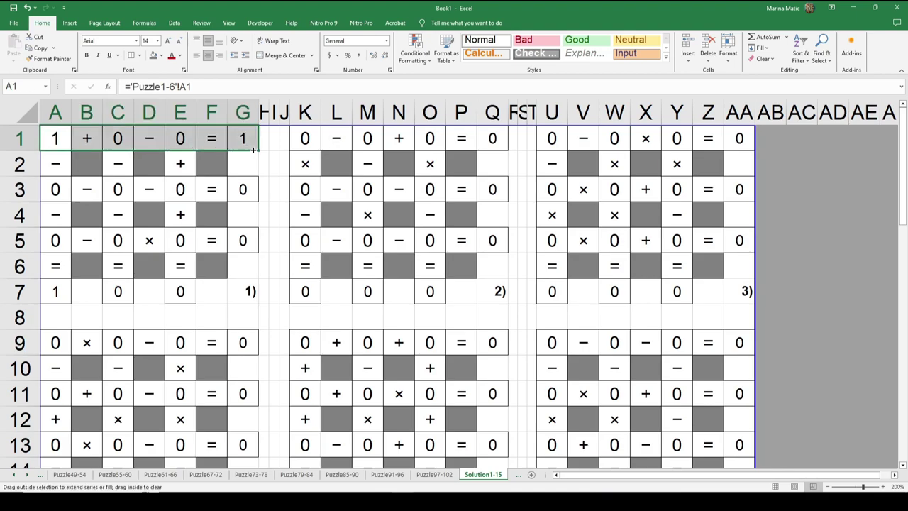
pyautogui.click(71, 135)
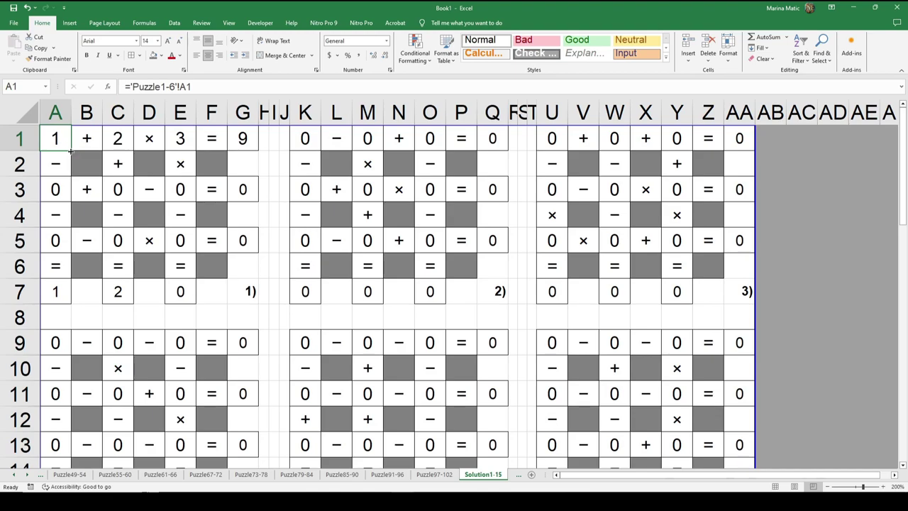
pyautogui.moveTo(70, 151)
pyautogui.mouseDown()
pyautogui.moveTo(73, 263)
pyautogui.moveTo(64, 298)
pyautogui.mouseUp()
pyautogui.click(130, 144)
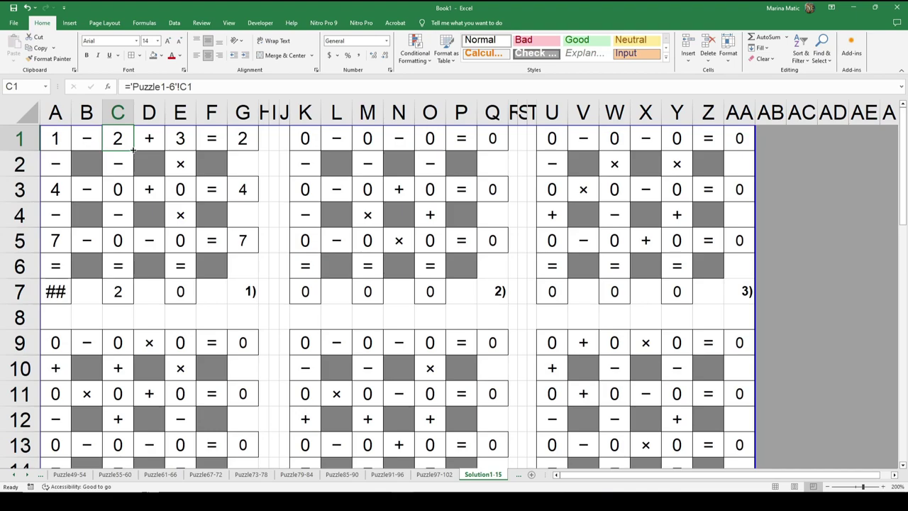
pyautogui.moveTo(132, 149); pyautogui.dragTo(126, 300)
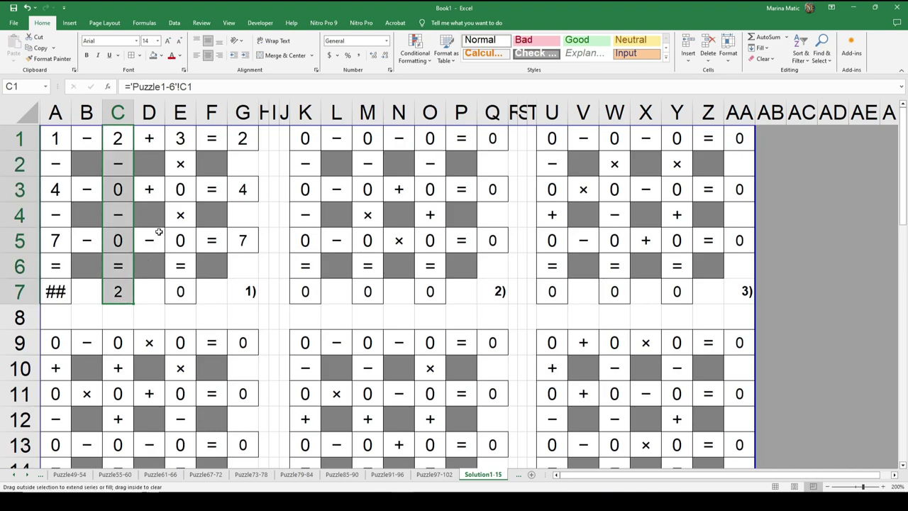
pyautogui.click(180, 138)
pyautogui.moveTo(195, 151); pyautogui.dragTo(188, 294)
# Fill the A3 and A5 links across to column G and check the results in E7 and C7
pyautogui.click(57, 186)
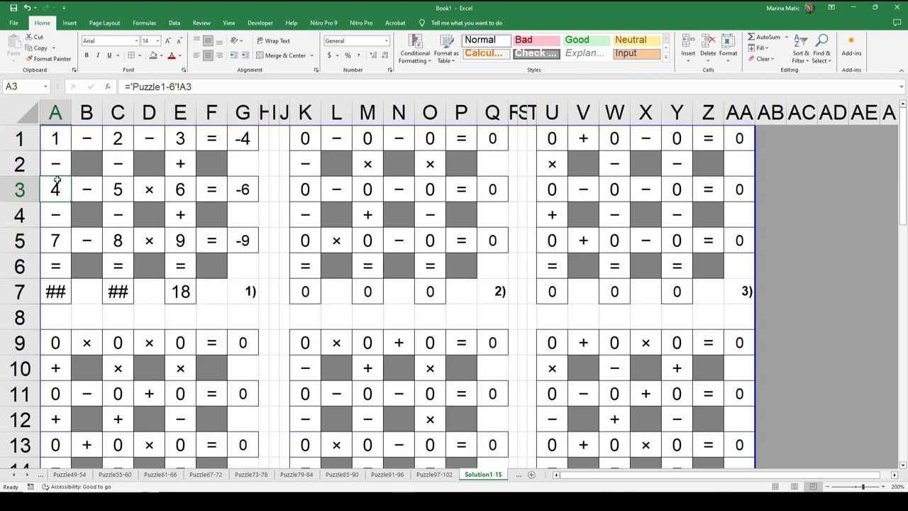
pyautogui.moveTo(70, 201); pyautogui.dragTo(255, 218)
pyautogui.click(61, 238)
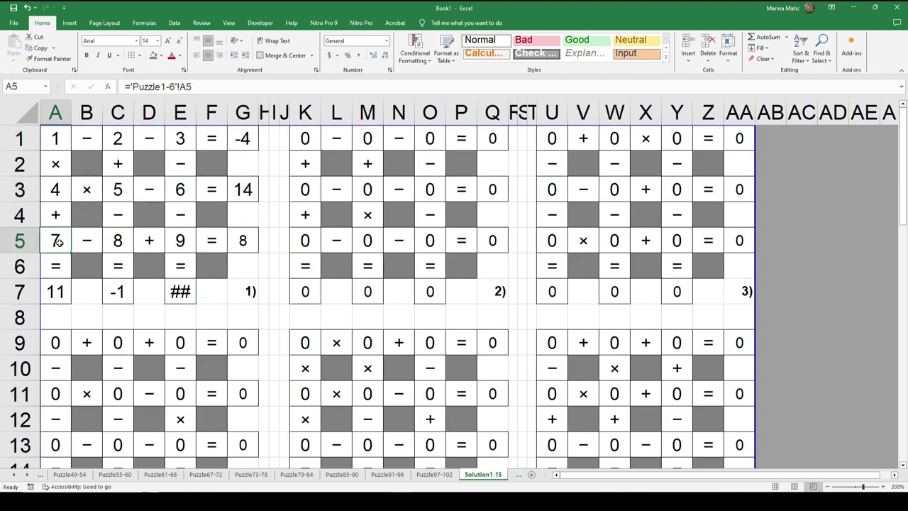
pyautogui.moveTo(110, 257); pyautogui.dragTo(252, 265)
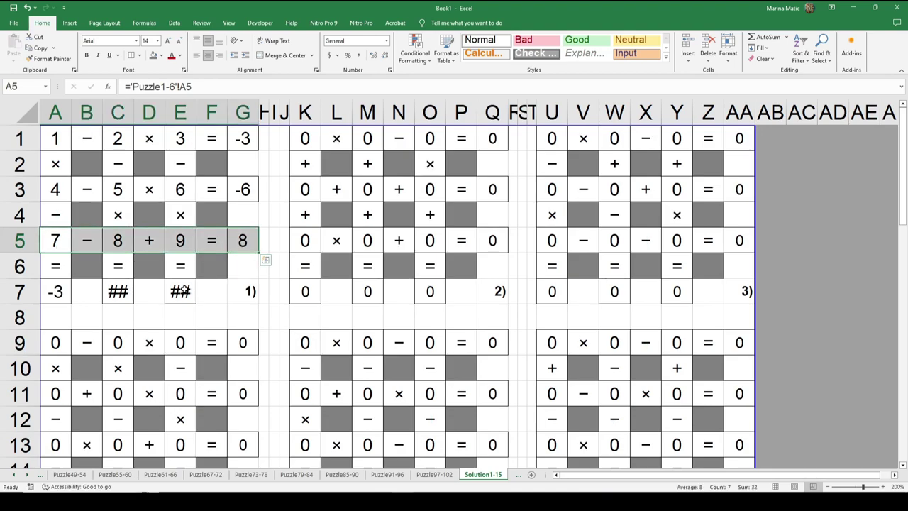
pyautogui.click(183, 291)
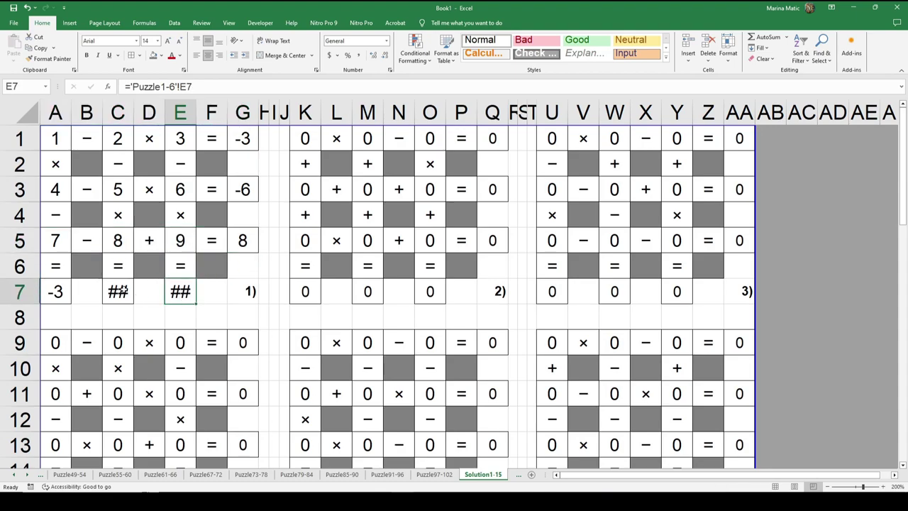
pyautogui.click(118, 292)
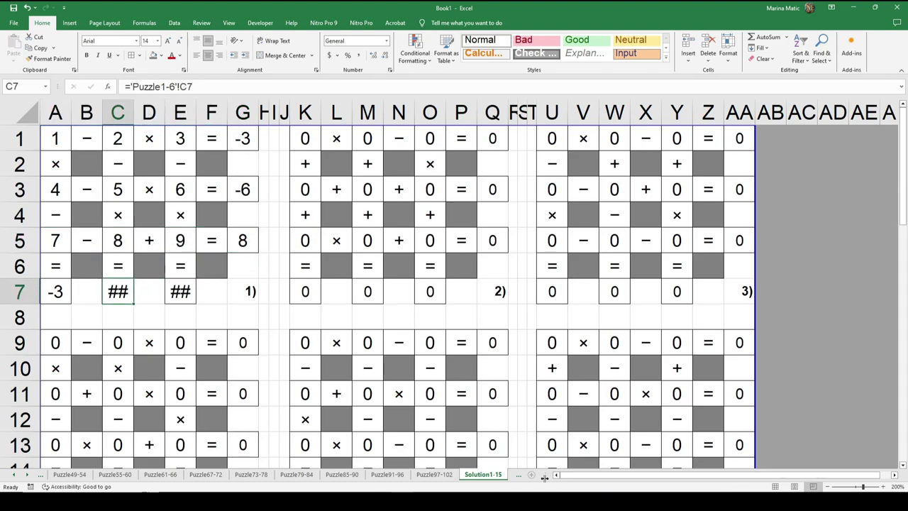
pyautogui.click(828, 487)
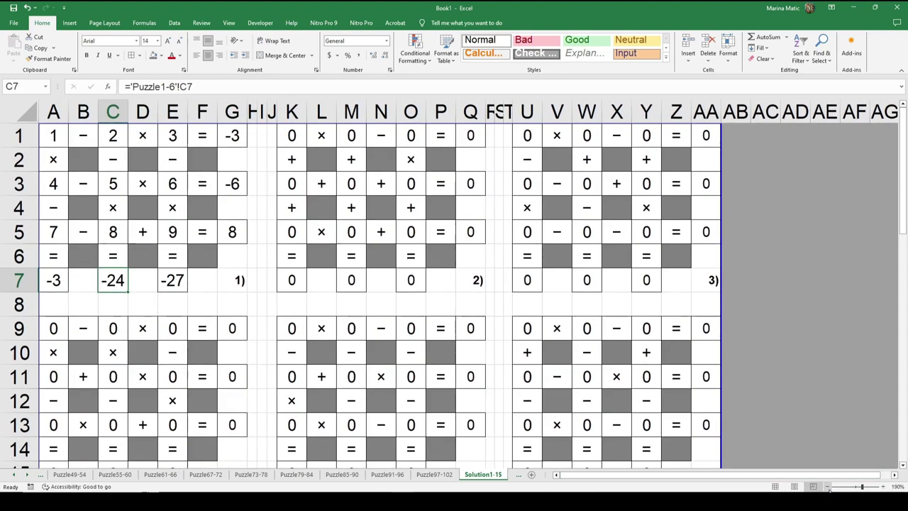
pyautogui.click(827, 487)
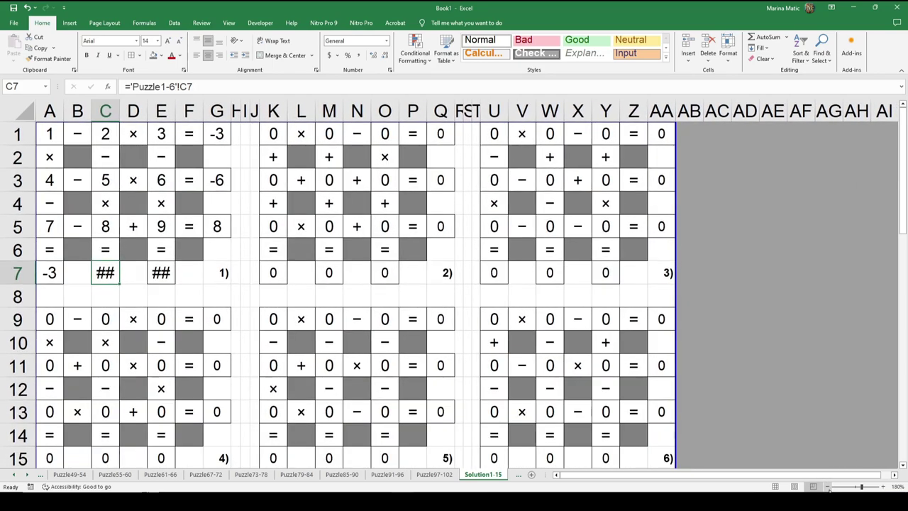
pyautogui.click(828, 487)
pyautogui.click(828, 486)
pyautogui.click(828, 487)
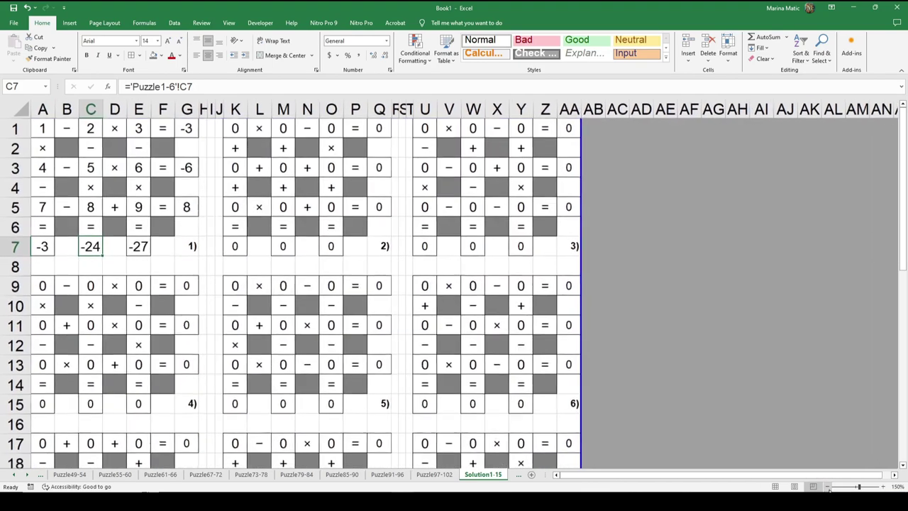
pyautogui.click(827, 486)
pyautogui.click(828, 487)
pyautogui.click(828, 487)
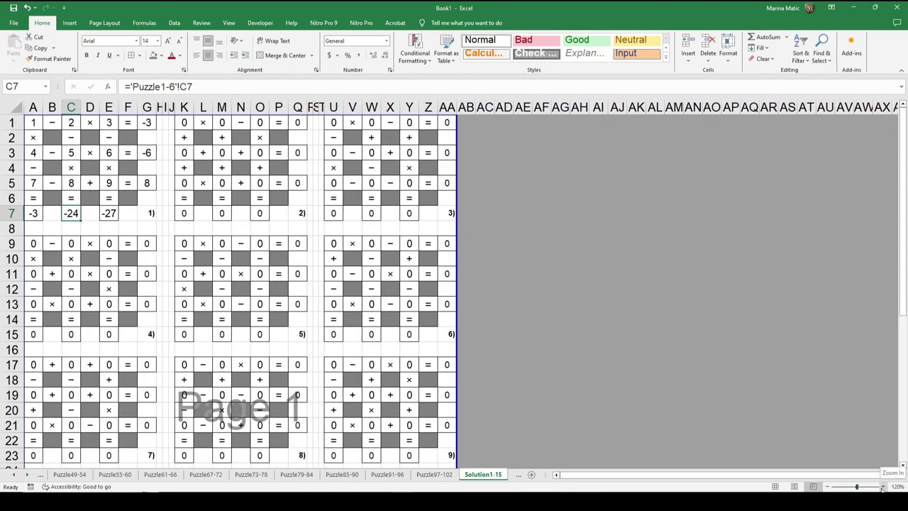
pyautogui.click(882, 486)
pyautogui.click(882, 487)
pyautogui.click(883, 486)
pyautogui.click(882, 486)
pyautogui.click(883, 487)
pyautogui.click(882, 487)
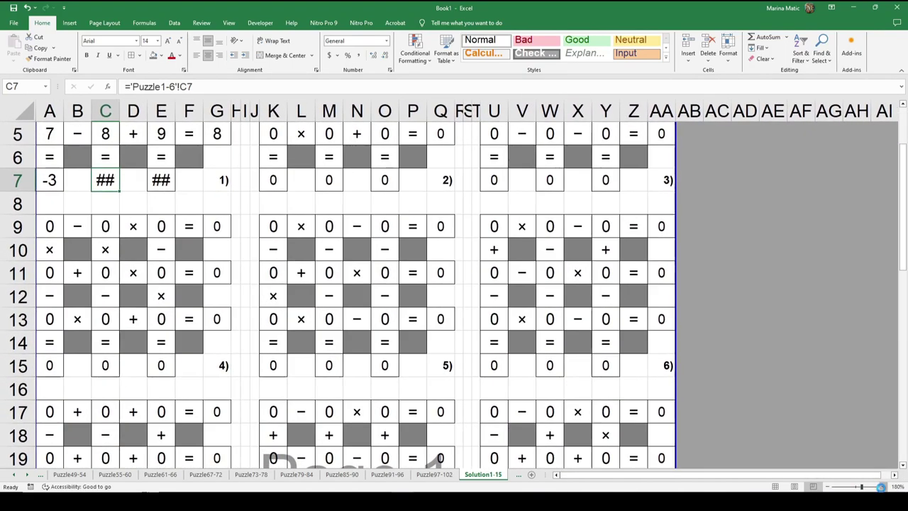
pyautogui.click(883, 487)
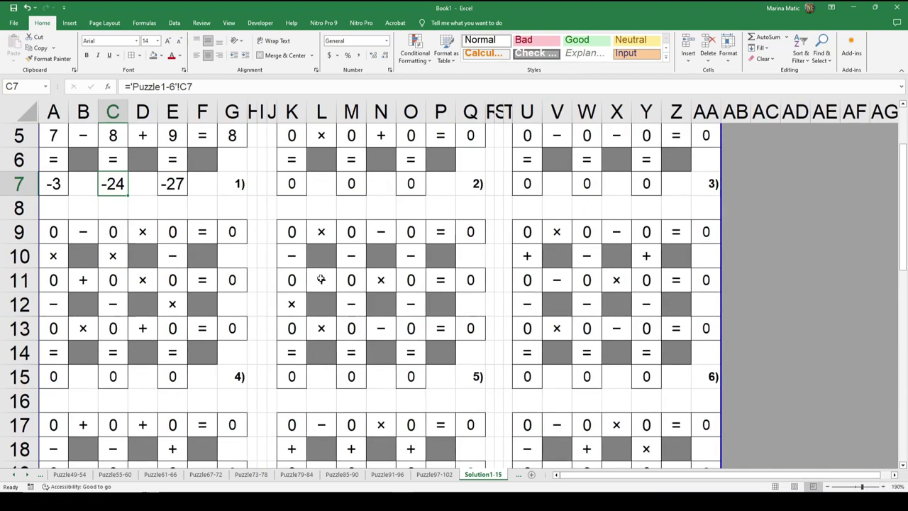
pyautogui.scroll(2, 355, 294)
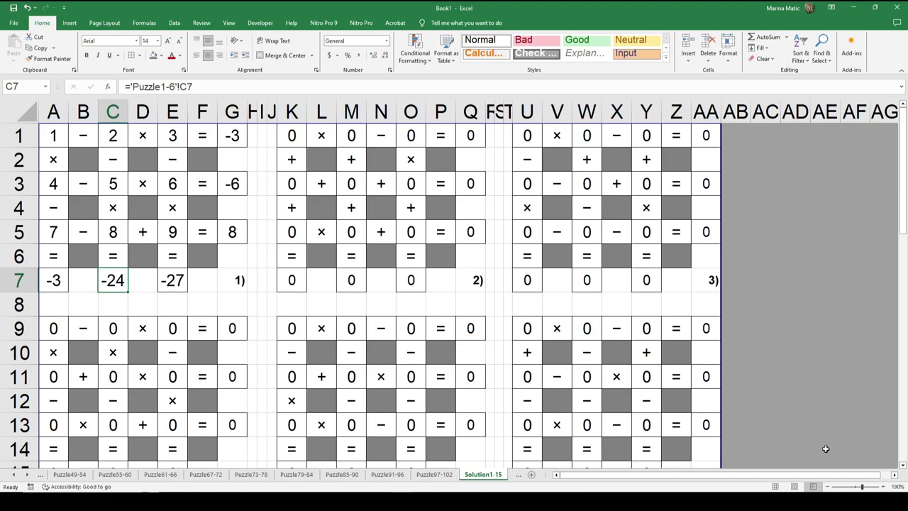
# Enter ='Puzzle1-6'!J1 in cell K1 of Solution1-15
pyautogui.click(299, 136)
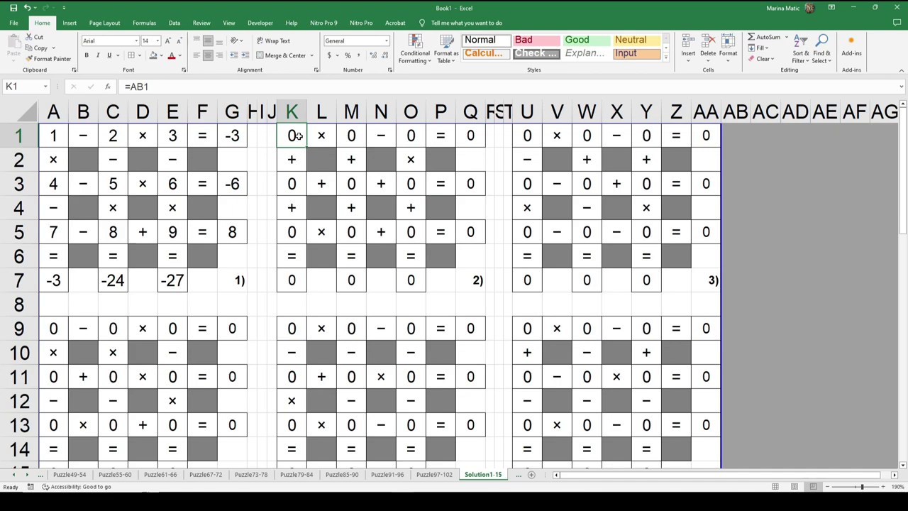
pyautogui.write('=')
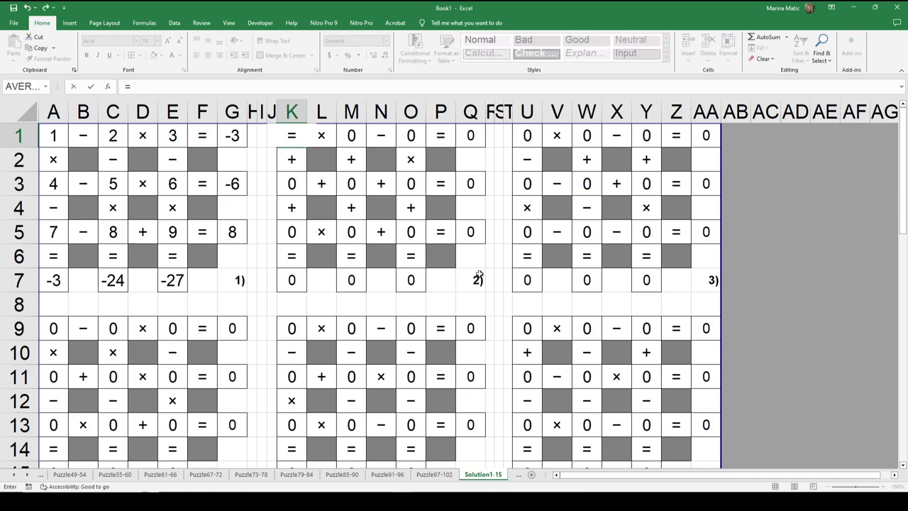
pyautogui.click(16, 477)
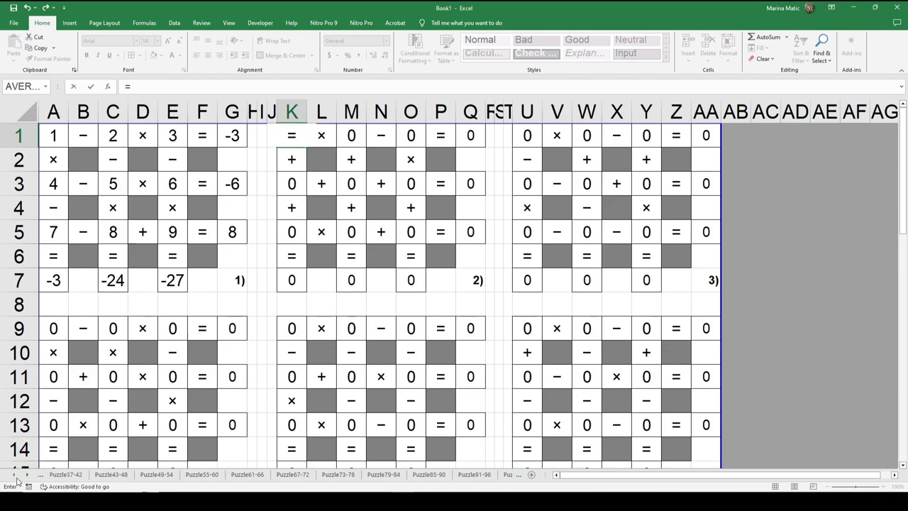
pyautogui.click(61, 473)
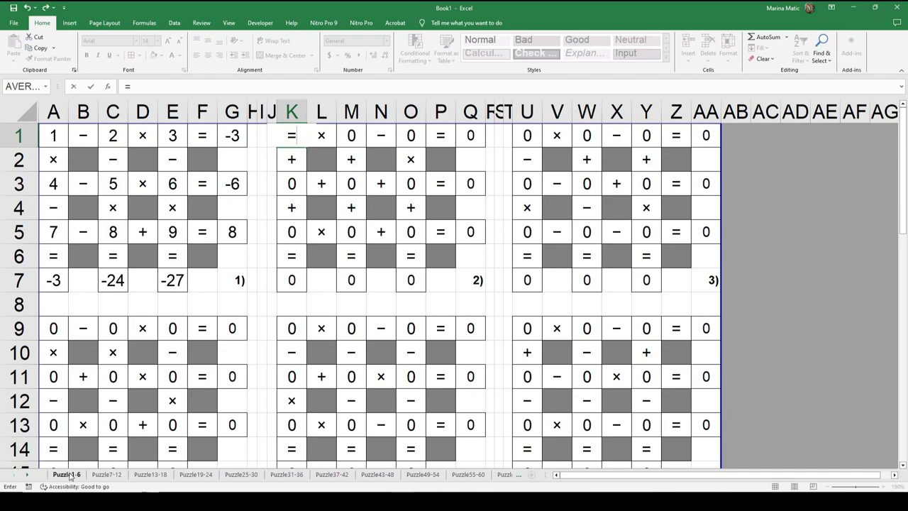
pyautogui.click(172, 115)
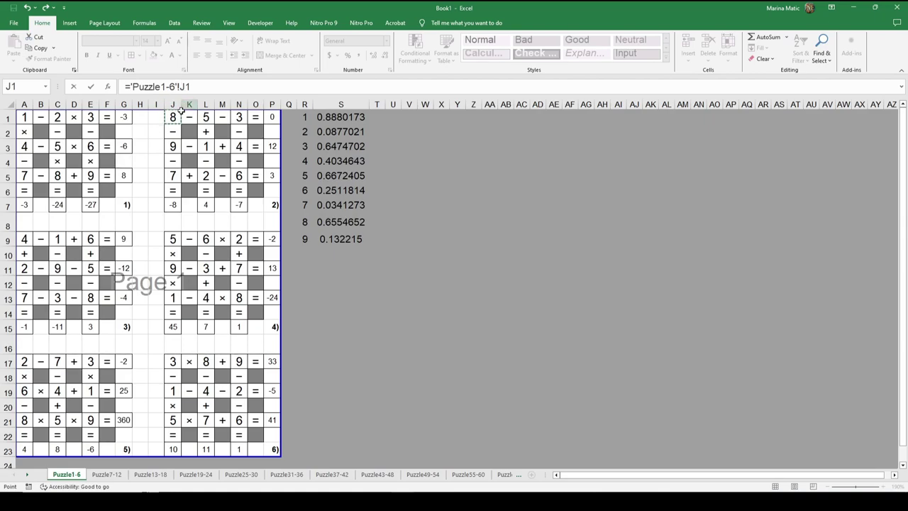
pyautogui.press('Return')
# Fill the K1 link across to Q1 and down columns K, M and O to row 7
pyautogui.click(292, 145)
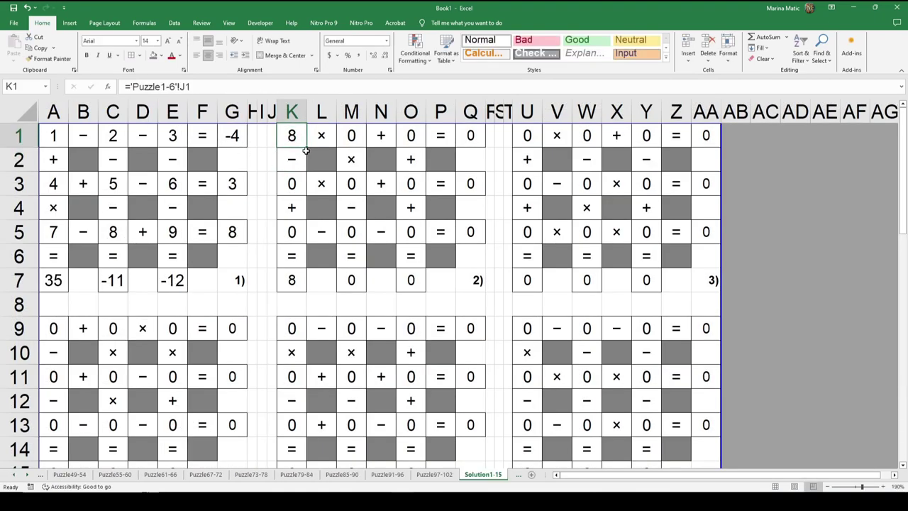
pyautogui.moveTo(307, 147); pyautogui.dragTo(484, 147)
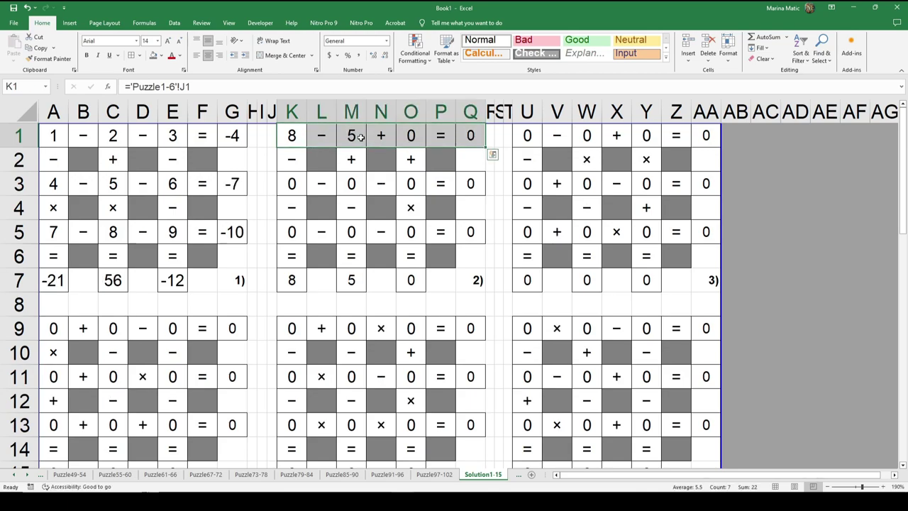
pyautogui.click(304, 142)
pyautogui.moveTo(307, 147); pyautogui.dragTo(297, 284)
pyautogui.click(352, 135)
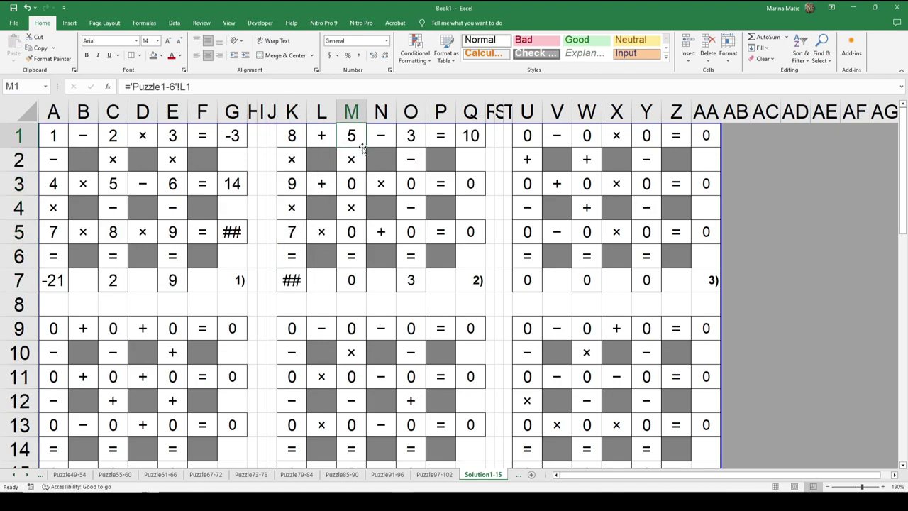
pyautogui.moveTo(367, 147); pyautogui.dragTo(358, 285)
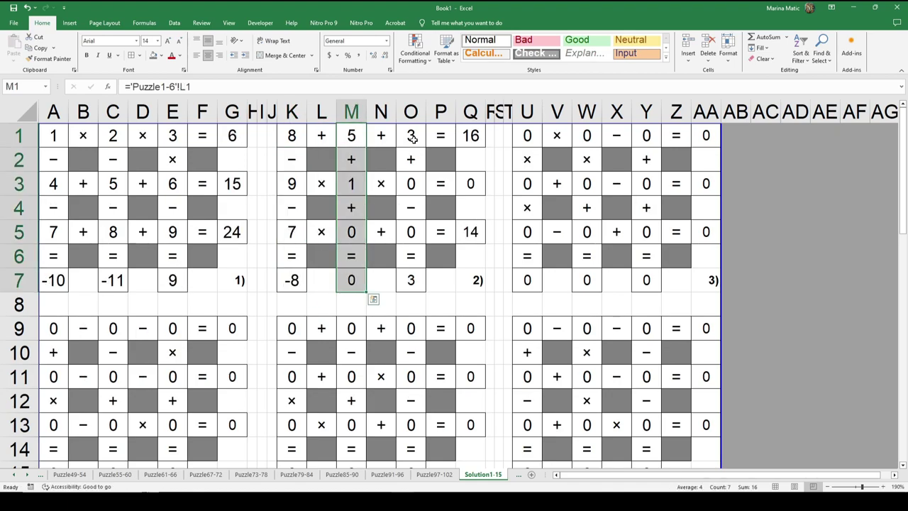
pyautogui.click(418, 142)
pyautogui.moveTo(427, 147); pyautogui.dragTo(418, 287)
# Fill the K3 and K5 links across rows 3 and 5 to column Q
pyautogui.click(298, 193)
pyautogui.moveTo(306, 193); pyautogui.dragTo(477, 214)
pyautogui.click(306, 226)
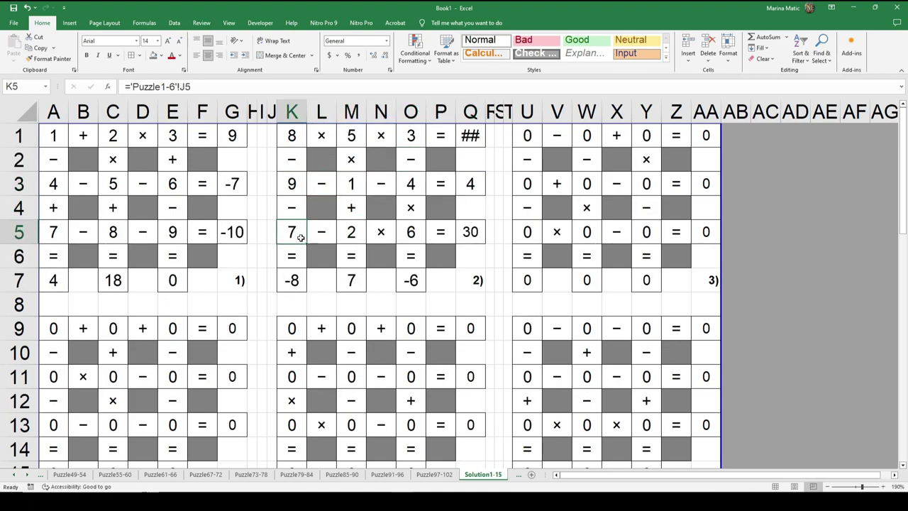
pyautogui.moveTo(307, 245); pyautogui.dragTo(478, 259)
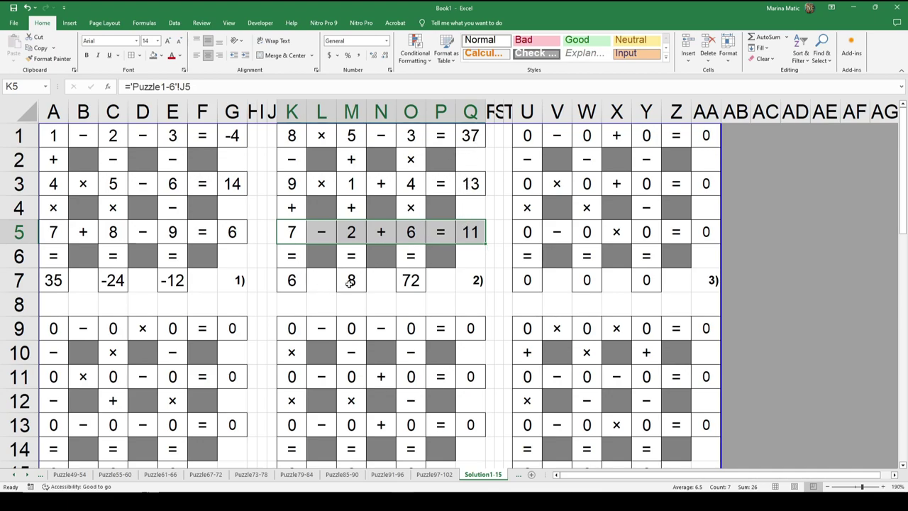
# Look over the Puzzle1-6 sheet, then return to the Solution1-15 sheet
pyautogui.click(18, 477)
pyautogui.click(17, 477)
pyautogui.click(17, 478)
pyautogui.click(17, 477)
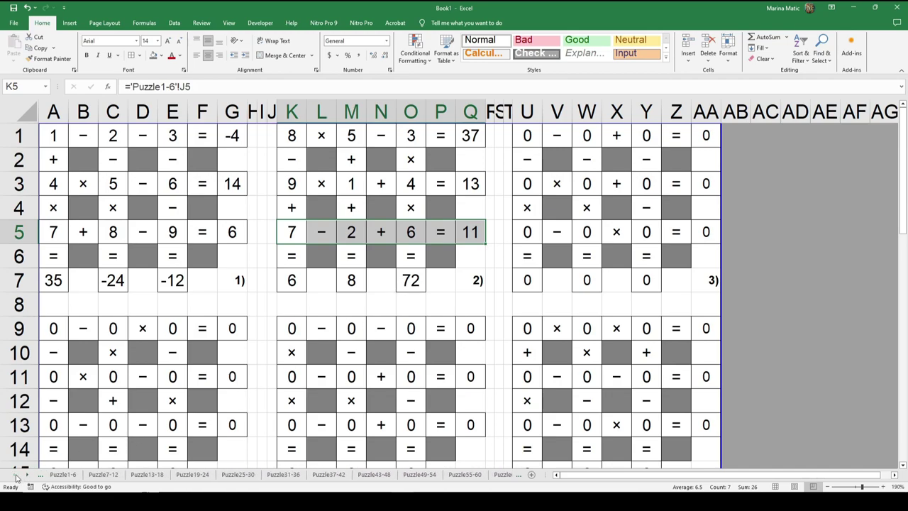
pyautogui.click(17, 477)
pyautogui.click(65, 475)
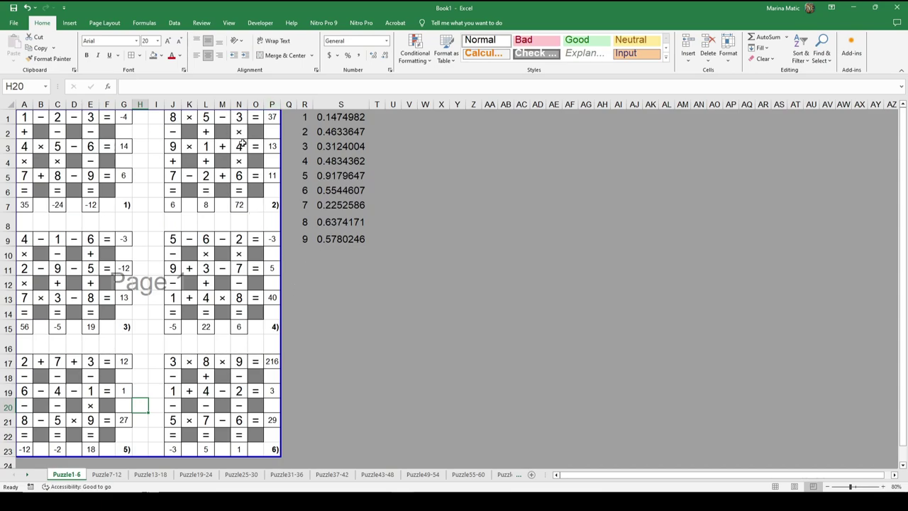
pyautogui.click(27, 474)
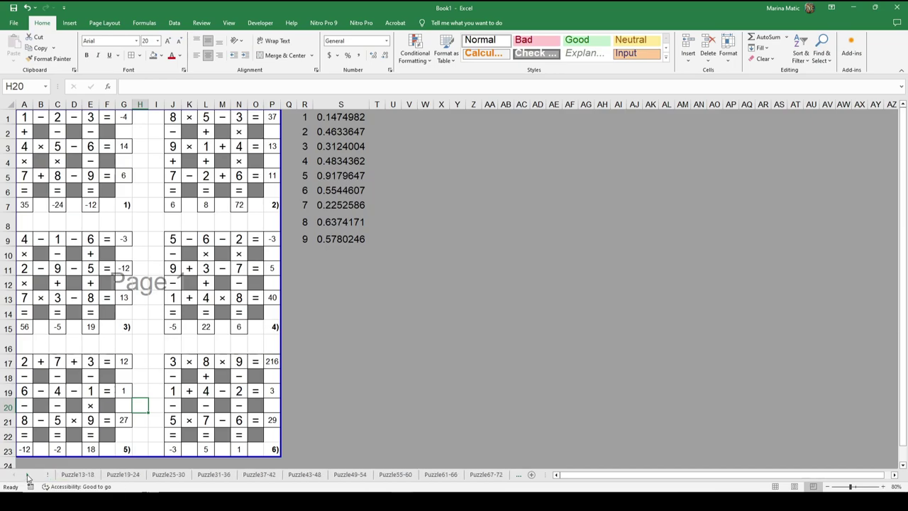
pyautogui.click(26, 474)
pyautogui.click(27, 474)
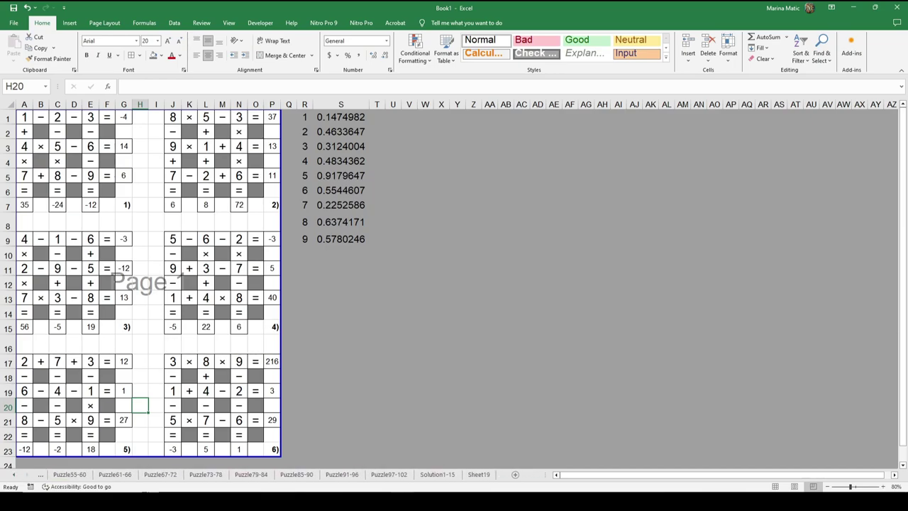
pyautogui.click(432, 475)
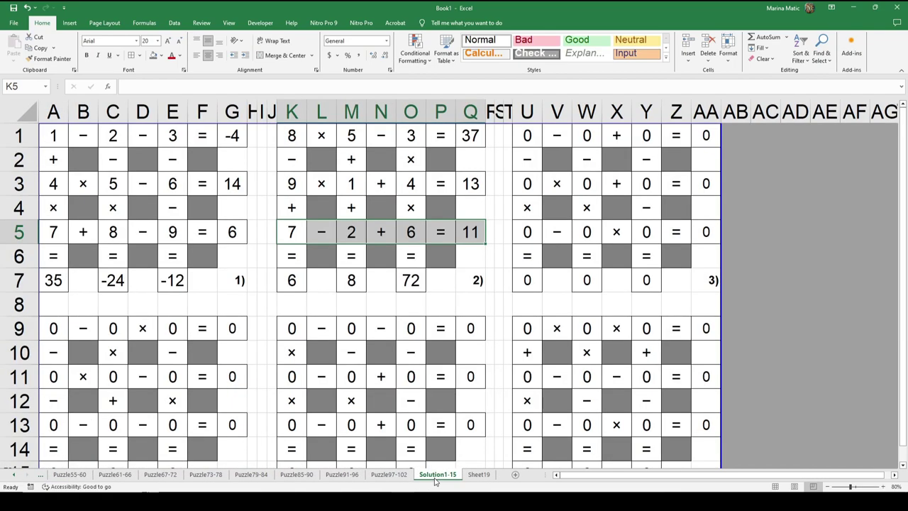
# Enter ='Puzzle1-6'!A9 in cell U1 so it shows 4
pyautogui.click(528, 135)
pyautogui.write('=')
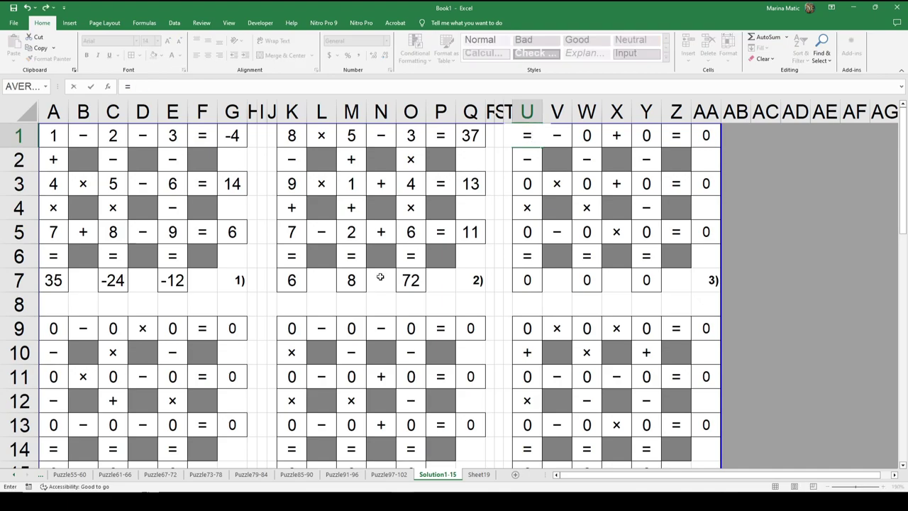
pyautogui.click(15, 474)
pyautogui.click(15, 475)
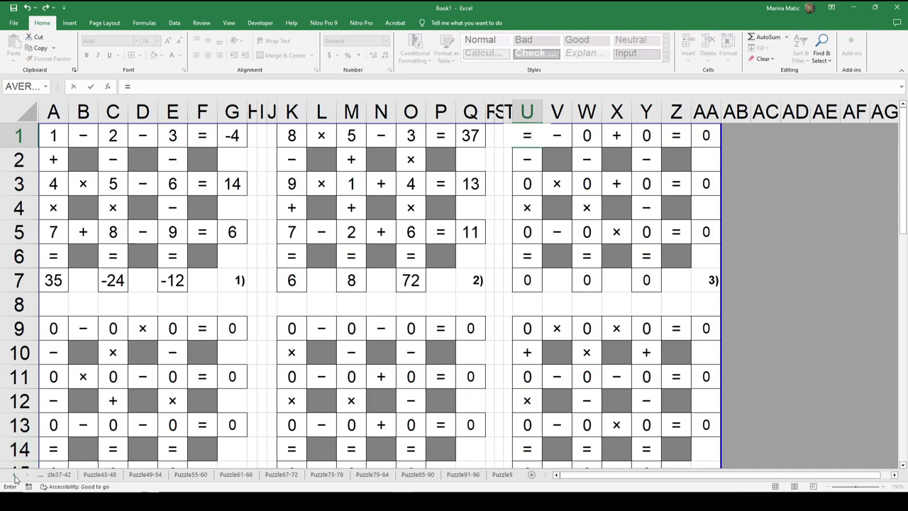
pyautogui.click(15, 476)
pyautogui.click(15, 476)
pyautogui.click(15, 476)
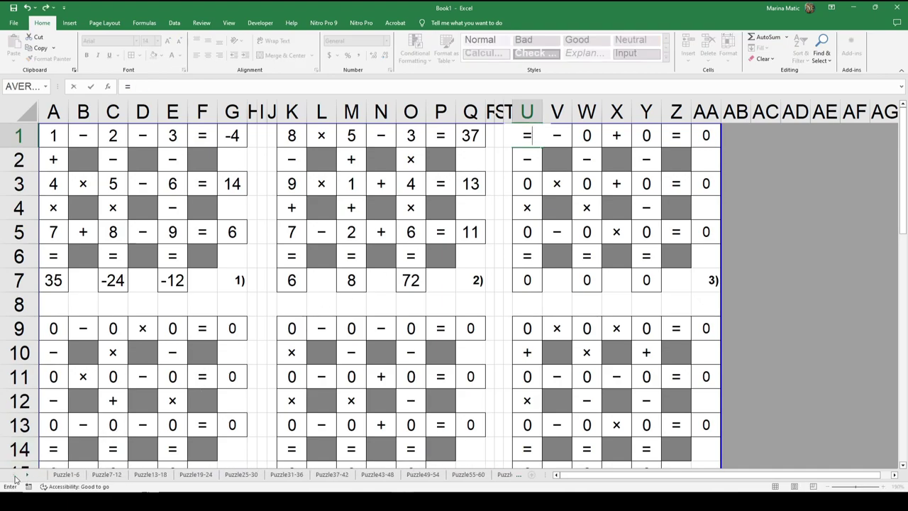
pyautogui.click(64, 475)
pyautogui.click(30, 239)
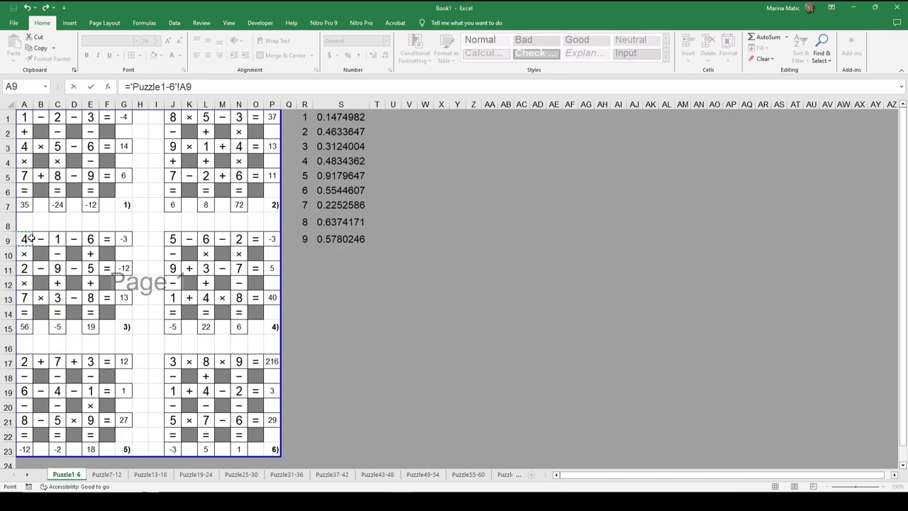
pyautogui.press('Return')
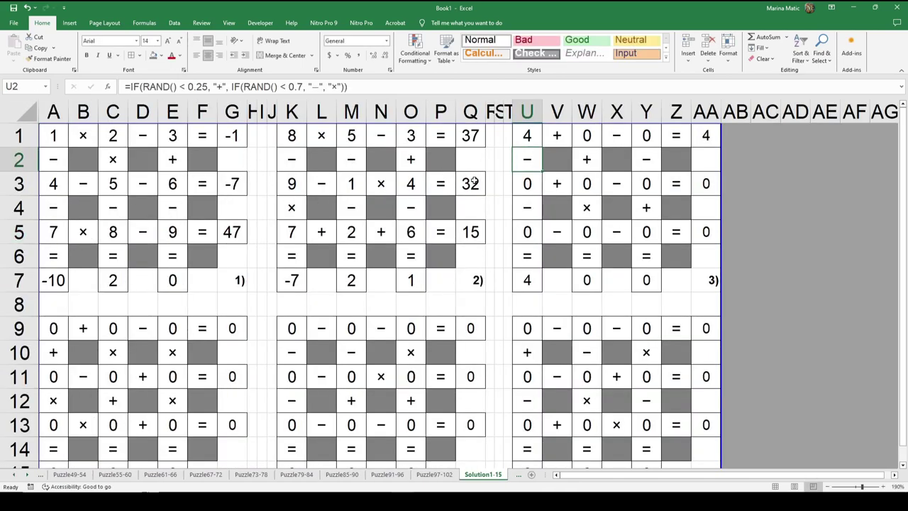
# Fill the U1 link across to AA1 and down columns U, W and Y to row 7
pyautogui.click(528, 136)
pyautogui.moveTo(542, 148); pyautogui.dragTo(715, 148)
pyautogui.click(539, 138)
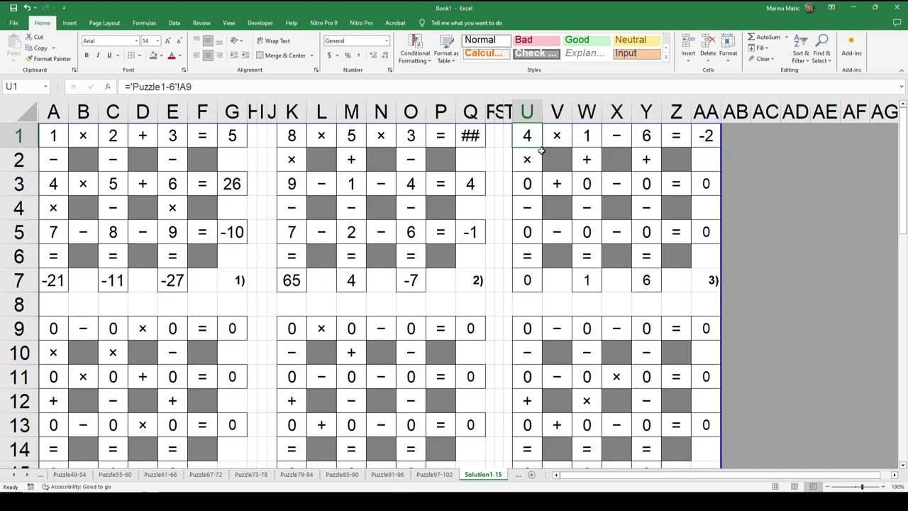
pyautogui.moveTo(542, 147); pyautogui.dragTo(532, 280)
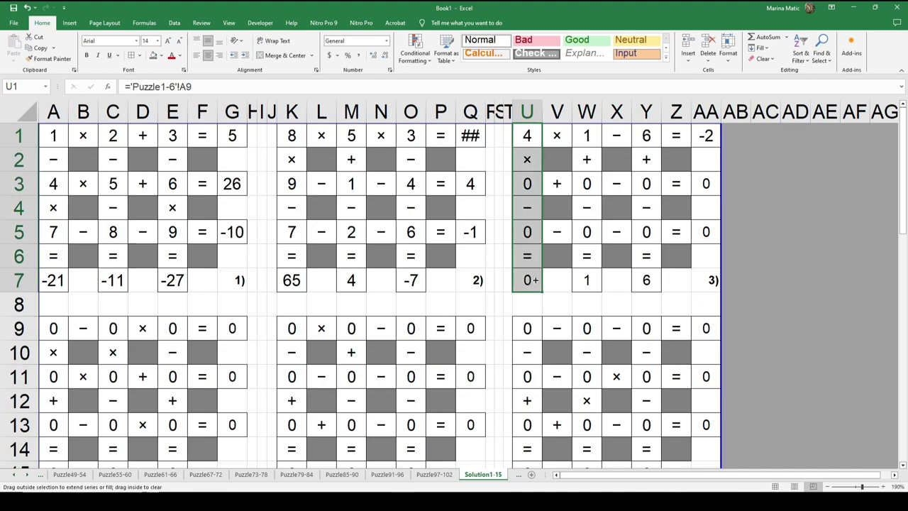
pyautogui.click(587, 138)
pyautogui.click(646, 139)
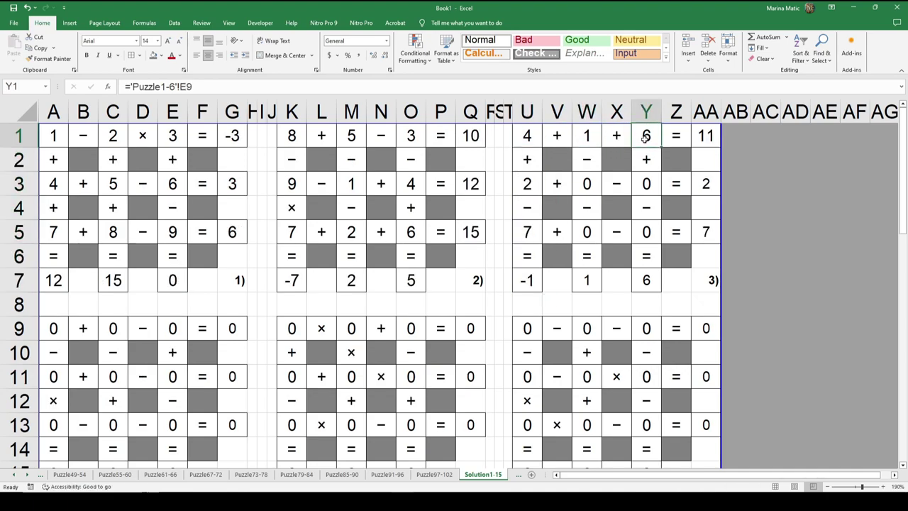
pyautogui.click(577, 140)
pyautogui.moveTo(601, 148); pyautogui.dragTo(586, 291)
pyautogui.click(644, 138)
pyautogui.moveTo(660, 148); pyautogui.dragTo(647, 287)
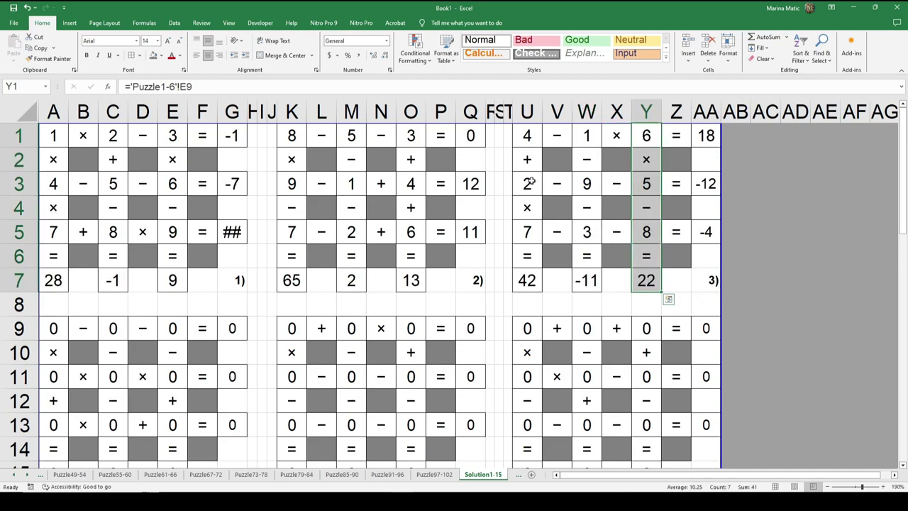
# Fill the U3 and U5 links across rows 3 and 5 to column AA
pyautogui.click(530, 183)
pyautogui.moveTo(542, 195); pyautogui.dragTo(720, 202)
pyautogui.click(531, 232)
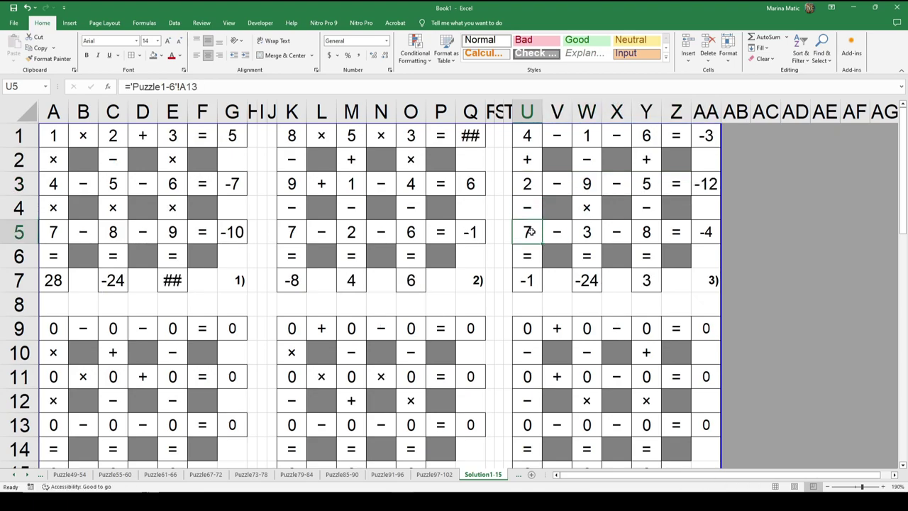
pyautogui.moveTo(541, 245); pyautogui.dragTo(715, 258)
# Check that row 1 cells V1, X1 and Y1 reference Puzzle1-6 B9, D9 and E9
pyautogui.click(529, 135)
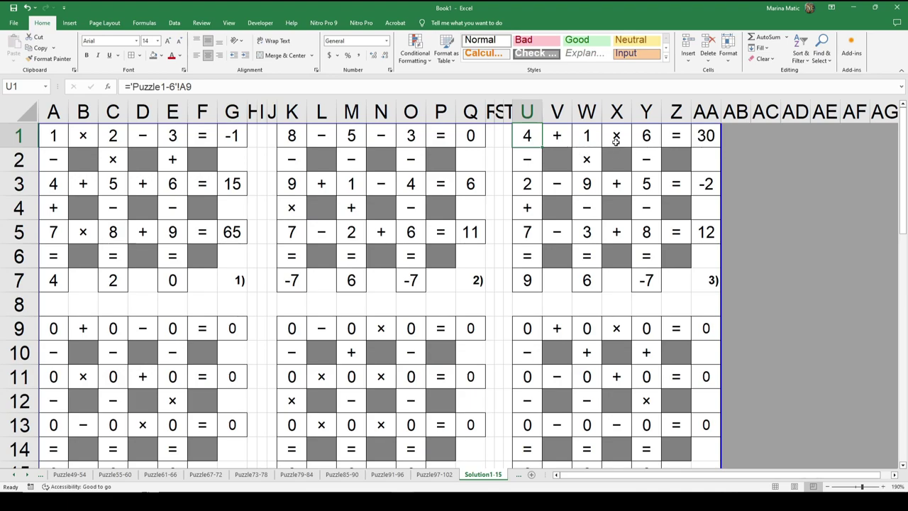
pyautogui.click(555, 134)
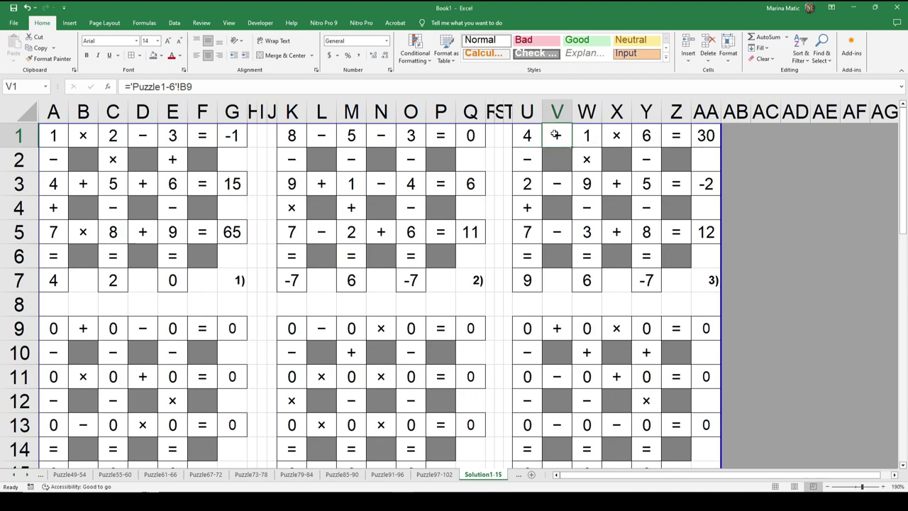
pyautogui.click(592, 135)
pyautogui.click(616, 135)
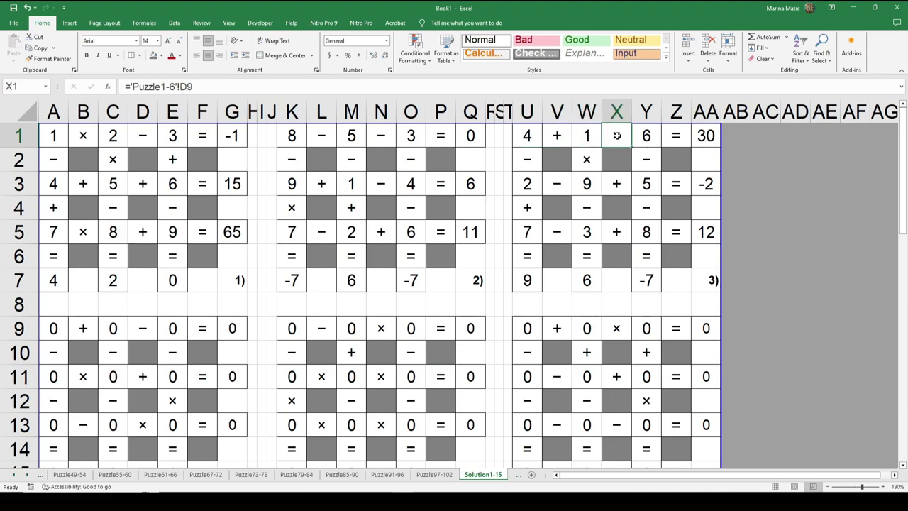
pyautogui.click(642, 136)
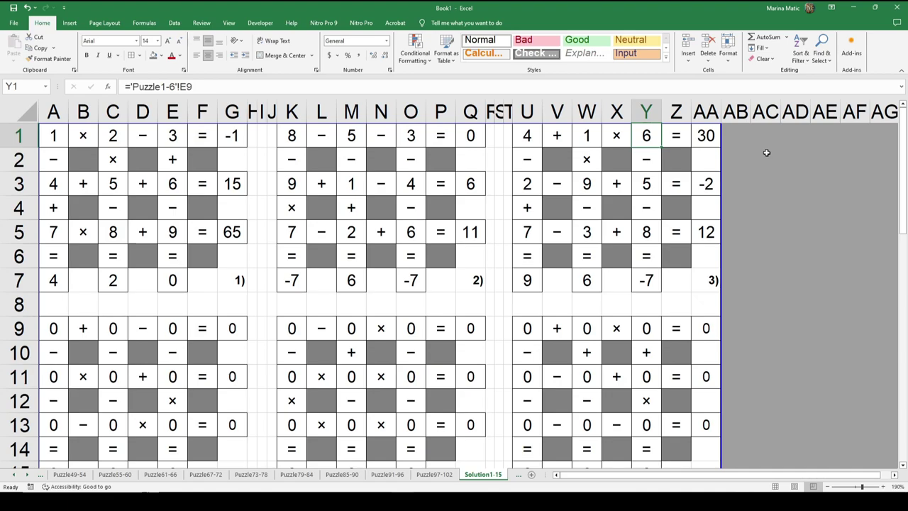
# Verify that column U cells reference Puzzle1-6 A9 through A13
pyautogui.click(532, 137)
pyautogui.click(530, 161)
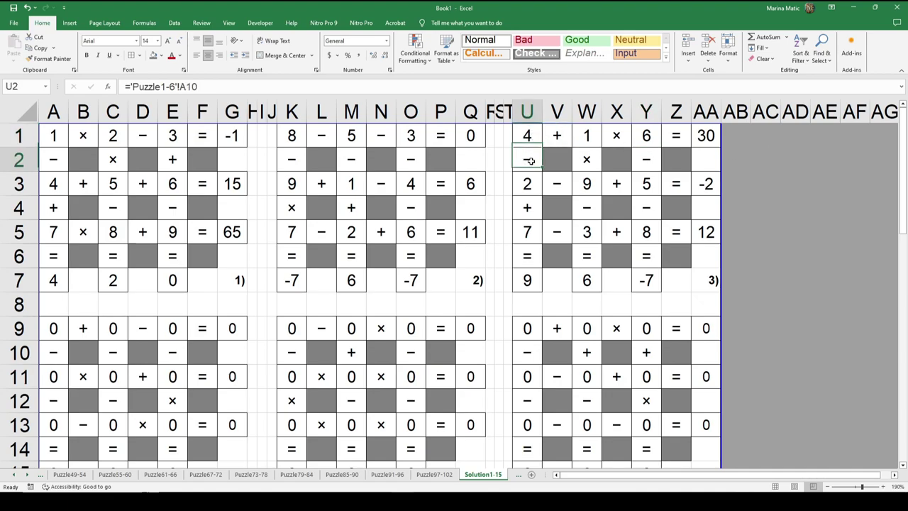
pyautogui.click(528, 177)
pyautogui.click(531, 140)
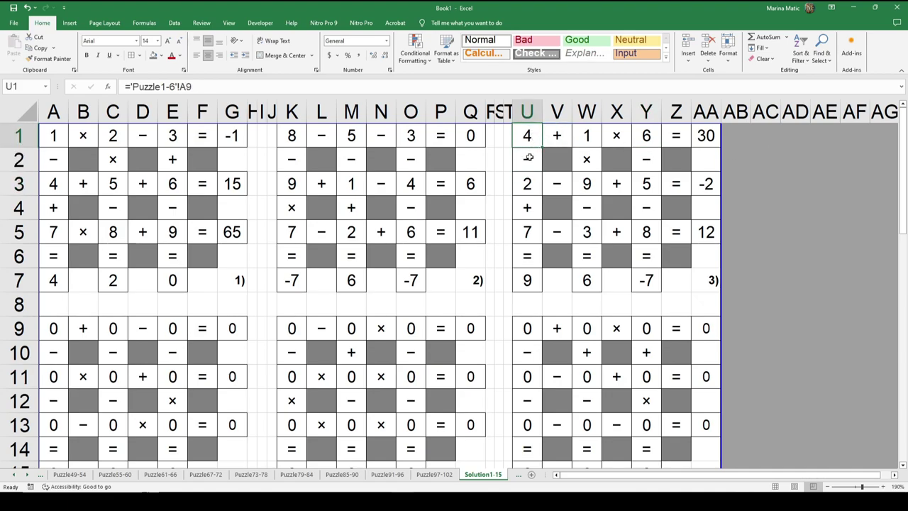
pyautogui.click(529, 158)
pyautogui.click(527, 185)
pyautogui.click(526, 209)
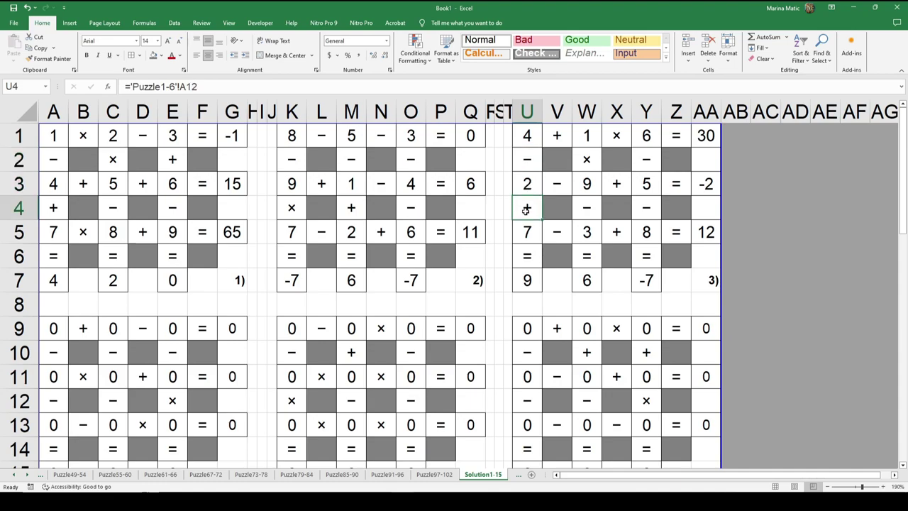
pyautogui.click(527, 232)
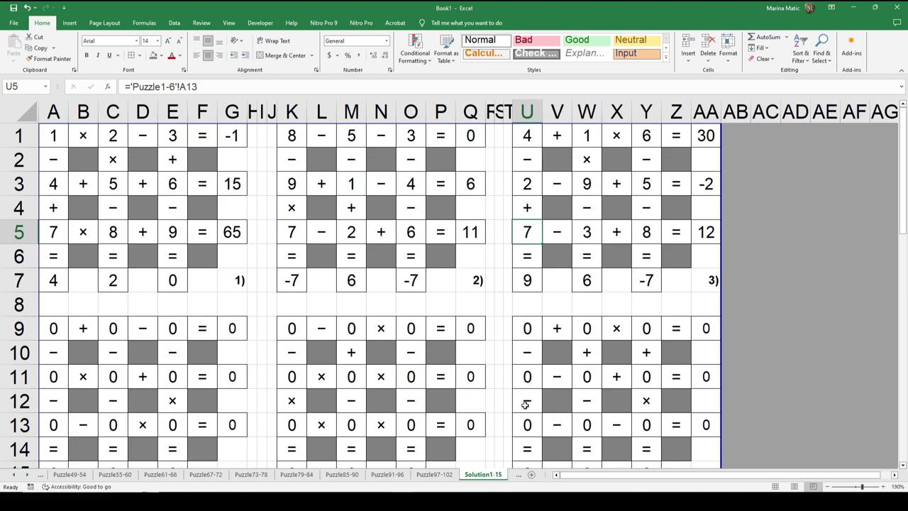
pyautogui.click(534, 137)
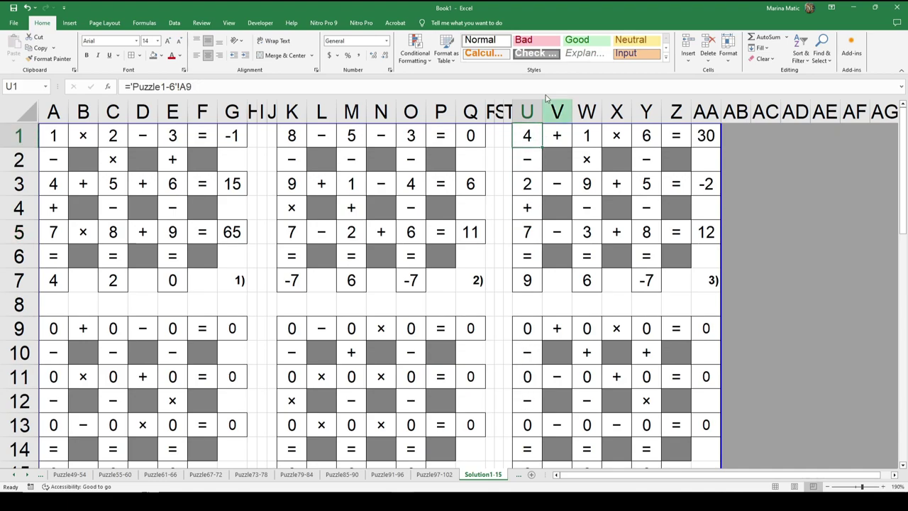
pyautogui.click(525, 162)
pyautogui.click(528, 192)
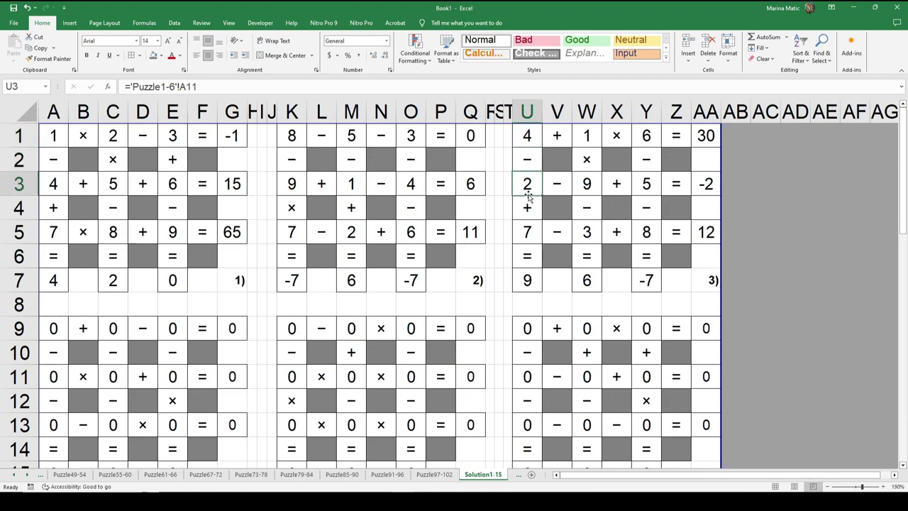
pyautogui.click(526, 212)
pyautogui.click(528, 138)
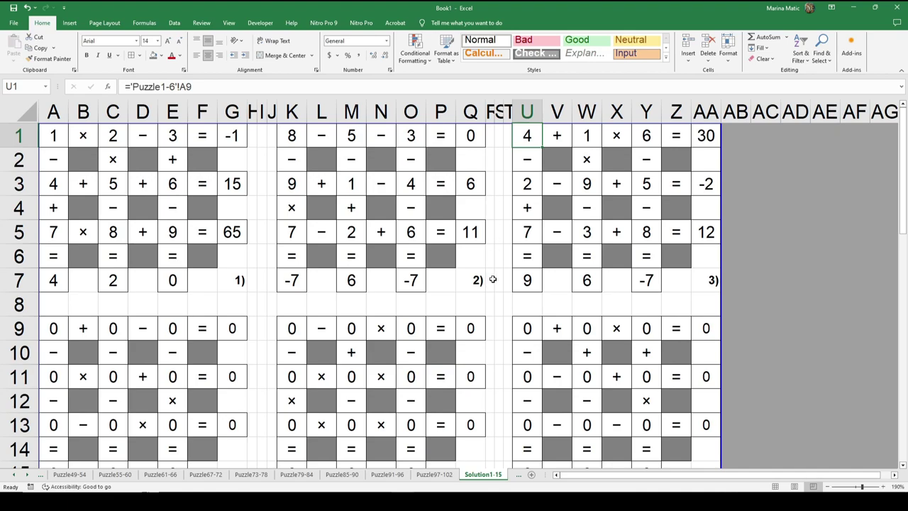
# Enter ='Puzzle1-6'!A9 in cell A9 of Solution1-15 for grid 4
pyautogui.scroll(-1, 504, 272)
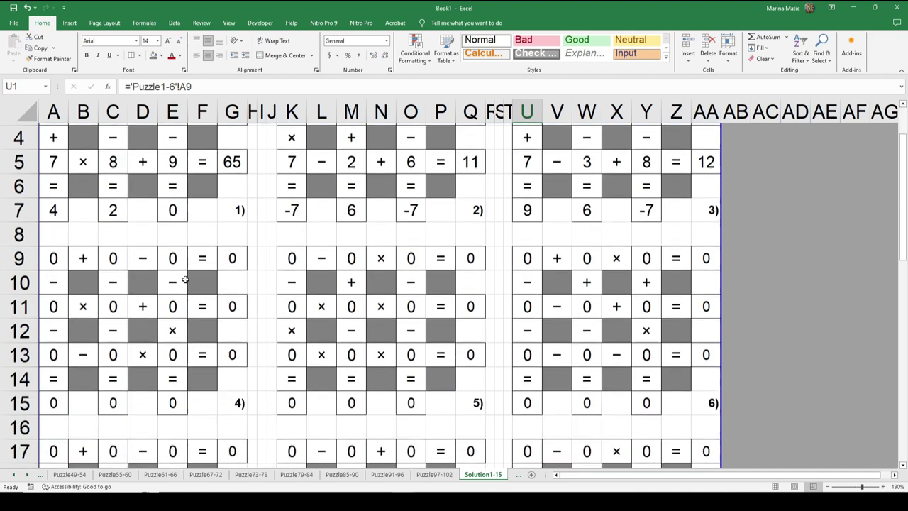
pyautogui.click(54, 255)
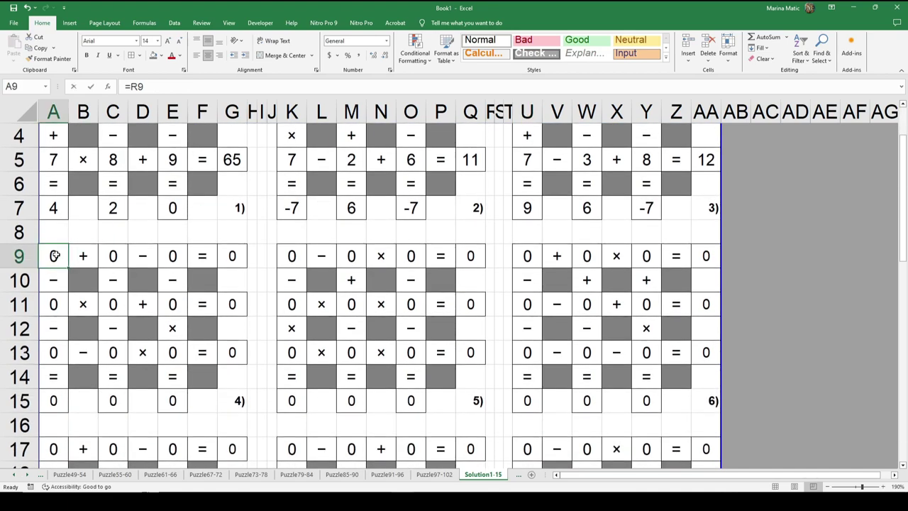
pyautogui.write('=')
pyautogui.click(17, 475)
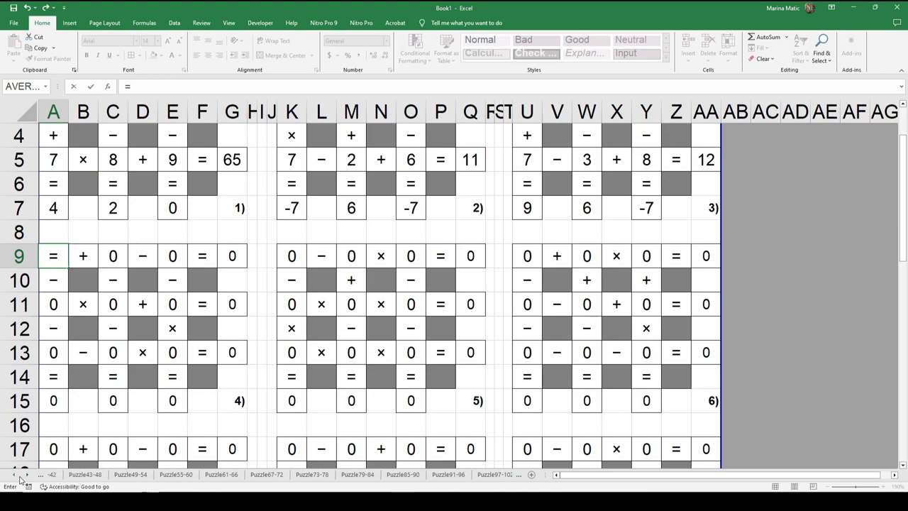
pyautogui.click(19, 475)
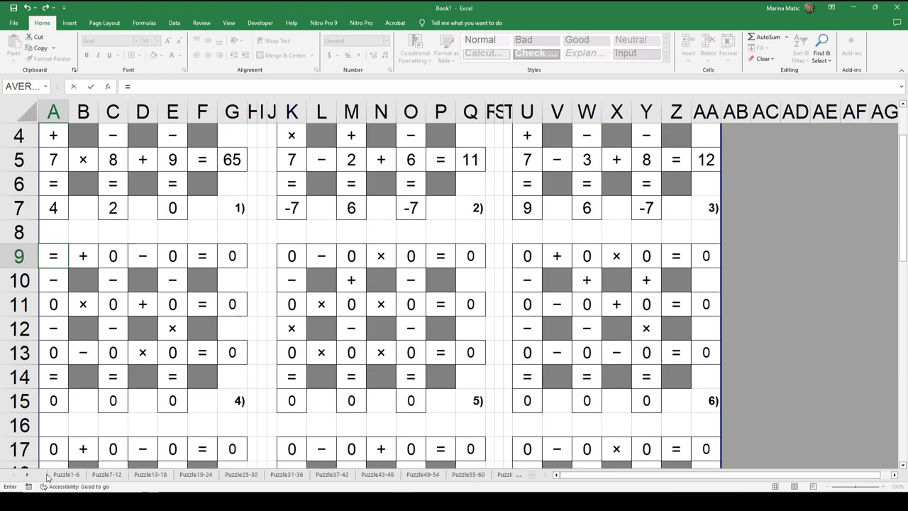
pyautogui.click(64, 474)
pyautogui.click(28, 240)
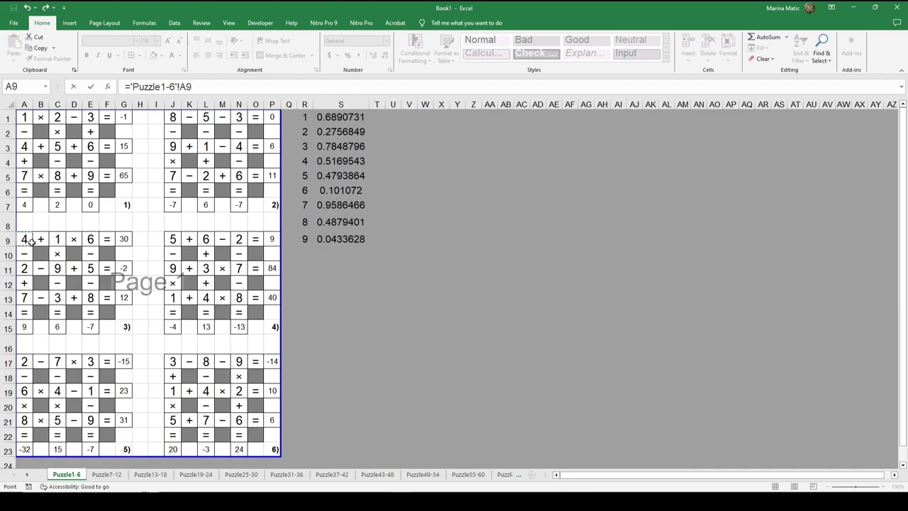
pyautogui.press('Return')
# Fill the A9 link across to G9 and down columns A, C and E to row 15
pyautogui.click(58, 250)
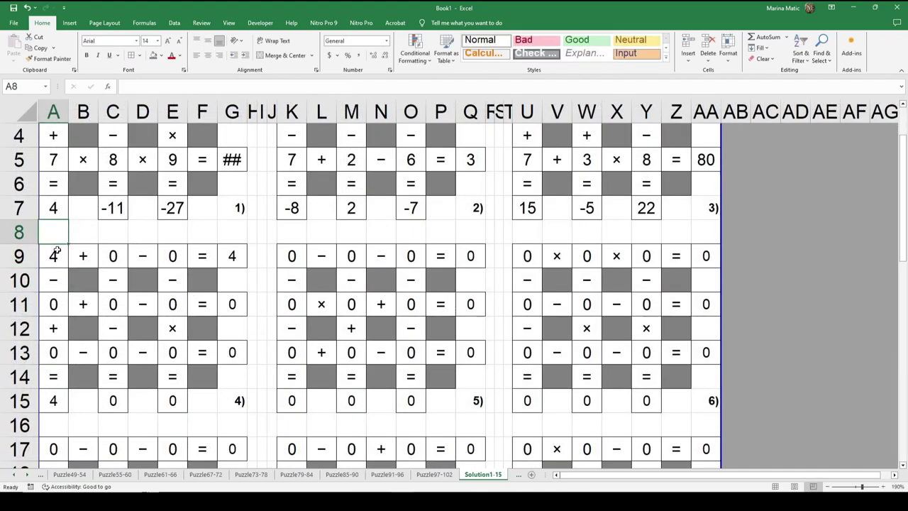
pyautogui.moveTo(63, 264); pyautogui.dragTo(237, 264)
pyautogui.click(55, 260)
pyautogui.click(72, 272)
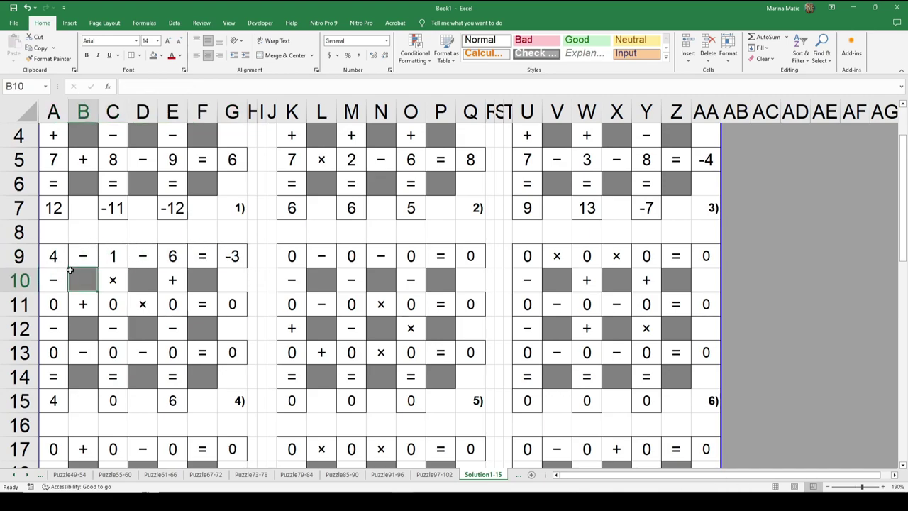
pyautogui.click(61, 261)
pyautogui.moveTo(65, 267); pyautogui.dragTo(61, 407)
pyautogui.click(115, 259)
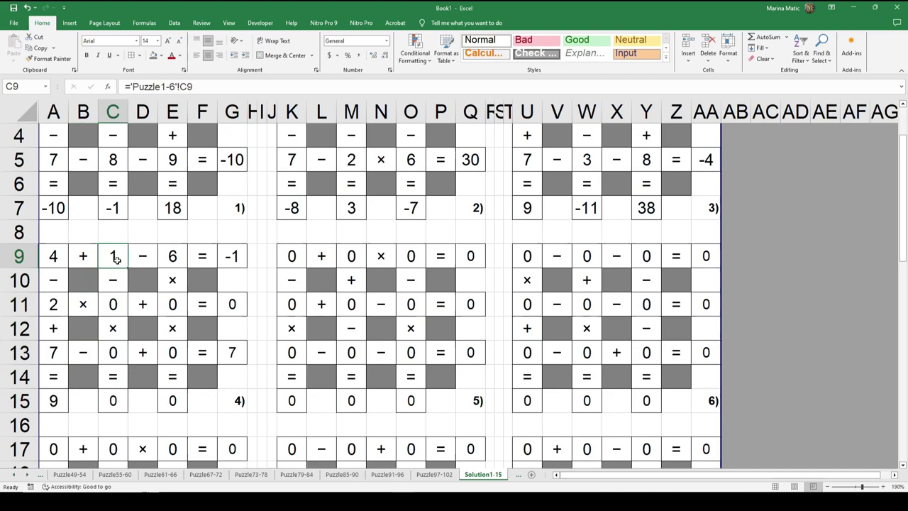
pyautogui.moveTo(127, 268); pyautogui.dragTo(115, 403)
pyautogui.click(177, 257)
pyautogui.moveTo(187, 267); pyautogui.dragTo(175, 399)
# Fill the A11 and A13 links across rows 11 and 13 to column G
pyautogui.click(62, 302)
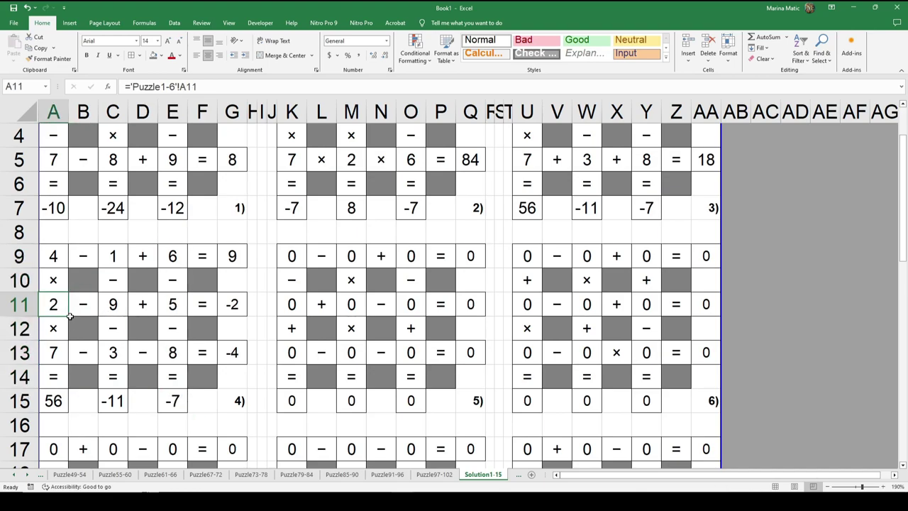
pyautogui.moveTo(69, 317); pyautogui.dragTo(247, 318)
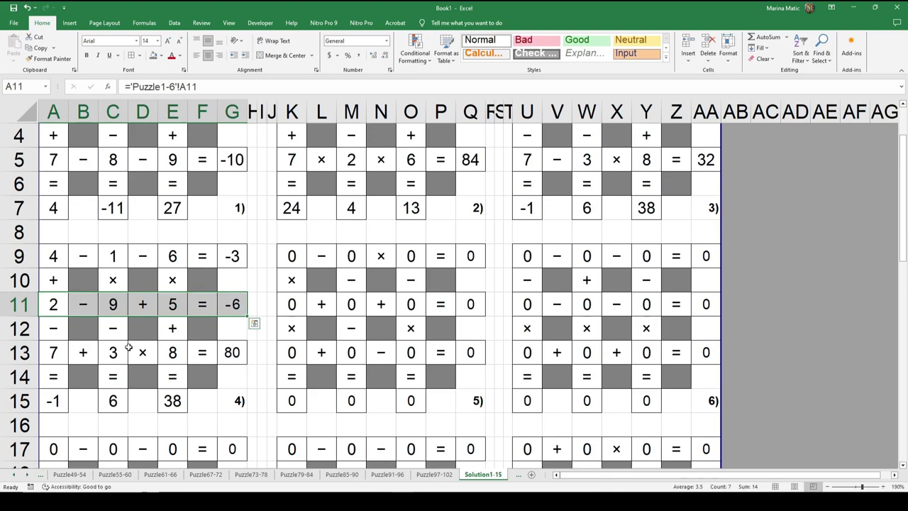
pyautogui.click(52, 352)
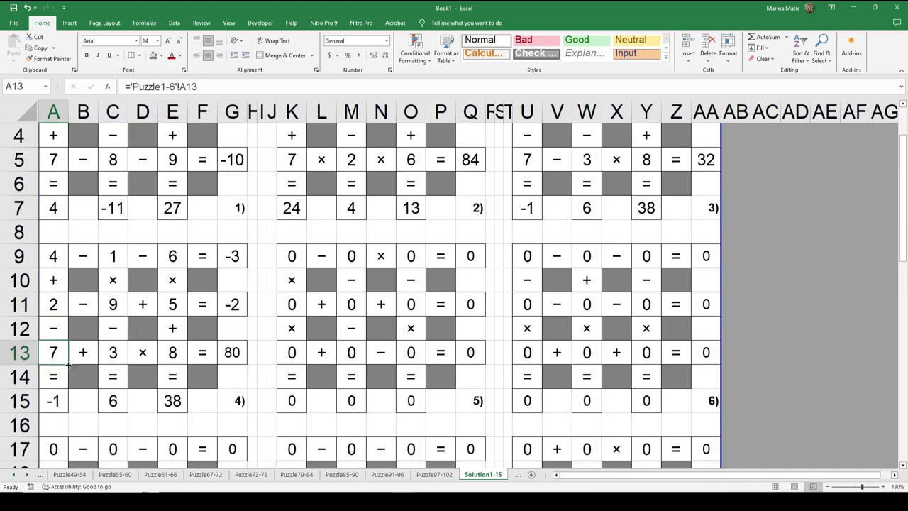
pyautogui.moveTo(68, 364); pyautogui.dragTo(247, 366)
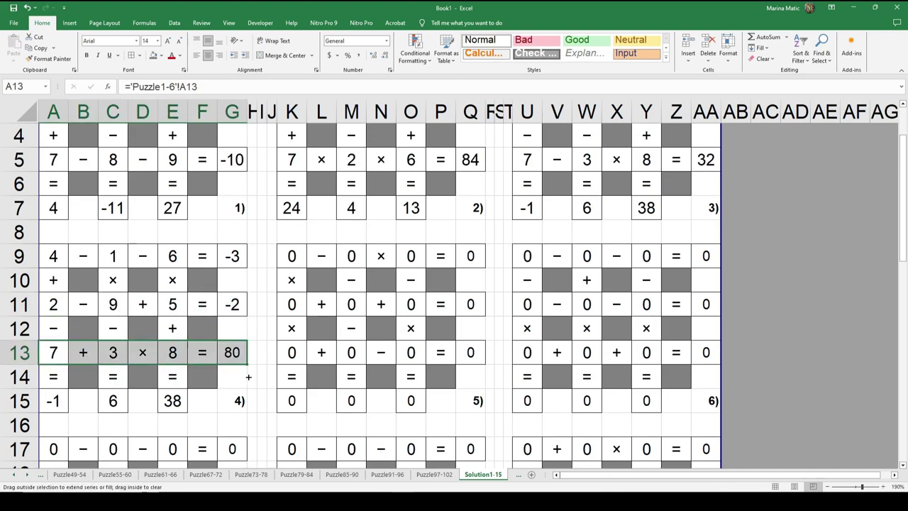
pyautogui.click(300, 260)
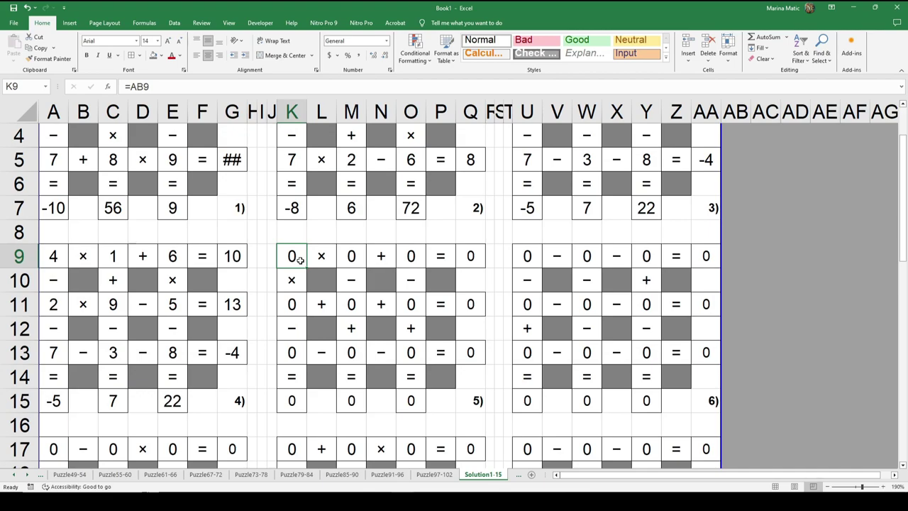
# Rewrite cell K9 as ='Puzzle1-6'!J9
pyautogui.doubleClick(300, 260)
pyautogui.press('BackSpace')
pyautogui.press('BackSpace')
pyautogui.press('BackSpace')
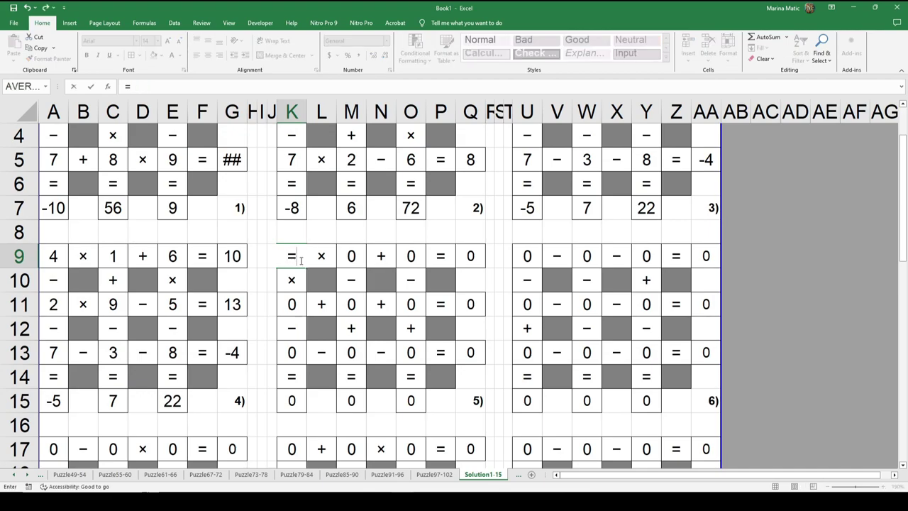
pyautogui.click(15, 476)
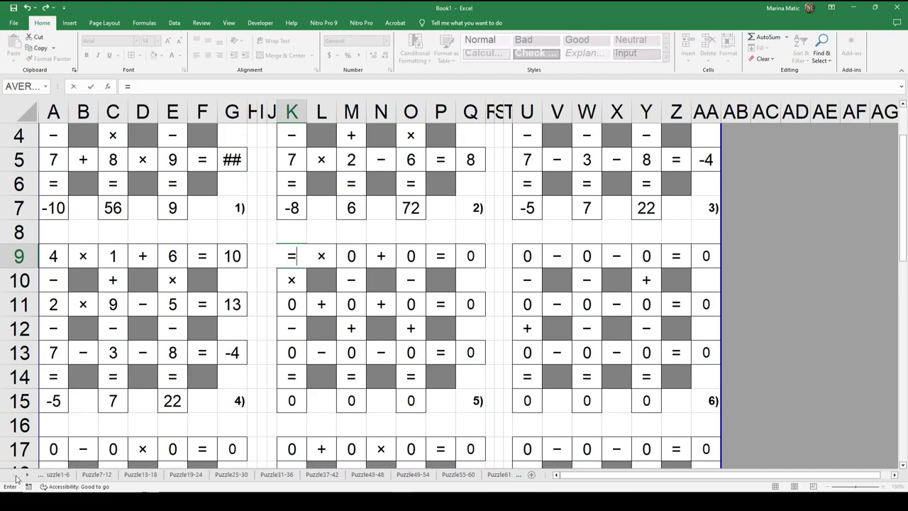
pyautogui.click(58, 474)
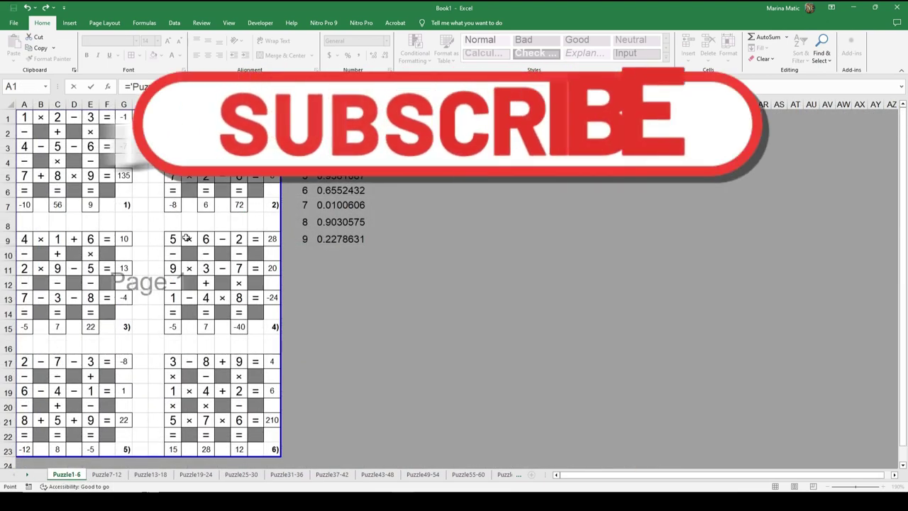
pyautogui.click(174, 238)
pyautogui.hotkey('ctrl', 'Return')
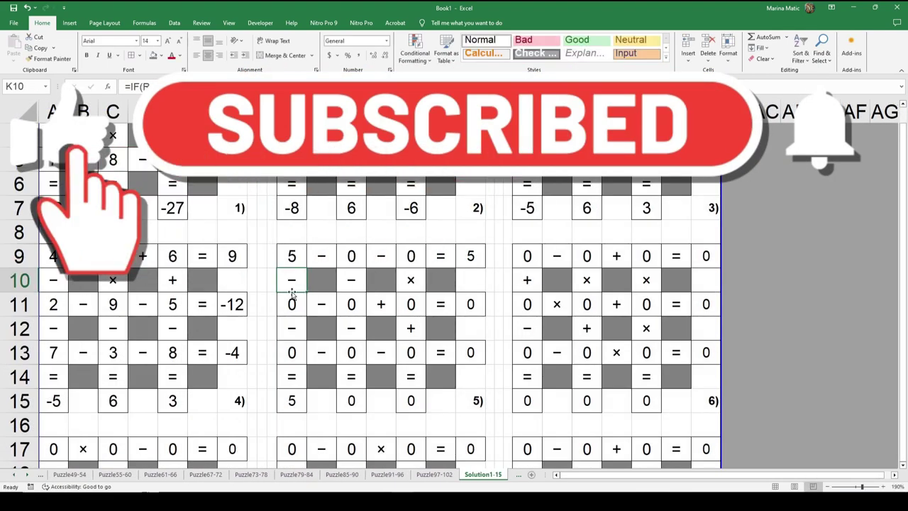
# Fill the K9 link across to Q9 and down columns K, M and O to row 15
pyautogui.moveTo(306, 267); pyautogui.dragTo(474, 273)
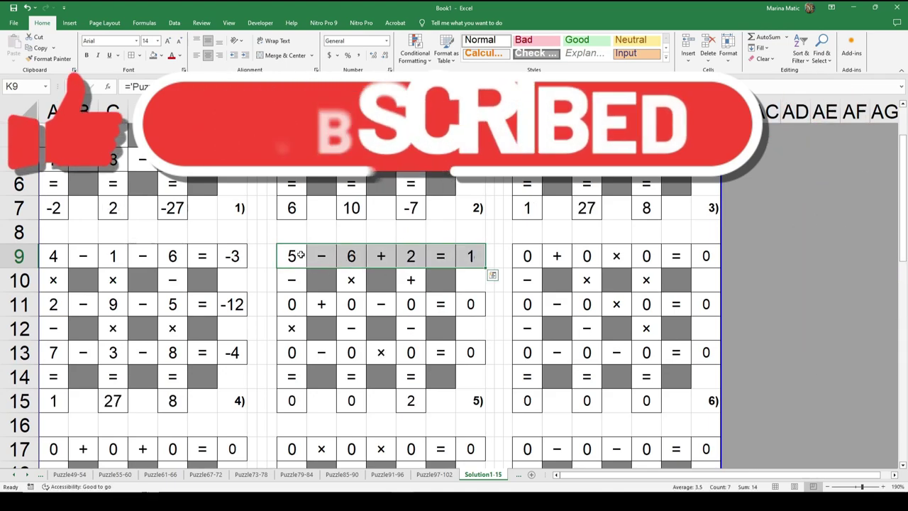
pyautogui.click(292, 256)
pyautogui.moveTo(306, 268); pyautogui.dragTo(299, 402)
pyautogui.click(350, 262)
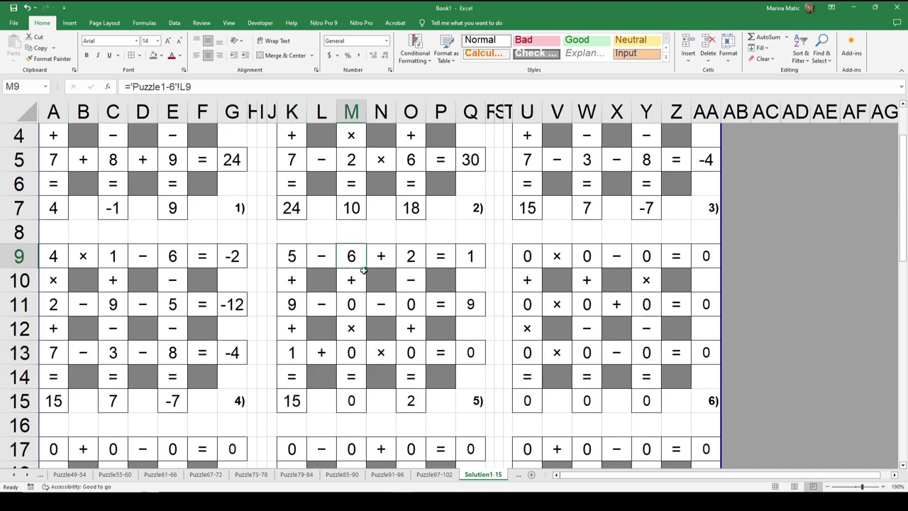
pyautogui.moveTo(367, 267); pyautogui.dragTo(352, 408)
pyautogui.click(410, 260)
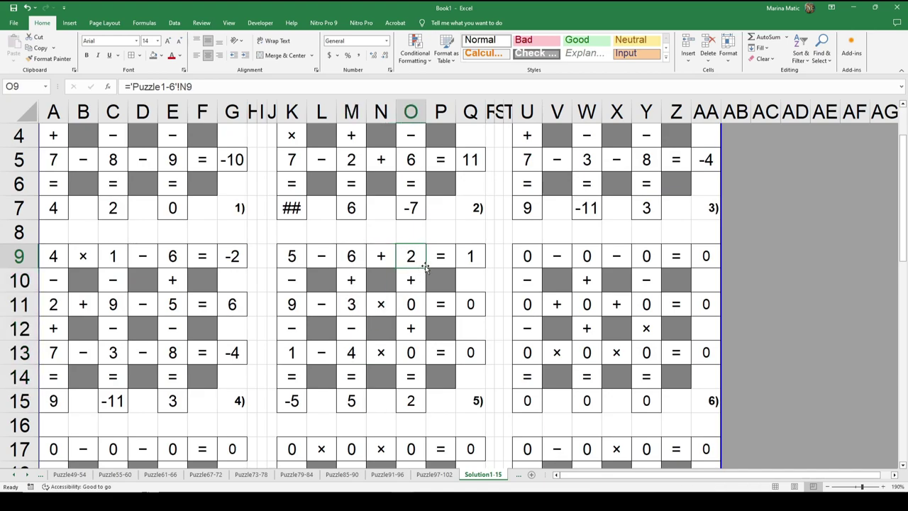
pyautogui.moveTo(427, 266); pyautogui.dragTo(425, 408)
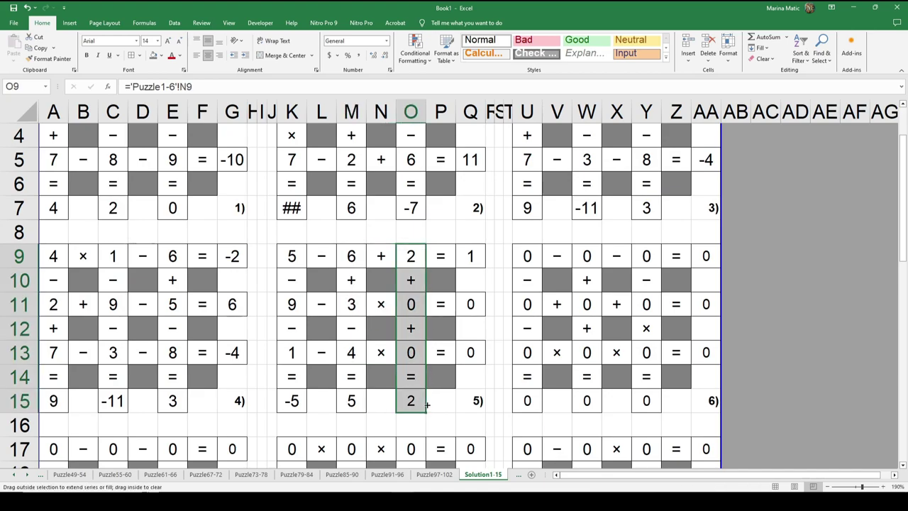
# Fill the K11 and K13 links across to column Q and check M13
pyautogui.click(293, 304)
pyautogui.moveTo(308, 317); pyautogui.dragTo(477, 326)
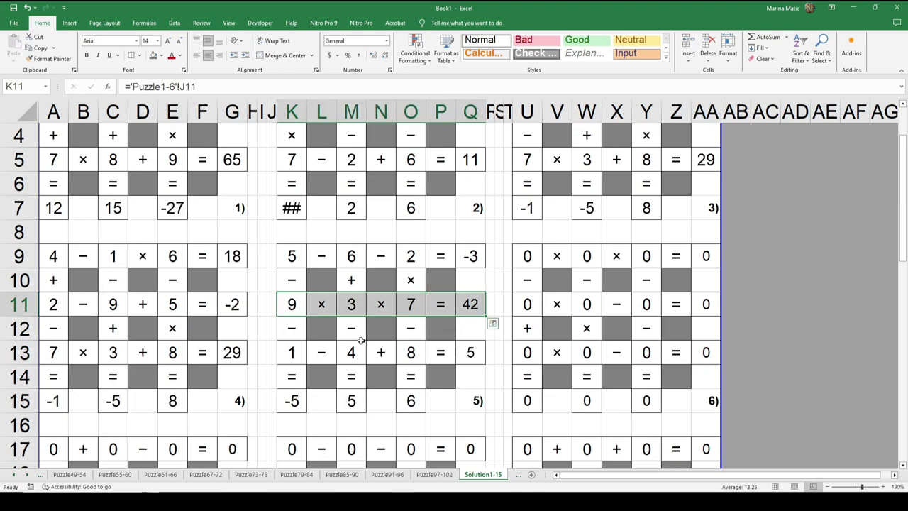
pyautogui.click(301, 358)
pyautogui.moveTo(305, 365); pyautogui.dragTo(472, 376)
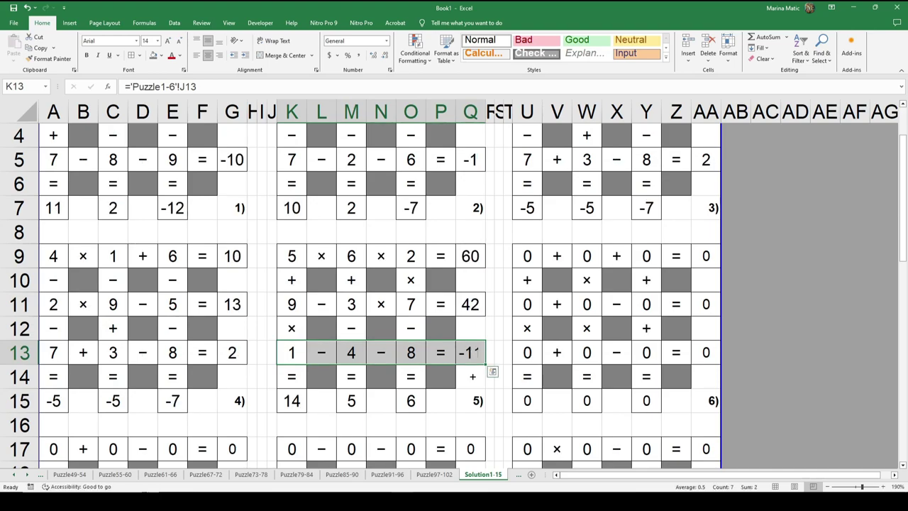
pyautogui.click(349, 348)
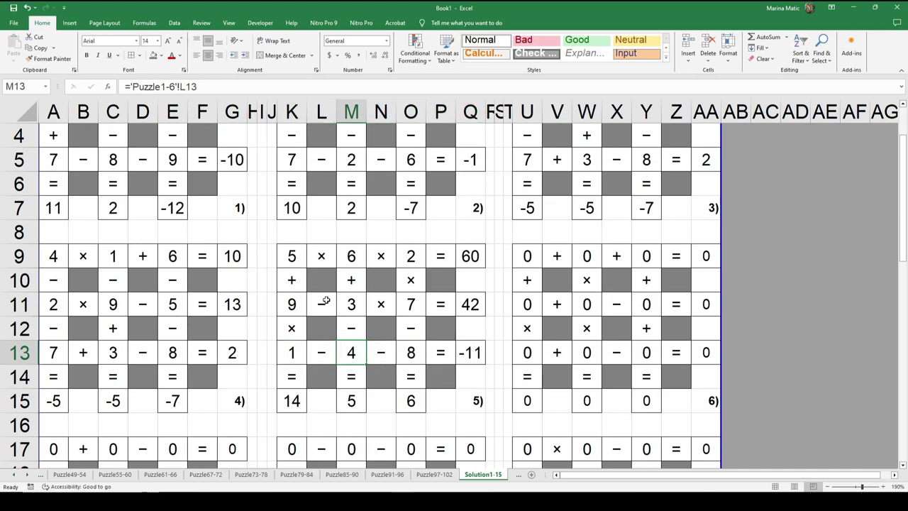
pyautogui.click(525, 256)
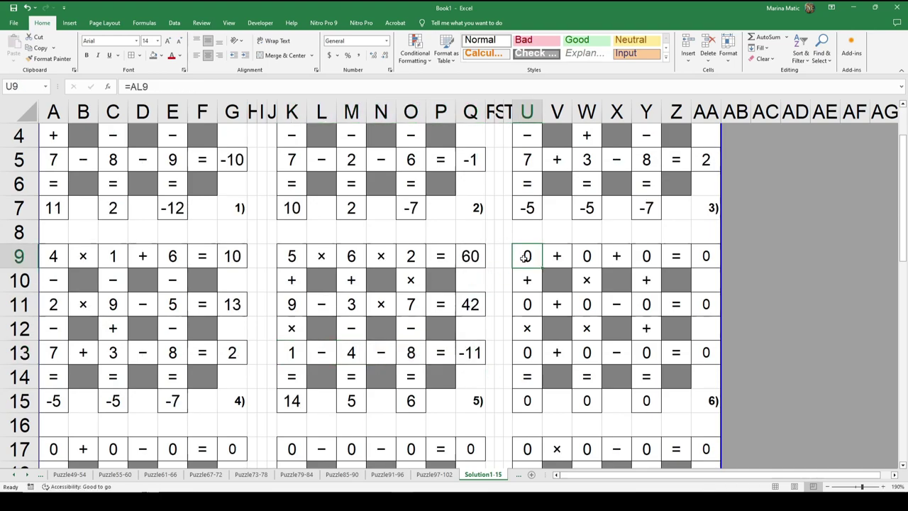
# Link U9 to 'Puzzle1-6'!J17 and compare its formula with those in K9 and A9
pyautogui.write('=')
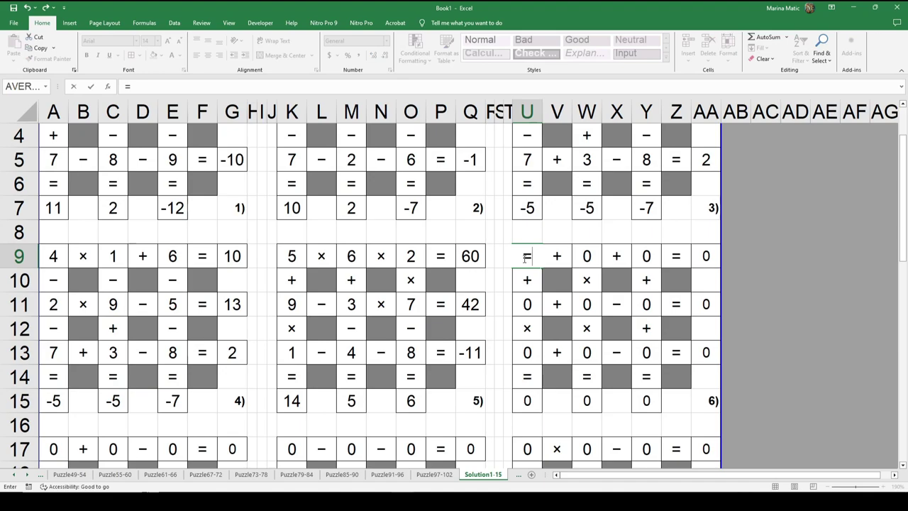
pyautogui.click(27, 475)
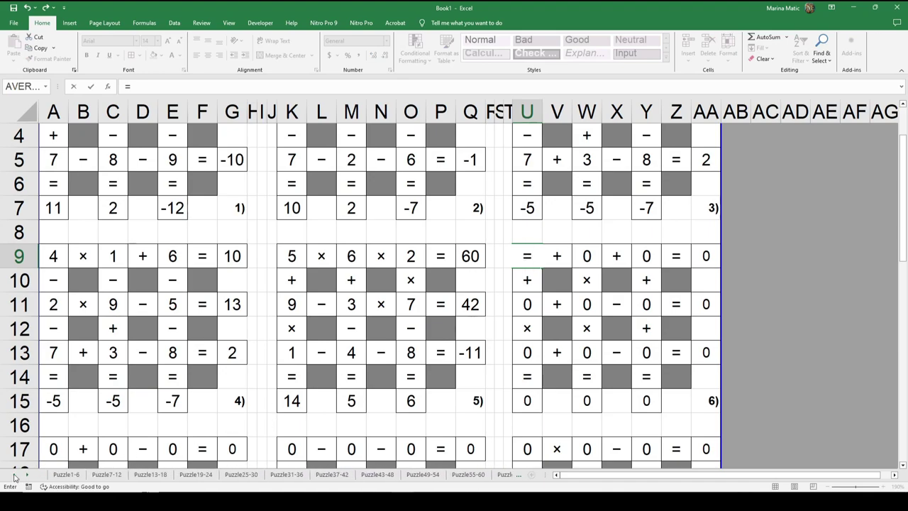
pyautogui.click(66, 474)
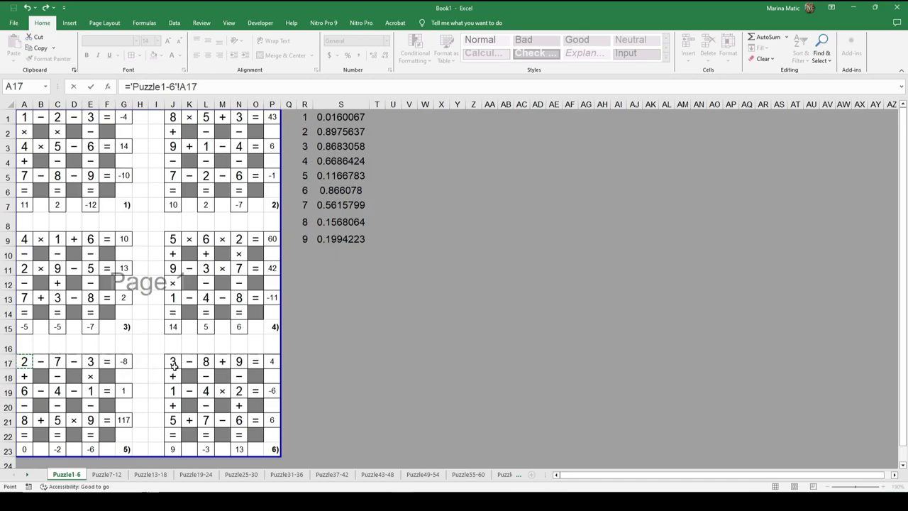
pyautogui.click(174, 365)
pyautogui.press('Return')
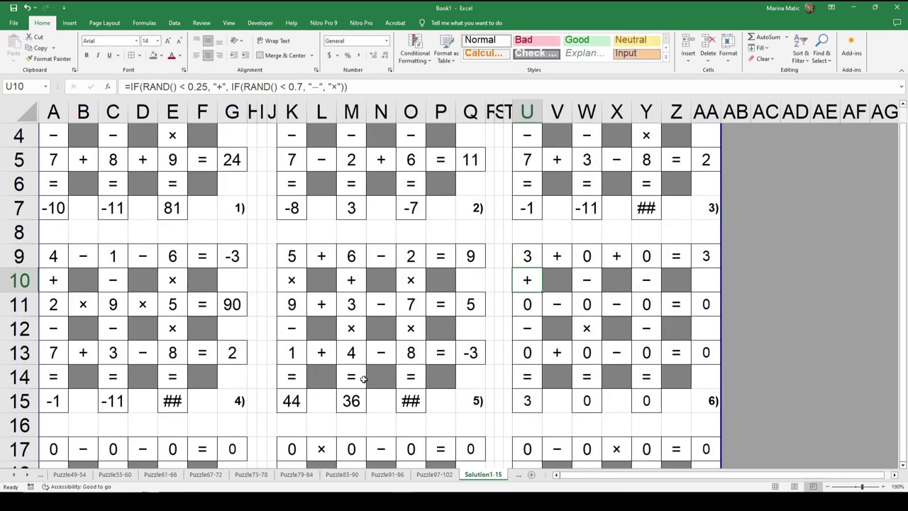
pyautogui.click(290, 255)
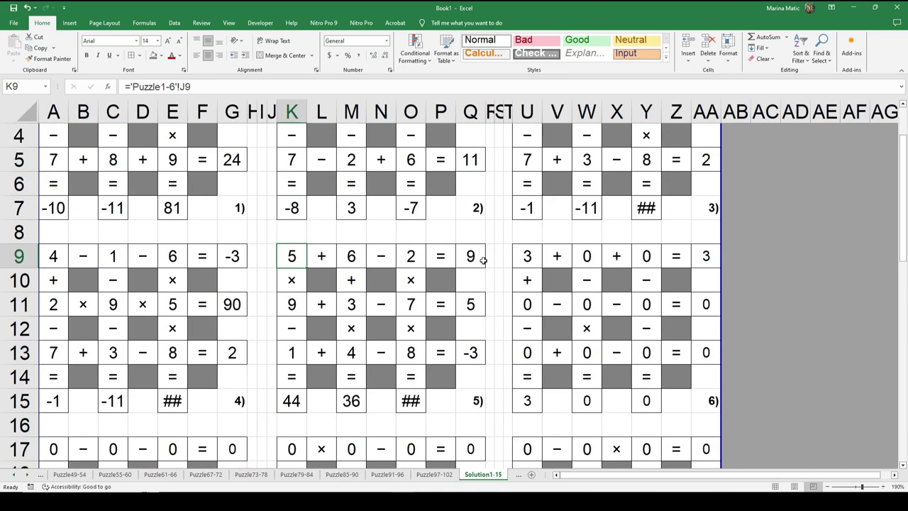
pyautogui.click(528, 255)
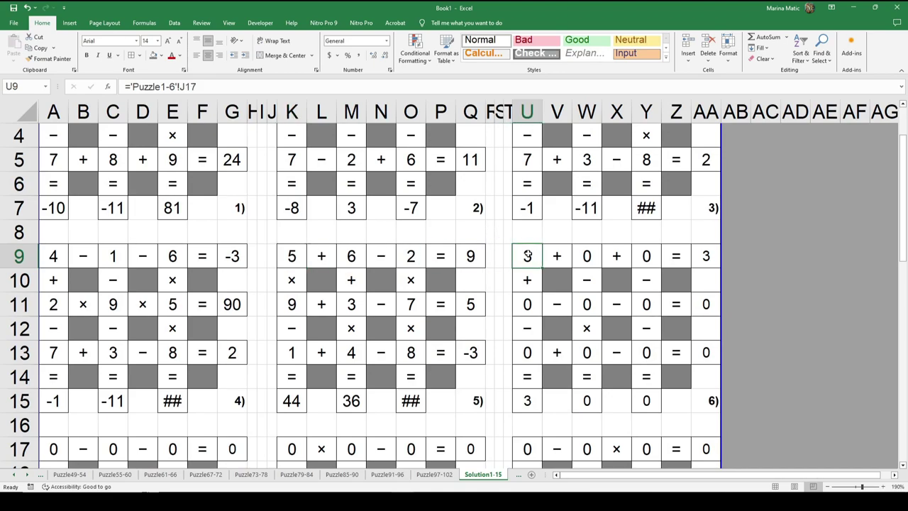
pyautogui.click(62, 252)
pyautogui.click(290, 254)
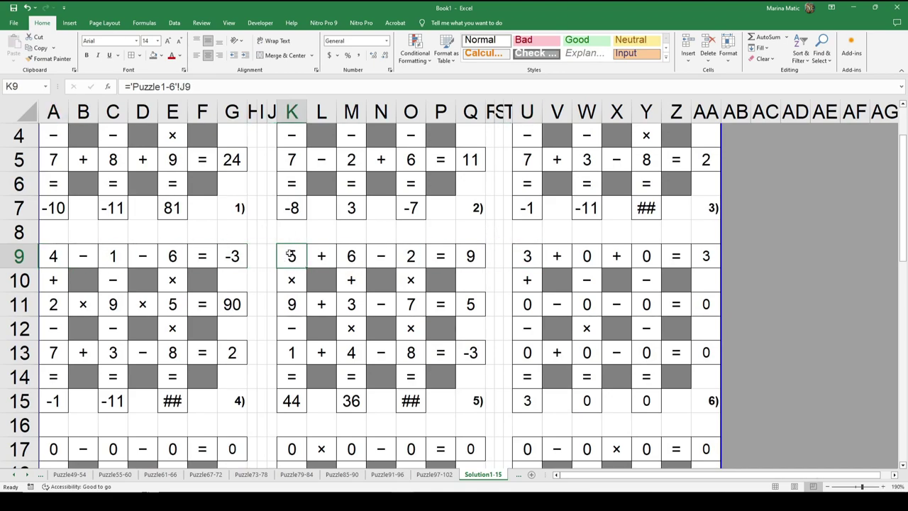
pyautogui.click(527, 256)
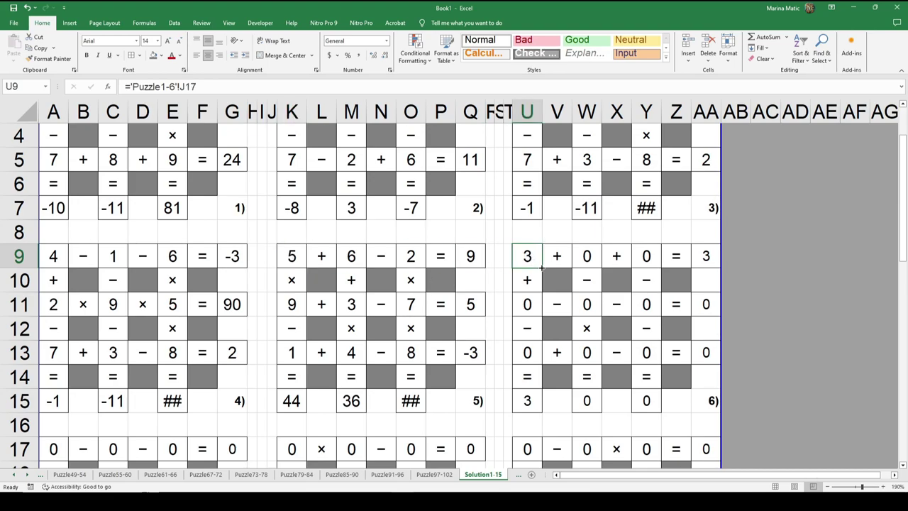
# Fill the U9 link across rows 9, 11, 13 to AA and down columns U, W, Y to row 15
pyautogui.moveTo(542, 267); pyautogui.dragTo(707, 256)
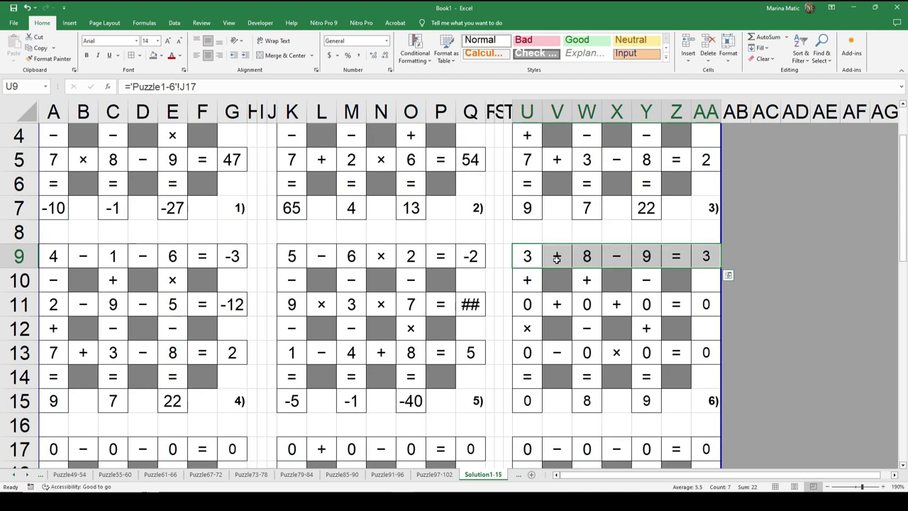
pyautogui.click(532, 257)
pyautogui.moveTo(542, 268); pyautogui.dragTo(601, 401)
pyautogui.click(590, 259)
pyautogui.click(646, 258)
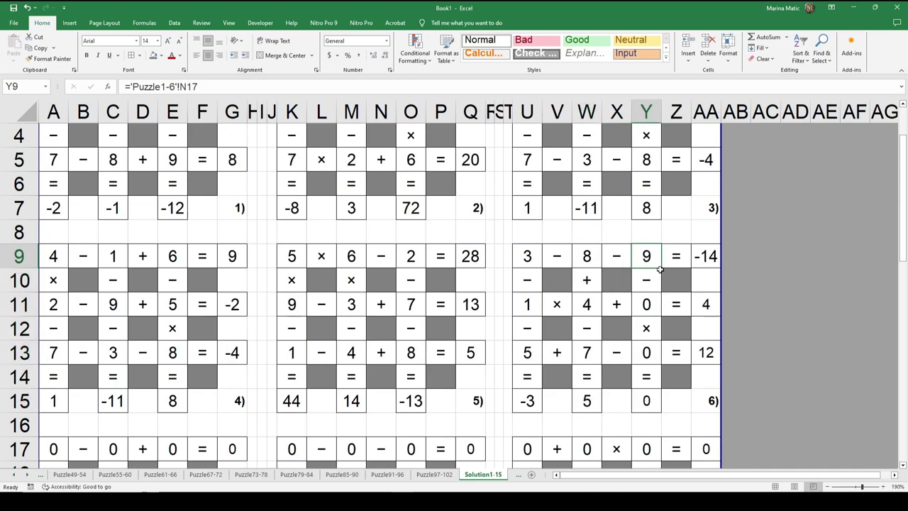
pyautogui.moveTo(662, 267); pyautogui.dragTo(649, 404)
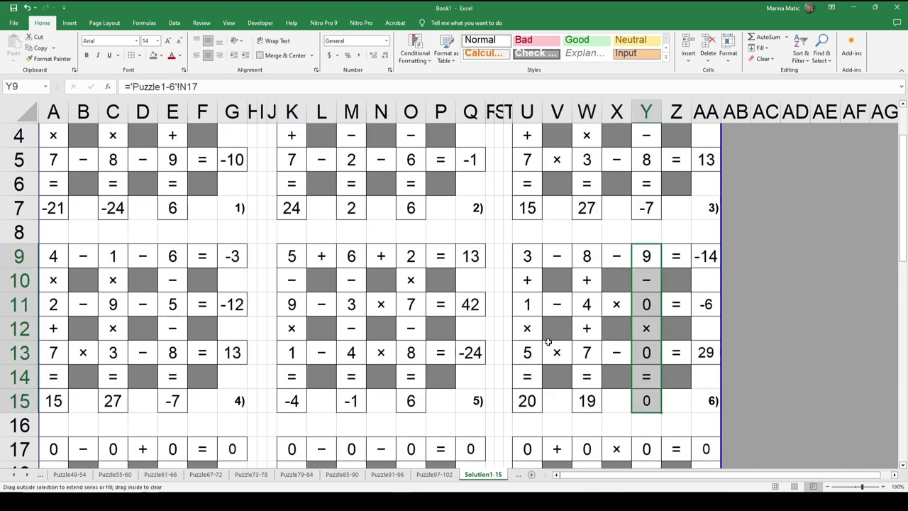
pyautogui.click(530, 306)
pyautogui.moveTo(540, 315); pyautogui.dragTo(704, 324)
pyautogui.click(536, 352)
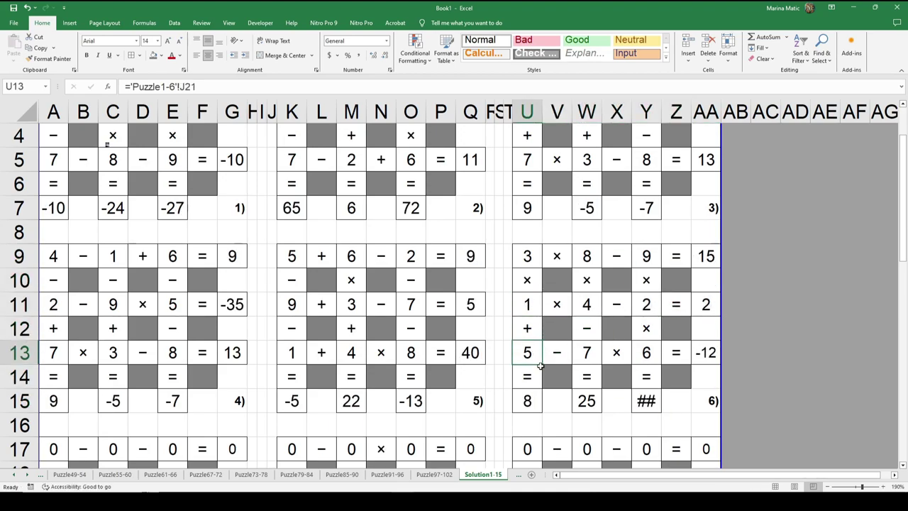
pyautogui.moveTo(540, 366); pyautogui.dragTo(706, 368)
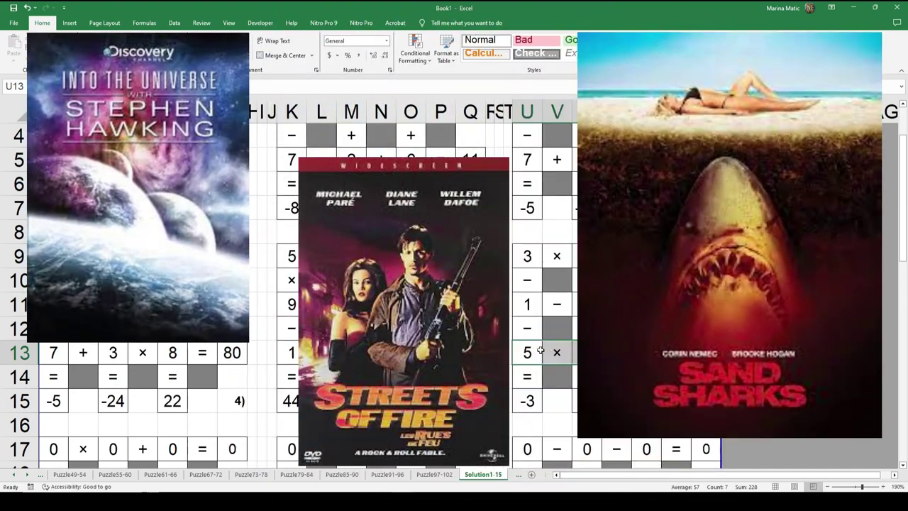
# Start a link formula in A17, the first cell of grid 7
pyautogui.scroll(-2, 200, 274)
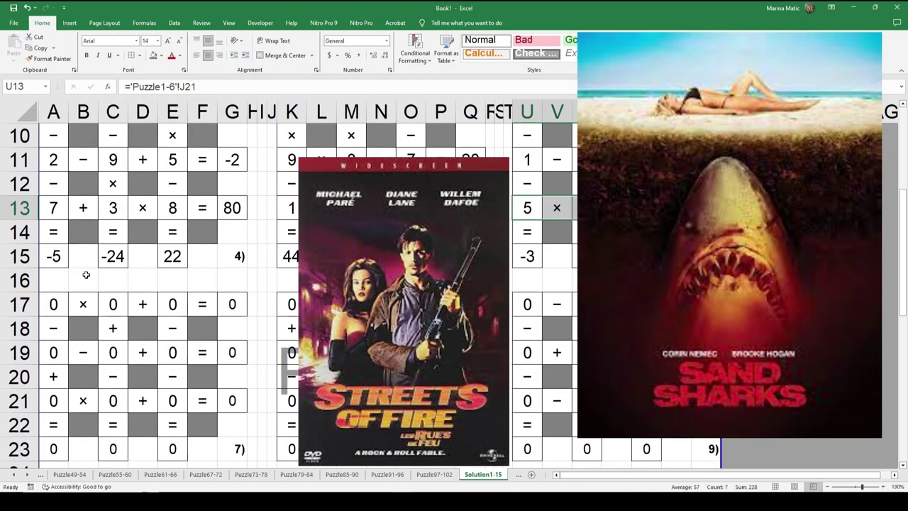
pyautogui.click(53, 304)
pyautogui.write('=')
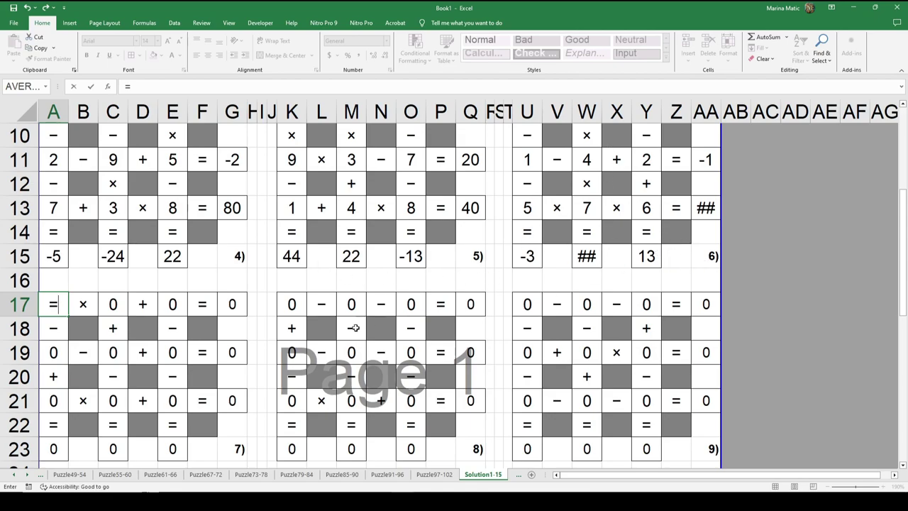
# Link A17 to 'Puzzle7-12'!A1 and copy it across row 17 to G17
pyautogui.click(24, 475)
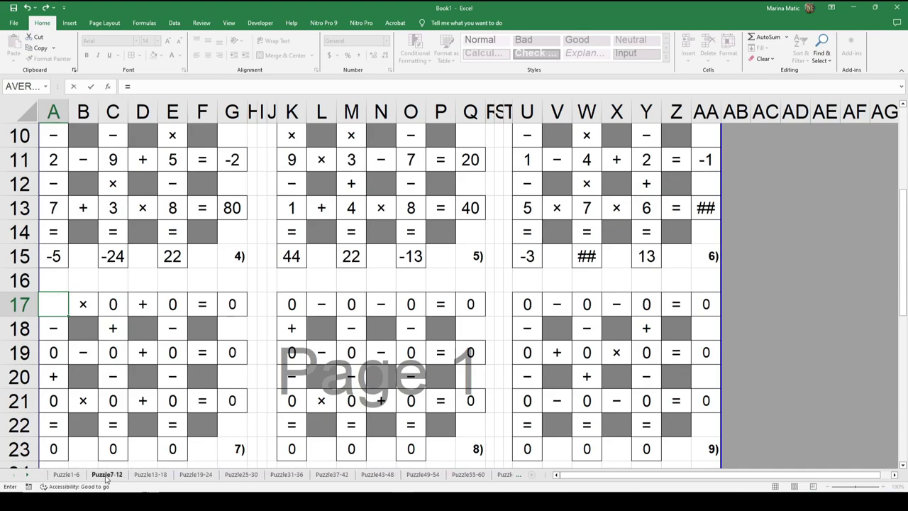
pyautogui.click(106, 474)
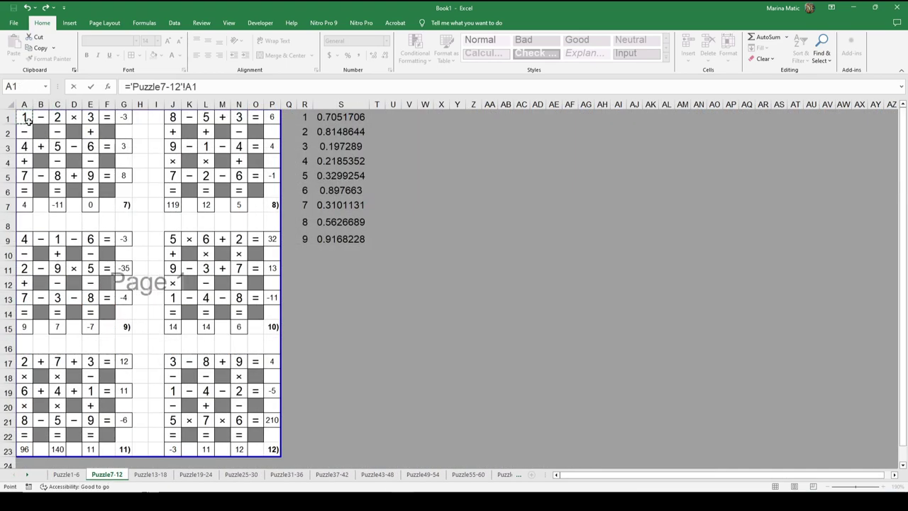
pyautogui.press('Return')
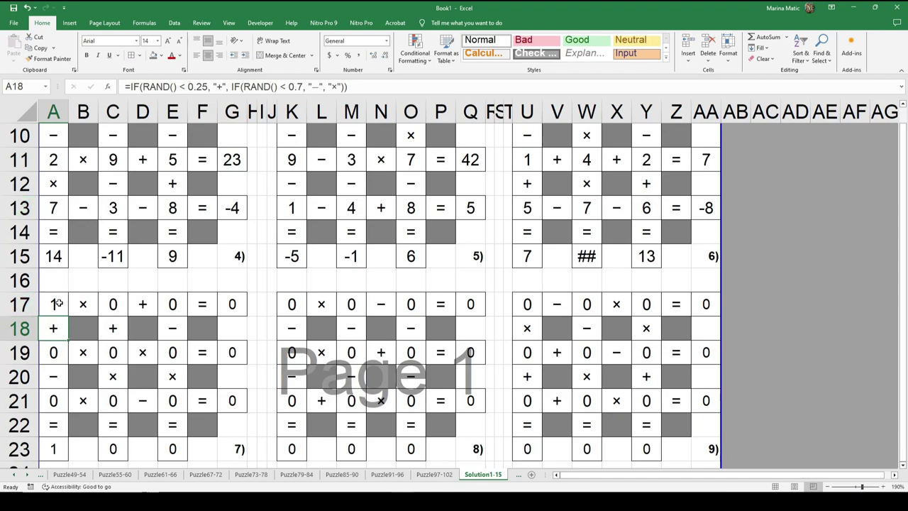
pyautogui.click(58, 303)
pyautogui.moveTo(68, 316); pyautogui.dragTo(230, 306)
# Fill the A17, C17 and E17 links down their columns to row 23
pyautogui.click(64, 306)
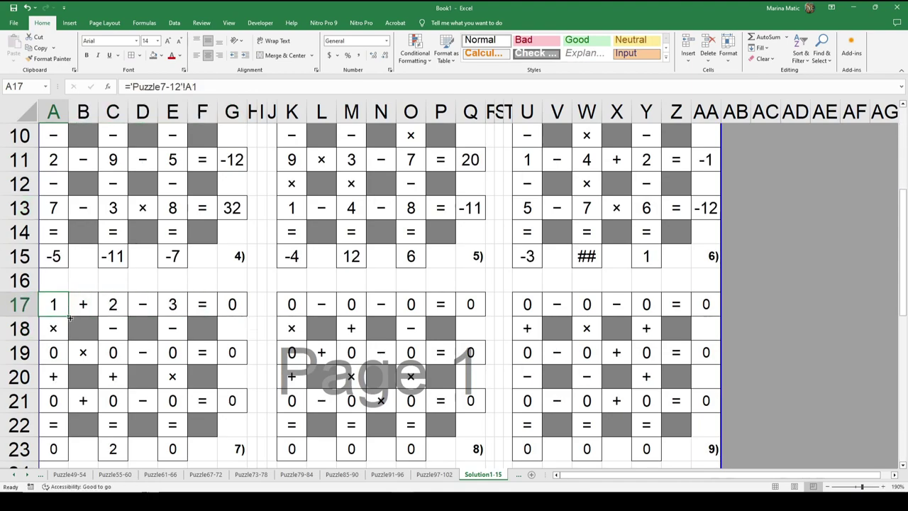
pyautogui.moveTo(70, 317); pyautogui.dragTo(68, 454)
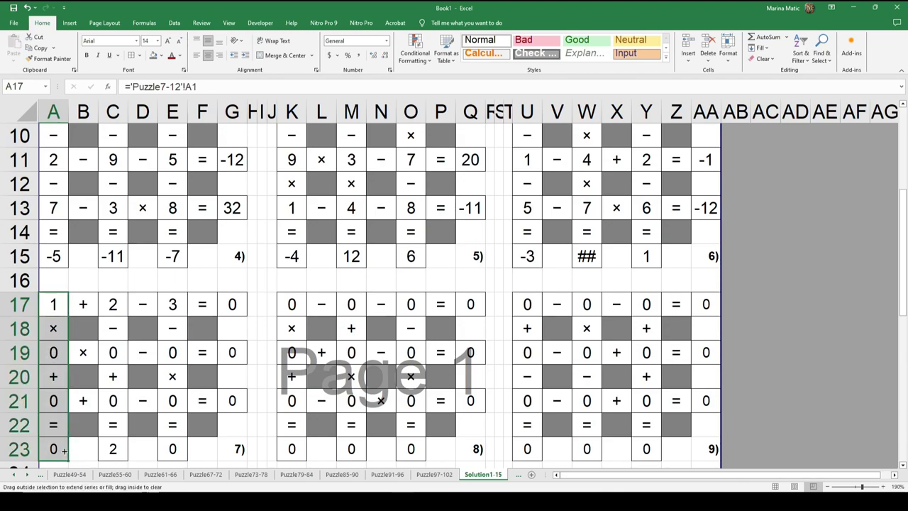
pyautogui.click(108, 308)
pyautogui.moveTo(128, 313); pyautogui.dragTo(113, 451)
pyautogui.click(173, 305)
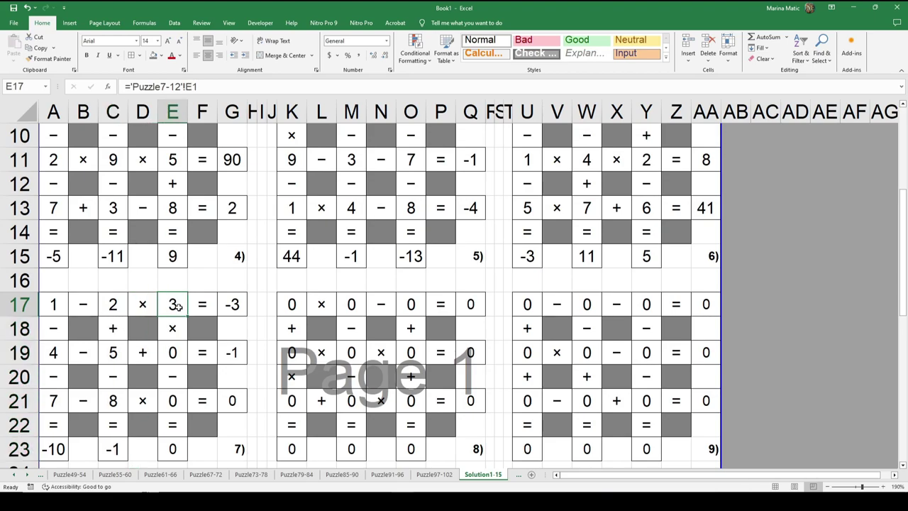
pyautogui.moveTo(186, 317); pyautogui.dragTo(176, 452)
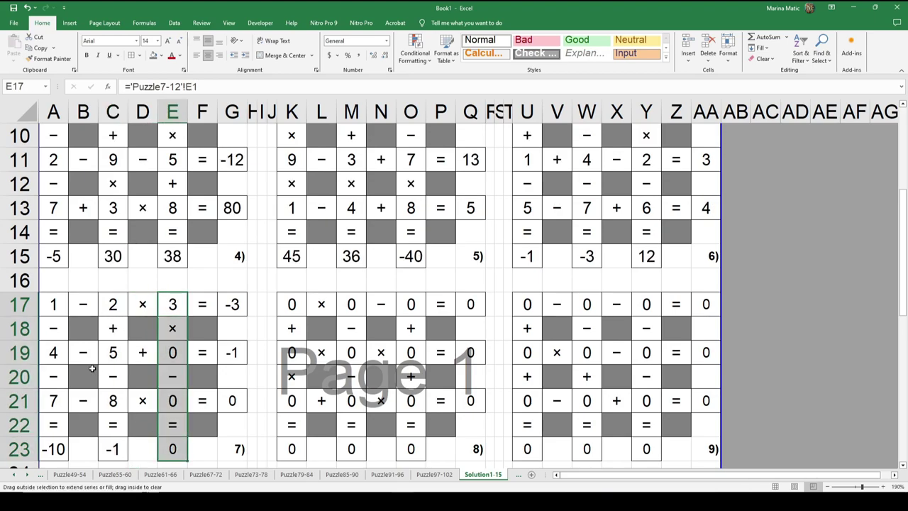
# Fill the links in rows 19 and 21 across to column G, then start a formula in K17
pyautogui.click(68, 355)
pyautogui.moveTo(68, 363); pyautogui.dragTo(237, 379)
pyautogui.click(56, 400)
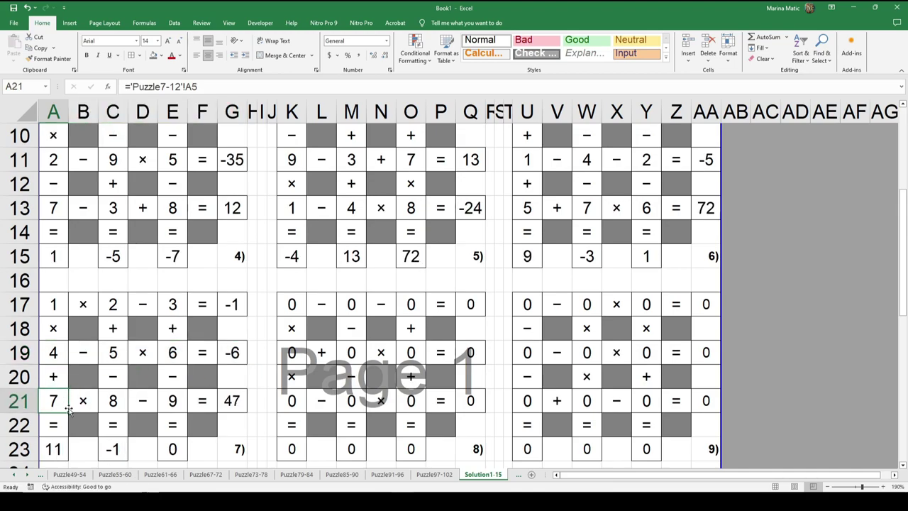
pyautogui.moveTo(68, 412); pyautogui.dragTo(240, 427)
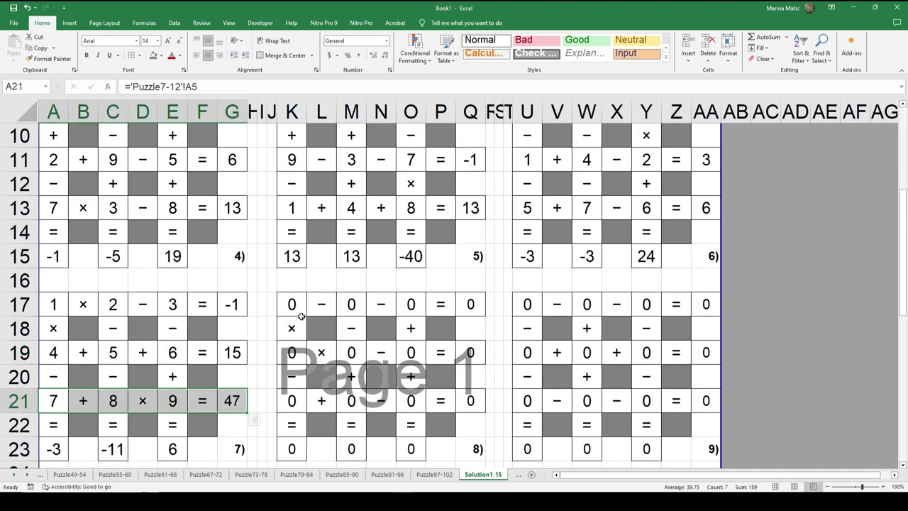
pyautogui.click(298, 305)
pyautogui.write('=')
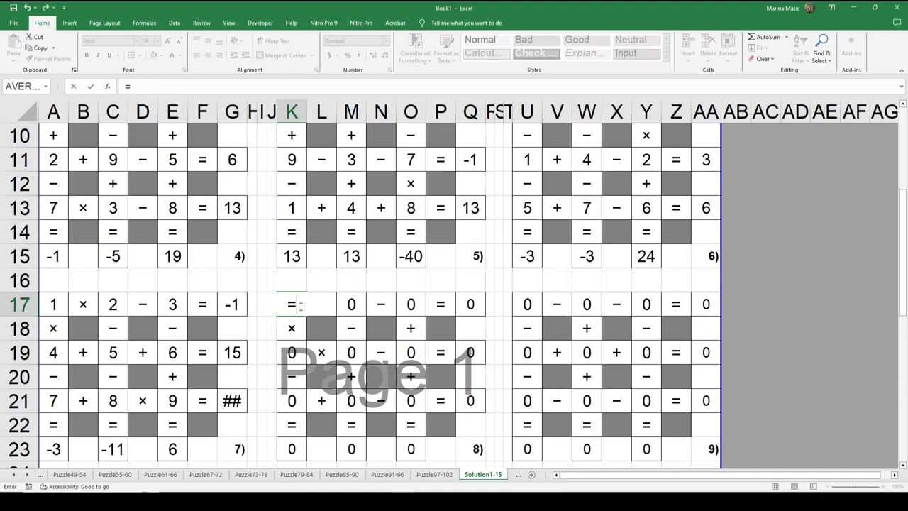
# Link K17 to 'Puzzle7-12'!J1 and fill it across row 17 to Q17
pyautogui.click(15, 476)
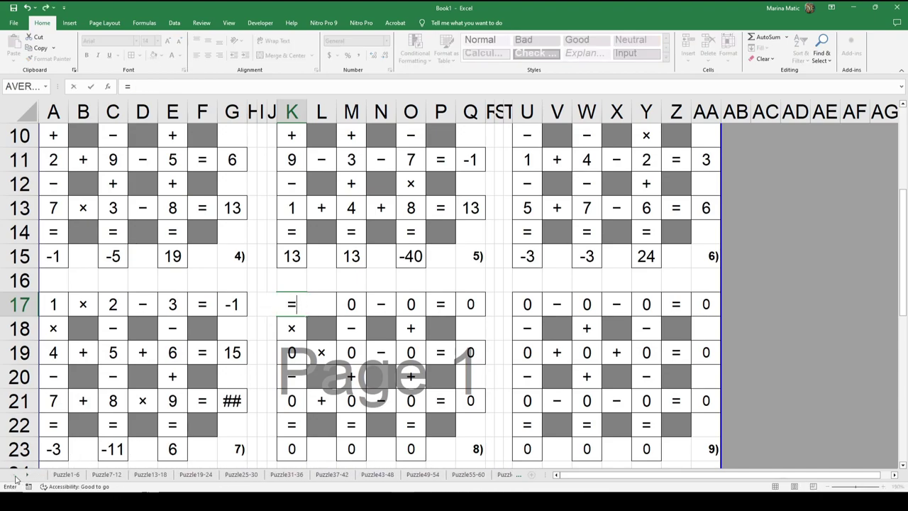
pyautogui.click(106, 474)
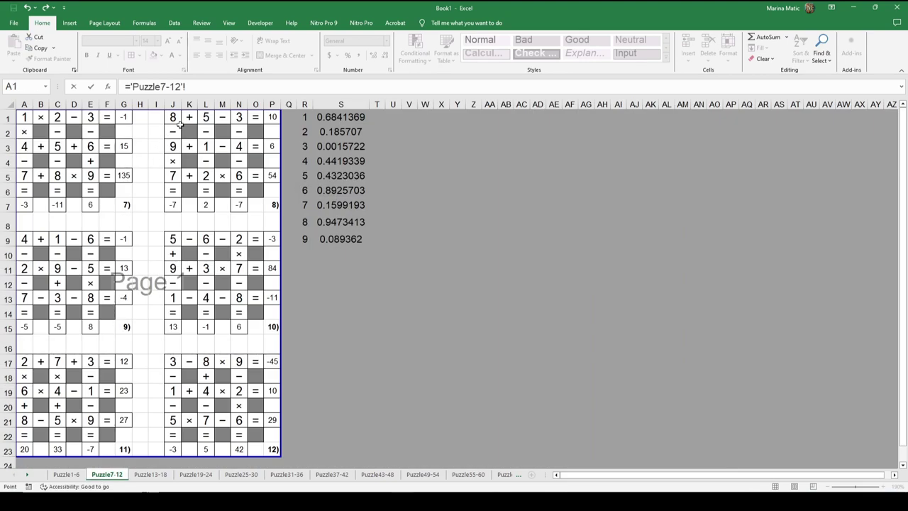
pyautogui.click(173, 118)
pyautogui.press('Return')
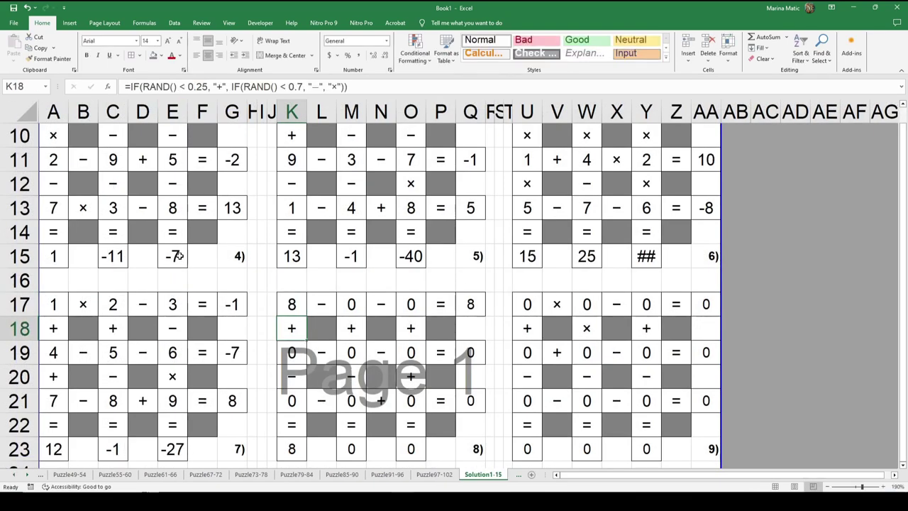
pyautogui.click(300, 314)
pyautogui.moveTo(308, 317); pyautogui.dragTo(477, 318)
# Fill the M17, O17 and K17 links down to row 23
pyautogui.click(343, 309)
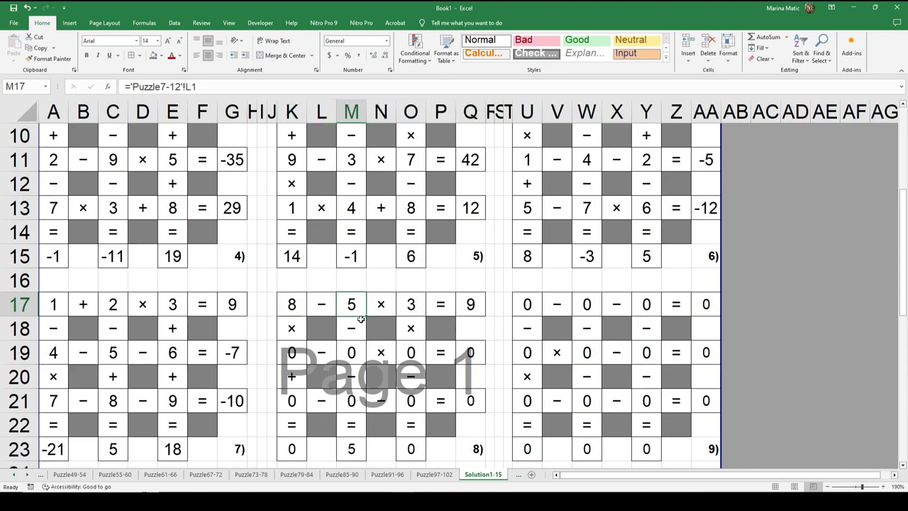
pyautogui.moveTo(368, 317); pyautogui.dragTo(357, 460)
pyautogui.click(408, 311)
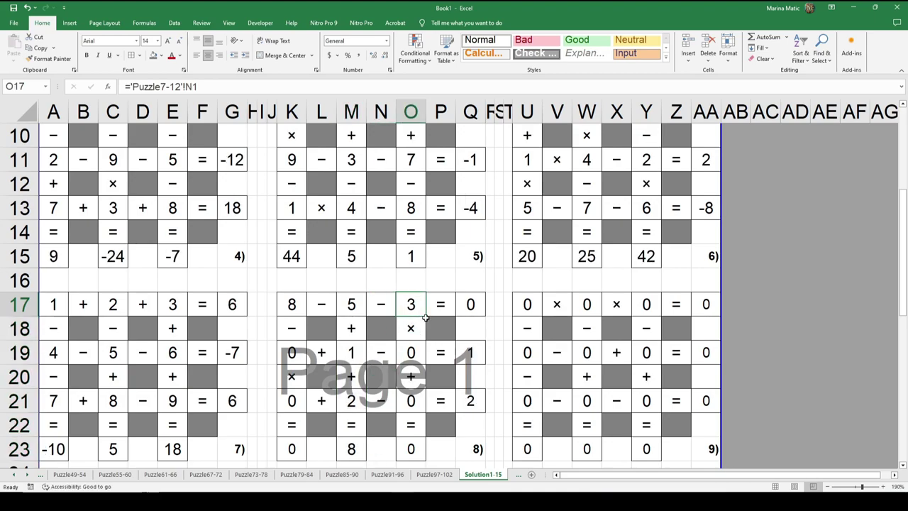
pyautogui.moveTo(428, 317); pyautogui.dragTo(418, 460)
pyautogui.click(291, 311)
pyautogui.moveTo(307, 317); pyautogui.dragTo(297, 458)
# Fill the K19 and K21 links across to column Q
pyautogui.click(292, 358)
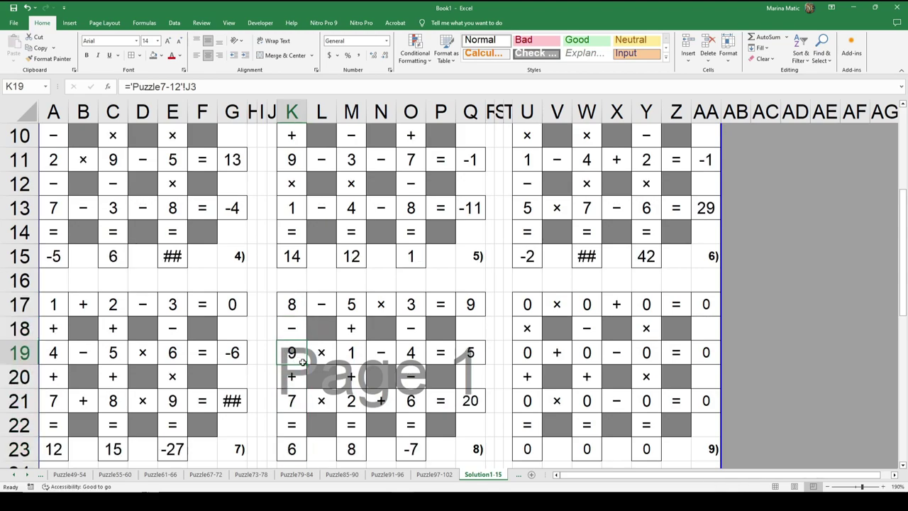
pyautogui.moveTo(305, 363); pyautogui.dragTo(466, 378)
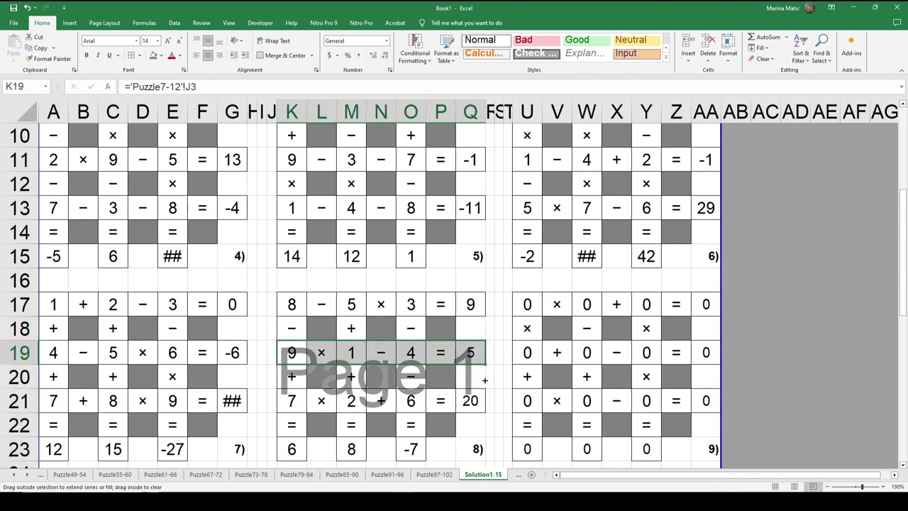
pyautogui.click(295, 400)
pyautogui.moveTo(306, 413); pyautogui.dragTo(473, 418)
# Link U17 to 'Puzzle7-12'!A9 and fill it across row 17 to AA17
pyautogui.click(532, 303)
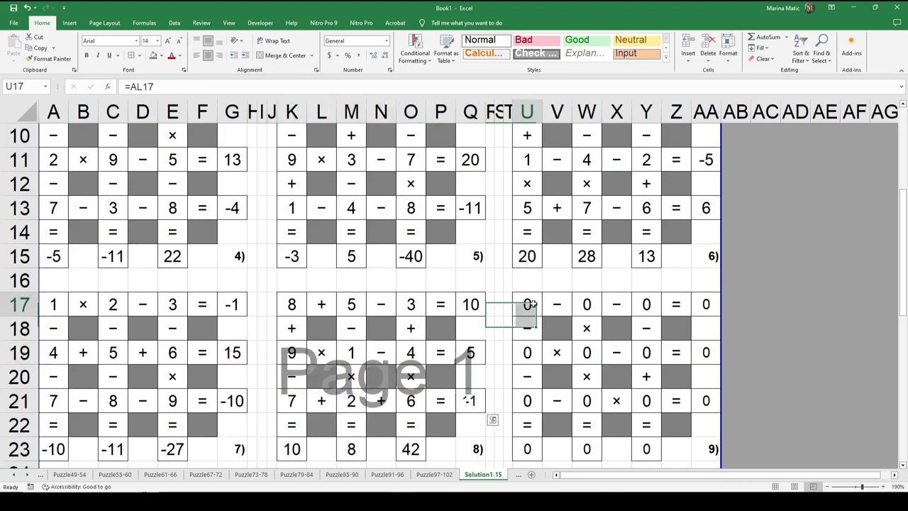
pyautogui.write('=')
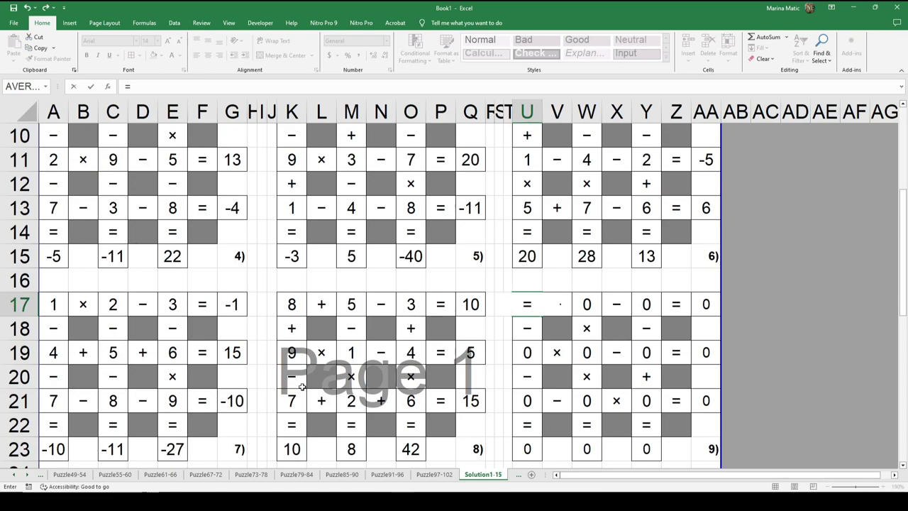
pyautogui.click(16, 474)
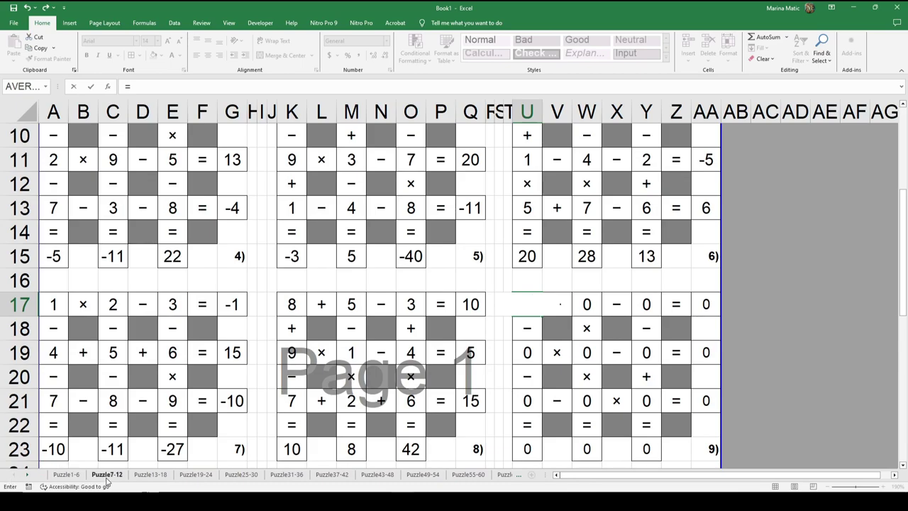
pyautogui.click(107, 474)
pyautogui.click(26, 240)
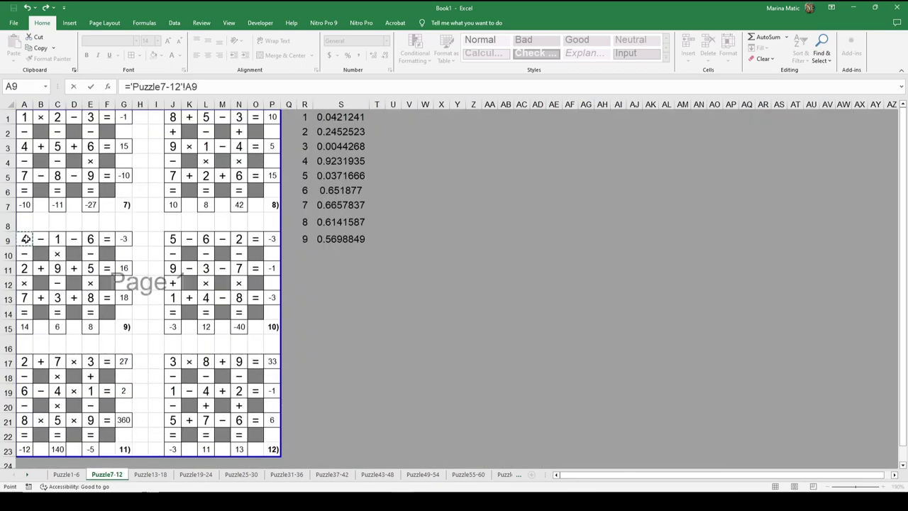
pyautogui.press('Return')
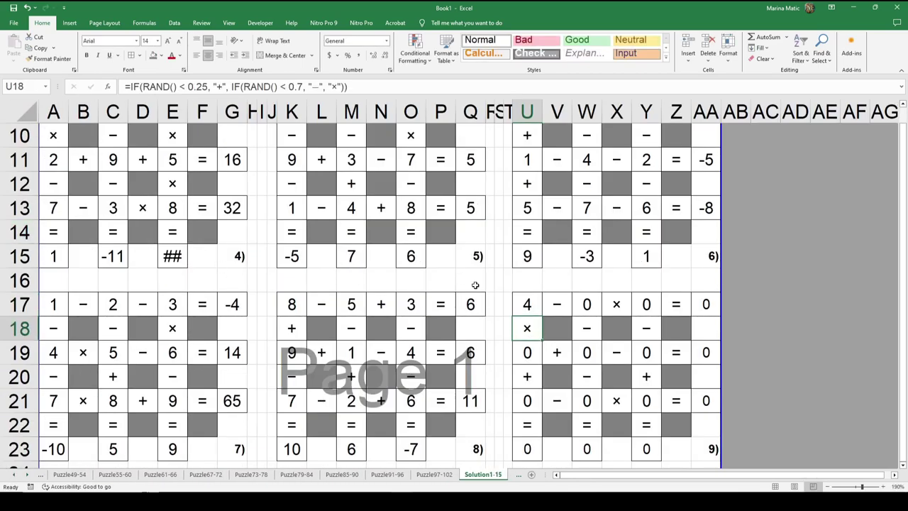
pyautogui.click(523, 306)
pyautogui.moveTo(544, 317); pyautogui.dragTo(717, 317)
# Fill the U17, W17 and Y17 links down to row 23
pyautogui.click(528, 303)
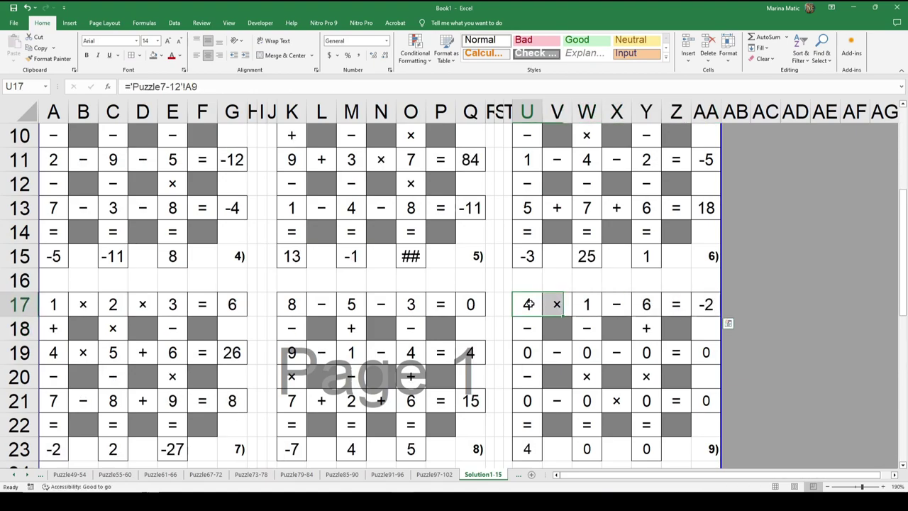
pyautogui.moveTo(542, 317); pyautogui.dragTo(541, 454)
pyautogui.click(588, 304)
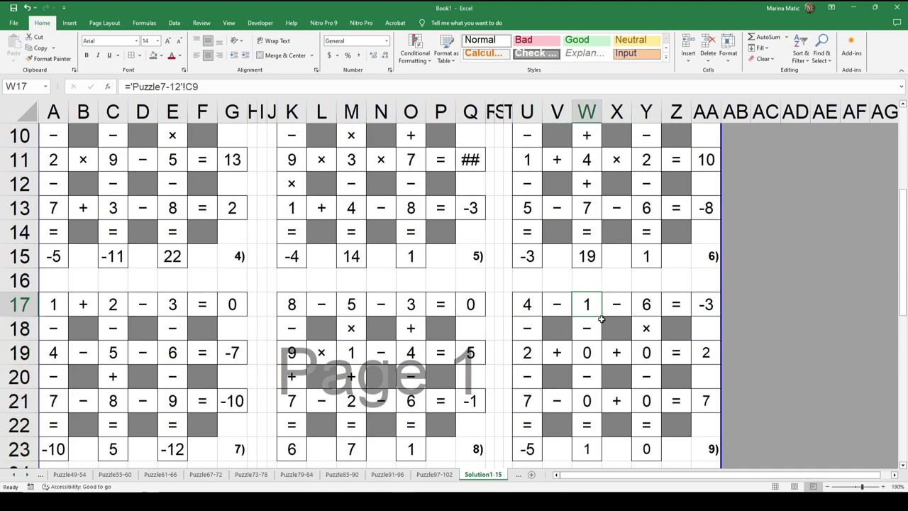
pyautogui.moveTo(601, 317); pyautogui.dragTo(587, 449)
pyautogui.click(646, 305)
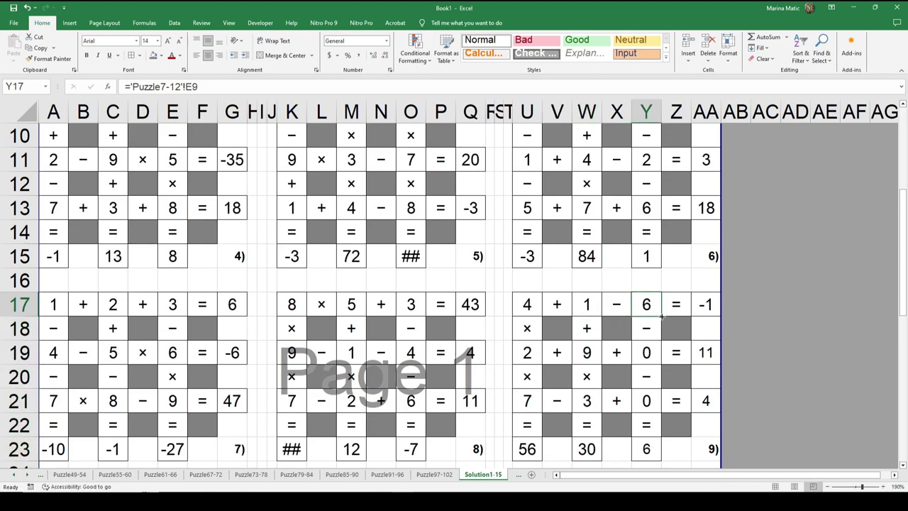
pyautogui.moveTo(662, 317); pyautogui.dragTo(642, 448)
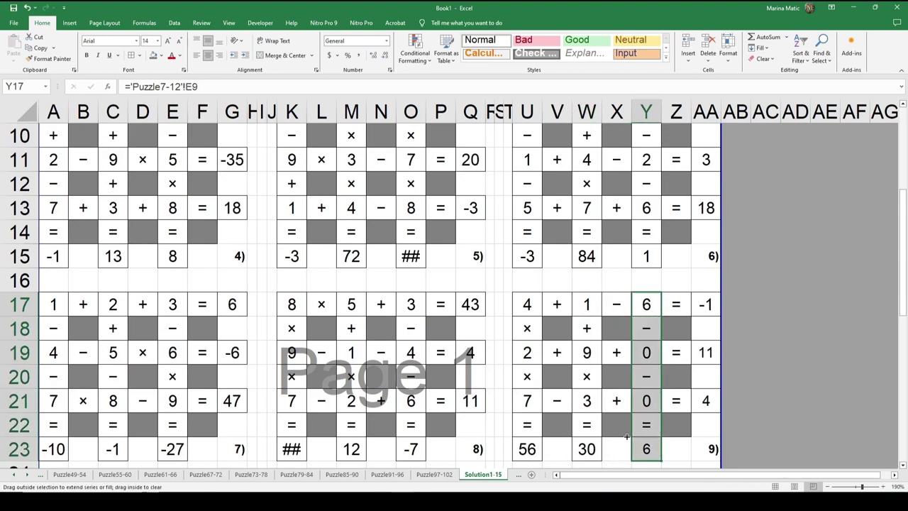
# Fill the U19 and U21 links across to AA, refilling column U down to U23
pyautogui.click(534, 350)
pyautogui.moveTo(541, 364); pyautogui.dragTo(706, 367)
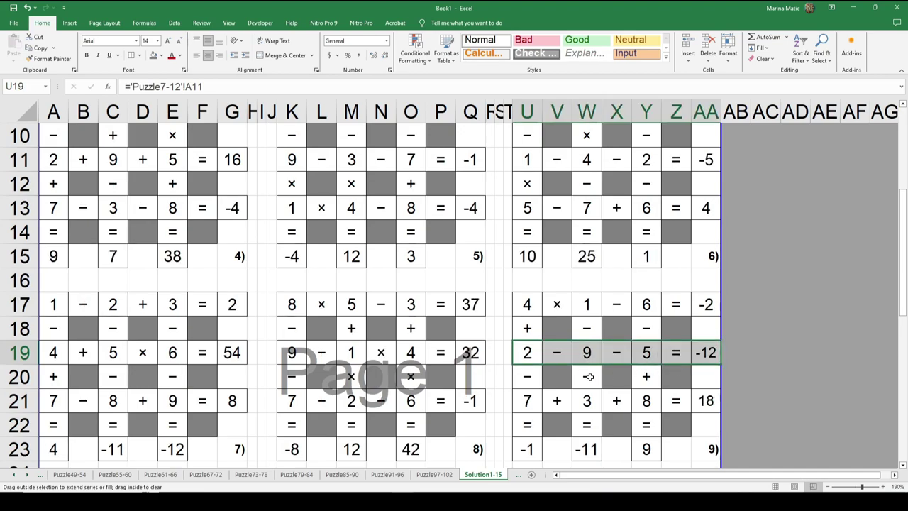
pyautogui.click(533, 312)
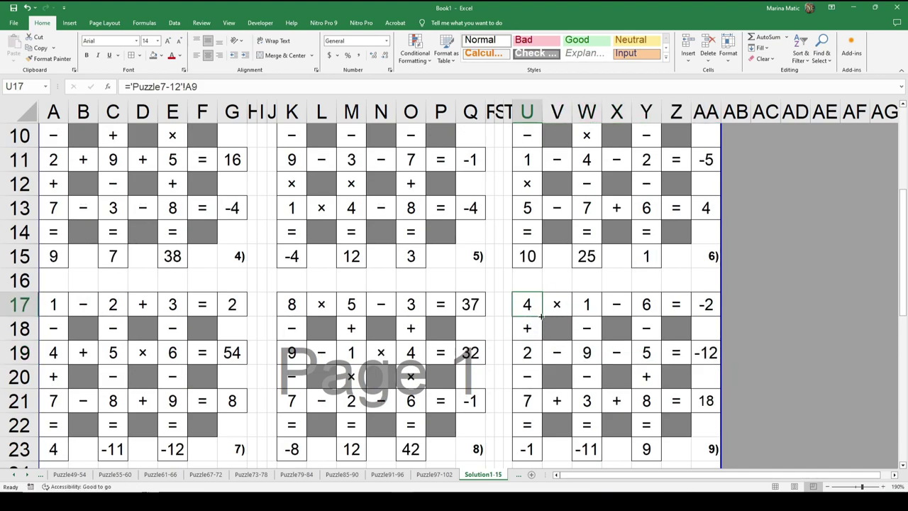
pyautogui.moveTo(541, 317); pyautogui.dragTo(541, 461)
pyautogui.click(539, 410)
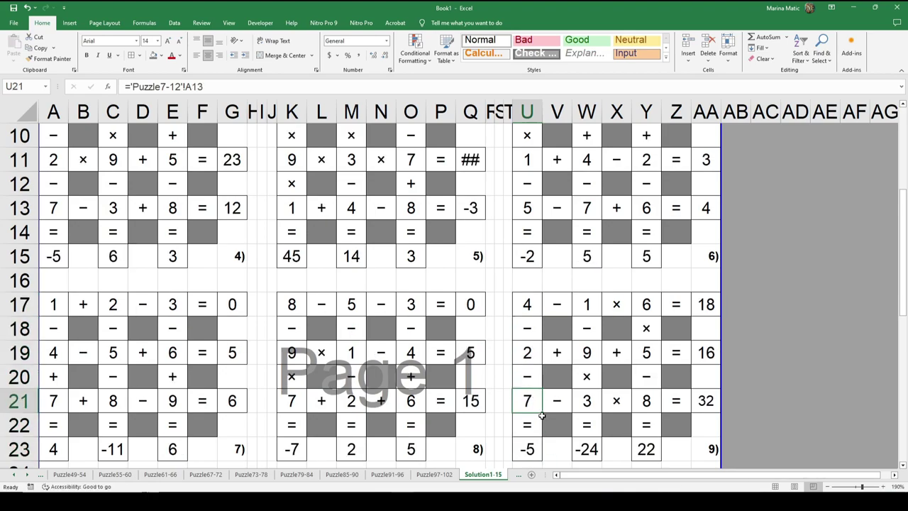
pyautogui.moveTo(543, 414); pyautogui.dragTo(714, 419)
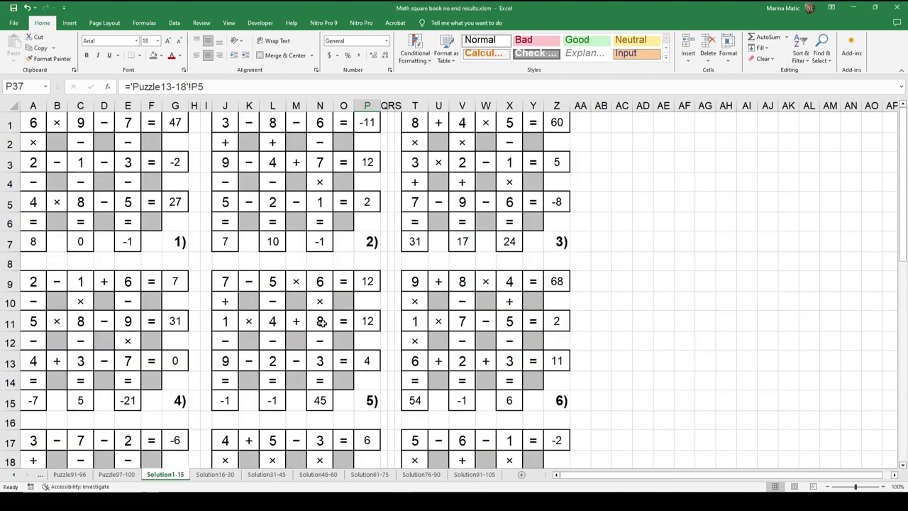
# Compare the Solution1-15 and Solution16-30 sheets by switching between them
pyautogui.scroll(-7, 323, 323)
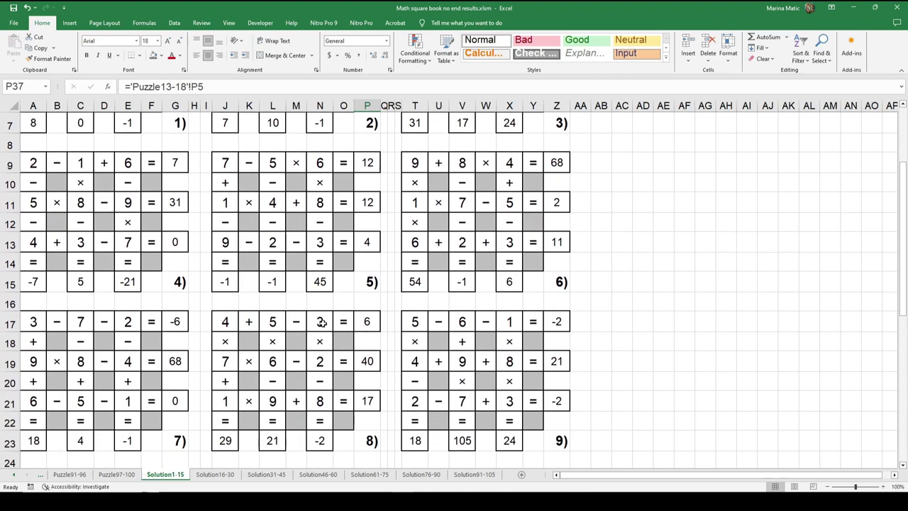
pyautogui.scroll(-2, 320, 325)
pyautogui.scroll(1, 320, 319)
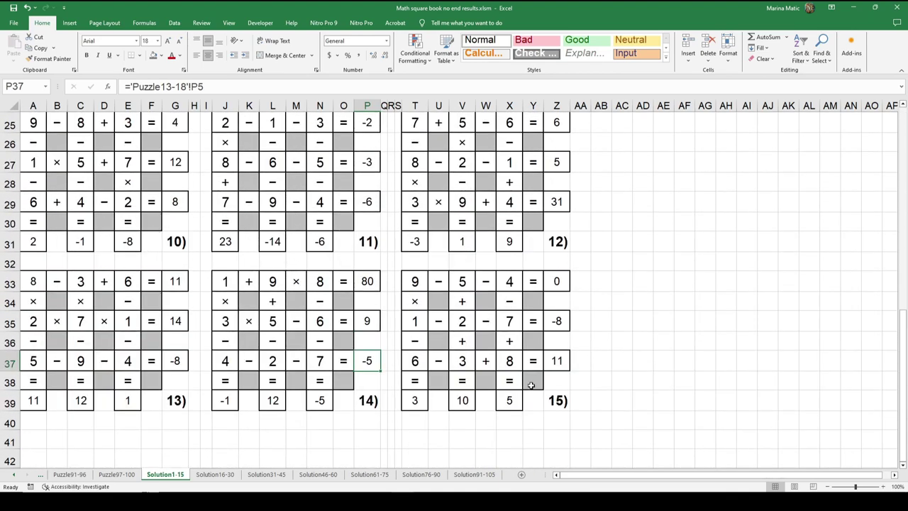
pyautogui.click(228, 473)
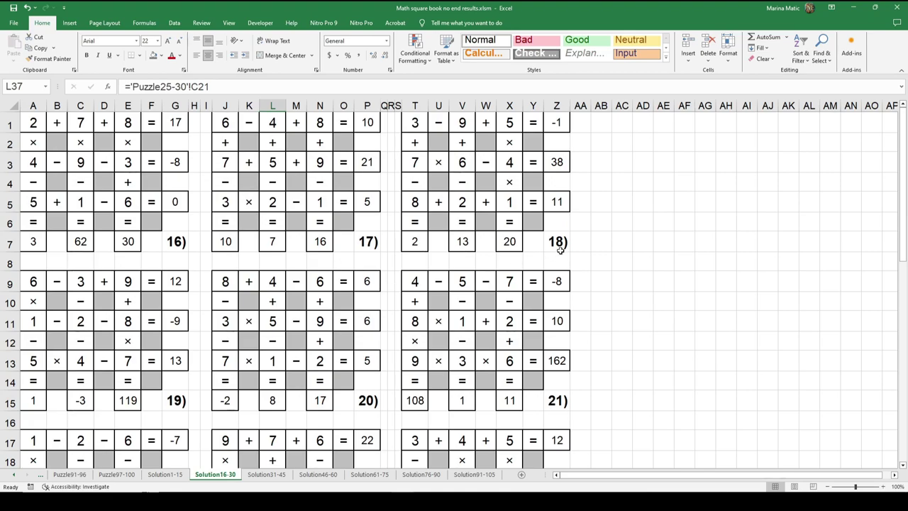
pyautogui.scroll(-5, 458, 289)
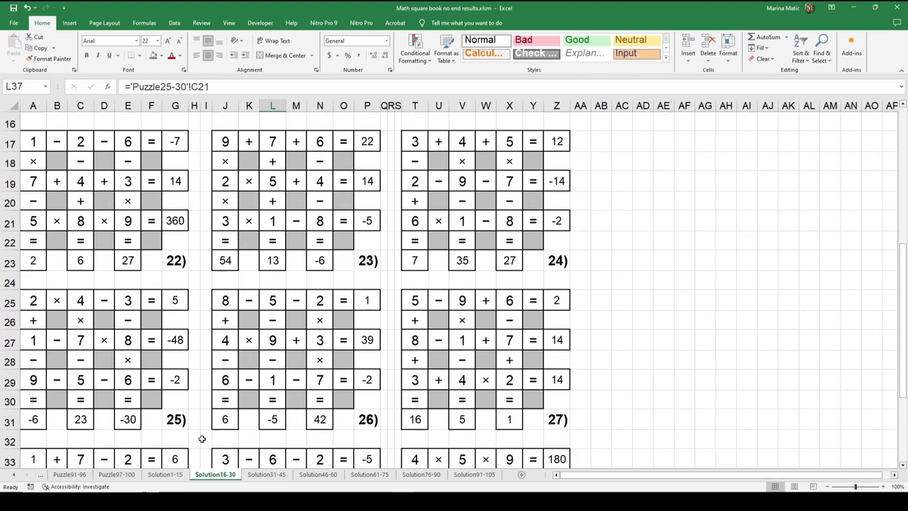
pyautogui.click(171, 479)
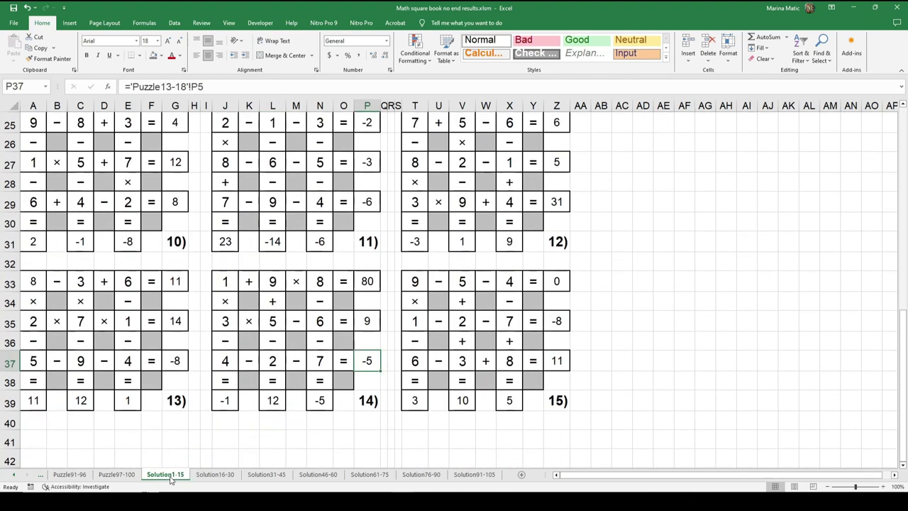
pyautogui.click(202, 479)
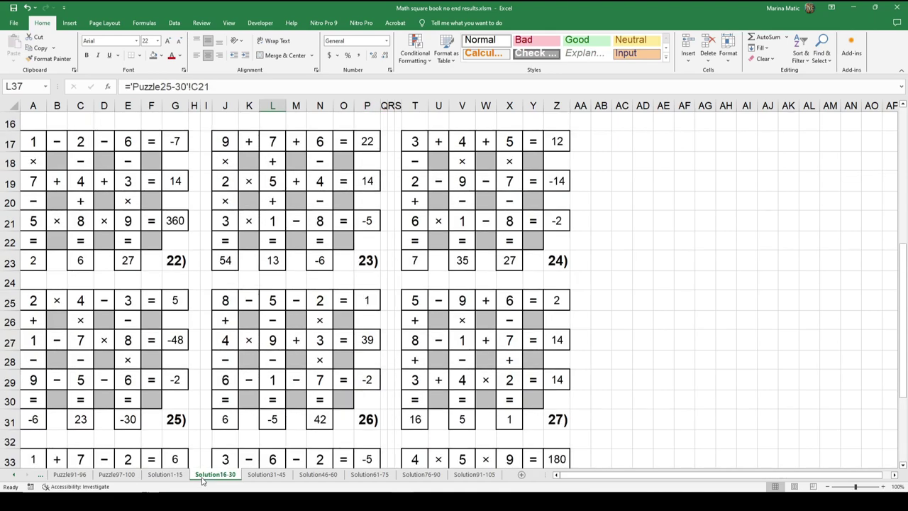
pyautogui.click(167, 478)
pyautogui.click(208, 479)
pyautogui.click(168, 477)
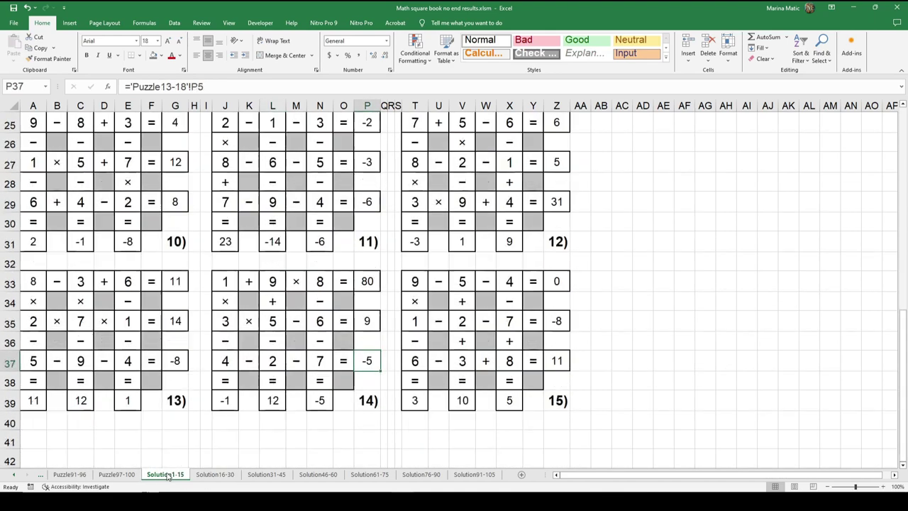
pyautogui.click(214, 474)
# Page through Solution31-45 up to Solution91-105 and scroll to the sheet's end
pyautogui.click(264, 475)
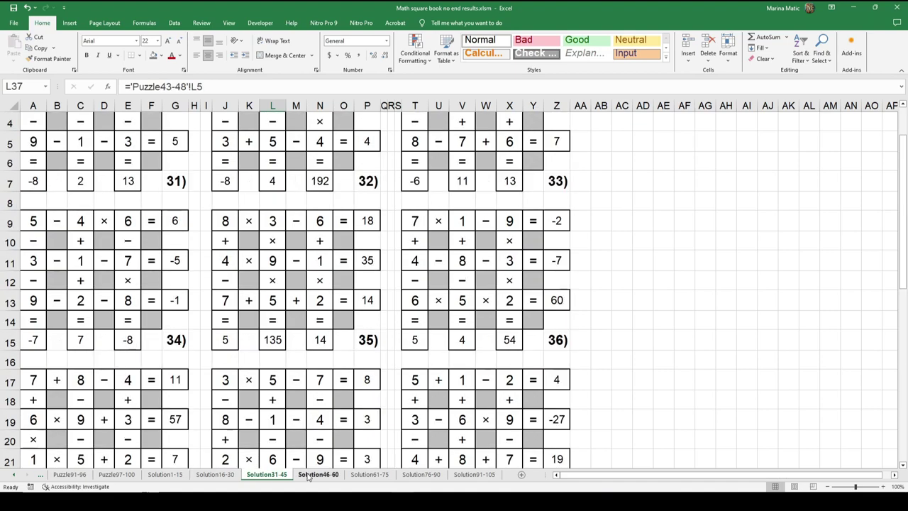
pyautogui.click(323, 475)
pyautogui.click(366, 475)
pyautogui.click(420, 474)
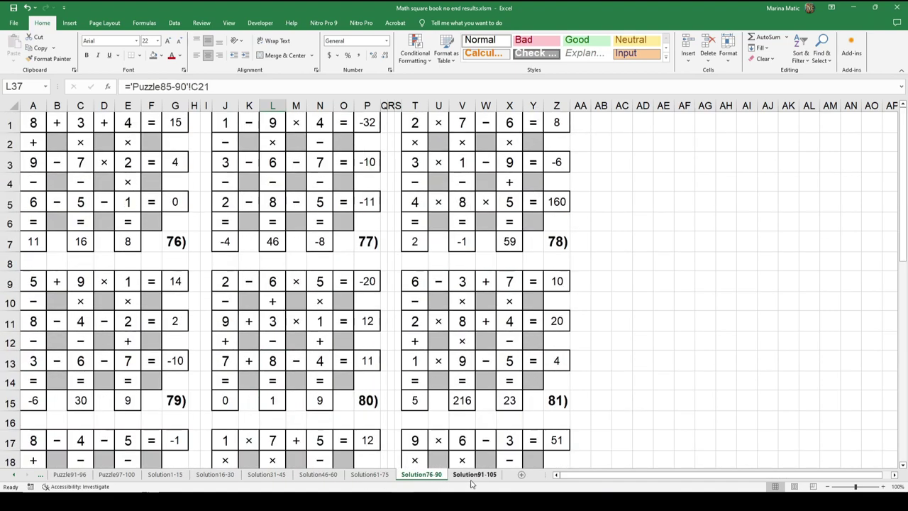
pyautogui.click(474, 474)
pyautogui.scroll(-7, 409, 341)
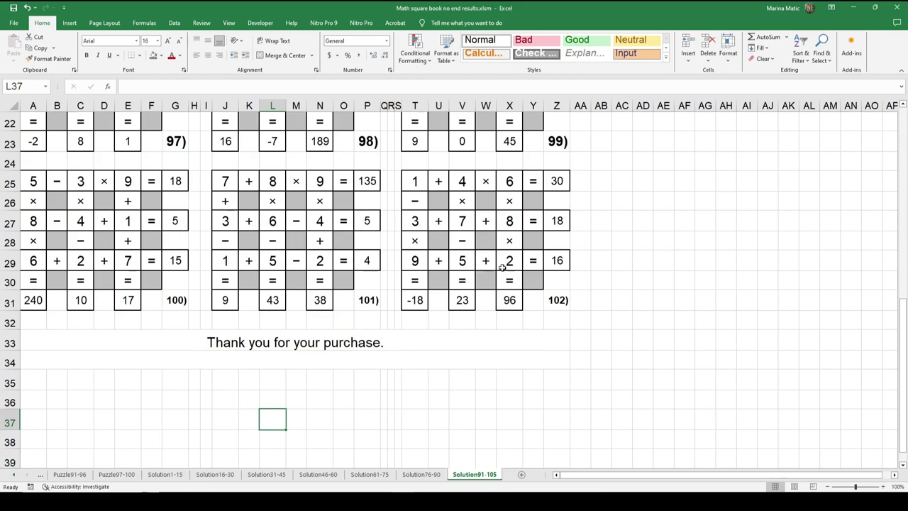
pyautogui.scroll(-1, 376, 300)
pyautogui.moveTo(207, 288); pyautogui.dragTo(320, 447)
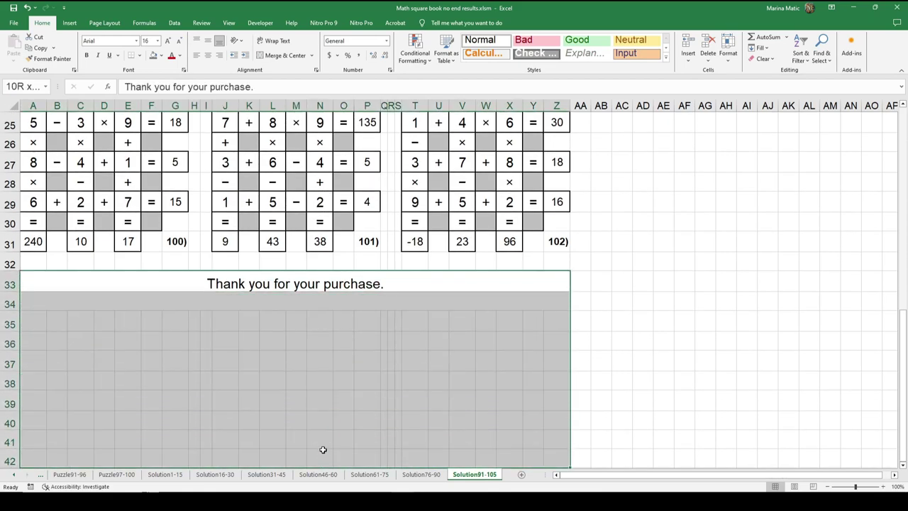
pyautogui.click(290, 352)
pyautogui.click(243, 302)
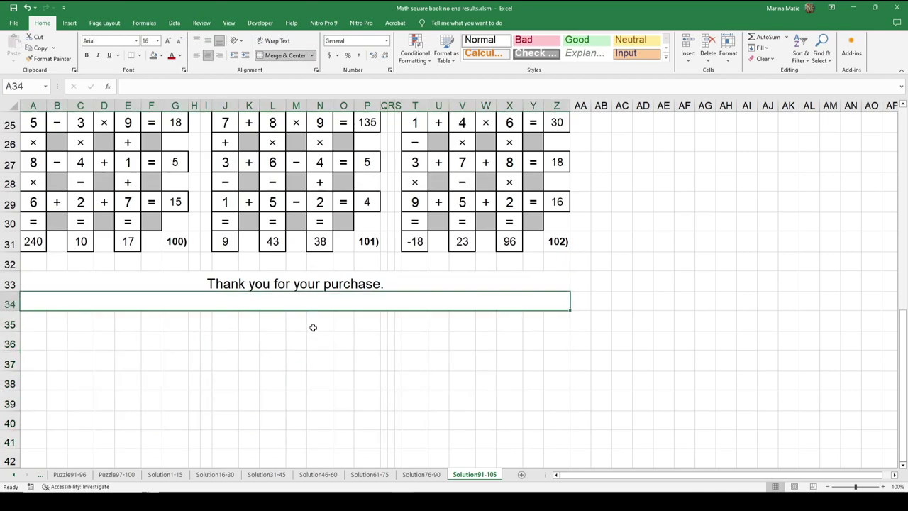
pyautogui.moveTo(198, 287); pyautogui.dragTo(205, 383)
pyautogui.scroll(1, 222, 297)
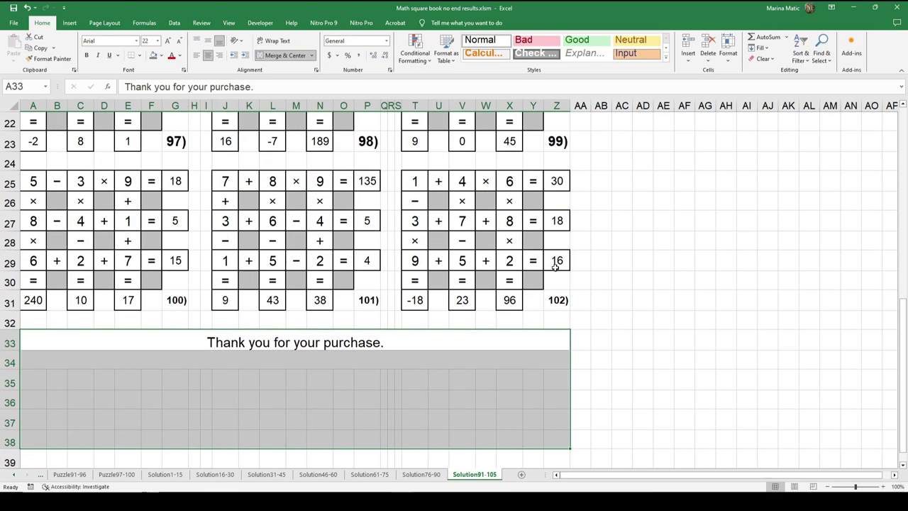
pyautogui.scroll(2, 551, 276)
pyautogui.scroll(5, 550, 276)
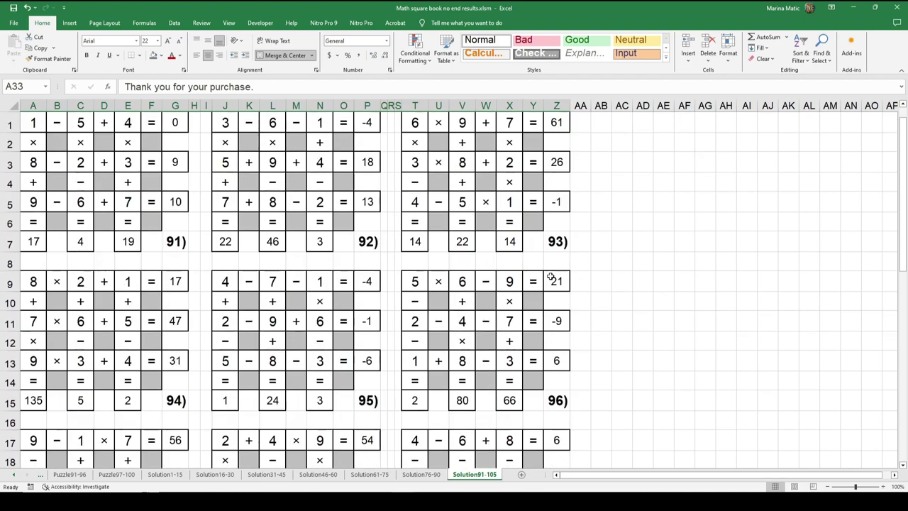
pyautogui.scroll(-10, 378, 278)
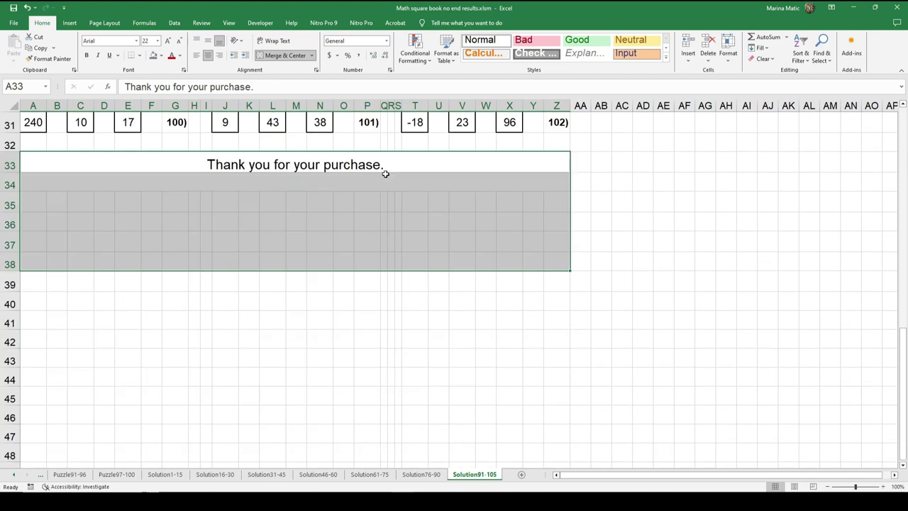
pyautogui.scroll(10, 308, 254)
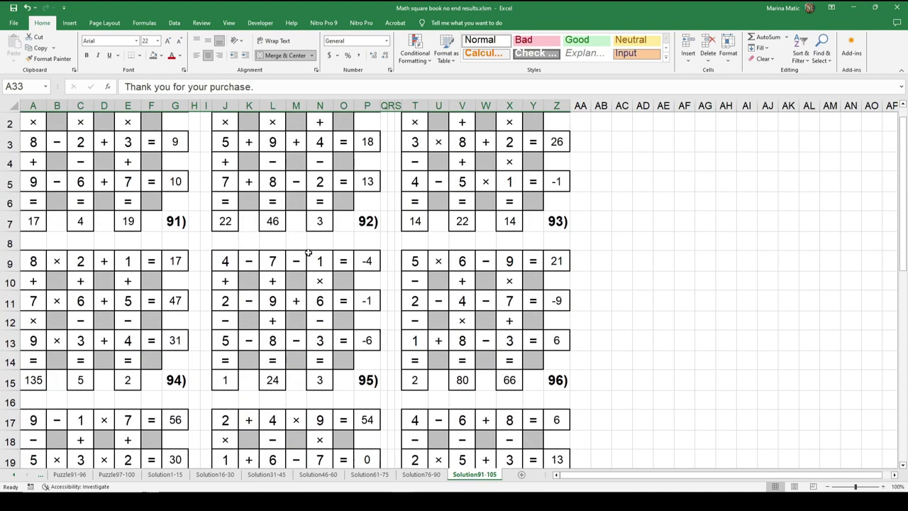
# Navigate back through the sheet tabs to the Puzzle7-12 sheet
pyautogui.click(368, 473)
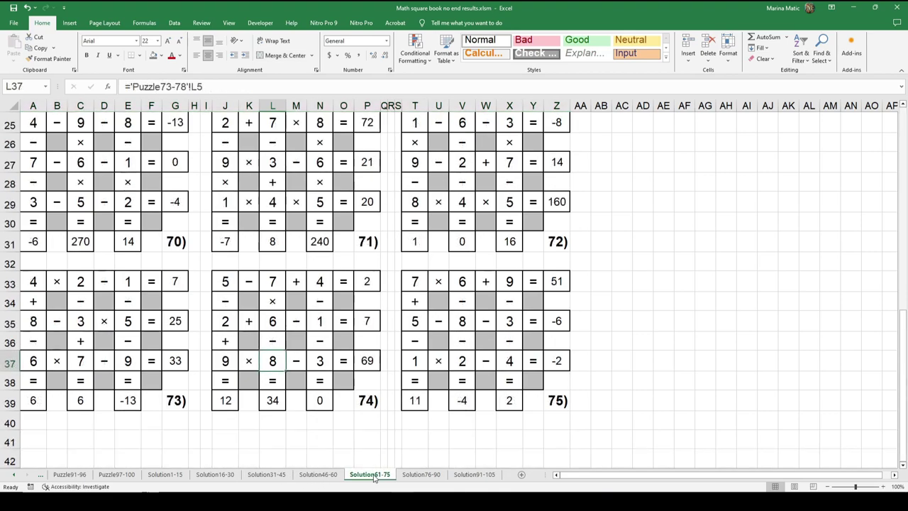
pyautogui.click(318, 474)
pyautogui.click(278, 475)
pyautogui.click(164, 474)
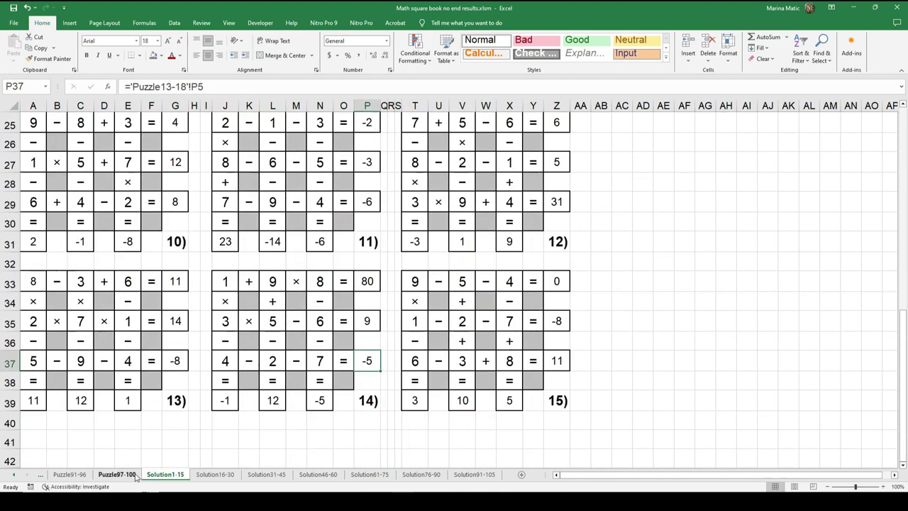
pyautogui.click(116, 473)
pyautogui.click(14, 474)
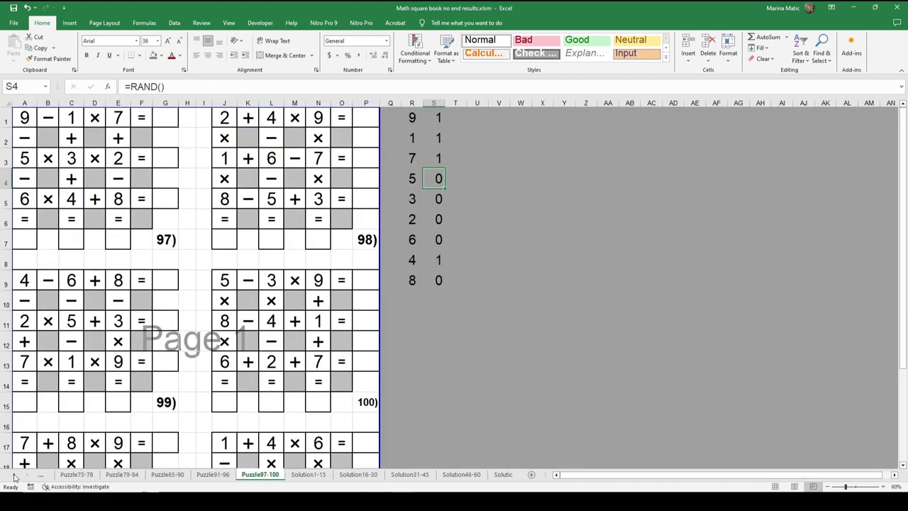
pyautogui.click(14, 474)
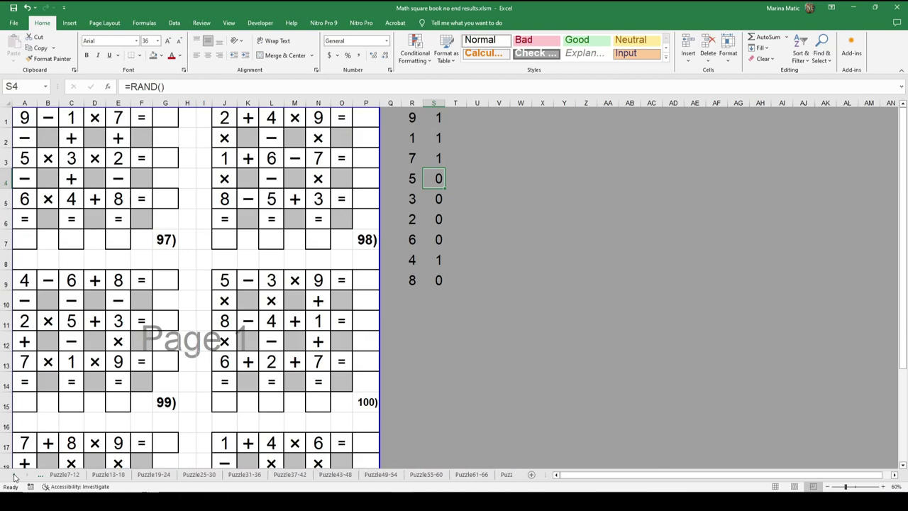
pyautogui.click(107, 474)
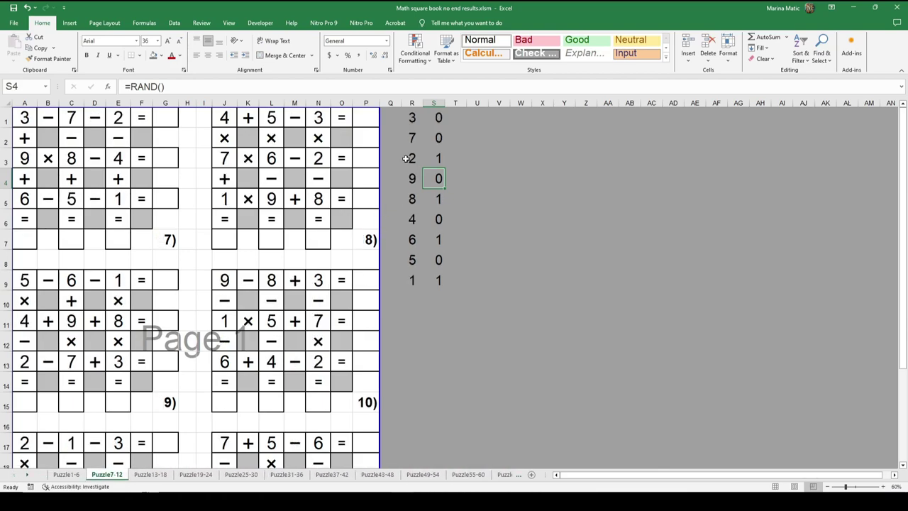
# Widen column S to show the full RAND() decimals, check them, and select columns R and S
pyautogui.click(416, 118)
pyautogui.press('Down')
pyautogui.press('Down')
pyautogui.press('Down')
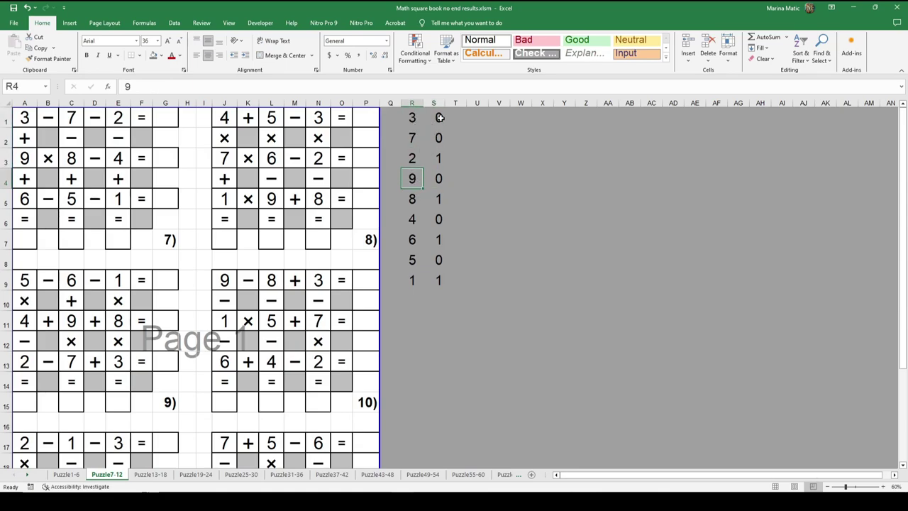
pyautogui.moveTo(445, 103); pyautogui.dragTo(489, 103)
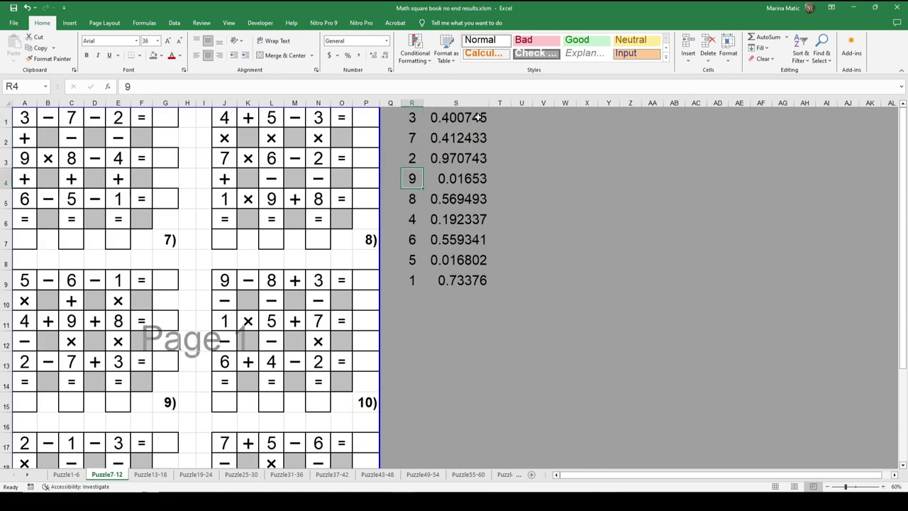
pyautogui.click(470, 124)
pyautogui.click(465, 137)
pyautogui.click(461, 178)
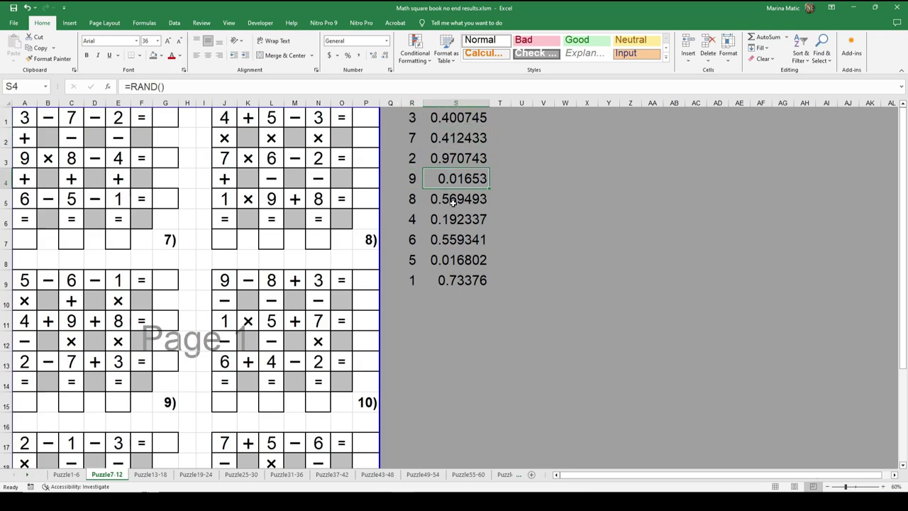
pyautogui.click(456, 238)
pyautogui.click(457, 253)
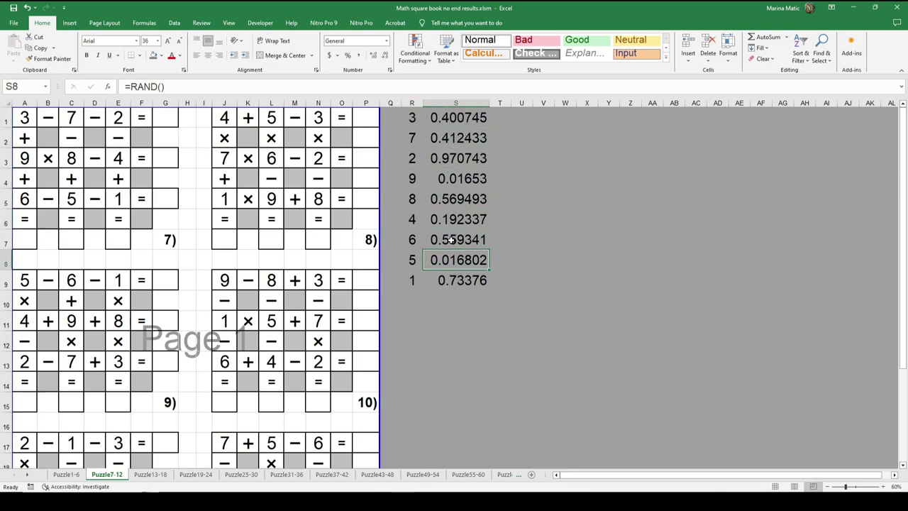
pyautogui.moveTo(411, 103); pyautogui.dragTo(443, 103)
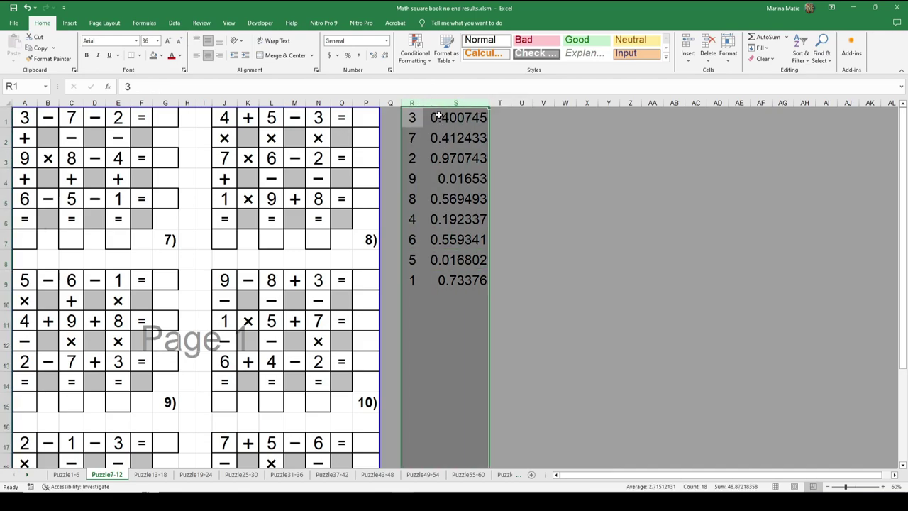
# Sort columns R:S by column S values, smallest to largest, then deselect them
pyautogui.click(175, 23)
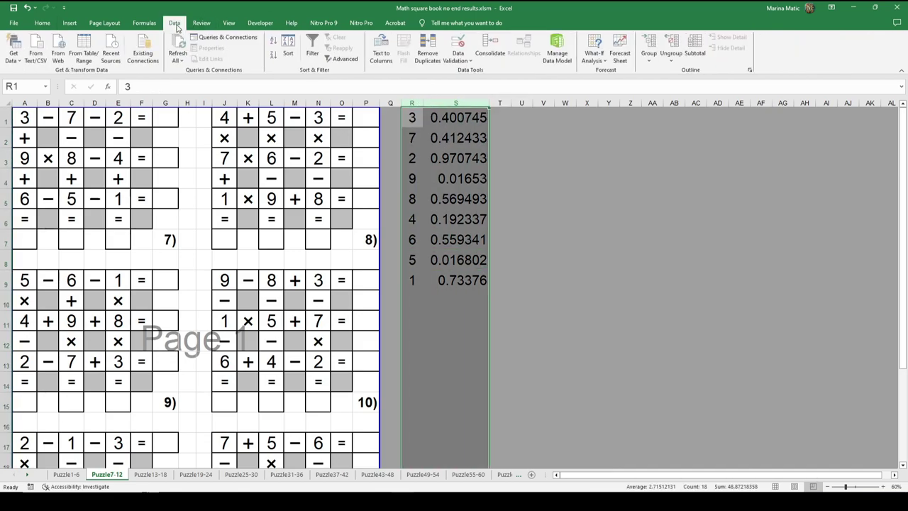
pyautogui.click(288, 51)
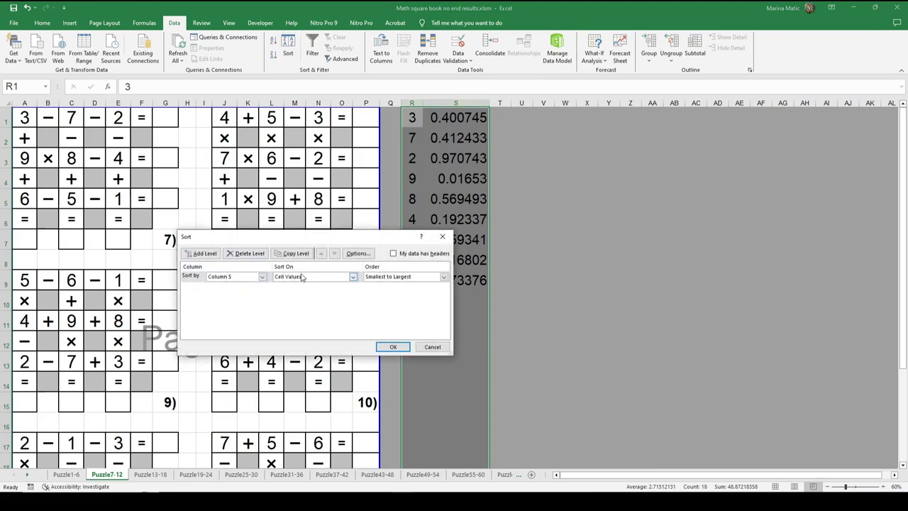
pyautogui.click(392, 346)
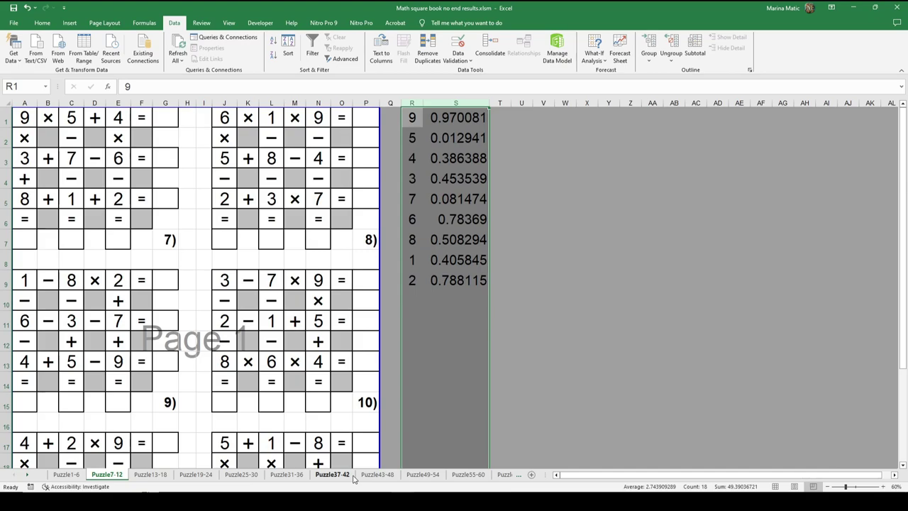
pyautogui.click(431, 313)
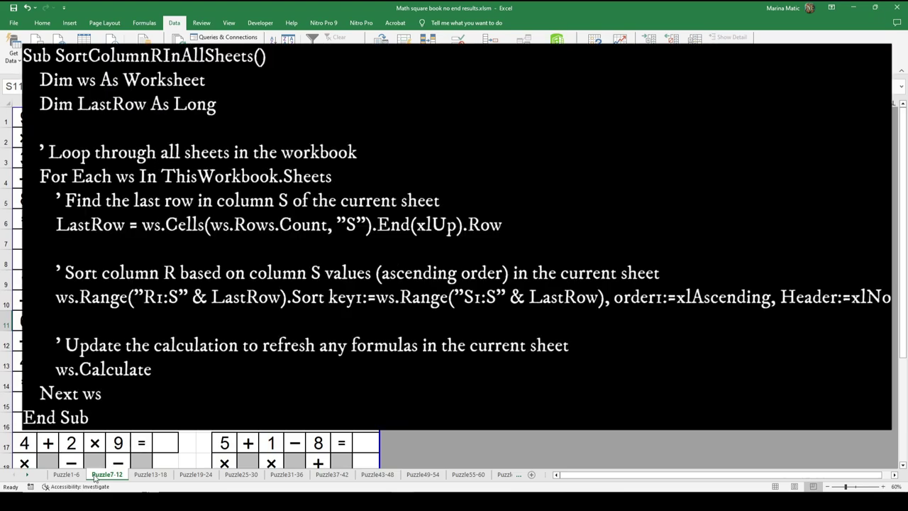
# From the Puzzle1-6 sheet, open the Visual Basic editor and insert a new module
pyautogui.click(69, 475)
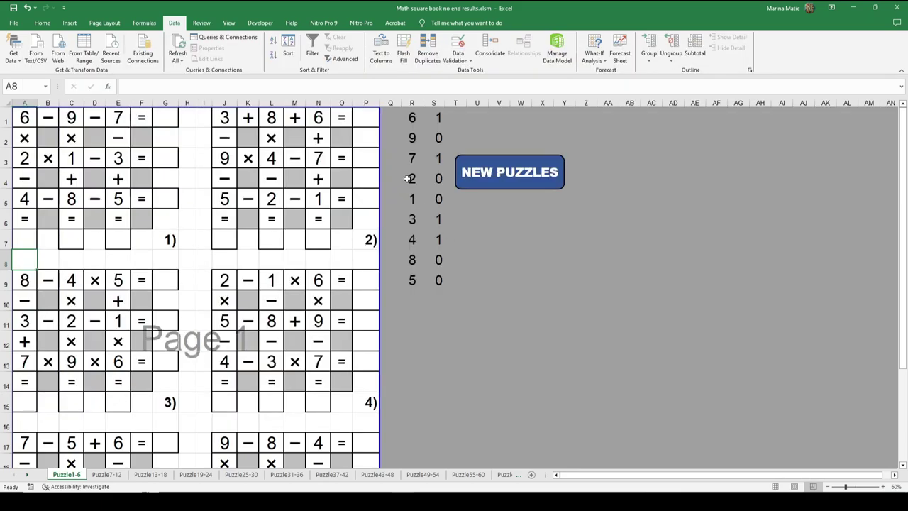
pyautogui.click(260, 24)
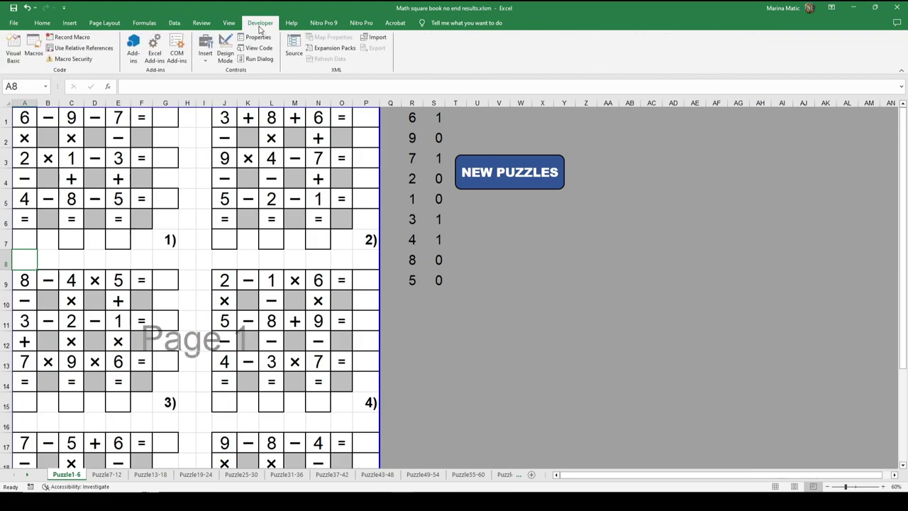
pyautogui.click(3, 43)
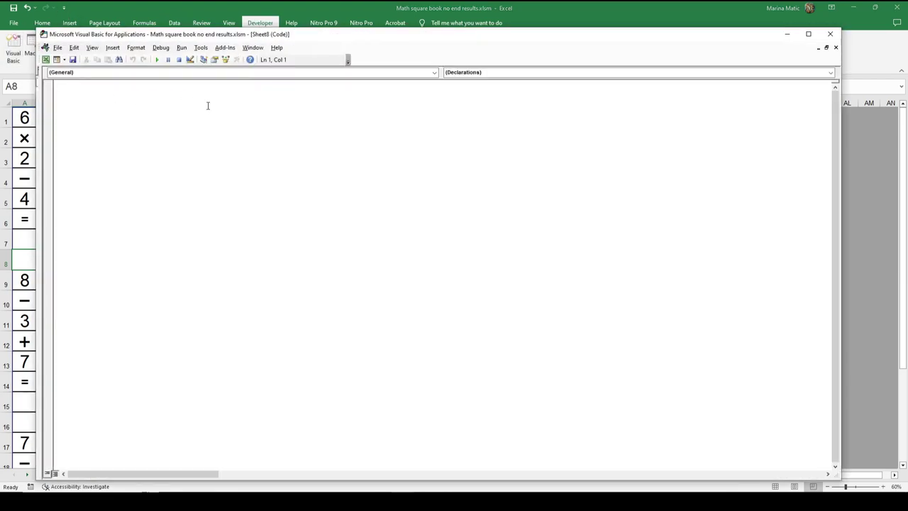
pyautogui.click(112, 48)
pyautogui.click(112, 80)
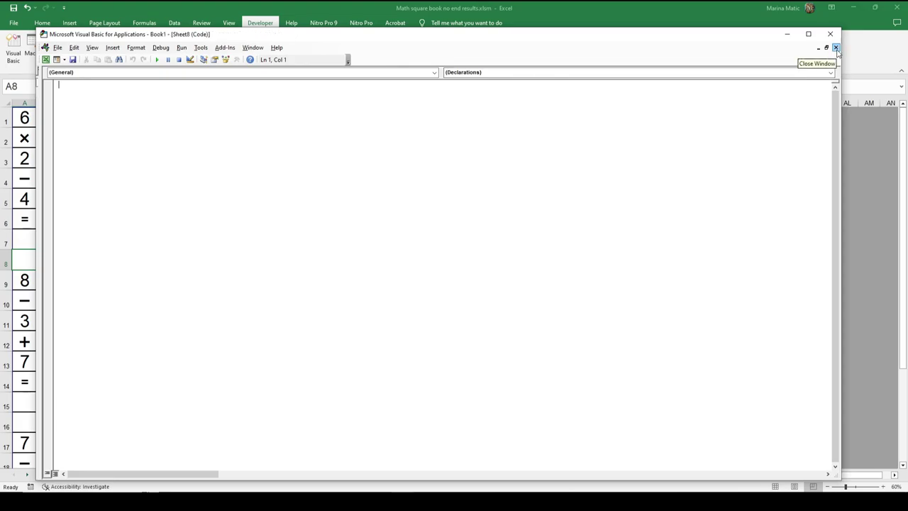
# Close the empty code window, review Module2's SortColumnRInAllSheets code, and exit the editor
pyautogui.click(836, 48)
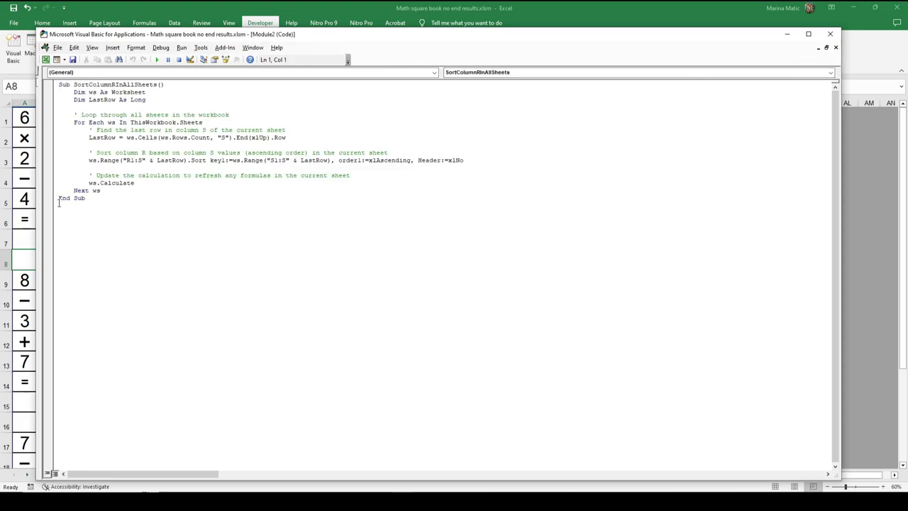
pyautogui.moveTo(58, 204); pyautogui.dragTo(60, 85)
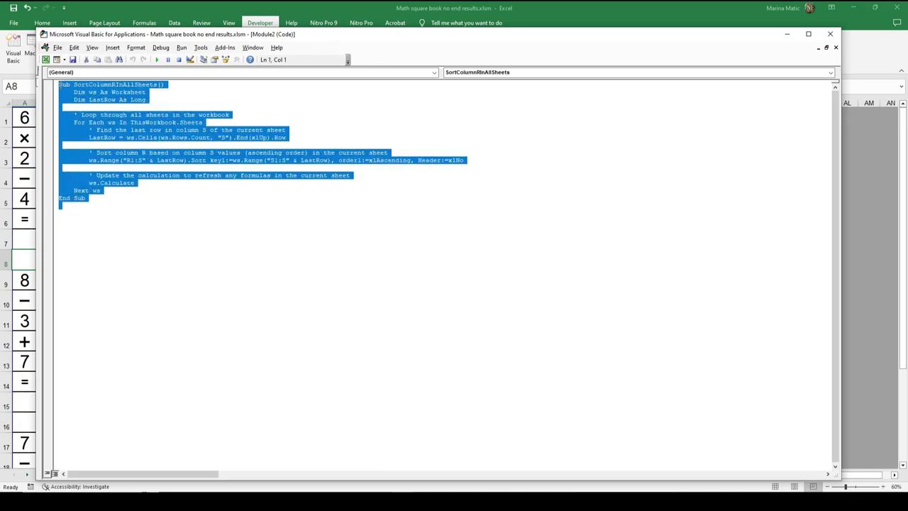
pyautogui.click(107, 228)
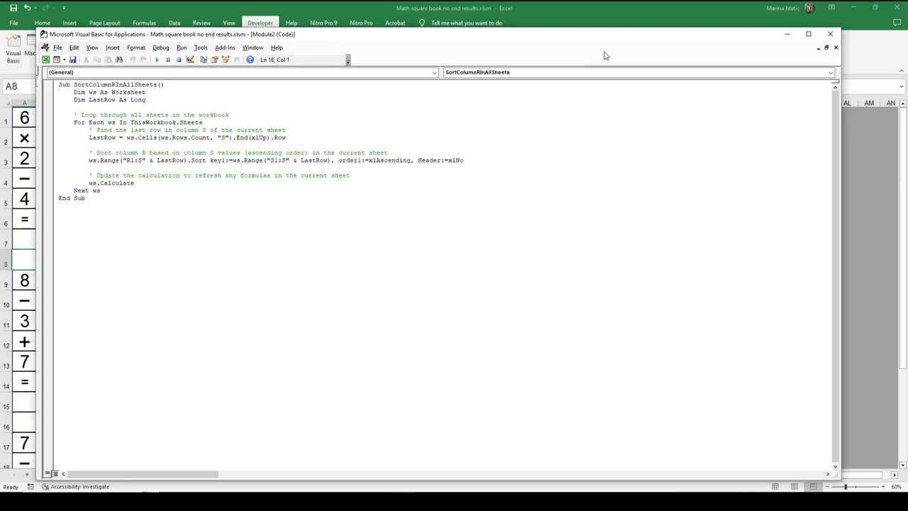
pyautogui.click(830, 34)
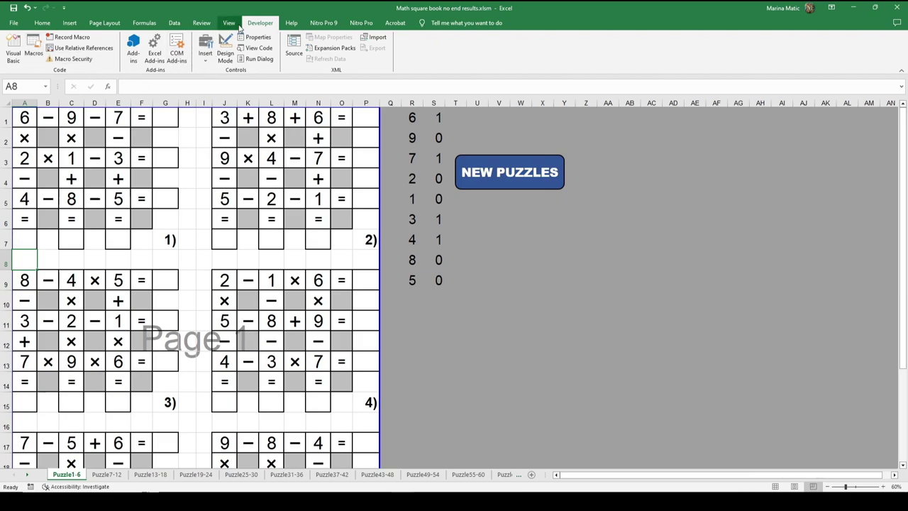
pyautogui.click(35, 52)
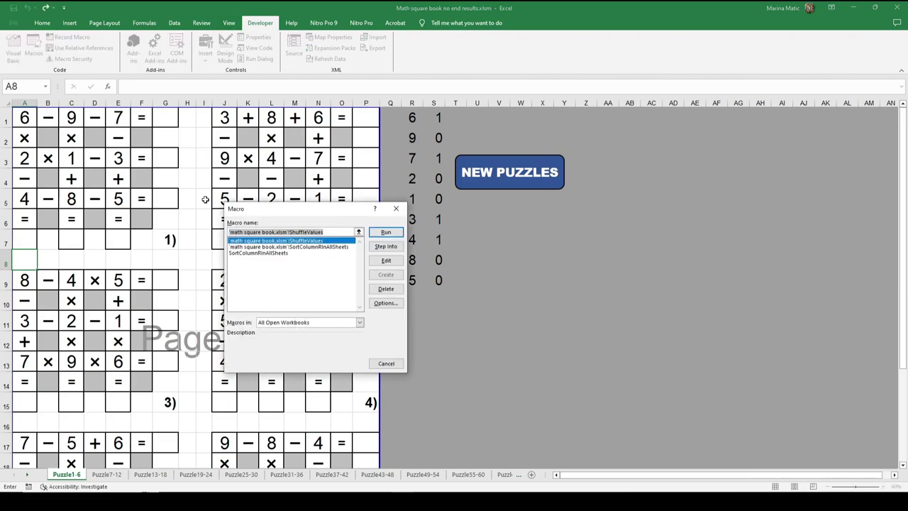
pyautogui.click(305, 322)
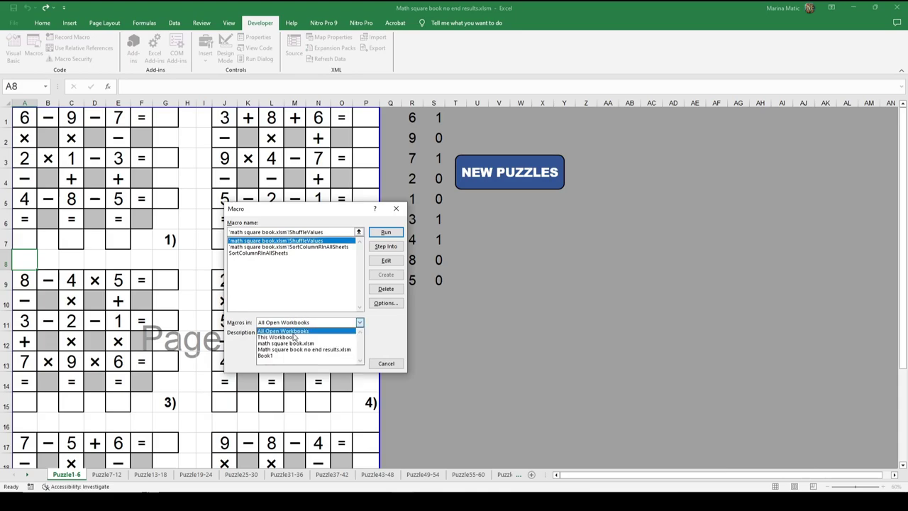
pyautogui.click(287, 342)
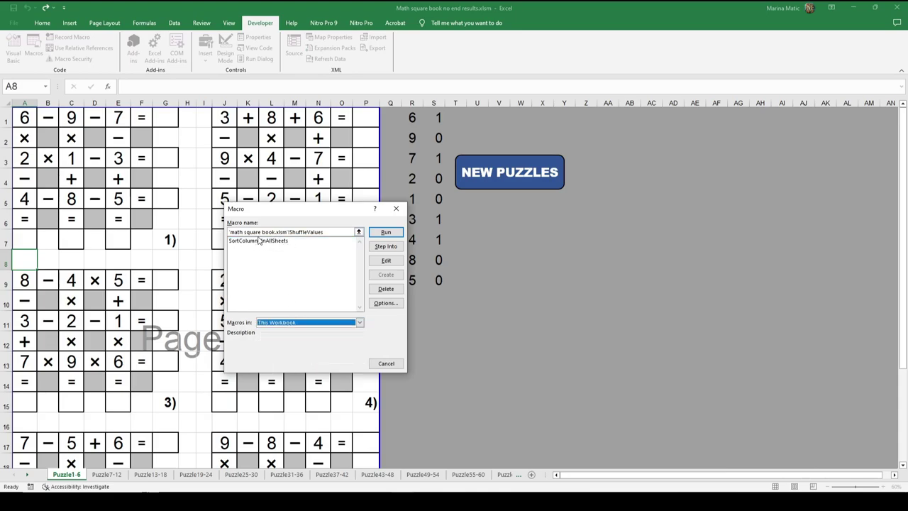
pyautogui.click(396, 208)
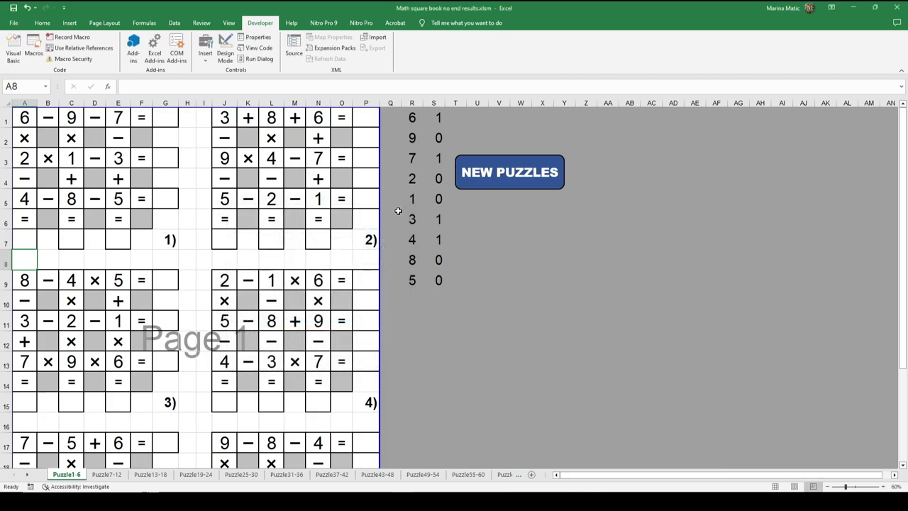
pyautogui.click(69, 22)
pyautogui.click(131, 48)
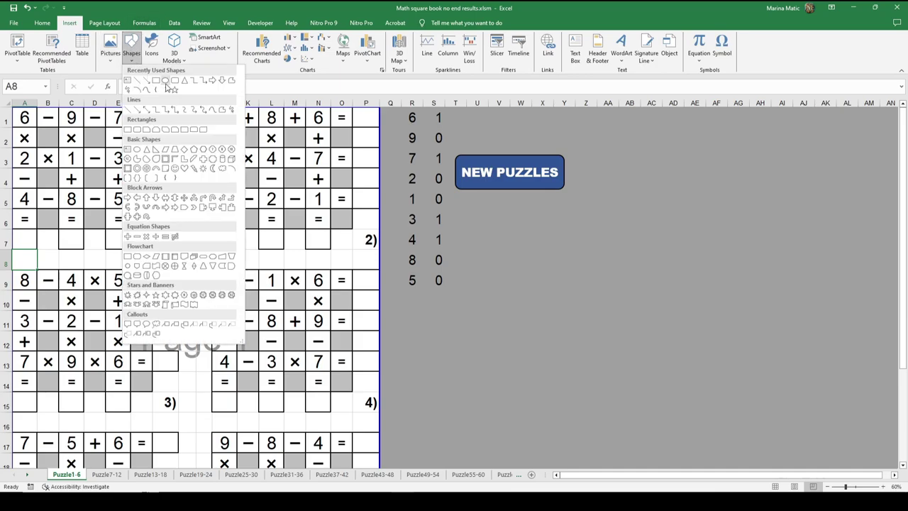
pyautogui.click(165, 82)
pyautogui.moveTo(460, 232); pyautogui.dragTo(605, 277)
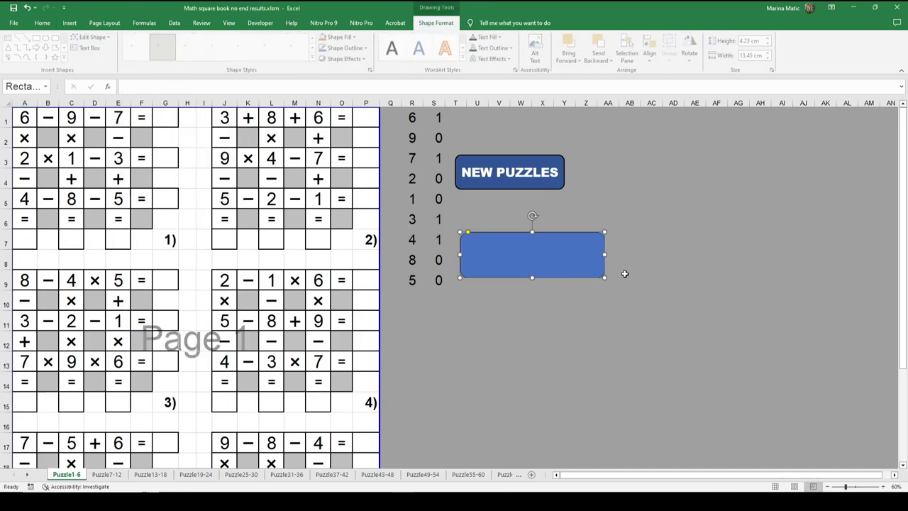
pyautogui.rightClick(558, 253)
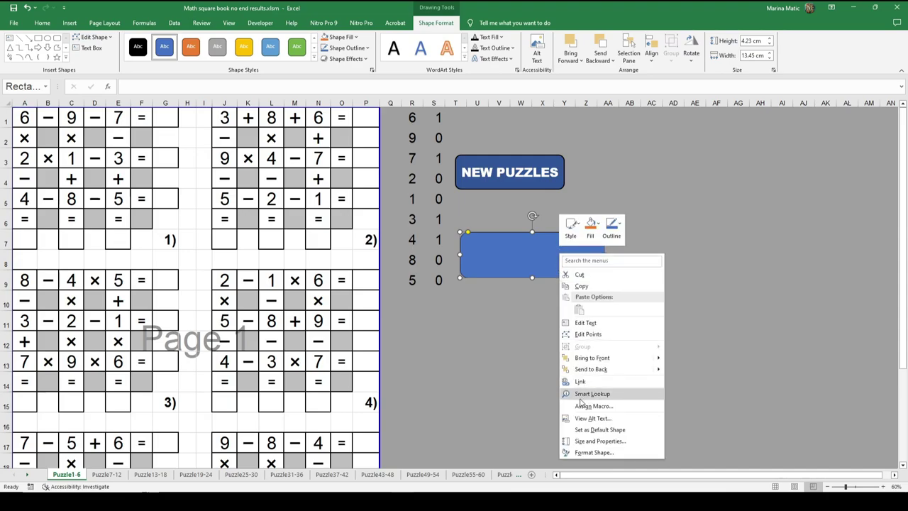
pyautogui.click(589, 406)
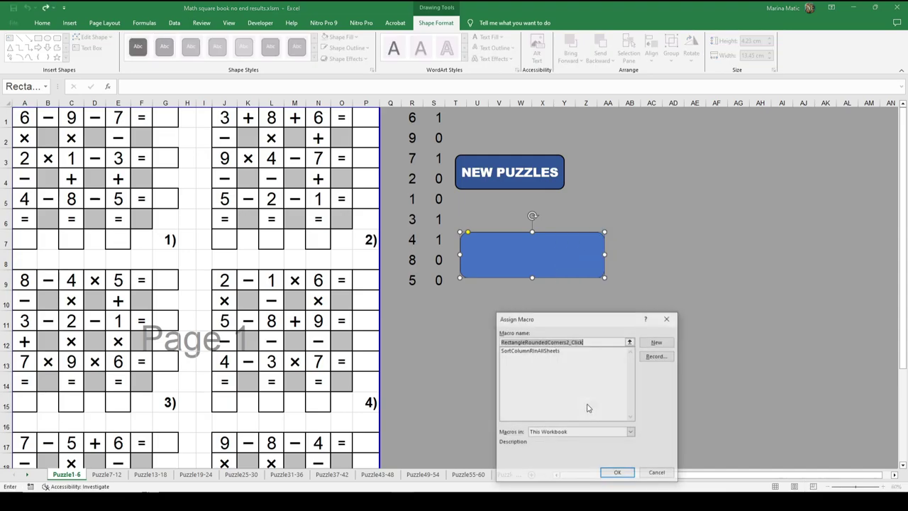
pyautogui.click(539, 360)
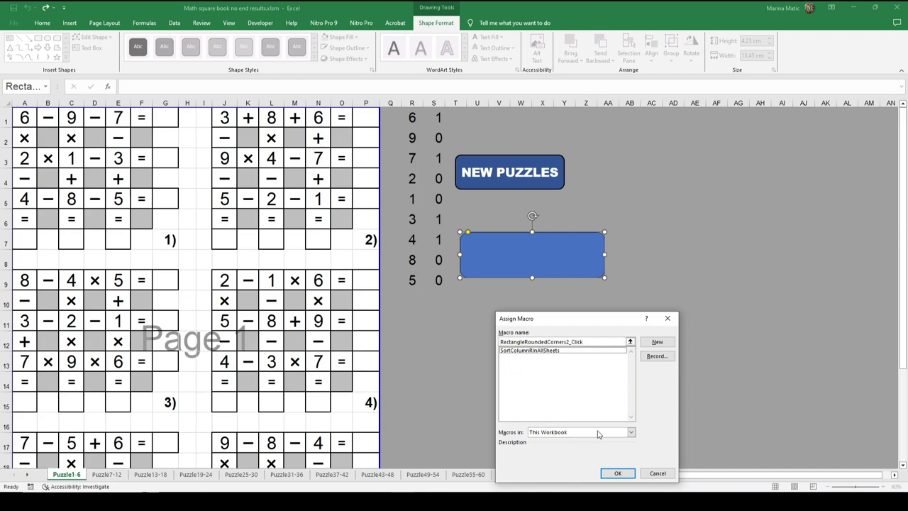
pyautogui.click(658, 474)
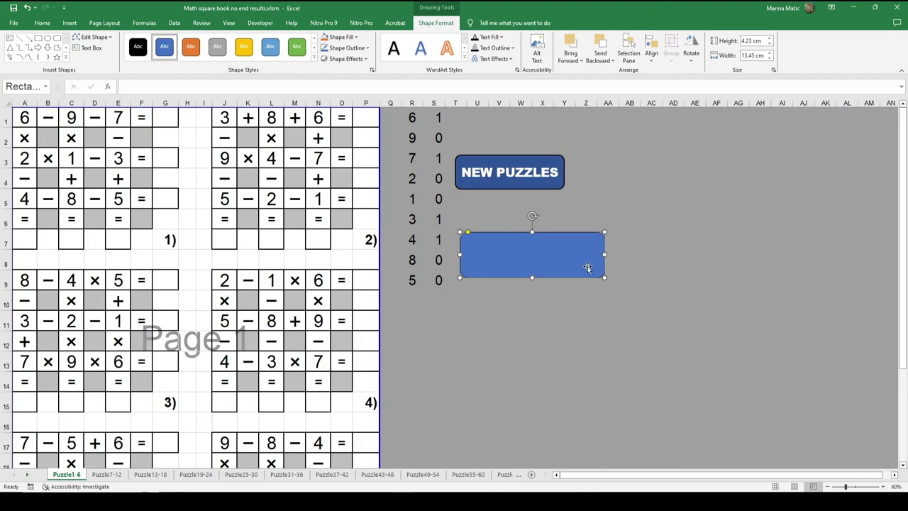
pyautogui.press('Delete')
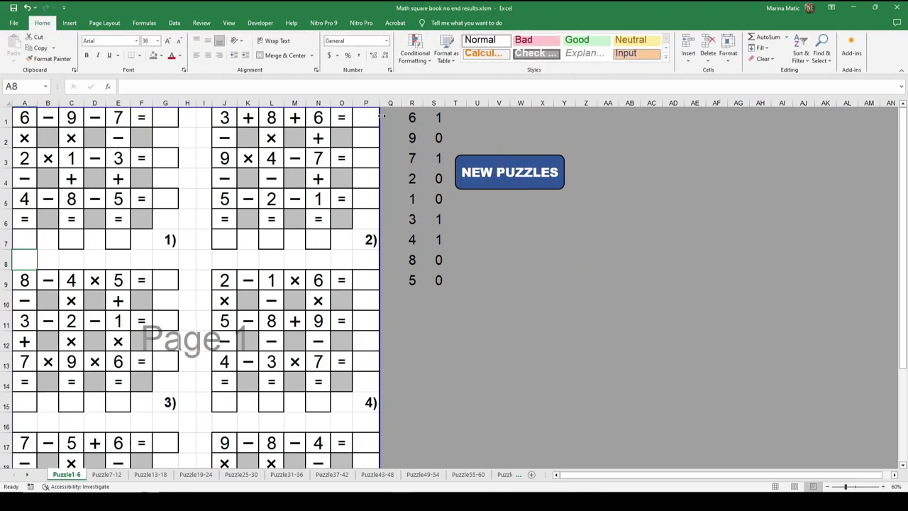
# Run NEW PUZZLES twice and inspect the formulas in P15 and N9
pyautogui.click(500, 172)
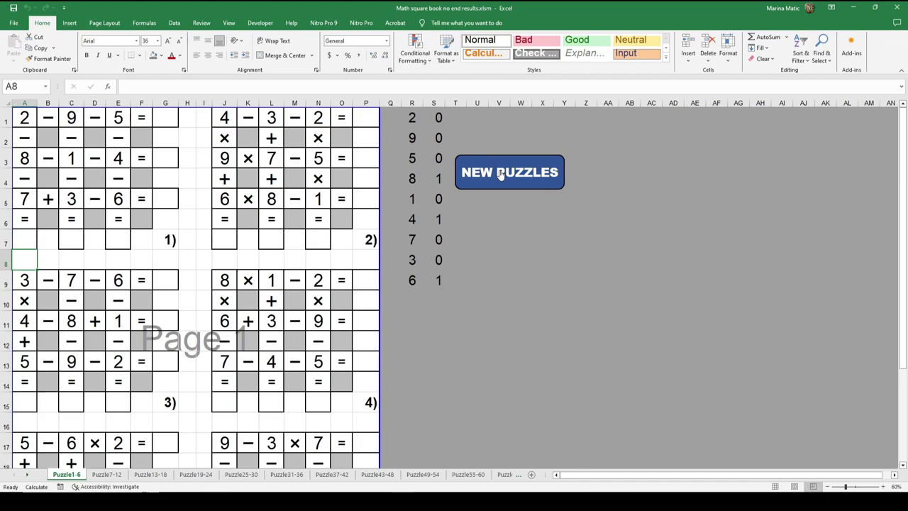
pyautogui.click(500, 173)
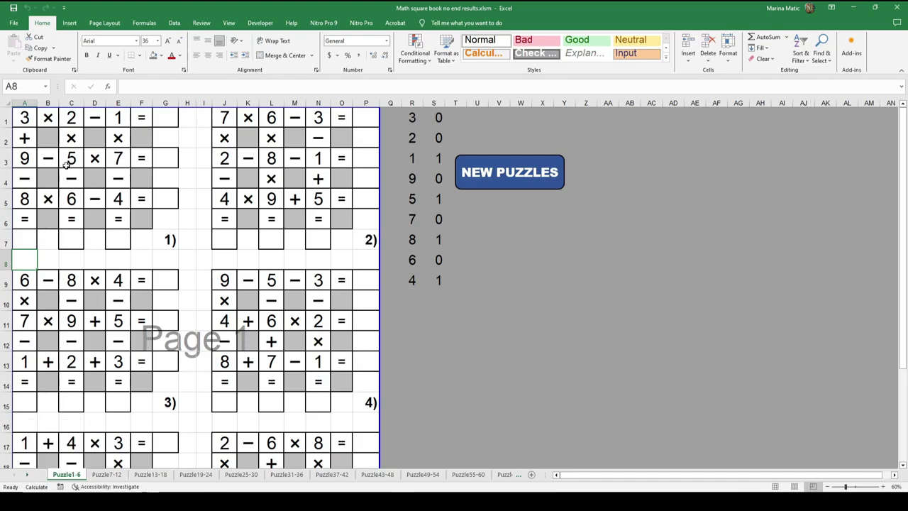
pyautogui.click(362, 402)
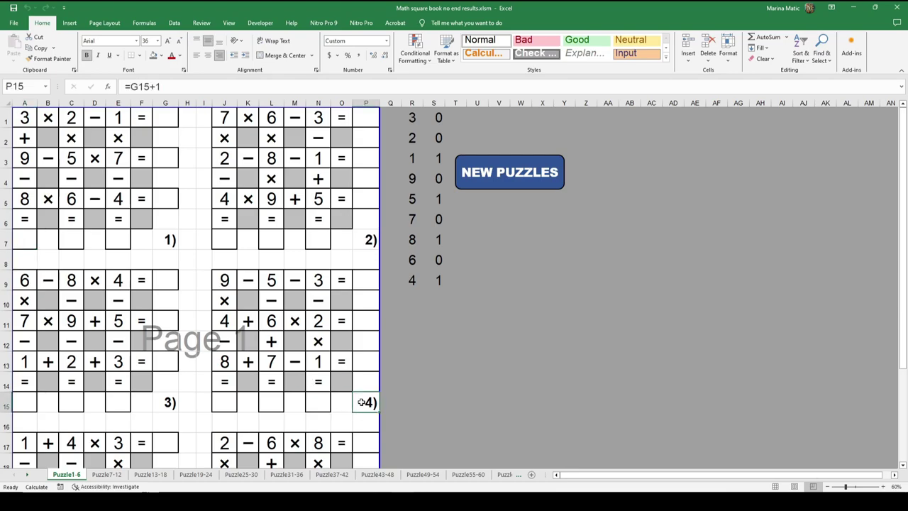
pyautogui.click(318, 281)
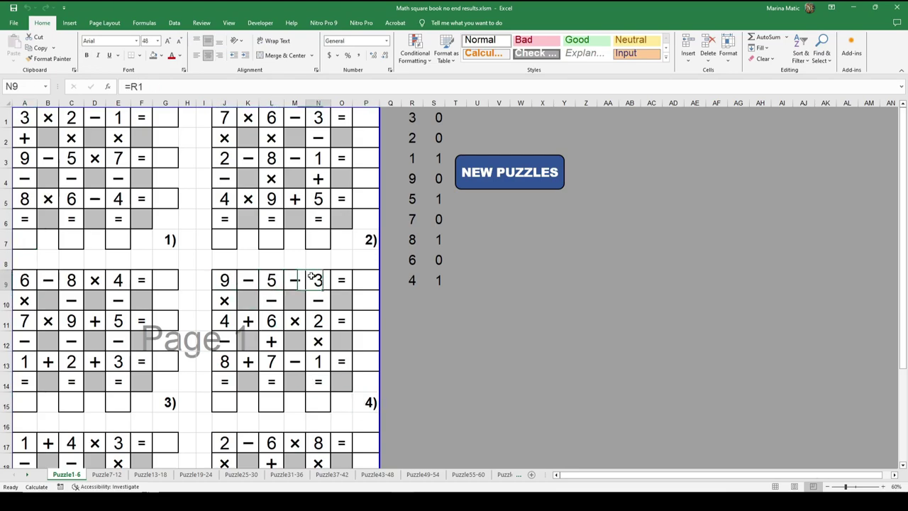
# Check the Solution1-15 sheet, then switch to the math square book workbook
pyautogui.moveTo(27, 479); pyautogui.dragTo(28, 479)
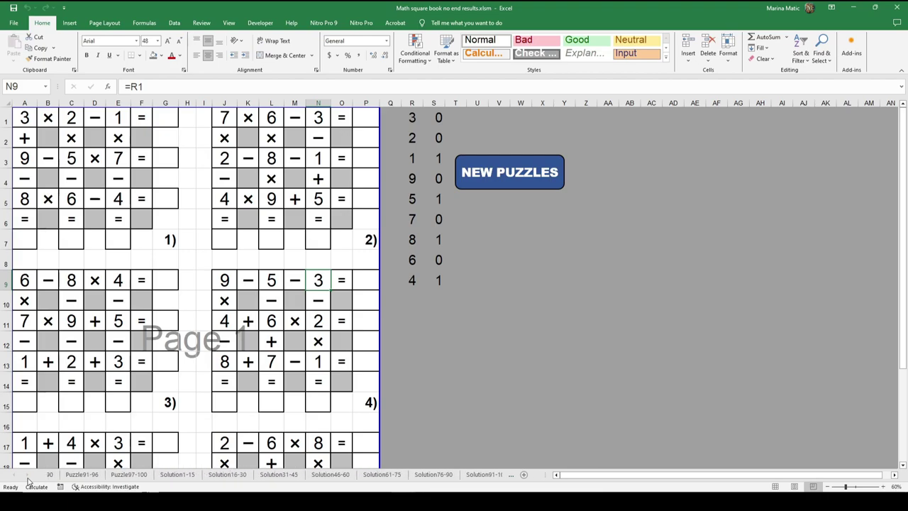
pyautogui.click(165, 473)
pyautogui.scroll(4, 254, 273)
pyautogui.scroll(4, 254, 273)
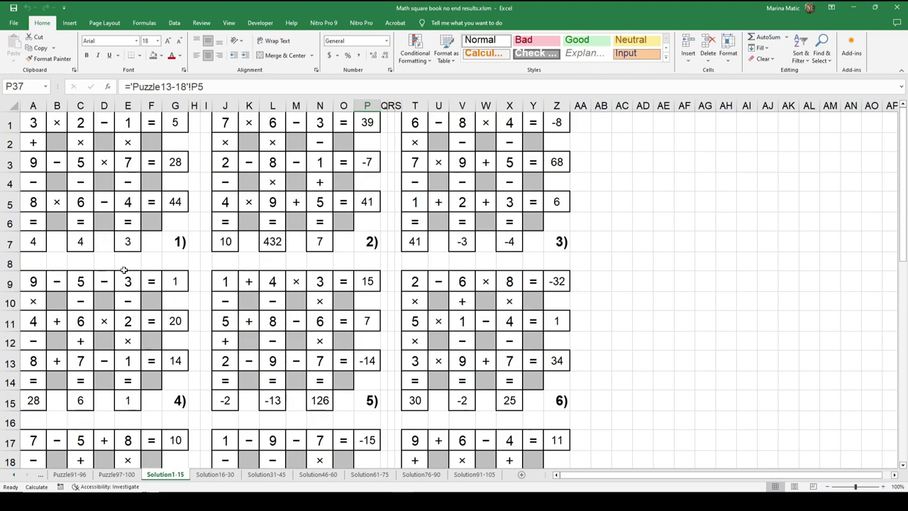
pyautogui.click(16, 474)
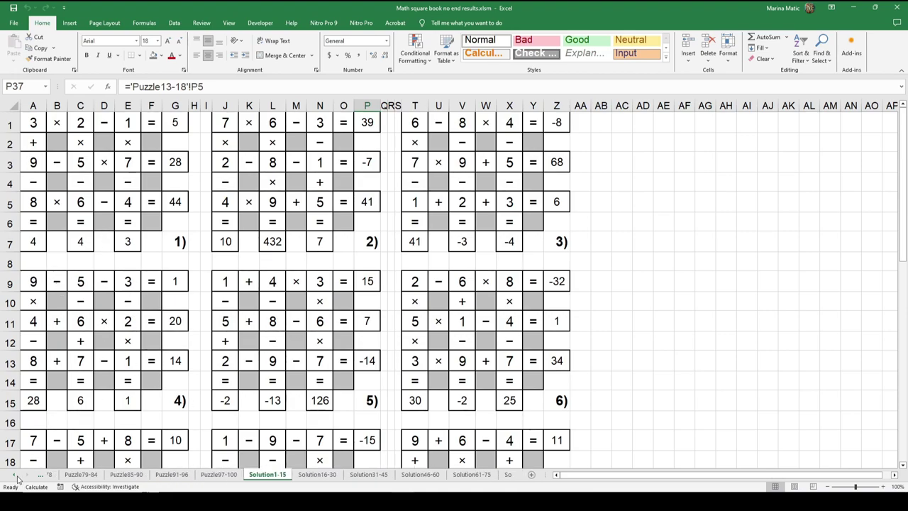
pyautogui.click(15, 474)
pyautogui.click(16, 475)
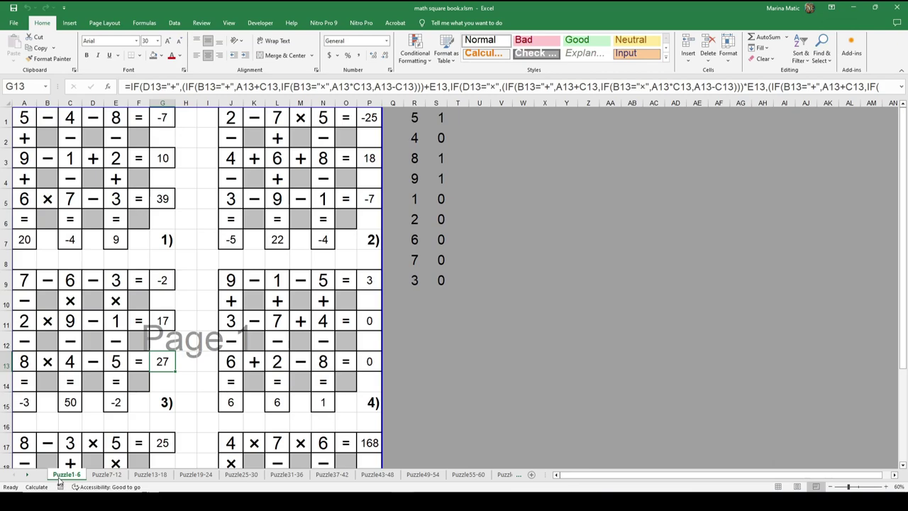
# Group every sheet from Puzzle1-6 through Puzzle97-100, then bring the Puzzle1-6 tab back into view
pyautogui.click(27, 475)
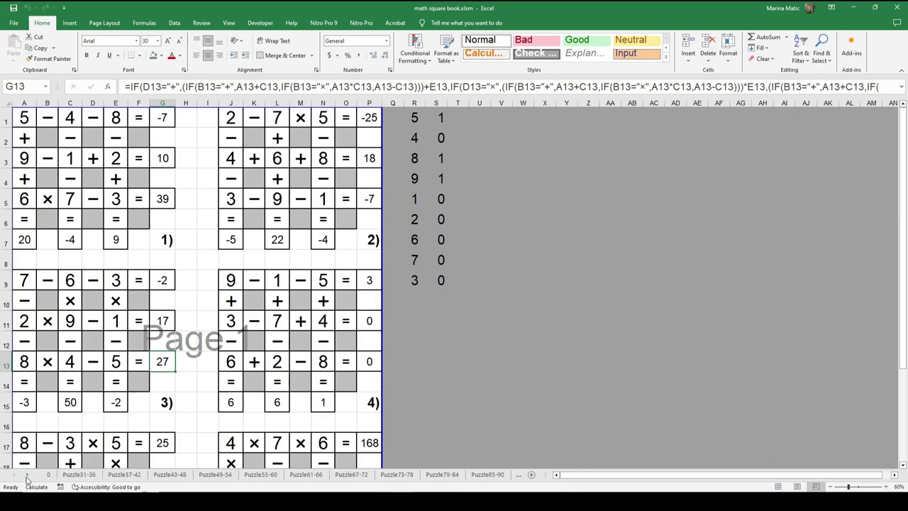
pyautogui.click(27, 476)
pyautogui.click(27, 475)
pyautogui.click(27, 475)
pyautogui.click(27, 475)
pyautogui.click(27, 475)
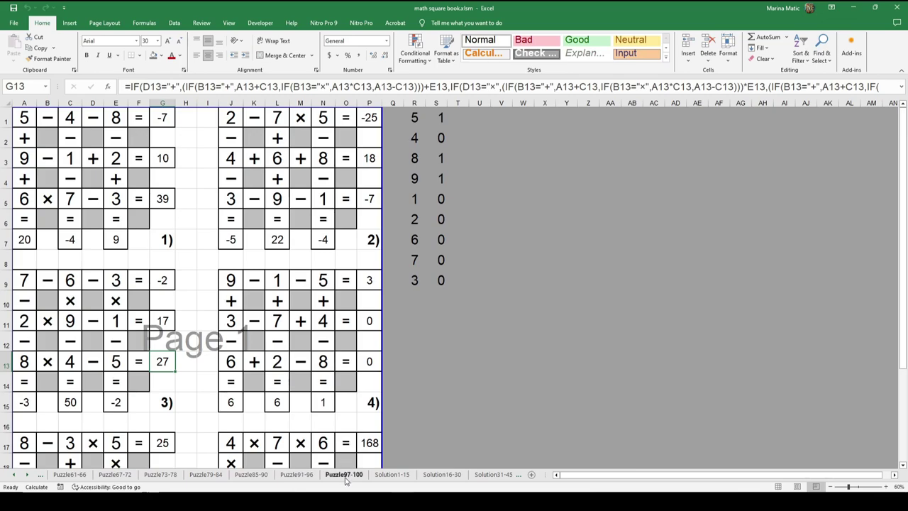
pyautogui.keyDown('shift'); pyautogui.click(344, 475); pyautogui.keyUp('shift')
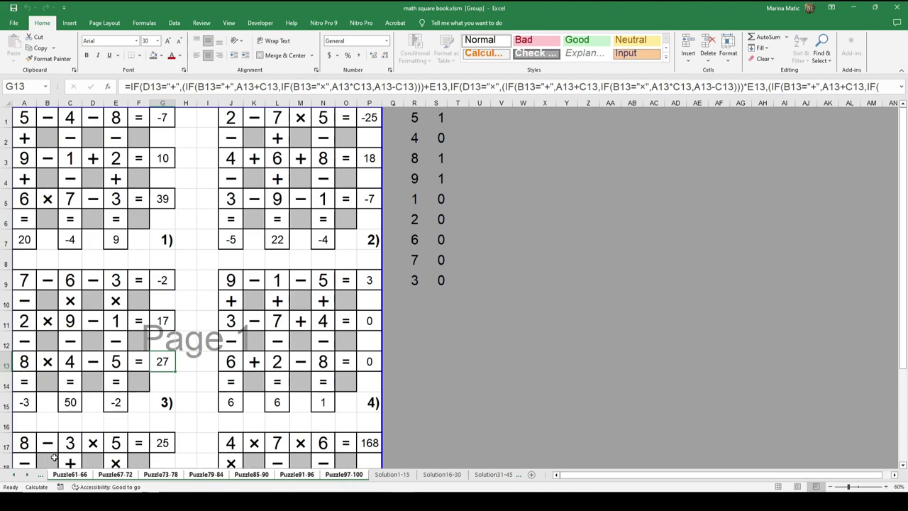
pyautogui.click(14, 475)
pyautogui.click(15, 475)
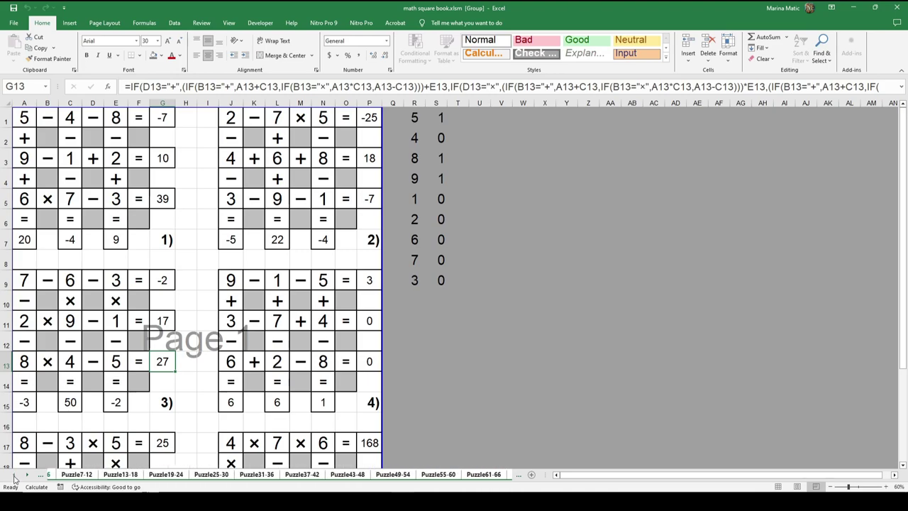
pyautogui.click(14, 475)
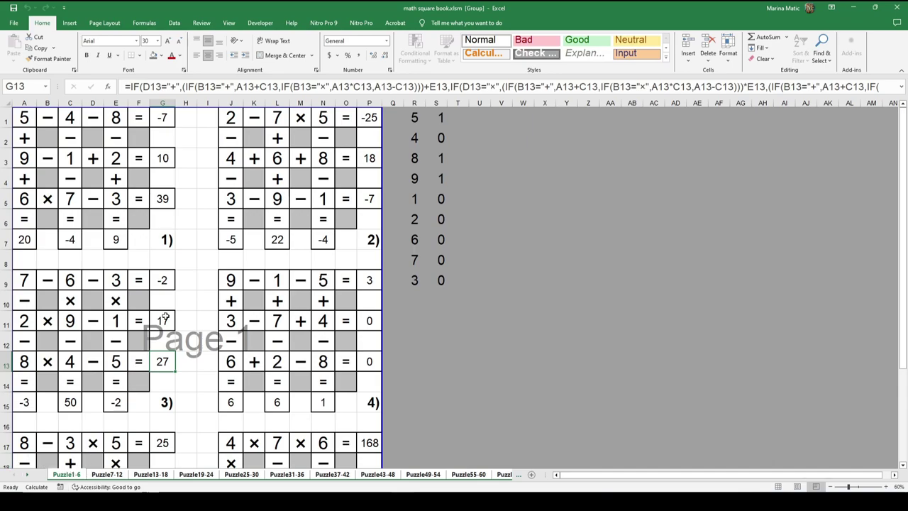
# Ctrl-select the row and column result cells of puzzles 1 and 2
pyautogui.keyDown('ctrl'); pyautogui.click(164, 117); pyautogui.keyUp('ctrl')
pyautogui.keyDown('ctrl'); pyautogui.click(168, 155); pyautogui.keyUp('ctrl')
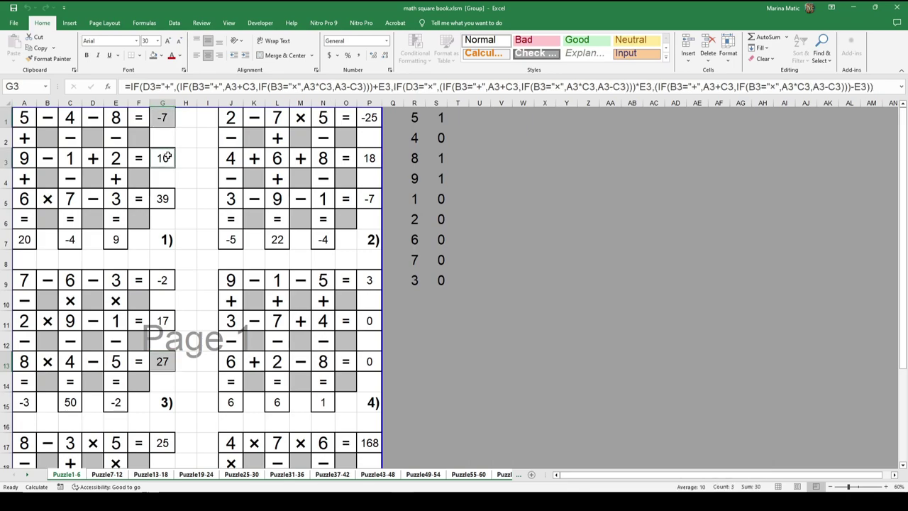
pyautogui.keyDown('ctrl'); pyautogui.click(162, 193); pyautogui.keyUp('ctrl')
pyautogui.keyDown('ctrl'); pyautogui.click(114, 239); pyautogui.keyUp('ctrl')
pyautogui.keyDown('ctrl'); pyautogui.click(71, 239); pyautogui.keyUp('ctrl')
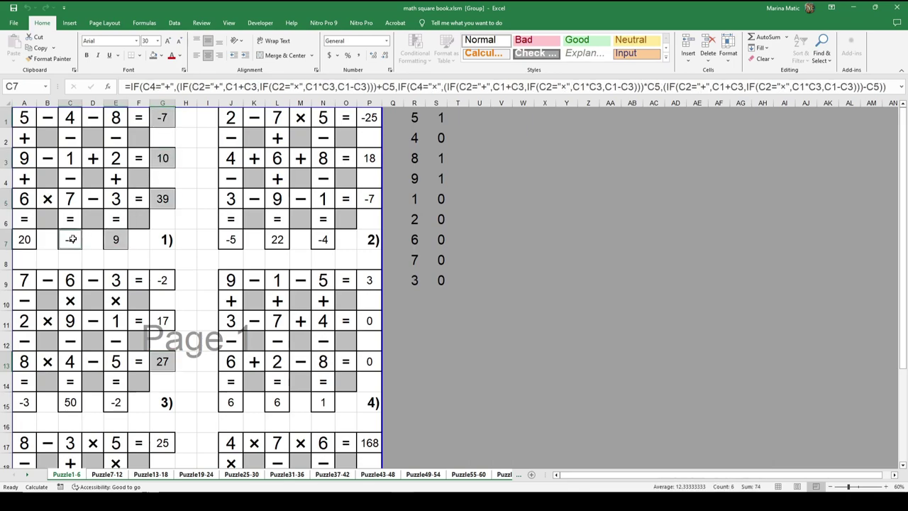
pyautogui.keyDown('ctrl'); pyautogui.click(25, 239); pyautogui.keyUp('ctrl')
pyautogui.keyDown('ctrl'); pyautogui.click(367, 117); pyautogui.keyUp('ctrl')
pyautogui.keyDown('ctrl'); pyautogui.click(368, 158); pyautogui.keyUp('ctrl')
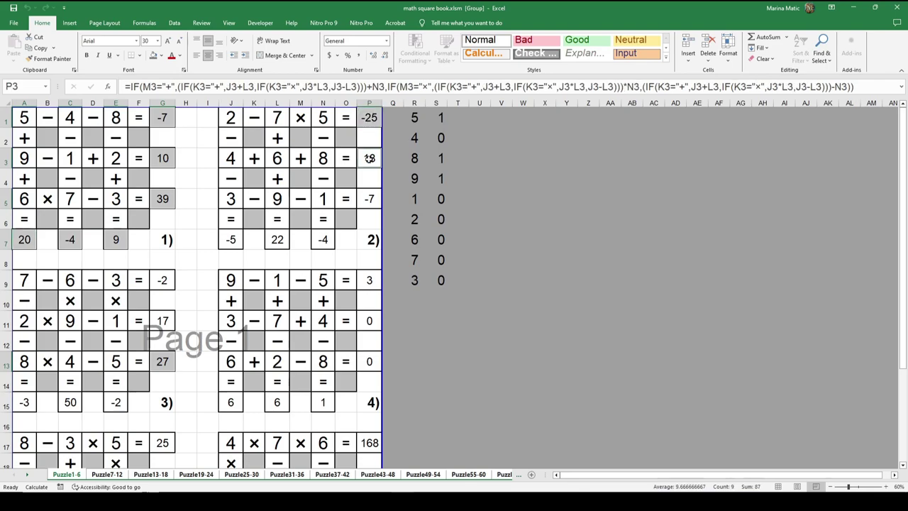
pyautogui.keyDown('ctrl'); pyautogui.click(369, 199); pyautogui.keyUp('ctrl')
pyautogui.keyDown('ctrl'); pyautogui.click(325, 237); pyautogui.keyUp('ctrl')
pyautogui.keyDown('ctrl'); pyautogui.click(274, 237); pyautogui.keyUp('ctrl')
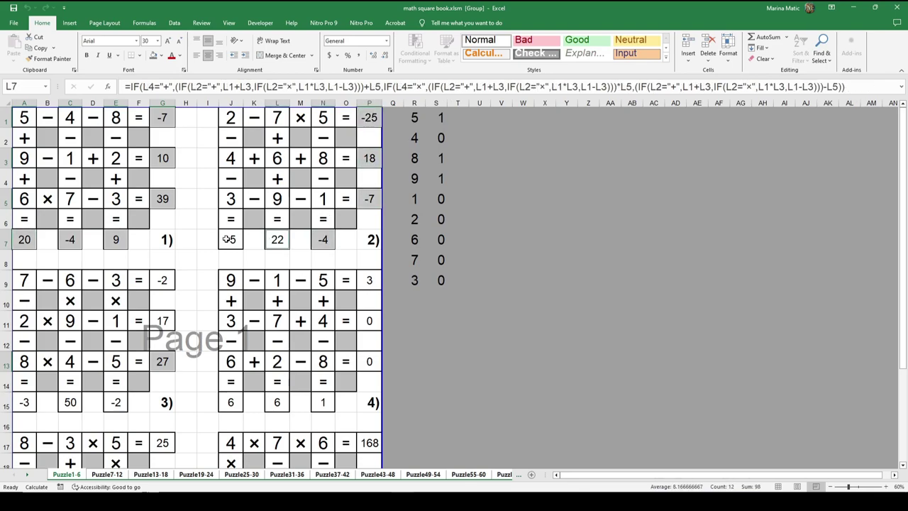
pyautogui.keyDown('ctrl'); pyautogui.click(233, 242); pyautogui.keyUp('ctrl')
# Add the row and column result cells of puzzles 3 and 4, including G13 and J15
pyautogui.keyDown('ctrl'); pyautogui.click(164, 278); pyautogui.keyUp('ctrl')
pyautogui.keyDown('ctrl'); pyautogui.click(163, 320); pyautogui.keyUp('ctrl')
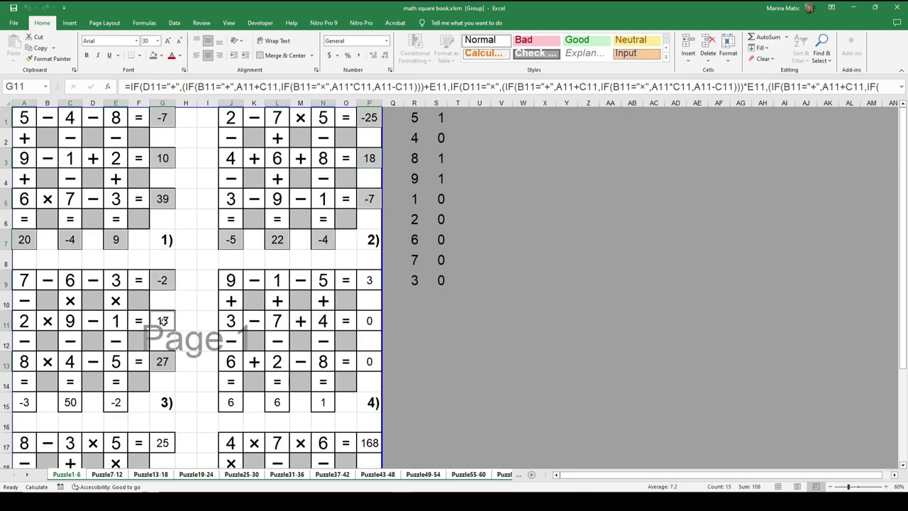
pyautogui.keyDown('ctrl'); pyautogui.click(162, 360); pyautogui.keyUp('ctrl')
pyautogui.keyDown('ctrl'); pyautogui.click(115, 401); pyautogui.keyUp('ctrl')
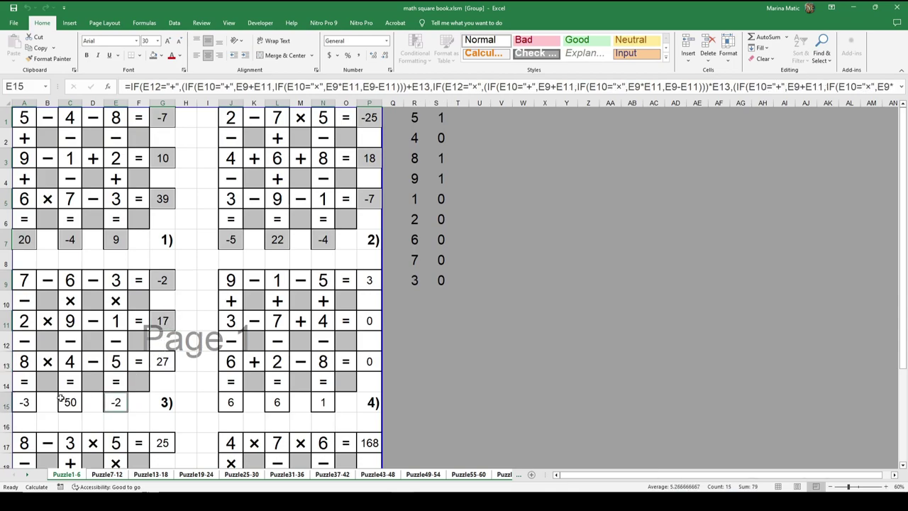
pyautogui.keyDown('ctrl'); pyautogui.click(61, 398); pyautogui.keyUp('ctrl')
pyautogui.keyDown('ctrl'); pyautogui.click(31, 403); pyautogui.keyUp('ctrl')
pyautogui.keyDown('ctrl'); pyautogui.click(162, 360); pyautogui.keyUp('ctrl')
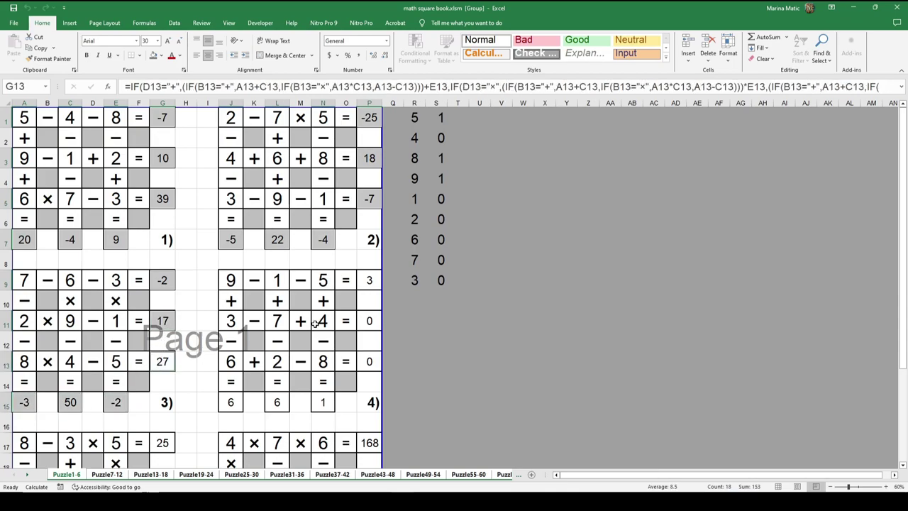
pyautogui.keyDown('ctrl'); pyautogui.click(372, 280); pyautogui.keyUp('ctrl')
pyautogui.keyDown('ctrl'); pyautogui.click(368, 321); pyautogui.keyUp('ctrl')
pyautogui.keyDown('ctrl'); pyautogui.click(369, 363); pyautogui.keyUp('ctrl')
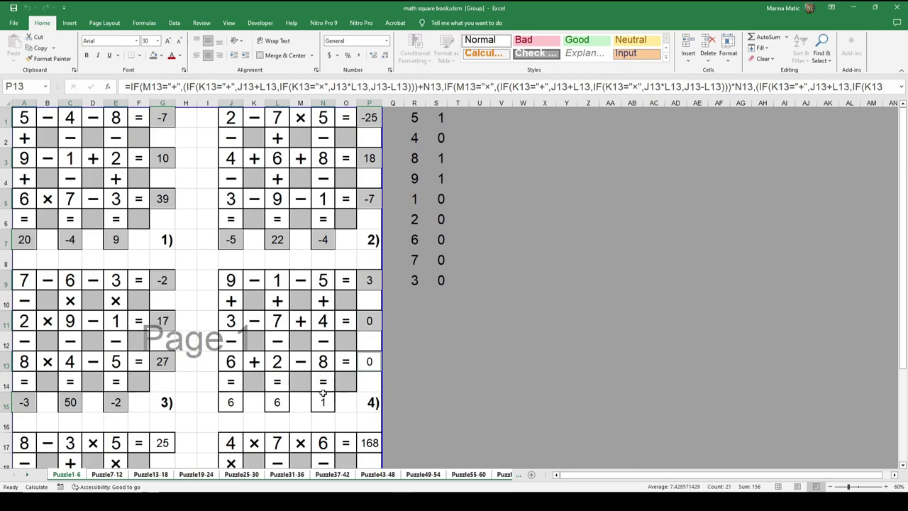
pyautogui.keyDown('ctrl'); pyautogui.click(315, 401); pyautogui.keyUp('ctrl')
pyautogui.keyDown('ctrl'); pyautogui.click(280, 402); pyautogui.keyUp('ctrl')
pyautogui.keyDown('ctrl'); pyautogui.click(236, 403); pyautogui.keyUp('ctrl')
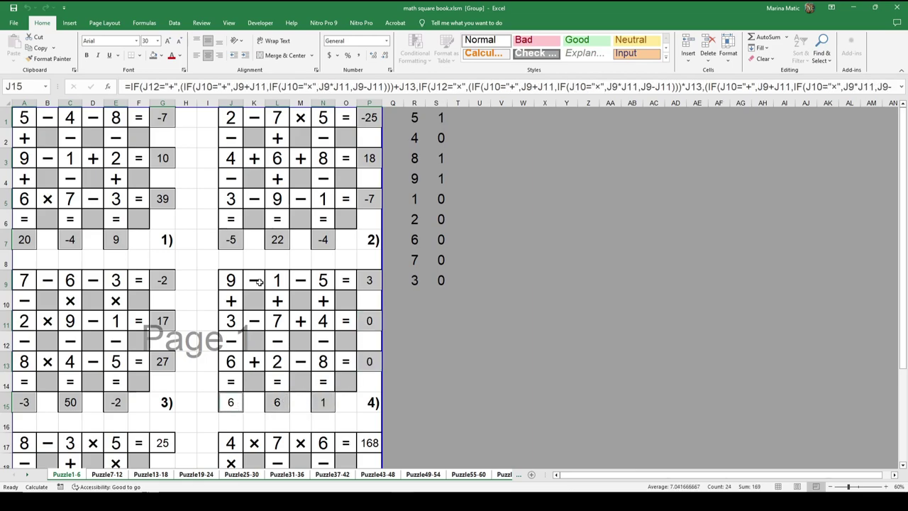
# Add the row and column result cells of puzzles 5 and 6 to the selection
pyautogui.scroll(-3, 260, 282)
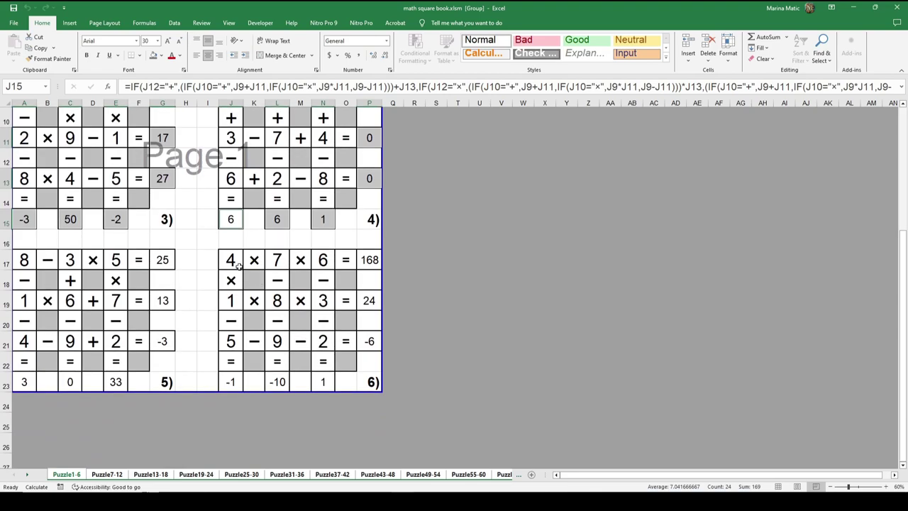
pyautogui.keyDown('ctrl'); pyautogui.click(163, 260); pyautogui.keyUp('ctrl')
pyautogui.keyDown('ctrl'); pyautogui.click(162, 300); pyautogui.keyUp('ctrl')
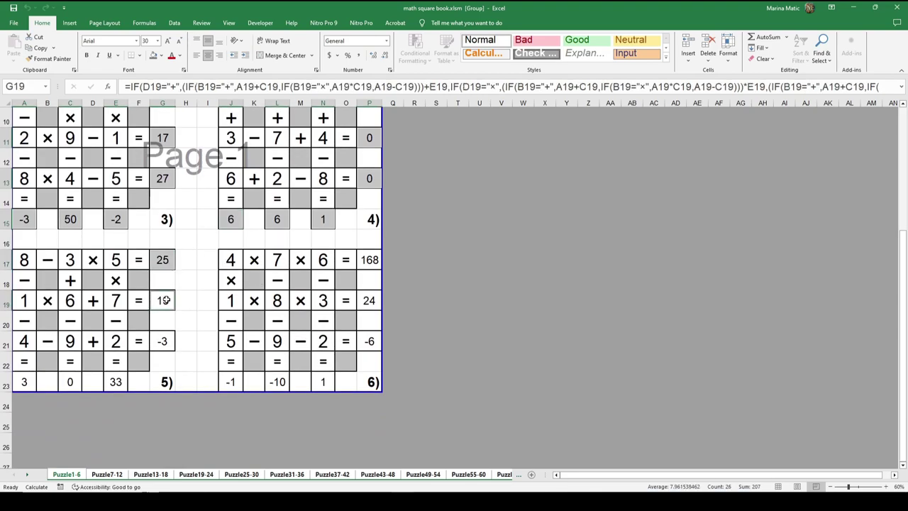
pyautogui.keyDown('ctrl'); pyautogui.click(162, 341); pyautogui.keyUp('ctrl')
pyautogui.keyDown('ctrl'); pyautogui.click(117, 379); pyautogui.keyUp('ctrl')
pyautogui.keyDown('ctrl'); pyautogui.click(74, 382); pyautogui.keyUp('ctrl')
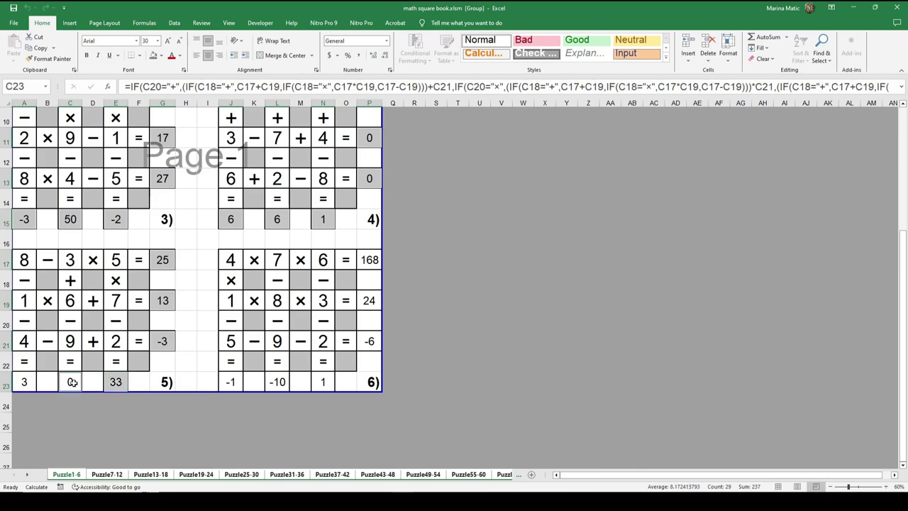
pyautogui.keyDown('ctrl'); pyautogui.click(20, 377); pyautogui.keyUp('ctrl')
pyautogui.keyDown('ctrl'); pyautogui.click(376, 268); pyautogui.keyUp('ctrl')
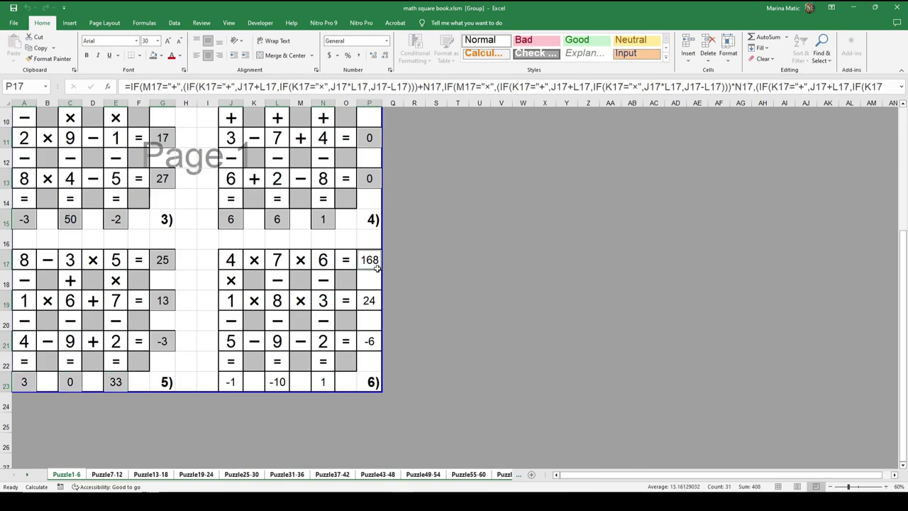
pyautogui.keyDown('ctrl'); pyautogui.click(375, 298); pyautogui.keyUp('ctrl')
pyautogui.keyDown('ctrl'); pyautogui.click(370, 340); pyautogui.keyUp('ctrl')
pyautogui.keyDown('ctrl'); pyautogui.click(323, 382); pyautogui.keyUp('ctrl')
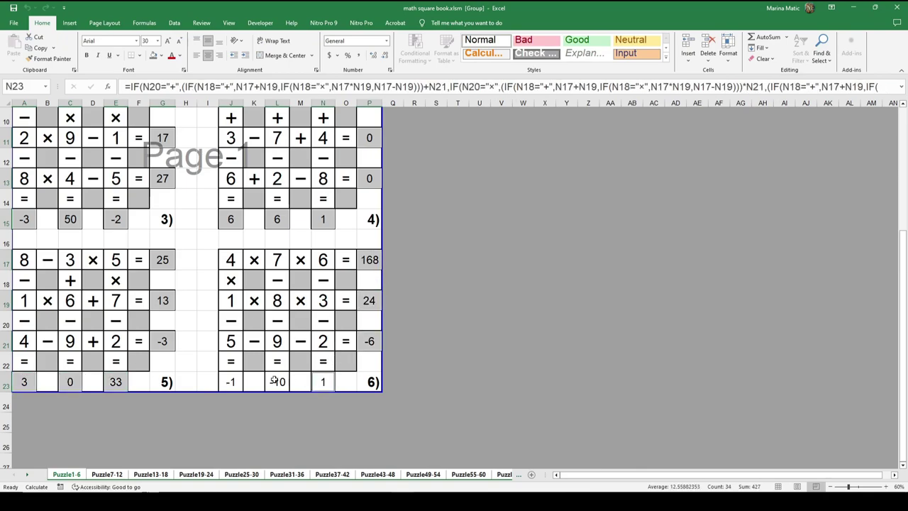
pyautogui.keyDown('ctrl'); pyautogui.click(274, 380); pyautogui.keyUp('ctrl')
pyautogui.keyDown('ctrl'); pyautogui.click(238, 378); pyautogui.keyUp('ctrl')
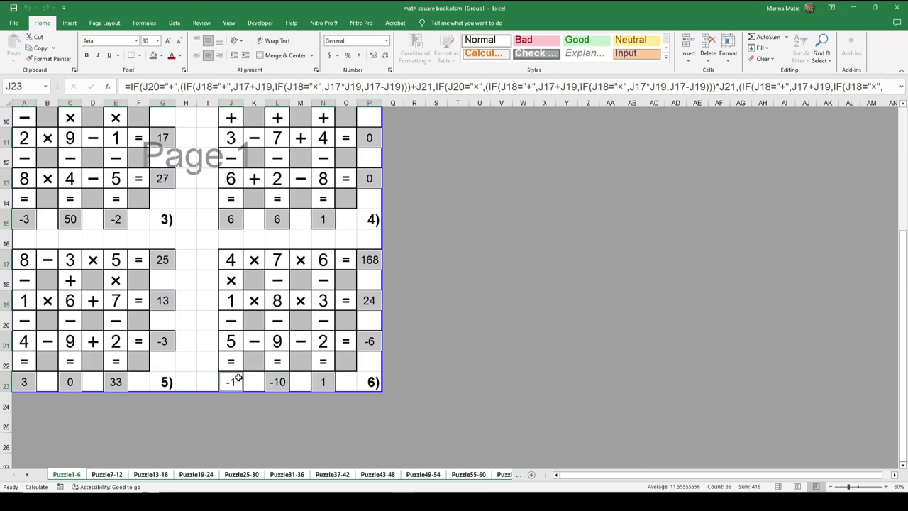
# Set the selected result cells' font colour to White, then deselect them
pyautogui.click(181, 57)
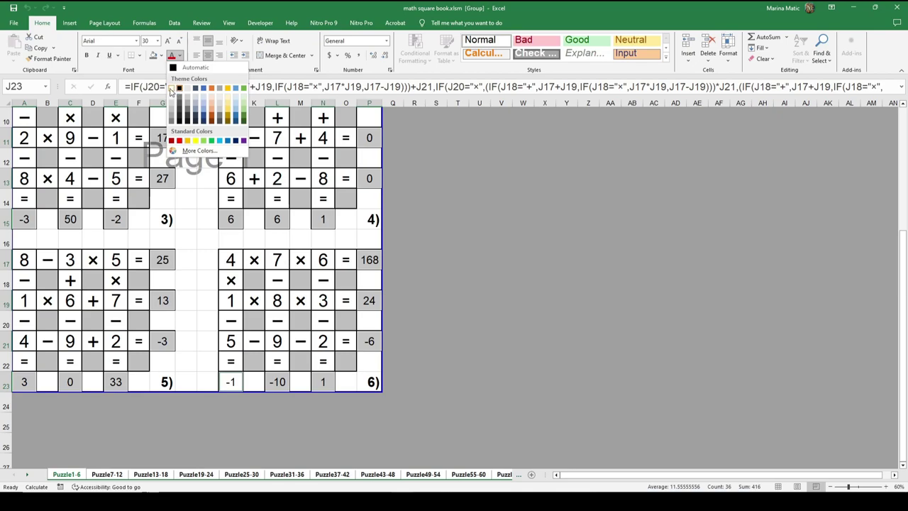
pyautogui.click(179, 88)
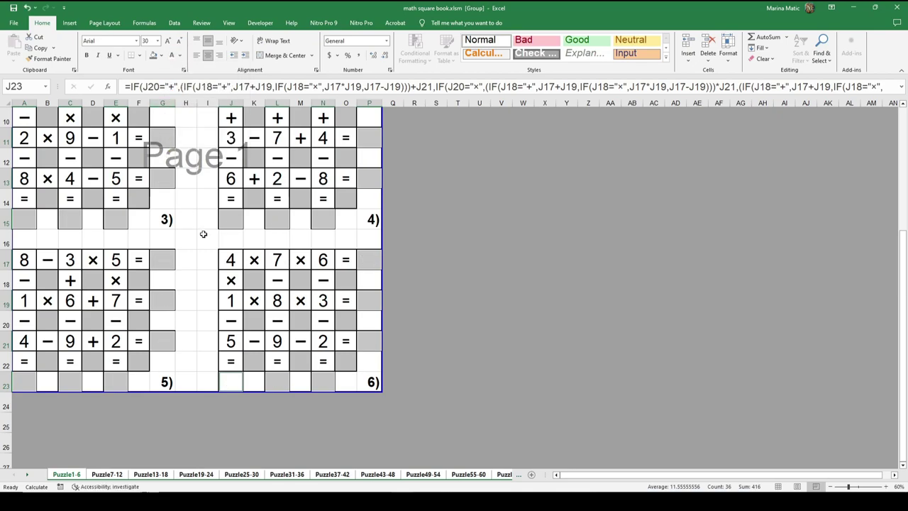
pyautogui.scroll(1, 195, 247)
pyautogui.scroll(1, 195, 247)
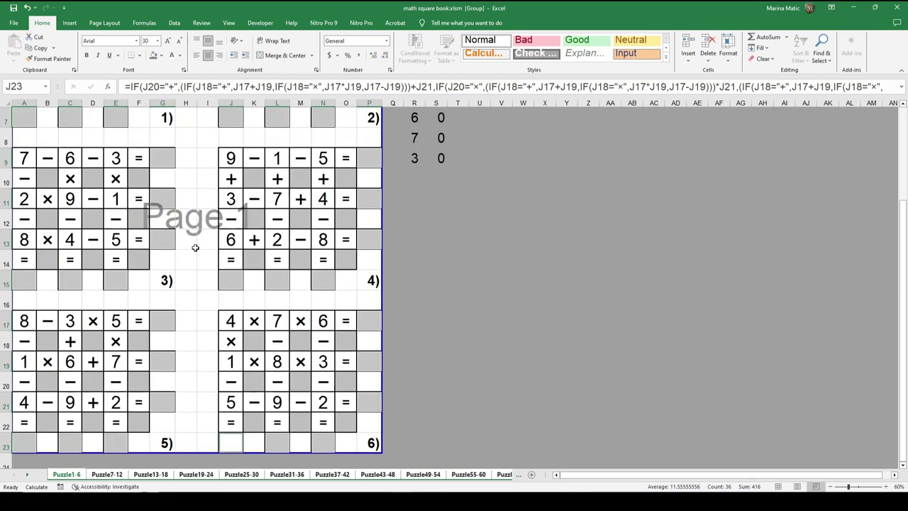
pyautogui.scroll(2, 195, 247)
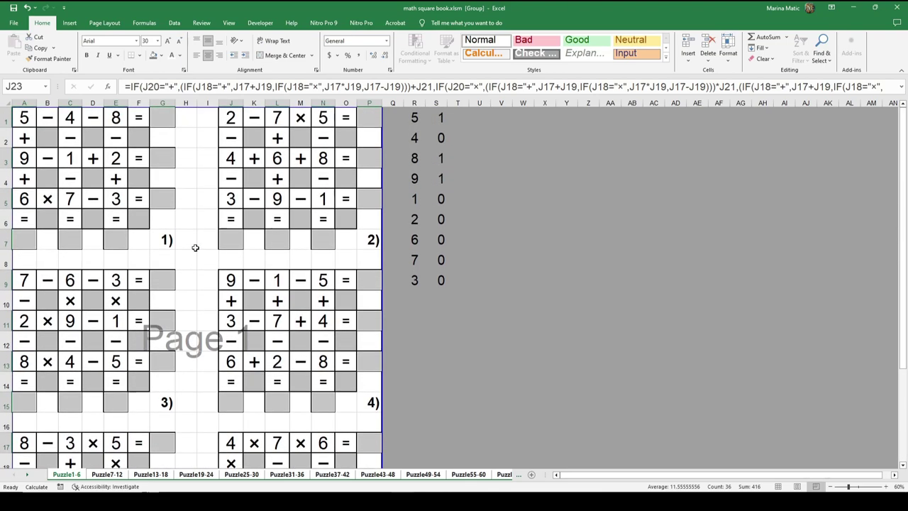
pyautogui.click(203, 245)
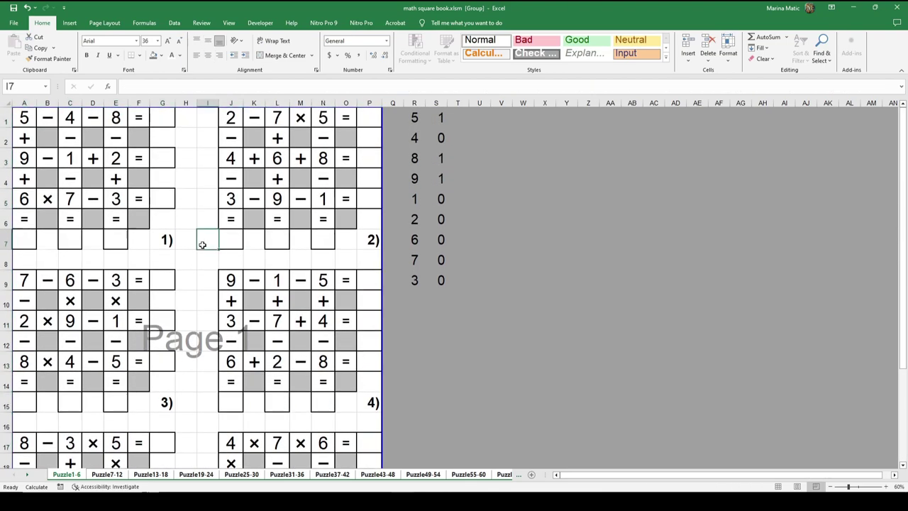
# Page through the 24-page print preview, then return to the Puzzle1-6 sheet
pyautogui.click(13, 23)
pyautogui.click(42, 235)
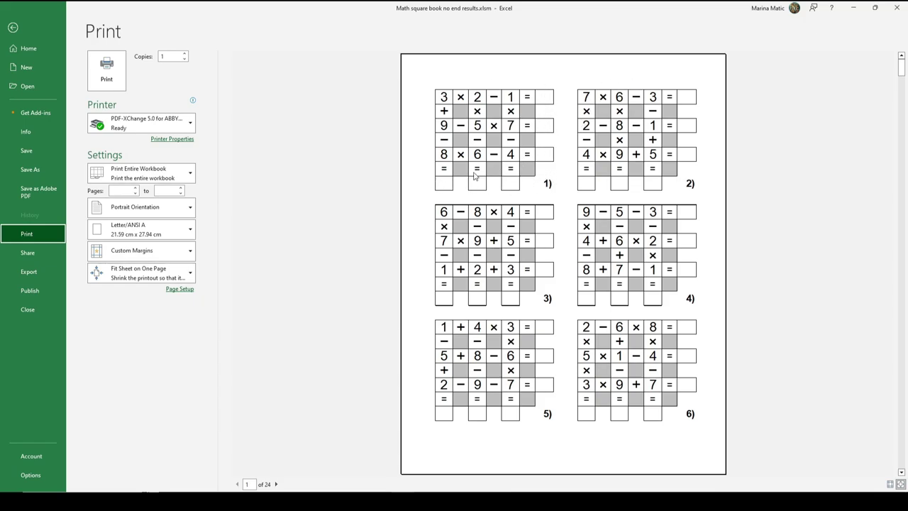
pyautogui.click(250, 485)
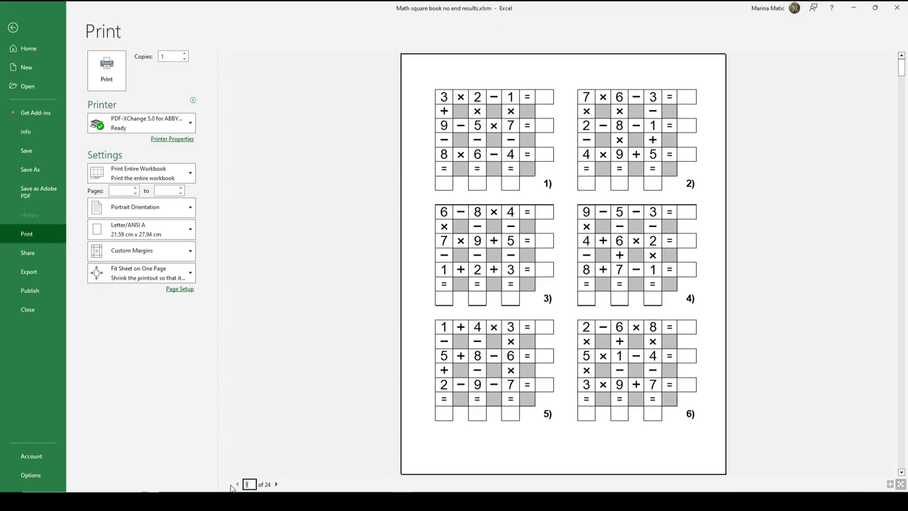
pyautogui.press('Return')
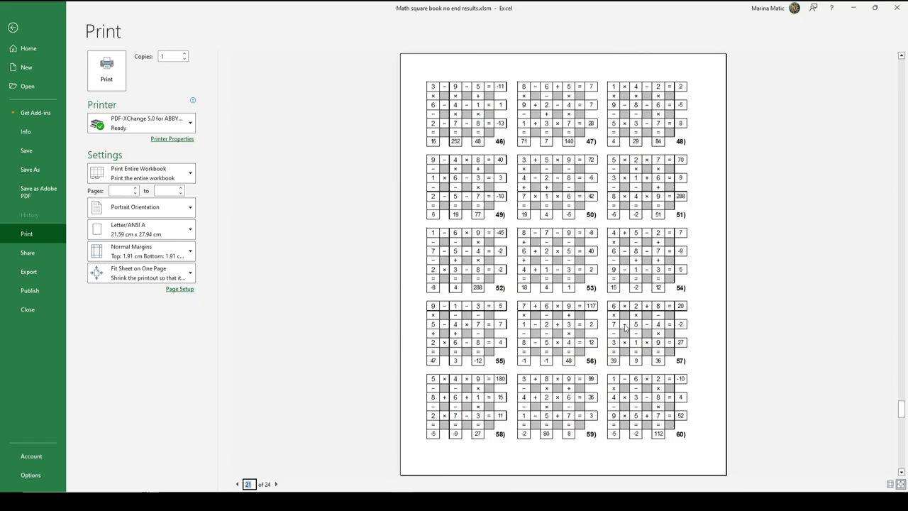
pyautogui.click(237, 484)
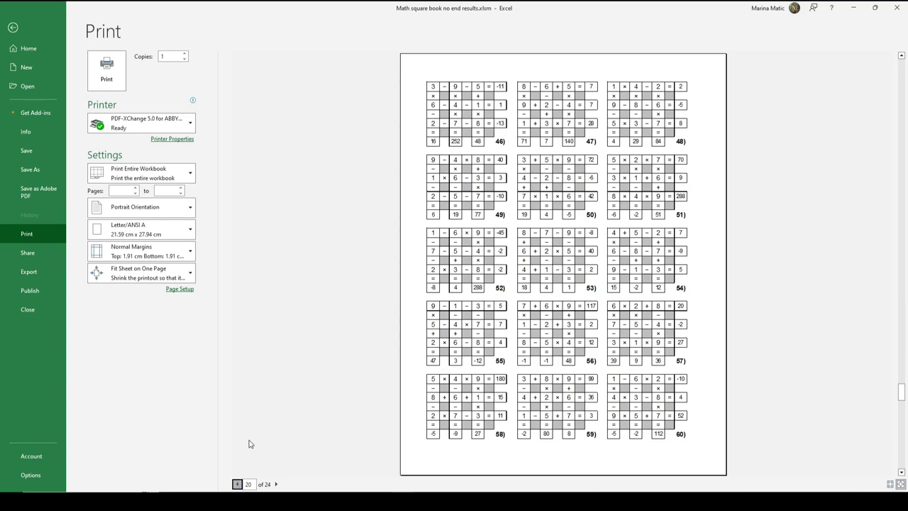
pyautogui.click(12, 27)
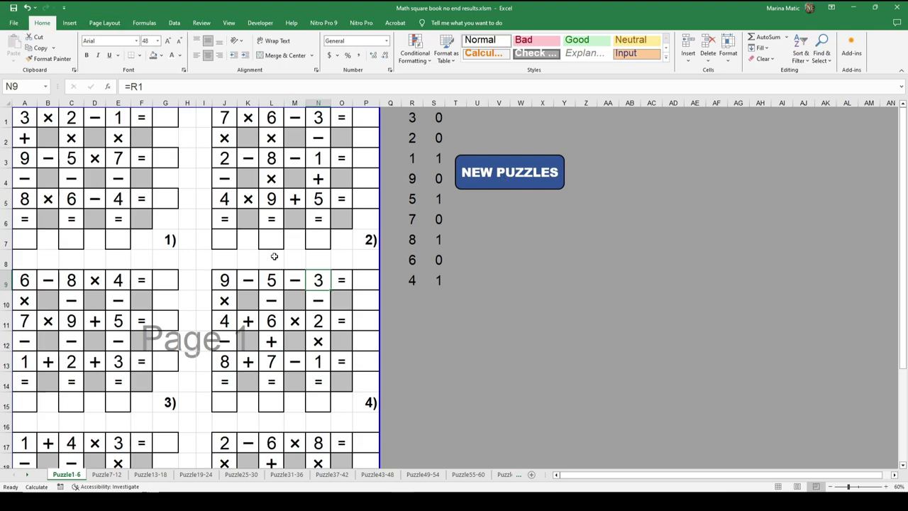
# Switch to Nitro Pro, scroll the puzzle PDF down to page 4, then return to Excel
pyautogui.hotkey('alt', 'Tab')
pyautogui.scroll(-10, 391, 284)
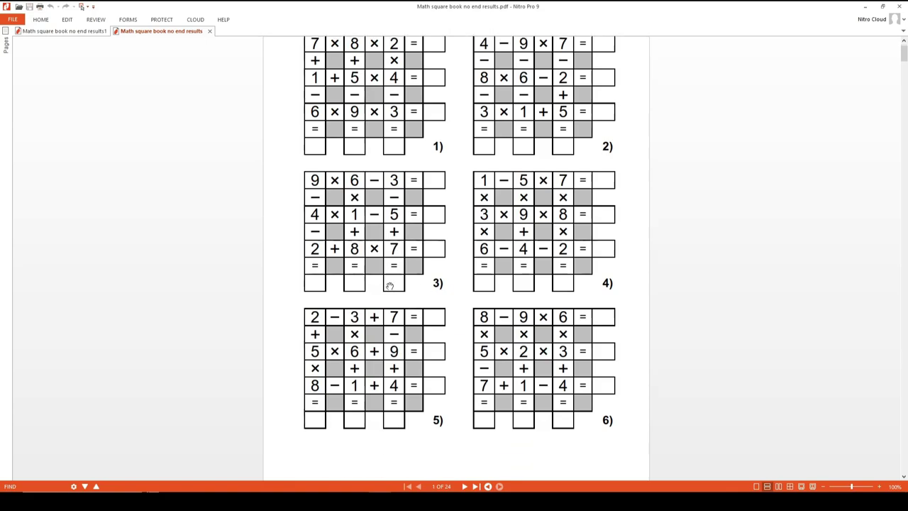
pyautogui.scroll(-10, 389, 285)
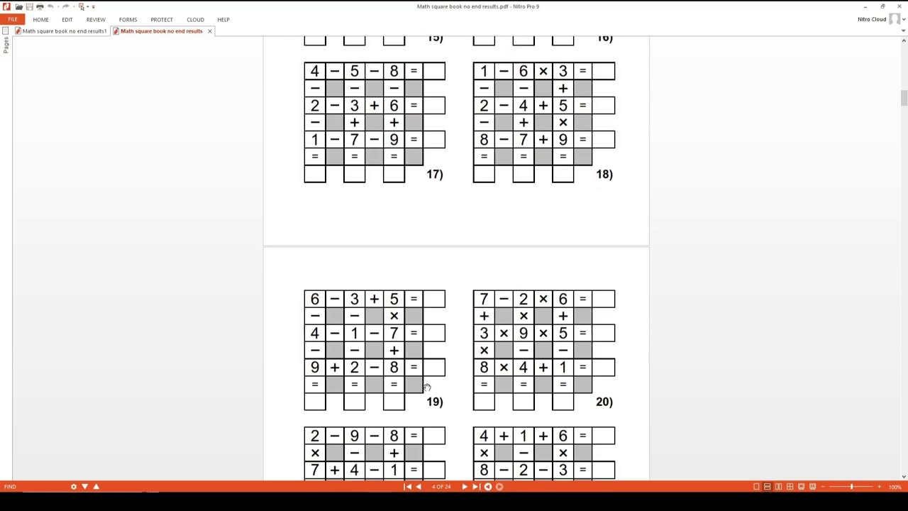
pyautogui.moveTo(404, 502)
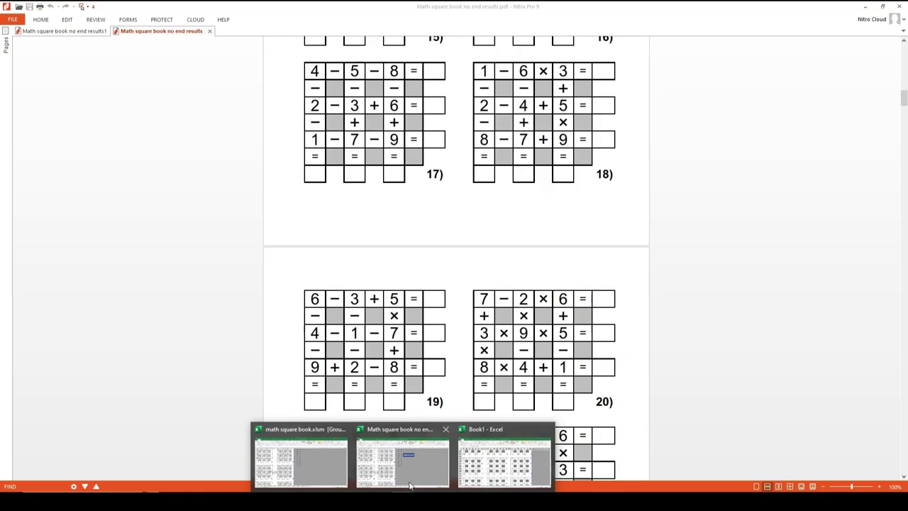
pyautogui.click(507, 454)
# Drag the first page's bottom break down to row 24, then to row 25
pyautogui.scroll(-3, 330, 339)
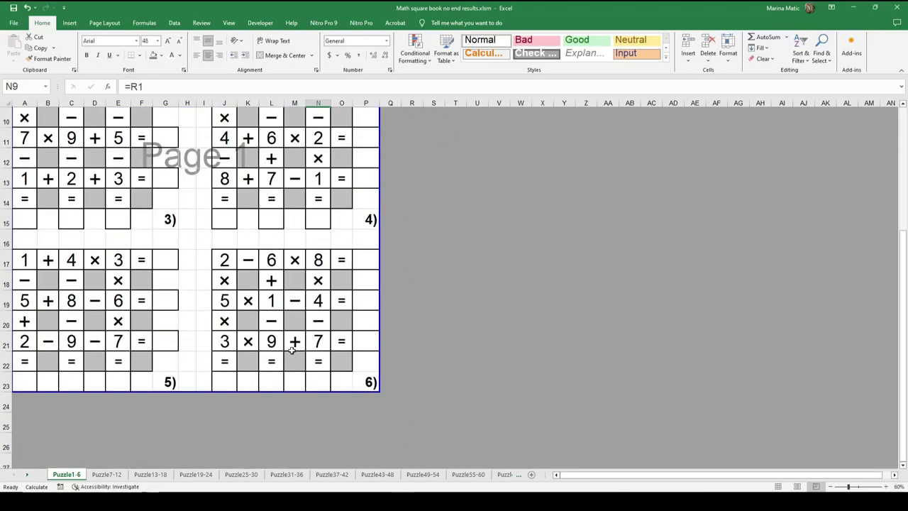
pyautogui.click(187, 402)
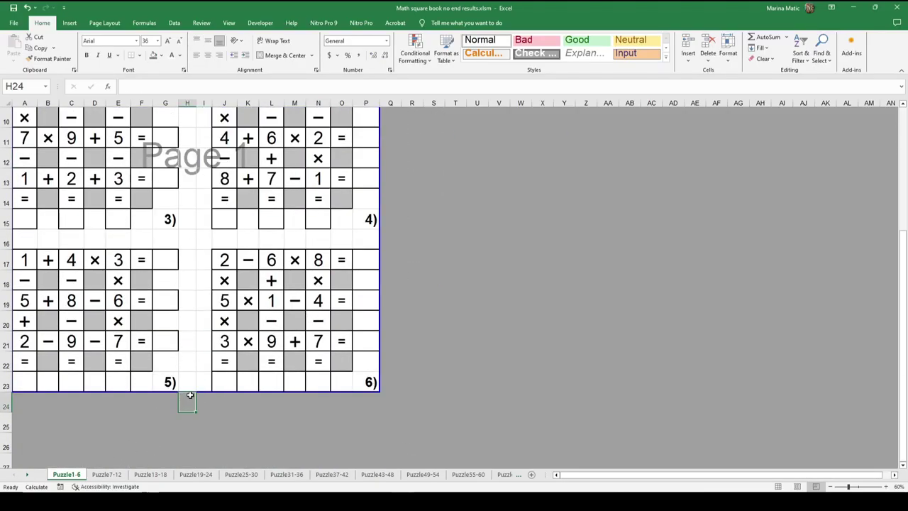
pyautogui.moveTo(201, 406); pyautogui.dragTo(199, 410)
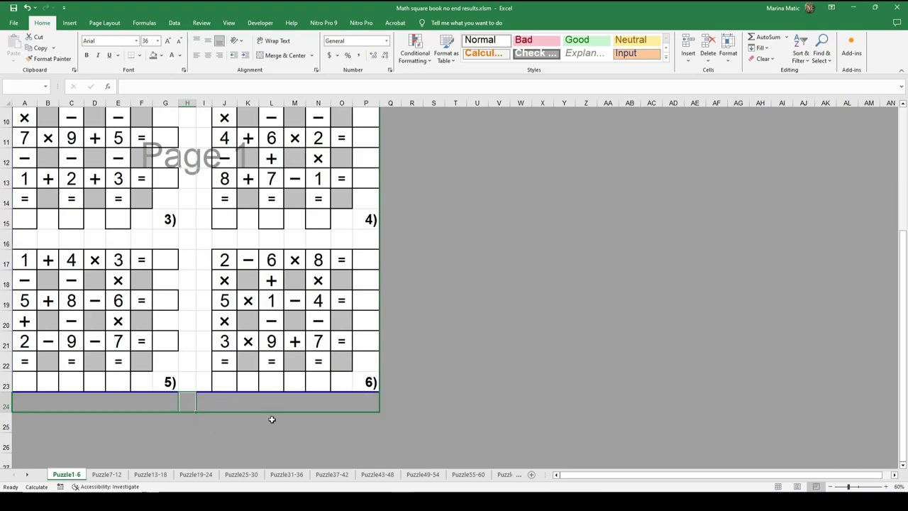
pyautogui.click(367, 402)
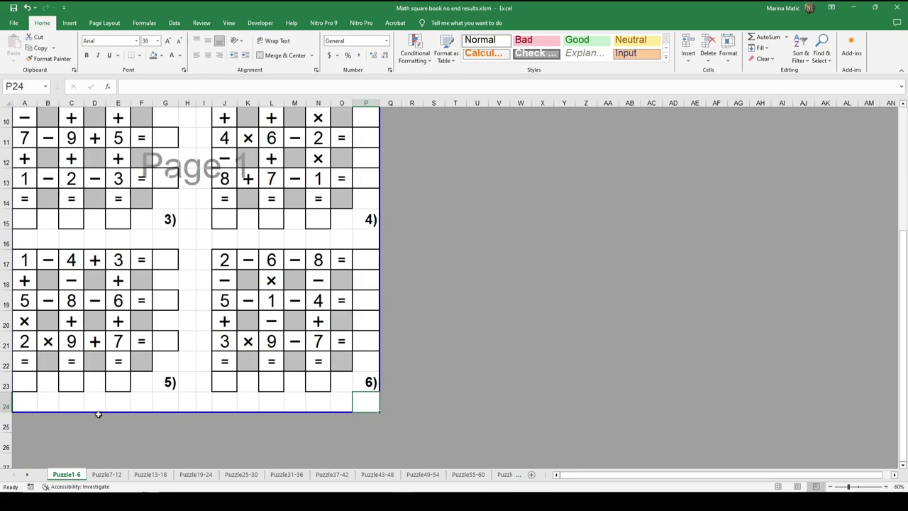
pyautogui.moveTo(98, 412); pyautogui.dragTo(98, 431)
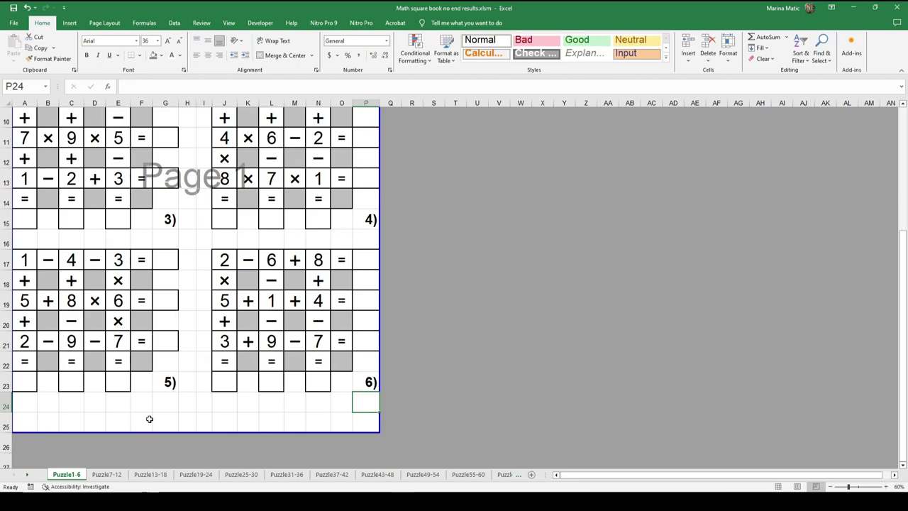
# Enter 1 in P25 and recalculate the sheet with F9
pyautogui.click(367, 420)
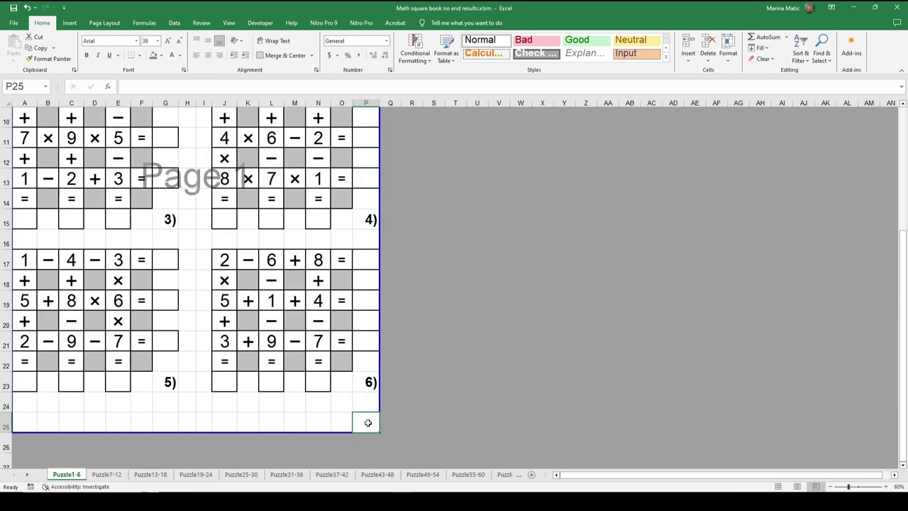
pyautogui.write('1')
pyautogui.press('Return')
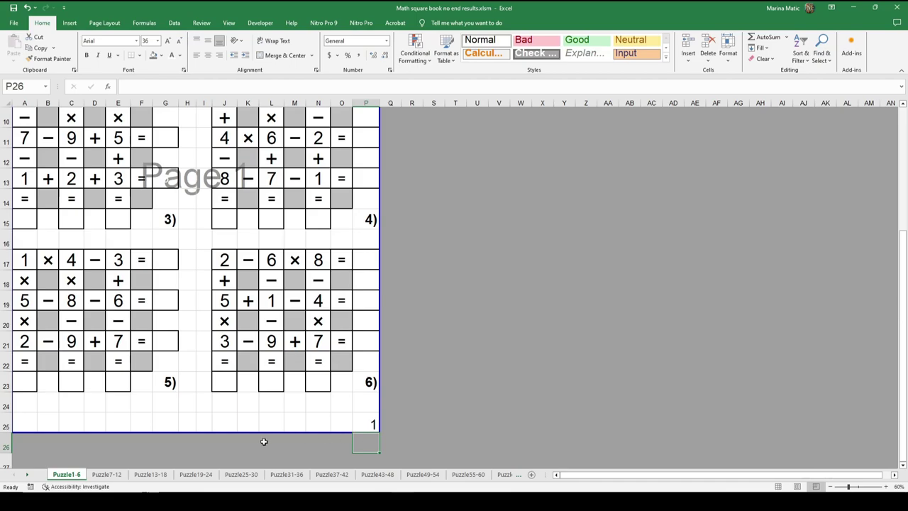
pyautogui.click(370, 424)
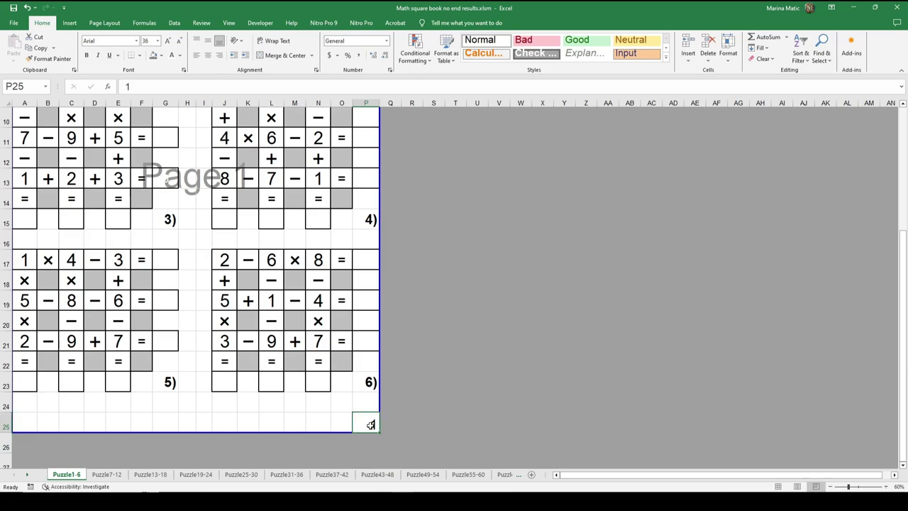
pyautogui.press('F9')
pyautogui.click(338, 434)
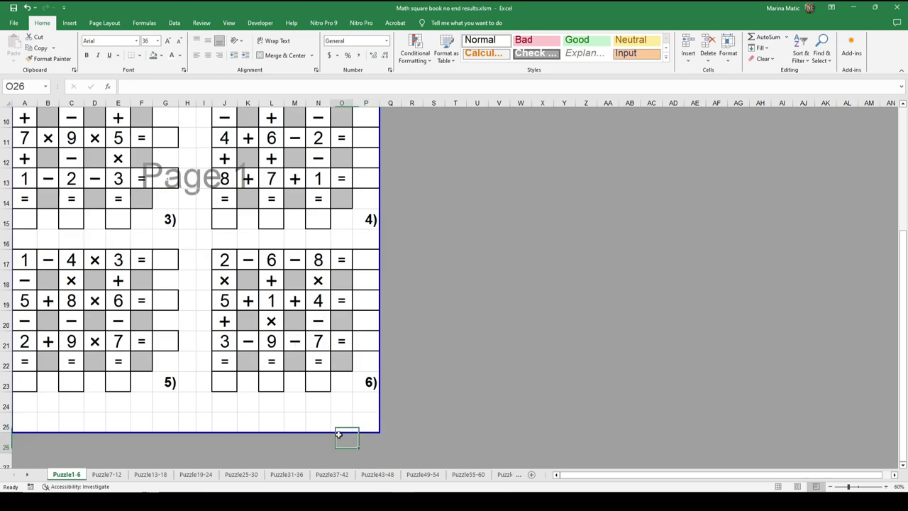
pyautogui.press('F9')
pyautogui.click(318, 422)
pyautogui.scroll(1, 252, 386)
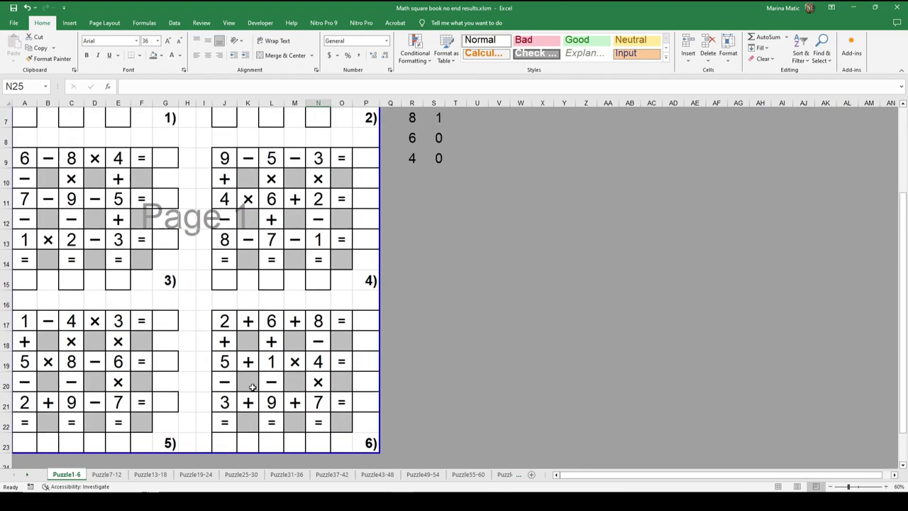
# Make puzzle 1 (A1:G7) black so its results 1, -3, -2, 19, -9, 11 show
pyautogui.scroll(2, 252, 387)
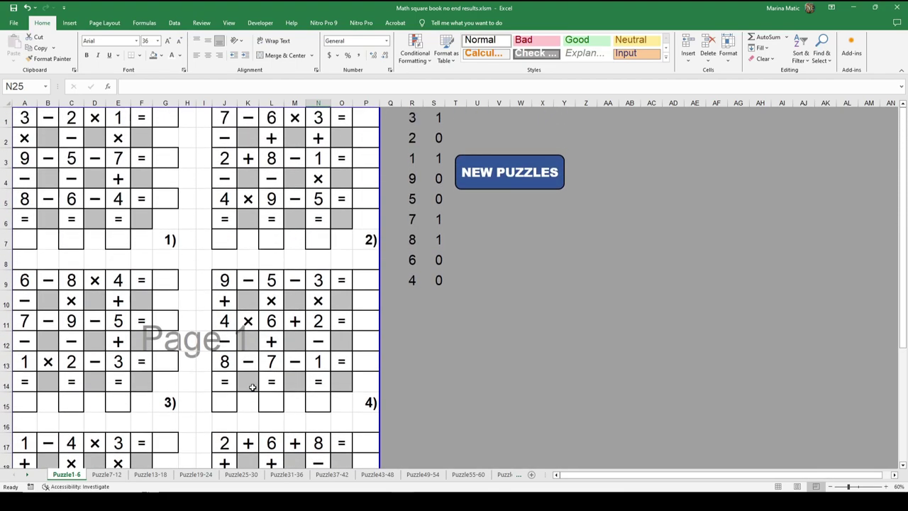
pyautogui.moveTo(16, 117); pyautogui.dragTo(174, 247)
pyautogui.click(179, 55)
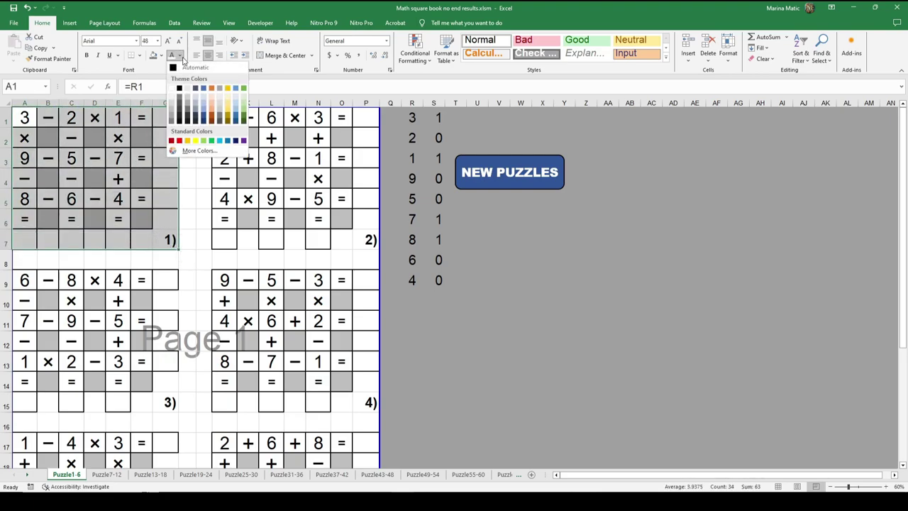
pyautogui.click(179, 88)
pyautogui.click(187, 158)
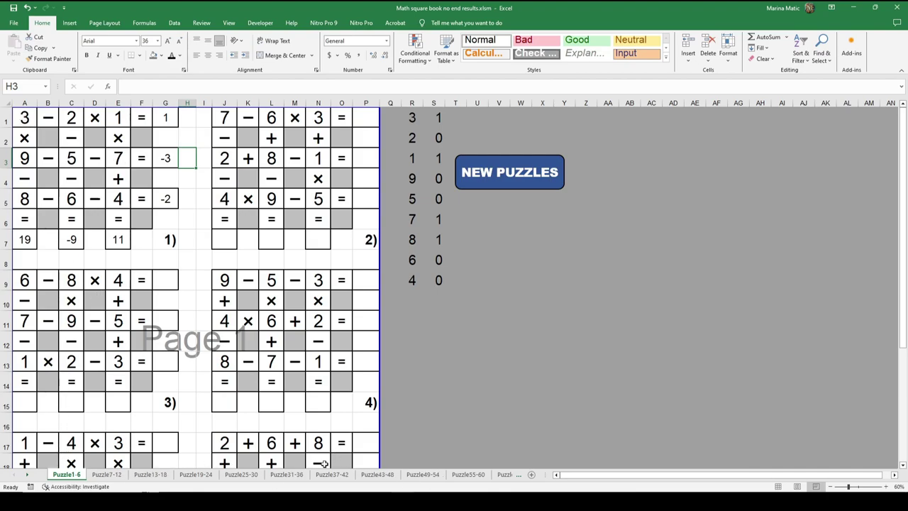
# Hide puzzle 1's nine chosen numbers (A1, C1, E1, A3, C3, E3, A5, C5, E5) in white
pyautogui.click(28, 118)
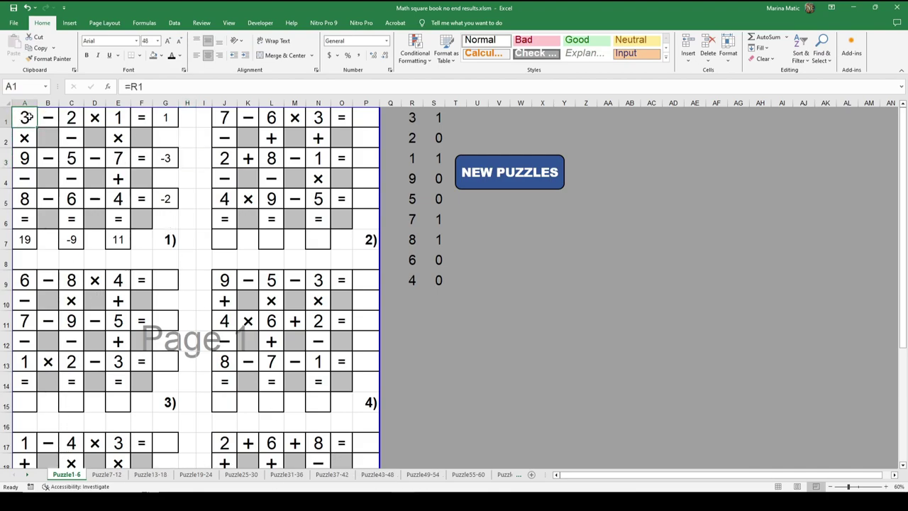
pyautogui.keyDown('ctrl'); pyautogui.click(72, 120); pyautogui.keyUp('ctrl')
pyautogui.keyDown('ctrl'); pyautogui.click(119, 119); pyautogui.keyUp('ctrl')
pyautogui.keyDown('ctrl'); pyautogui.click(117, 154); pyautogui.keyUp('ctrl')
pyautogui.keyDown('ctrl'); pyautogui.click(64, 163); pyautogui.keyUp('ctrl')
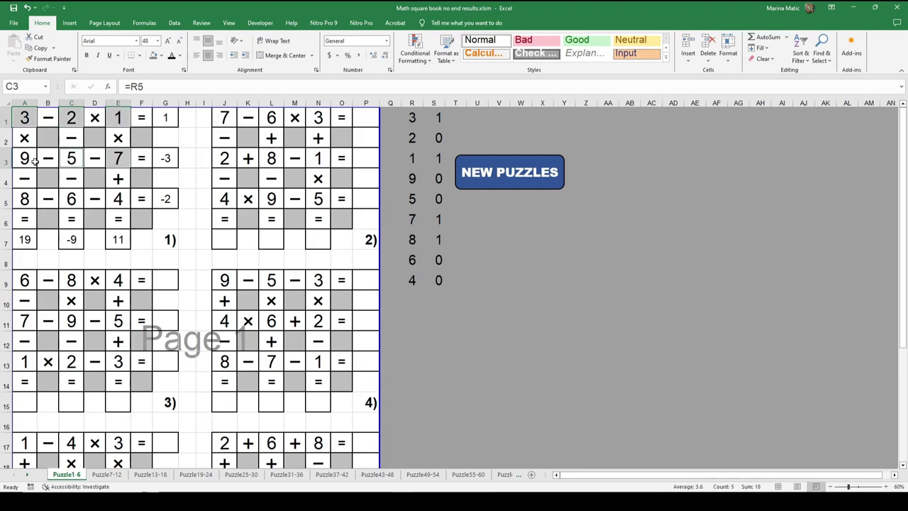
pyautogui.keyDown('ctrl'); pyautogui.click(36, 162); pyautogui.keyUp('ctrl')
pyautogui.keyDown('ctrl'); pyautogui.click(32, 197); pyautogui.keyUp('ctrl')
pyautogui.keyDown('ctrl'); pyautogui.click(60, 202); pyautogui.keyUp('ctrl')
pyautogui.keyDown('ctrl'); pyautogui.click(71, 200); pyautogui.keyUp('ctrl')
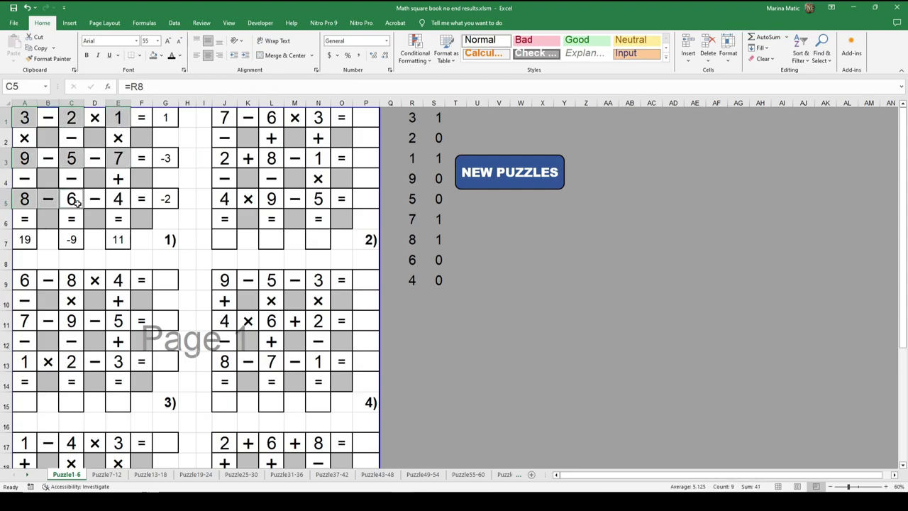
pyautogui.keyDown('ctrl'); pyautogui.click(117, 200); pyautogui.keyUp('ctrl')
pyautogui.keyDown('ctrl'); pyautogui.click(47, 200); pyautogui.keyUp('ctrl')
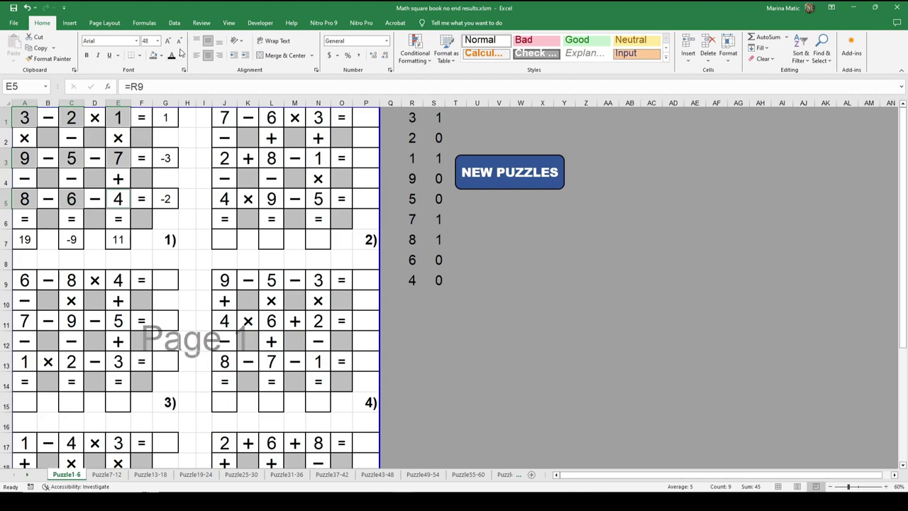
pyautogui.click(179, 55)
pyautogui.click(173, 86)
pyautogui.click(189, 158)
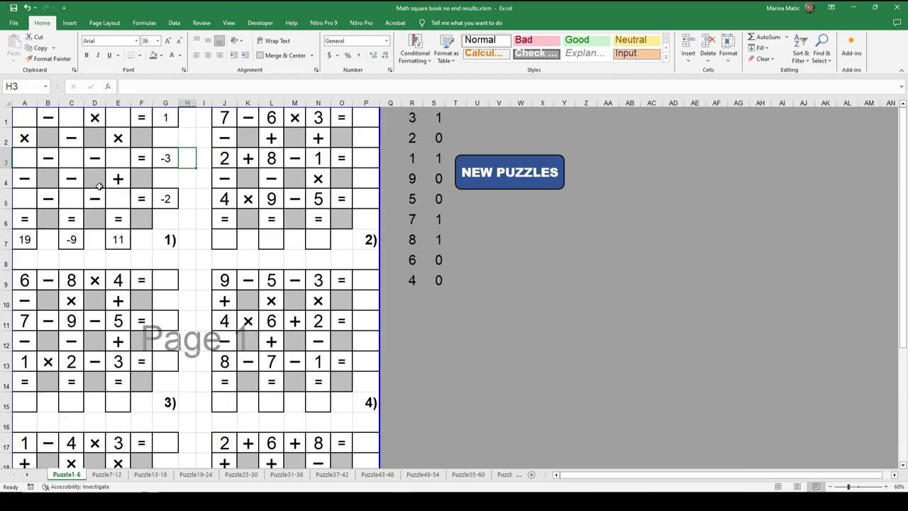
# Check puzzle 1's hidden numbers in A1:E5 and its result formulas in column G and row 7
pyautogui.moveTo(24, 115); pyautogui.dragTo(115, 196)
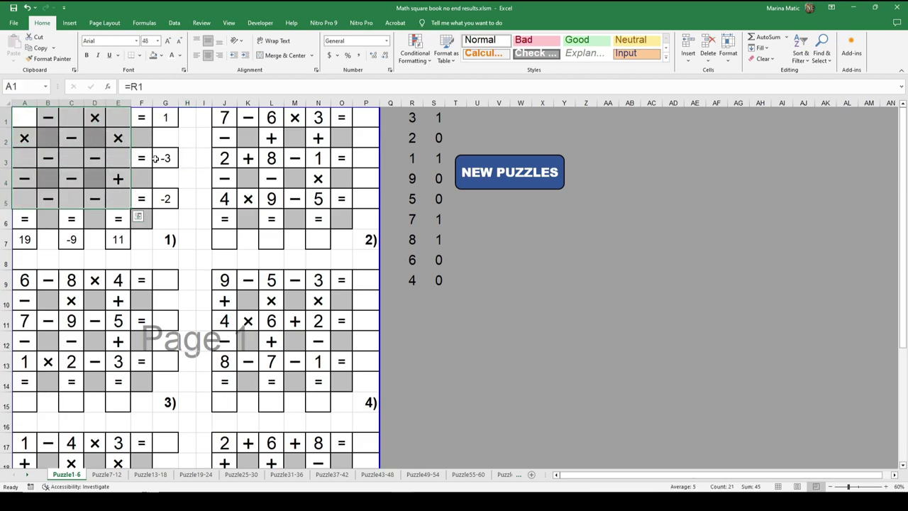
pyautogui.click(165, 118)
pyautogui.click(165, 157)
pyautogui.click(165, 202)
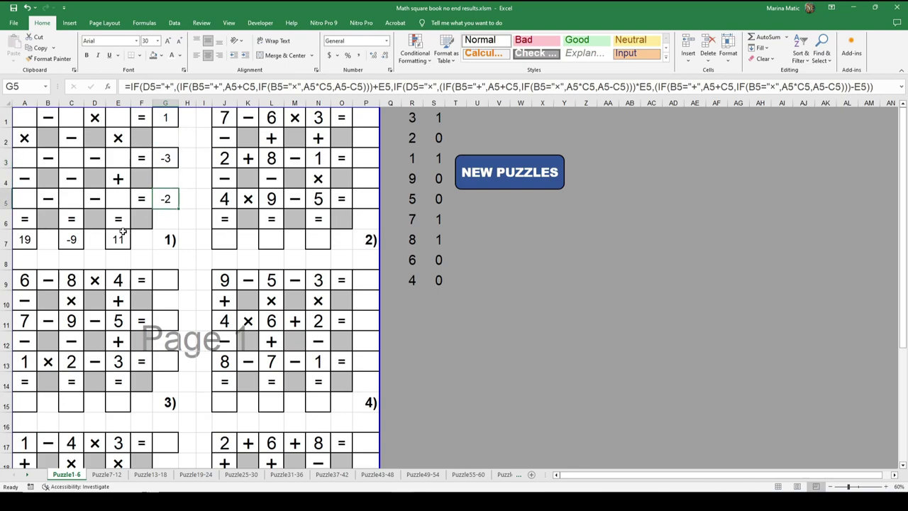
pyautogui.click(122, 234)
pyautogui.click(78, 236)
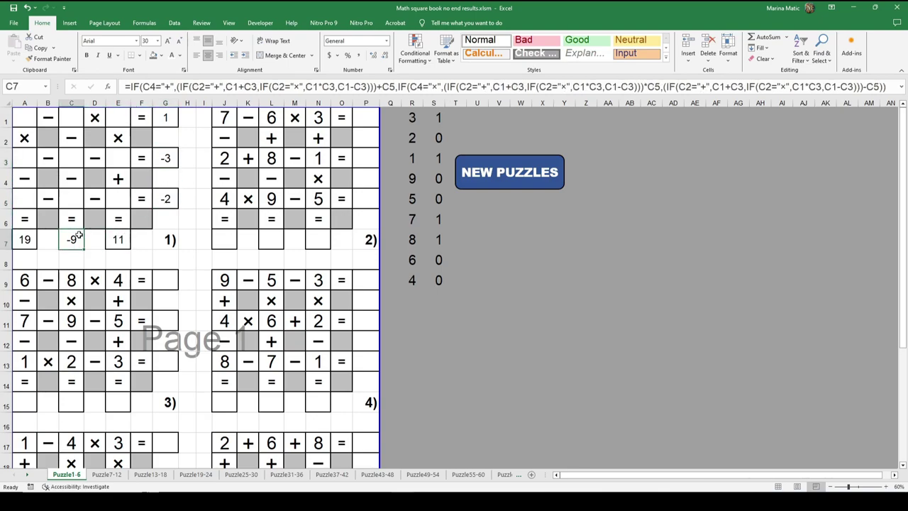
# Give puzzle 2's grid J1:P7 a dark font colour to reveal its results
pyautogui.moveTo(224, 118); pyautogui.dragTo(364, 237)
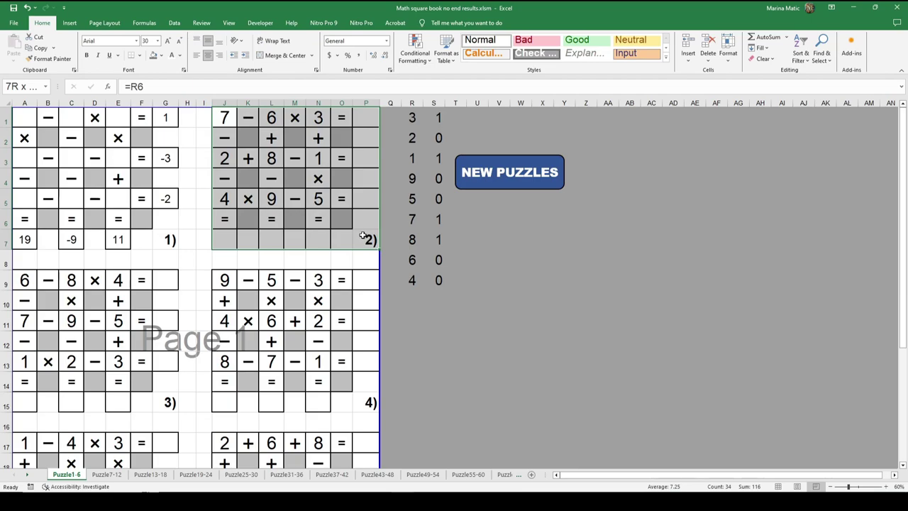
pyautogui.click(179, 57)
pyautogui.click(183, 87)
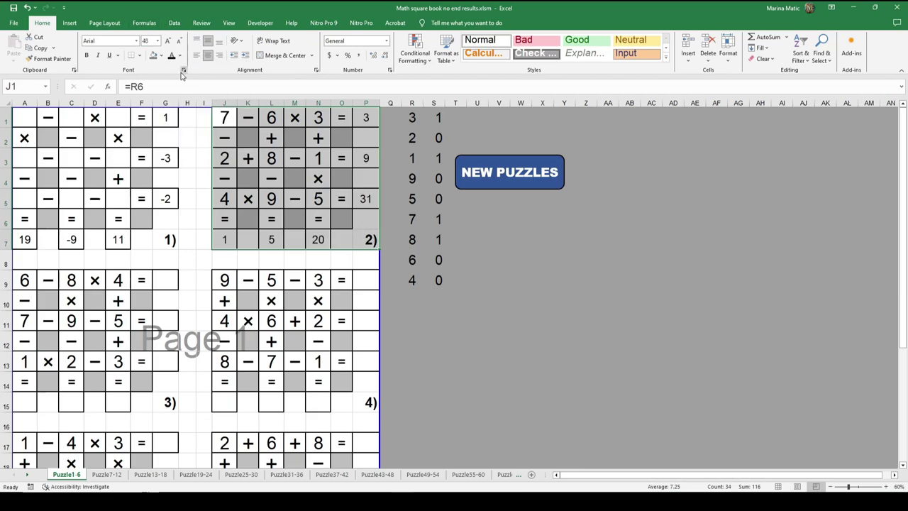
# Hide J1 (7), L3 (8), N5 (5) and results P1 and L7 in white font
pyautogui.click(263, 158)
pyautogui.click(227, 117)
pyautogui.keyDown('ctrl'); pyautogui.click(269, 157); pyautogui.keyUp('ctrl')
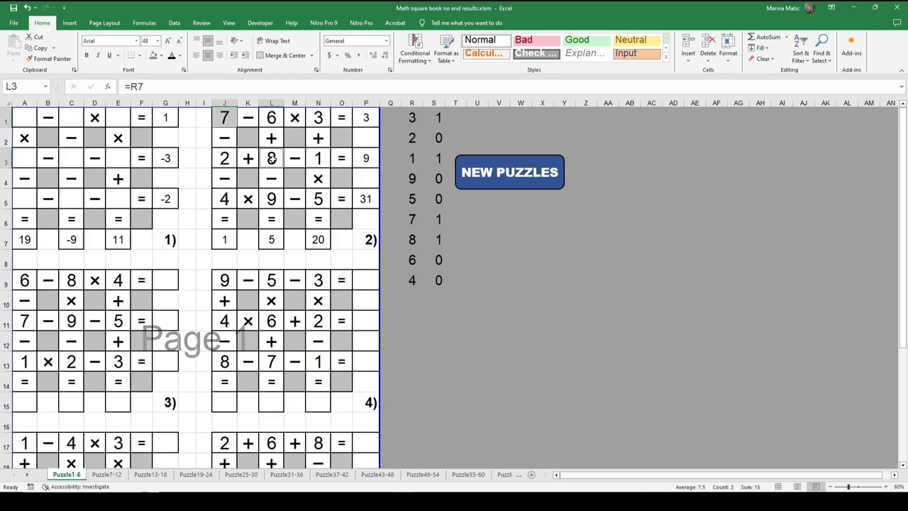
pyautogui.keyDown('ctrl'); pyautogui.click(316, 198); pyautogui.keyUp('ctrl')
pyautogui.keyDown('ctrl'); pyautogui.click(367, 118); pyautogui.keyUp('ctrl')
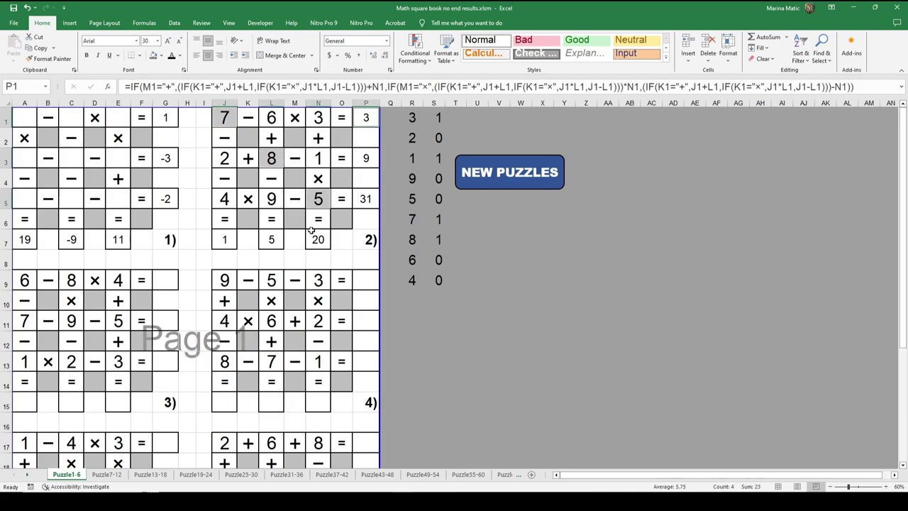
pyautogui.keyDown('ctrl'); pyautogui.click(273, 237); pyautogui.keyUp('ctrl')
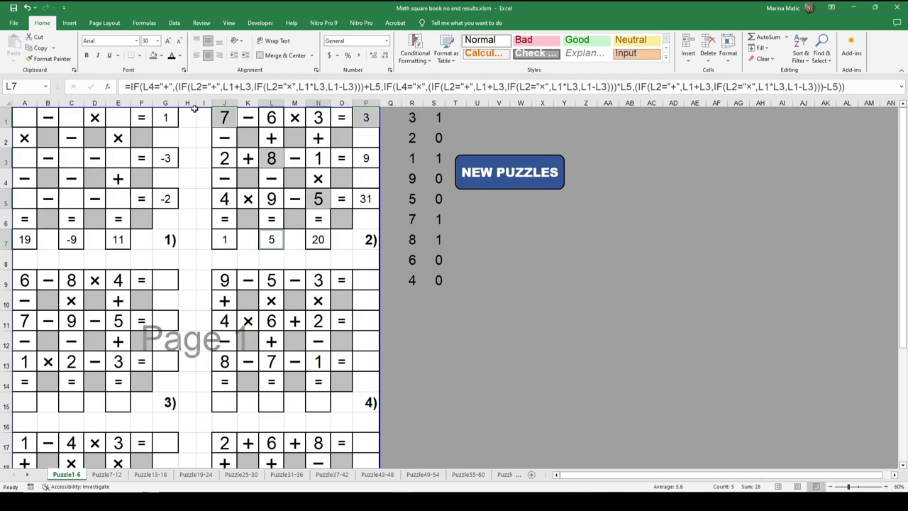
pyautogui.click(180, 56)
pyautogui.click(179, 88)
pyautogui.press('Down')
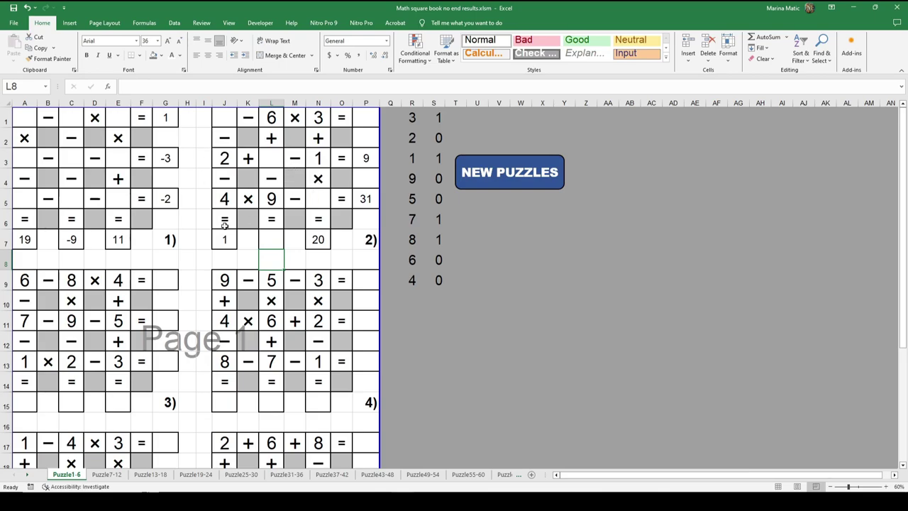
# Check puzzle 2's formulas in J3, J5 and J7 and the hidden cells J1, P1 and N5
pyautogui.click(226, 160)
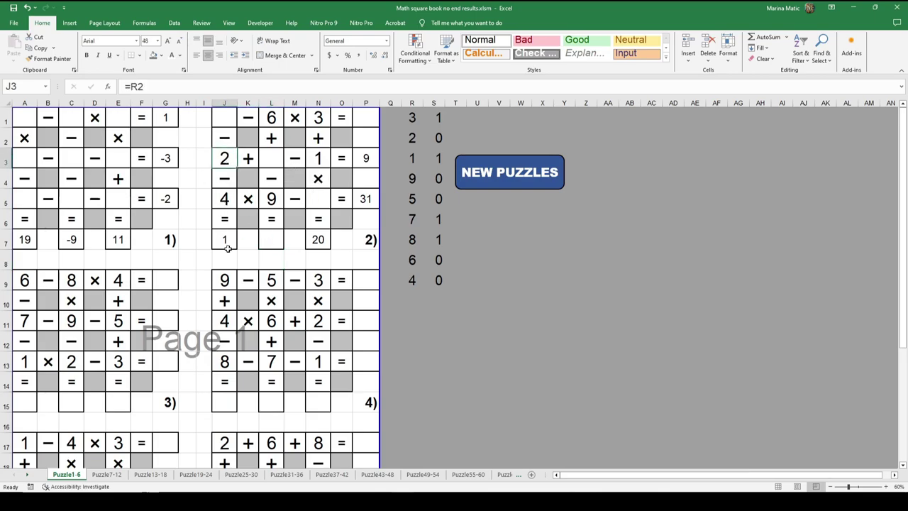
pyautogui.click(227, 239)
pyautogui.click(224, 195)
pyautogui.click(226, 155)
pyautogui.click(220, 118)
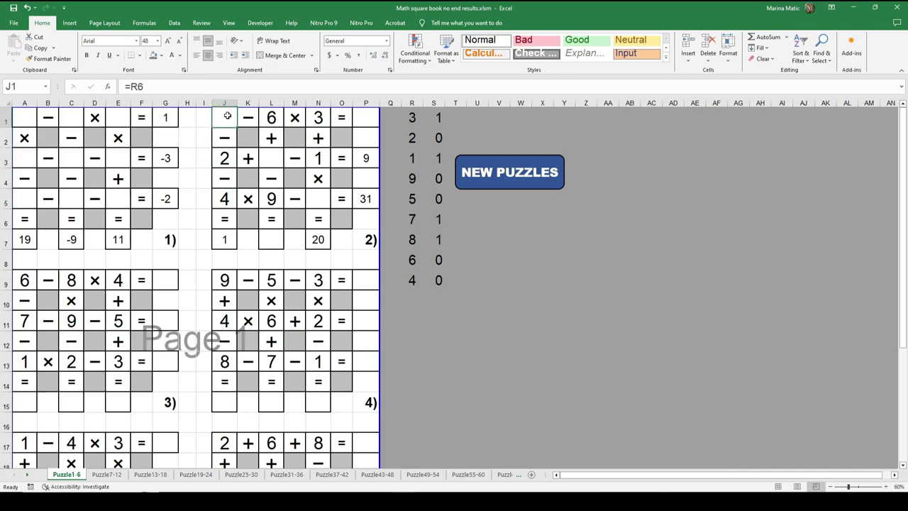
pyautogui.click(363, 116)
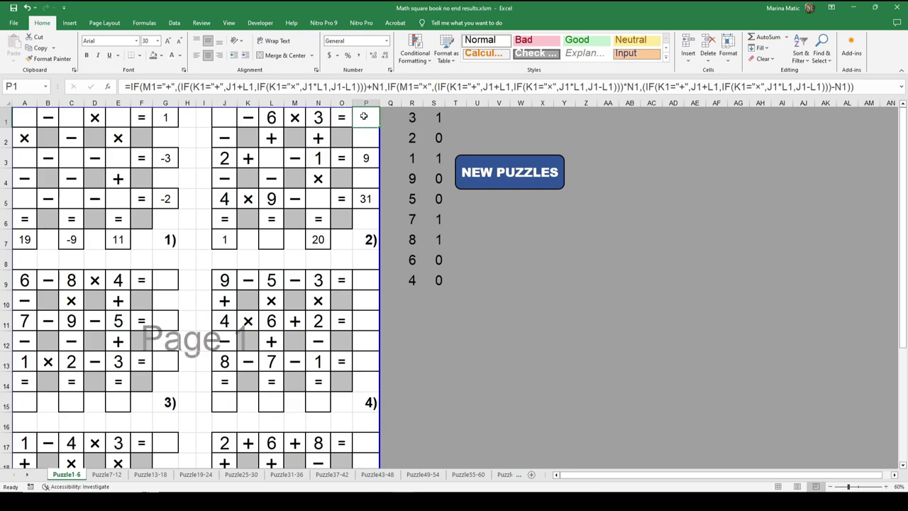
pyautogui.click(318, 196)
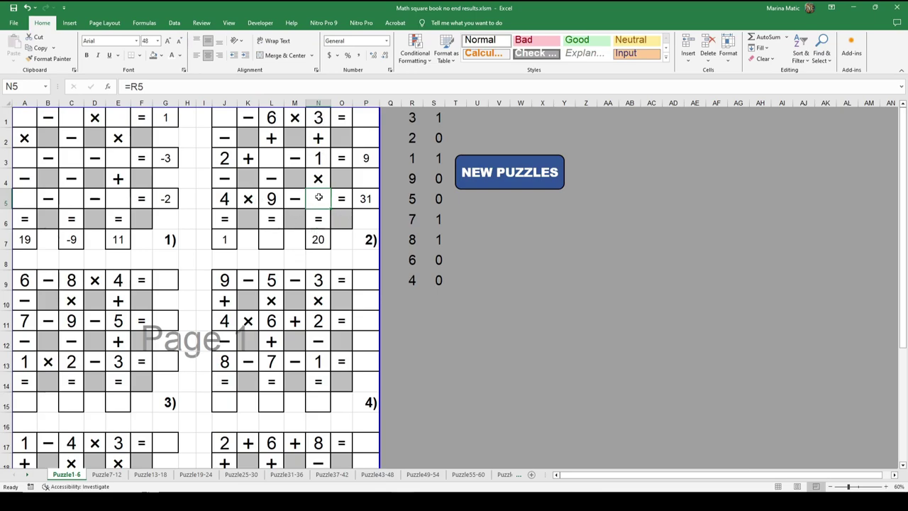
# Hide the result 31 in P5 in white, then recheck N5, L3, P3 and L7
pyautogui.click(363, 198)
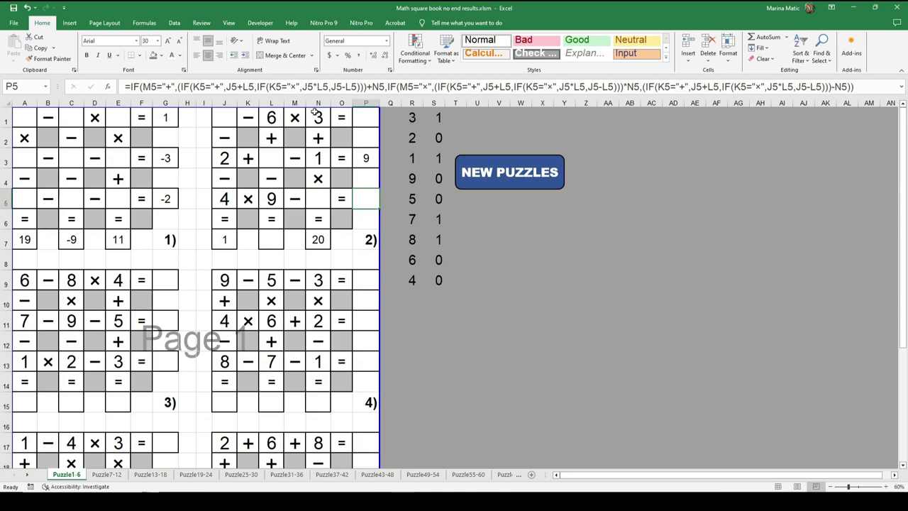
pyautogui.click(318, 199)
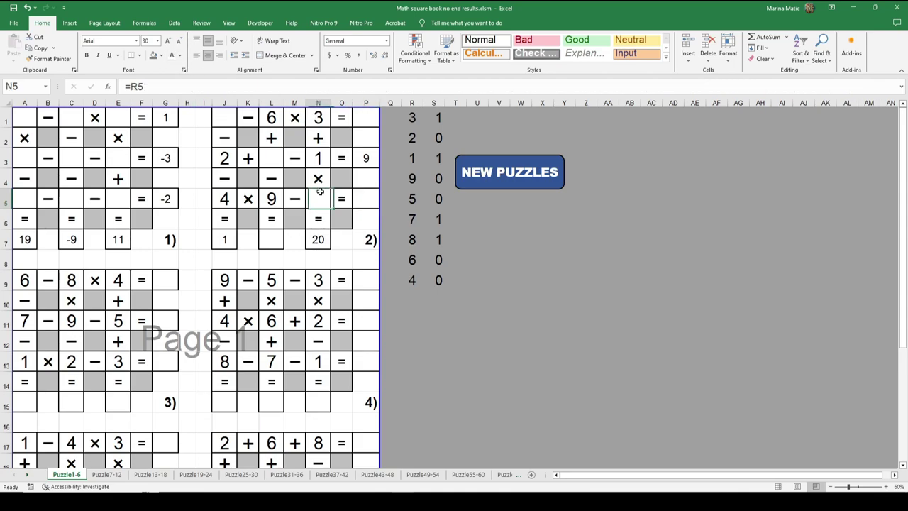
pyautogui.click(372, 203)
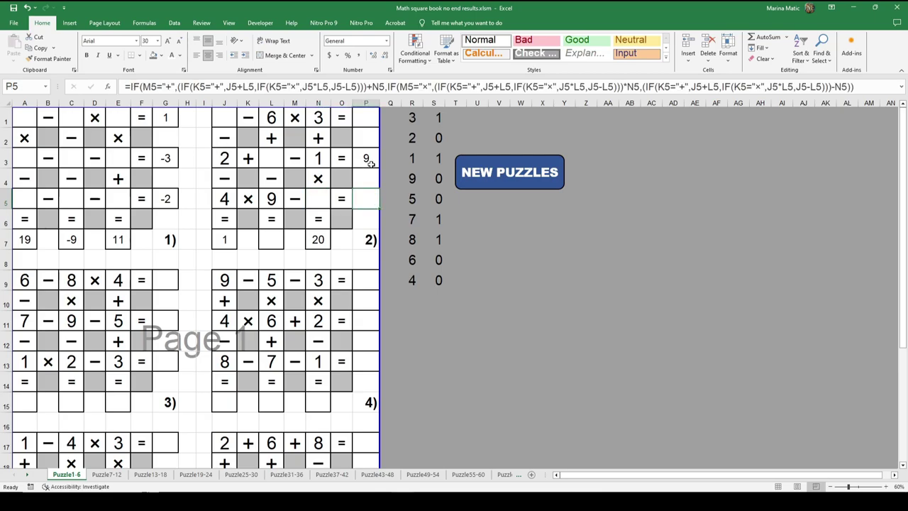
pyautogui.click(274, 156)
pyautogui.click(374, 158)
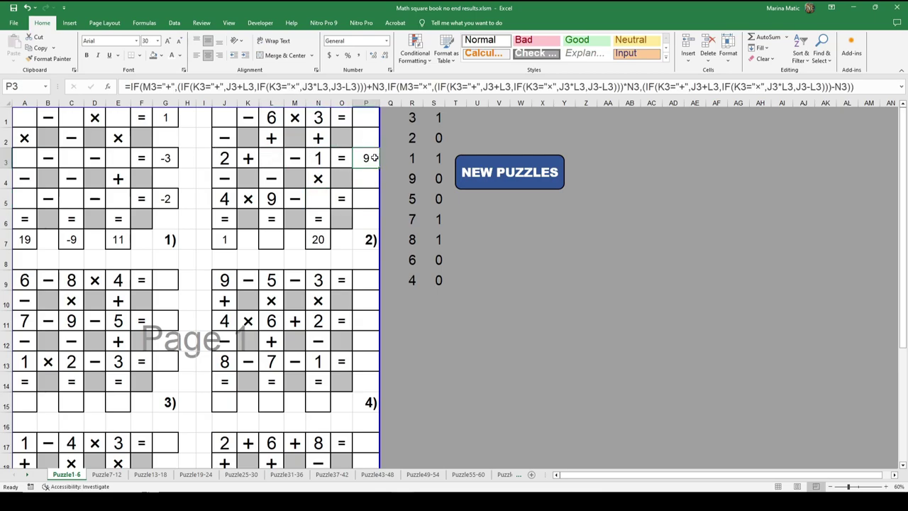
pyautogui.click(272, 240)
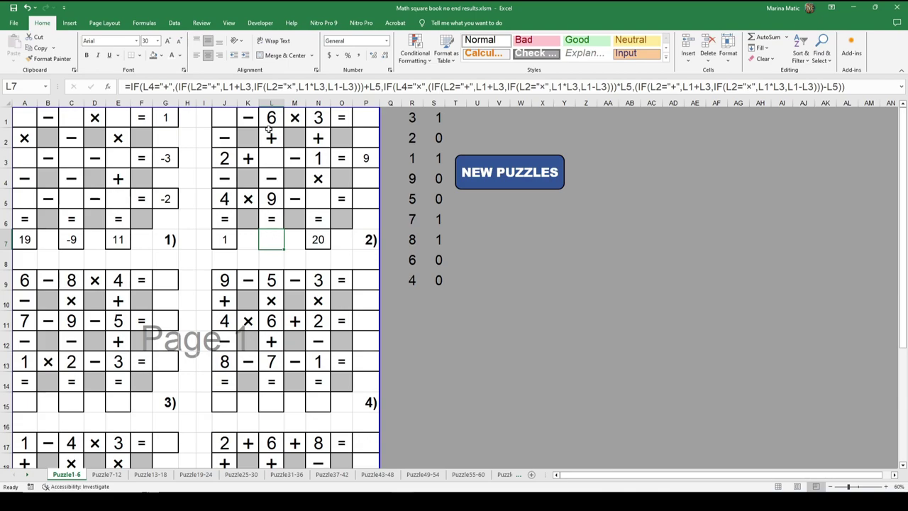
# Reselect the grids of puzzles 1, 2 and 3 to review their ranges
pyautogui.moveTo(234, 119); pyautogui.dragTo(354, 232)
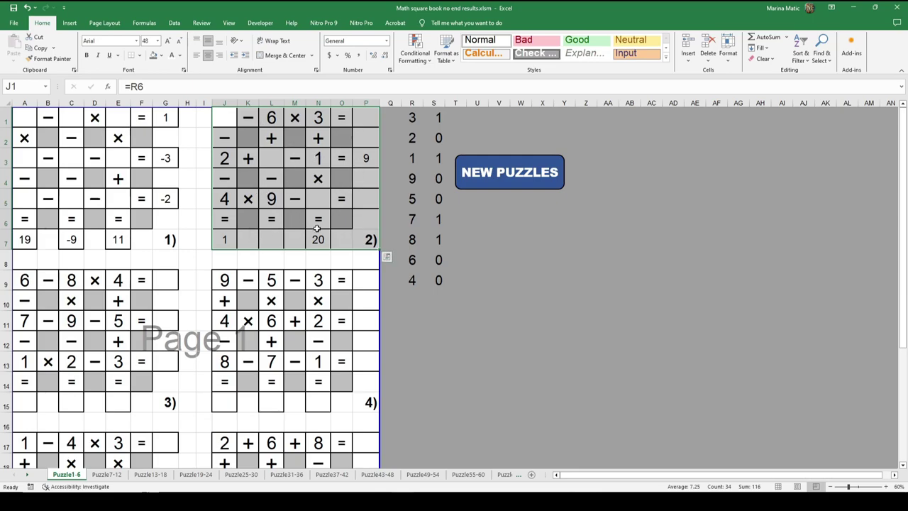
pyautogui.click(272, 239)
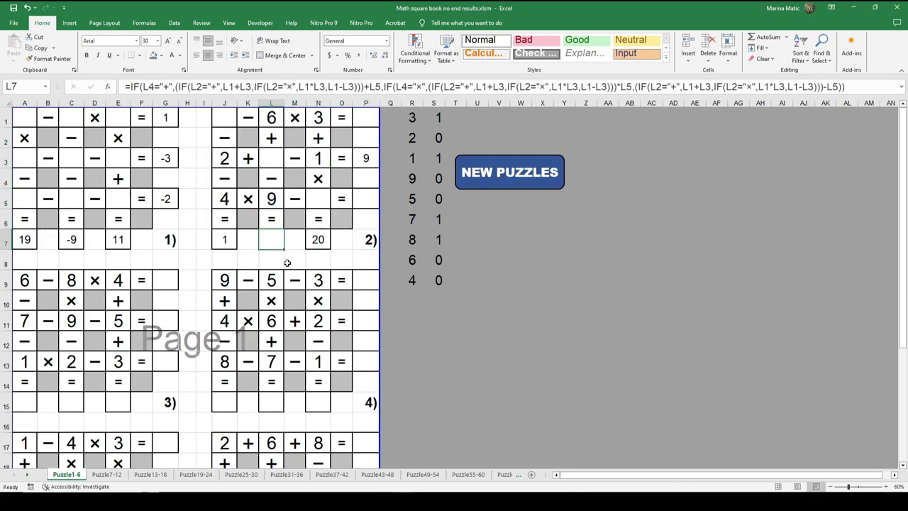
pyautogui.click(287, 263)
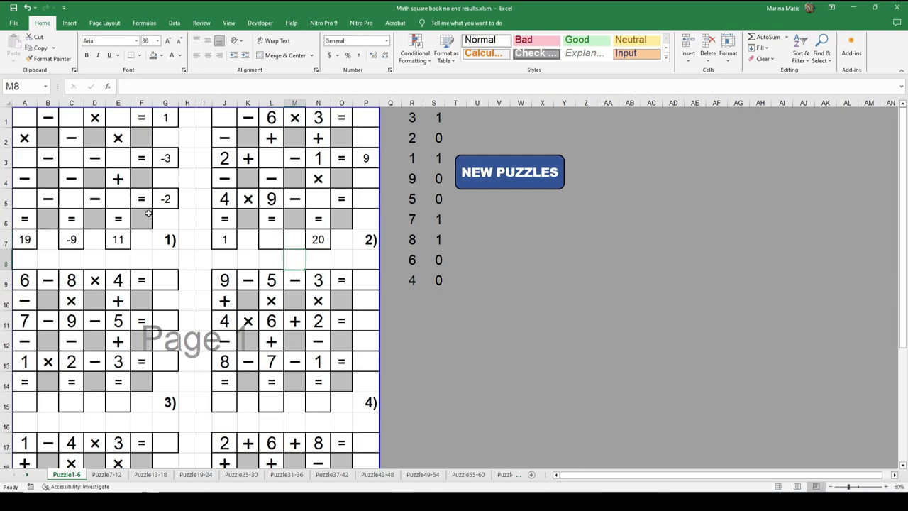
pyautogui.moveTo(25, 281); pyautogui.dragTo(165, 408)
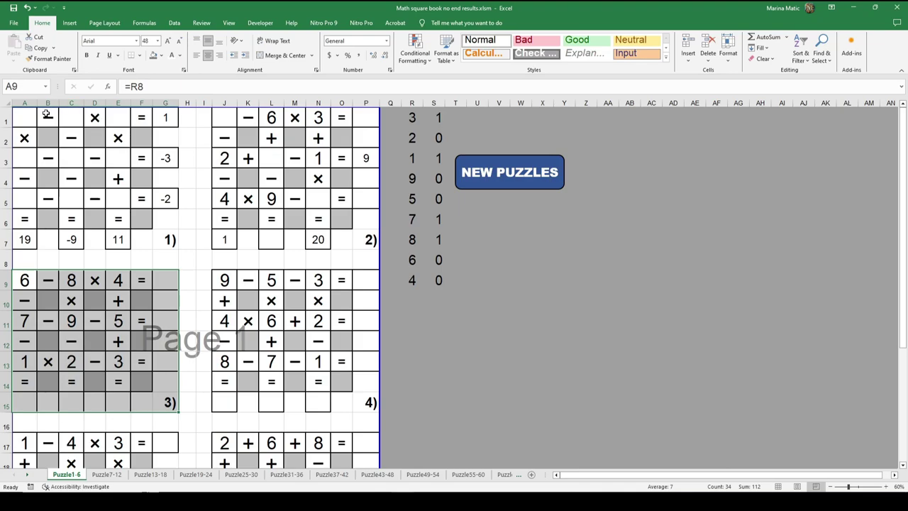
pyautogui.moveTo(29, 115); pyautogui.dragTo(115, 201)
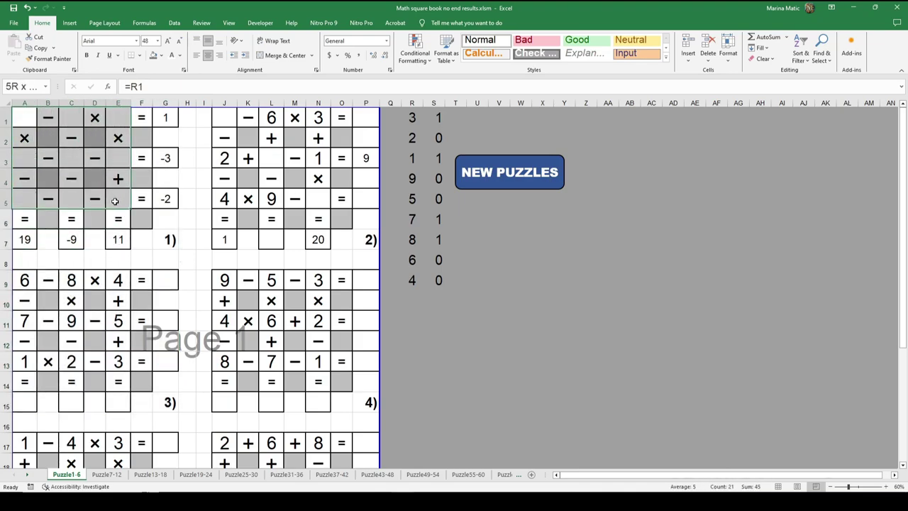
pyautogui.moveTo(222, 115); pyautogui.dragTo(332, 230)
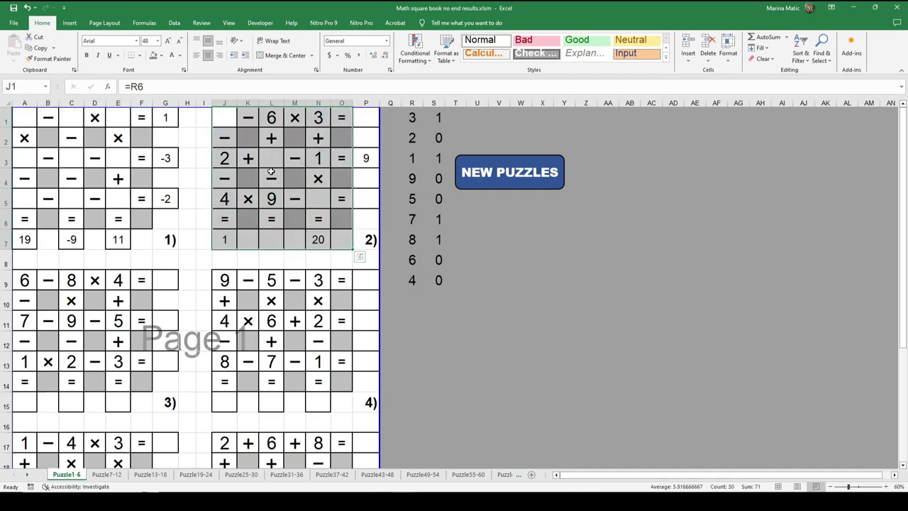
# Verify puzzle 4's formulas in L12 and L9, then bring up the File > Print page
pyautogui.click(220, 283)
pyautogui.click(267, 335)
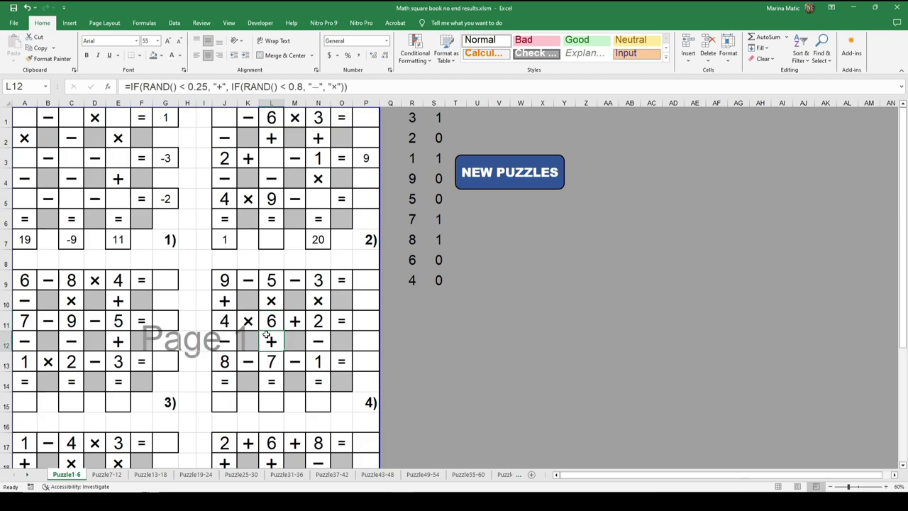
pyautogui.click(319, 280)
pyautogui.click(268, 338)
pyautogui.click(226, 283)
pyautogui.click(274, 346)
pyautogui.click(274, 282)
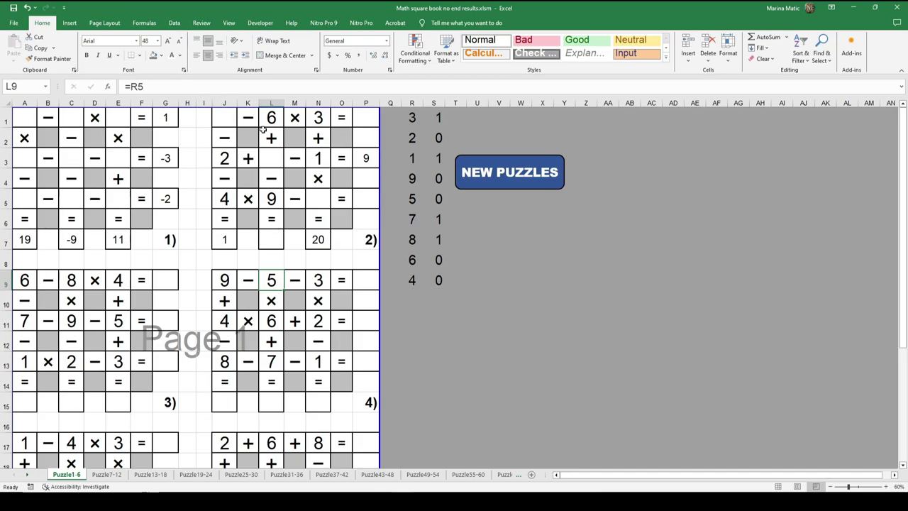
pyautogui.click(14, 23)
pyautogui.click(34, 234)
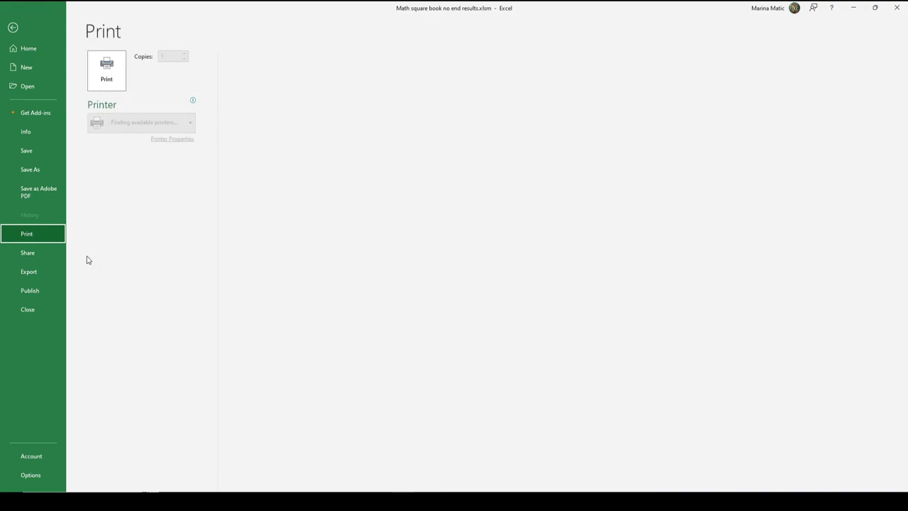